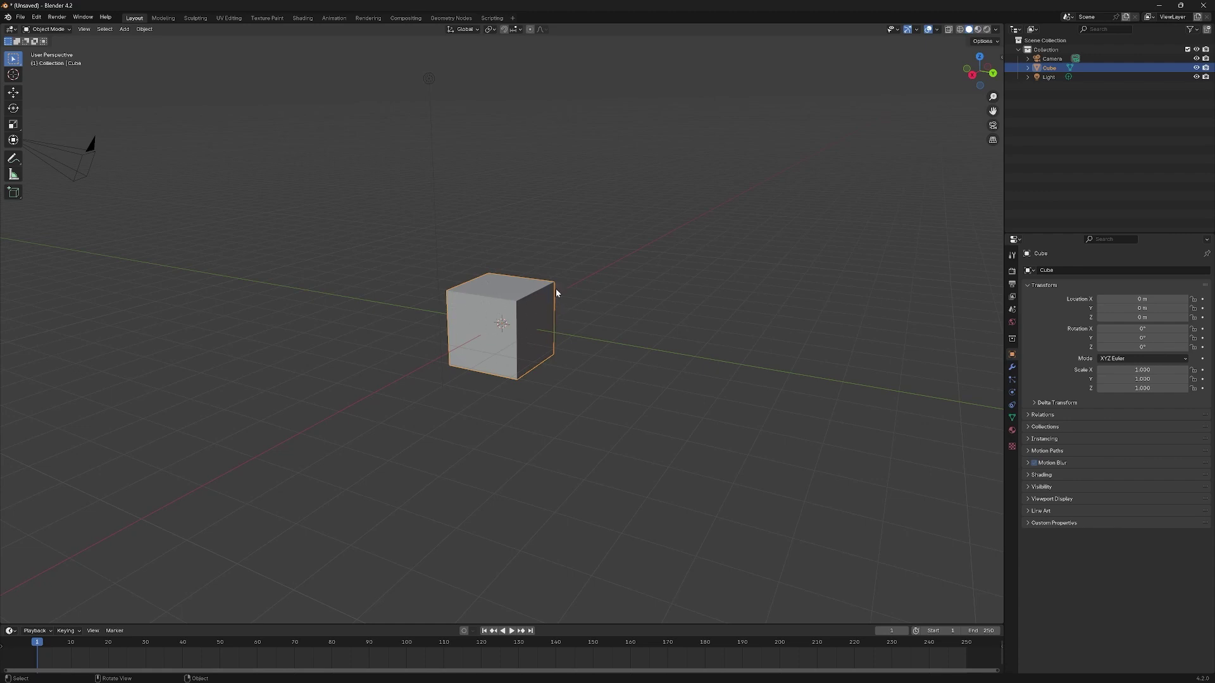
# Step: In Edit Mode, move the entire default cube mesh up 1 m along the Z axis
pyautogui.press('Tab')
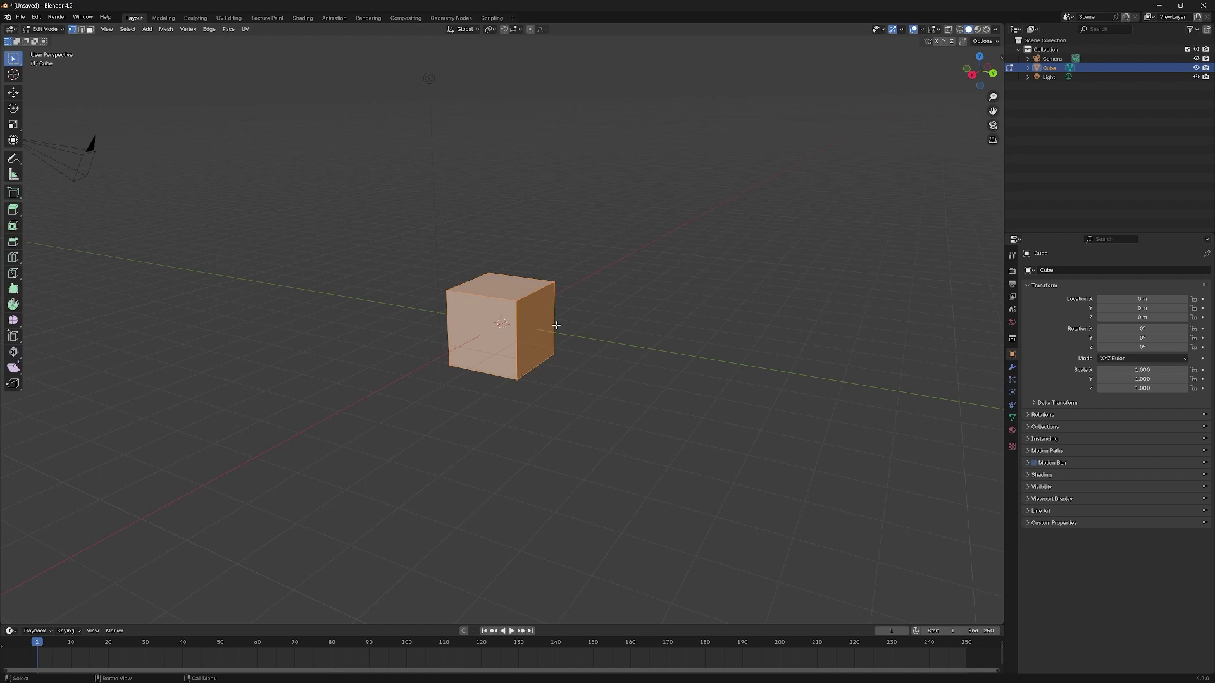
pyautogui.moveTo(555, 401); pyautogui.dragTo(681, 390, button='middle')
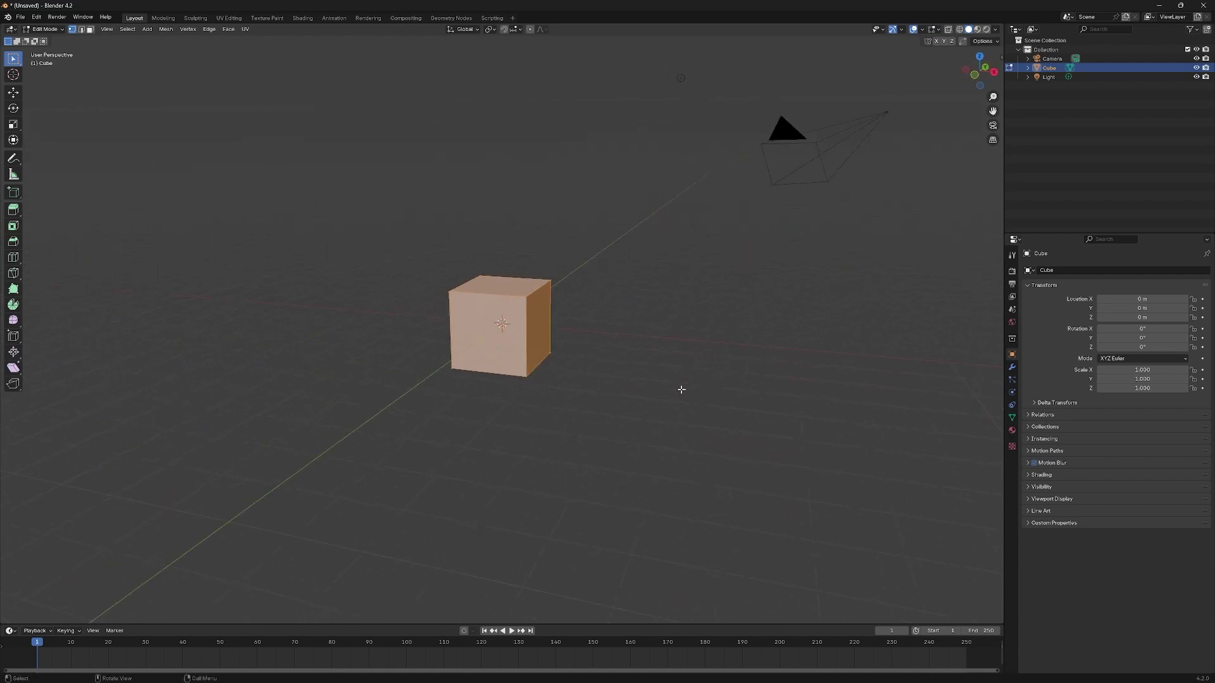
pyautogui.press('g')
pyautogui.press('z')
pyautogui.press('1')
pyautogui.press('Return')
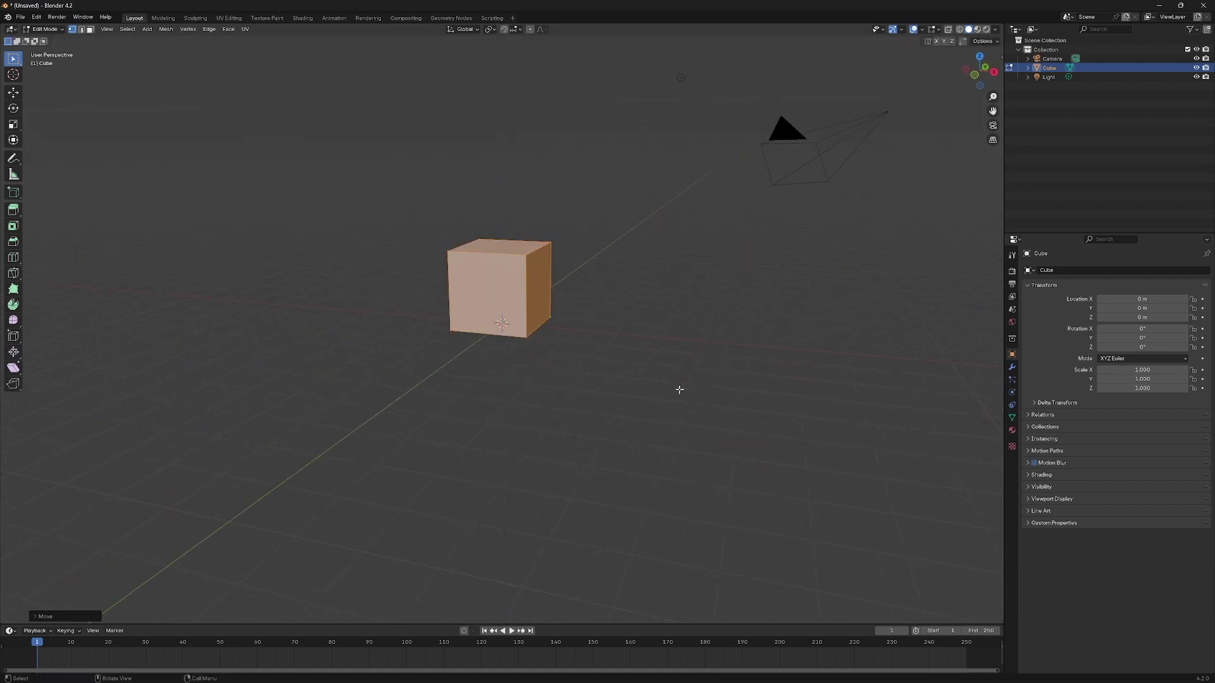
# Step: Bevel all edges of the cube with an offset of about 0.16 m and 4 segments
pyautogui.moveTo(627, 289); pyautogui.dragTo(501, 320, button='middle')
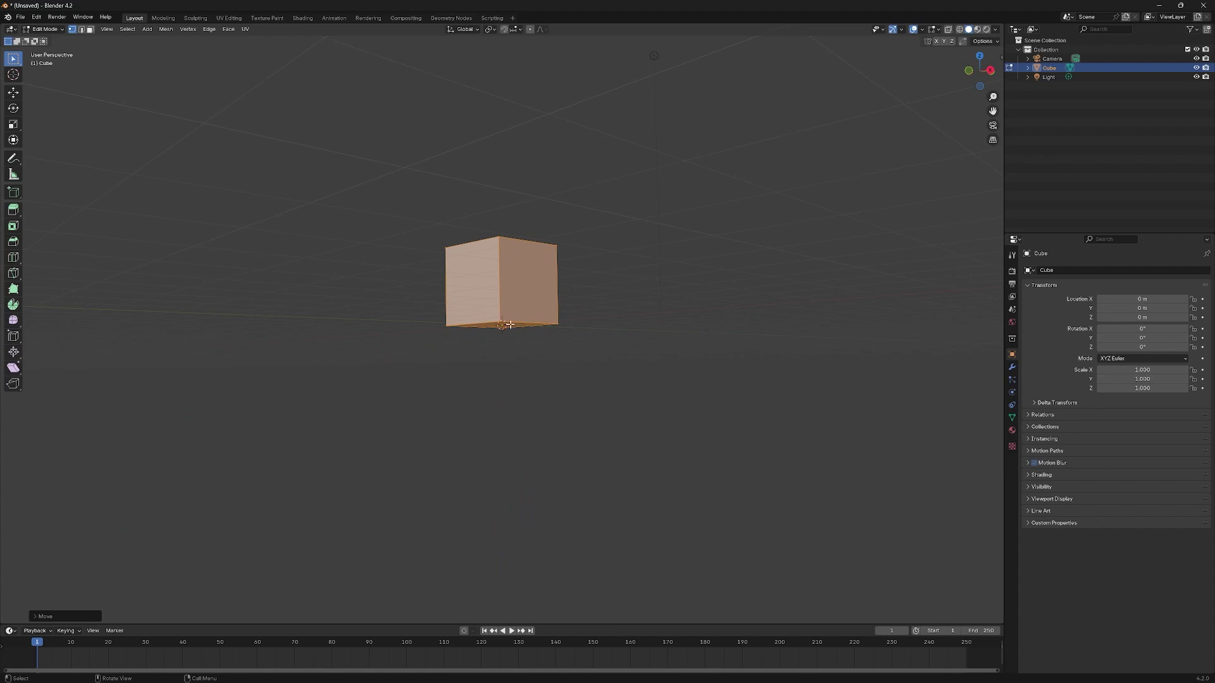
pyautogui.moveTo(632, 293); pyautogui.dragTo(602, 317, button='middle')
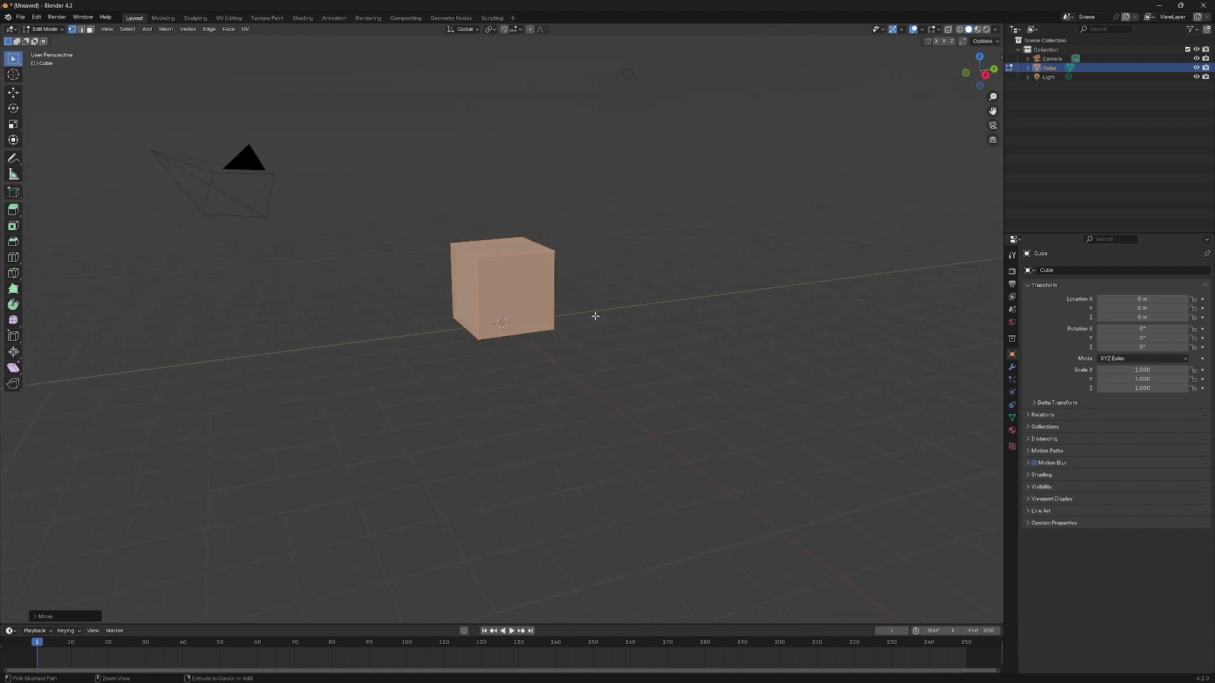
pyautogui.hotkey('ctrl', 'b')
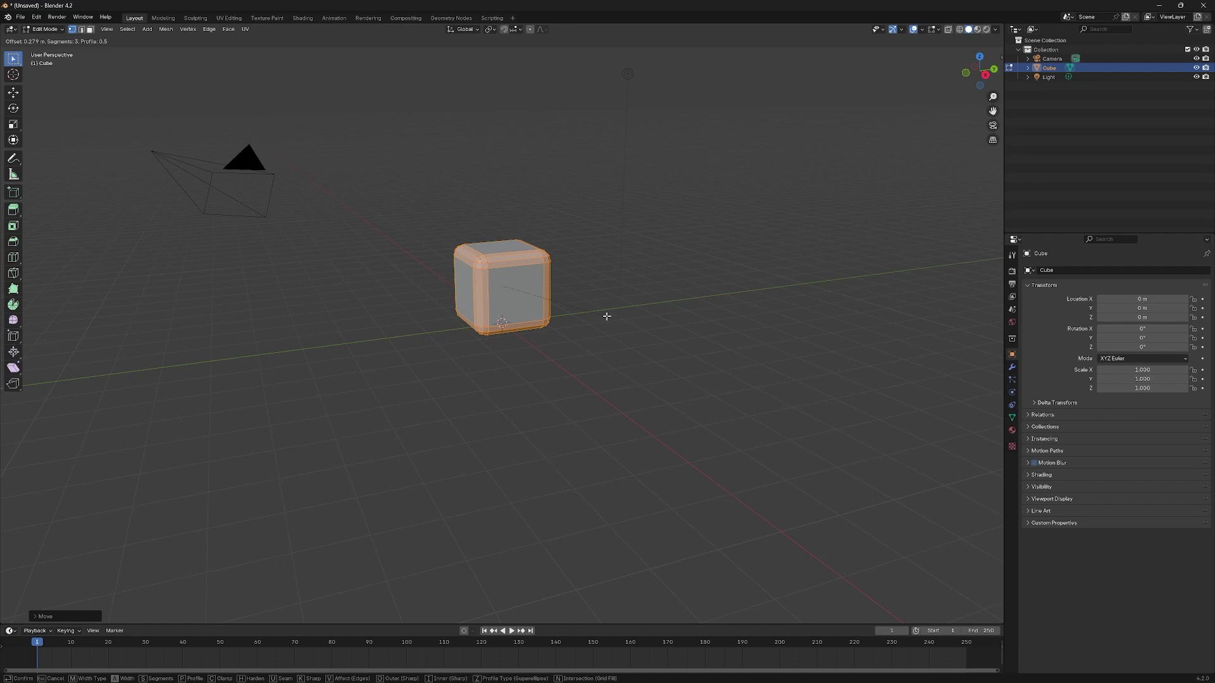
pyautogui.scroll(1, 604, 317)
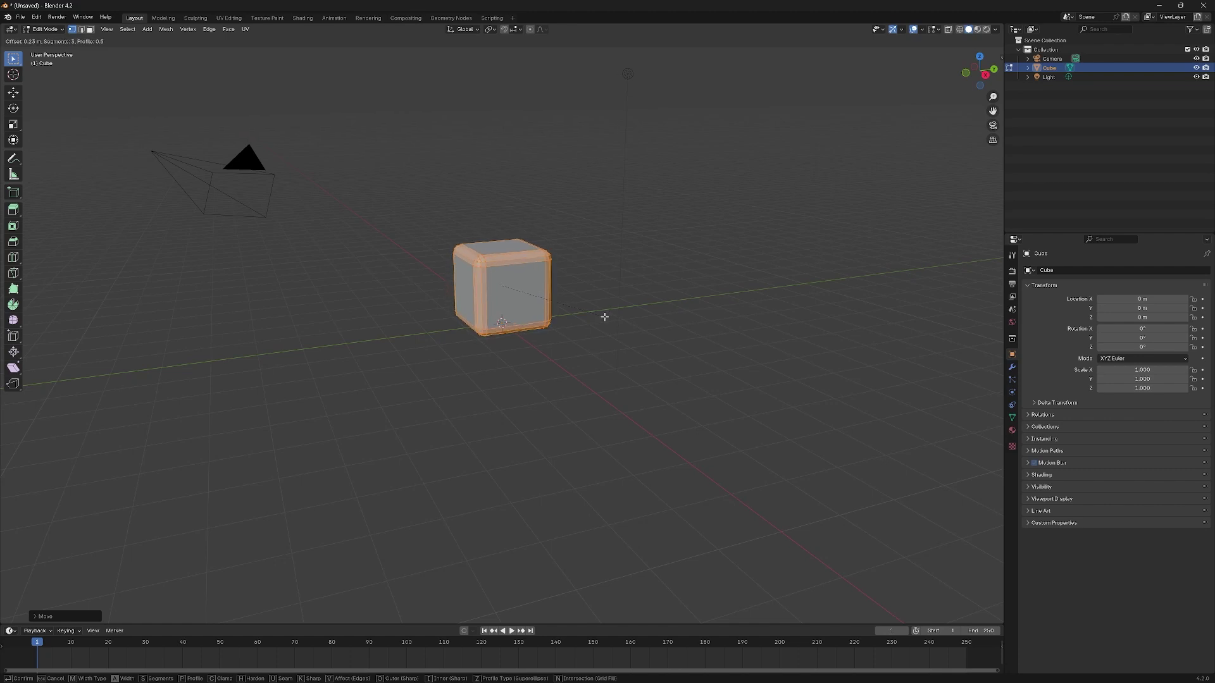
pyautogui.scroll(-1, 604, 317)
pyautogui.scroll(1, 604, 317)
pyautogui.scroll(-1, 604, 317)
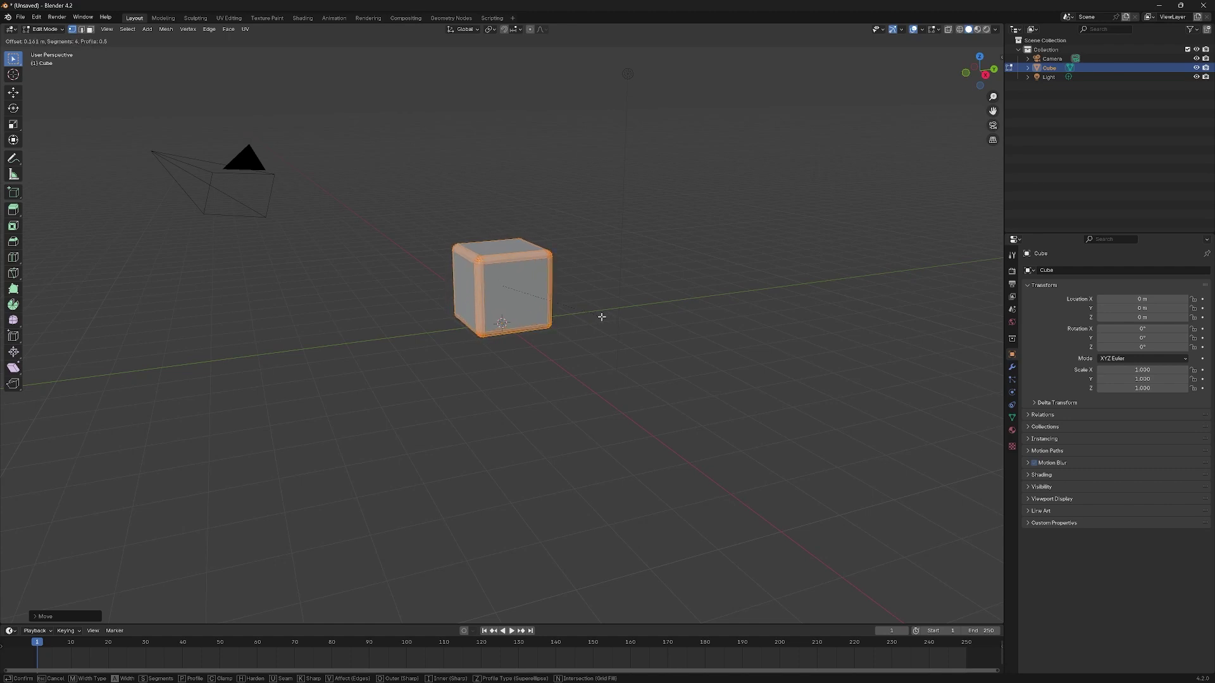
pyautogui.click(602, 317)
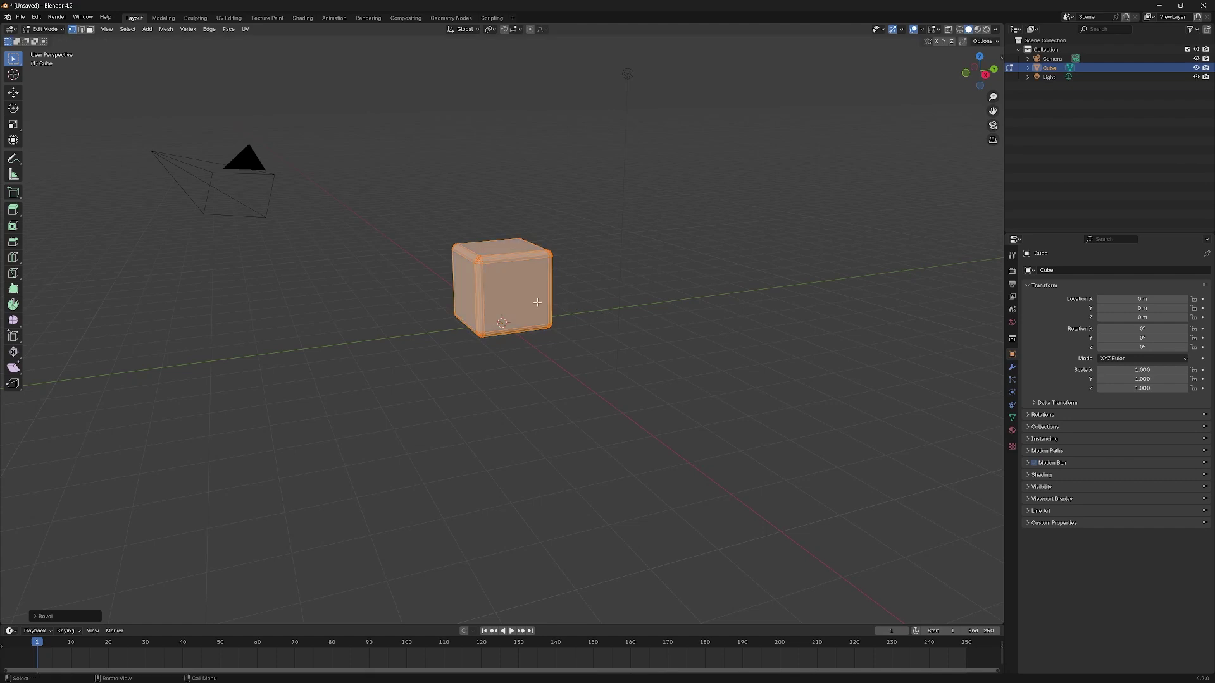
# Step: Add three evenly spaced horizontal loop cuts around the bevelled cube
pyautogui.scroll(7, 536, 301)
pyautogui.keyDown('shift'); pyautogui.moveTo(475, 245); pyautogui.dragTo(622, 405, button='middle'); pyautogui.keyUp('shift')
pyautogui.scroll(-6, 622, 405)
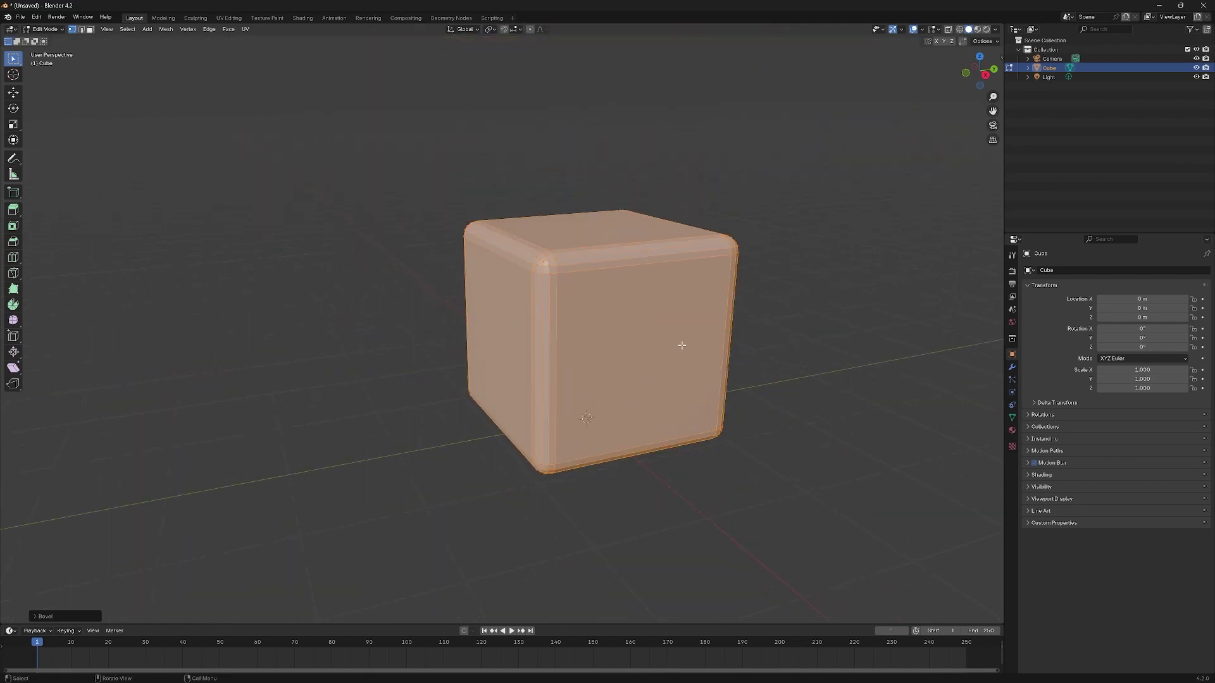
pyautogui.press('Tab')
pyautogui.press('Tab')
pyautogui.hotkey('ctrl', 'r')
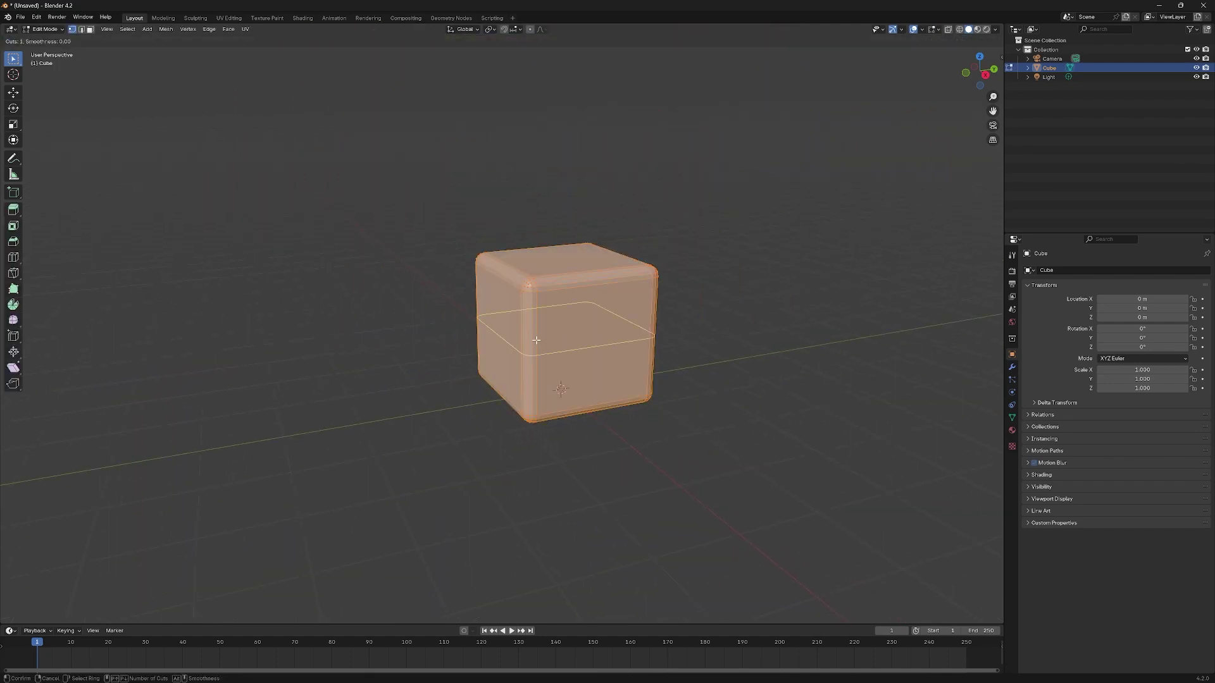
pyautogui.scroll(2, 530, 336)
pyautogui.click(530, 335)
pyautogui.rightClick(530, 335)
# Step: Add three evenly spaced vertical loop cuts running over the cube's top face in one direction
pyautogui.hotkey('ctrl', 'r')
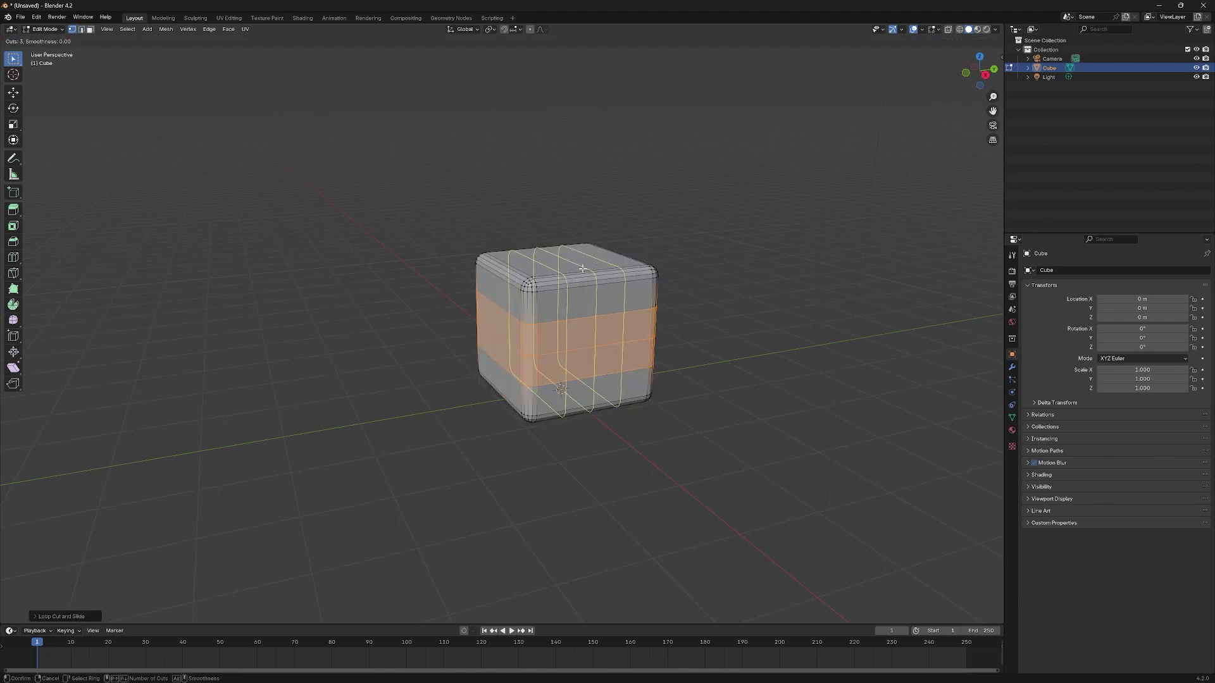
pyautogui.click(582, 268)
pyautogui.rightClick(582, 268)
# Step: Add three evenly spaced vertical loop cuts over the top face, perpendicular to the previous vertical set
pyautogui.hotkey('ctrl', 'r')
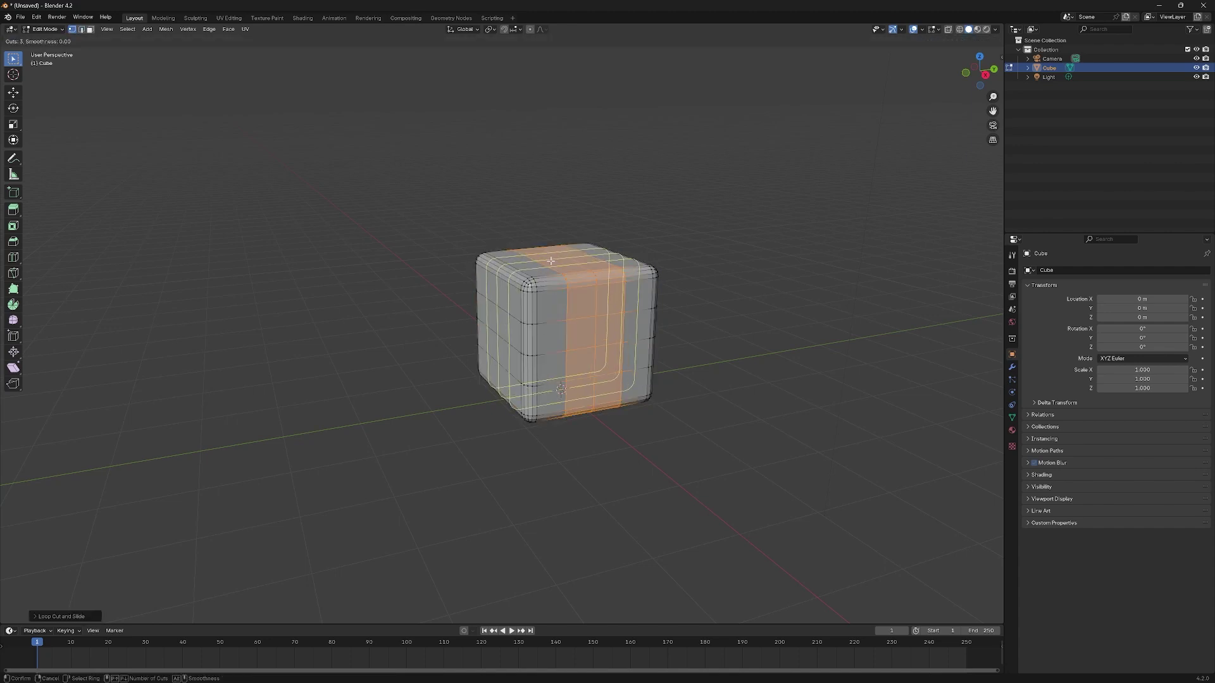
pyautogui.click(551, 261)
pyautogui.rightClick(551, 261)
pyautogui.moveTo(552, 260); pyautogui.dragTo(596, 288, button='middle')
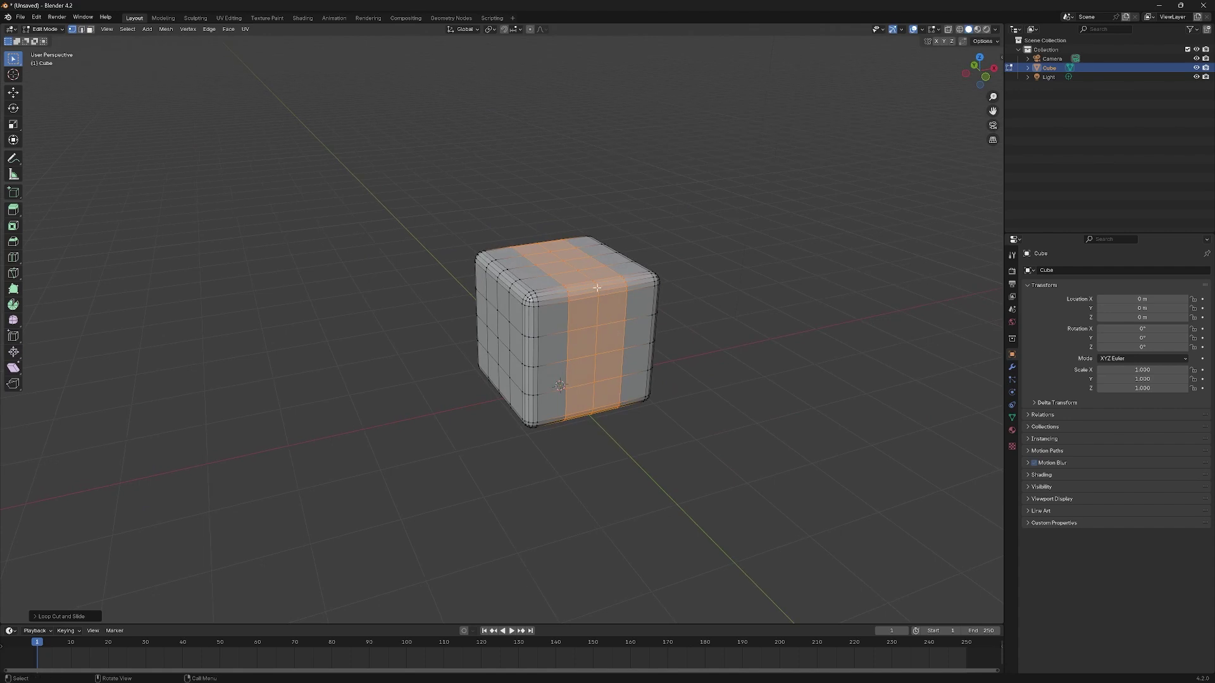
pyautogui.moveTo(740, 350); pyautogui.dragTo(616, 344, button='middle')
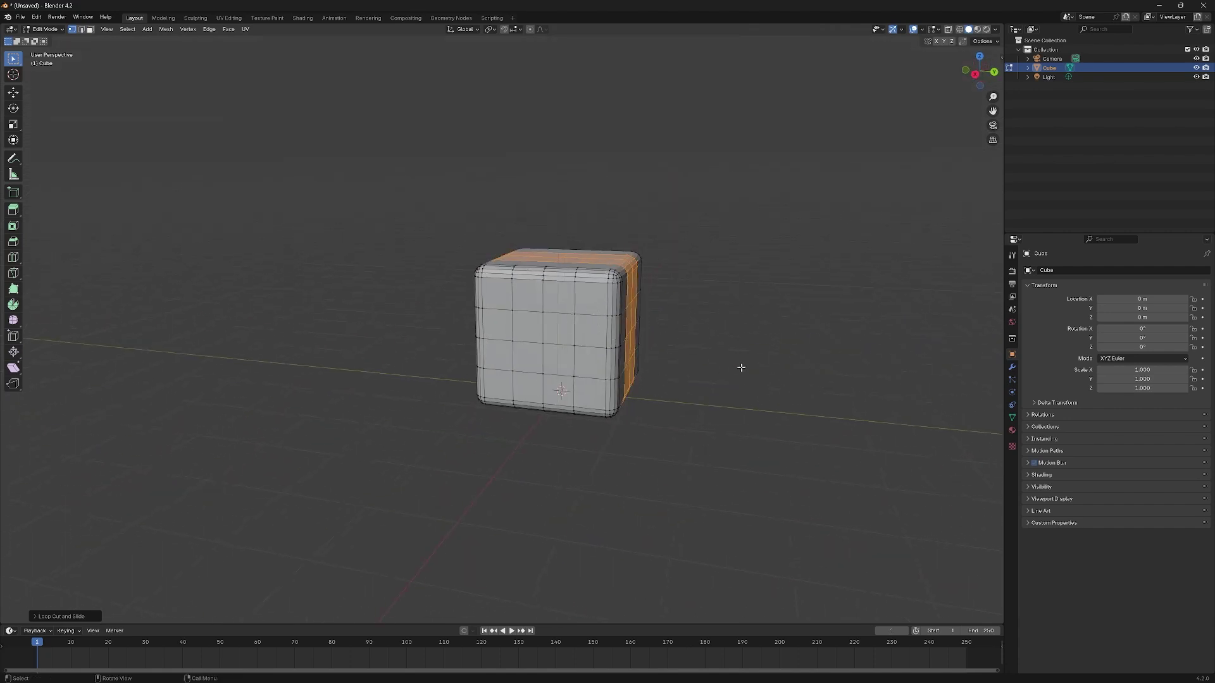
pyautogui.moveTo(743, 366); pyautogui.dragTo(664, 336, button='middle')
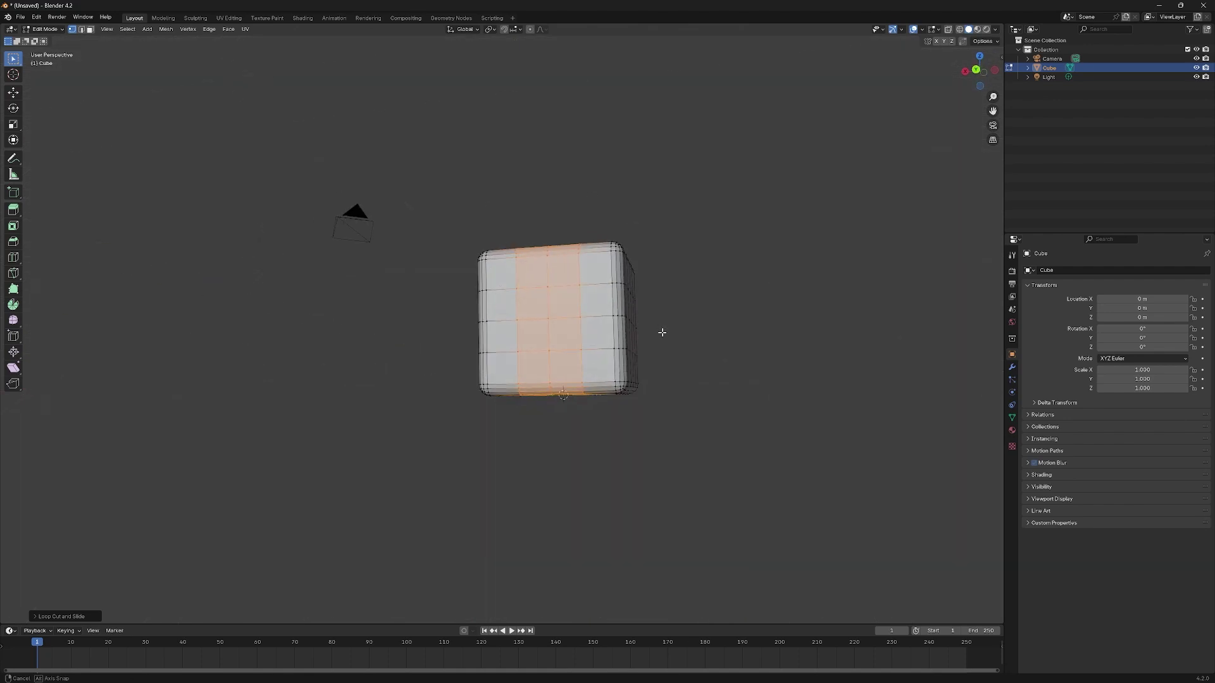
pyautogui.scroll(8, 665, 336)
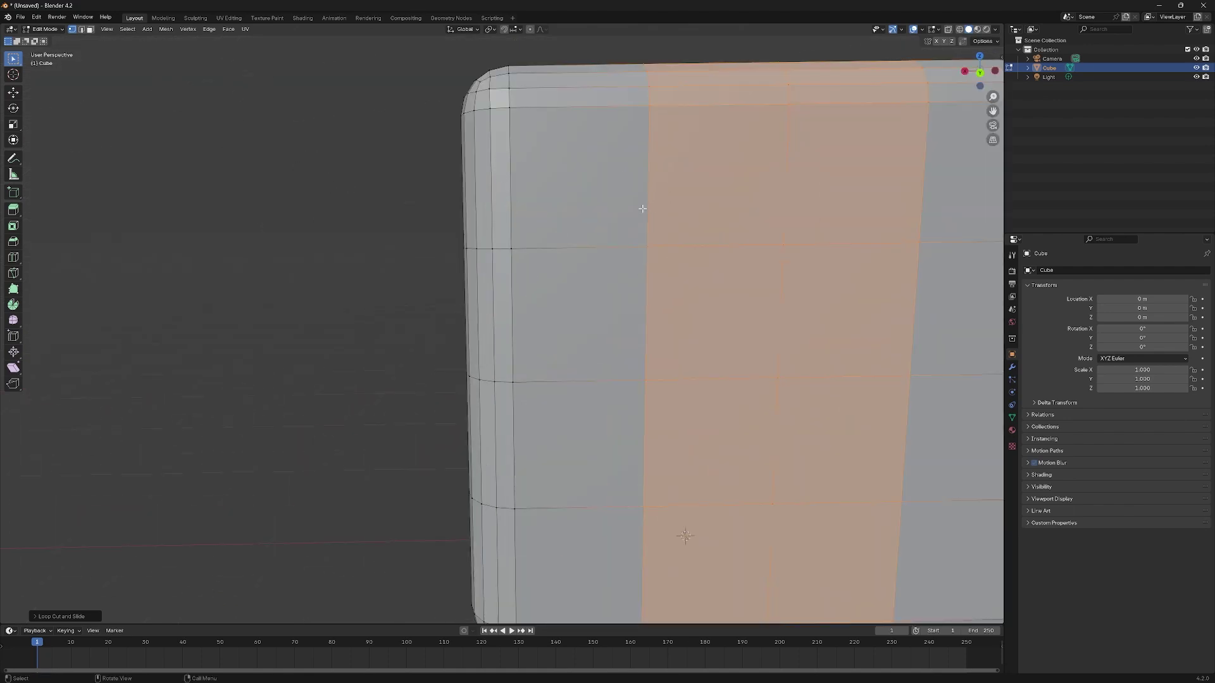
pyautogui.scroll(-8, 642, 209)
# Step: Undo the last set of loop cuts and try a single centred vertical loop cut in its place
pyautogui.hotkey('alt', 'a')
pyautogui.hotkey('ctrl', 'r')
pyautogui.click(630, 266)
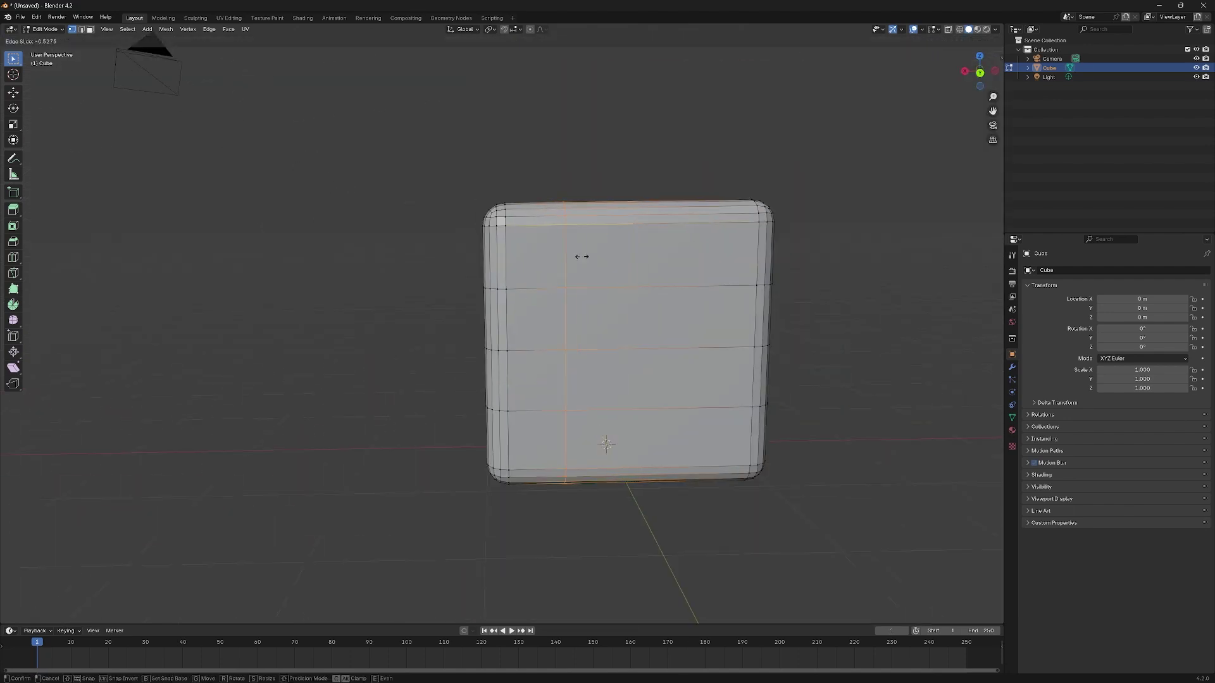
pyautogui.rightClick(582, 256)
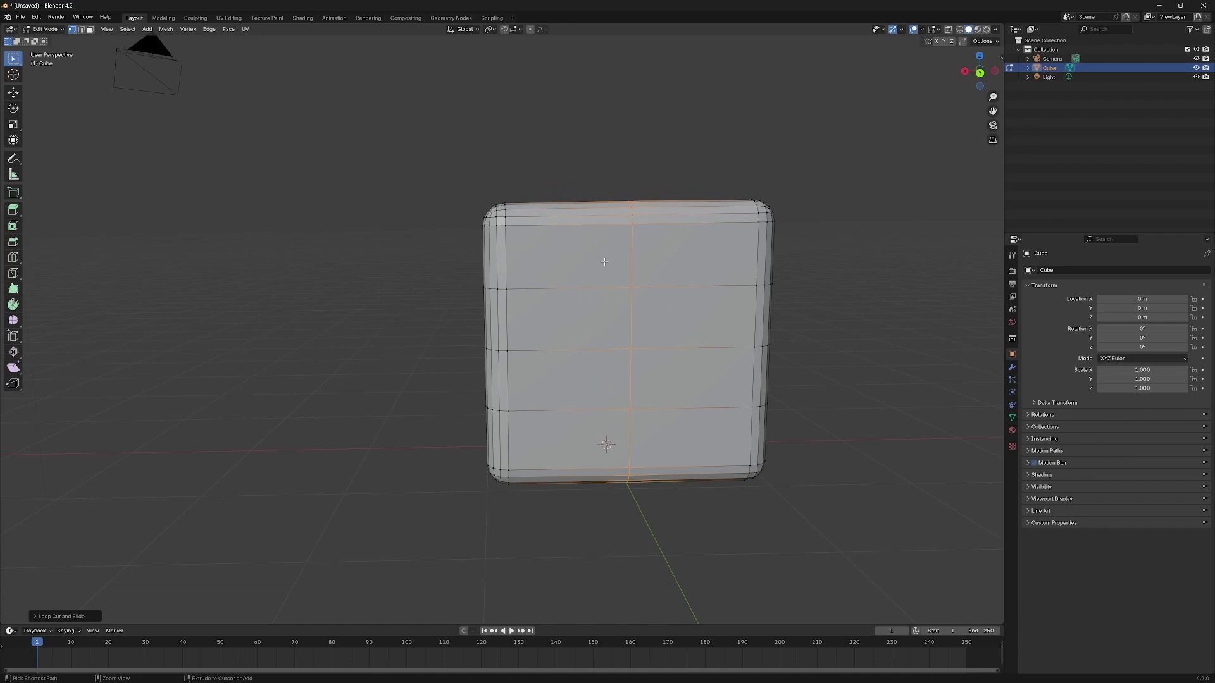
# Step: Undo the single loop cut and add three evenly spaced vertical loop cuts in the same direction instead
pyautogui.hotkey('alt', 'a')
pyautogui.hotkey('ctrl', 'r')
pyautogui.scroll(2, 612, 222)
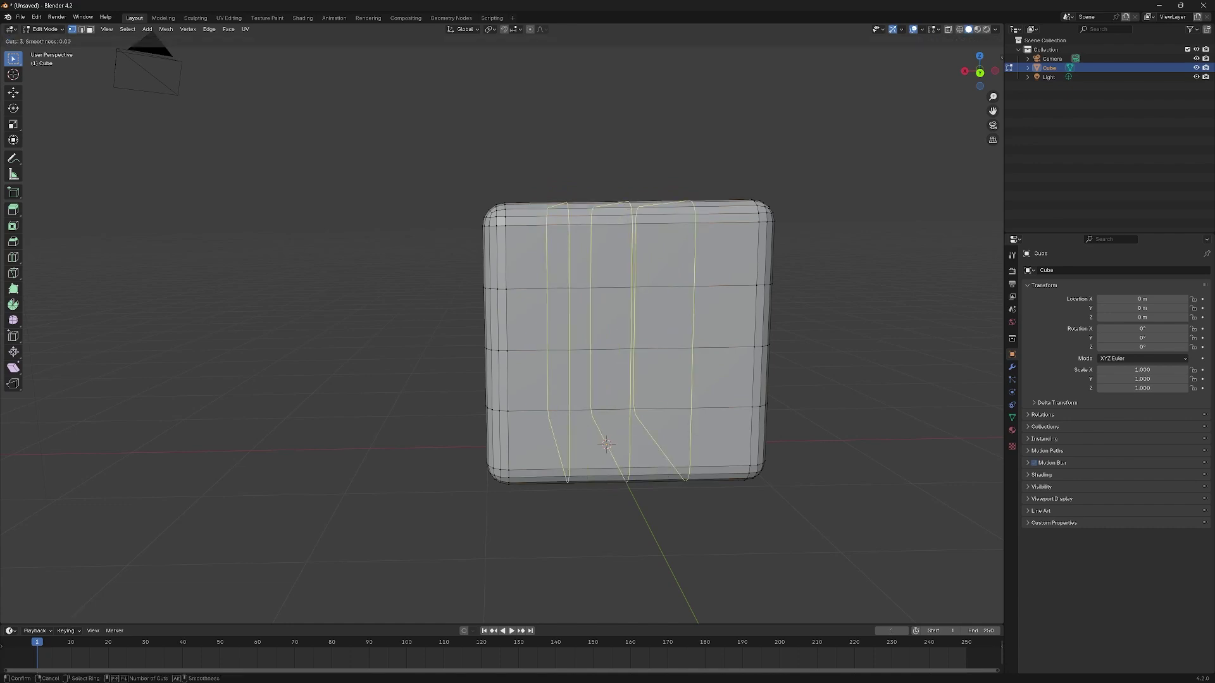
pyautogui.click(606, 445)
pyautogui.rightClick(606, 444)
pyautogui.moveTo(606, 445); pyautogui.dragTo(593, 224, button='middle')
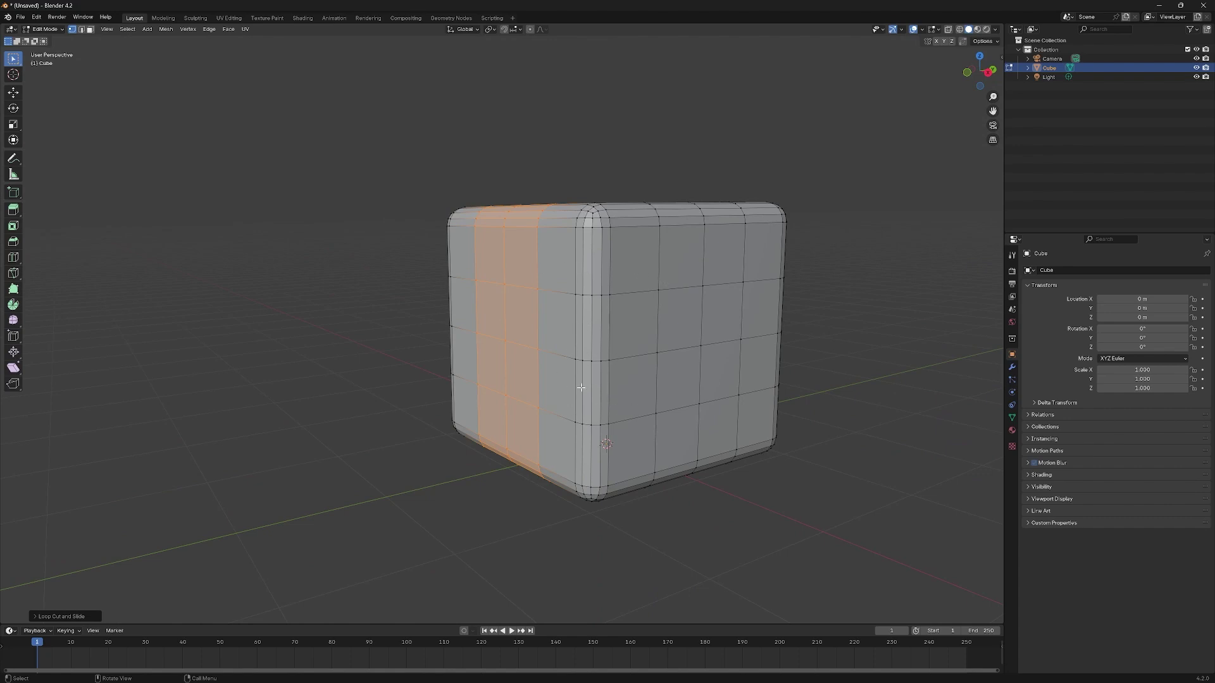
pyautogui.hotkey('ctrl', 'r')
pyautogui.scroll(3, 582, 322)
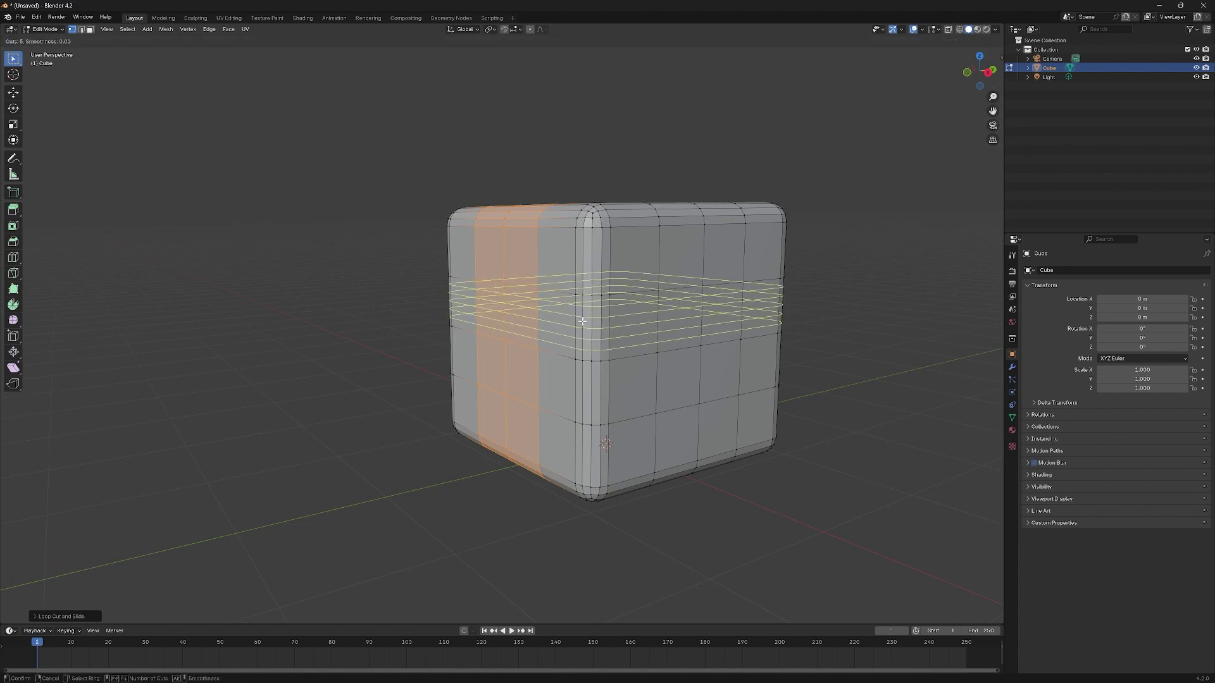
pyautogui.rightClick(582, 322)
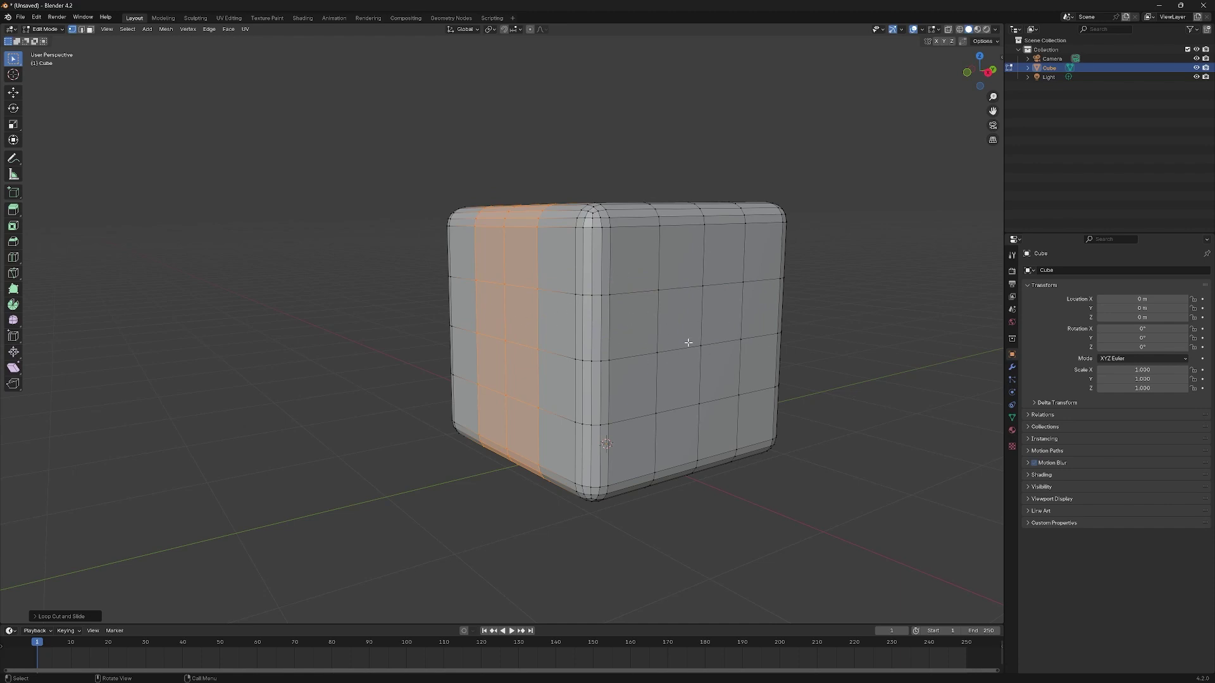
# Step: Return to Object Mode and apply Shade Smooth to the cube
pyautogui.press('Tab')
pyautogui.moveTo(700, 331); pyautogui.dragTo(646, 293, button='middle')
pyautogui.rightClick(647, 293)
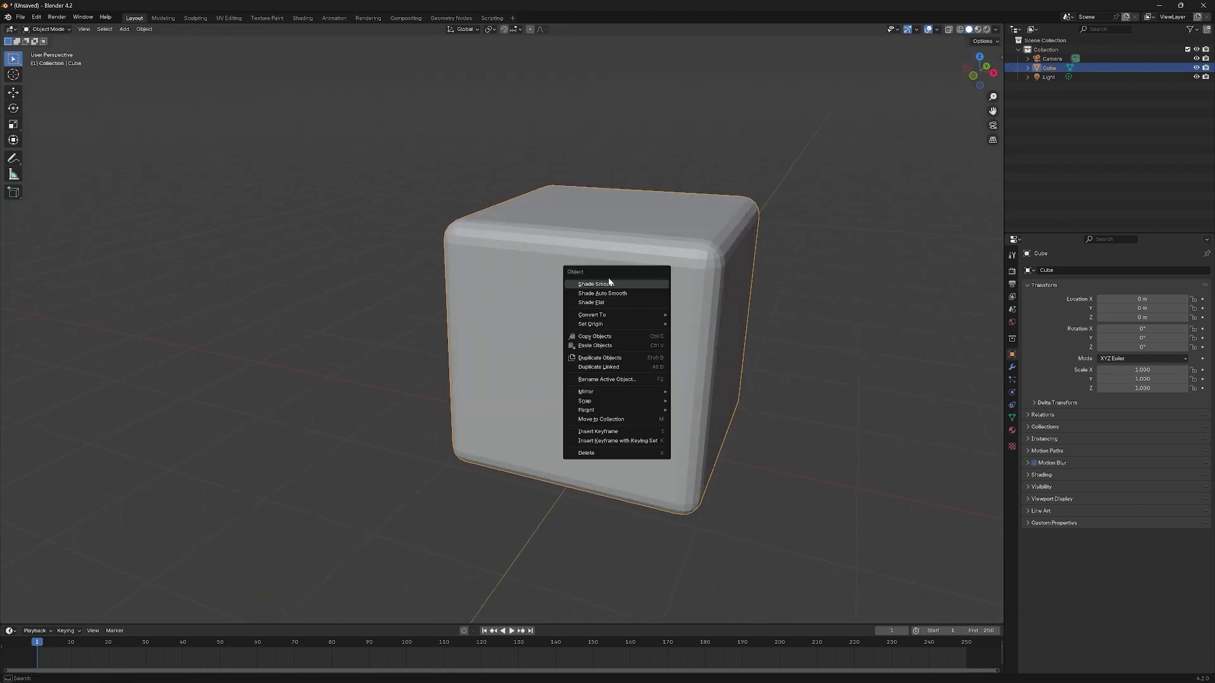
pyautogui.rightClick(639, 280)
pyautogui.click(631, 284)
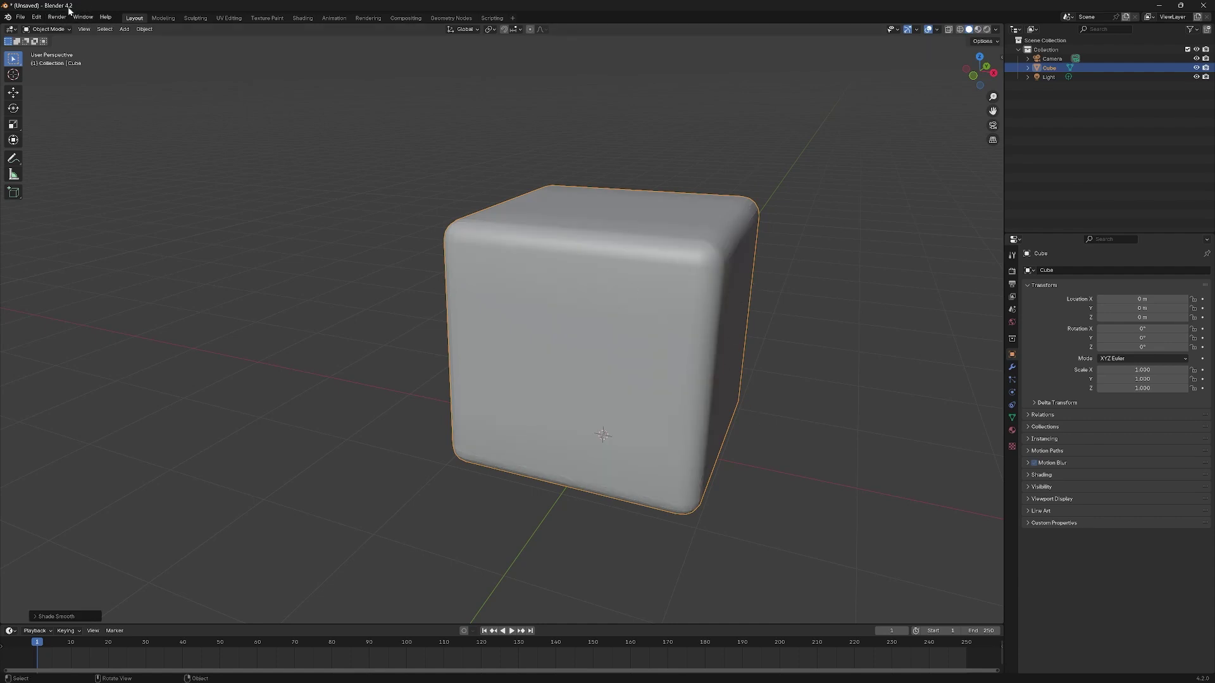
pyautogui.moveTo(704, 409)
pyautogui.mouseDown(button='middle')
pyautogui.moveTo(689, 421)
pyautogui.moveTo(719, 426)
pyautogui.mouseUp(button='middle')
pyautogui.rightClick(612, 367)
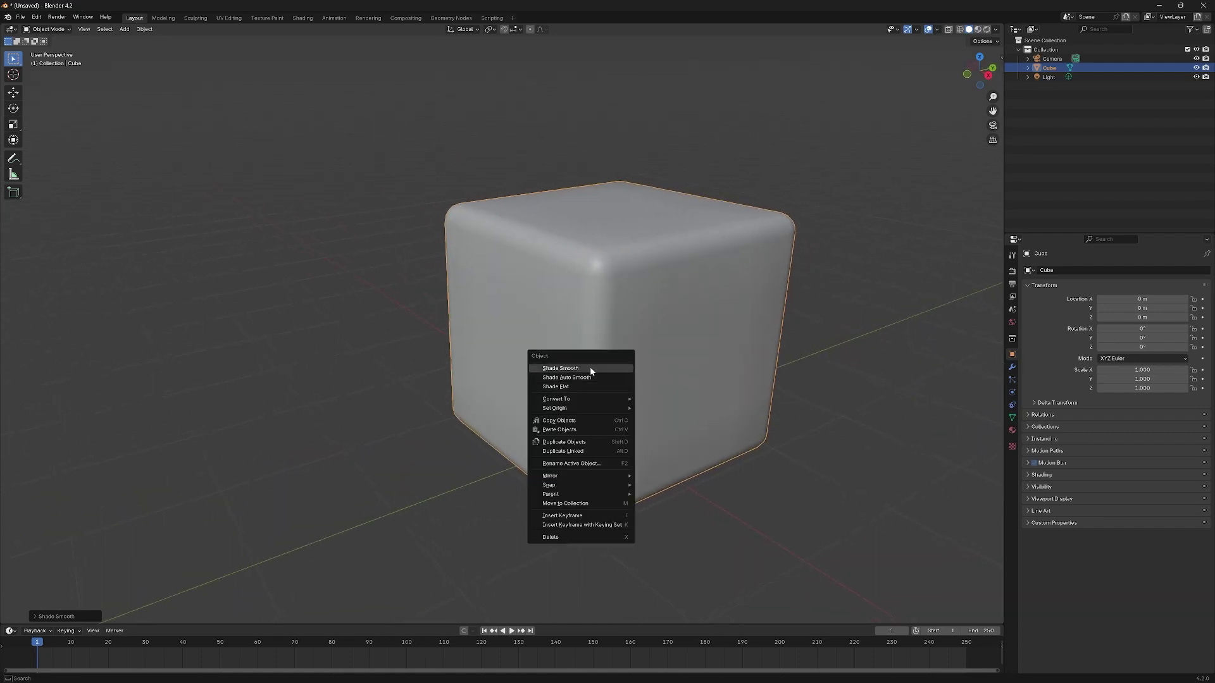
pyautogui.click(589, 370)
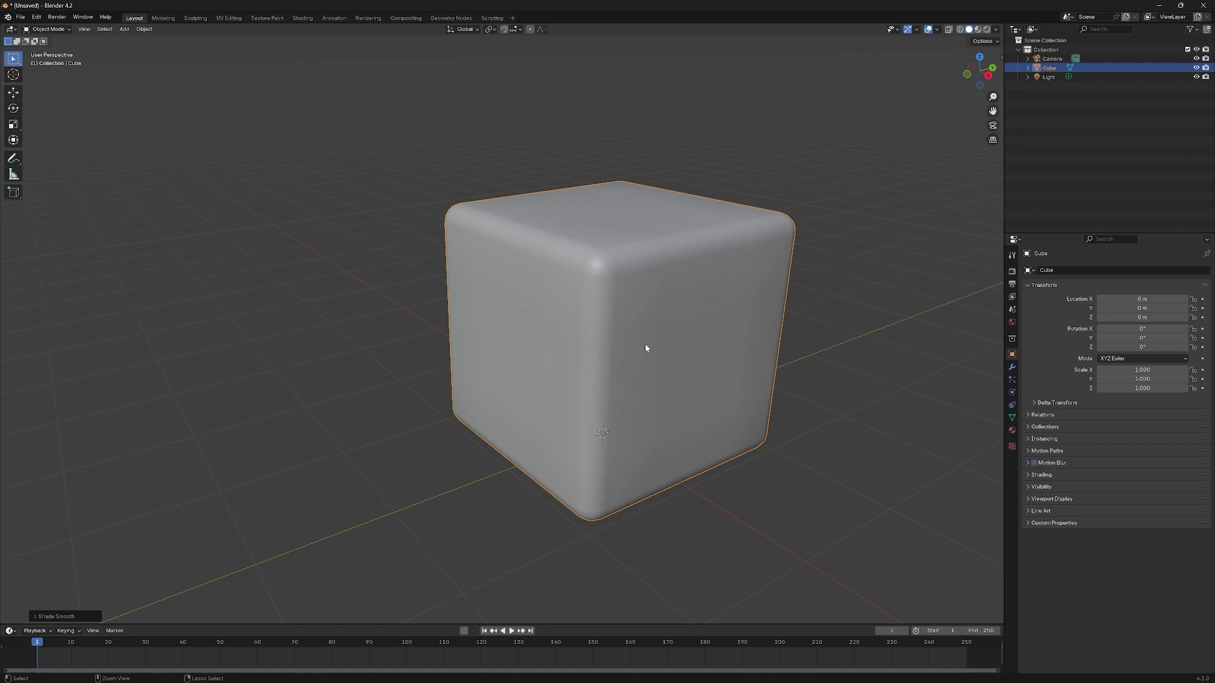
# Step: Add a level 1 Subdivision modifier to the cube and apply it to the mesh
pyautogui.hotkey('ctrl', '1')
pyautogui.click(1011, 367)
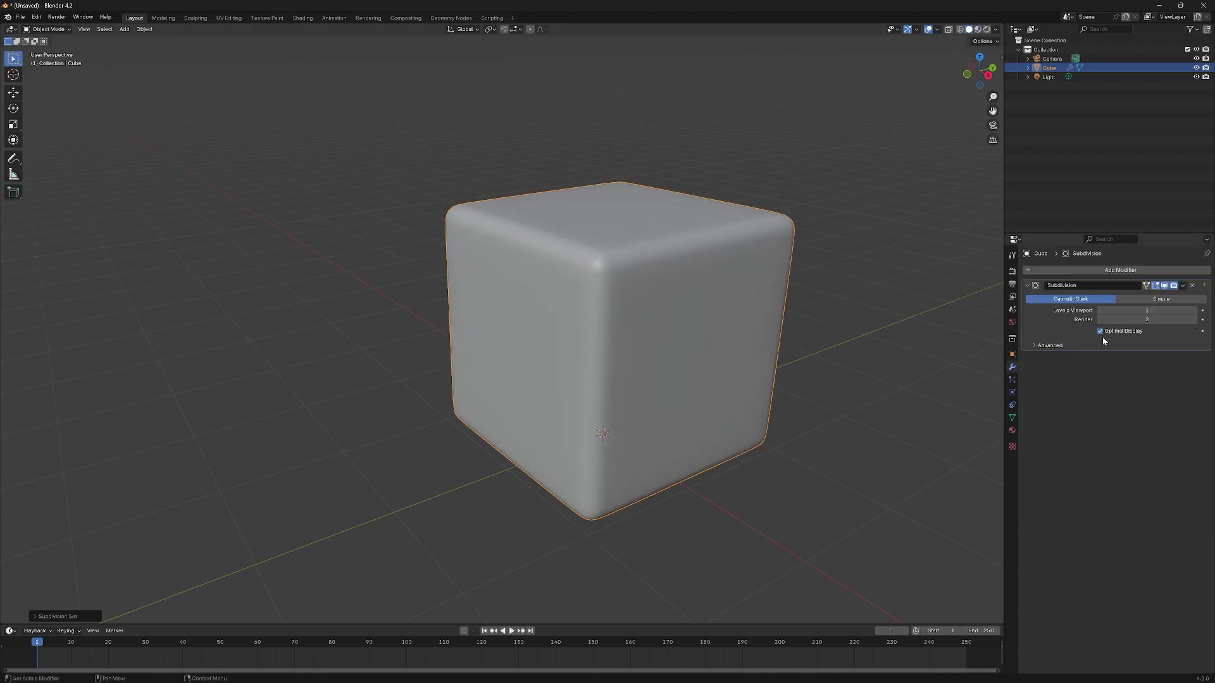
pyautogui.click(1182, 285)
pyautogui.click(1131, 302)
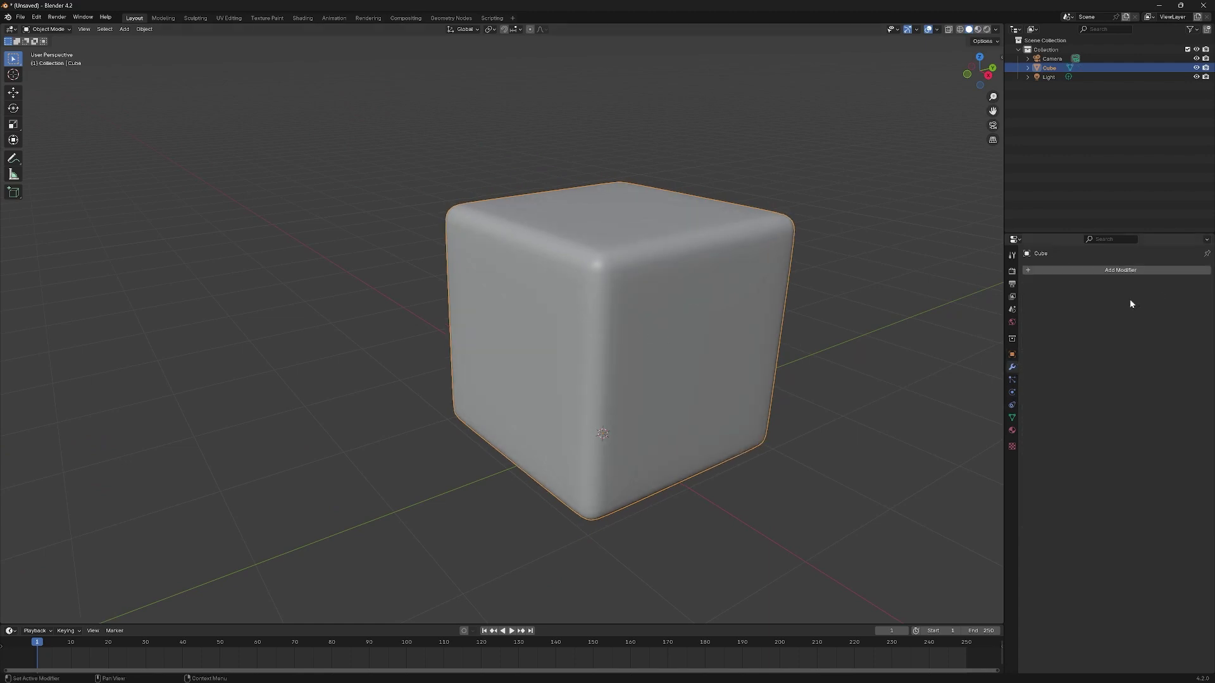
# Step: Check the cube's mesh in Edit Mode, add another level 1 Subdivision modifier in Object Mode and collapse its settings
pyautogui.press('Tab')
pyautogui.moveTo(679, 272); pyautogui.dragTo(717, 326, button='middle')
pyautogui.press('Tab')
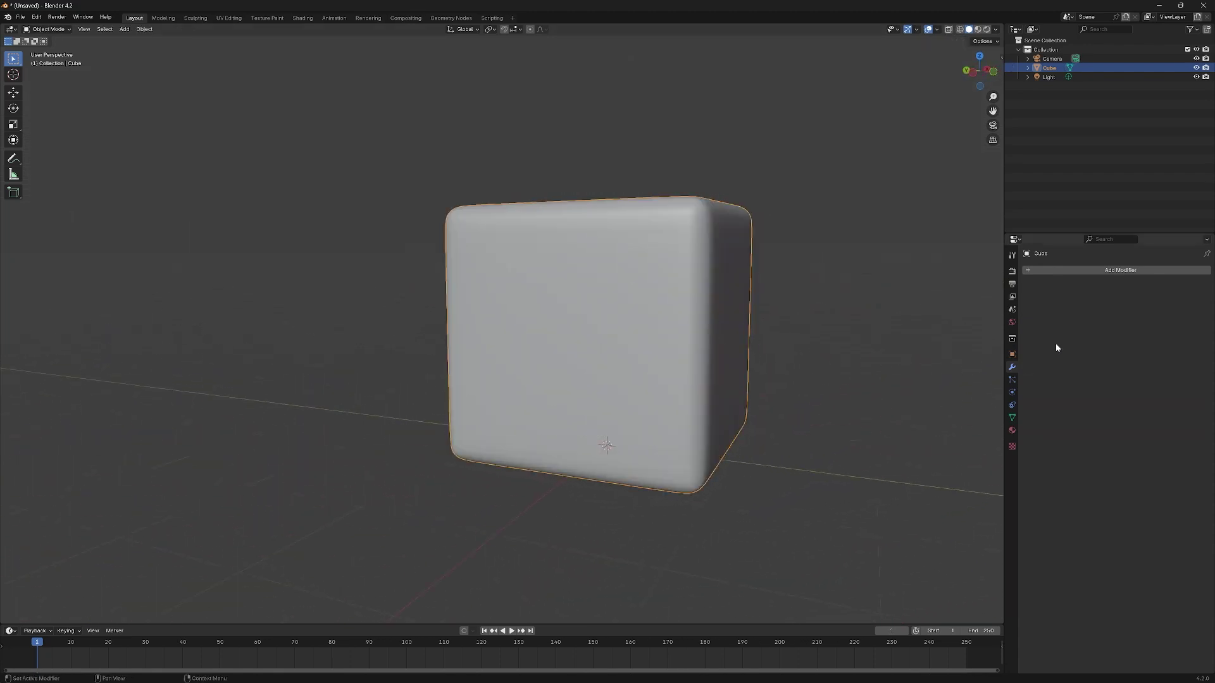
pyautogui.press('Tab')
pyautogui.press('Tab')
pyautogui.hotkey('ctrl', '1')
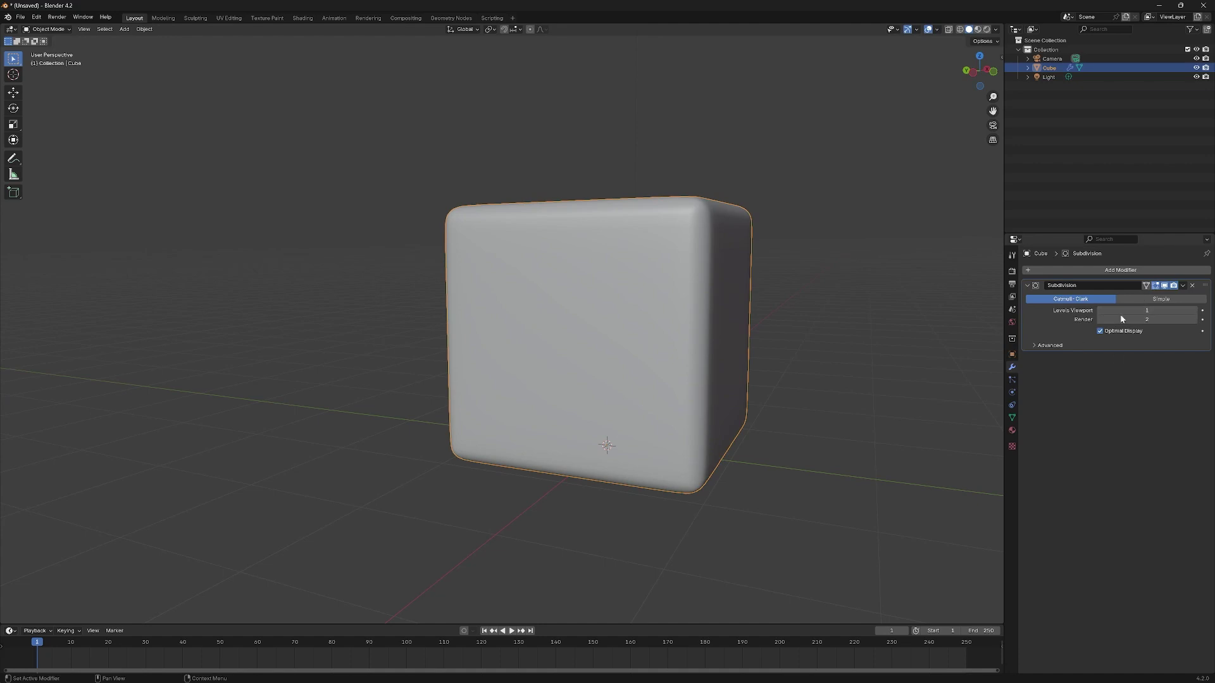
pyautogui.click(1028, 285)
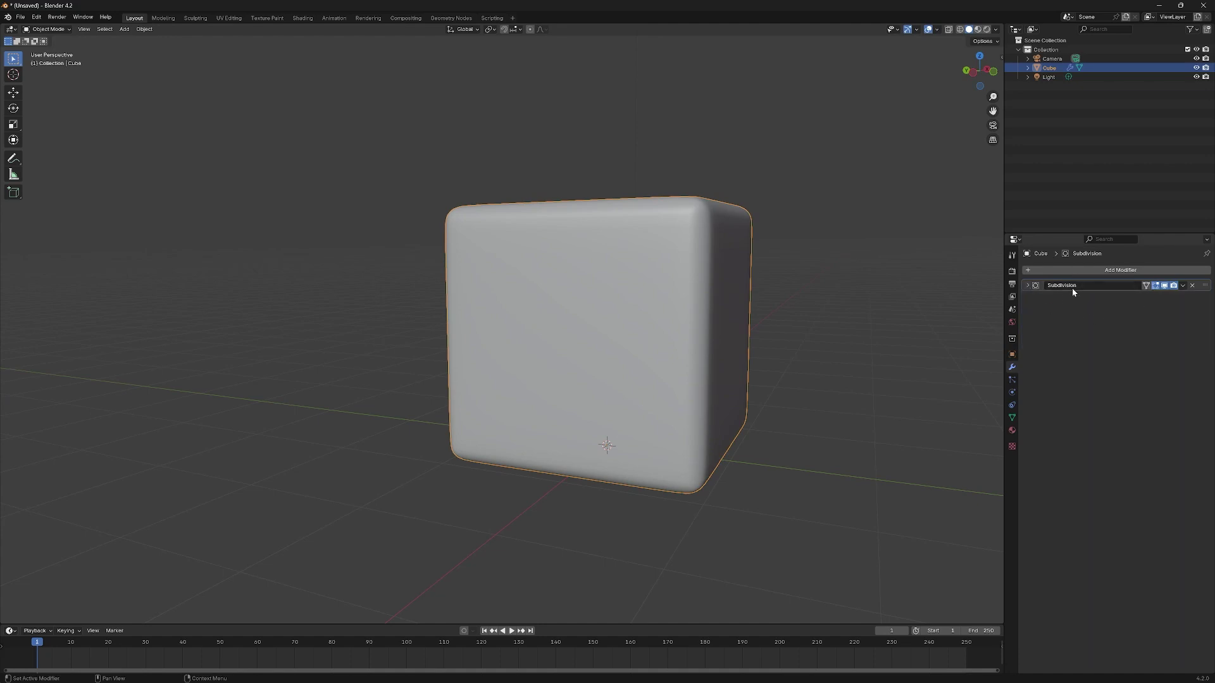
# Step: Add an armature at the cube's base and enable X-ray display so its bone shows through the cube
pyautogui.scroll(-3, 655, 366)
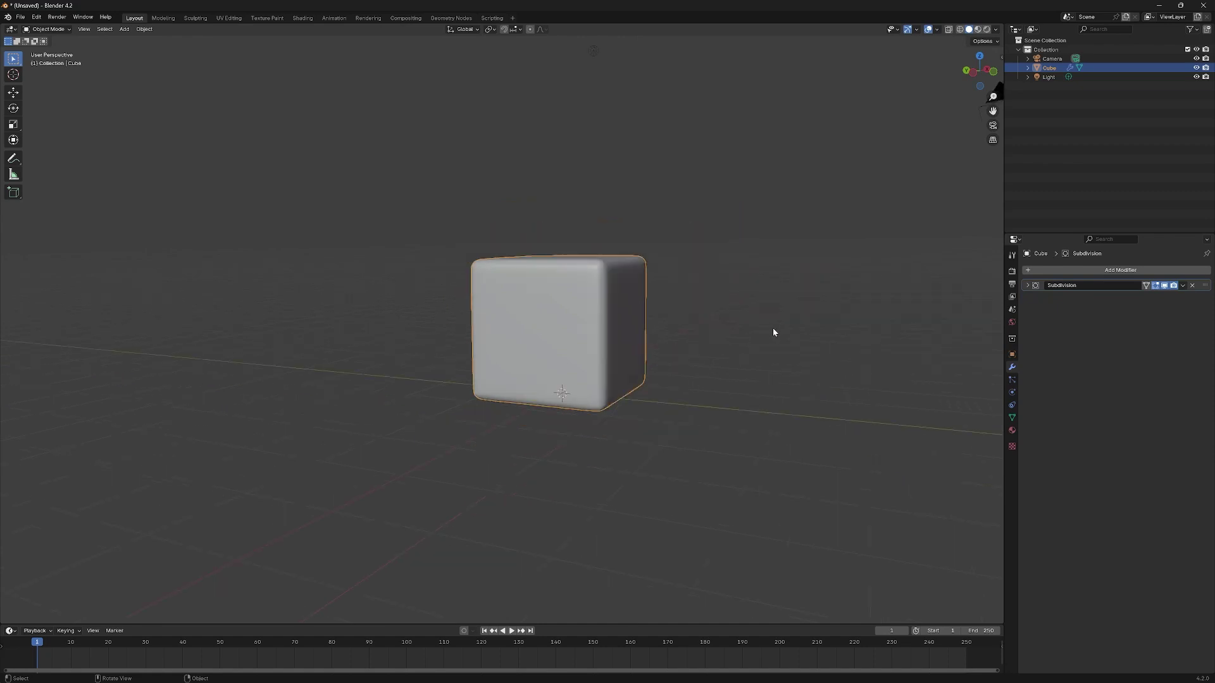
pyautogui.moveTo(772, 331)
pyautogui.mouseDown(button='middle')
pyautogui.moveTo(627, 344)
pyautogui.moveTo(556, 398)
pyautogui.mouseUp(button='middle')
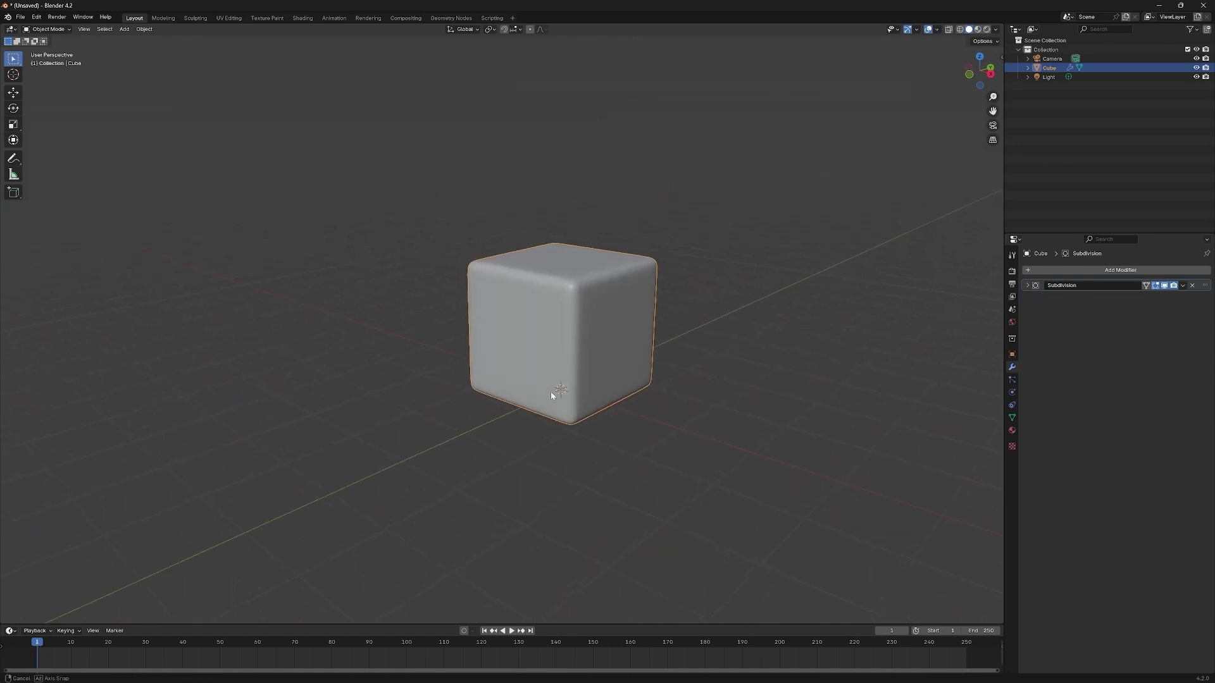
pyautogui.hotkey('shift', 'a')
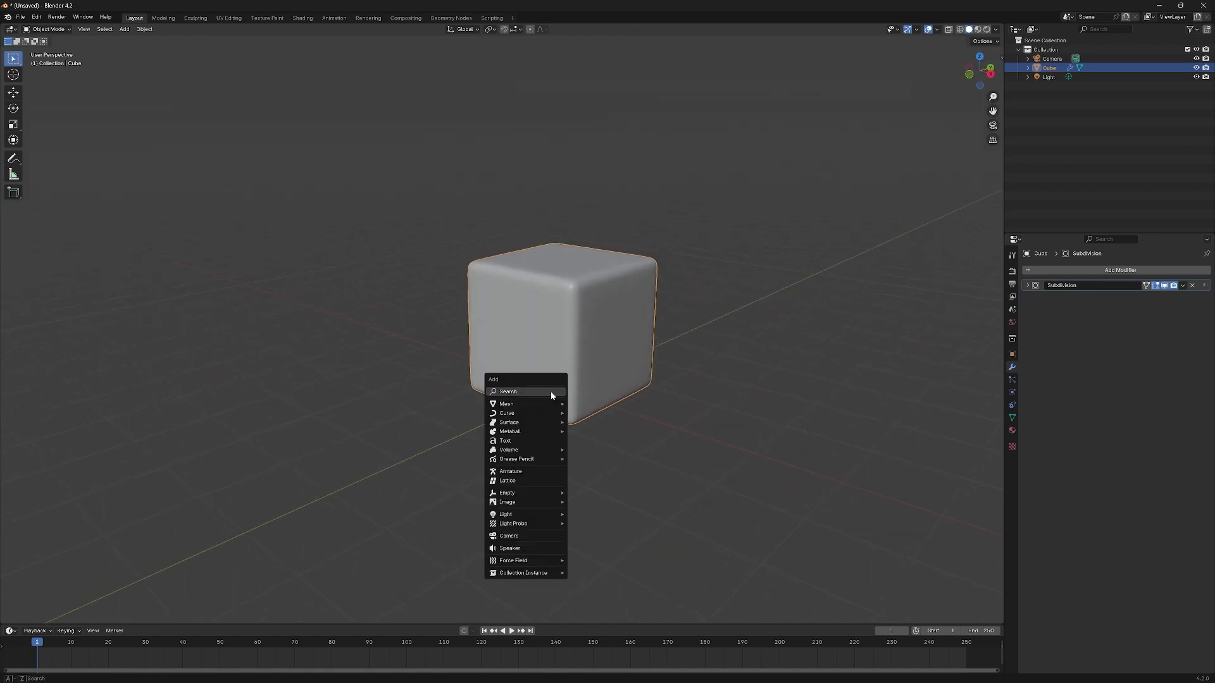
pyautogui.click(530, 471)
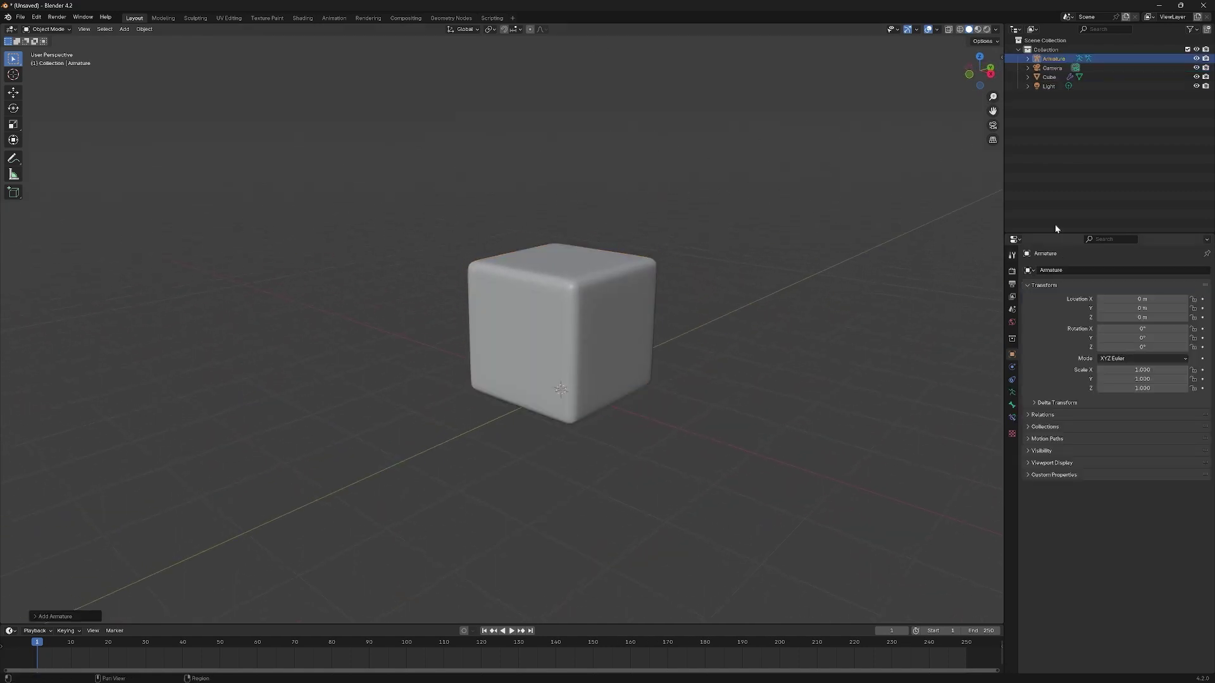
pyautogui.click(949, 30)
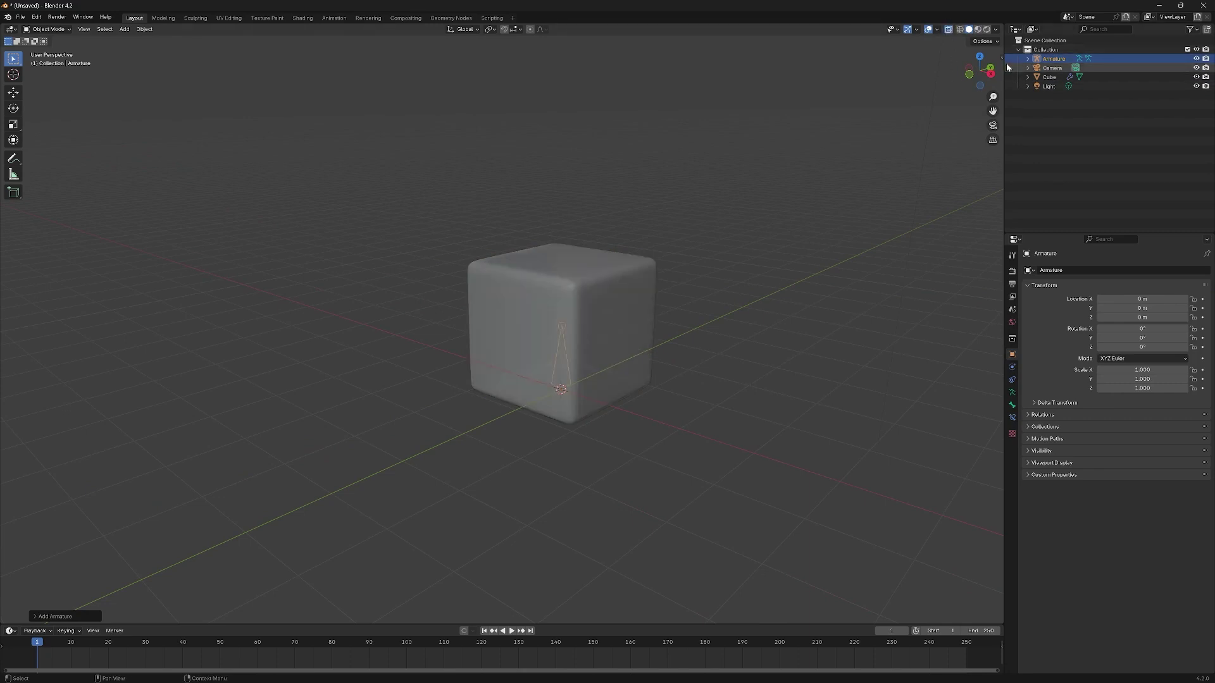
# Step: In the right orthographic view, enter Edit Mode and move the bone's tip up along Z to the cube's top face
pyautogui.moveTo(781, 317); pyautogui.dragTo(627, 325, button='middle')
pyautogui.click(980, 75)
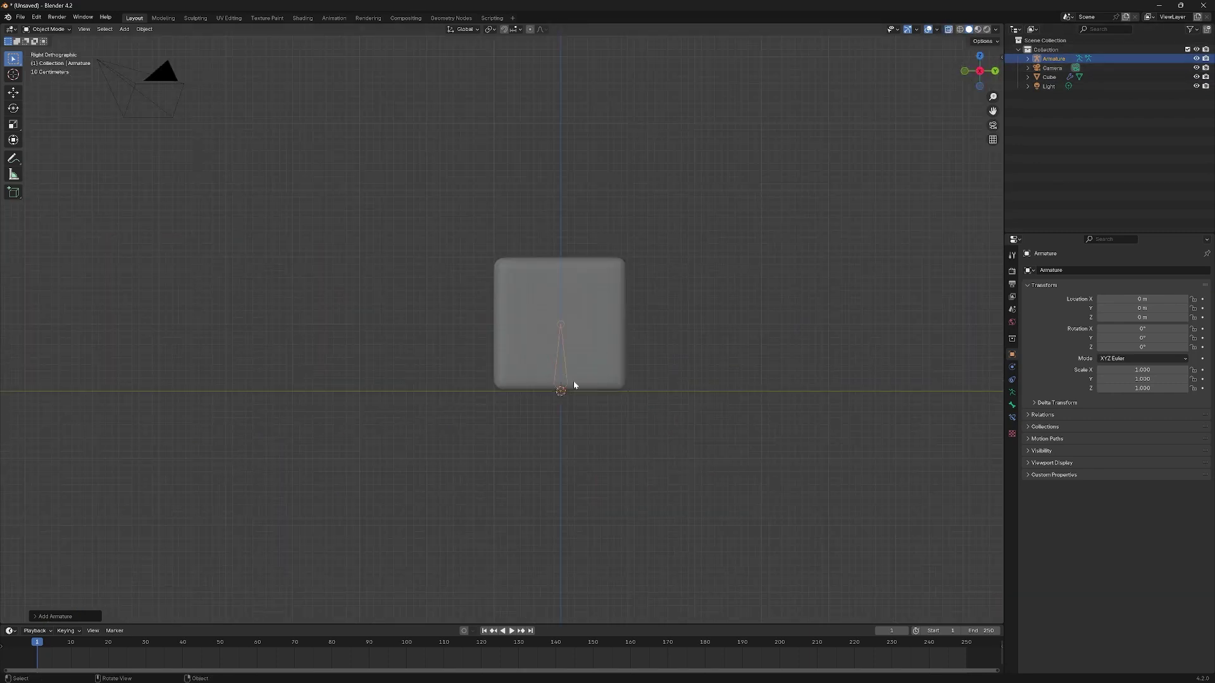
pyautogui.keyDown('shift'); pyautogui.moveTo(548, 352); pyautogui.dragTo(496, 317, button='middle'); pyautogui.keyUp('shift')
pyautogui.scroll(7, 506, 309)
pyautogui.press('Tab')
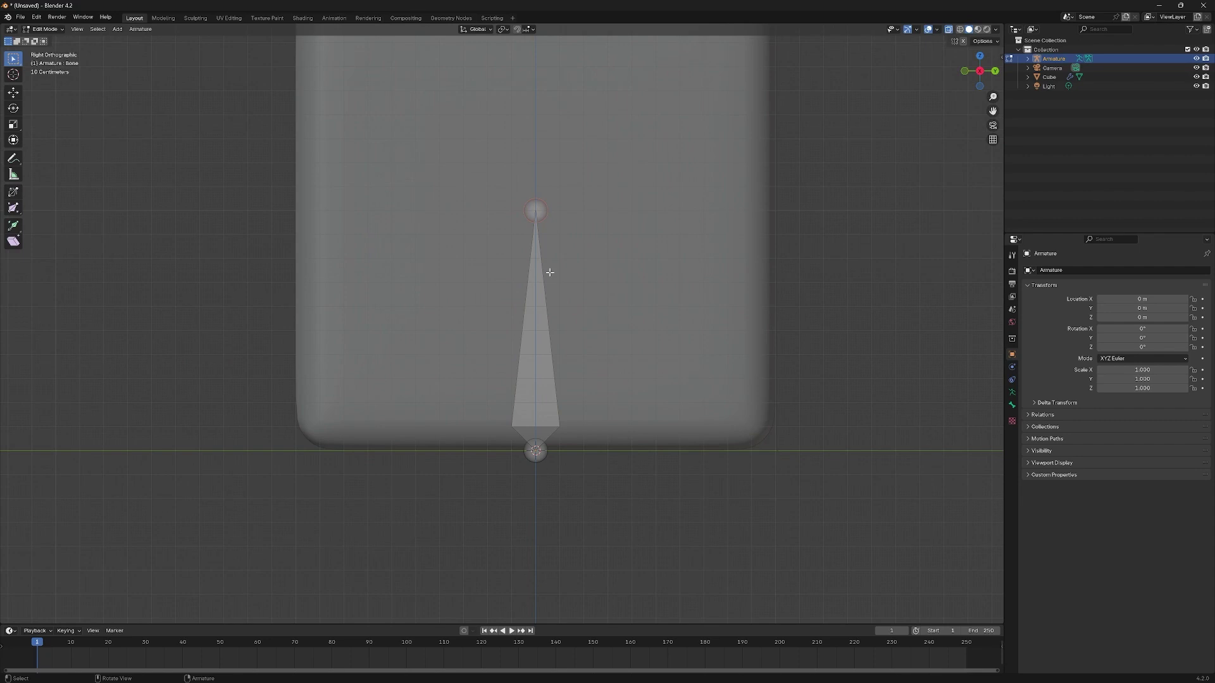
pyautogui.scroll(-4, 550, 272)
pyautogui.keyDown('shift'); pyautogui.moveTo(558, 288); pyautogui.dragTo(520, 312, button='middle'); pyautogui.keyUp('shift')
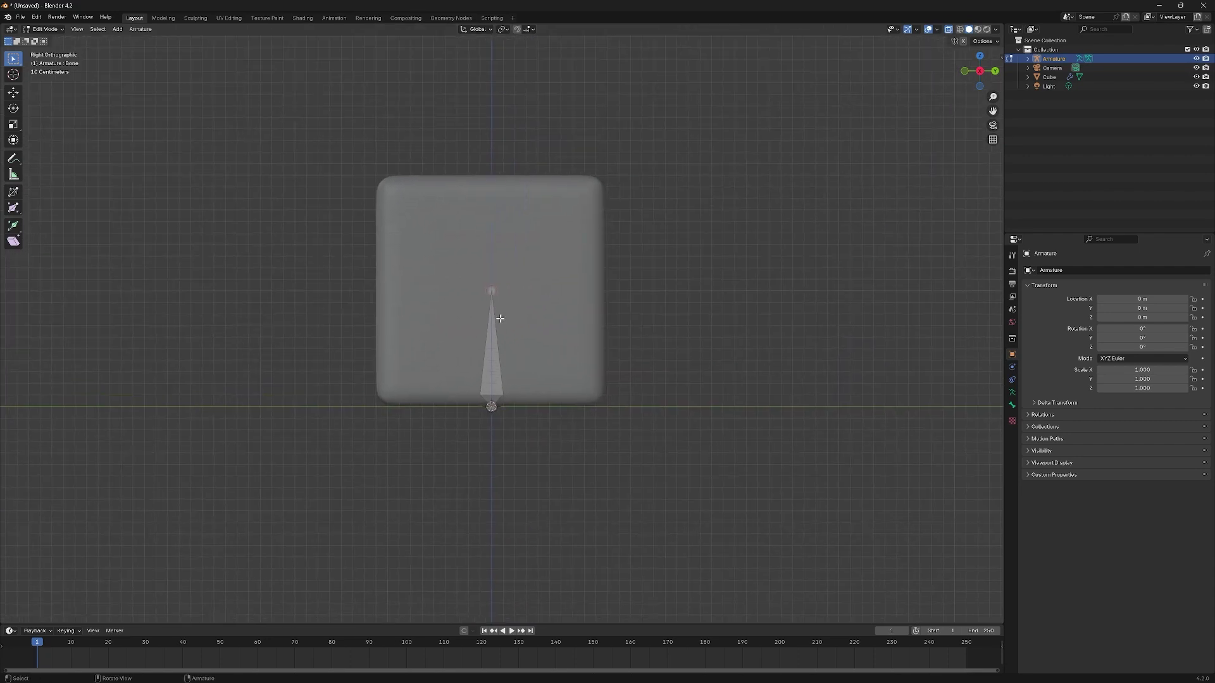
pyautogui.press('g')
pyautogui.press('z')
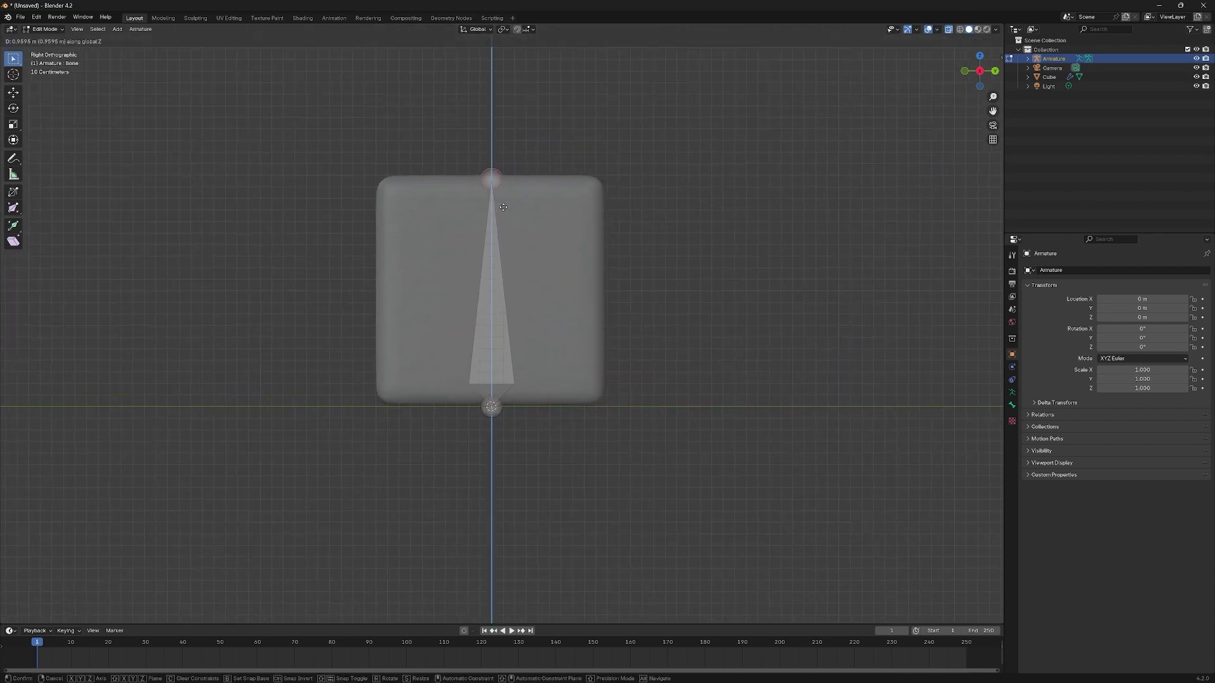
pyautogui.click(503, 203)
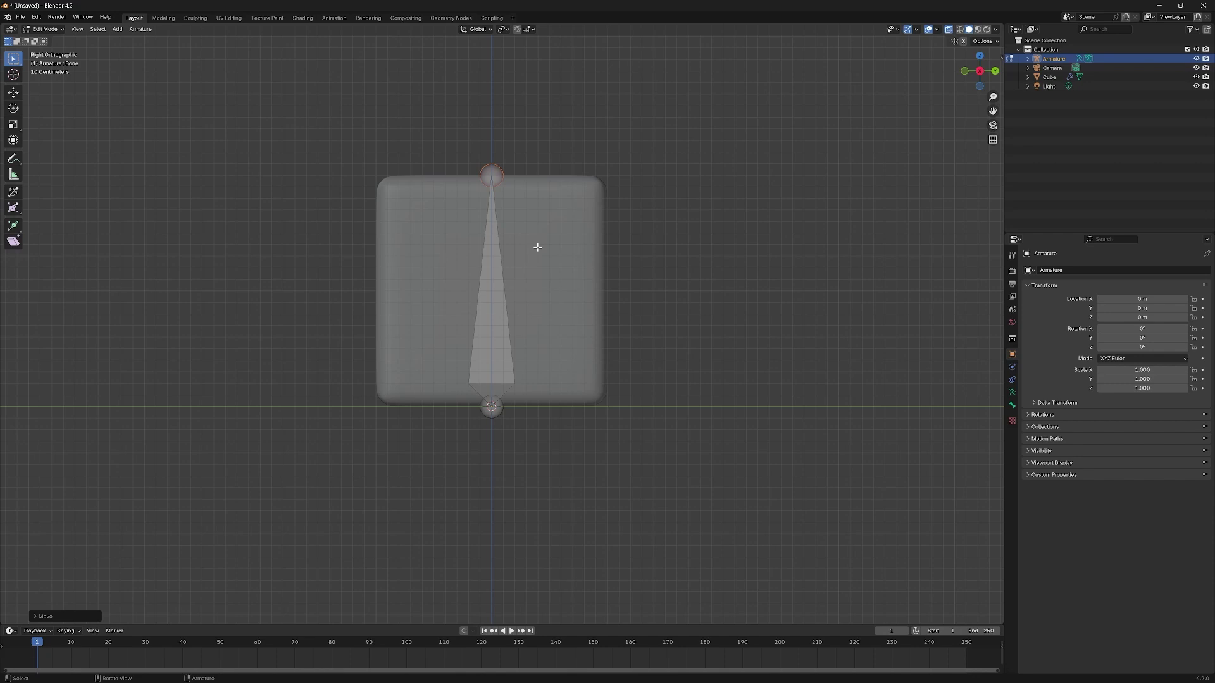
# Step: Extrude a short bone straight up from the main bone's tip and another straight down from its base
pyautogui.press('e')
pyautogui.press('z')
pyautogui.click(501, 196)
pyautogui.click(493, 409)
pyautogui.press('e')
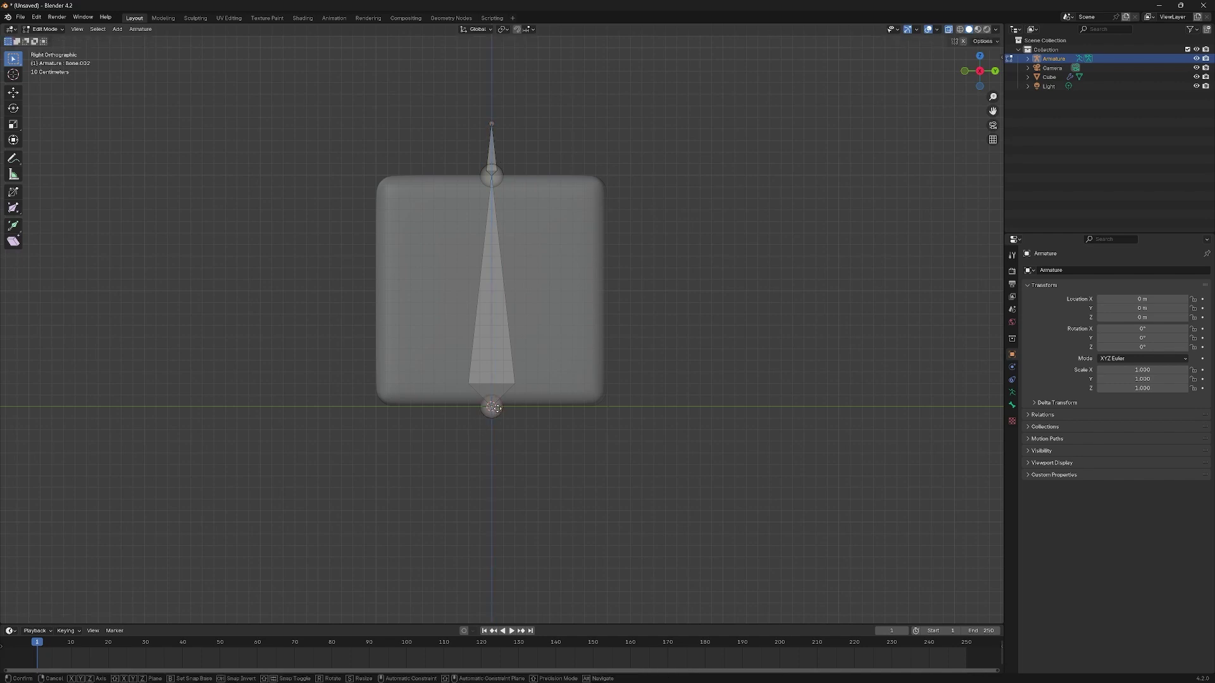
pyautogui.press('z')
pyautogui.click(489, 471)
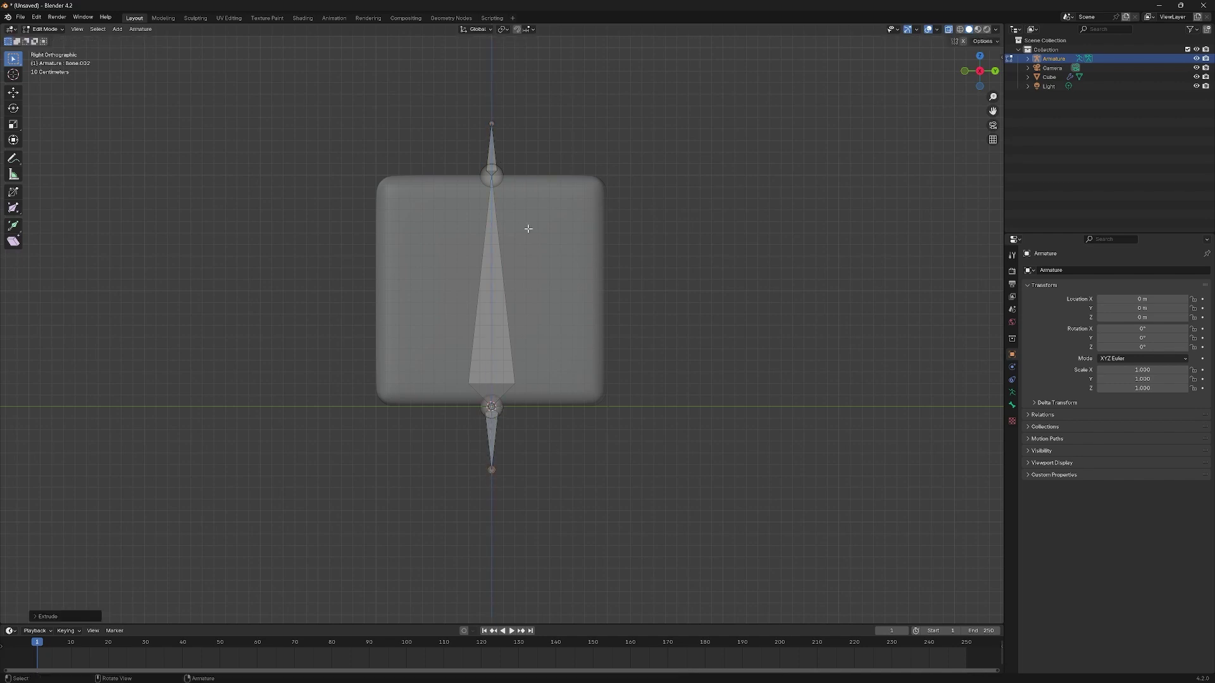
# Step: Select the short upper and lower bones together and clear their parent
pyautogui.moveTo(460, 99); pyautogui.dragTo(563, 154)
pyautogui.click(495, 436)
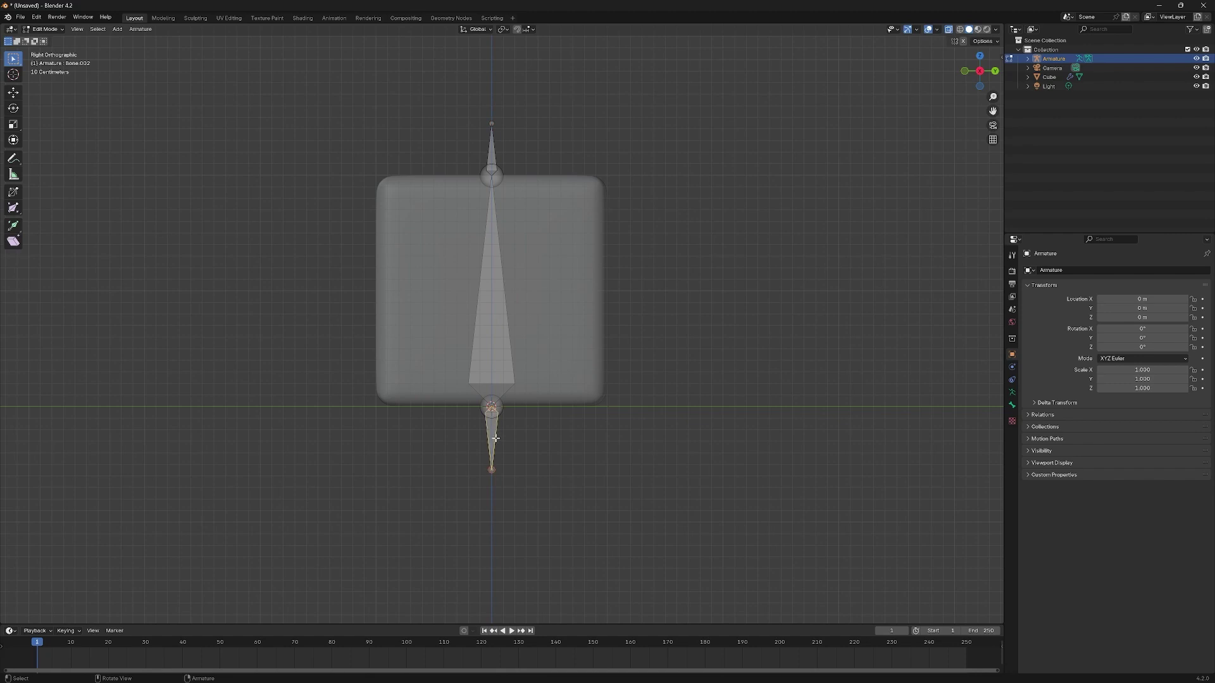
pyautogui.press('ctrl')
pyautogui.keyDown('ctrl'); pyautogui.click(500, 430); pyautogui.keyUp('ctrl')
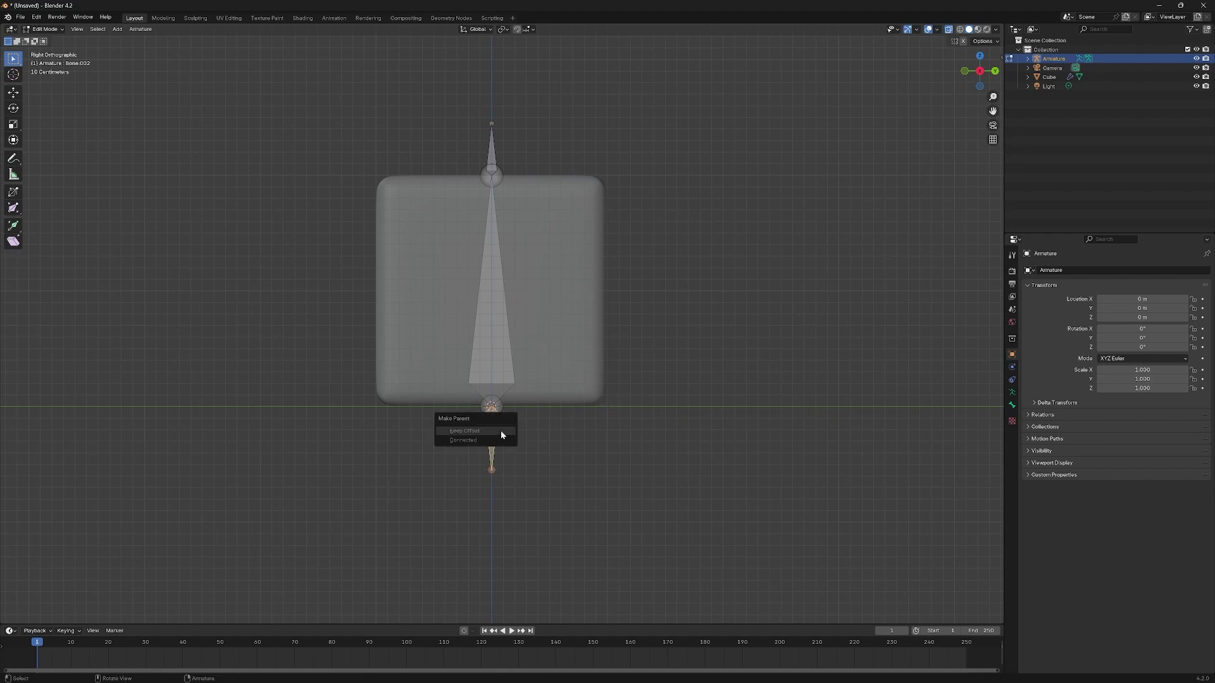
pyautogui.keyDown('shift'); pyautogui.click(509, 163); pyautogui.keyUp('shift')
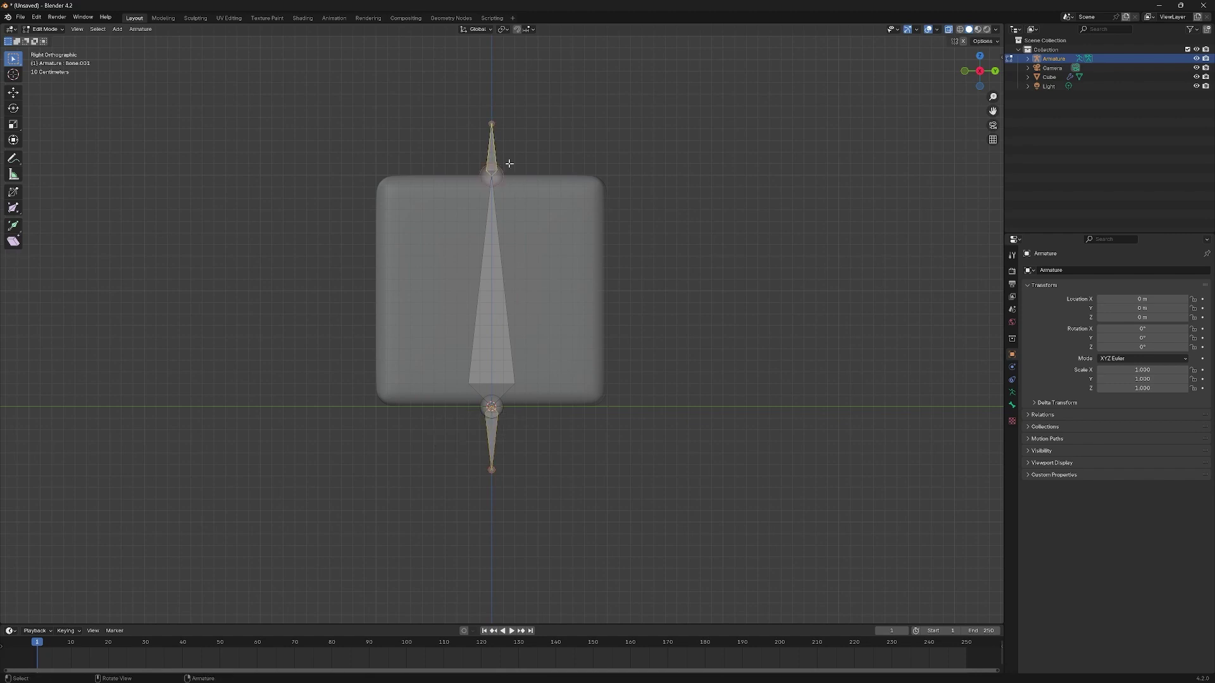
pyautogui.hotkey('alt', 'p')
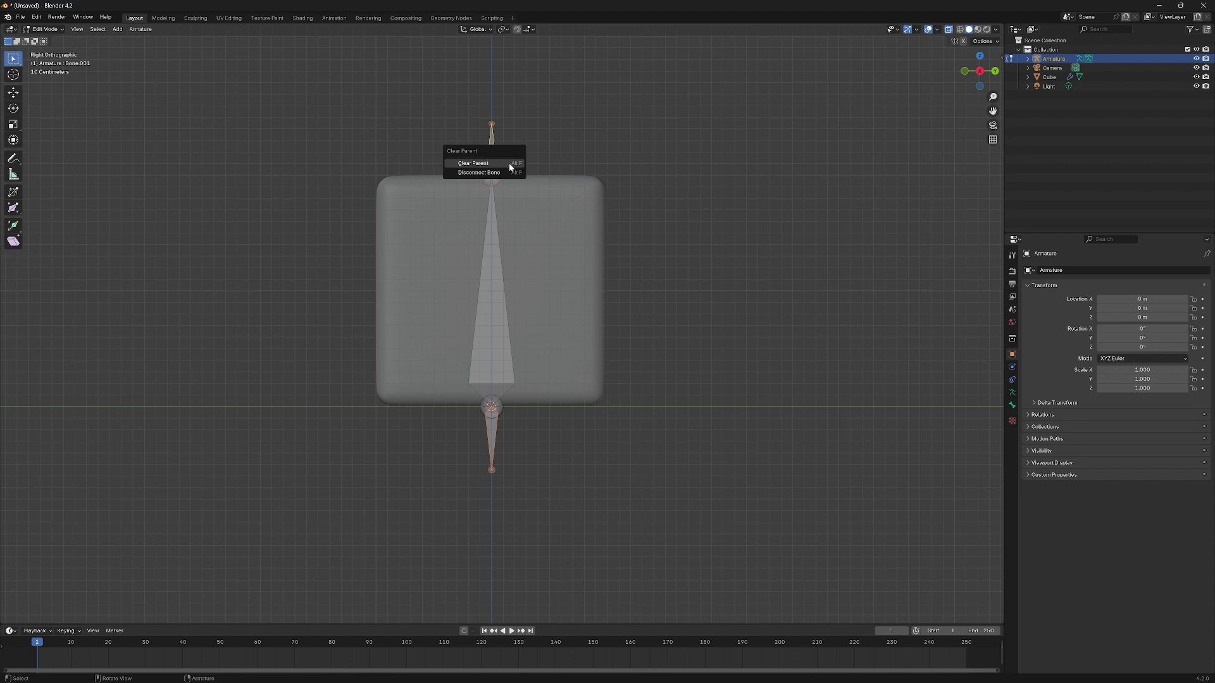
pyautogui.click(509, 163)
# Step: Test-move the upper and lower bones separately, cancelling each move, to check that they are detached
pyautogui.click(510, 163)
pyautogui.press('g')
pyautogui.rightClick(534, 125)
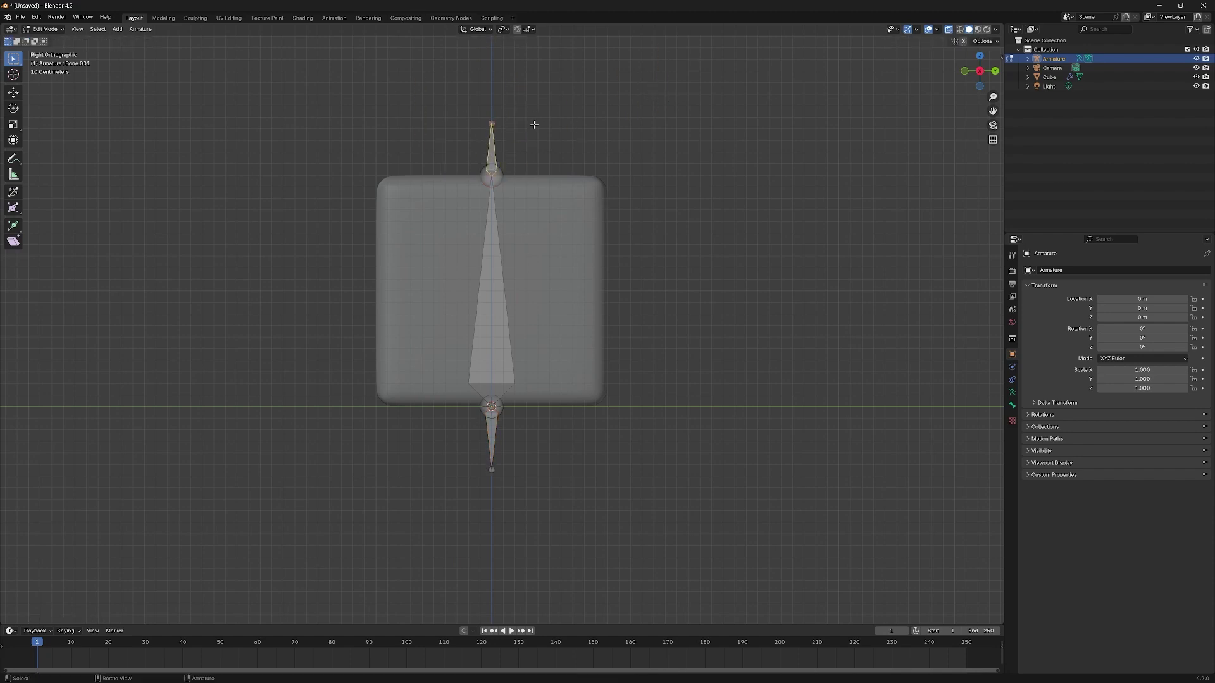
pyautogui.click(494, 449)
pyautogui.press('g')
pyautogui.rightClick(500, 446)
pyautogui.click(502, 347)
pyautogui.click(496, 437)
# Step: Switch to Pose Mode and add a Stretch To constraint to the middle bone with the upper bone as target
pyautogui.hotkey('ctrl', 'Tab')
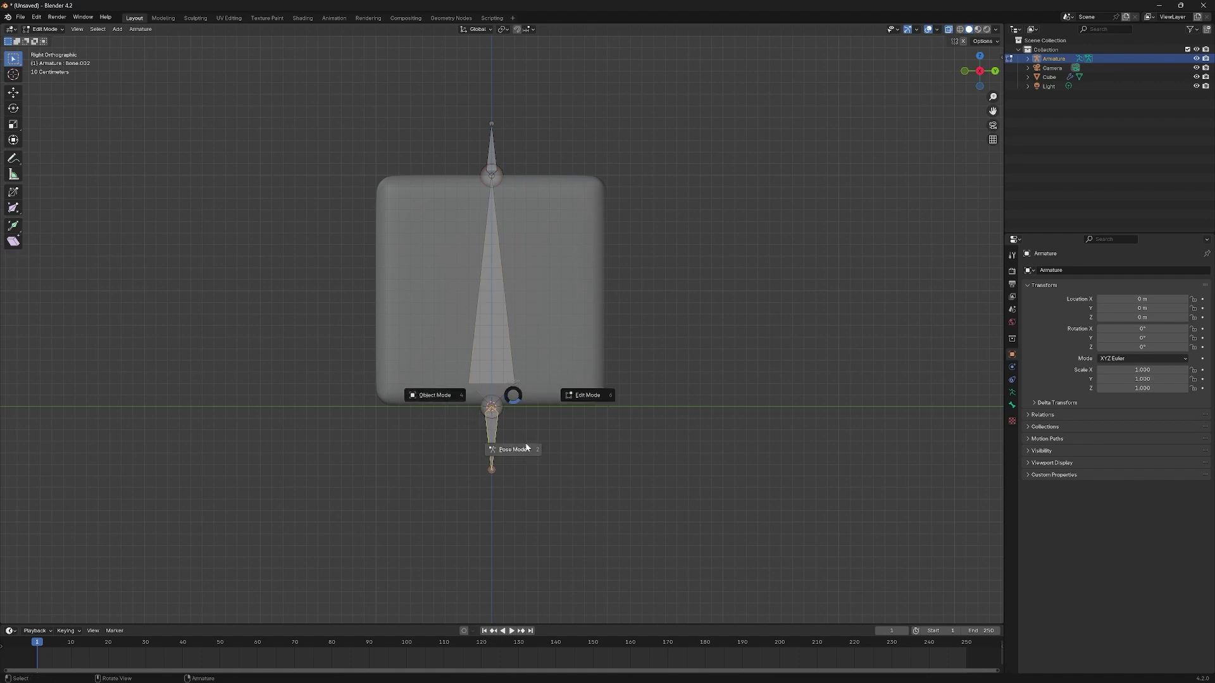
pyautogui.click(610, 378)
pyautogui.click(500, 378)
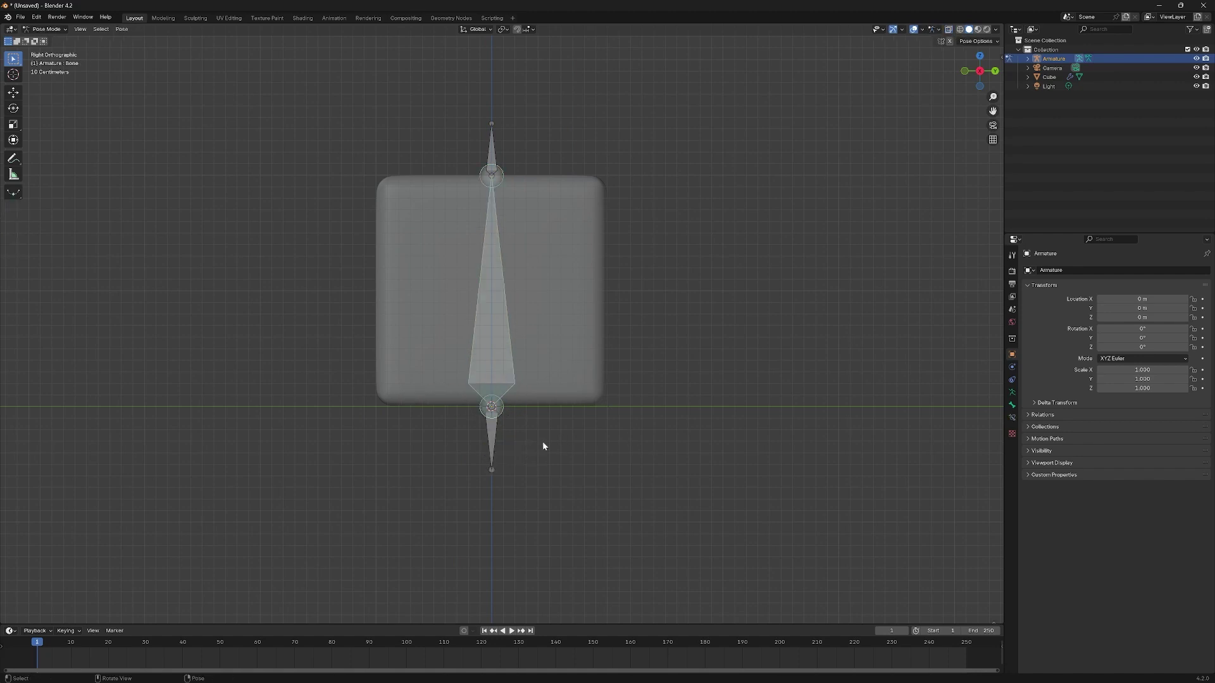
pyautogui.keyDown('shift'); pyautogui.click(492, 428); pyautogui.keyUp('shift')
pyautogui.keyDown('shift'); pyautogui.click(502, 354); pyautogui.keyUp('shift')
pyautogui.hotkey('ctrl', 'shift', 'c')
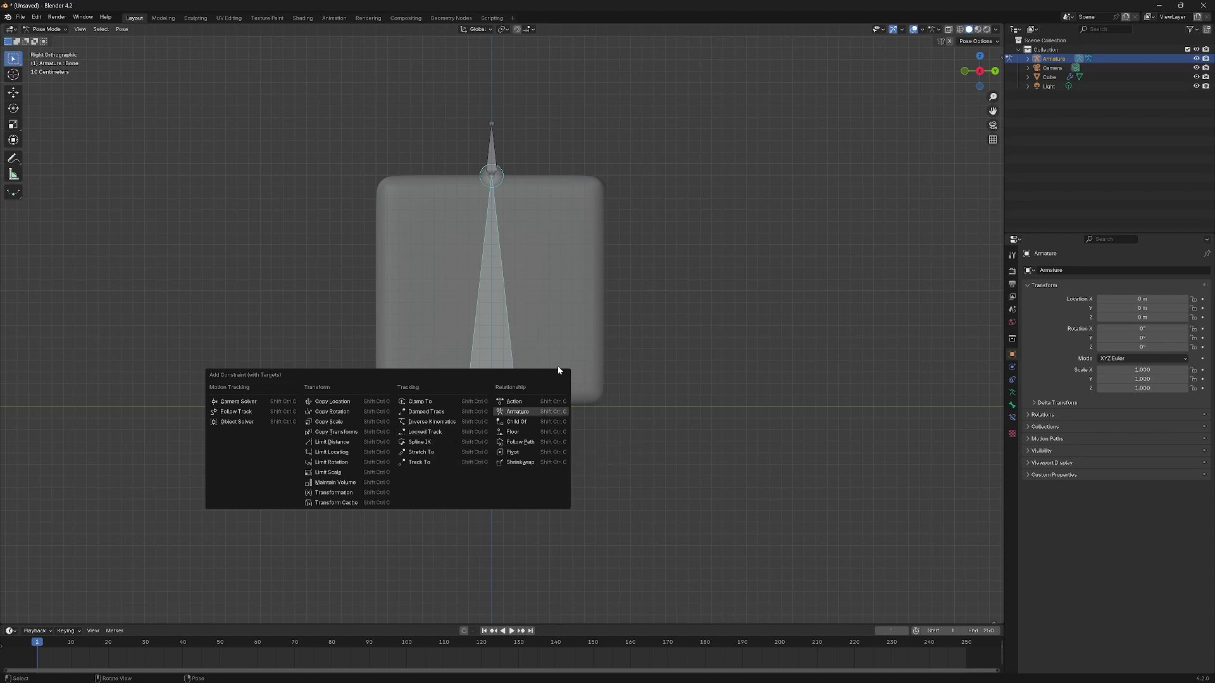
pyautogui.click(510, 247)
pyautogui.click(492, 254)
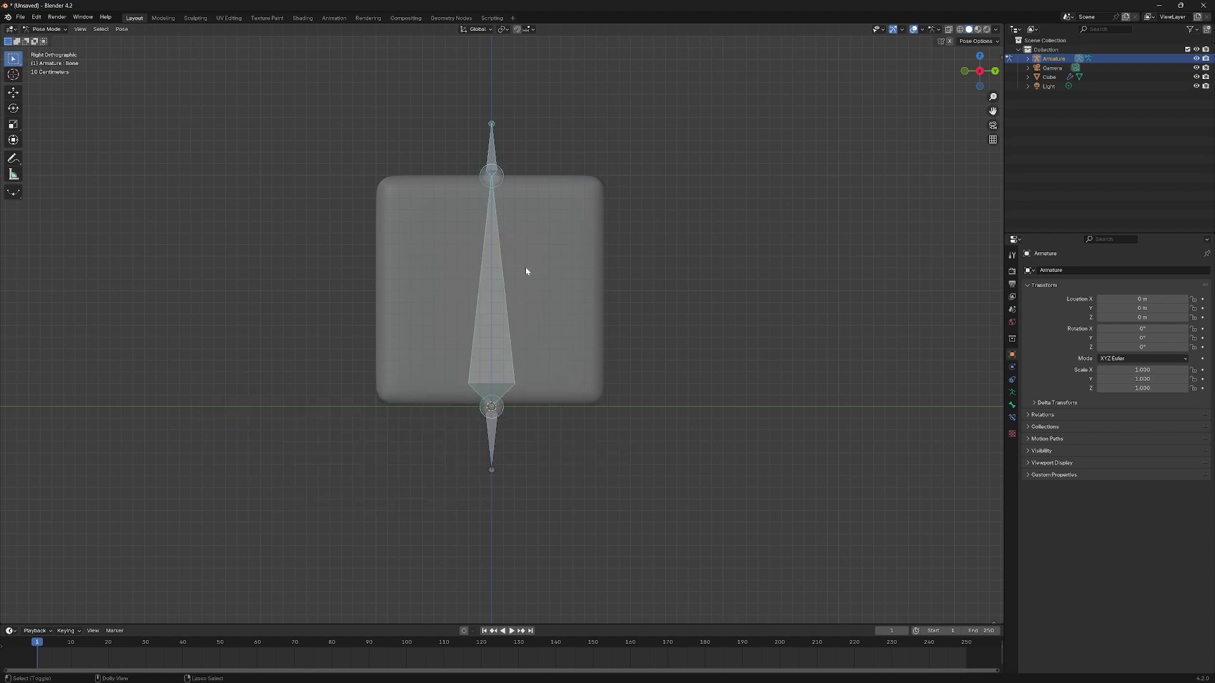
pyautogui.hotkey('ctrl', 'shift', 'c')
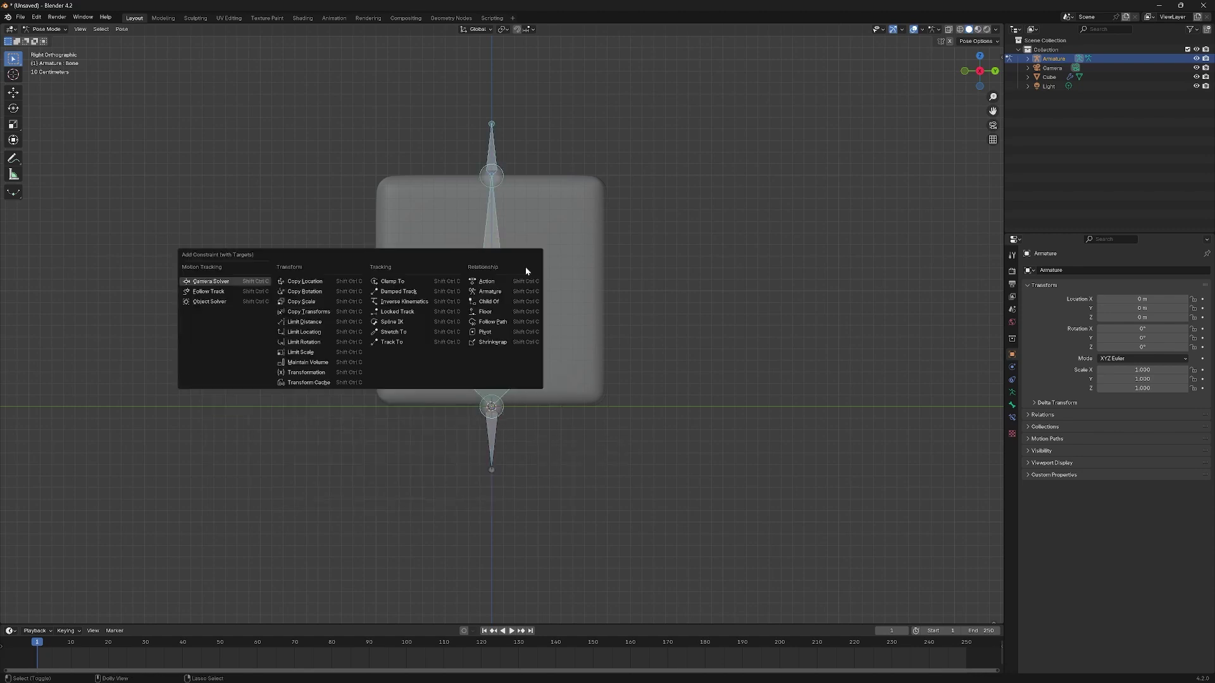
pyautogui.click(407, 332)
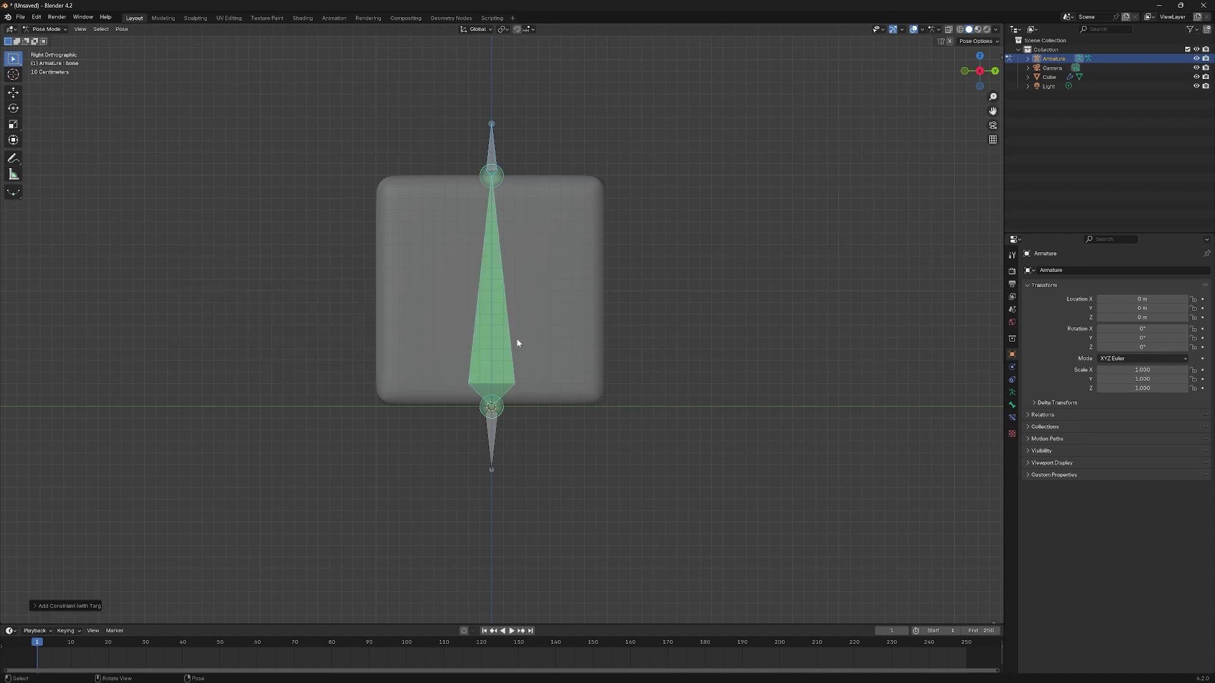
# Step: Set the middle bone's Bendy Bones segments to 3
pyautogui.click(1013, 405)
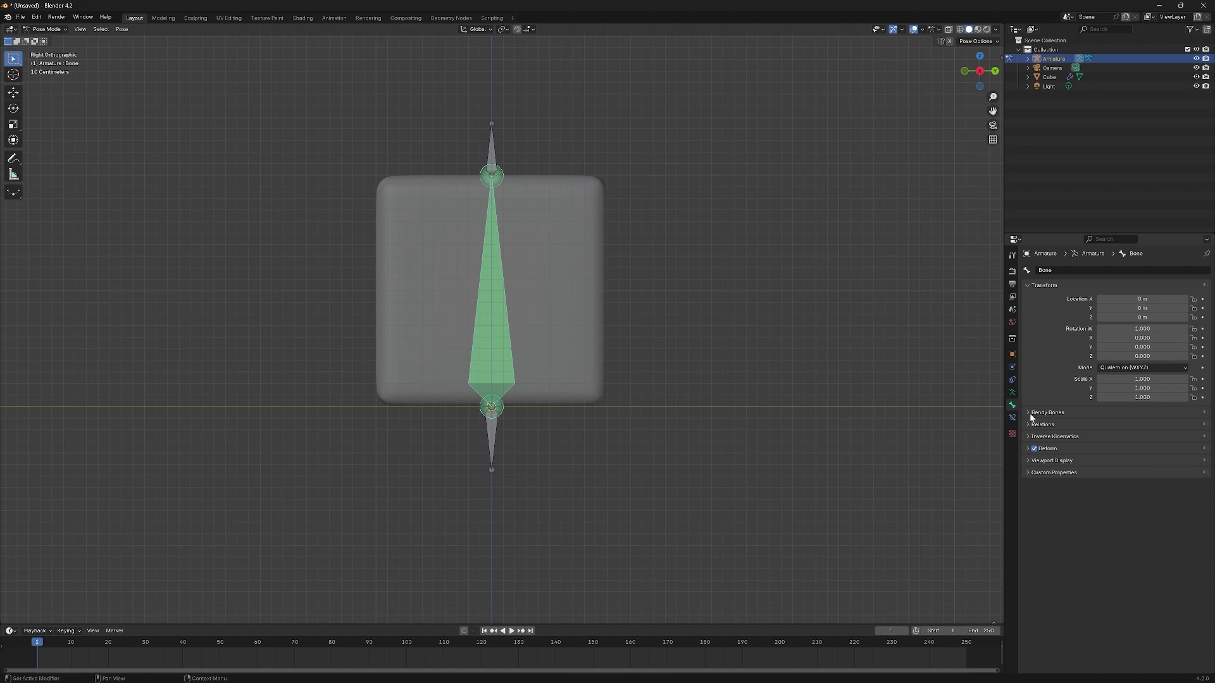
pyautogui.click(1031, 415)
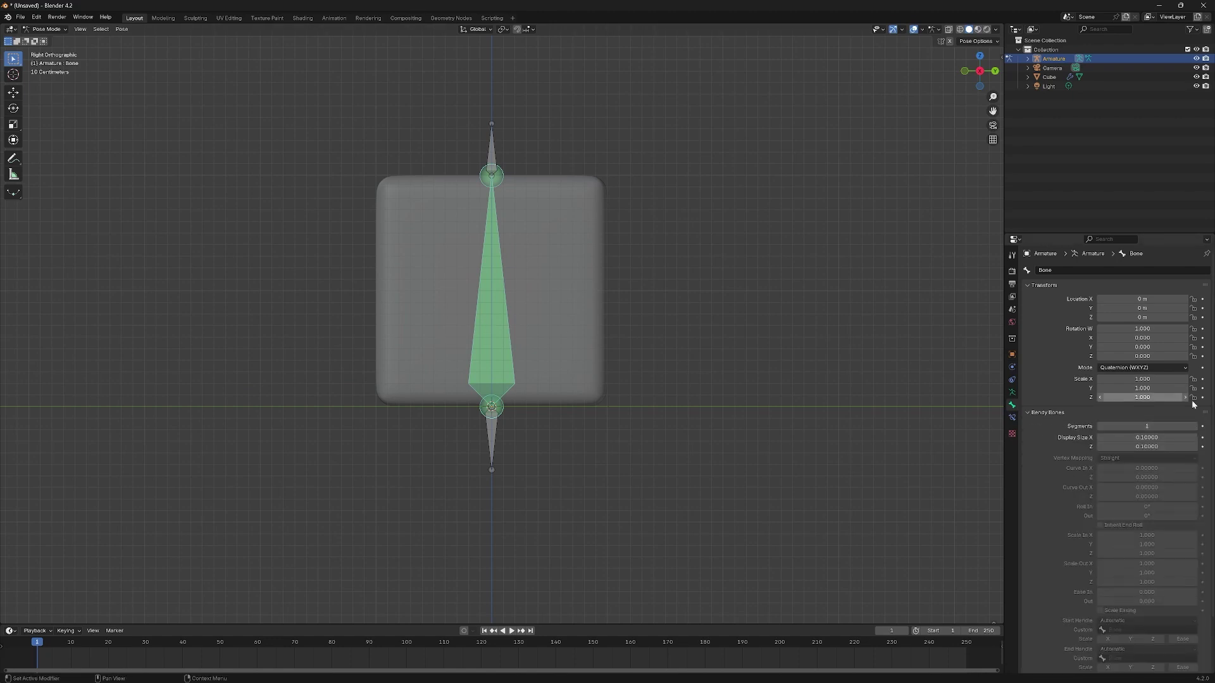
pyautogui.click(1195, 427)
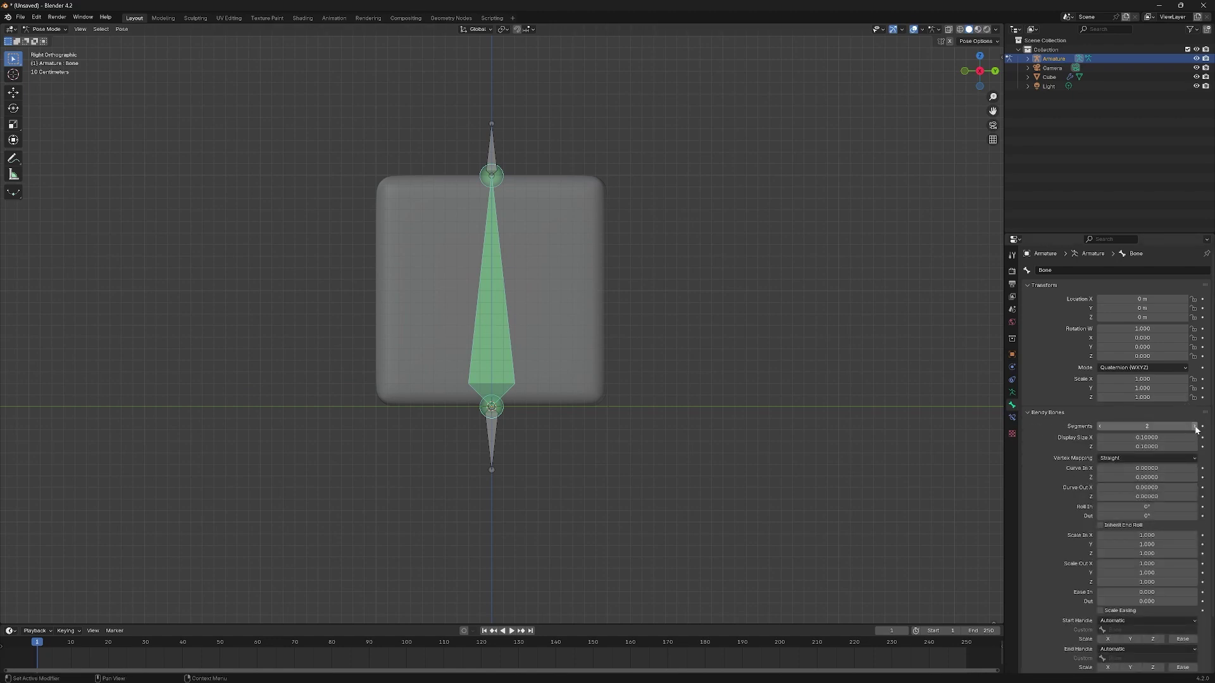
pyautogui.click(1195, 427)
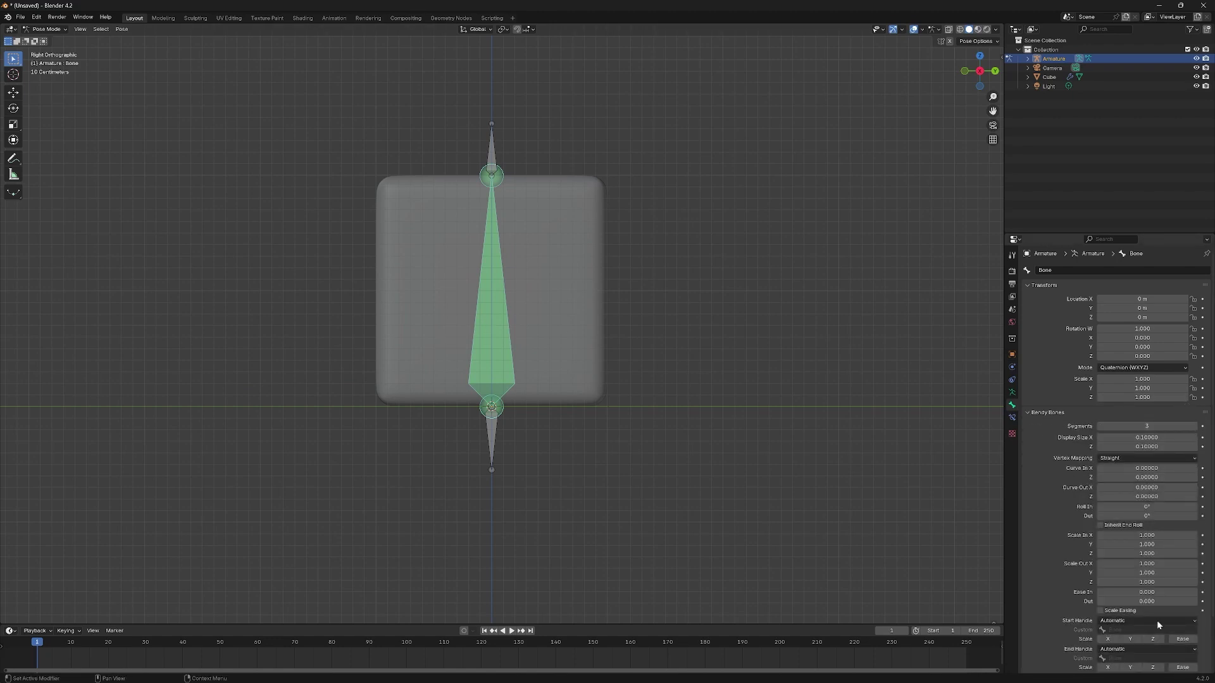
# Step: Show bone names in the armature's viewport display and display the bones as B-Bone
pyautogui.click(1012, 392)
pyautogui.click(1033, 407)
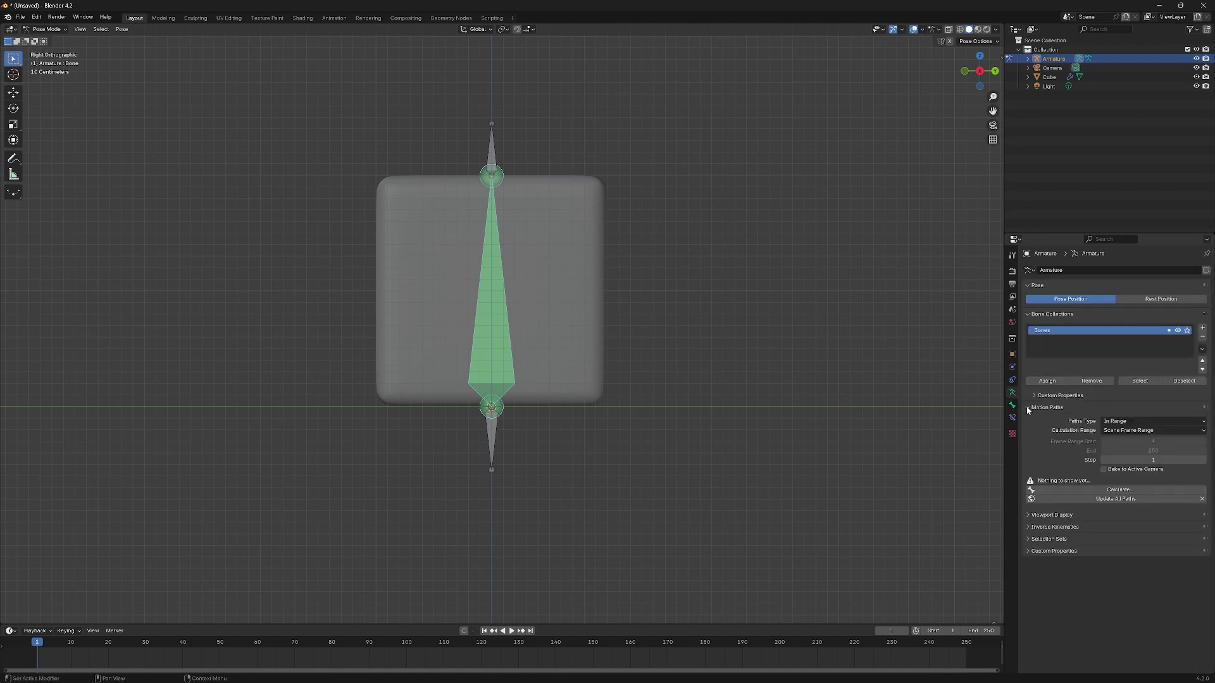
pyautogui.click(1034, 407)
pyautogui.click(1038, 420)
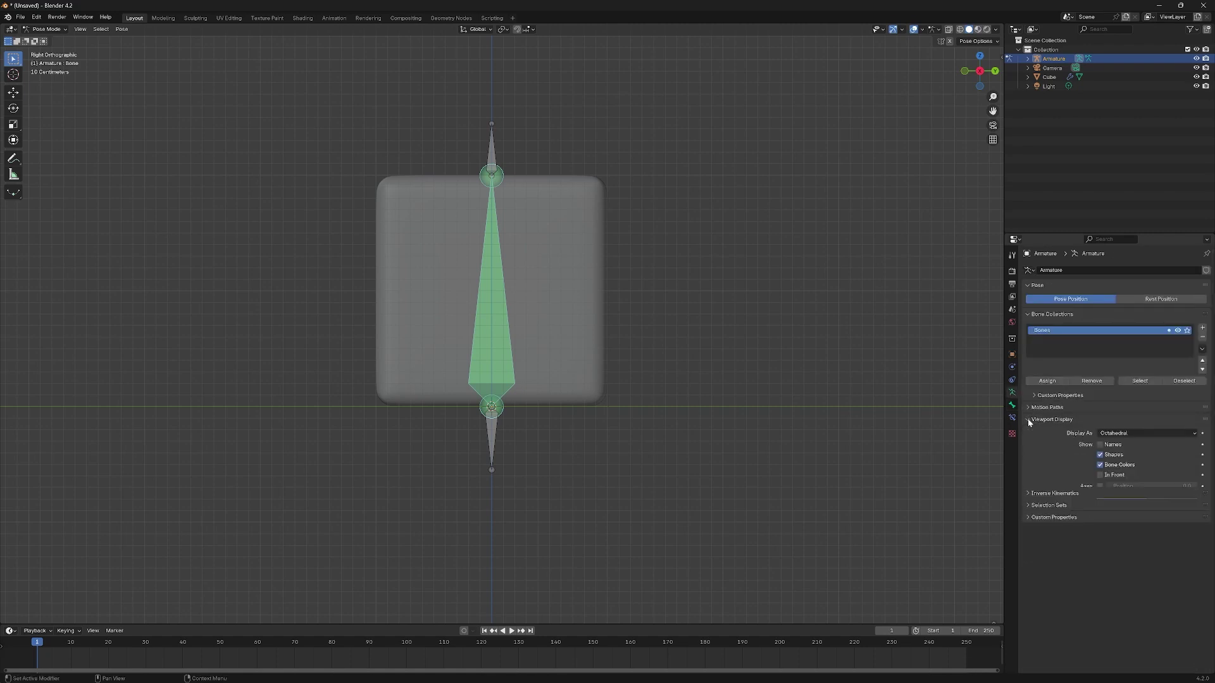
pyautogui.click(1111, 446)
pyautogui.click(1145, 433)
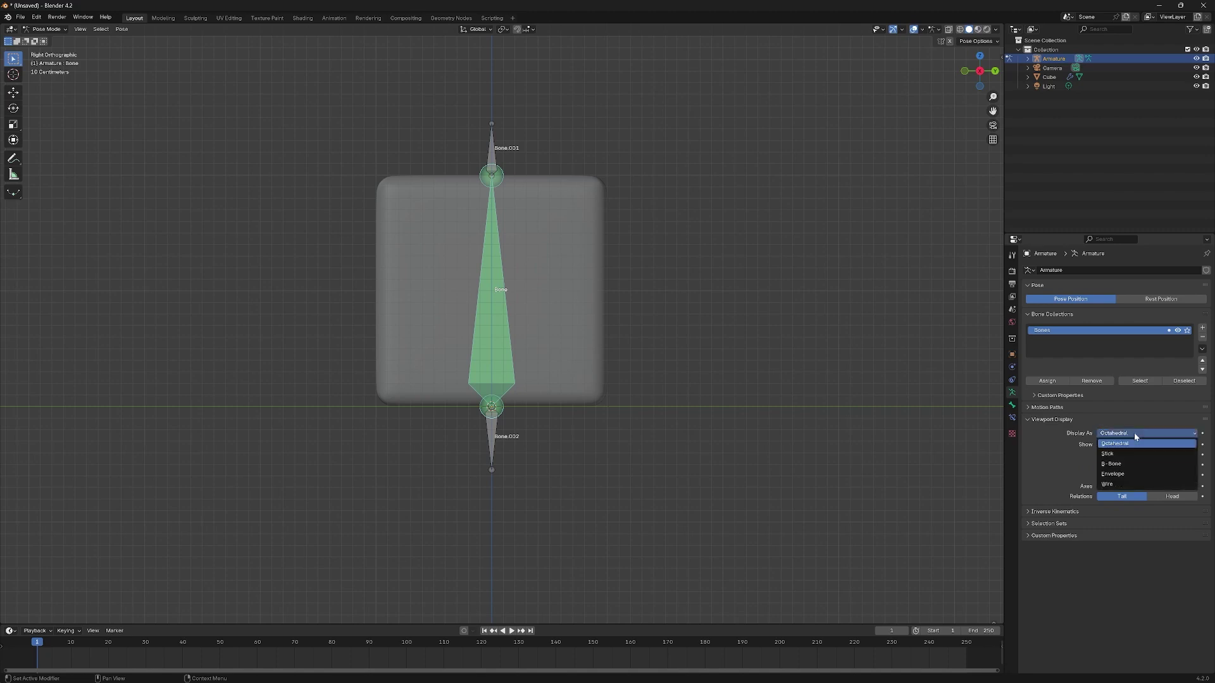
pyautogui.click(1118, 467)
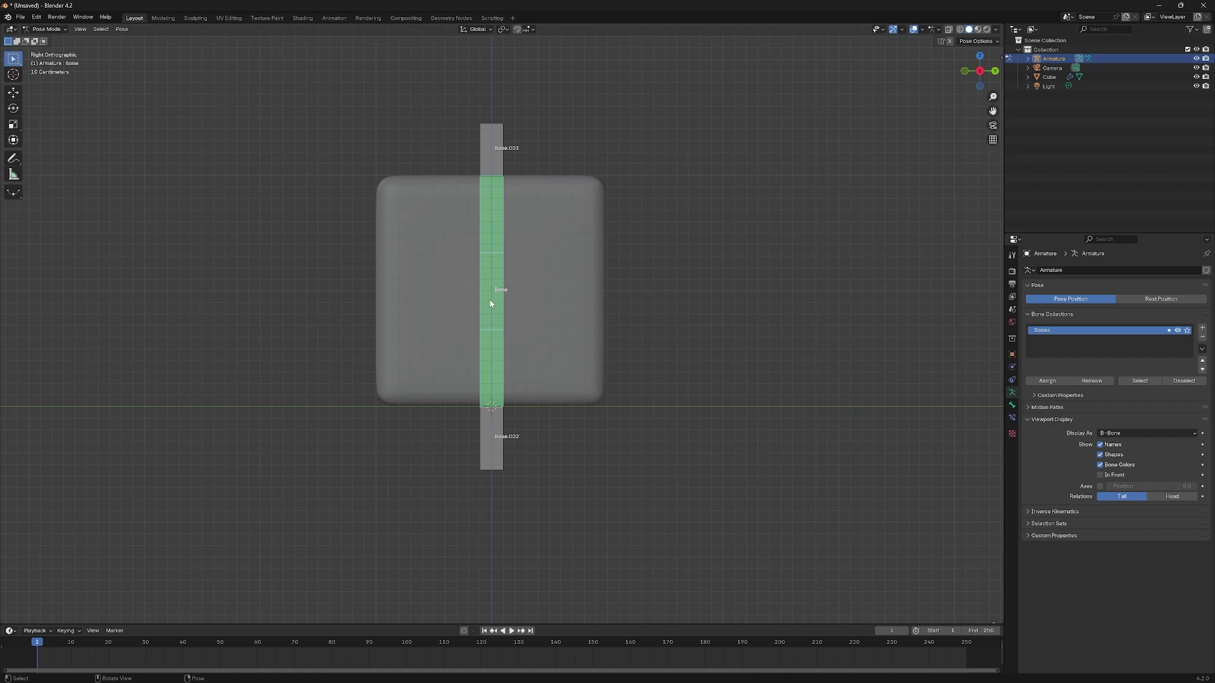
# Step: Rename the middle bone to MCH
pyautogui.press('F2')
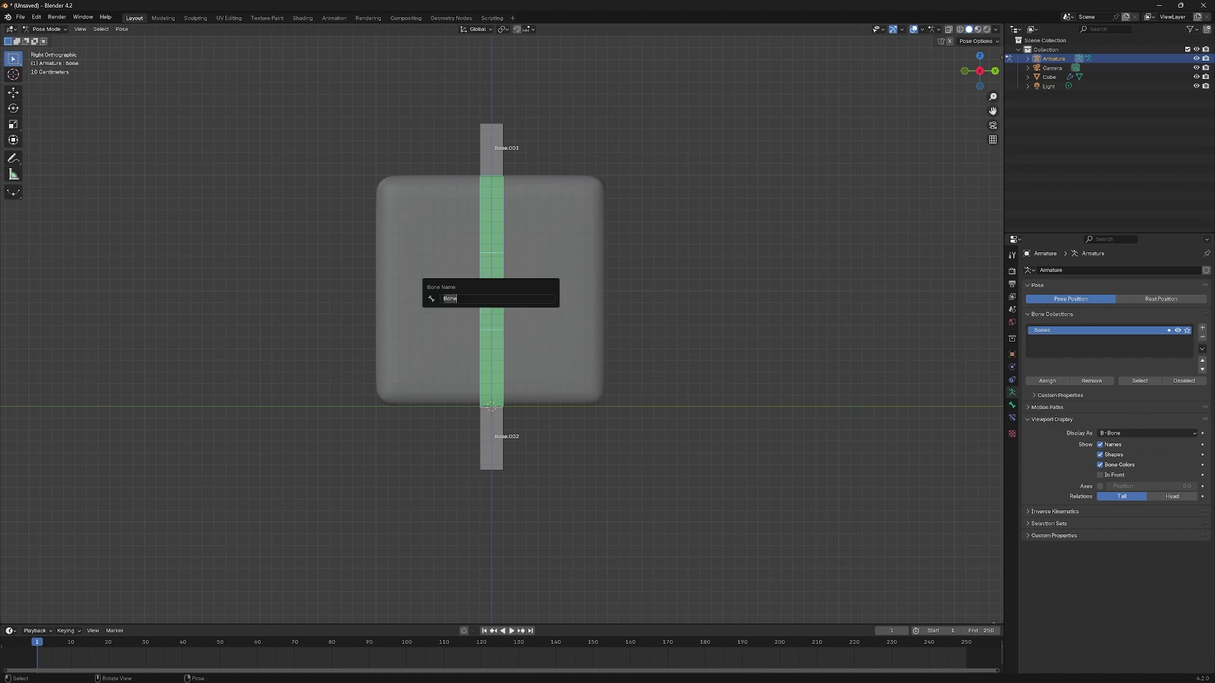
pyautogui.write('MCH')
pyautogui.press('Return')
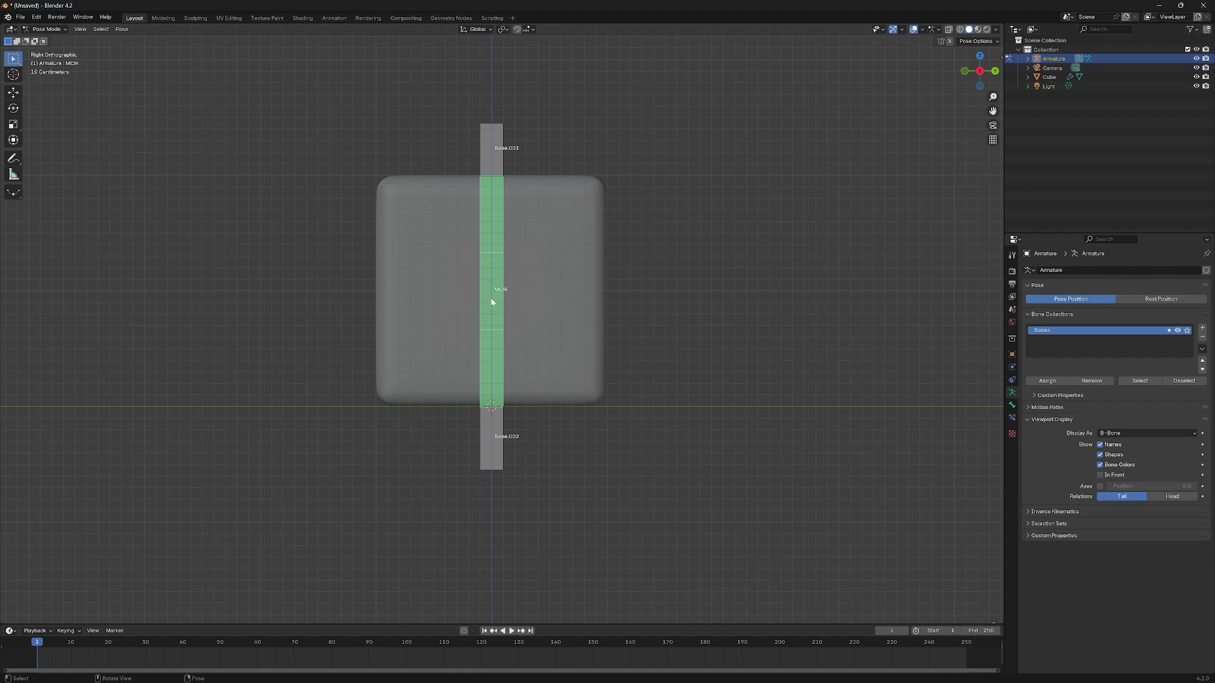
# Step: Rename the bone above the cube to StretchTop
pyautogui.click(487, 159)
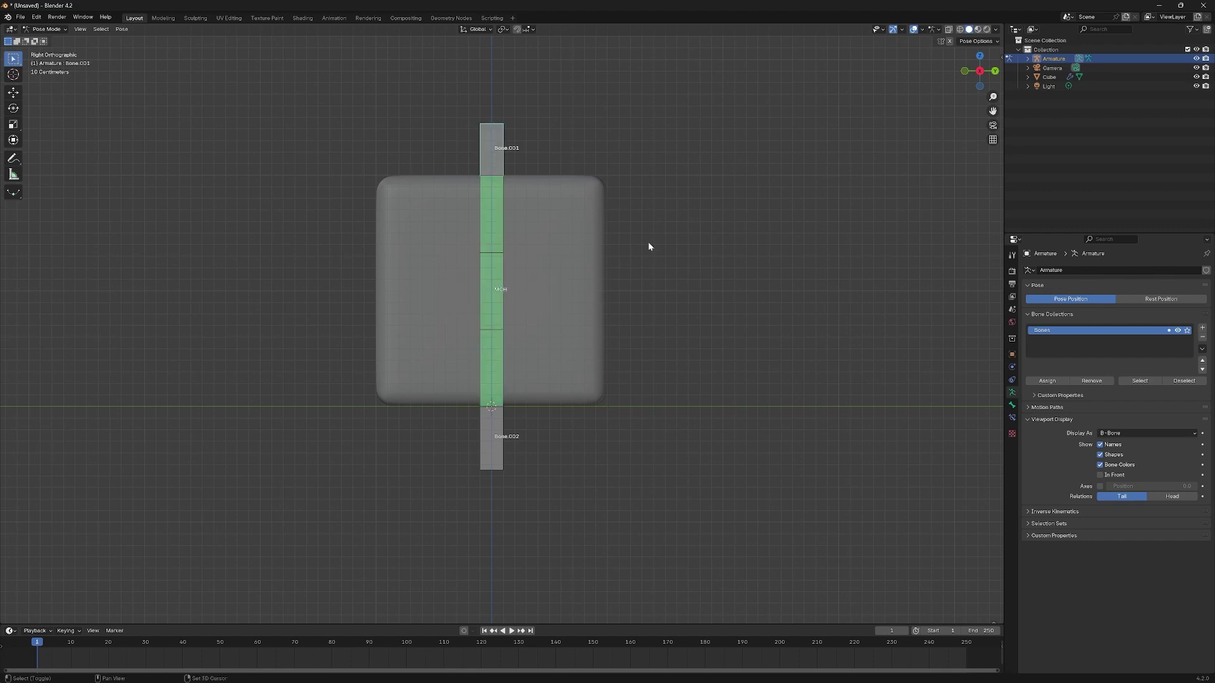
pyautogui.press('Tab')
pyautogui.press('Tab')
pyautogui.press('F2')
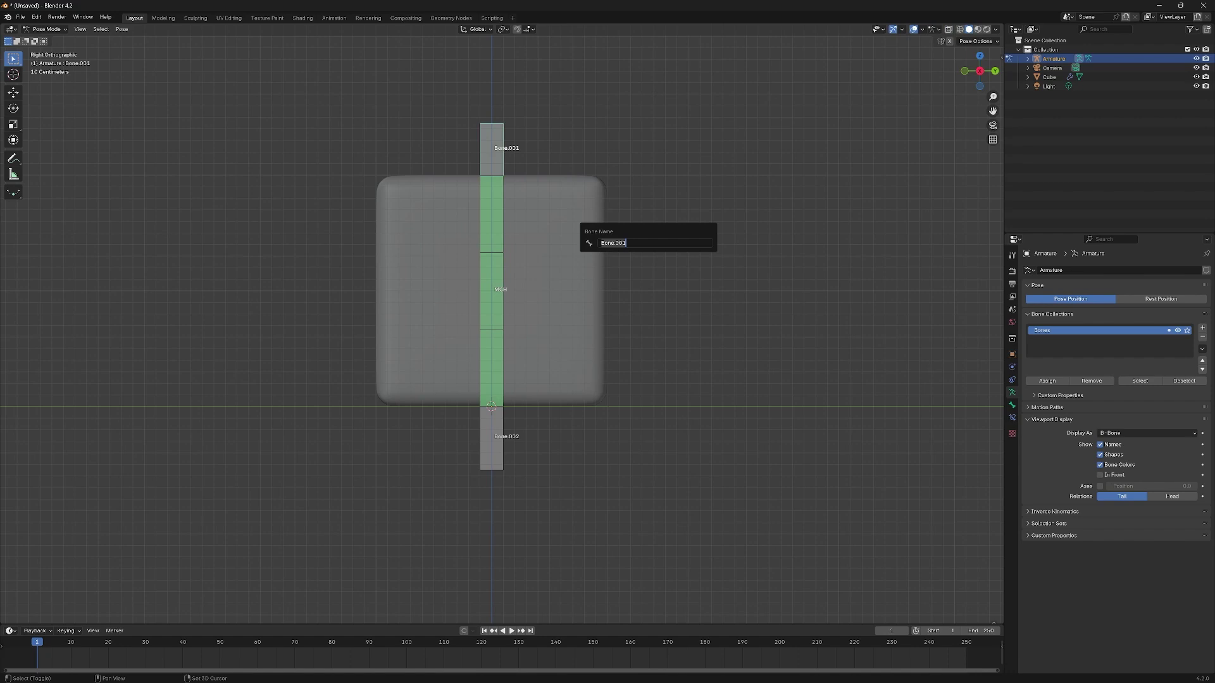
pyautogui.write('StretchTop')
pyautogui.press('Return')
# Step: Rename the bone below the cube to StretchBottom
pyautogui.click(516, 438)
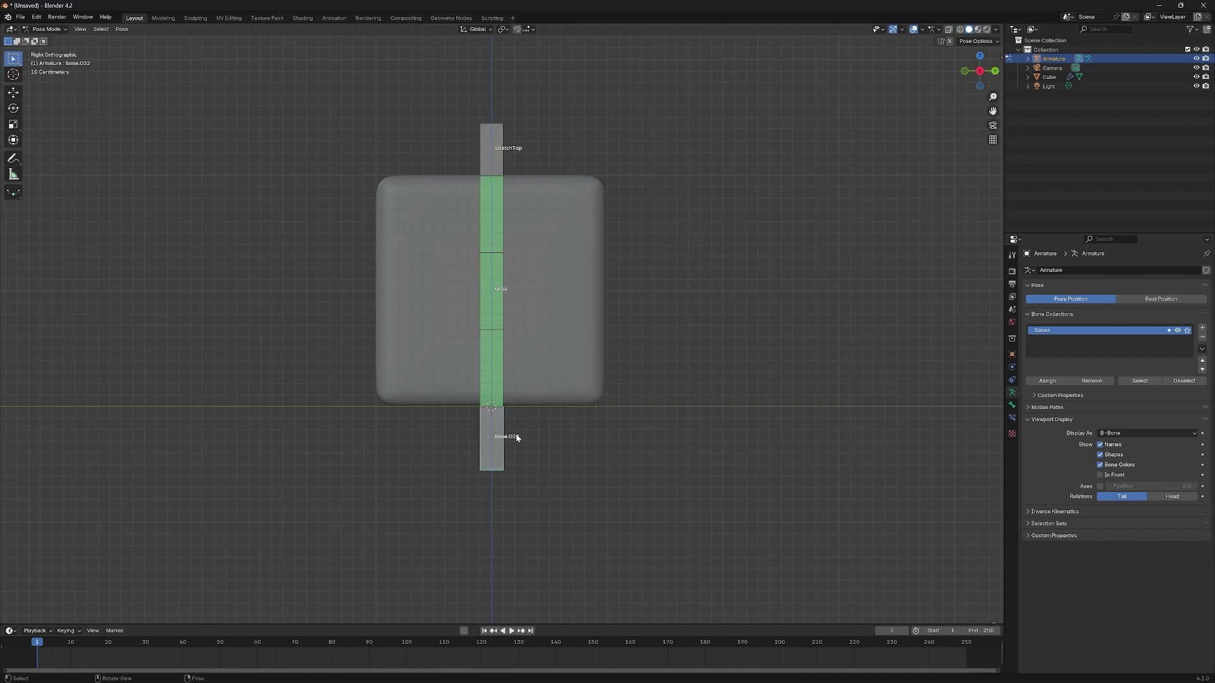
pyautogui.press('F2')
pyautogui.write('Str')
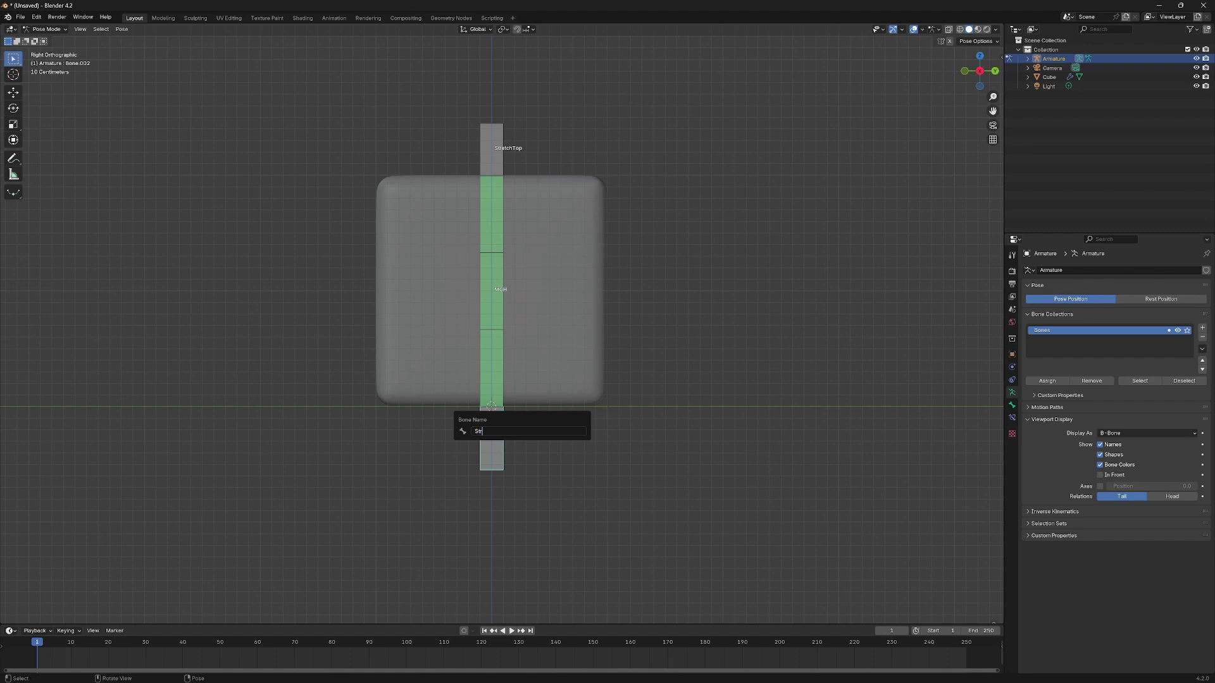
pyautogui.write('etchBoot')
pyautogui.write('om')
pyautogui.press('Return')
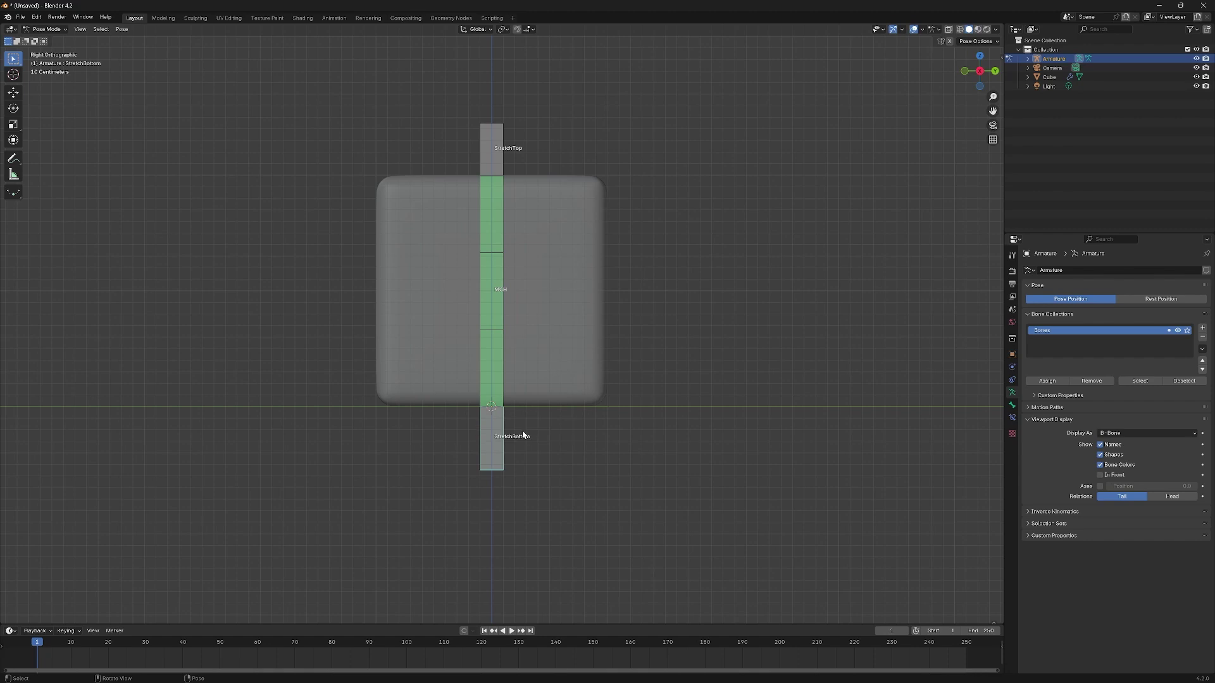
# Step: Switch the armature from Pose Mode to Edit Mode
pyautogui.moveTo(482, 342); pyautogui.dragTo(581, 354, button='middle')
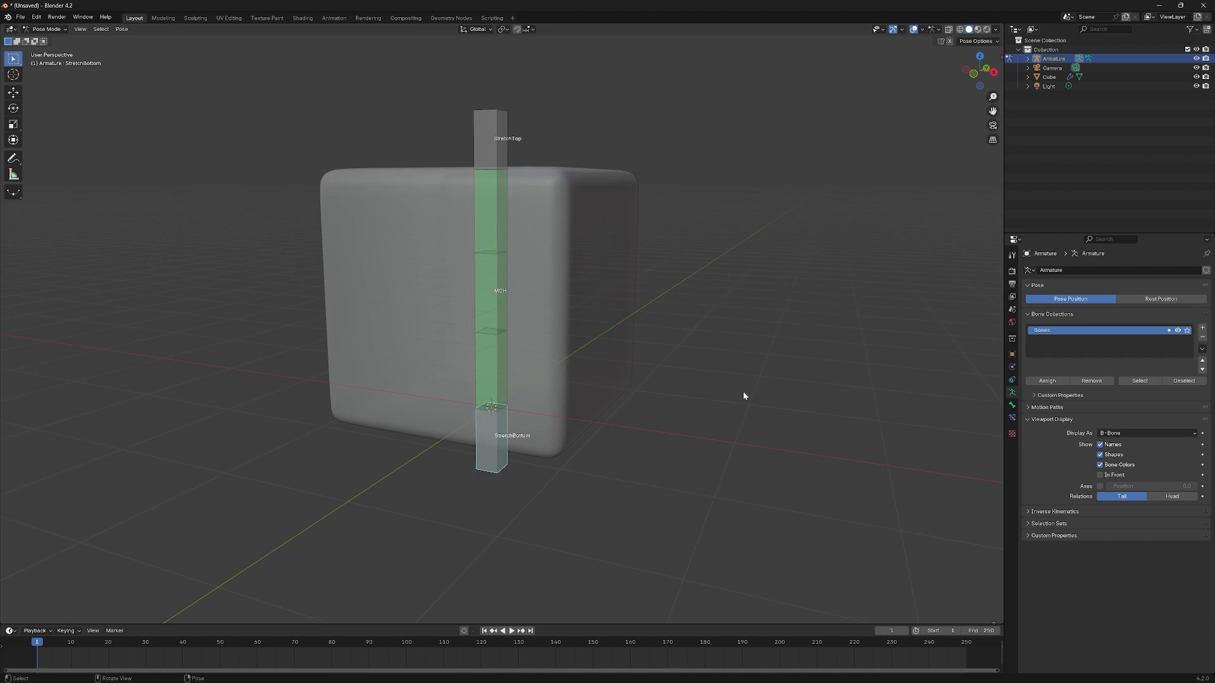
pyautogui.click(534, 393)
pyautogui.press('Tab')
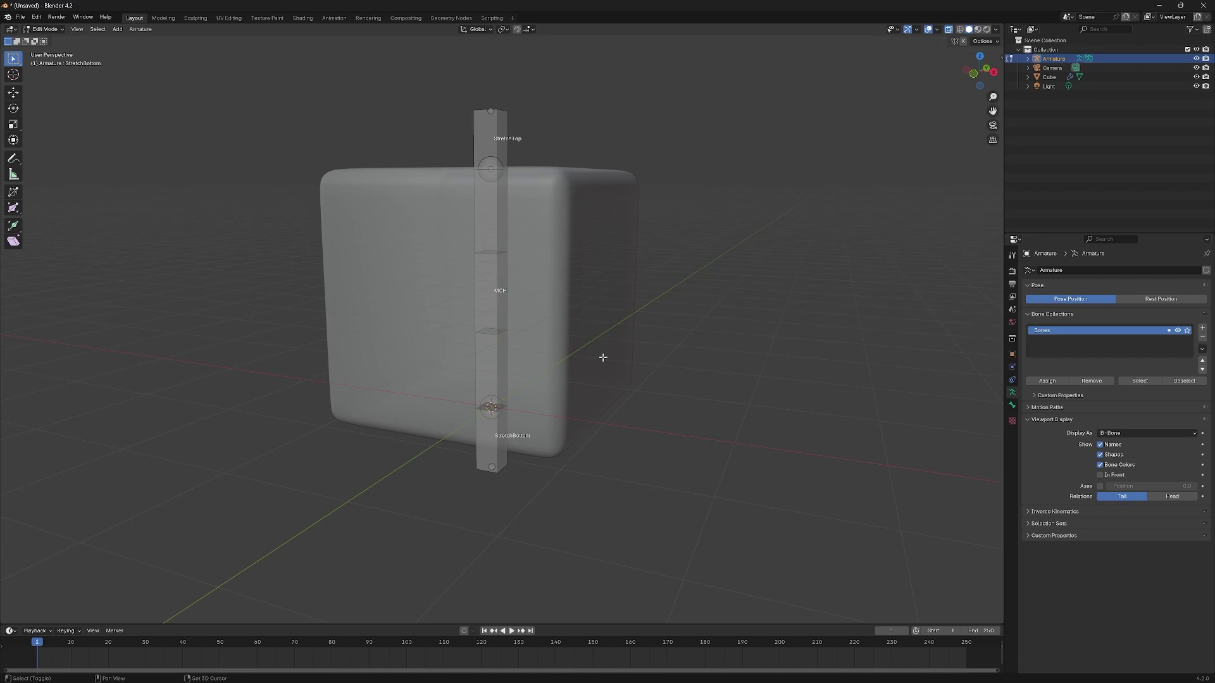
# Step: Try to add a new bone at the 3D cursor and name it Root
pyautogui.hotkey('shift', 'a')
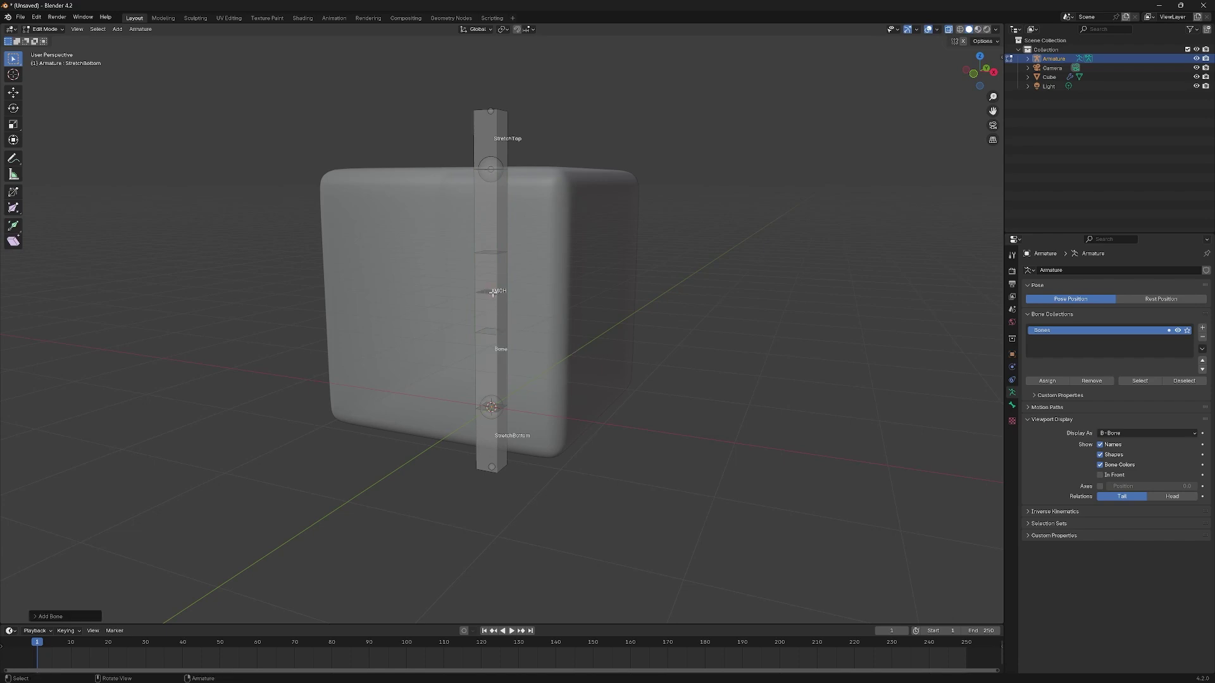
pyautogui.moveTo(556, 312); pyautogui.dragTo(592, 345, button='middle')
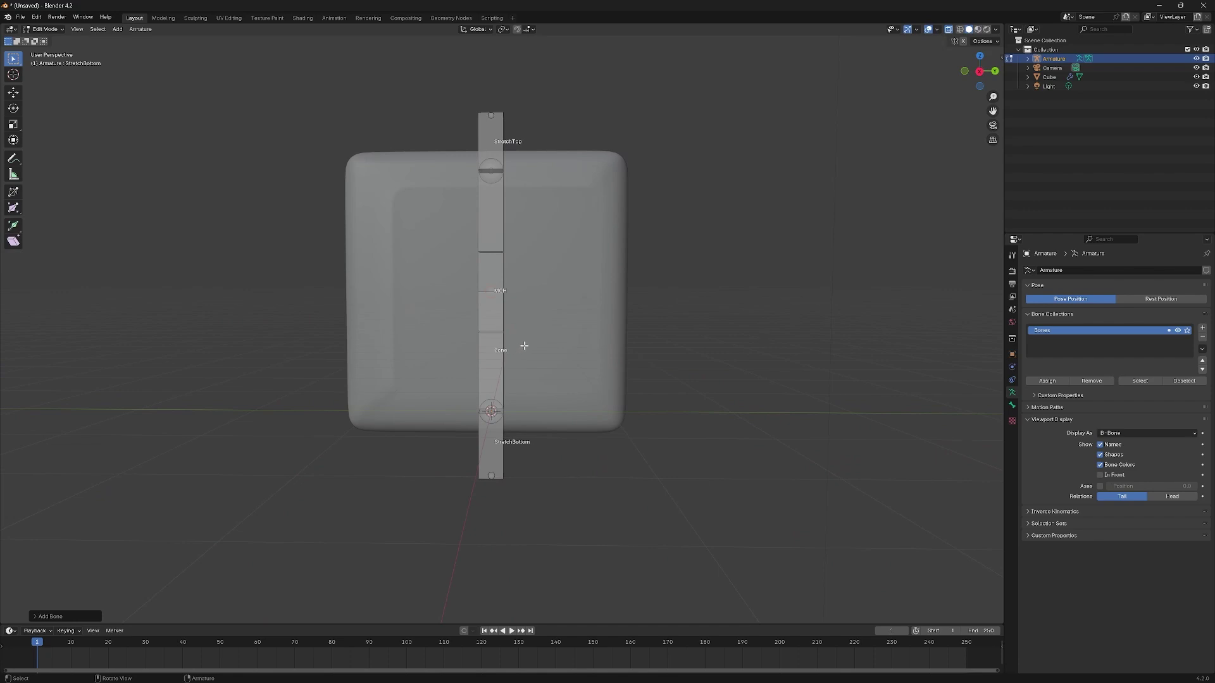
pyautogui.press('F2')
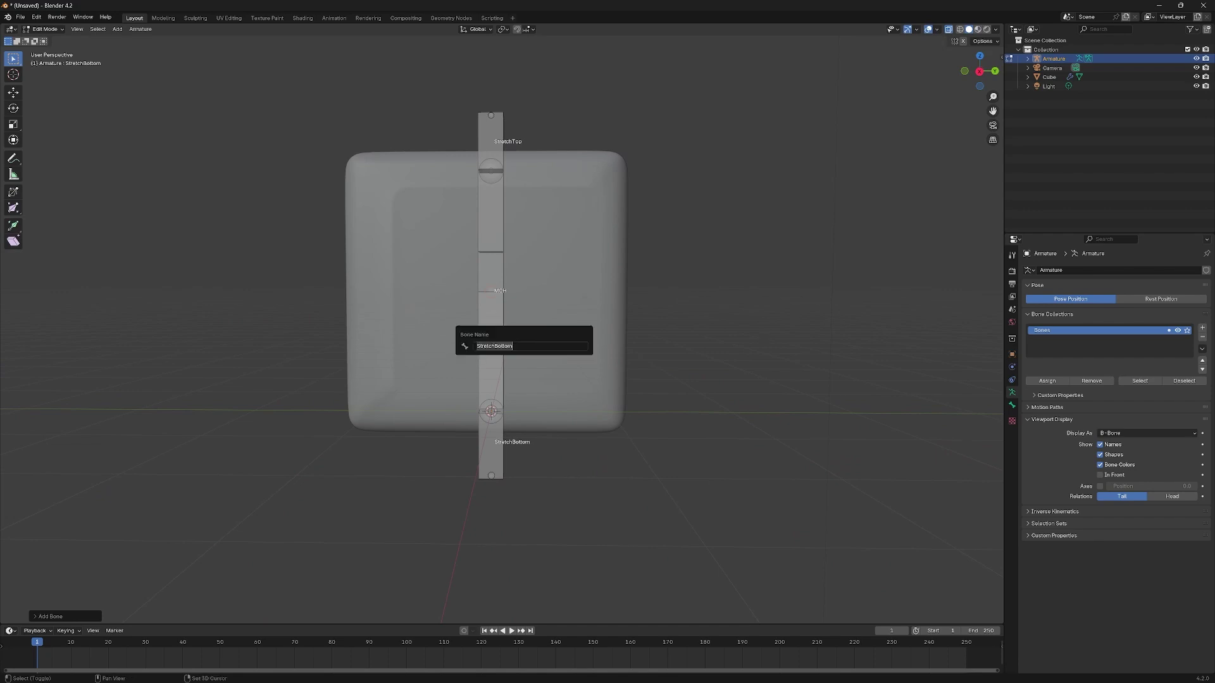
pyautogui.write('Root')
pyautogui.press('Return')
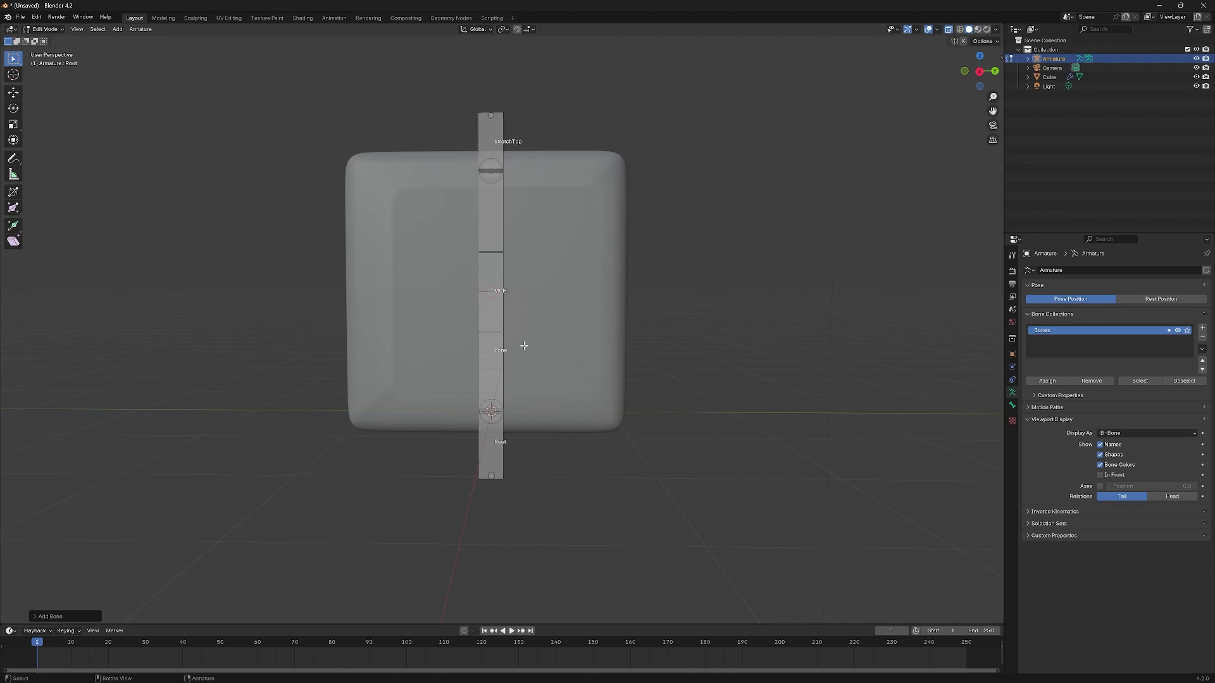
# Step: Try to extrude another bone from the new one and move the new bone away from the central stack
pyautogui.moveTo(523, 360); pyautogui.dragTo(613, 384, button='middle')
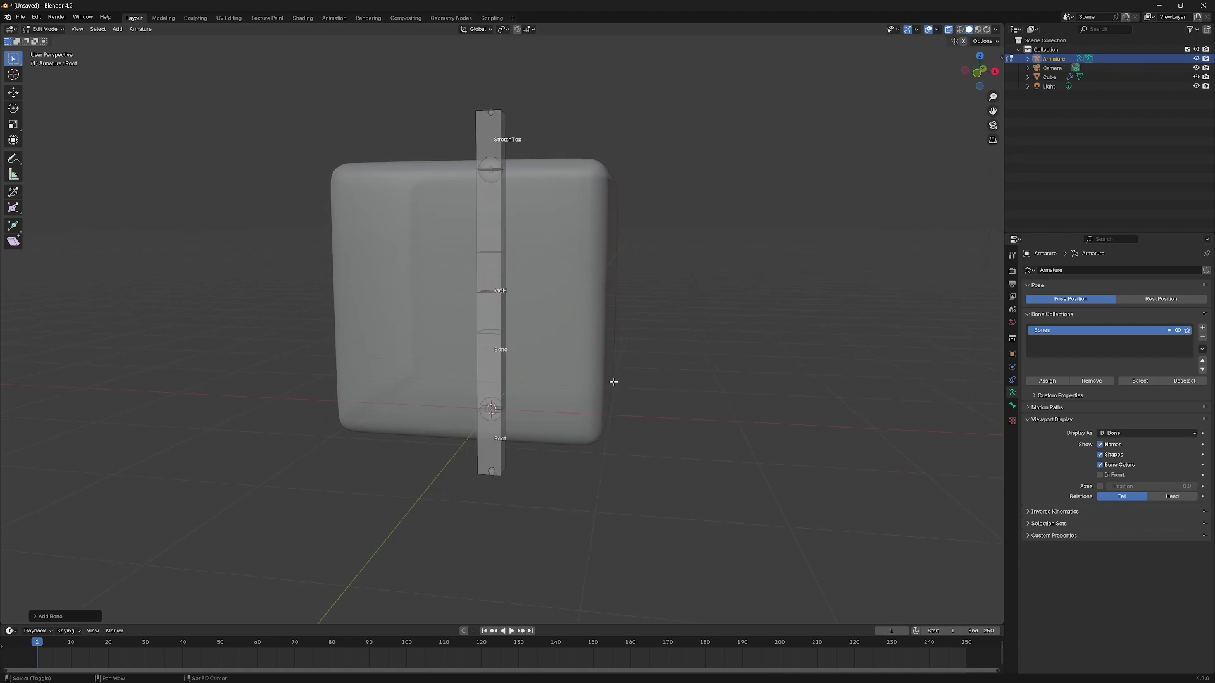
pyautogui.press('e')
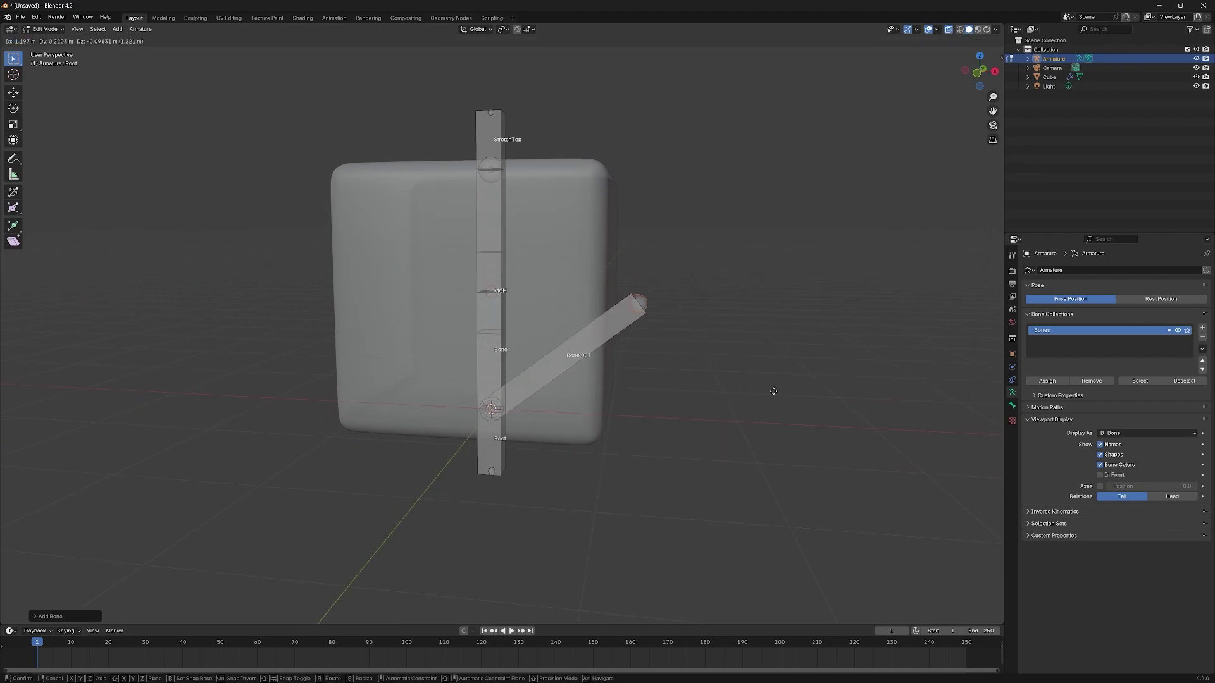
pyautogui.rightClick(786, 392)
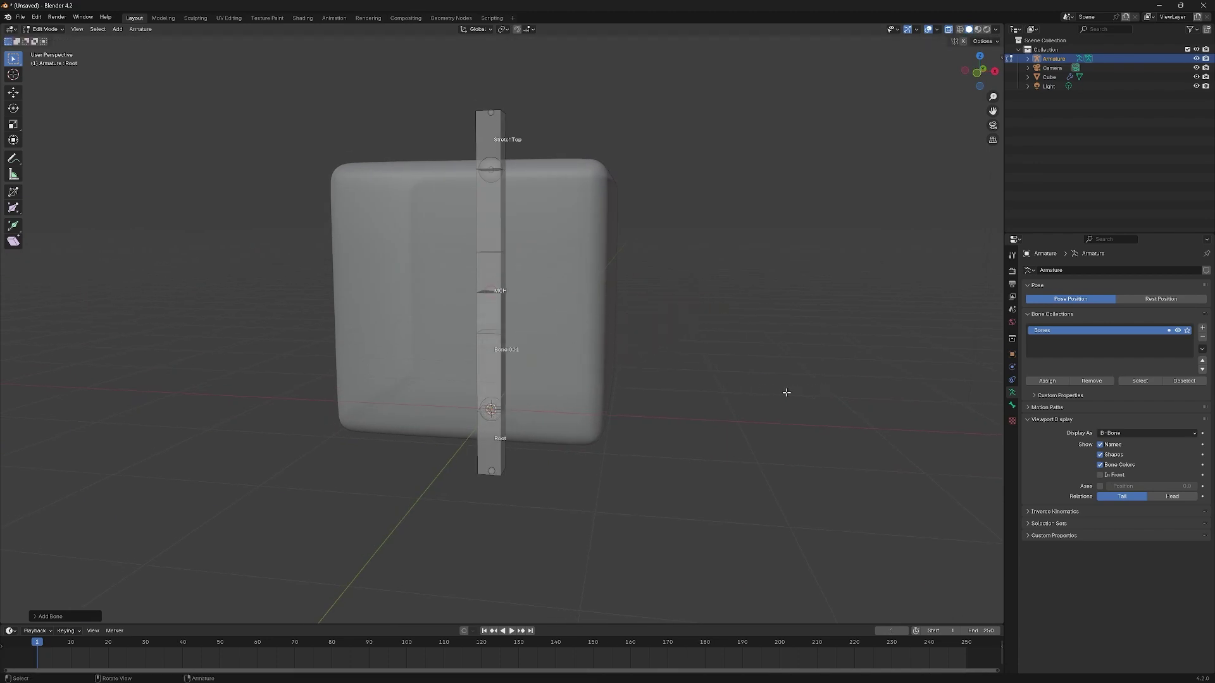
pyautogui.click(594, 385)
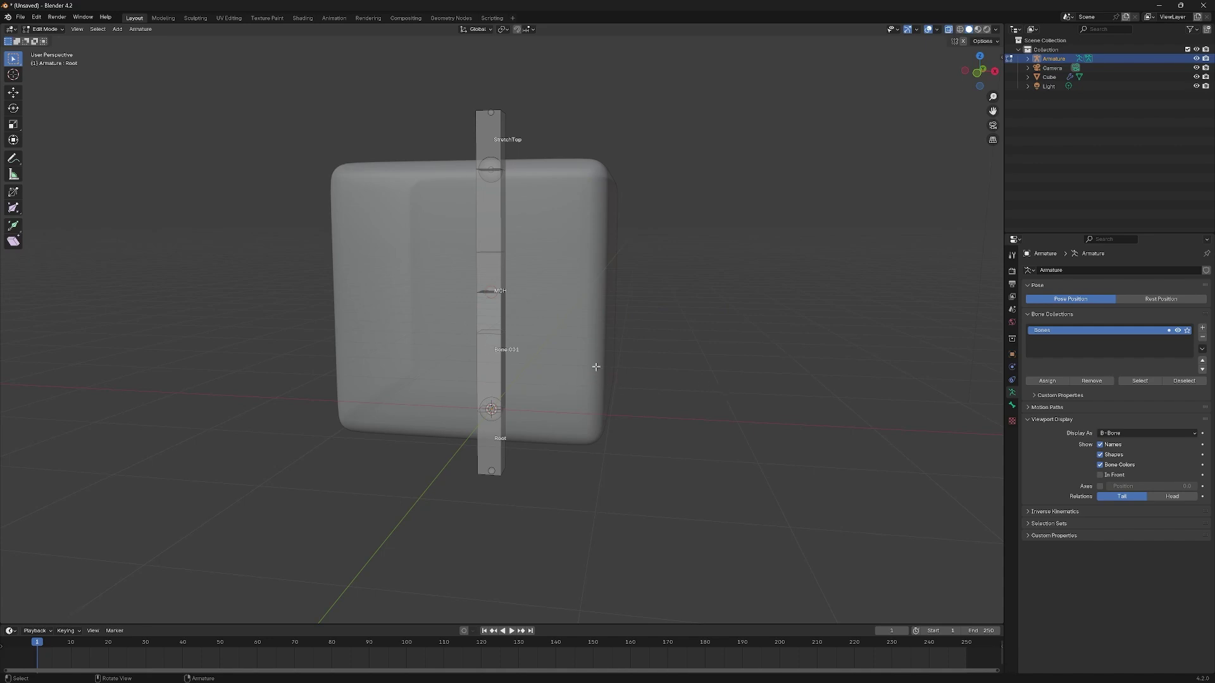
pyautogui.moveTo(664, 374); pyautogui.dragTo(594, 375, button='middle')
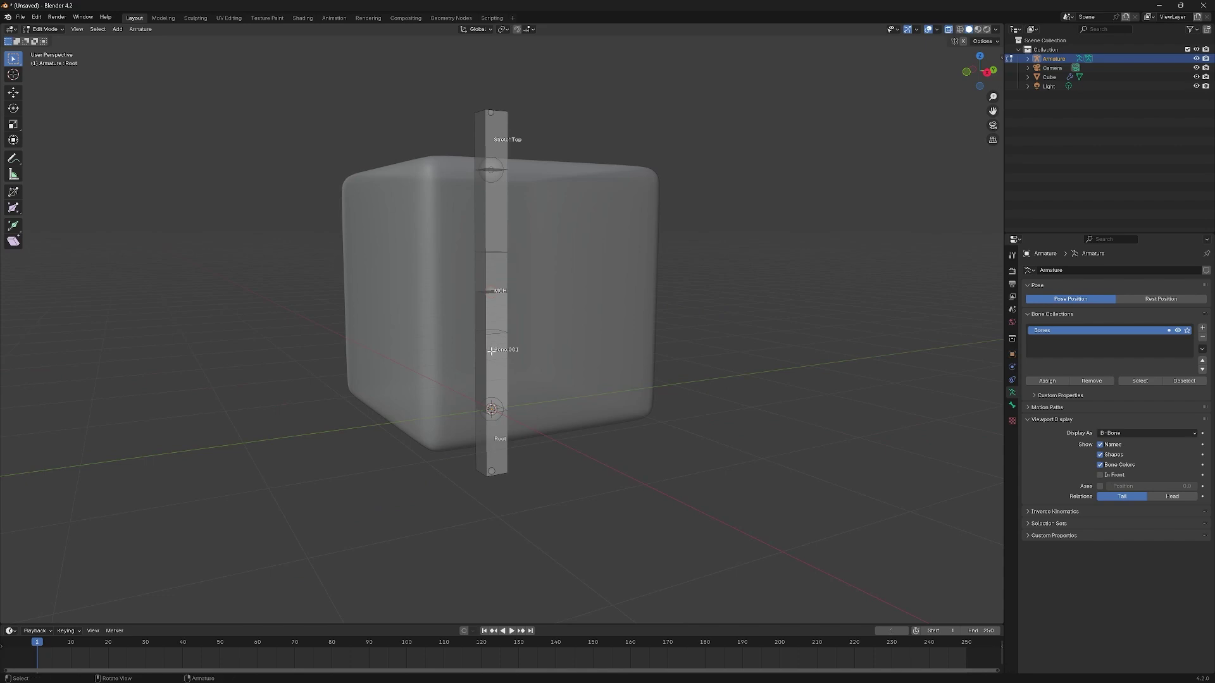
pyautogui.click(504, 368)
pyautogui.hotkey('shift', 'a')
pyautogui.press('g')
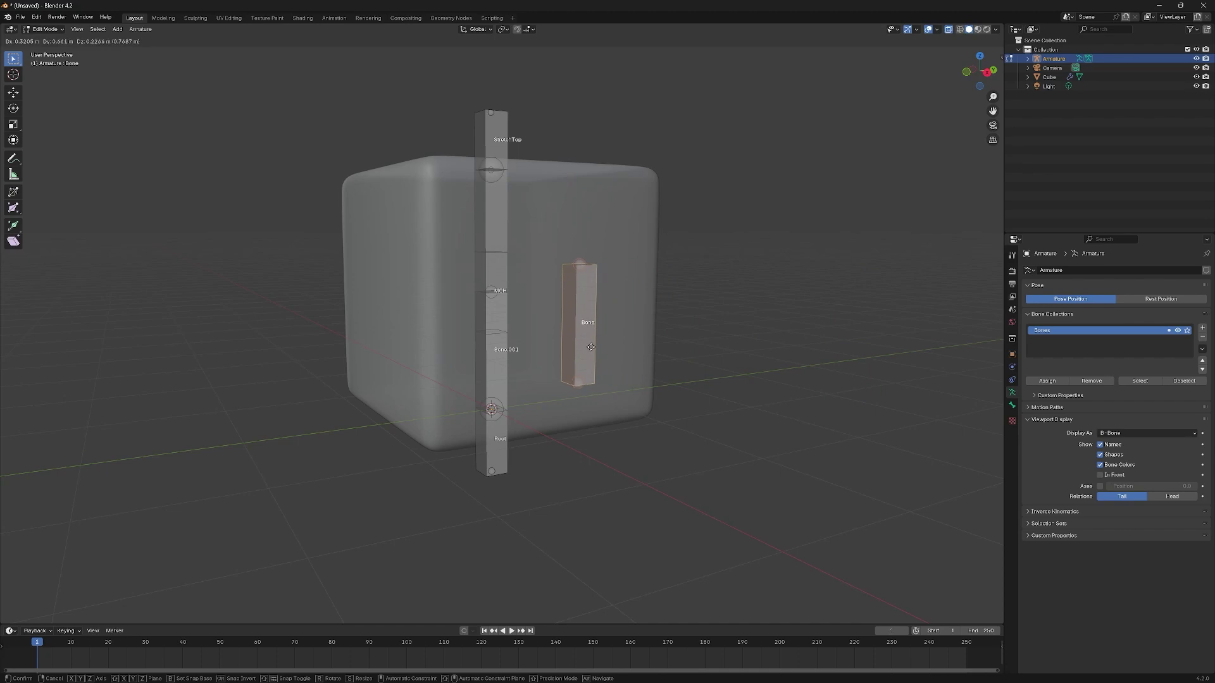
pyautogui.rightClick(590, 346)
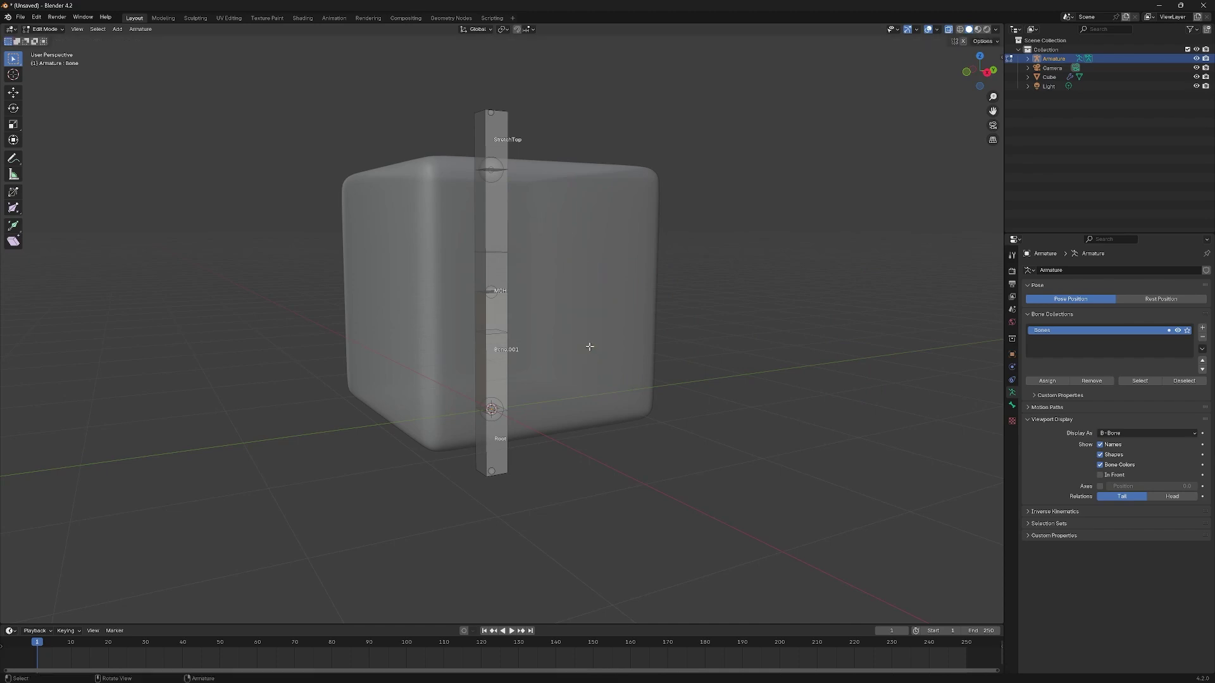
# Step: Delete the two extra bones overlapping the MCH bone inside the cube
pyautogui.keyDown('alt'); pyautogui.click(491, 379); pyautogui.keyUp('alt')
pyautogui.click(489, 378)
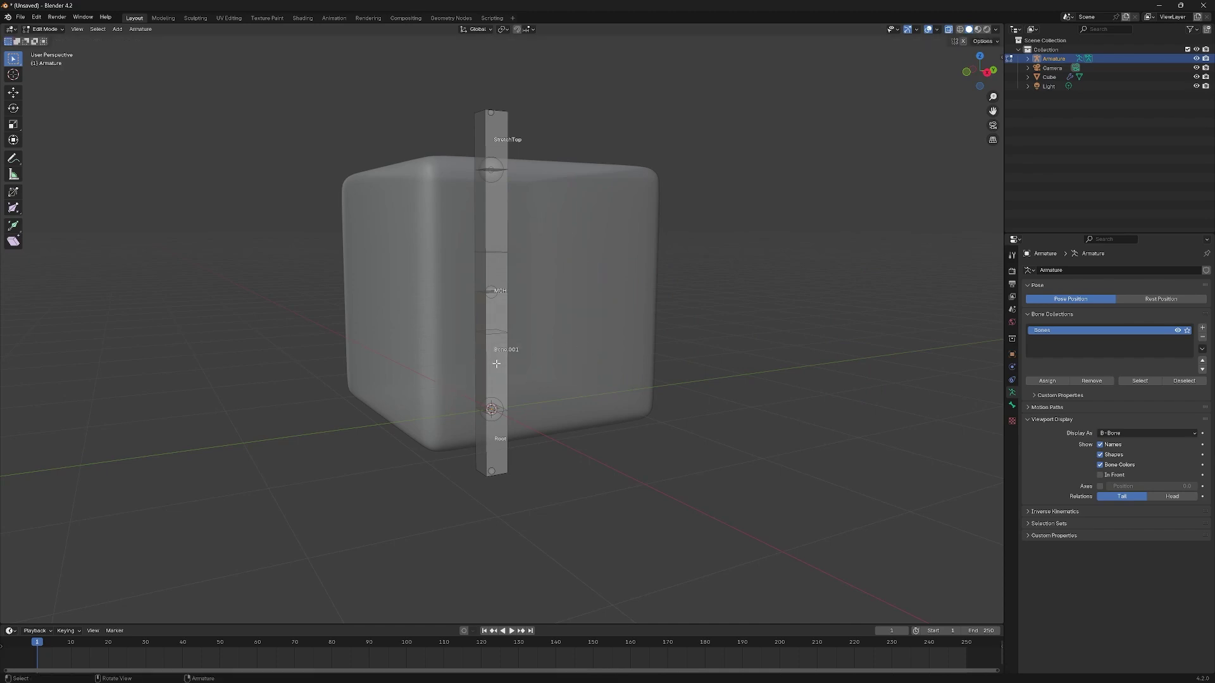
pyautogui.keyDown('alt'); pyautogui.click(552, 390); pyautogui.keyUp('alt')
pyautogui.click(541, 389)
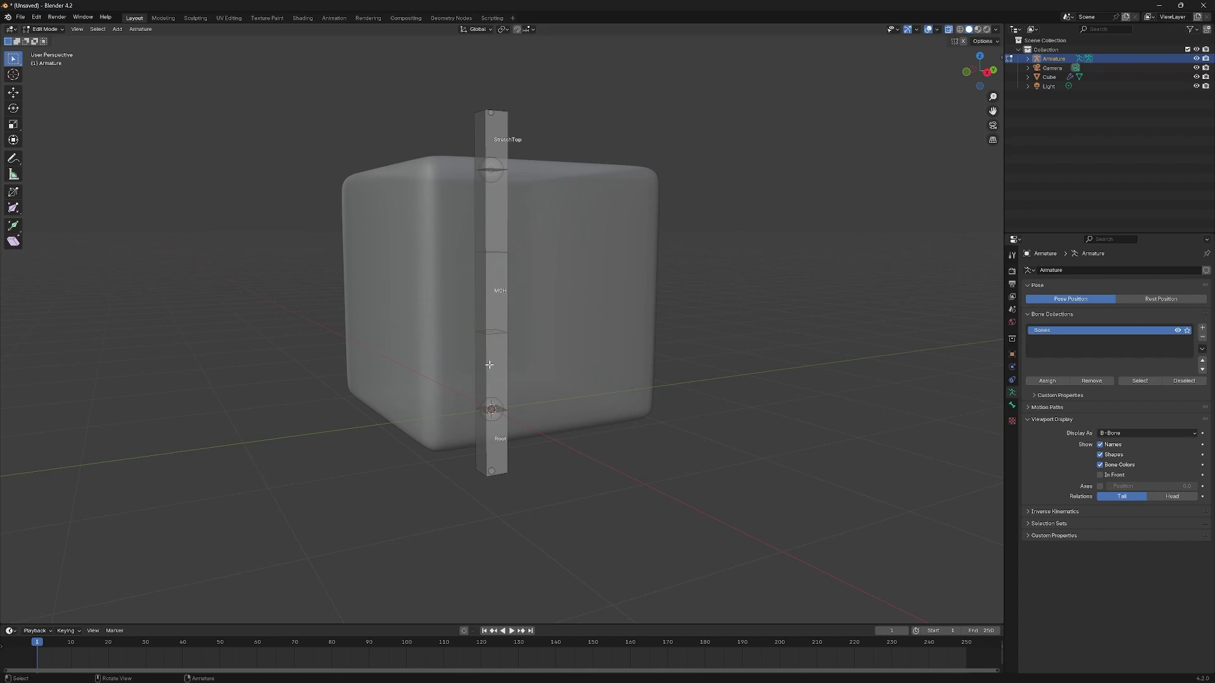
# Step: Rename the lowest bone back to StretchBottom and deselect everything
pyautogui.click(500, 438)
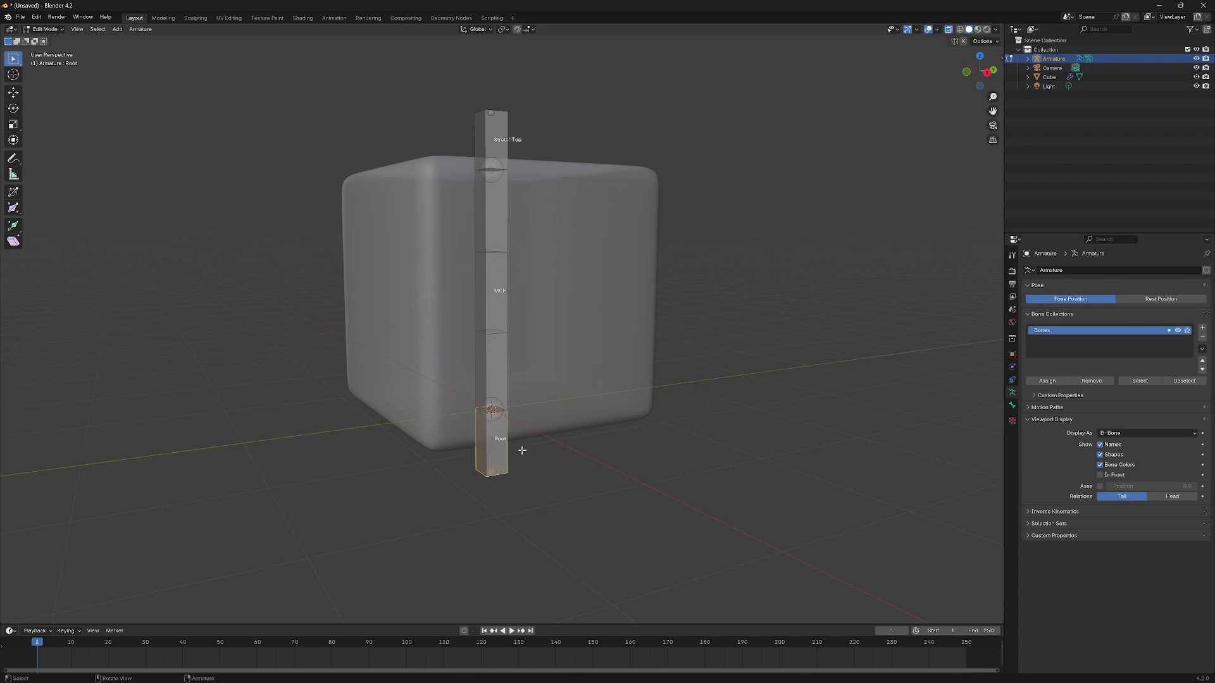
pyautogui.press('F2')
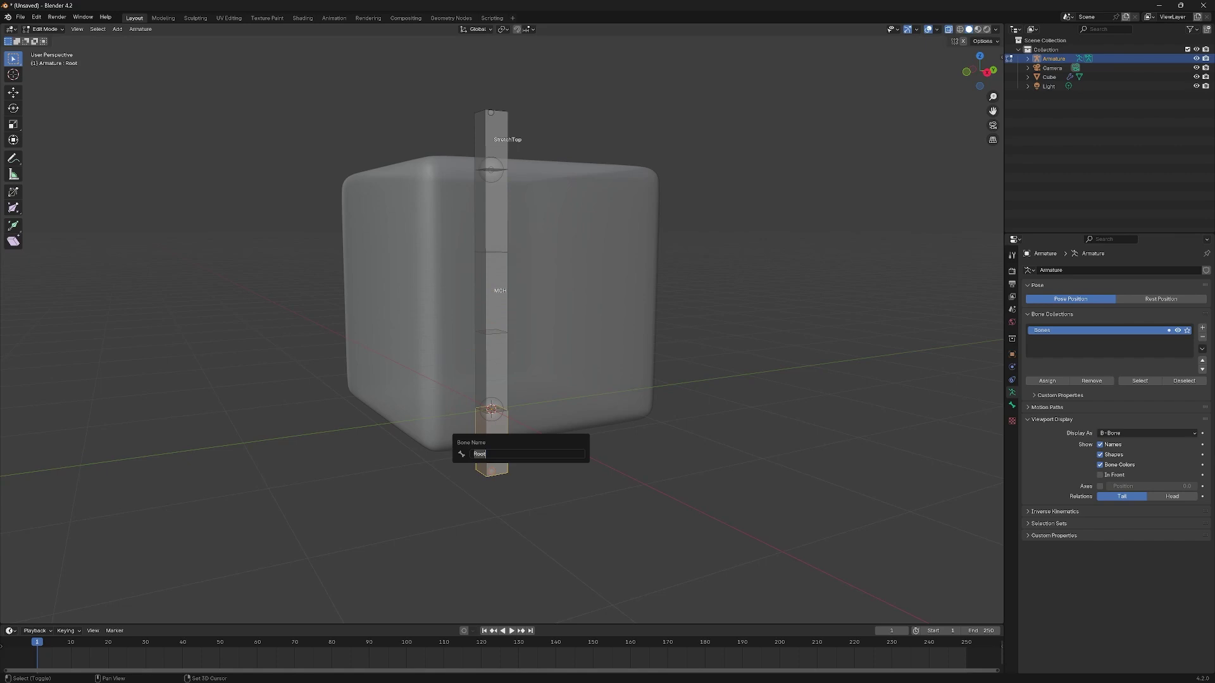
pyautogui.write('StretchBoo')
pyautogui.write('tom')
pyautogui.press('Return')
pyautogui.hotkey('alt', 'a')
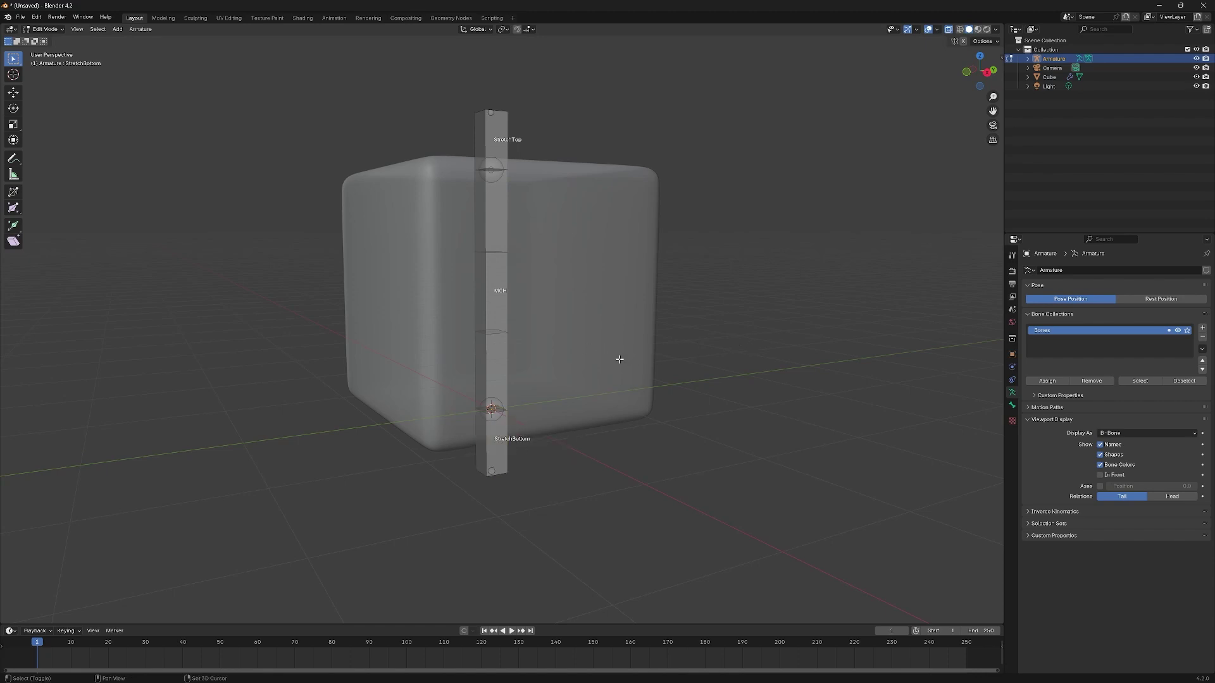
# Step: Add a new bone at the 3D cursor and rename it Root
pyautogui.hotkey('shift', 'a')
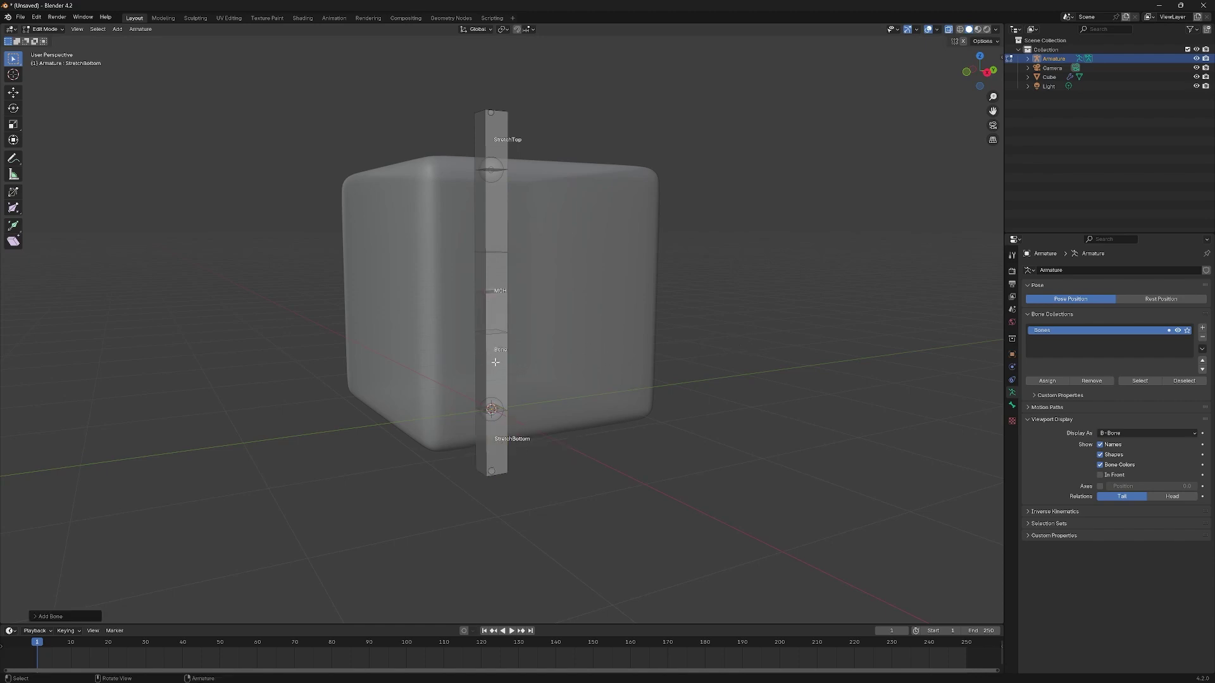
pyautogui.click(500, 358)
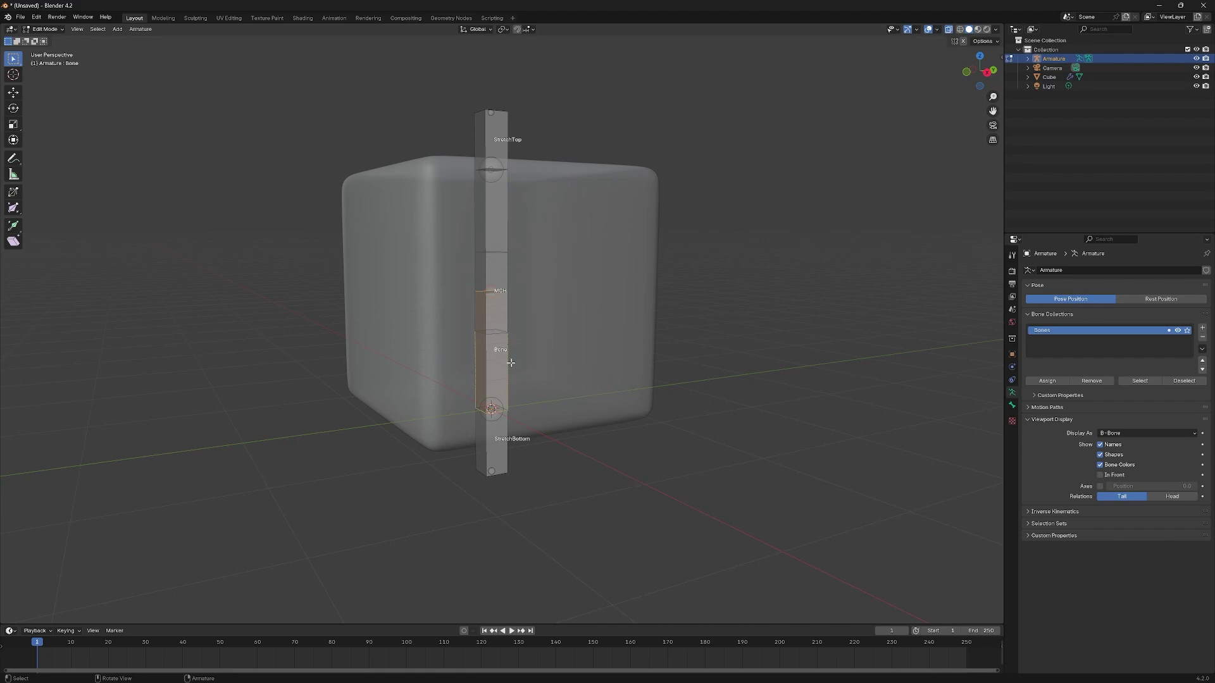
pyautogui.press('F2')
pyautogui.write('Root')
pyautogui.press('Return')
# Step: Add another bone at the 3D cursor, move it about 2.3 m along X, and raise it along Z level with the cube's upper half
pyautogui.hotkey('ctrl', 'z')
pyautogui.hotkey('ctrl', 'z')
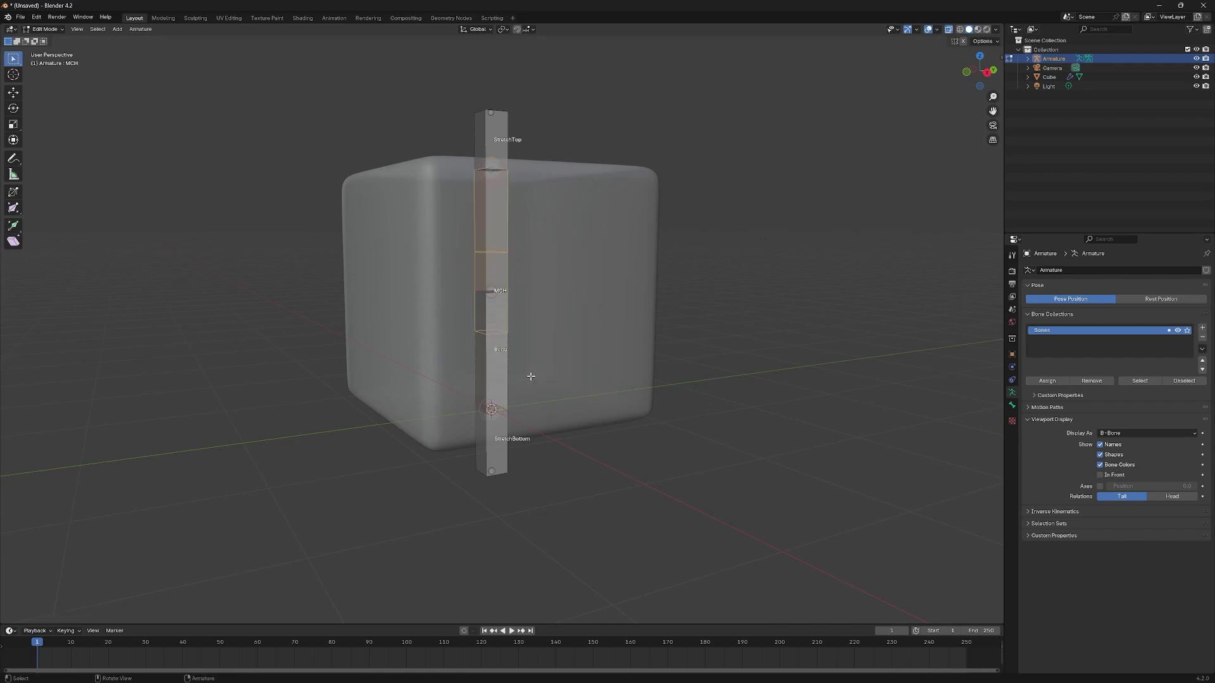
pyautogui.click(496, 368)
pyautogui.press('KP_1')
pyautogui.press('g')
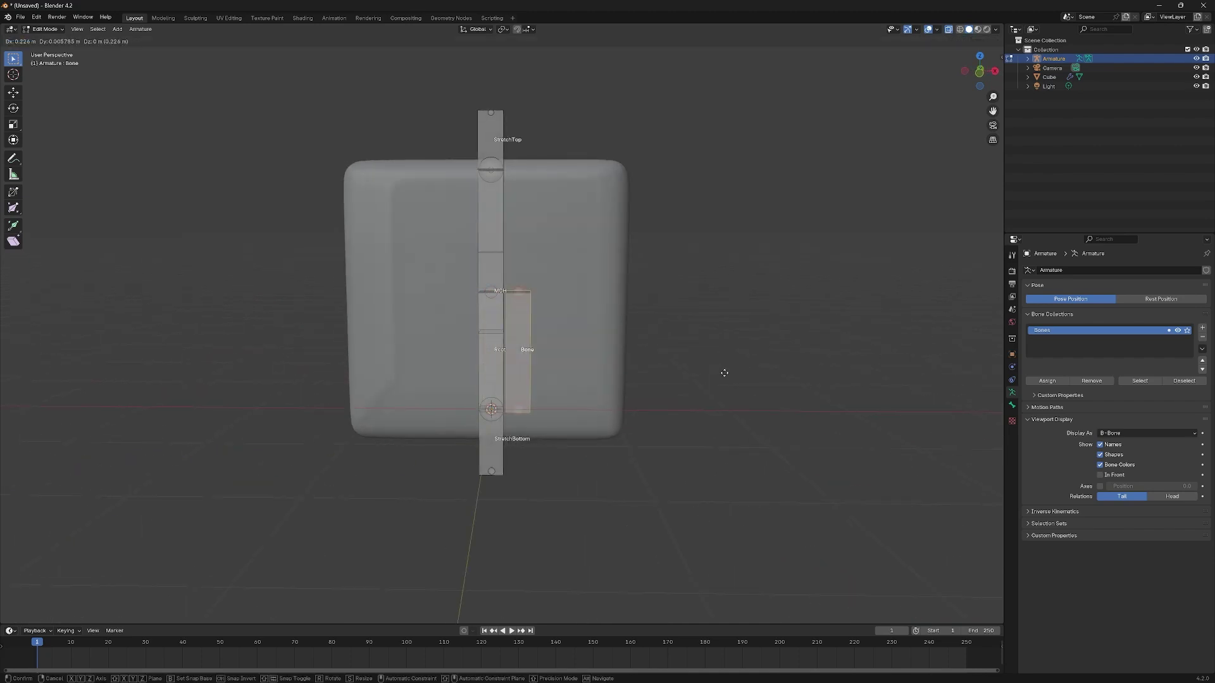
pyautogui.press('x')
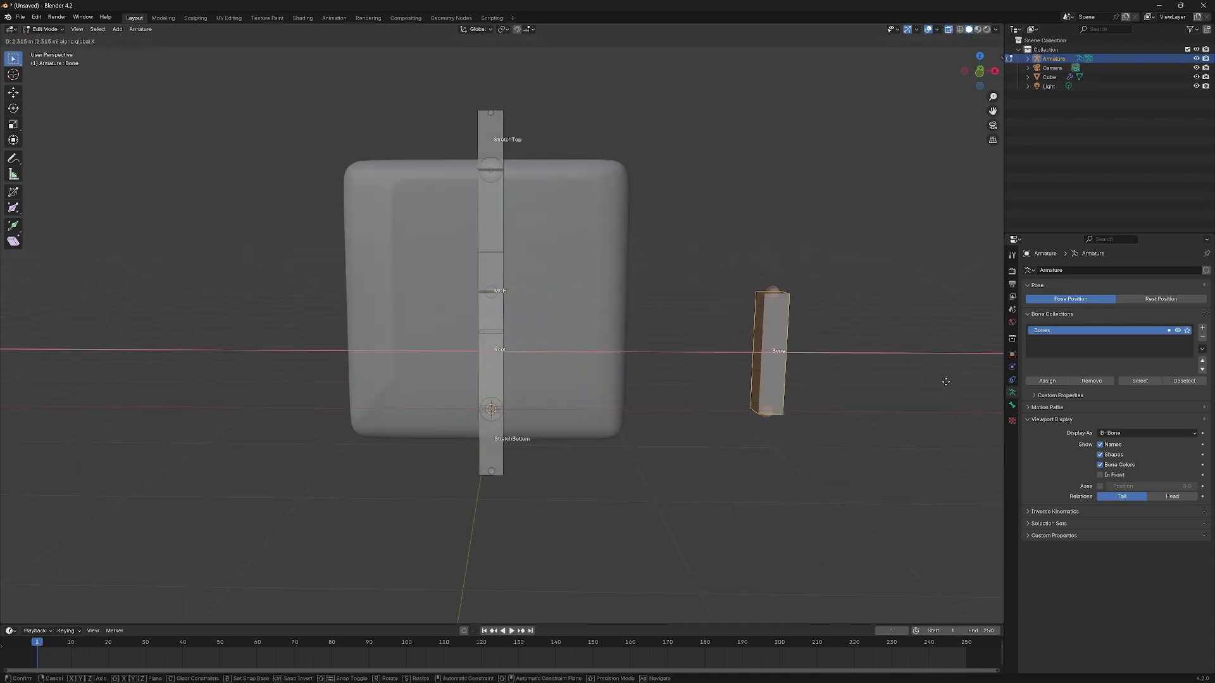
pyautogui.click(942, 380)
pyautogui.press('g')
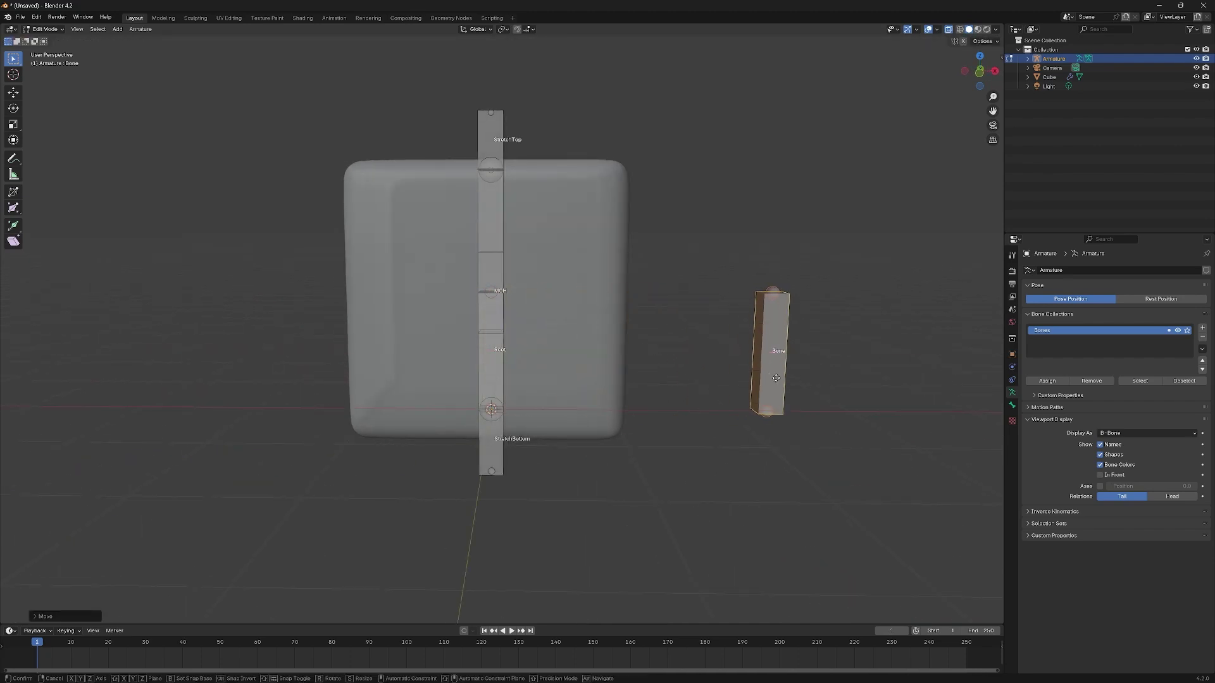
pyautogui.press('z')
pyautogui.click(777, 379)
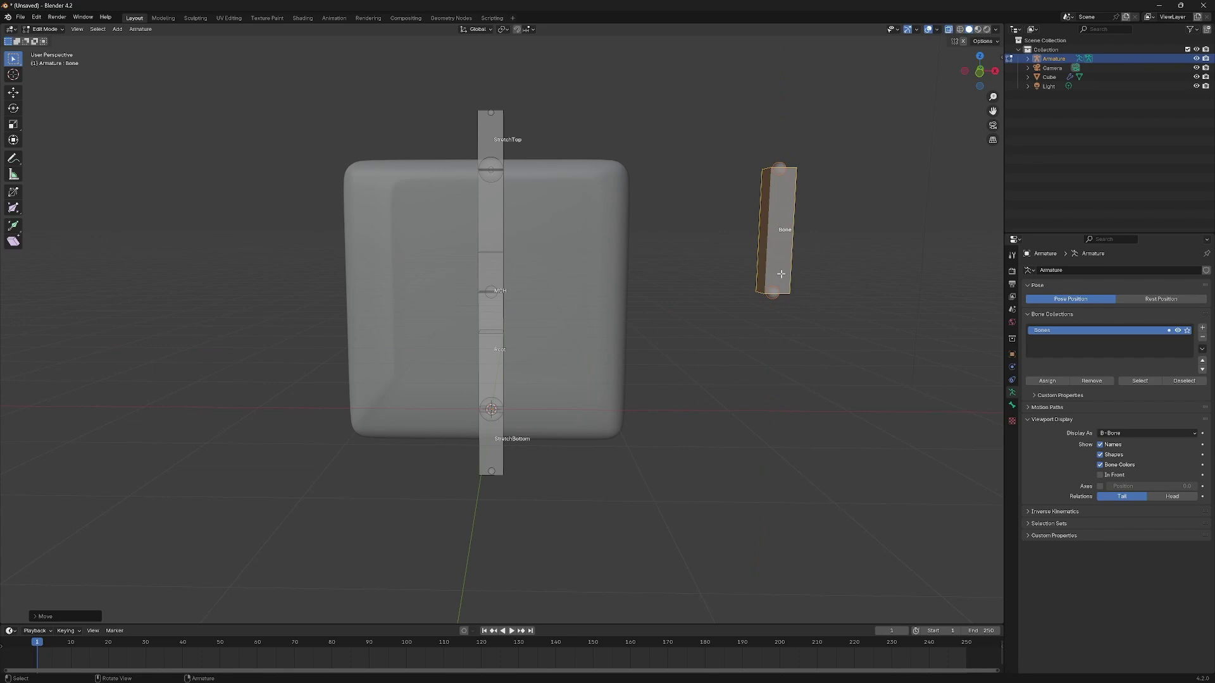
# Step: Rename the separate bone beside the cube to LookTo and deselect it
pyautogui.press('F2')
pyautogui.write('Loo')
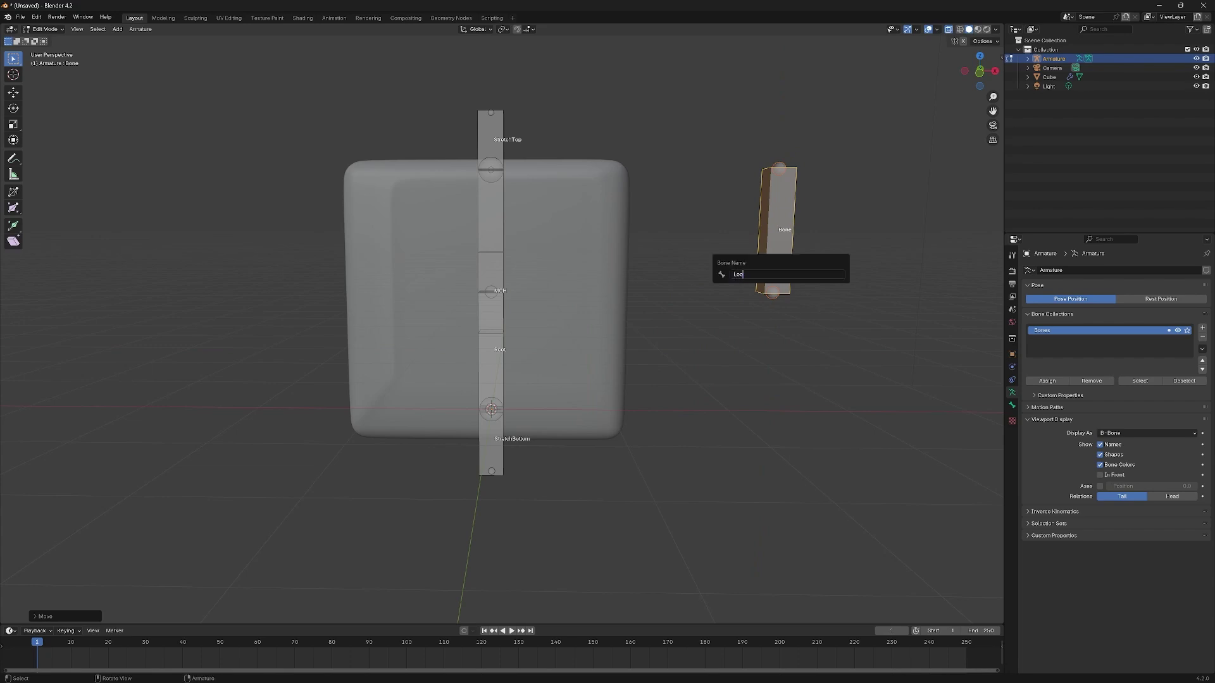
pyautogui.write('kTo')
pyautogui.press('Return')
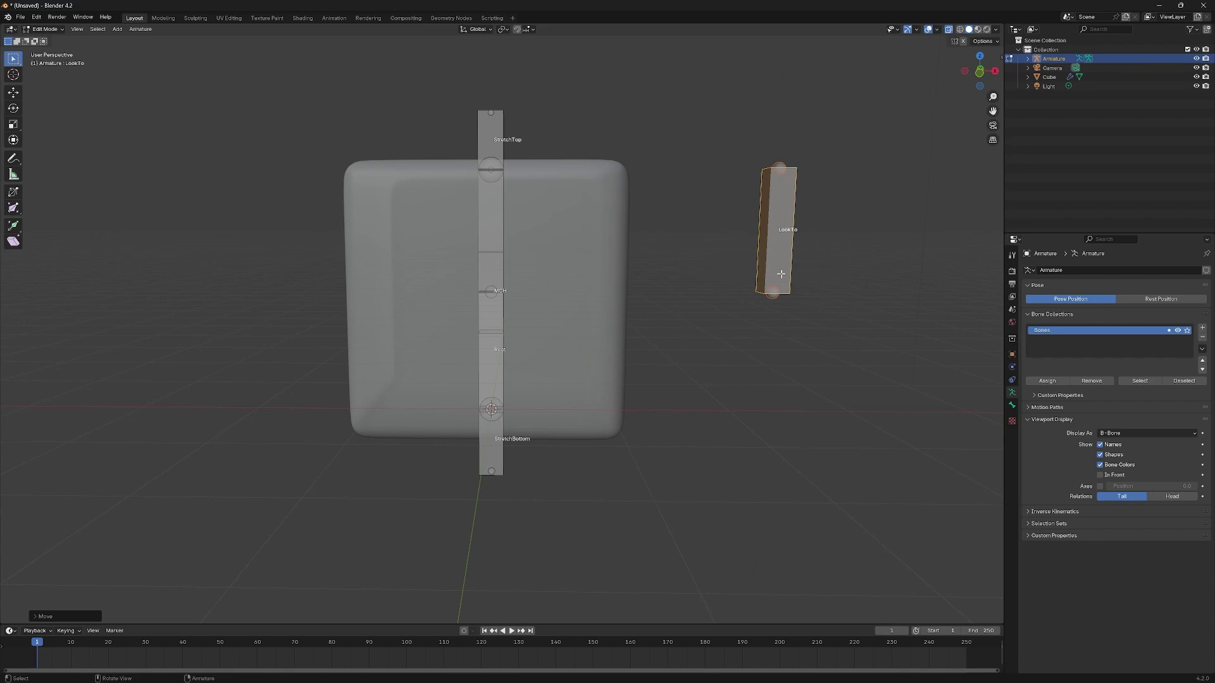
pyautogui.moveTo(862, 284); pyautogui.dragTo(733, 317, button='middle')
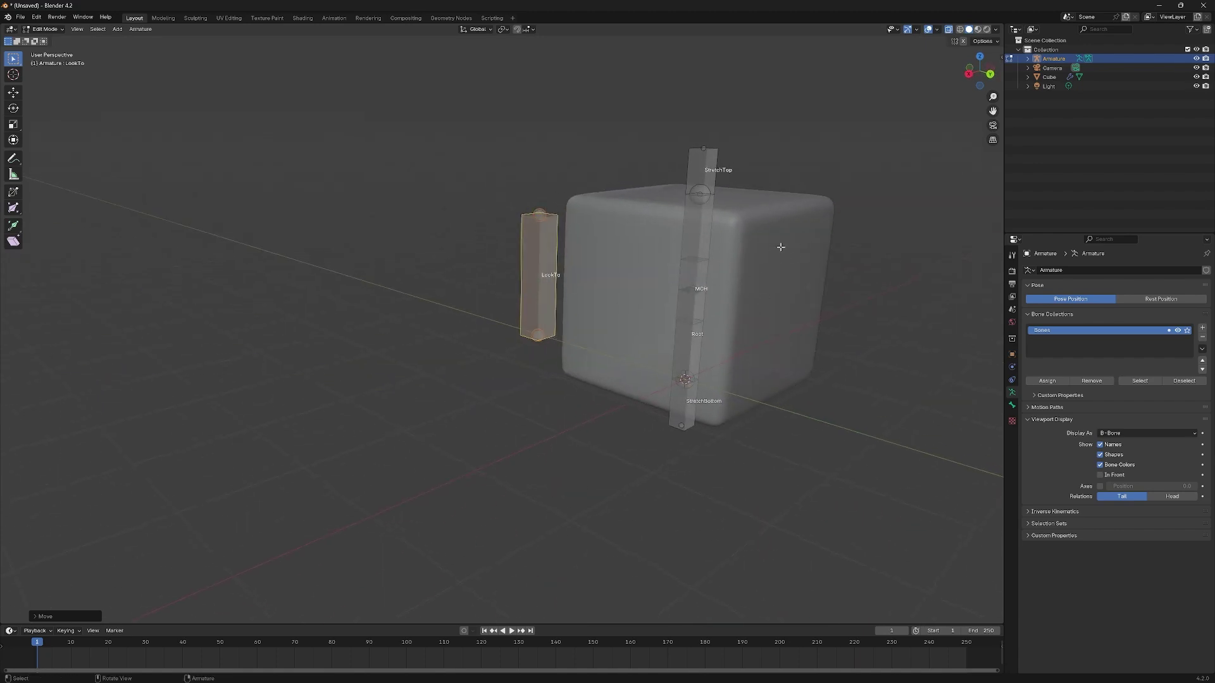
pyautogui.moveTo(740, 258); pyautogui.dragTo(692, 290, button='middle')
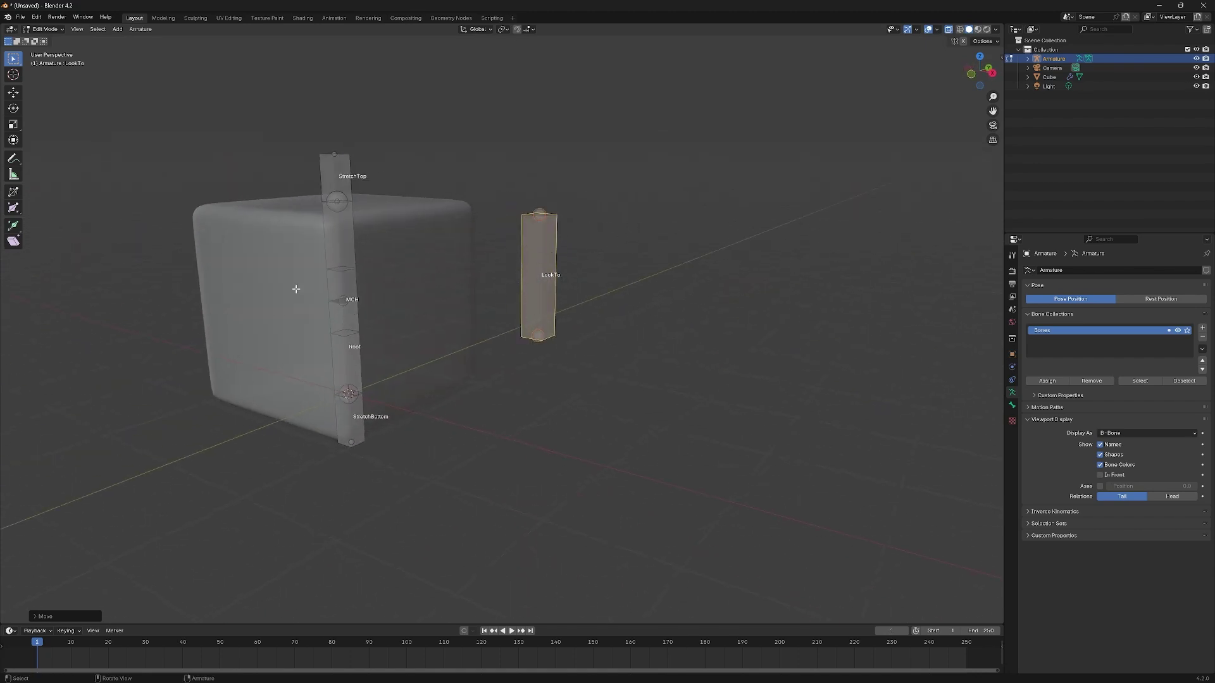
pyautogui.click(426, 274)
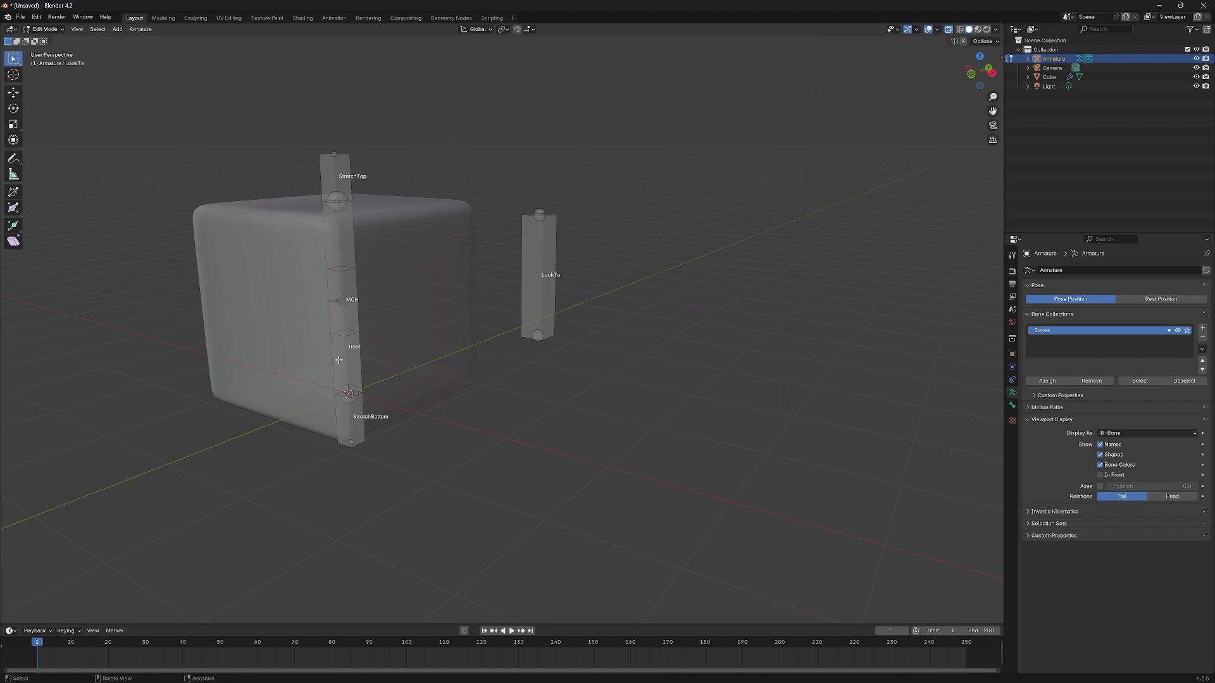
# Step: Parent the MCH bone to StretchBottom using Keep Offset
pyautogui.click(347, 364)
pyautogui.click(326, 188)
pyautogui.moveTo(415, 317); pyautogui.dragTo(616, 317, button='middle')
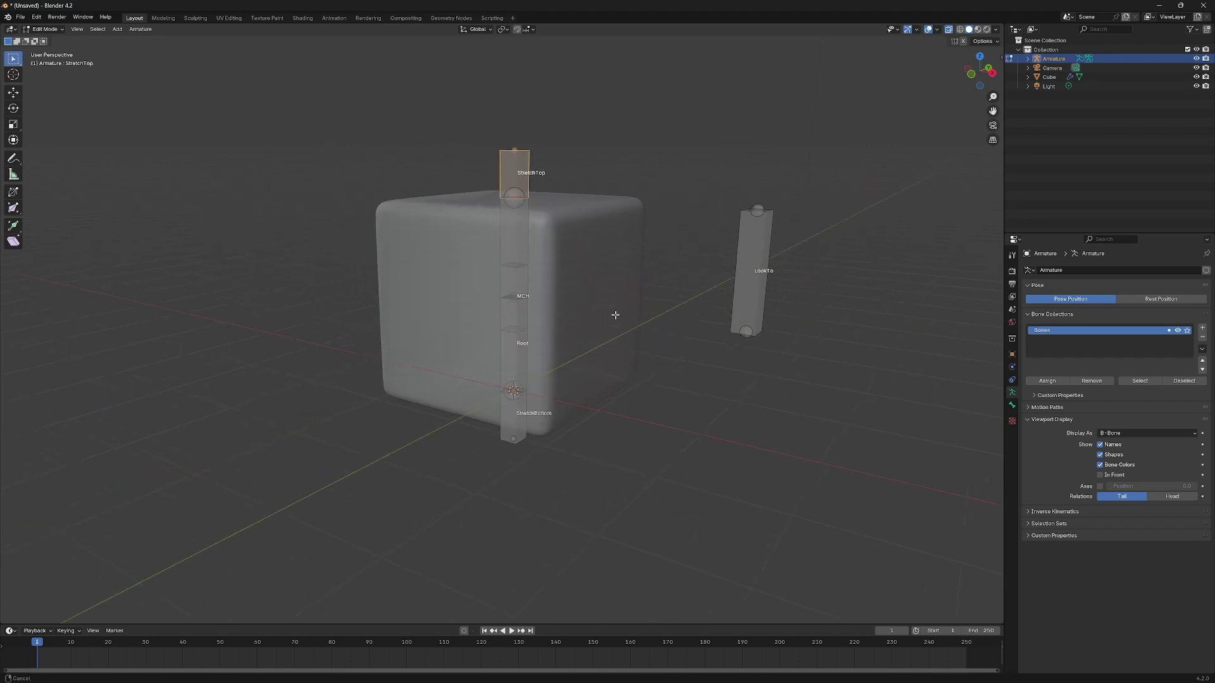
pyautogui.click(515, 432)
pyautogui.click(515, 433)
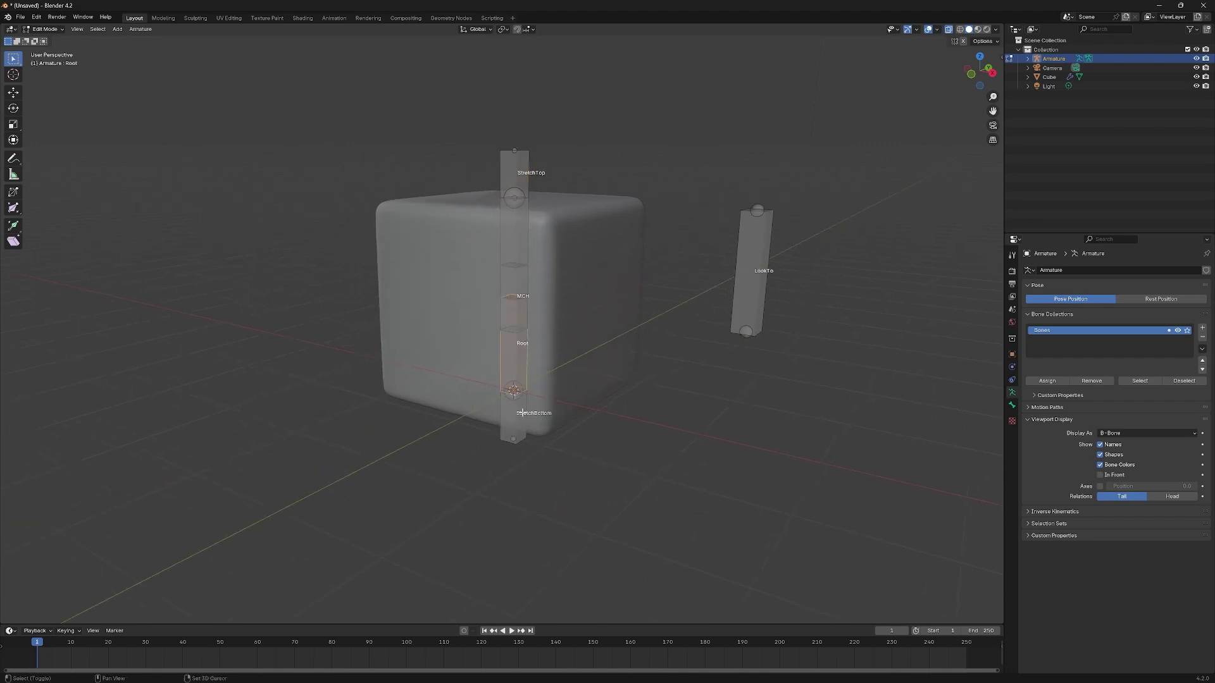
pyautogui.click(516, 433)
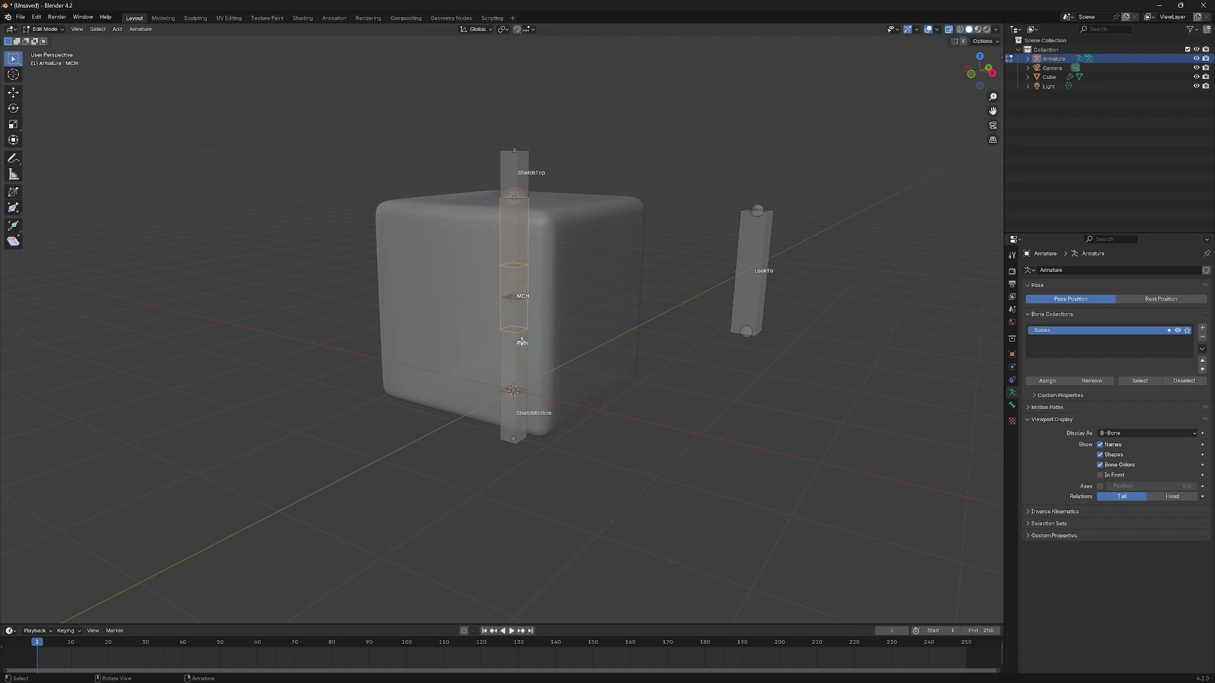
pyautogui.click(522, 345)
pyautogui.click(523, 326)
pyautogui.keyDown('shift'); pyautogui.click(516, 426); pyautogui.keyUp('shift')
pyautogui.hotkey('ctrl', 'p')
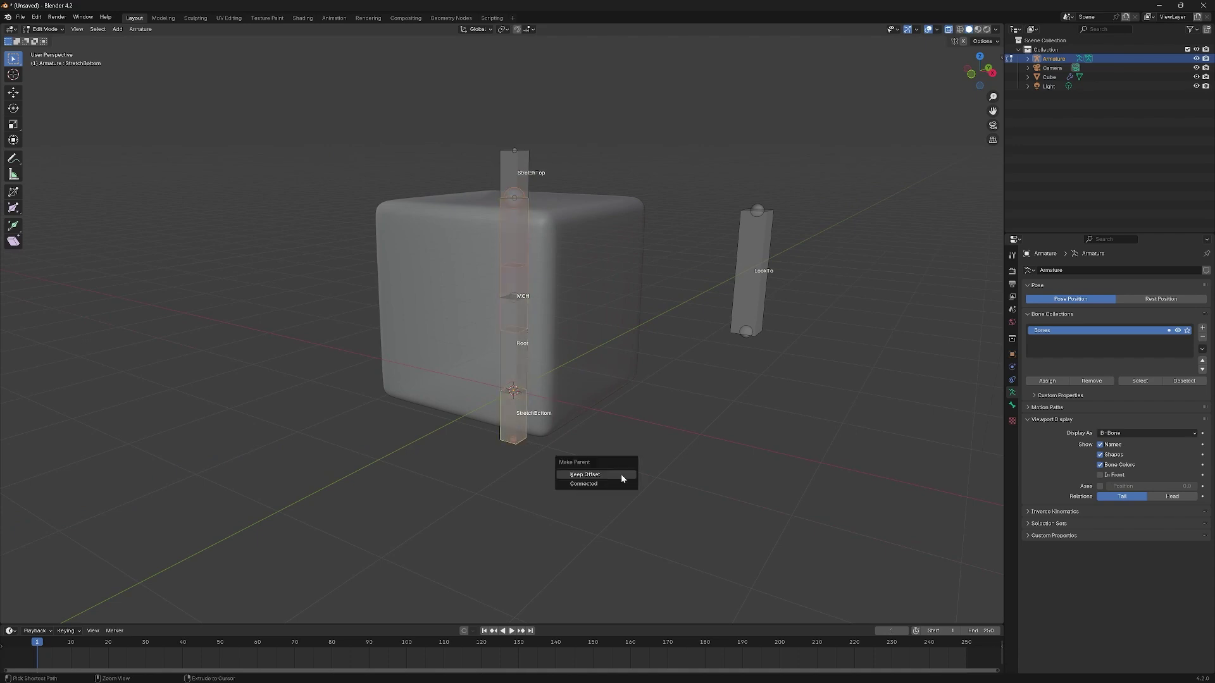
pyautogui.click(621, 474)
# Step: In Pose Mode, test-move StretchBottom and StretchTop to check how the MCH bone stretches, cancelling each move
pyautogui.click(527, 435)
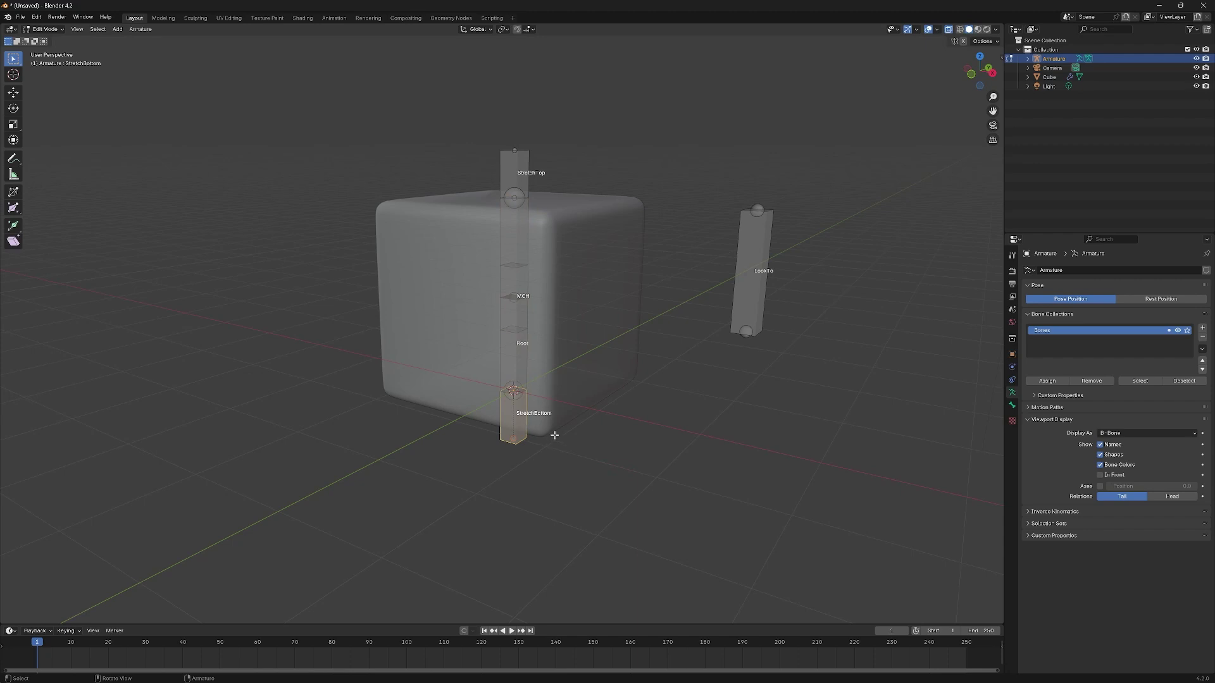
pyautogui.press('g')
pyautogui.press('Escape')
pyautogui.hotkey('ctrl', 'Tab')
pyautogui.click(534, 483)
pyautogui.press('g')
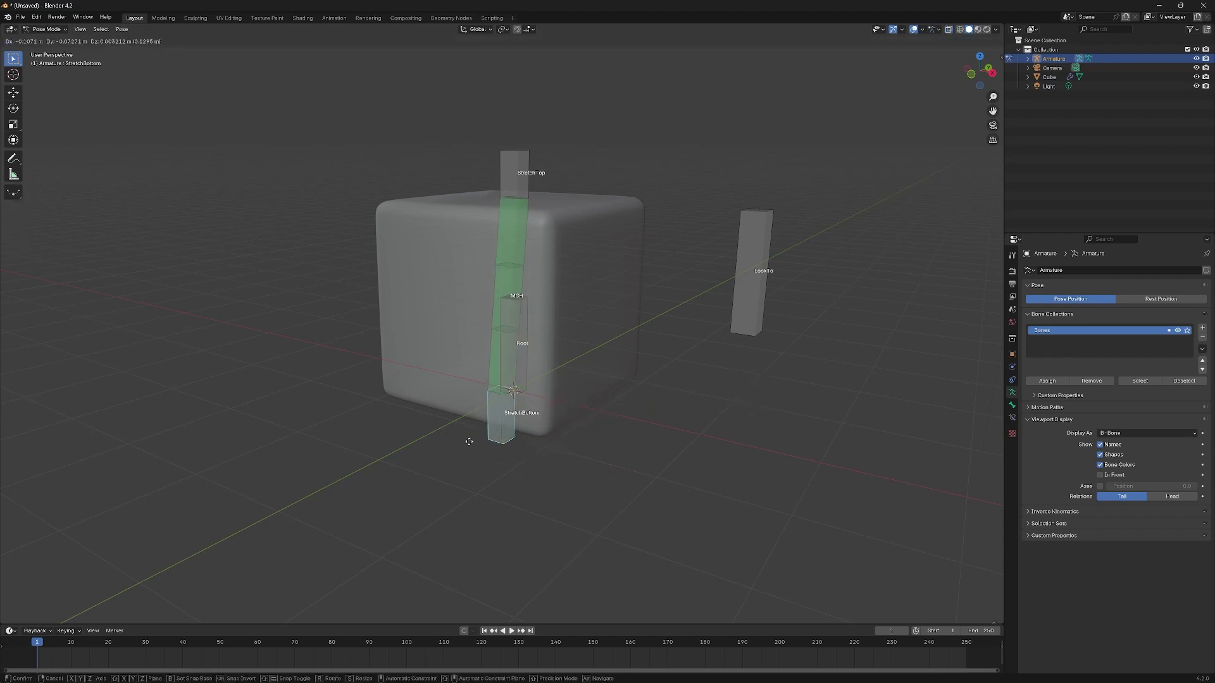
pyautogui.press('Escape')
pyautogui.click(514, 170)
pyautogui.press('g')
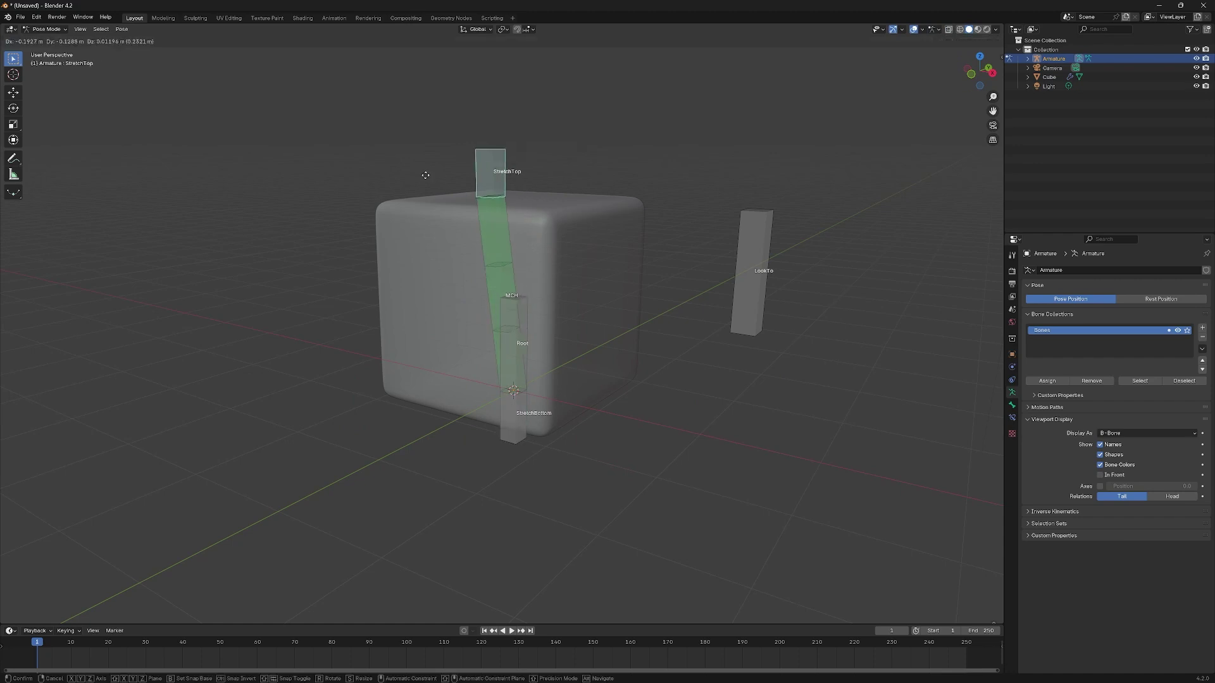
pyautogui.press('Escape')
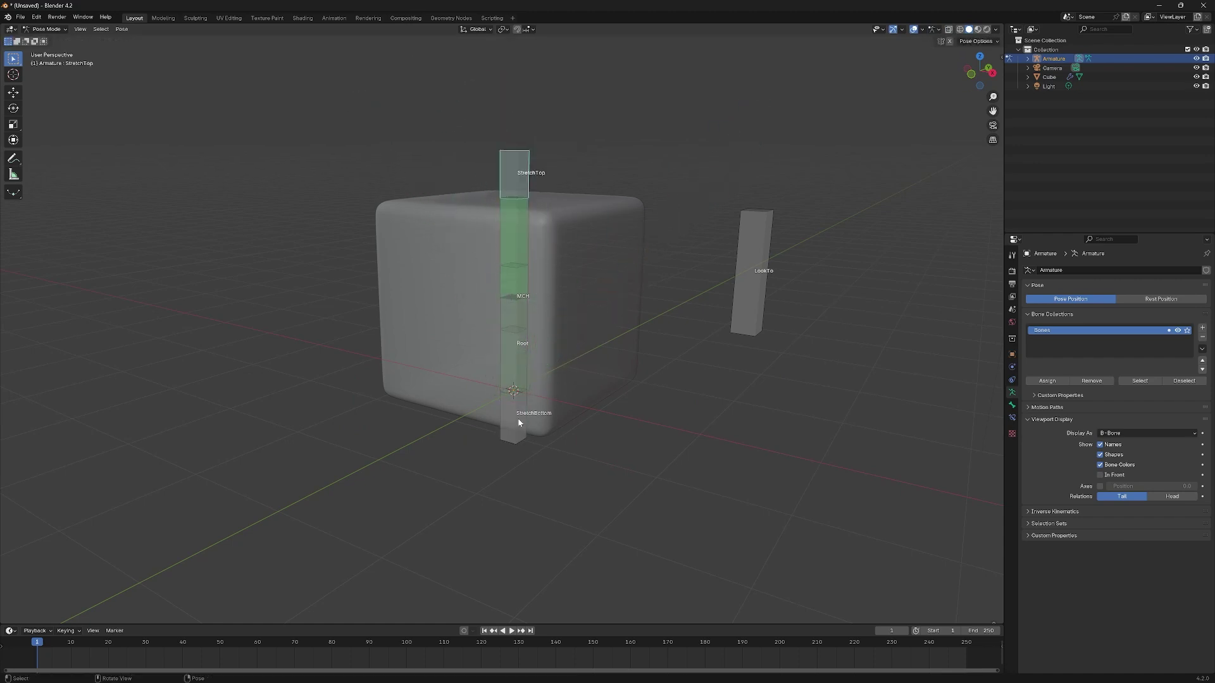
pyautogui.click(517, 408)
pyautogui.press('g')
pyautogui.press('Escape')
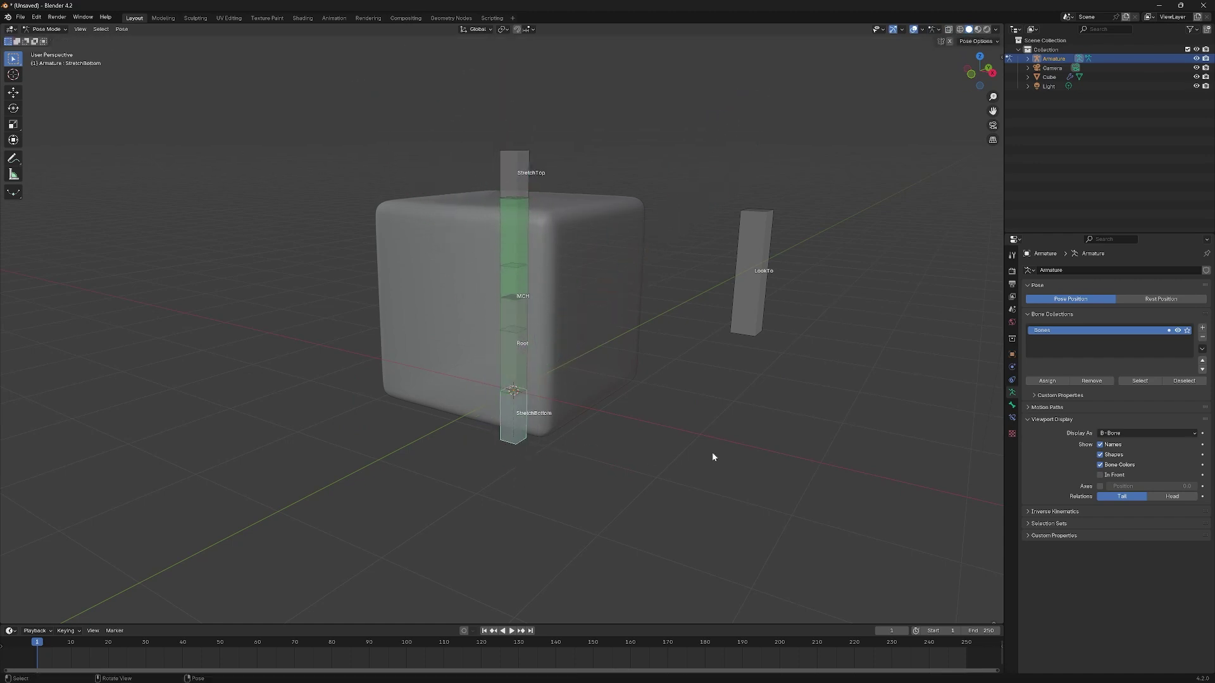
# Step: Back in Edit Mode, parent StretchTop and StretchBottom to the Root bone, keeping their offset
pyautogui.moveTo(712, 452); pyautogui.dragTo(565, 361, button='middle')
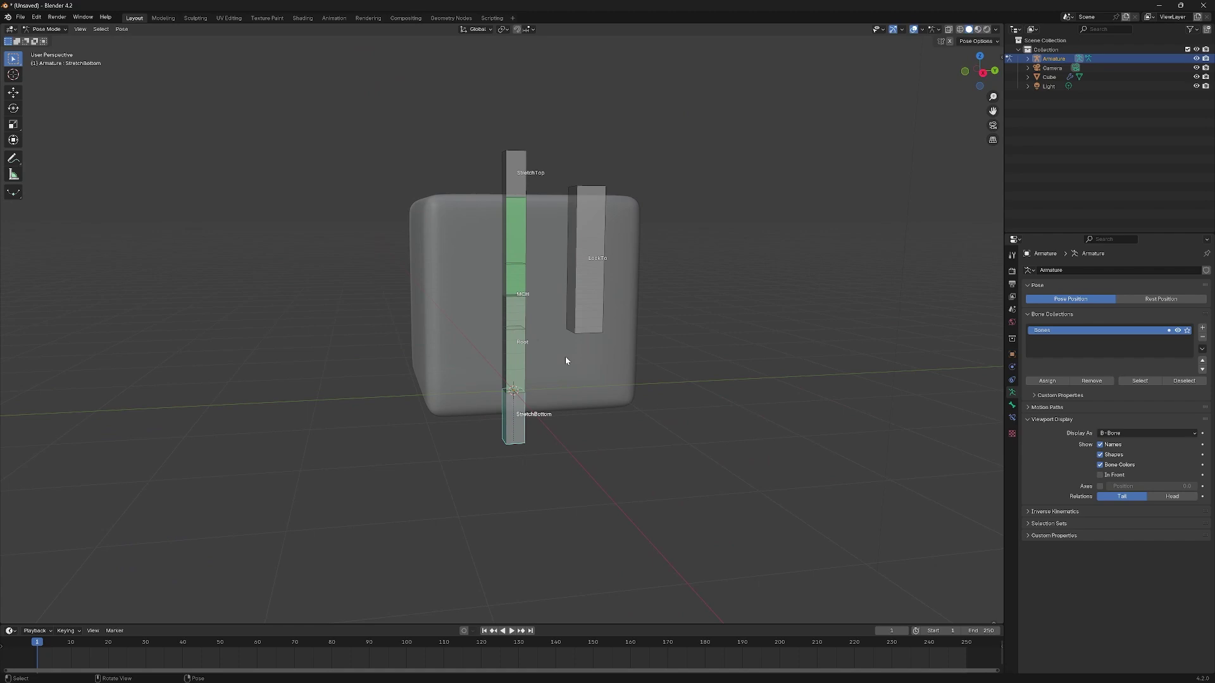
pyautogui.click(522, 362)
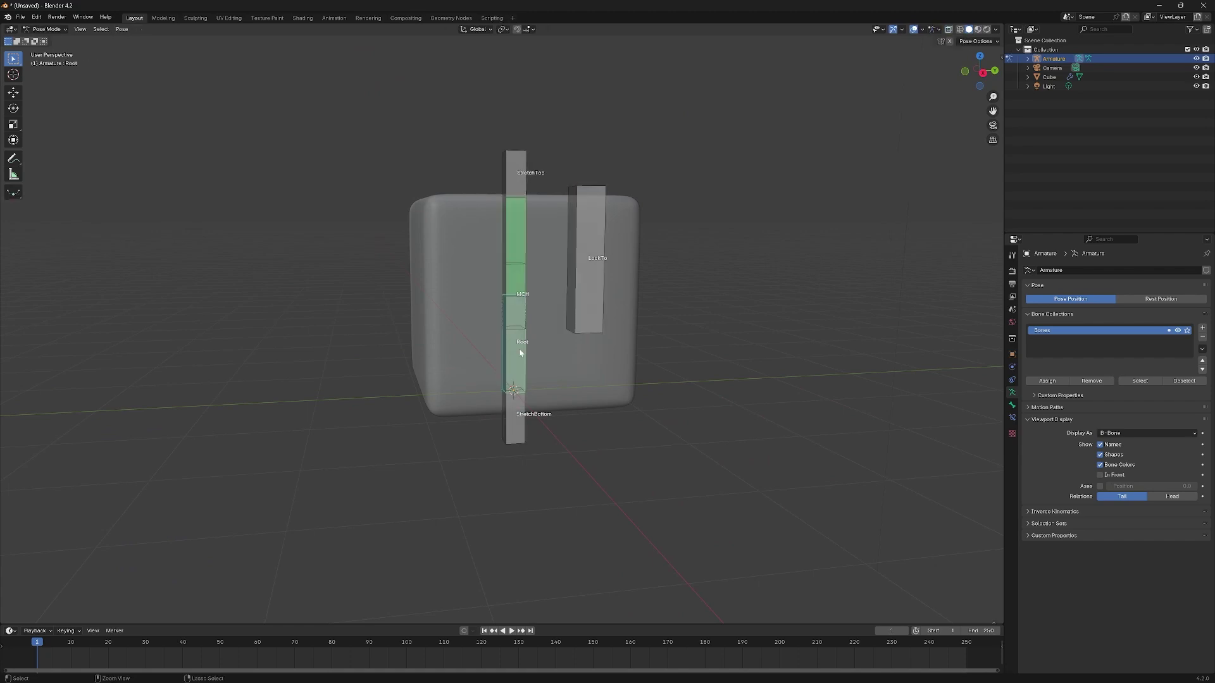
pyautogui.press('Tab')
pyautogui.click(531, 364)
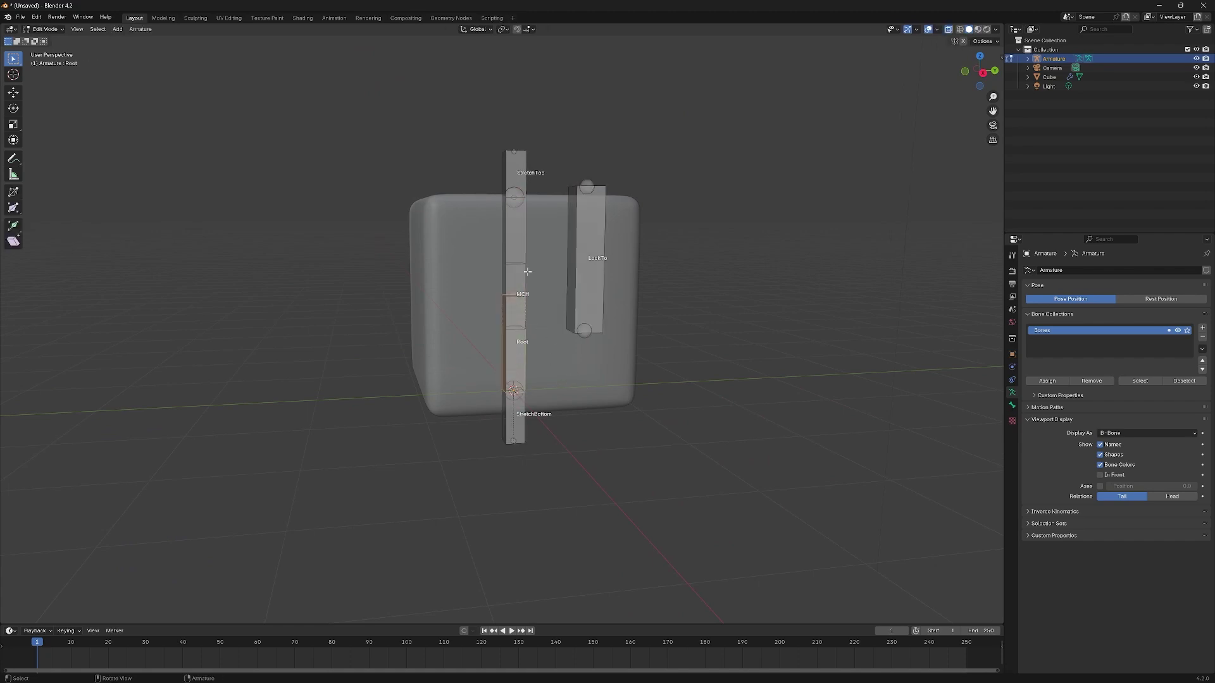
pyautogui.click(523, 154)
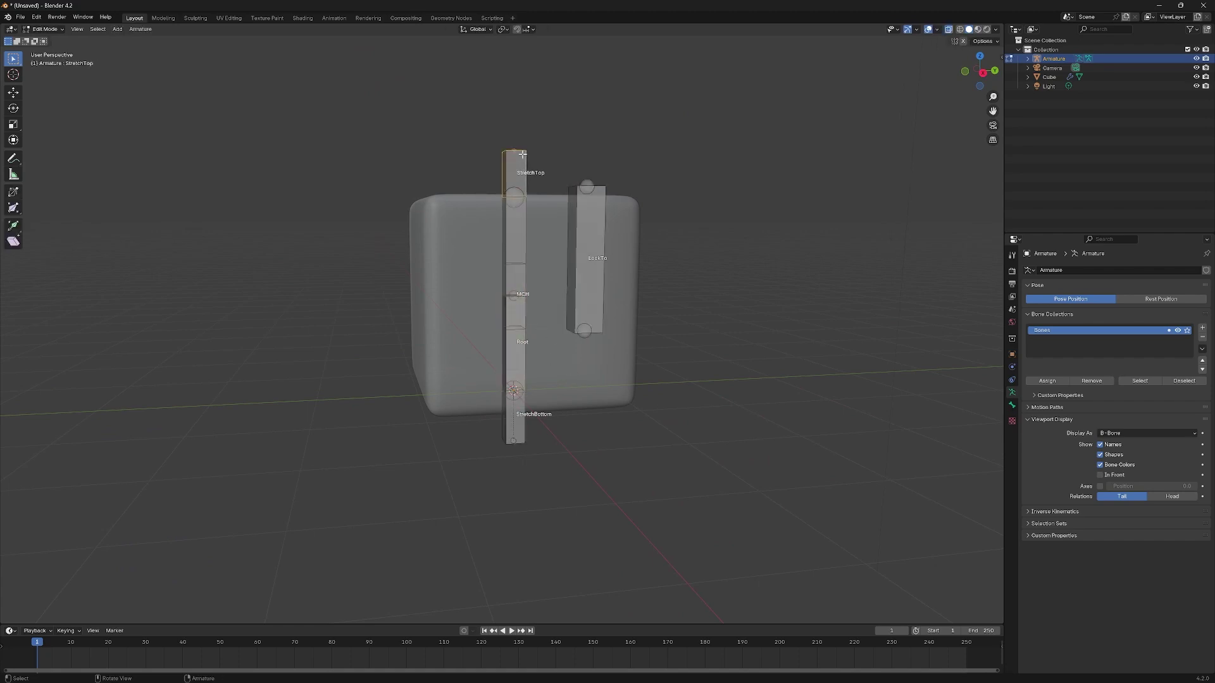
pyautogui.keyDown('shift'); pyautogui.click(521, 424); pyautogui.keyUp('shift')
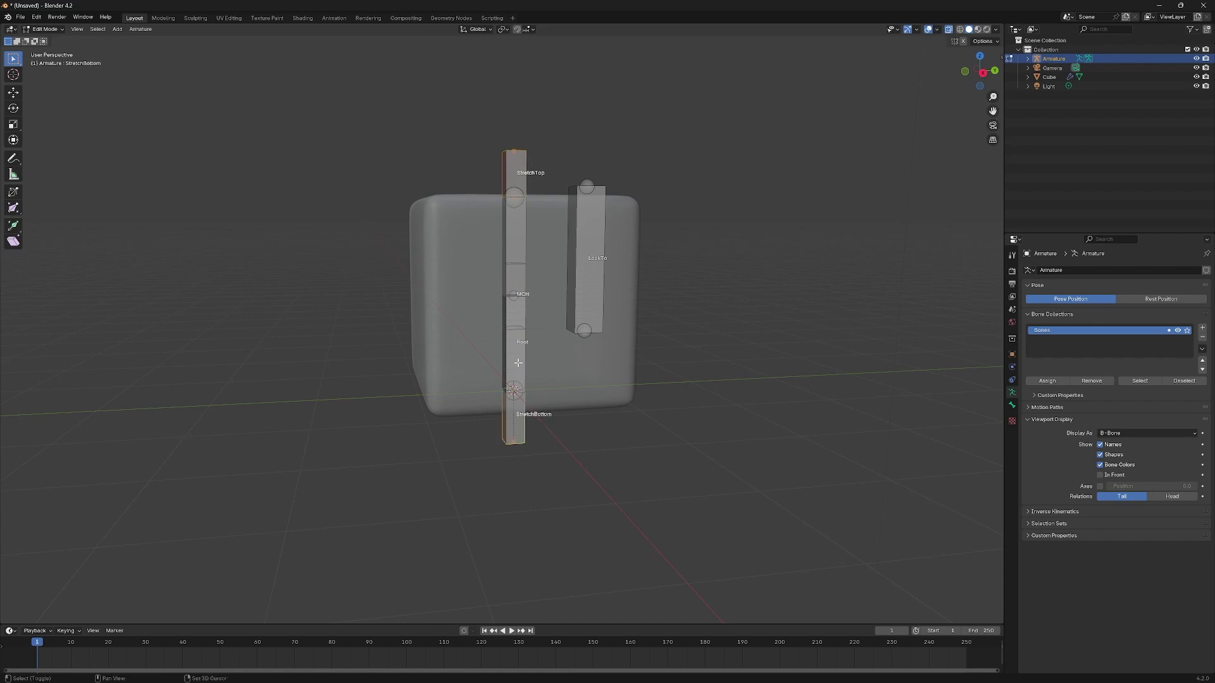
pyautogui.keyDown('shift'); pyautogui.click(518, 345); pyautogui.keyUp('shift')
pyautogui.moveTo(629, 428); pyautogui.dragTo(642, 401, button='middle')
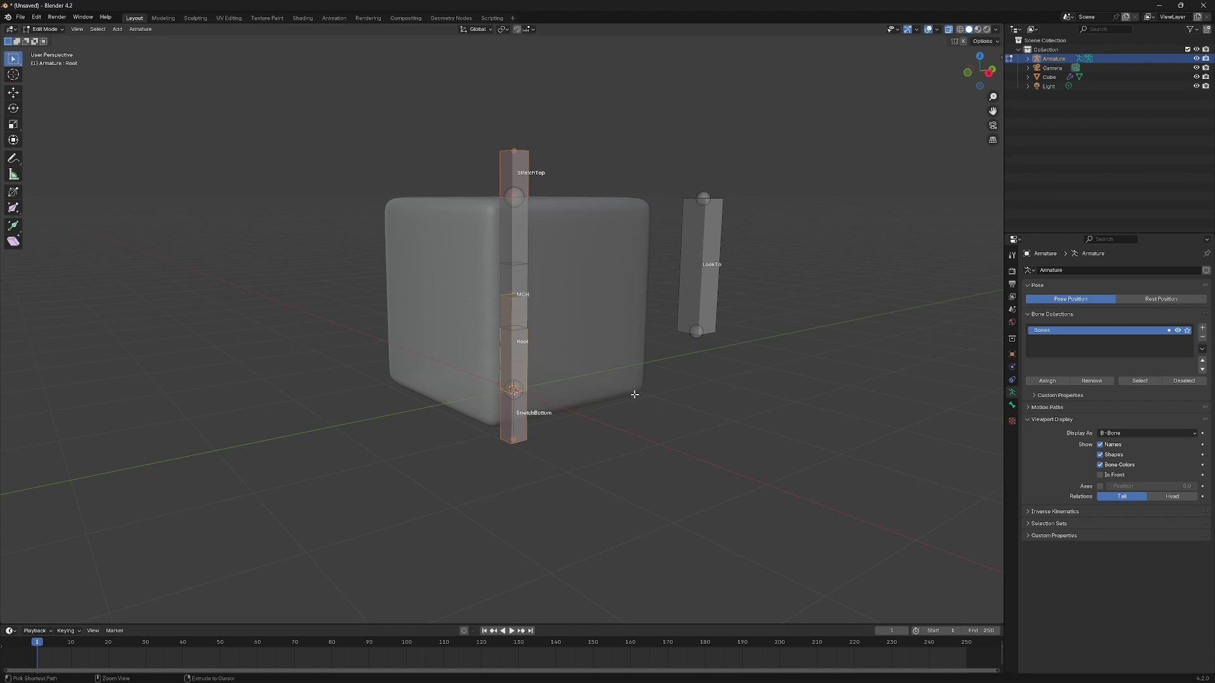
pyautogui.hotkey('ctrl', 'p')
pyautogui.click(635, 396)
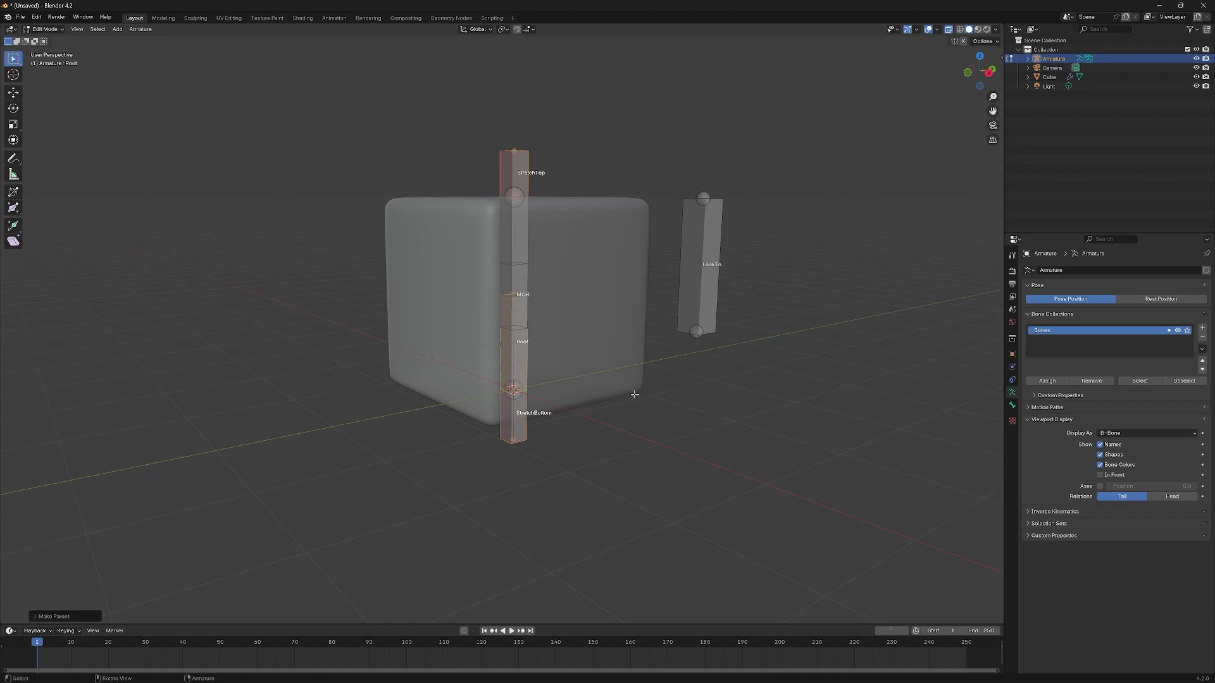
# Step: Parent the LookTo bone to Root using Keep Offset
pyautogui.click(715, 260)
pyautogui.keyDown('shift'); pyautogui.click(520, 356); pyautogui.keyUp('shift')
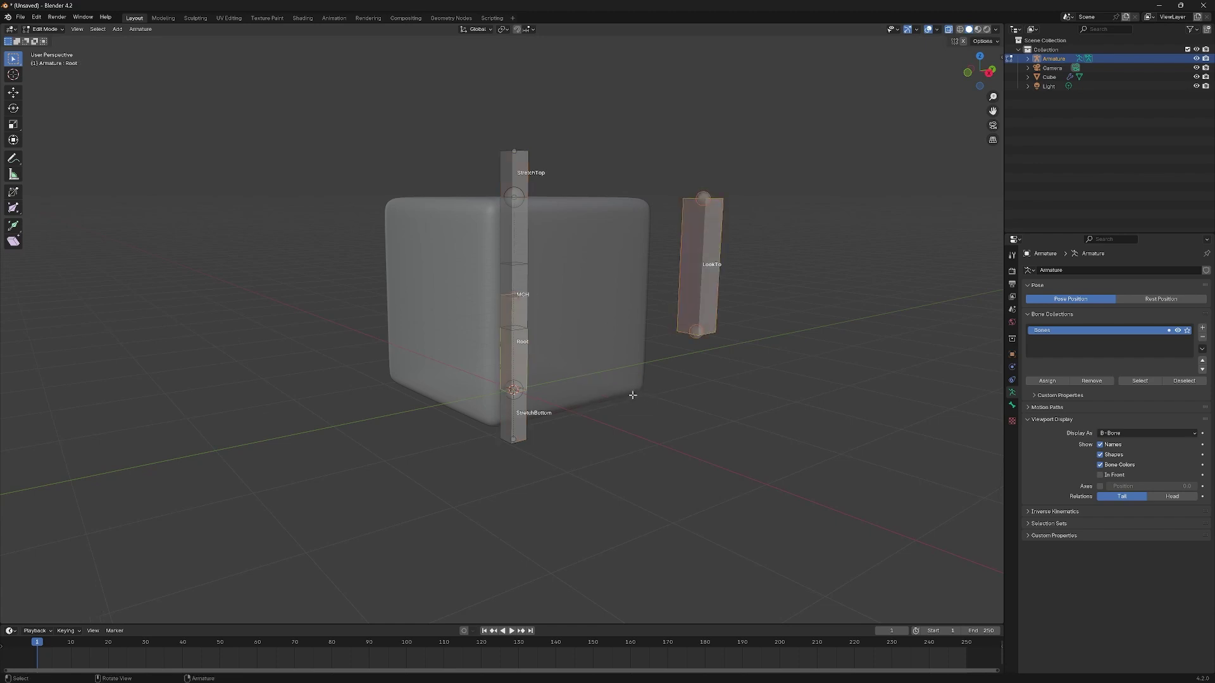
pyautogui.hotkey('ctrl', 'p')
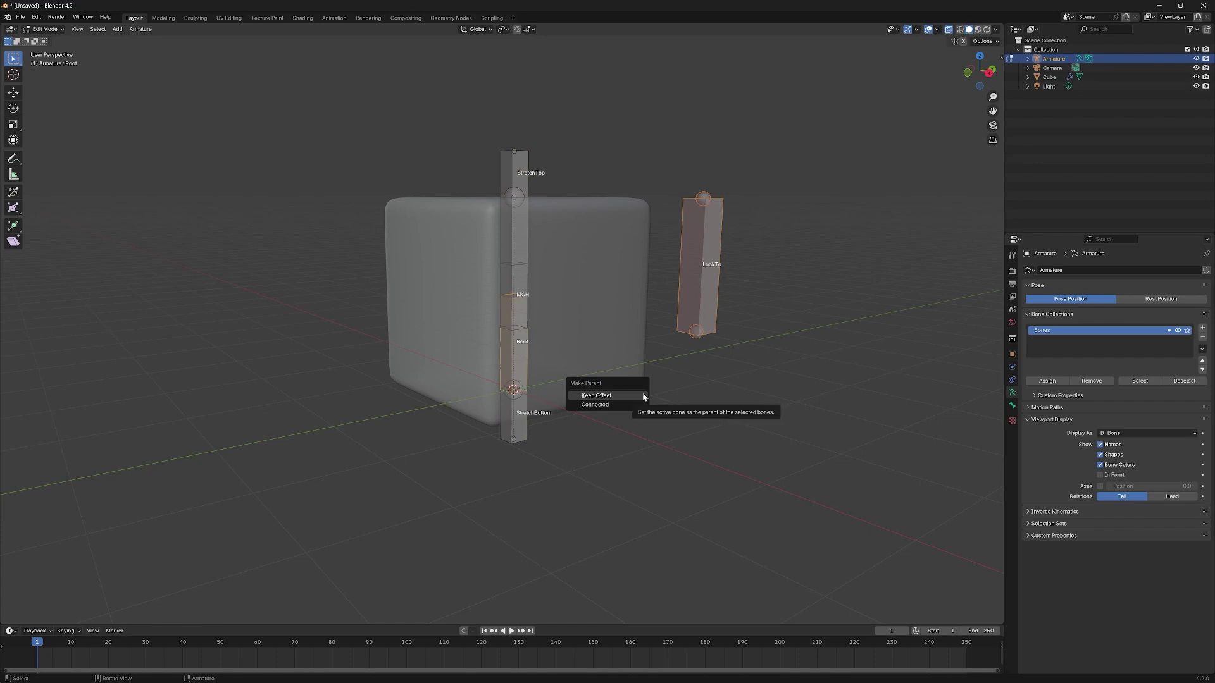
pyautogui.click(643, 394)
# Step: In Pose Mode, test Root by moving it along Z, scaling and rotating it, cancelling each transform
pyautogui.click(523, 351)
pyautogui.click(517, 357)
pyautogui.hotkey('ctrl', 'Tab')
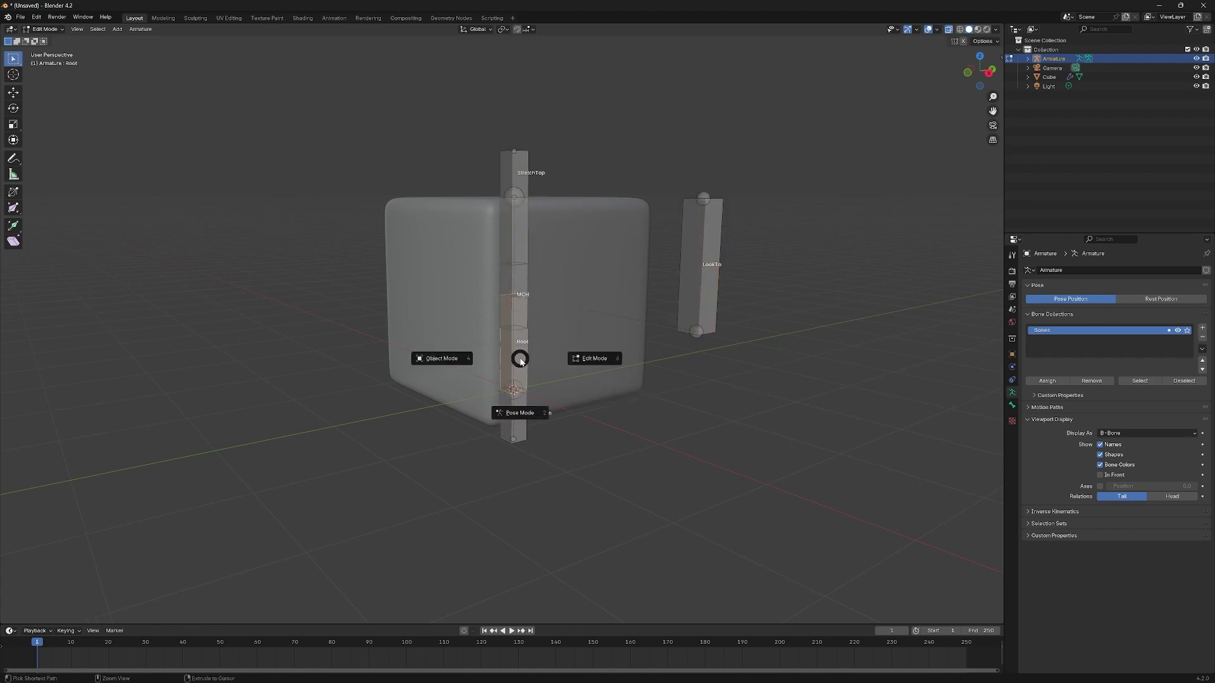
pyautogui.click(535, 411)
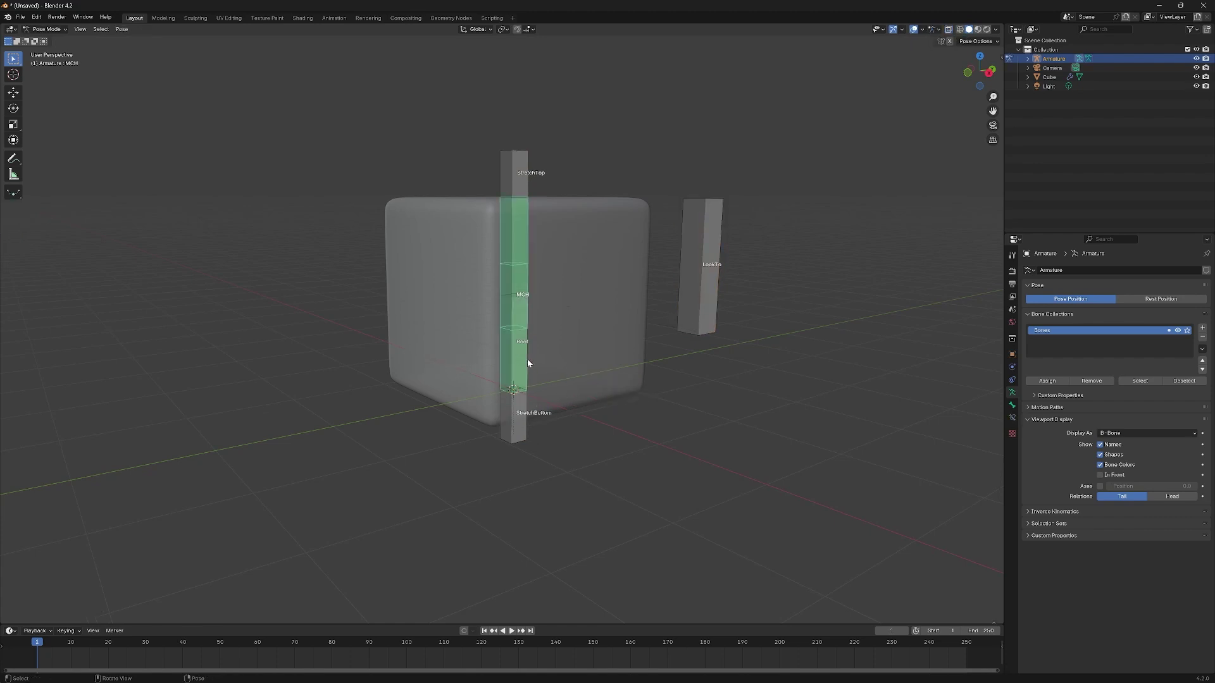
pyautogui.press('g')
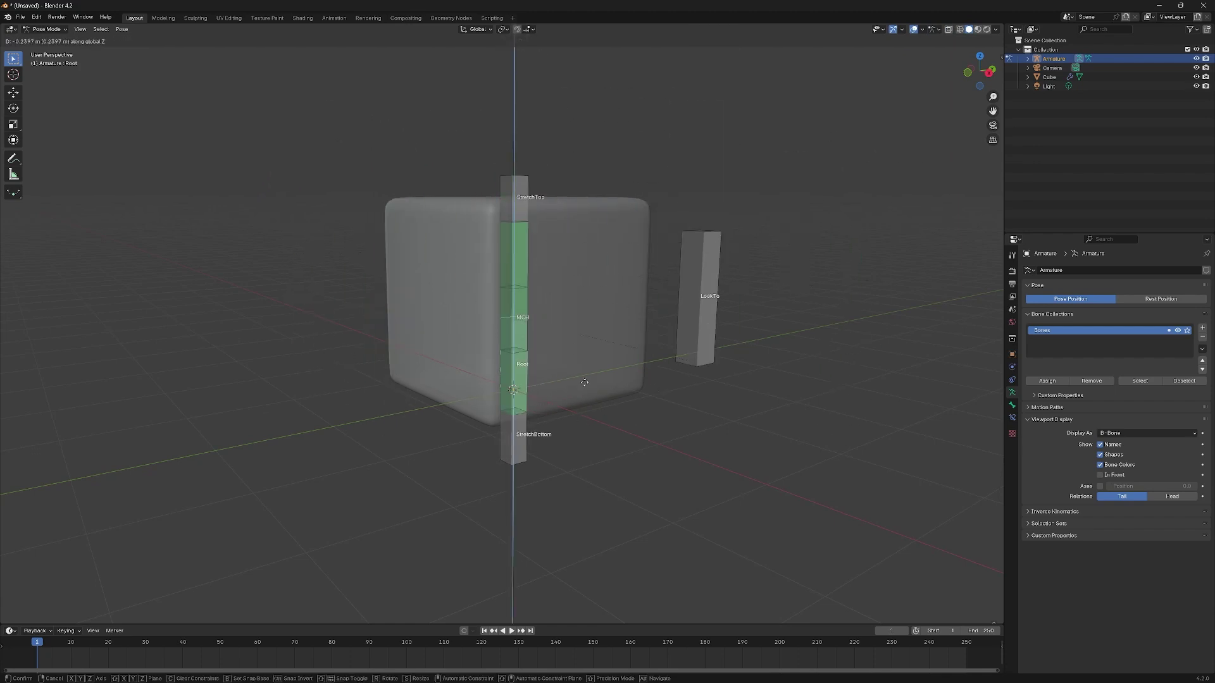
pyautogui.press('s')
pyautogui.press('r')
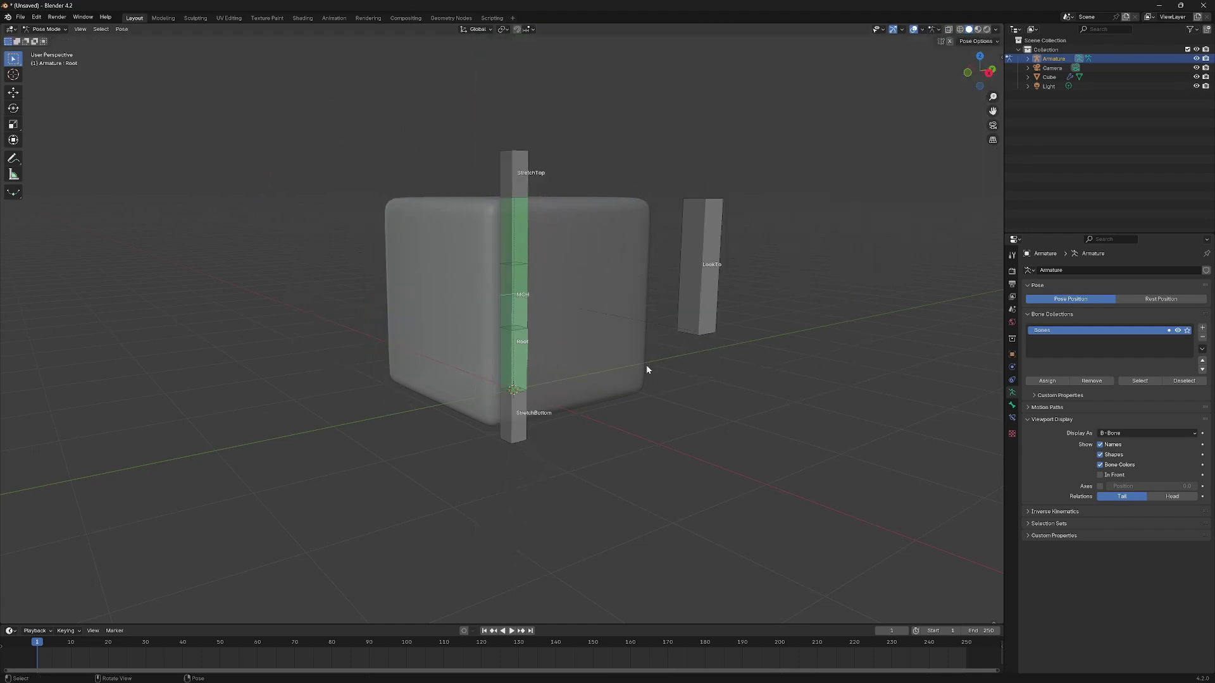
pyautogui.press('Escape')
pyautogui.moveTo(636, 434); pyautogui.dragTo(629, 310, button='middle')
pyautogui.moveTo(737, 378); pyautogui.dragTo(642, 345, button='middle')
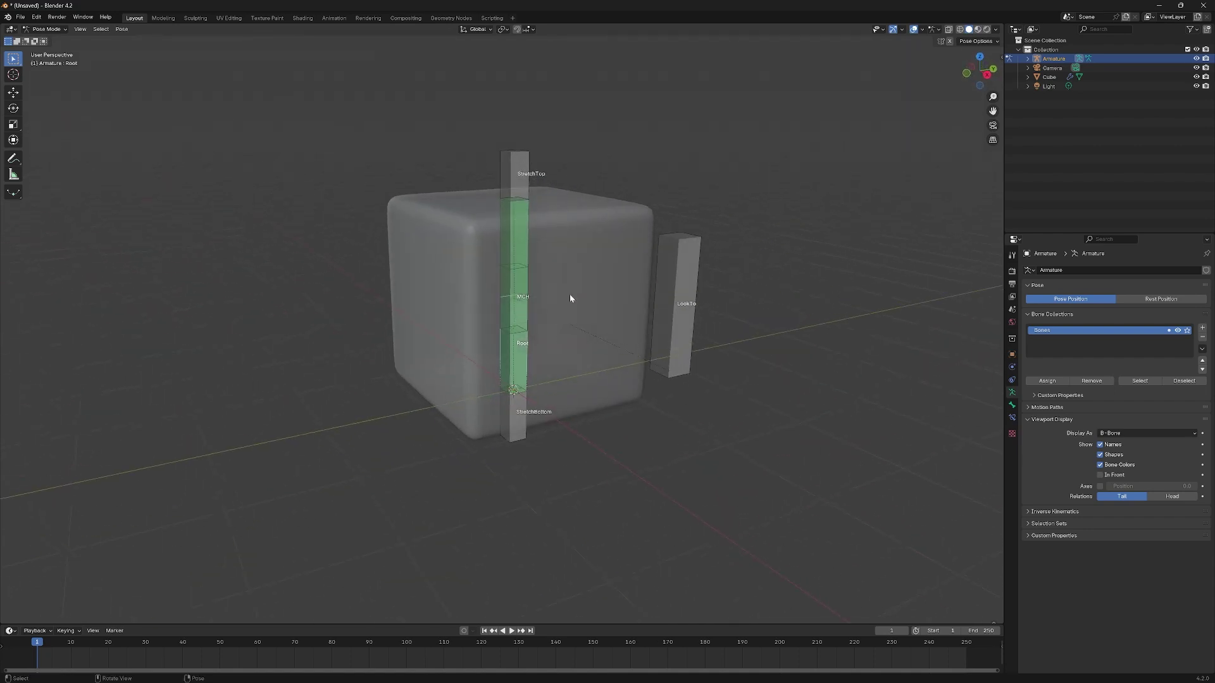
# Step: Select the cube together with the armature in Object Mode, and parent the cube to the MCH bone in Pose Mode with the Bone option
pyautogui.hotkey('ctrl', 'Tab')
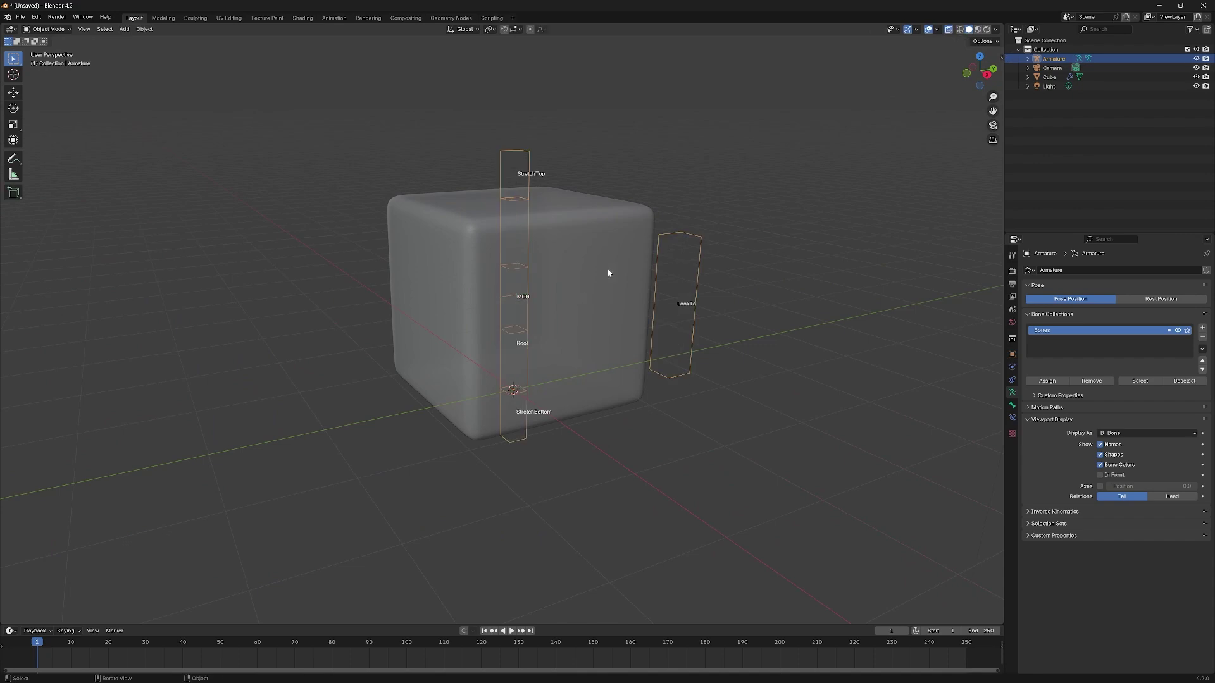
pyautogui.click(582, 364)
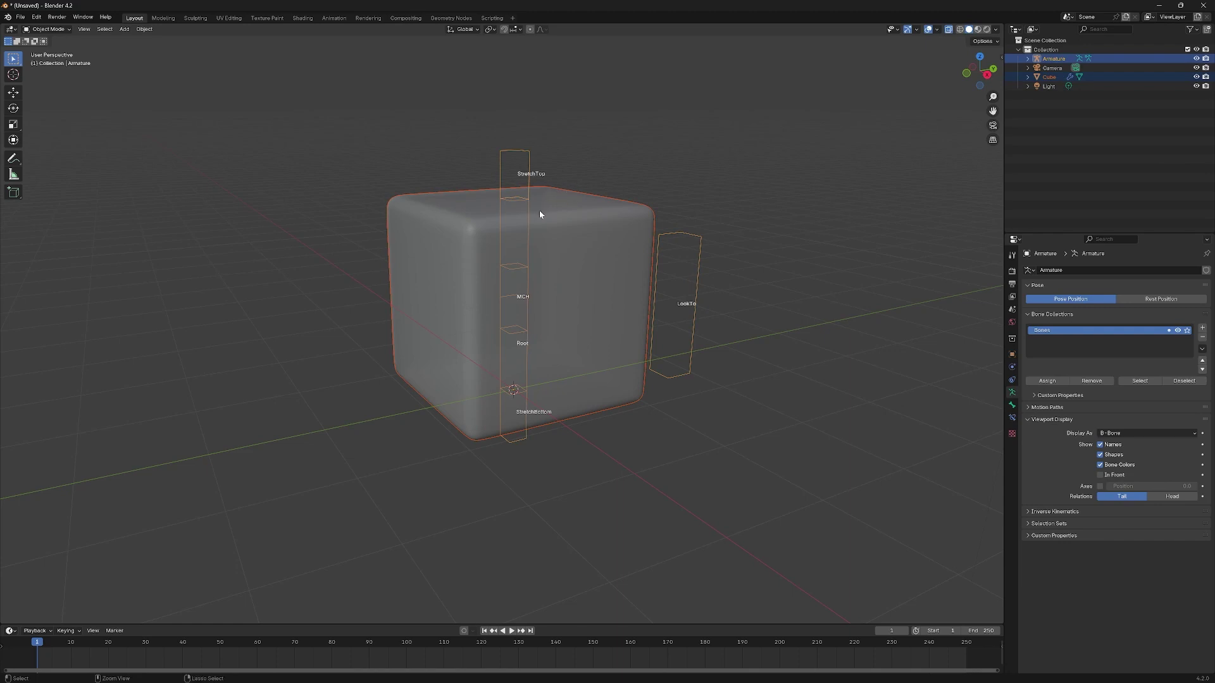
pyautogui.hotkey('ctrl', 'Tab')
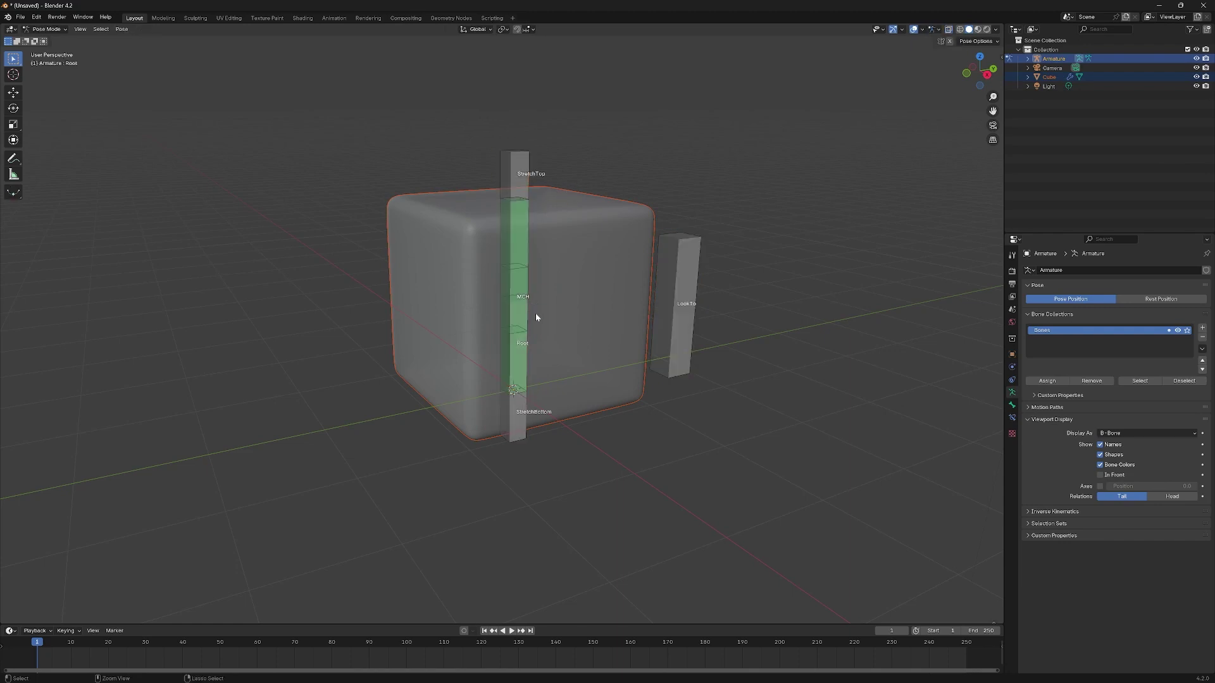
pyautogui.click(520, 220)
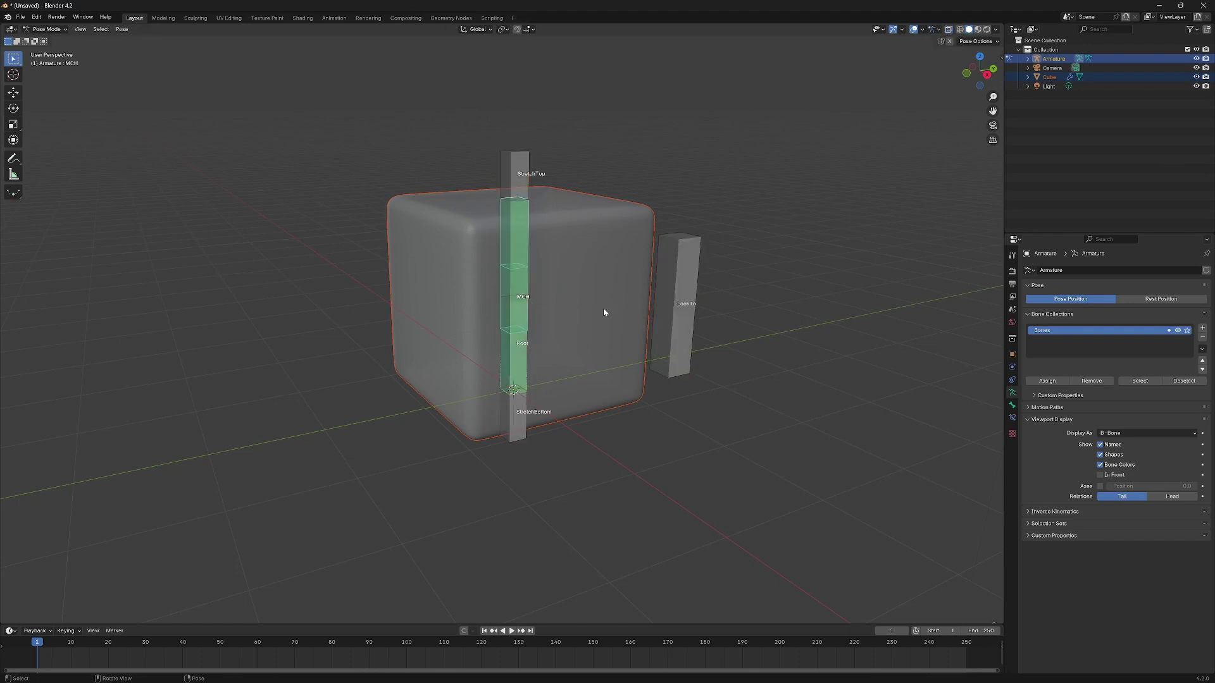
pyautogui.hotkey('ctrl', 'p')
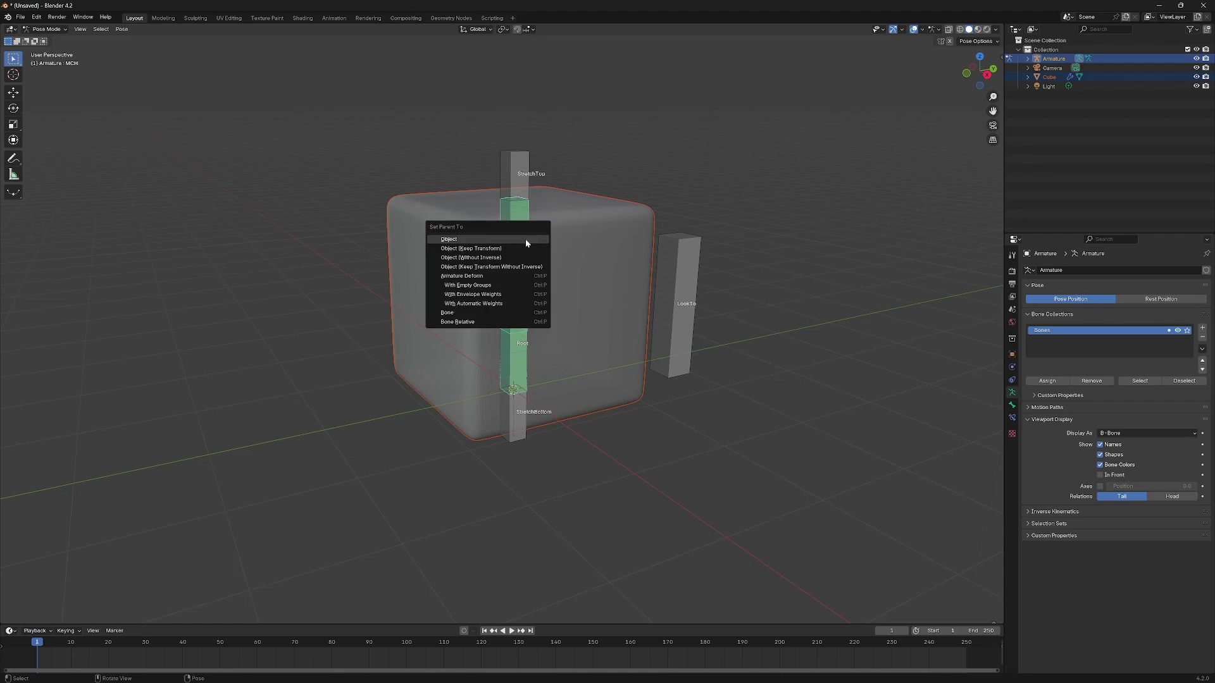
pyautogui.hotkey('ctrl', 'p')
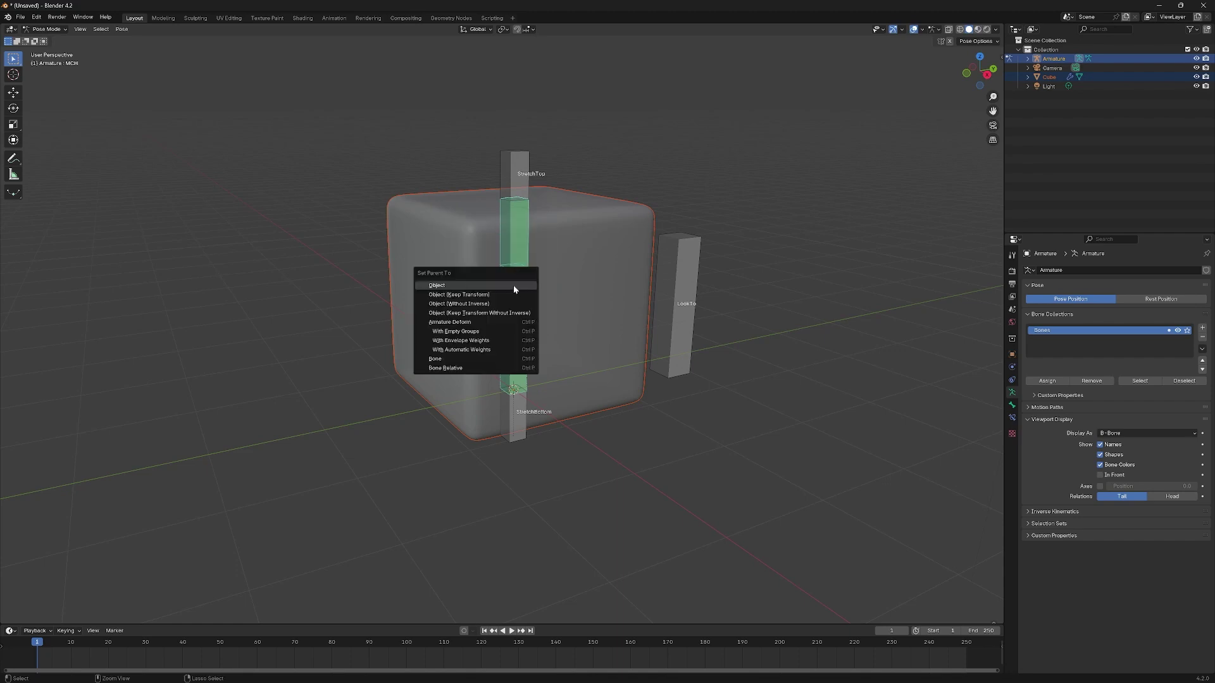
pyautogui.click(473, 359)
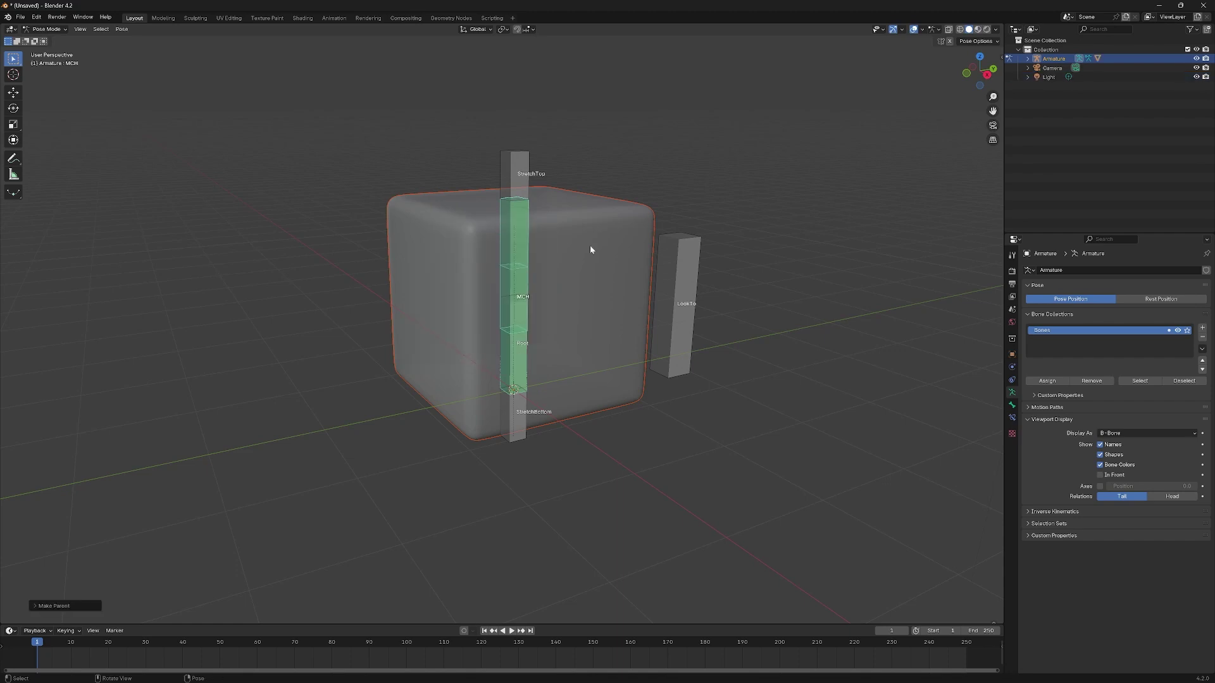
# Step: Test-move the StretchTop, LookTo and StretchBottom bones to check how the cube responds, cancelling each move
pyautogui.click(528, 196)
pyautogui.press('g')
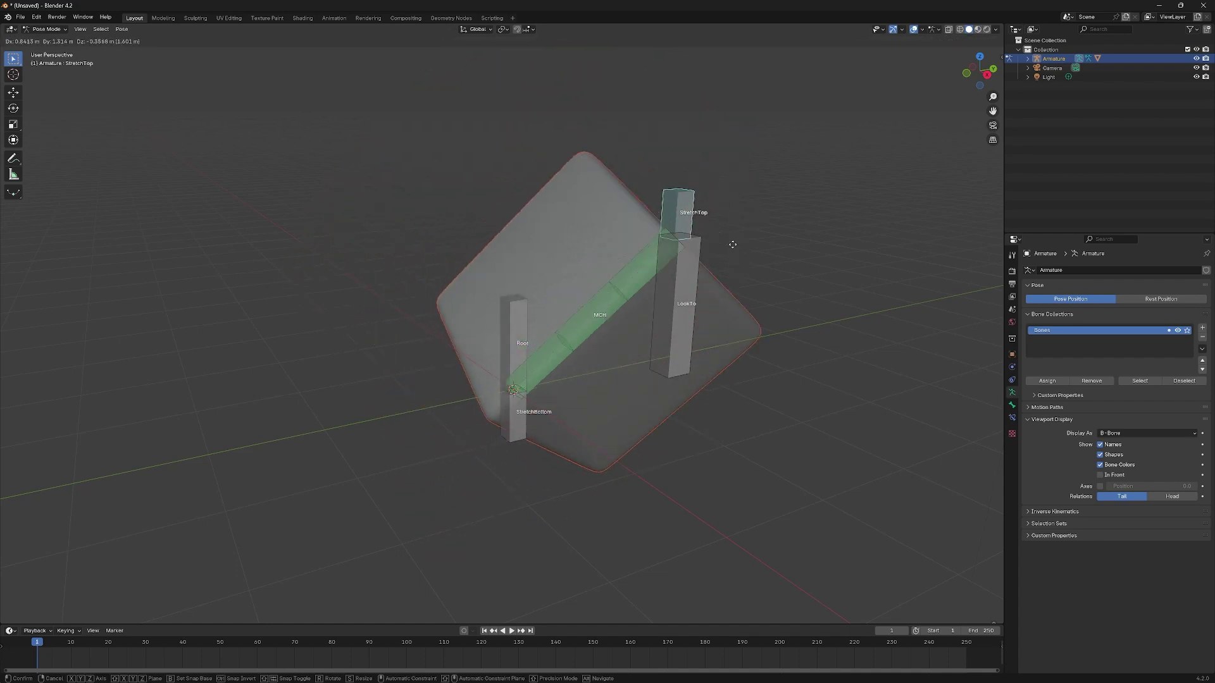
pyautogui.press('Escape')
pyautogui.click(682, 337)
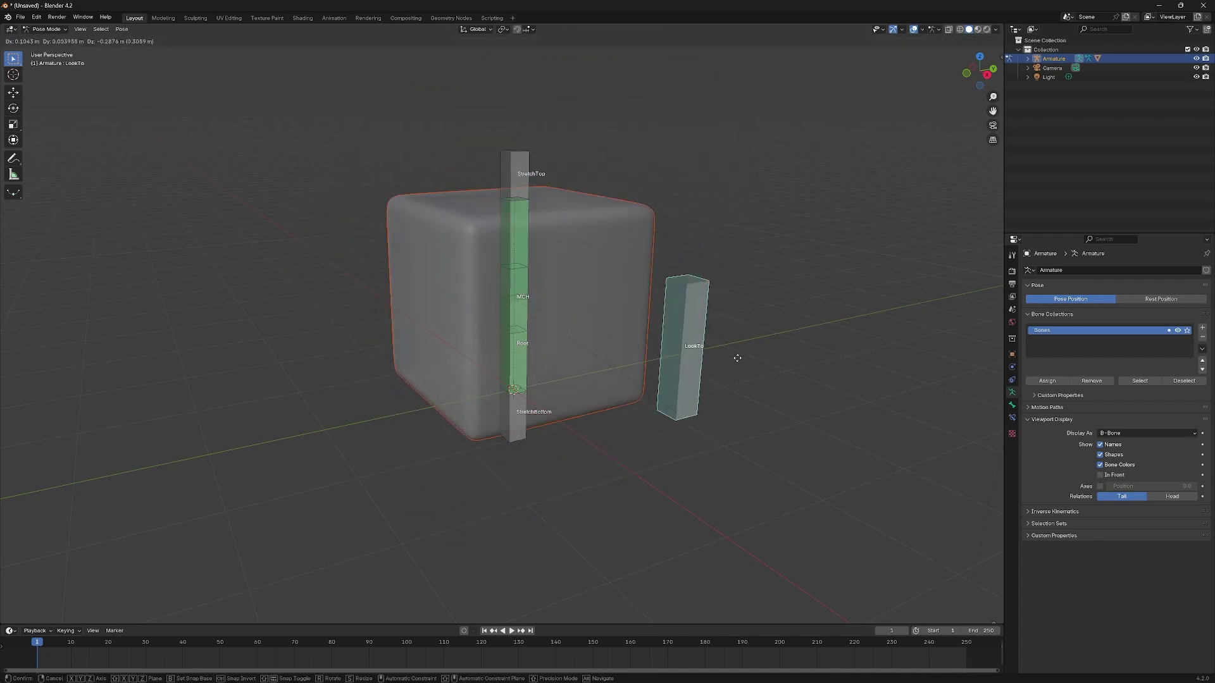
pyautogui.click(517, 443)
pyautogui.press('g')
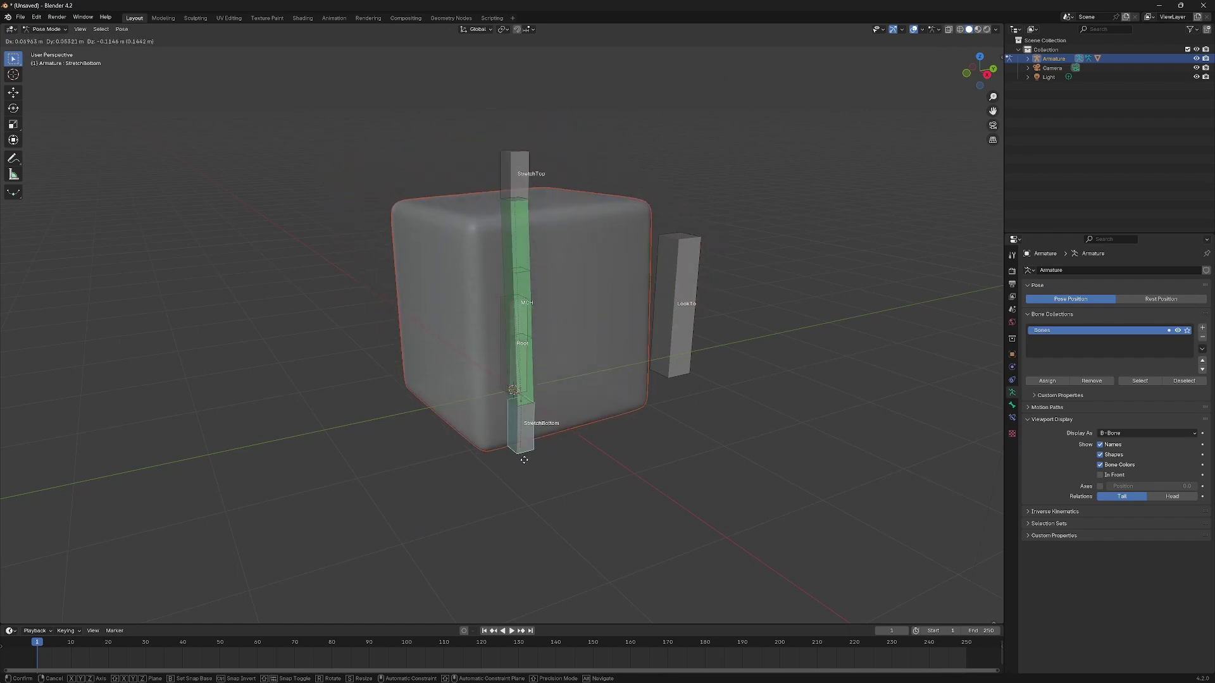
pyautogui.press('Escape')
# Step: Test the Root bone by moving and rotating it to check the whole rig follows, cancelling each transform
pyautogui.click(522, 343)
pyautogui.press('g')
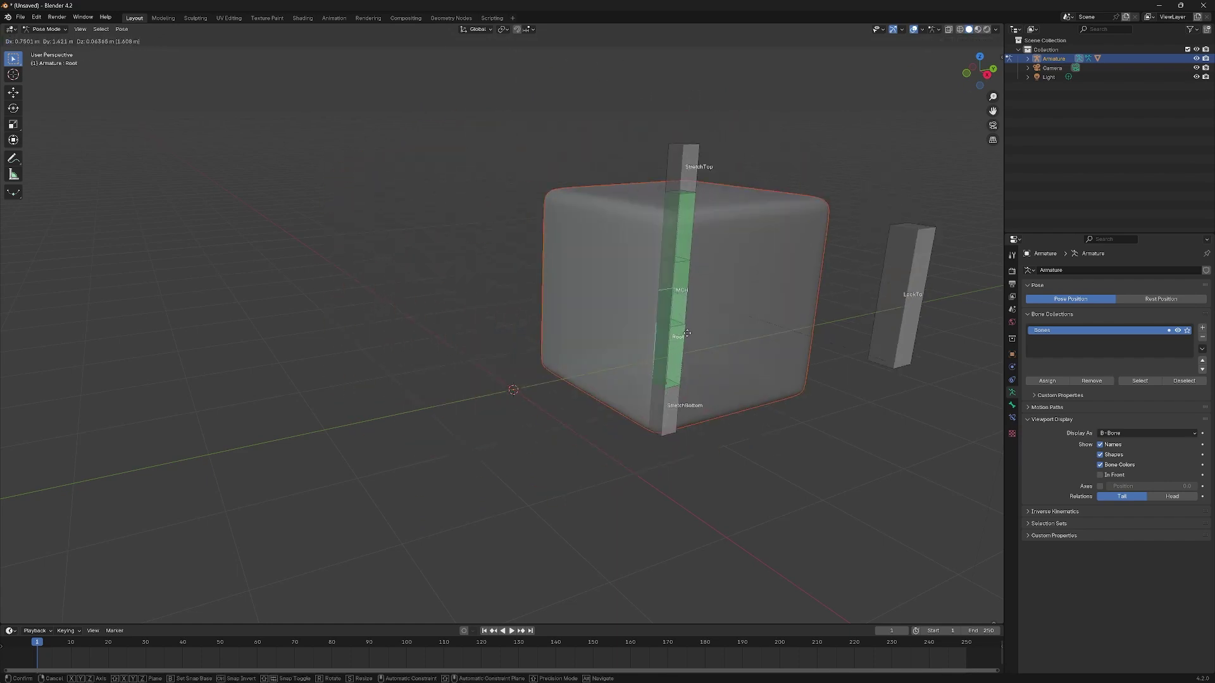
pyautogui.press('z')
pyautogui.rightClick(510, 315)
pyautogui.press('r')
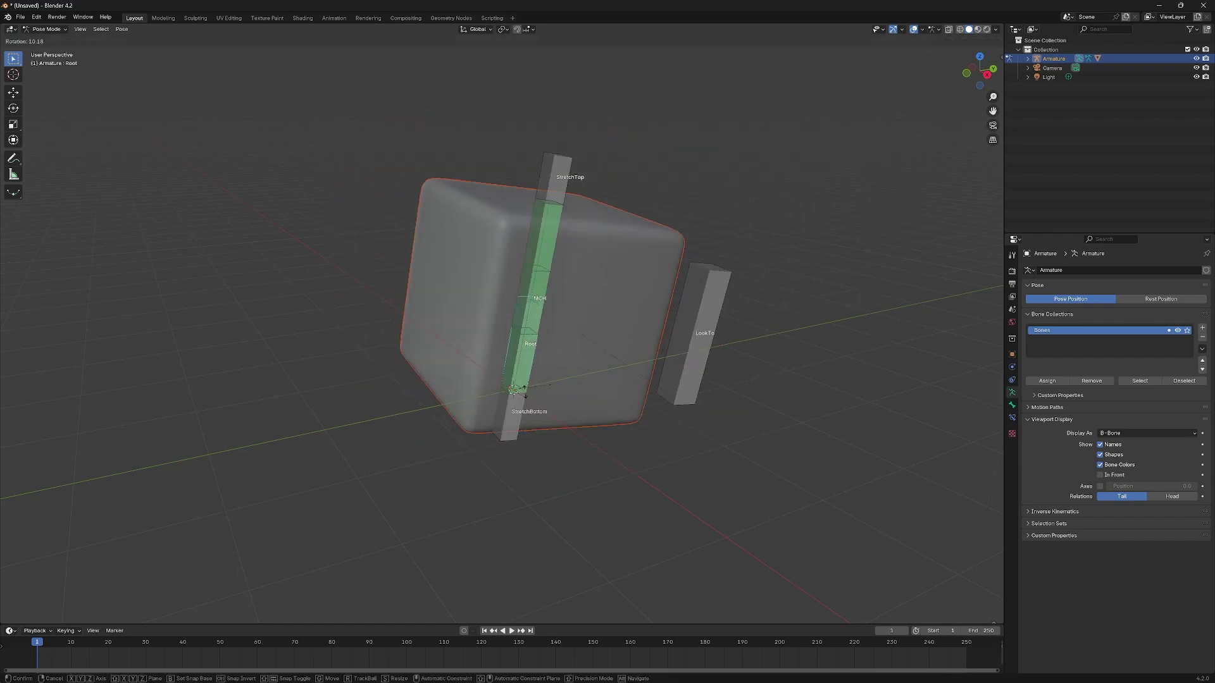
pyautogui.rightClick(625, 208)
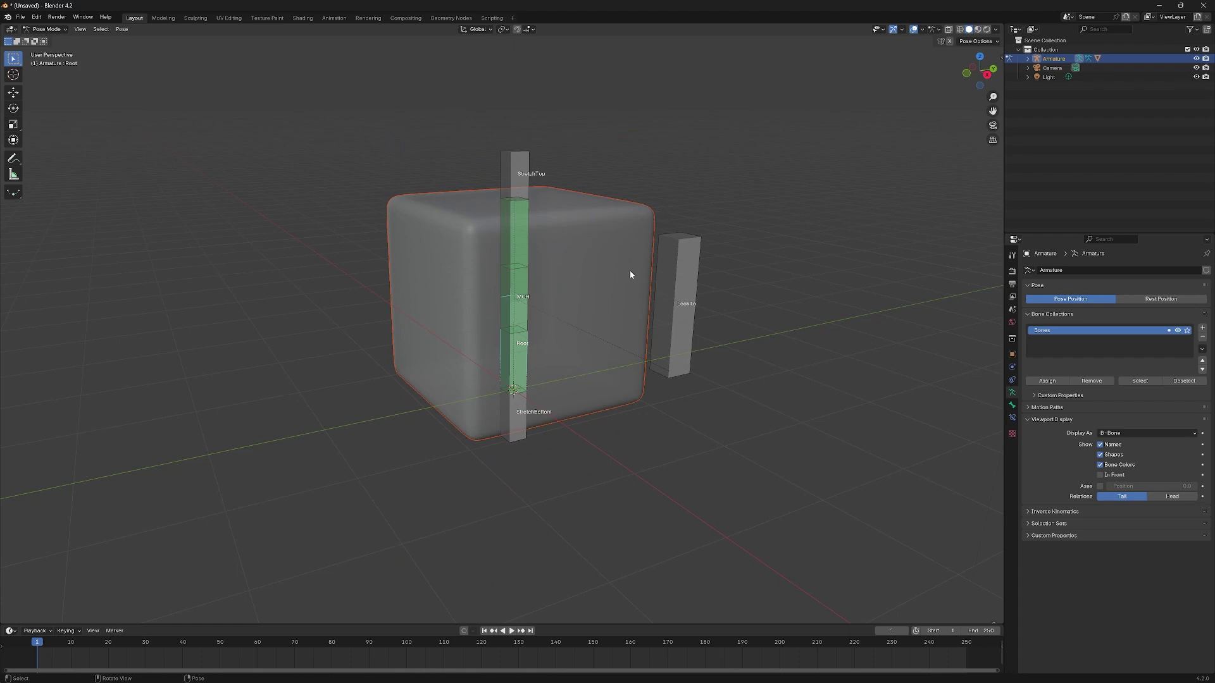
# Step: Switch from Pose Mode to Object Mode, select the cube and add a Simple Deform modifier to it
pyautogui.click(683, 292)
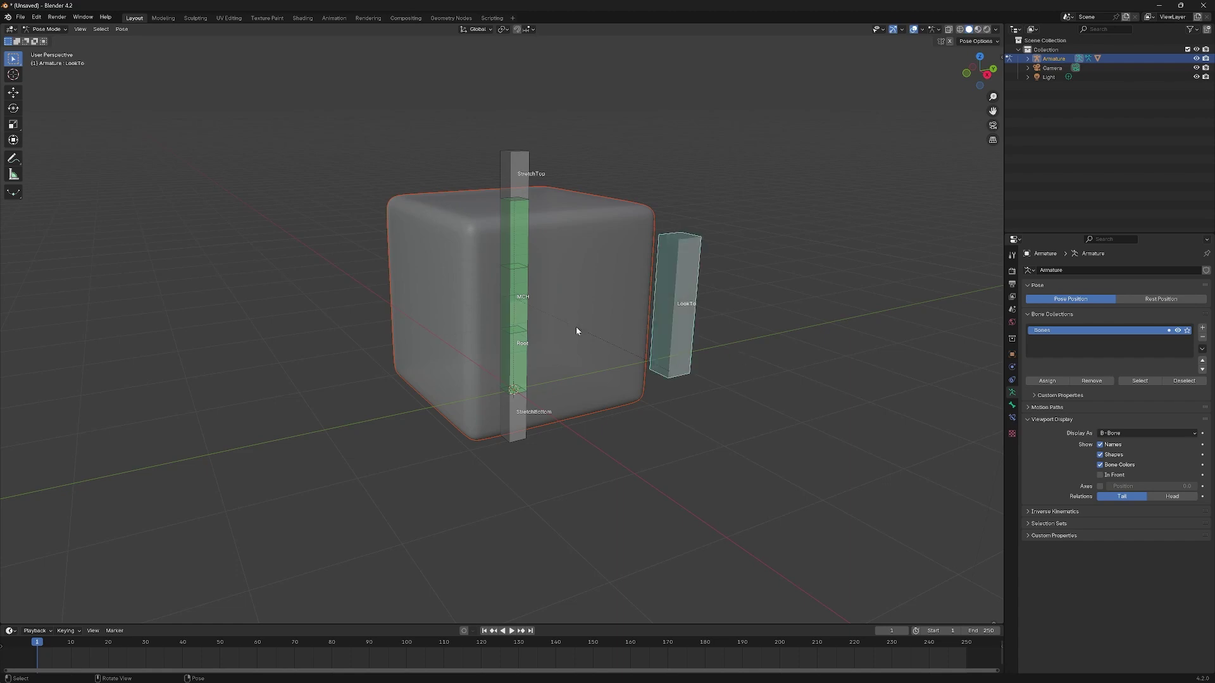
pyautogui.hotkey('ctrl', 'Tab')
pyautogui.click(587, 299)
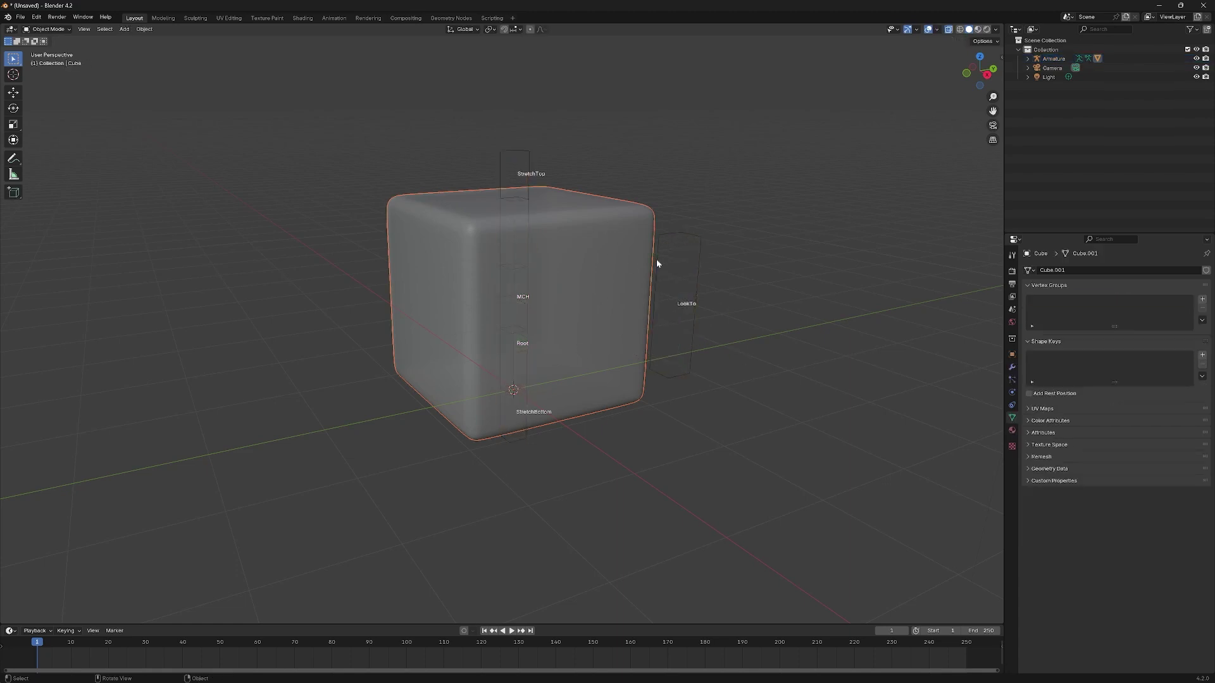
pyautogui.click(696, 301)
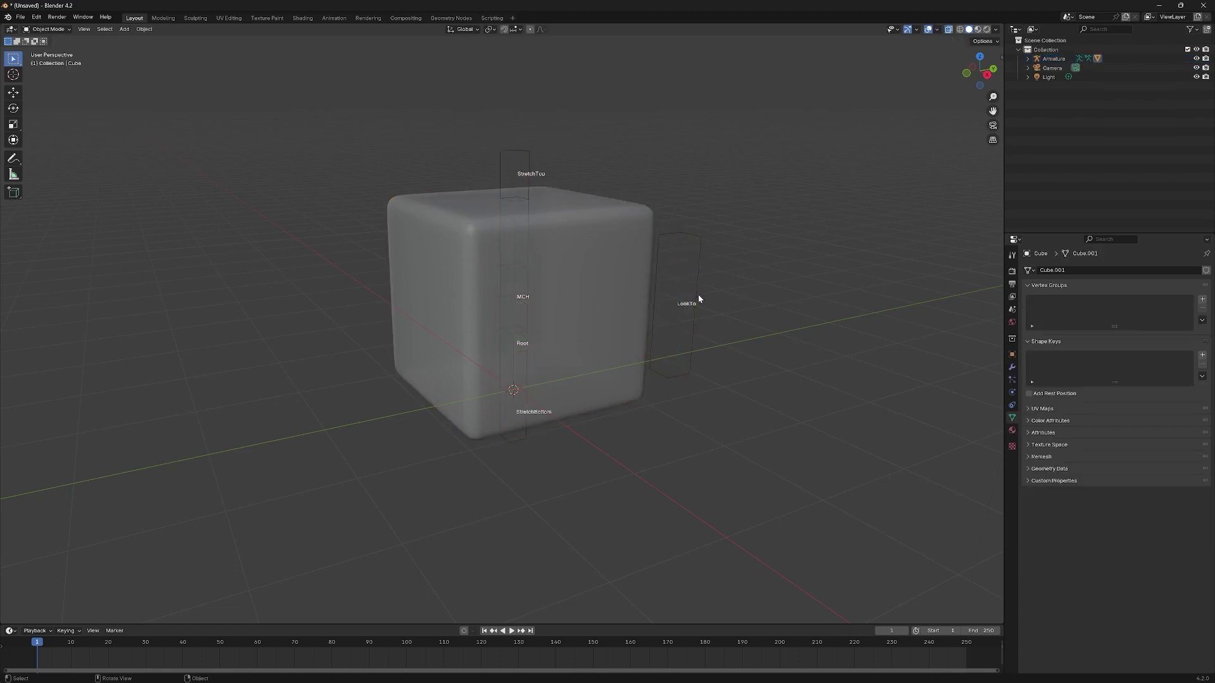
pyautogui.click(578, 217)
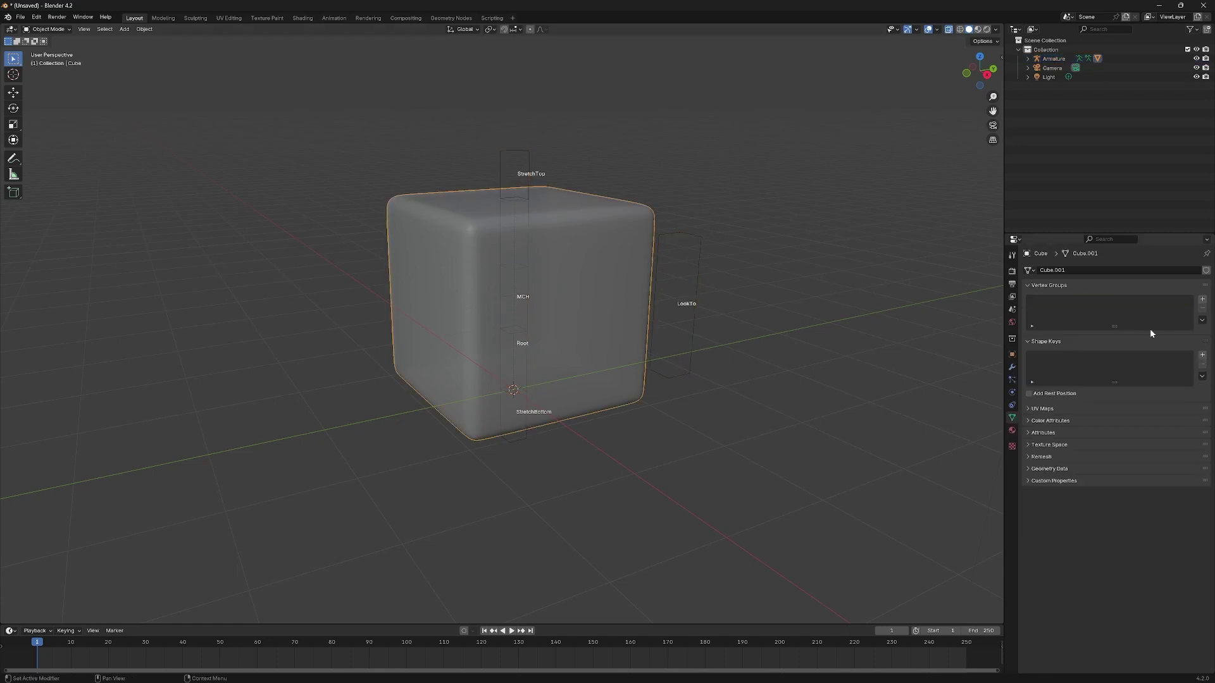
pyautogui.click(1012, 367)
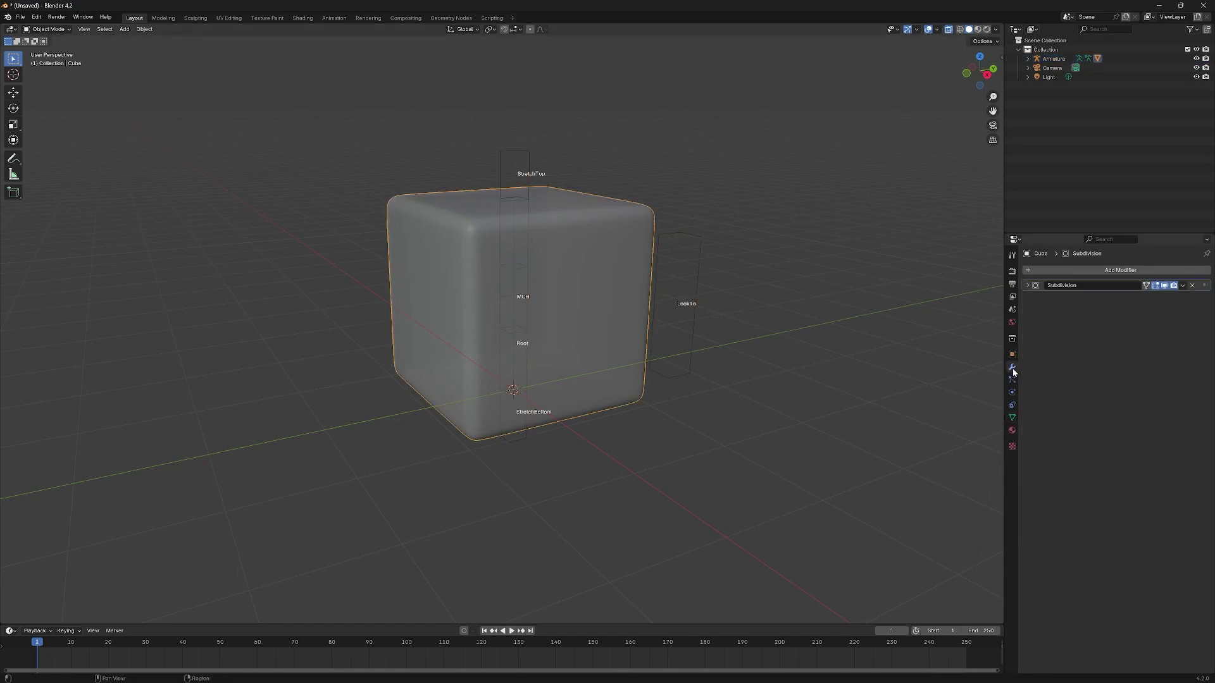
pyautogui.click(1096, 271)
pyautogui.click(1056, 271)
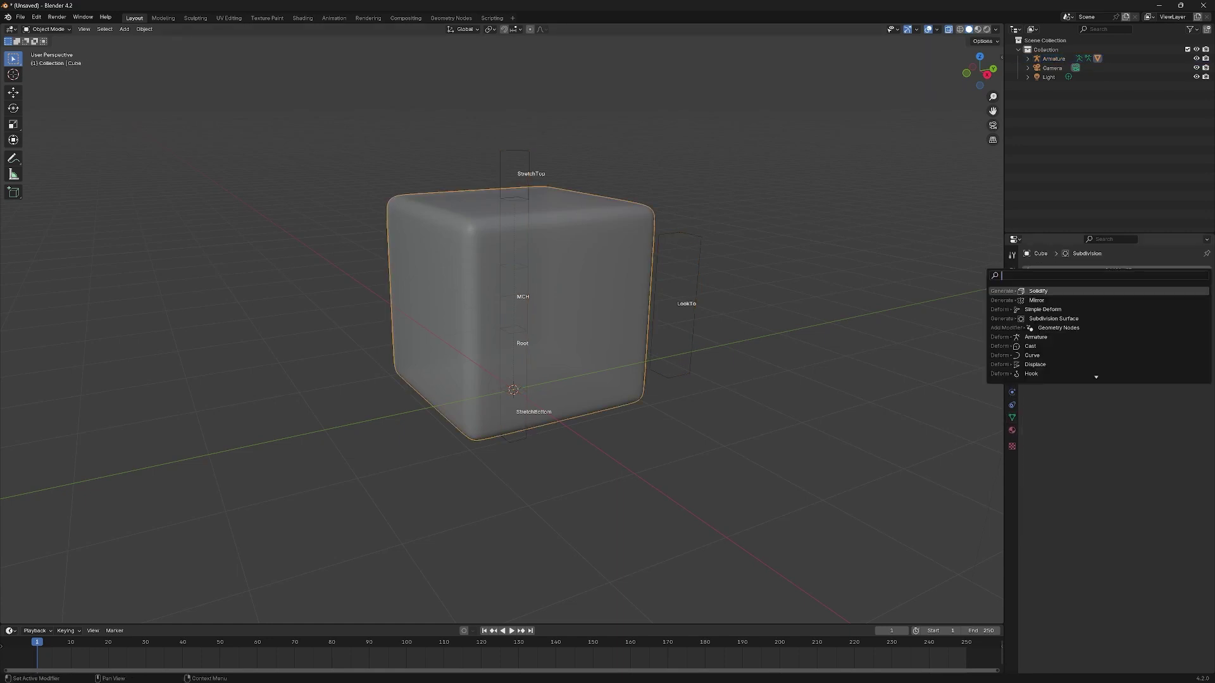
pyautogui.write('simp')
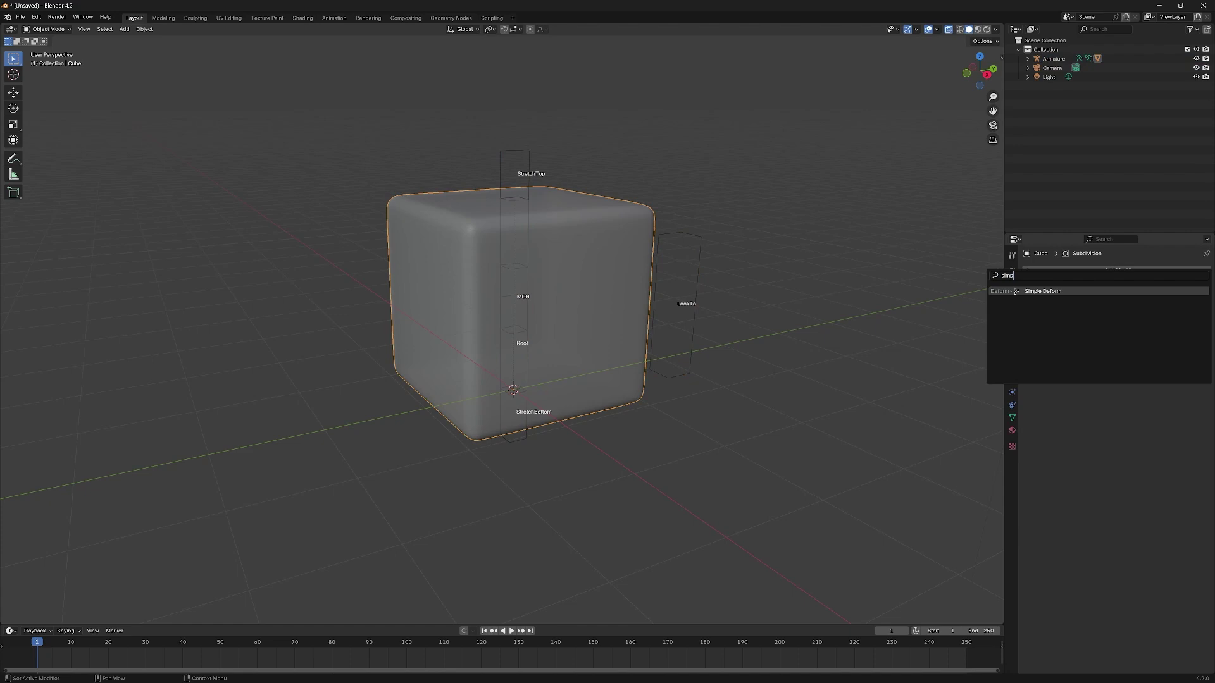
pyautogui.press('Return')
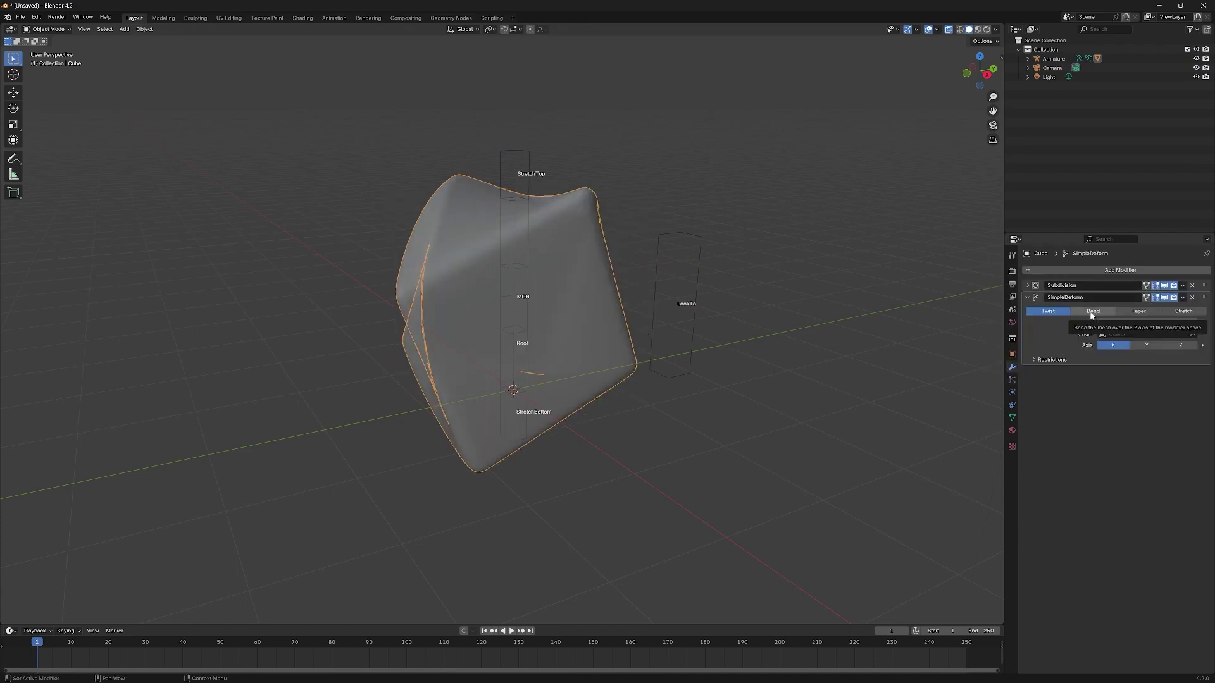
# Step: Set the Simple Deform modifier to Bend on the Y axis and try a bend angle of about -13°
pyautogui.click(1090, 313)
pyautogui.click(1147, 345)
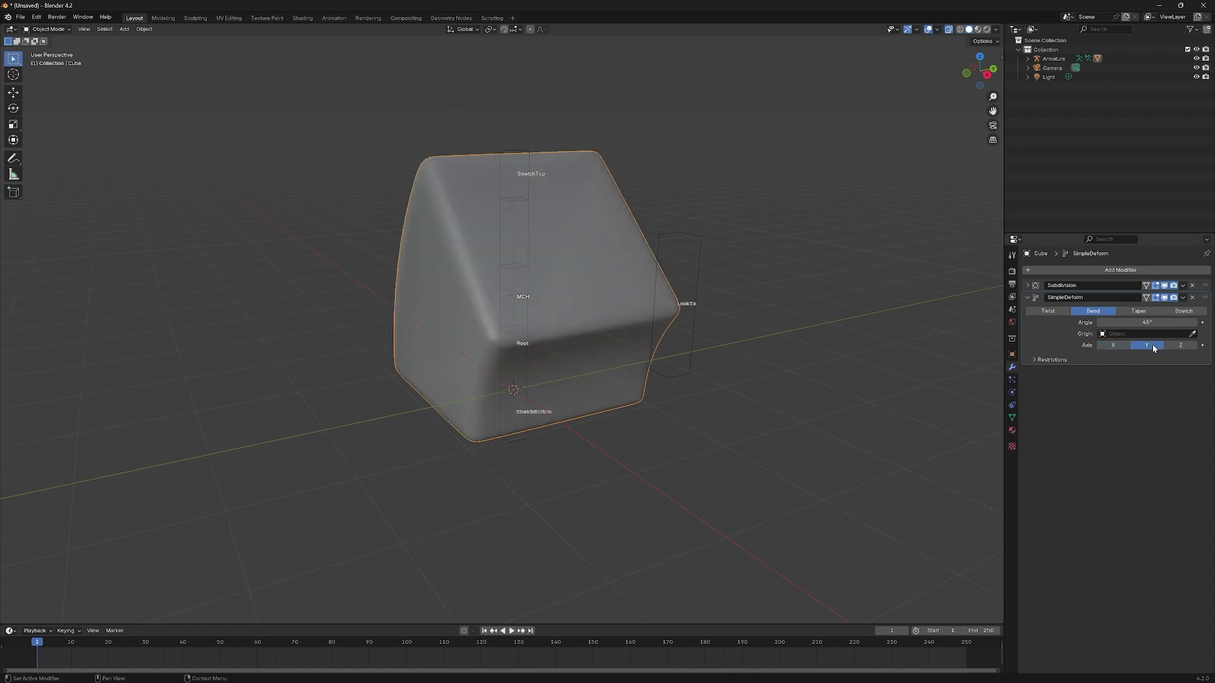
pyautogui.moveTo(924, 352); pyautogui.dragTo(480, 340, button='middle')
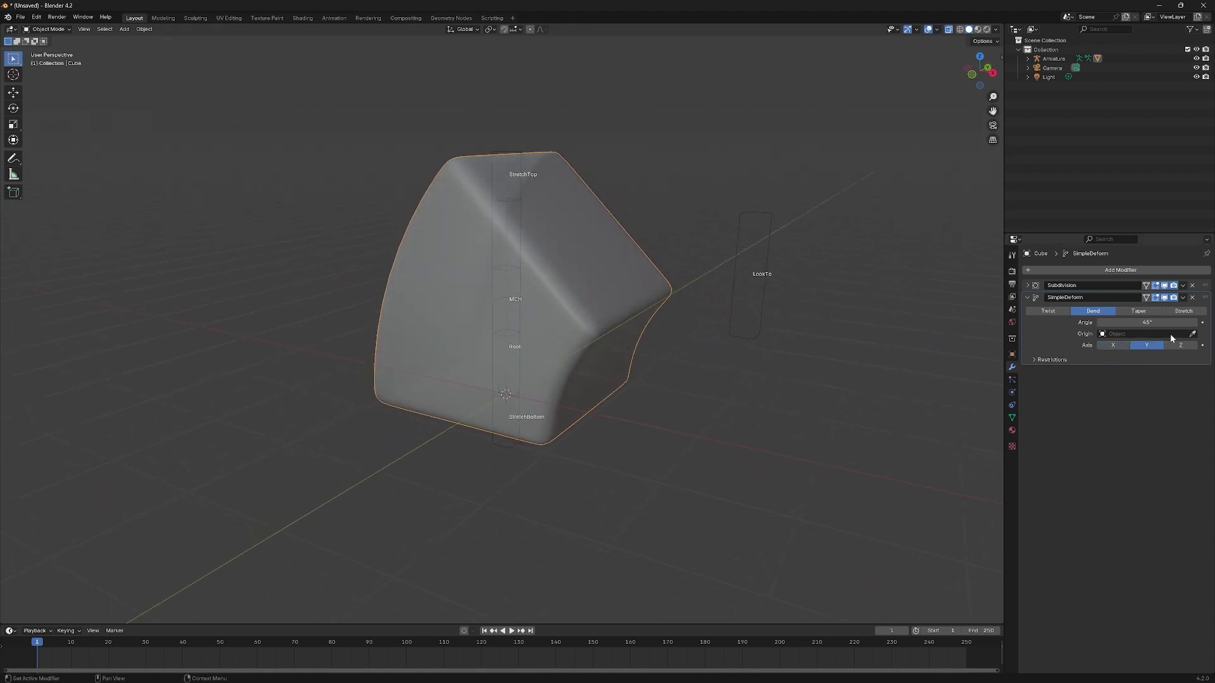
pyautogui.moveTo(1164, 322); pyautogui.dragTo(1132, 322)
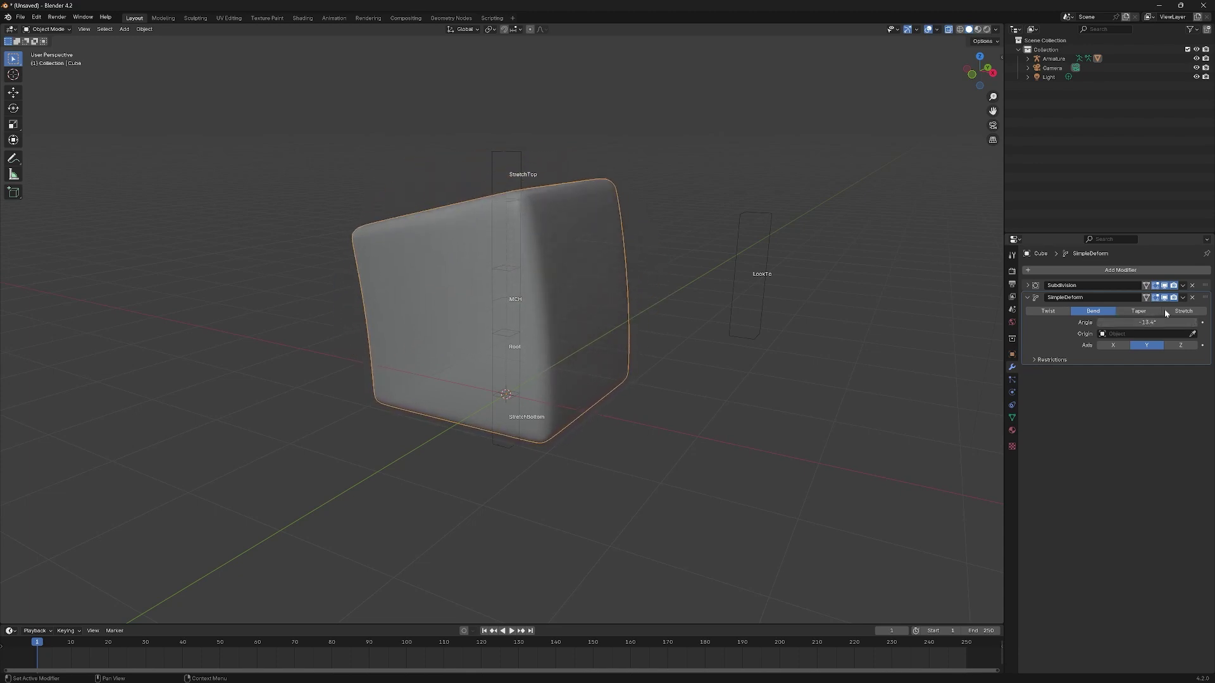
# Step: Duplicate the Bend modifier and set the copy to Twist on the Z axis
pyautogui.click(1182, 297)
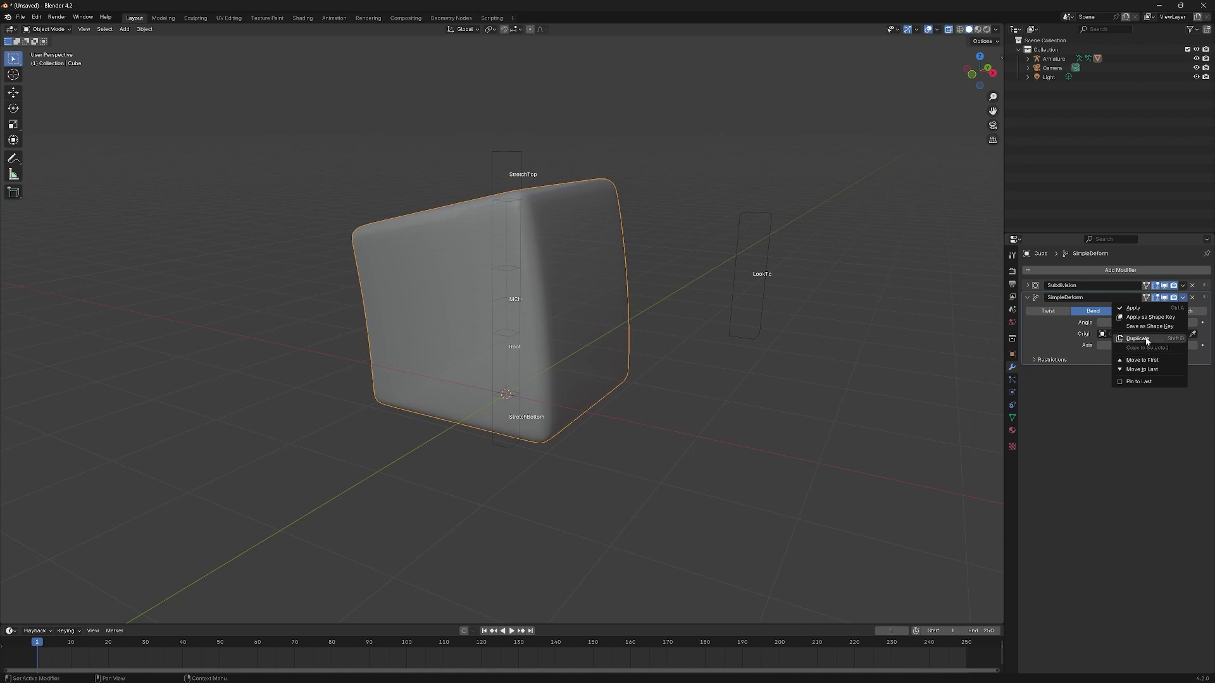
pyautogui.click(1138, 339)
pyautogui.click(1051, 385)
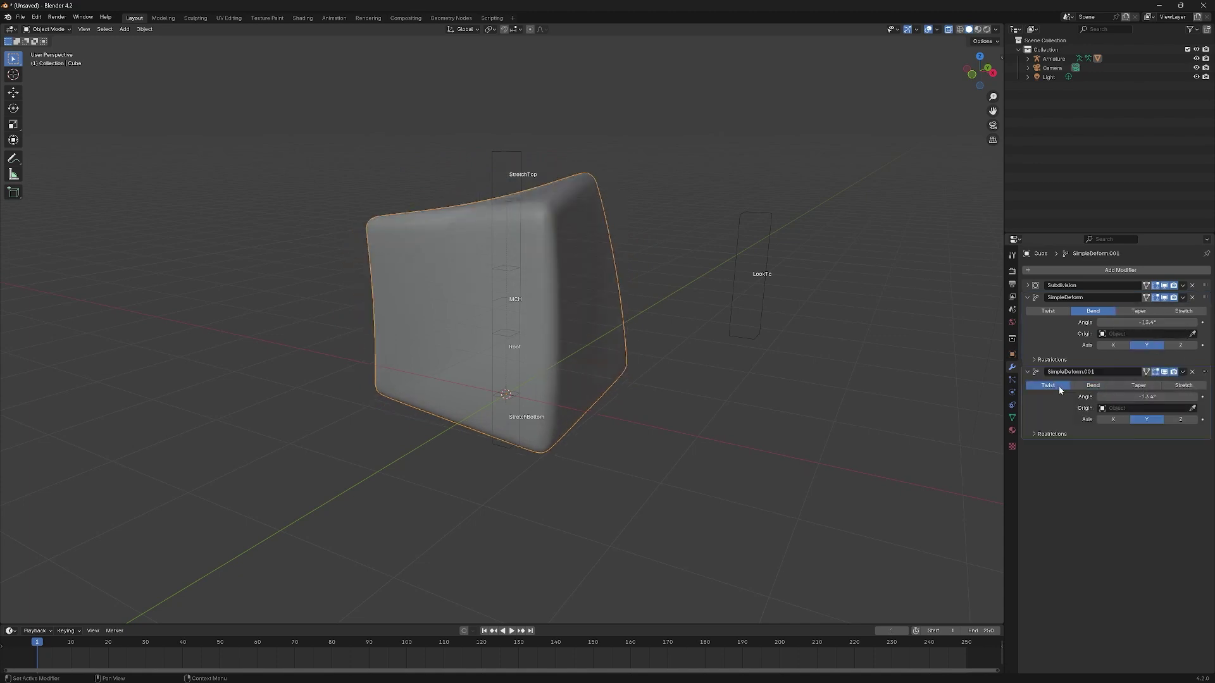
pyautogui.click(1180, 419)
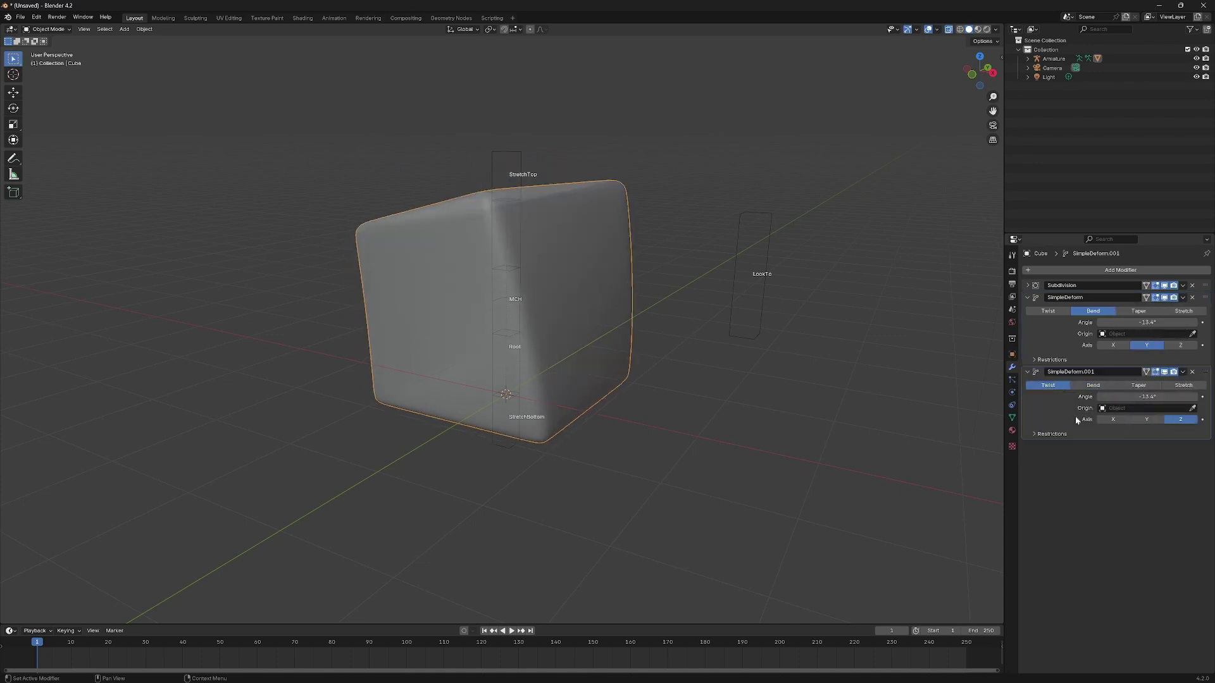
# Step: Try different deformations on the cube, ending with a twist angle of 0.2° and a bend angle of -22.5°
pyautogui.moveTo(536, 387); pyautogui.dragTo(499, 425, button='middle')
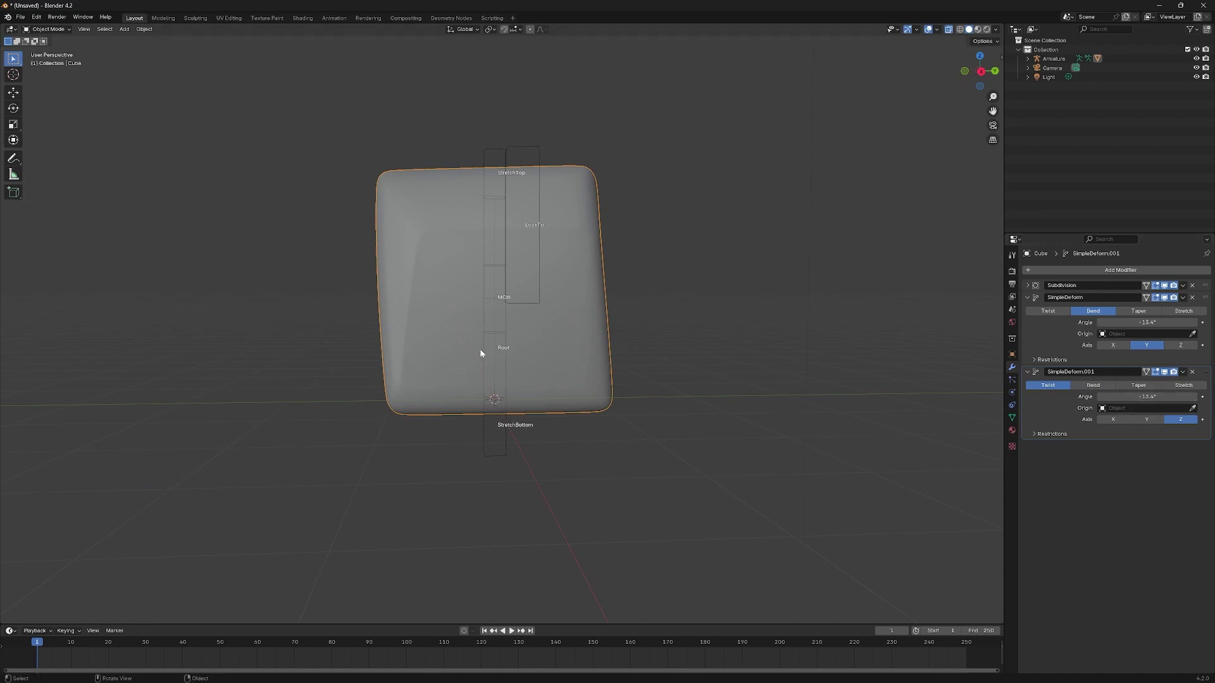
pyautogui.moveTo(483, 347); pyautogui.dragTo(567, 303, button='middle')
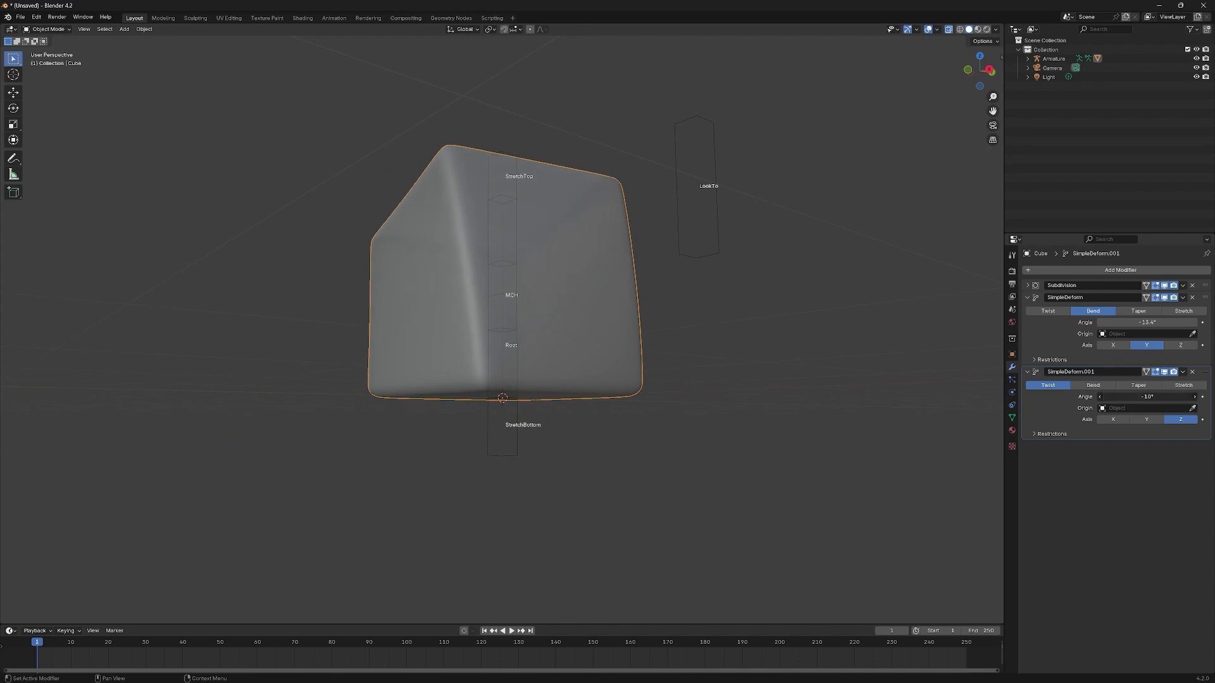
pyautogui.moveTo(1147, 397)
pyautogui.mouseDown()
pyautogui.moveTo(1106, 396)
pyautogui.moveTo(1167, 397)
pyautogui.mouseUp()
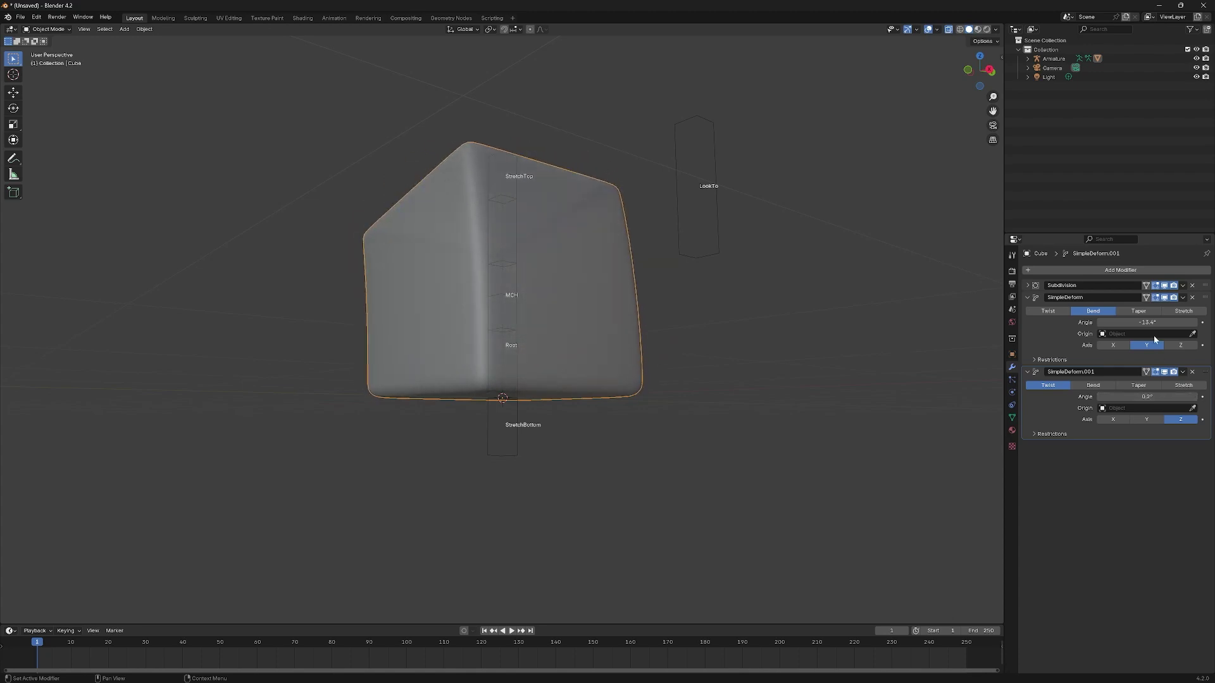
pyautogui.moveTo(1124, 322)
pyautogui.mouseDown()
pyautogui.moveTo(1180, 322)
pyautogui.moveTo(1104, 322)
pyautogui.moveTo(1173, 322)
pyautogui.moveTo(1104, 322)
pyautogui.moveTo(1133, 323)
pyautogui.moveTo(1119, 322)
pyautogui.mouseUp()
# Step: Move the cube's entire mesh down along Z in Edit Mode and test the bend angle with the shifted origin
pyautogui.press('Tab')
pyautogui.press('a')
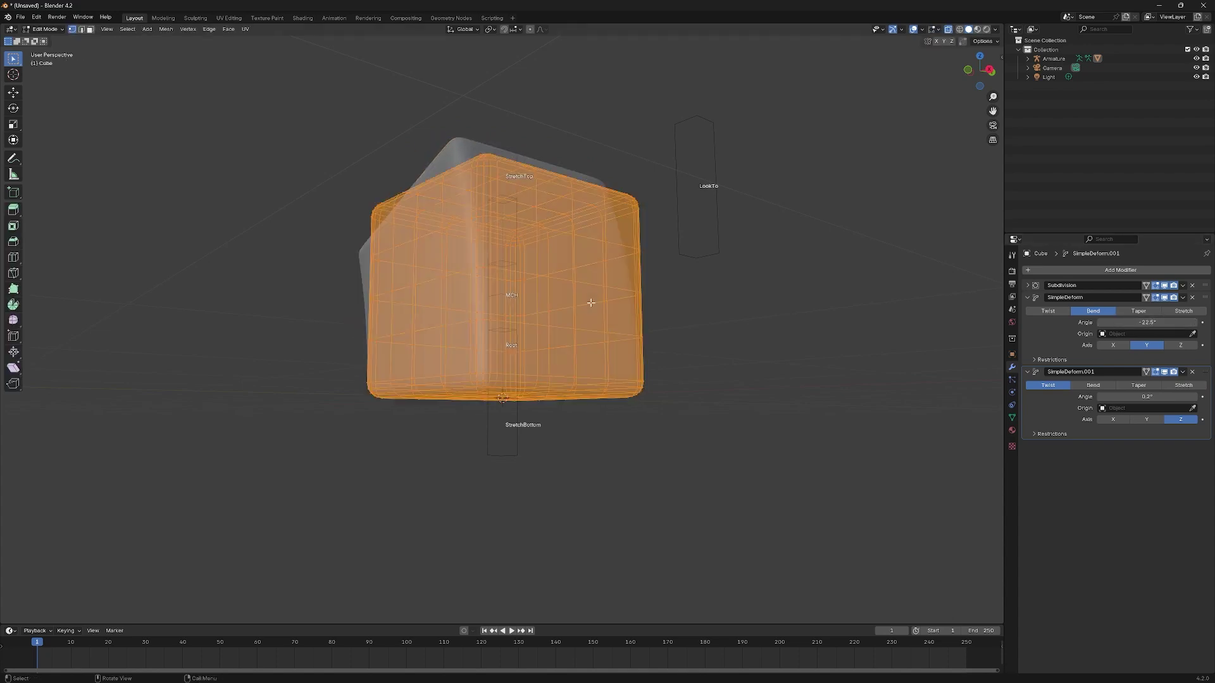
pyautogui.press('g')
pyautogui.press('z')
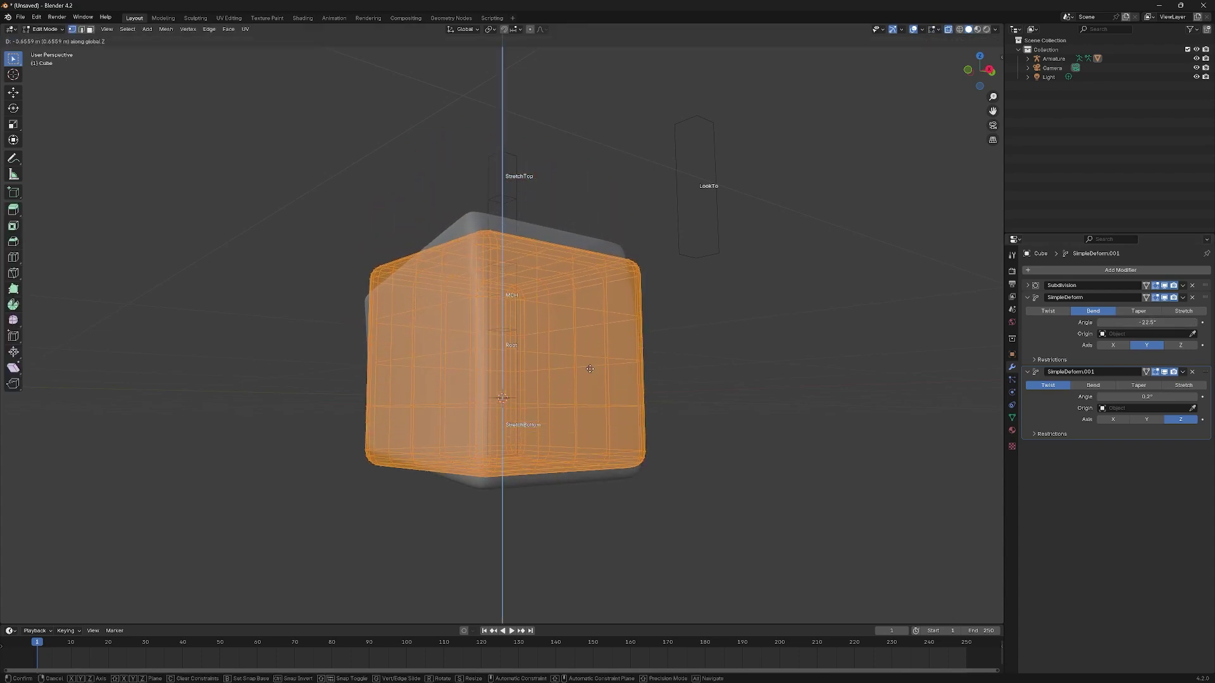
pyautogui.click(604, 391)
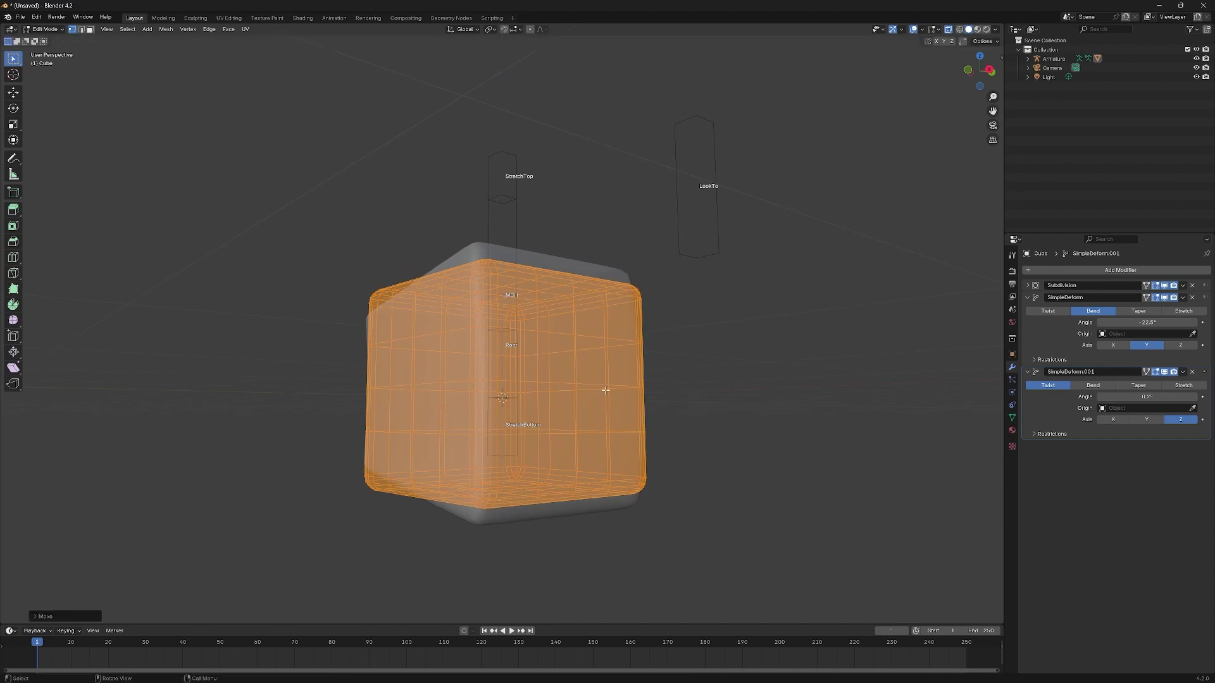
pyautogui.press('Tab')
pyautogui.moveTo(396, 352); pyautogui.dragTo(484, 353, button='middle')
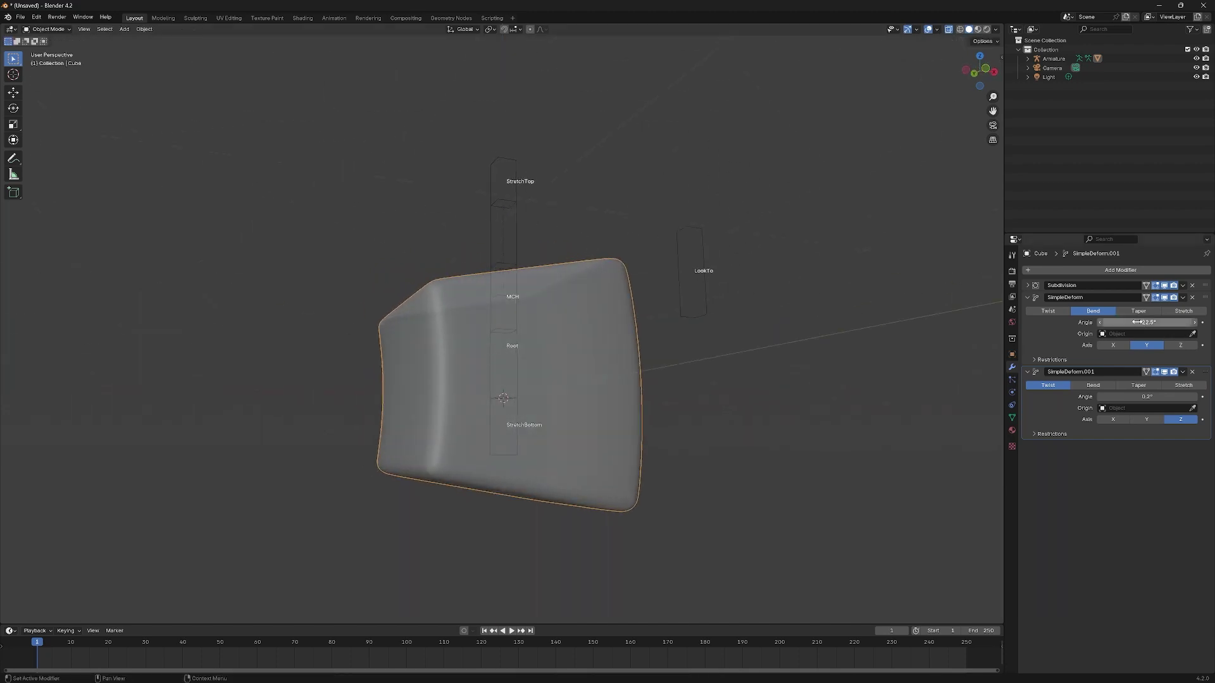
pyautogui.moveTo(1147, 322)
pyautogui.mouseDown()
pyautogui.moveTo(1161, 322)
pyautogui.moveTo(1107, 322)
pyautogui.moveTo(1196, 322)
pyautogui.moveTo(1076, 322)
pyautogui.moveTo(1139, 322)
pyautogui.mouseUp()
# Step: Undo the downward move of the cube's mesh and return to Object Mode
pyautogui.press('Tab')
pyautogui.moveTo(582, 373); pyautogui.dragTo(677, 388, button='middle')
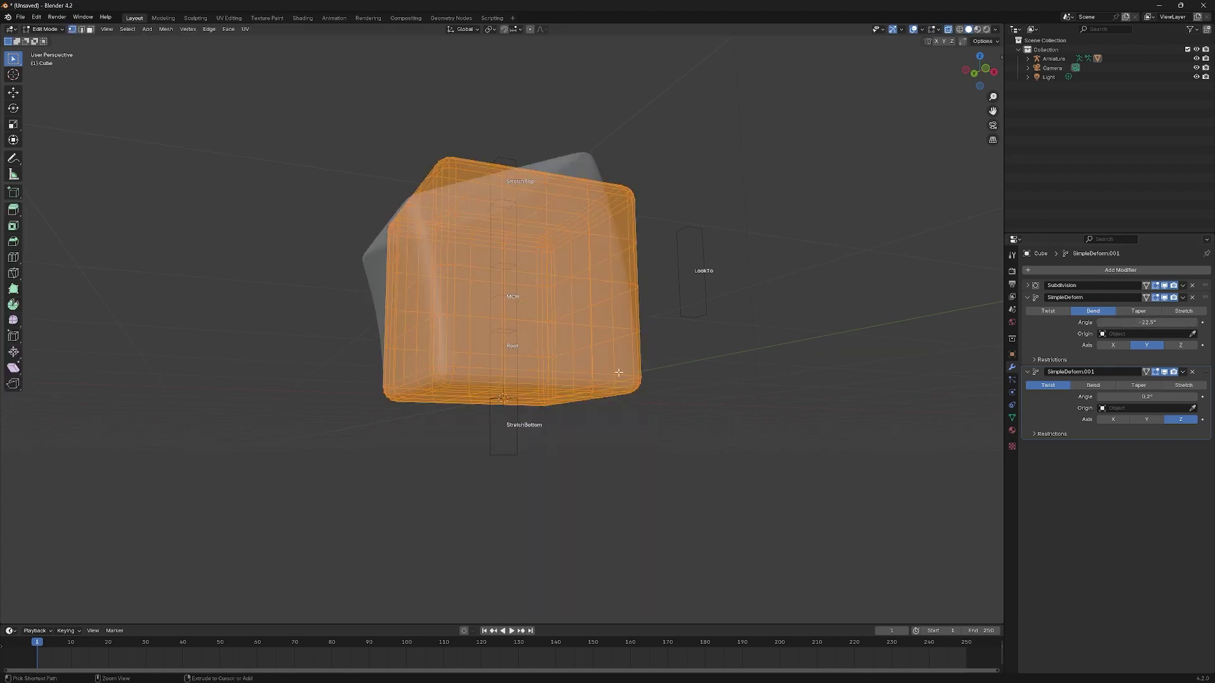
pyautogui.press('Tab')
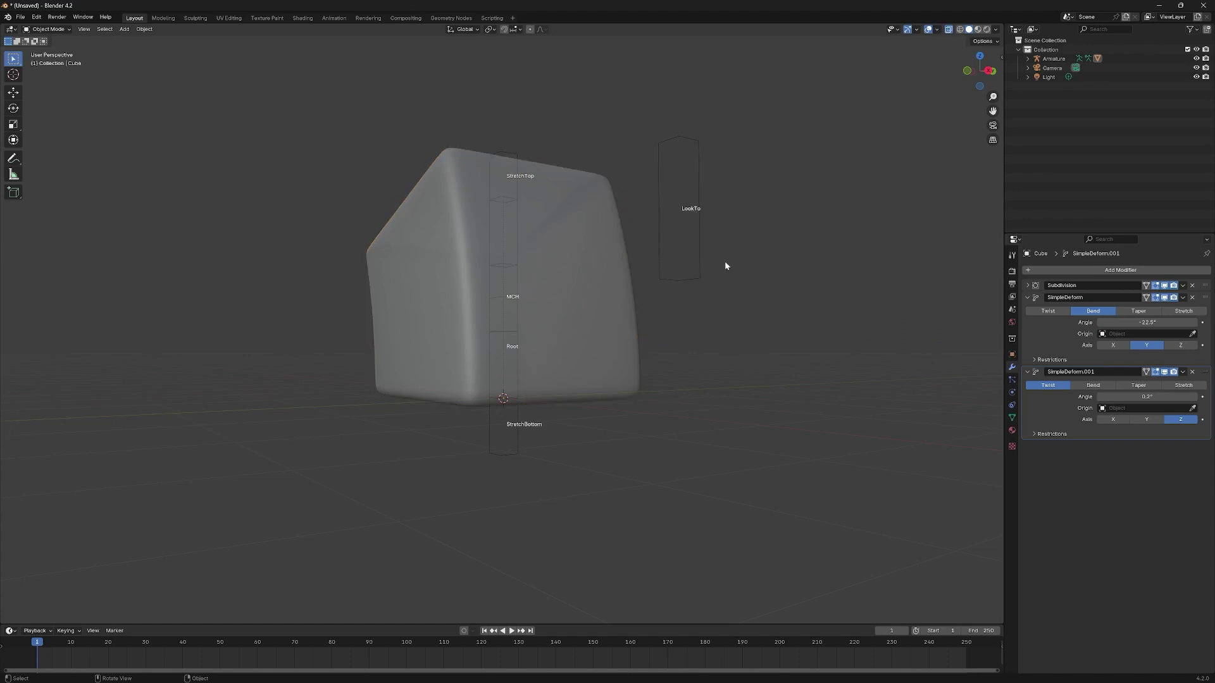
# Step: Keep the second Simple Deform modifier on Twist and set both the twist and bend angles to 0°
pyautogui.moveTo(780, 304); pyautogui.dragTo(817, 323, button='middle')
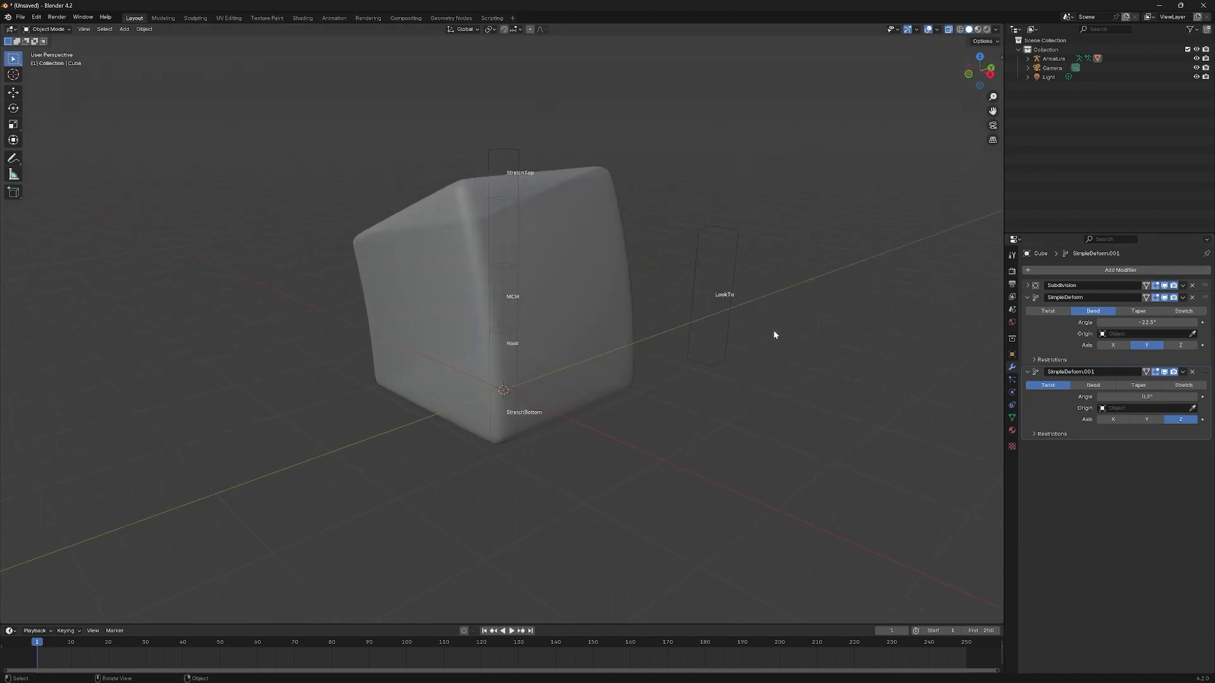
pyautogui.click(1138, 385)
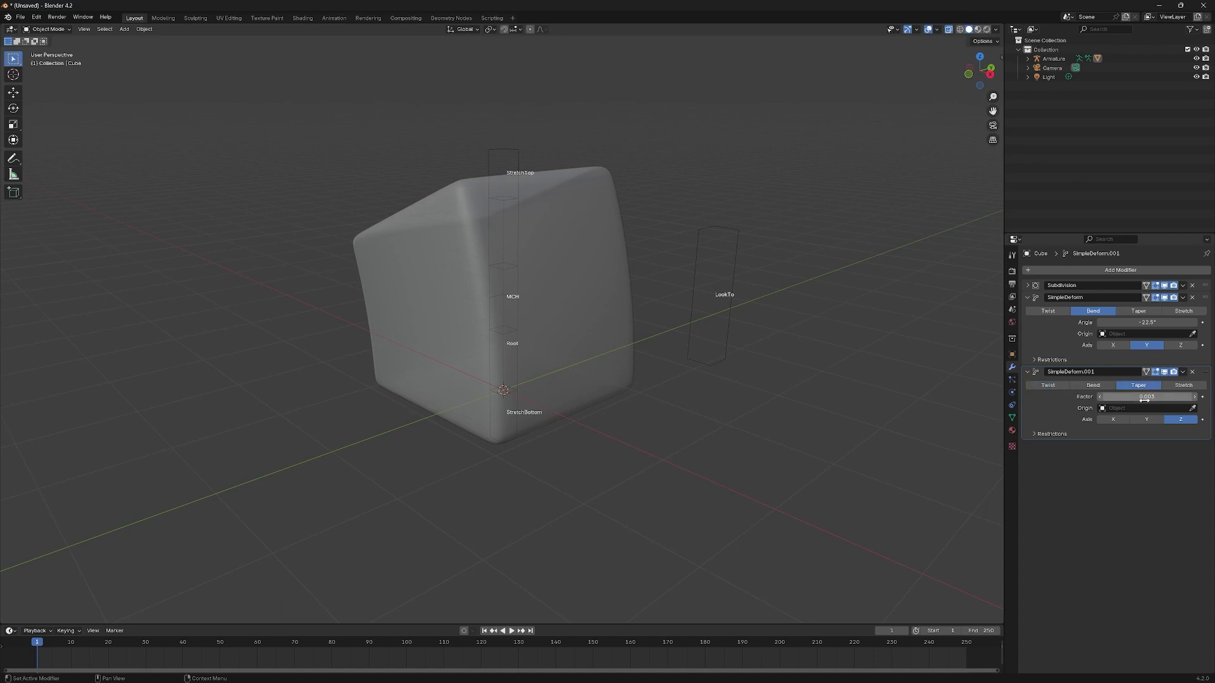
pyautogui.click(1048, 386)
pyautogui.click(1146, 397)
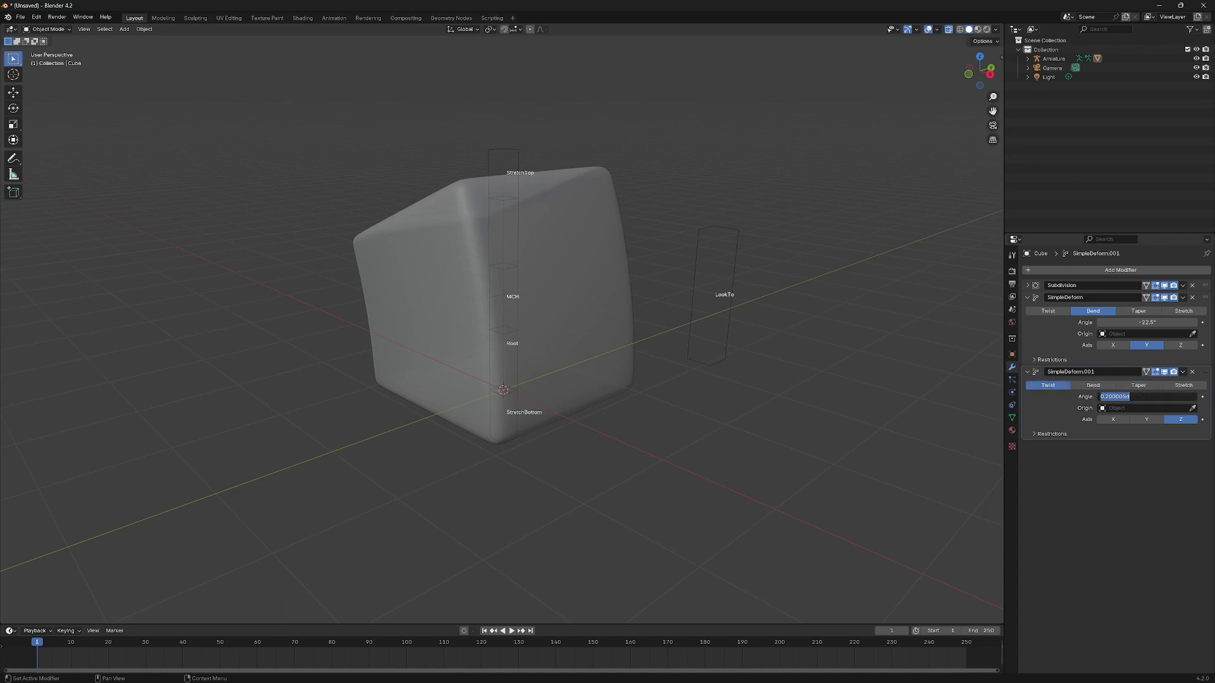
pyautogui.write('0')
pyautogui.press('Return')
pyautogui.doubleClick(1146, 323)
pyautogui.write('0')
pyautogui.press('Return')
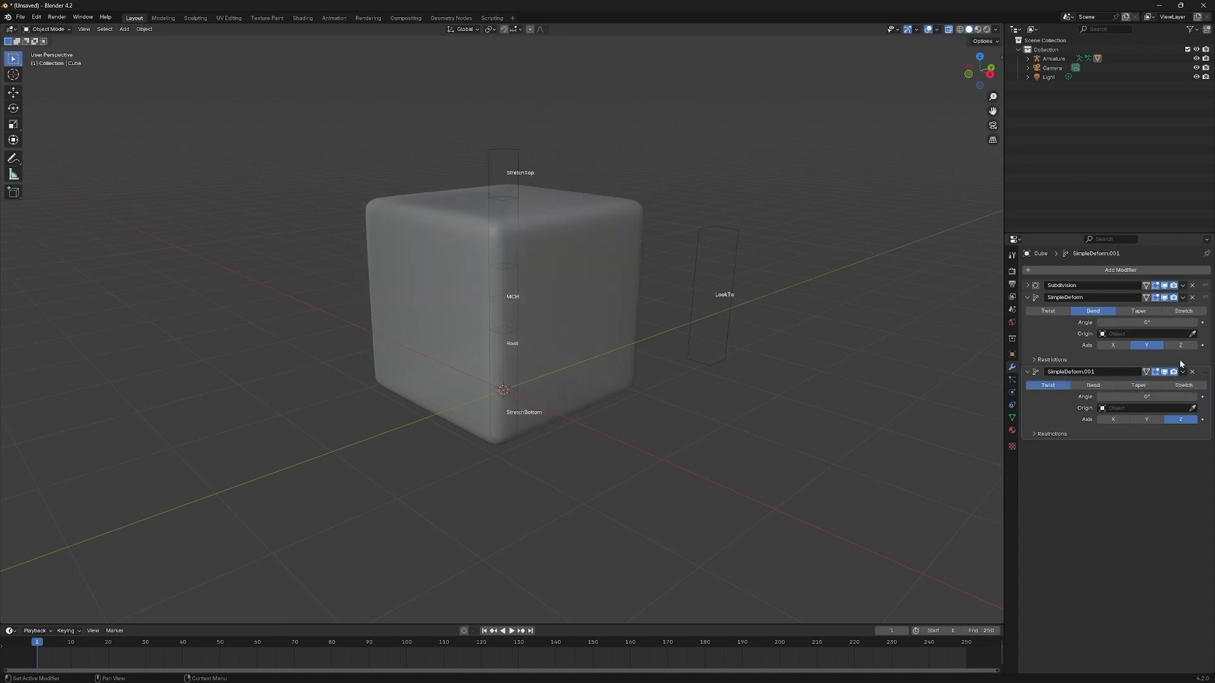
# Step: Add a driver to the Bend modifier's angle and set its scripted expression to var *0.5
pyautogui.moveTo(595, 302)
pyautogui.mouseDown(button='middle')
pyautogui.moveTo(604, 277)
pyautogui.moveTo(599, 294)
pyautogui.mouseUp(button='middle')
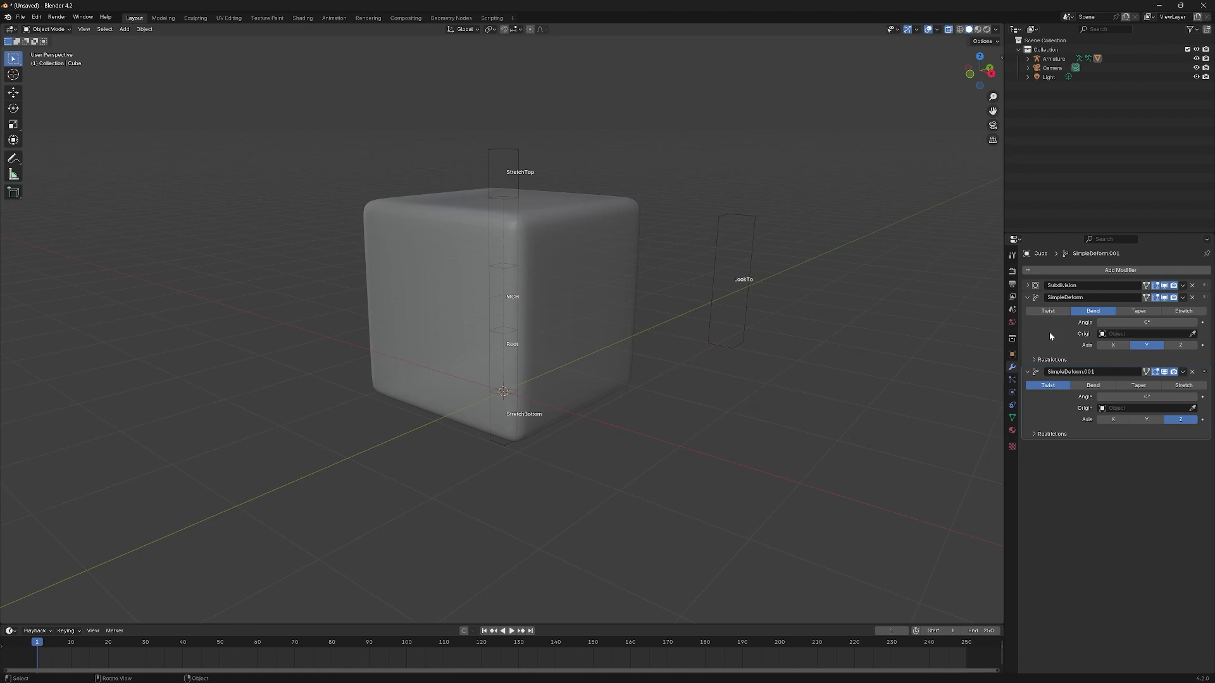
pyautogui.rightClick(1141, 325)
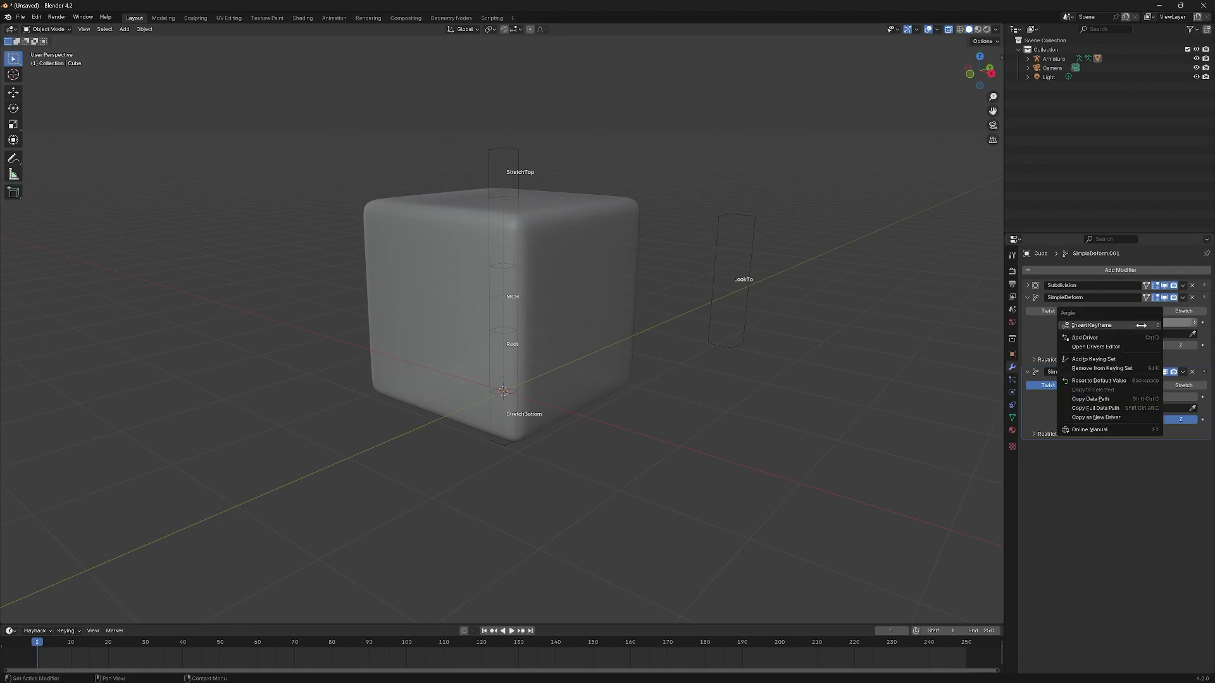
pyautogui.click(1109, 339)
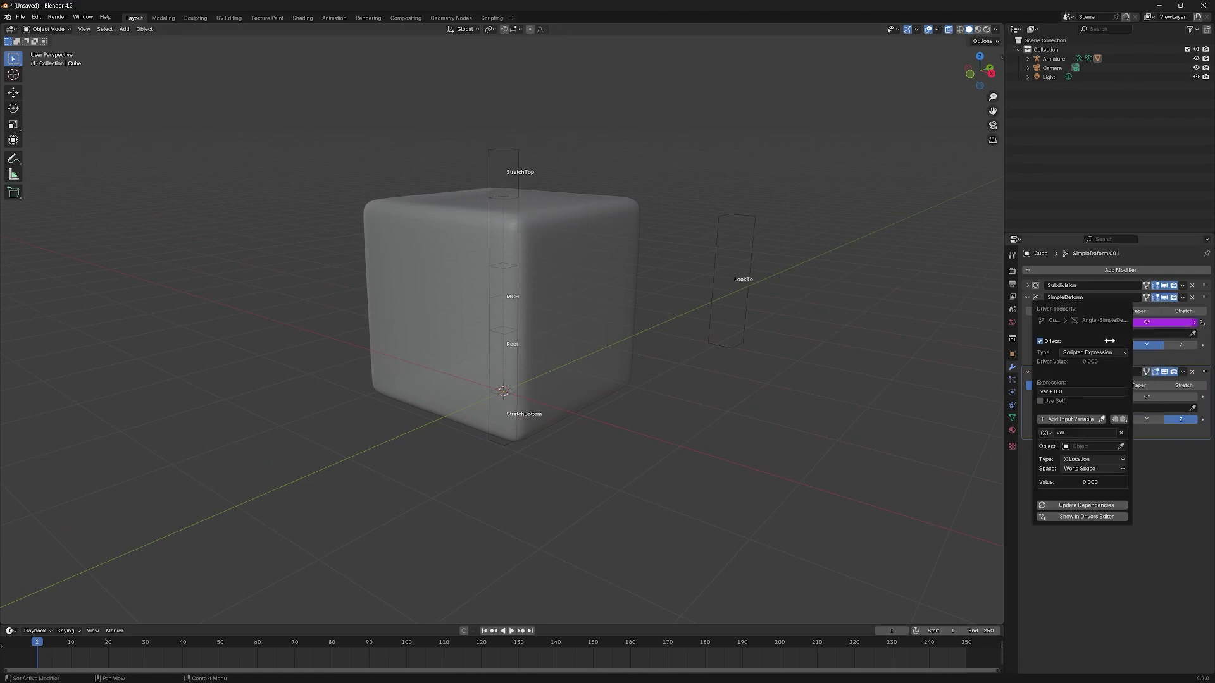
pyautogui.click(1074, 392)
pyautogui.press('End')
pyautogui.press('BackSpace')
pyautogui.press('BackSpace')
pyautogui.press('BackSpace')
pyautogui.press('BackSpace')
pyautogui.press('BackSpace')
pyautogui.press('BackSpace')
pyautogui.press('Return')
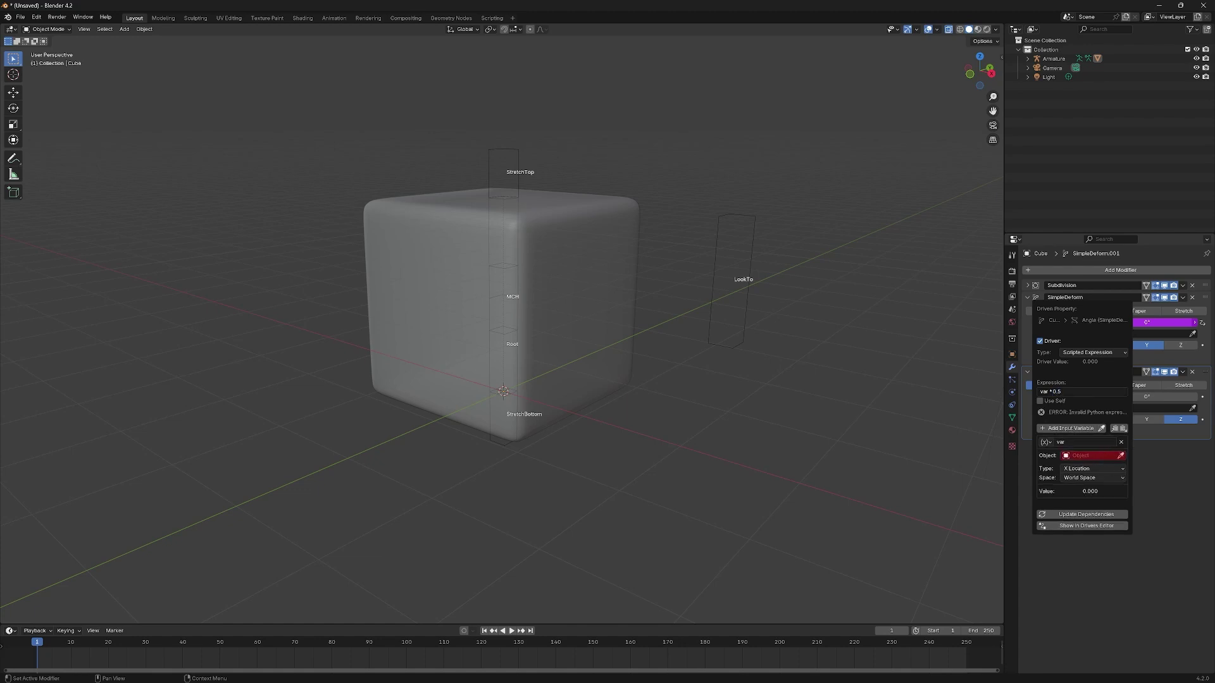
# Step: Set the bend driver's variable to the Armature's LookTo bone with Z Location as its type
pyautogui.click(1093, 455)
pyautogui.click(1085, 469)
pyautogui.click(1091, 456)
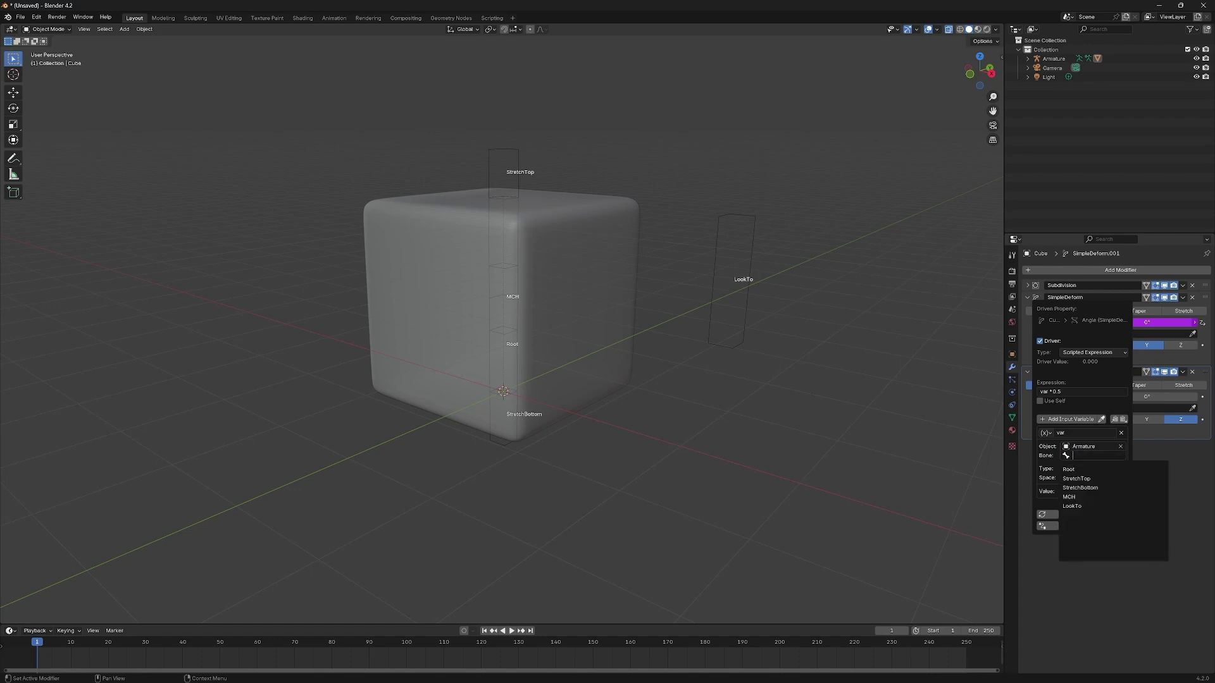
pyautogui.click(1075, 506)
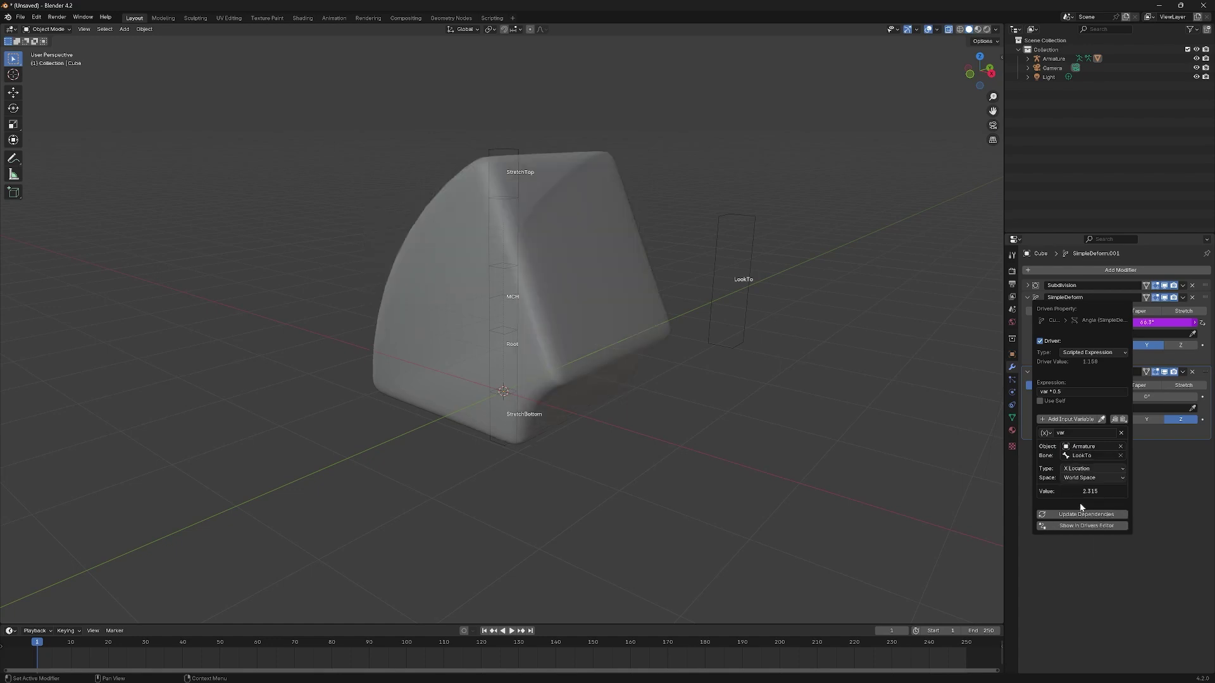
pyautogui.click(1097, 472)
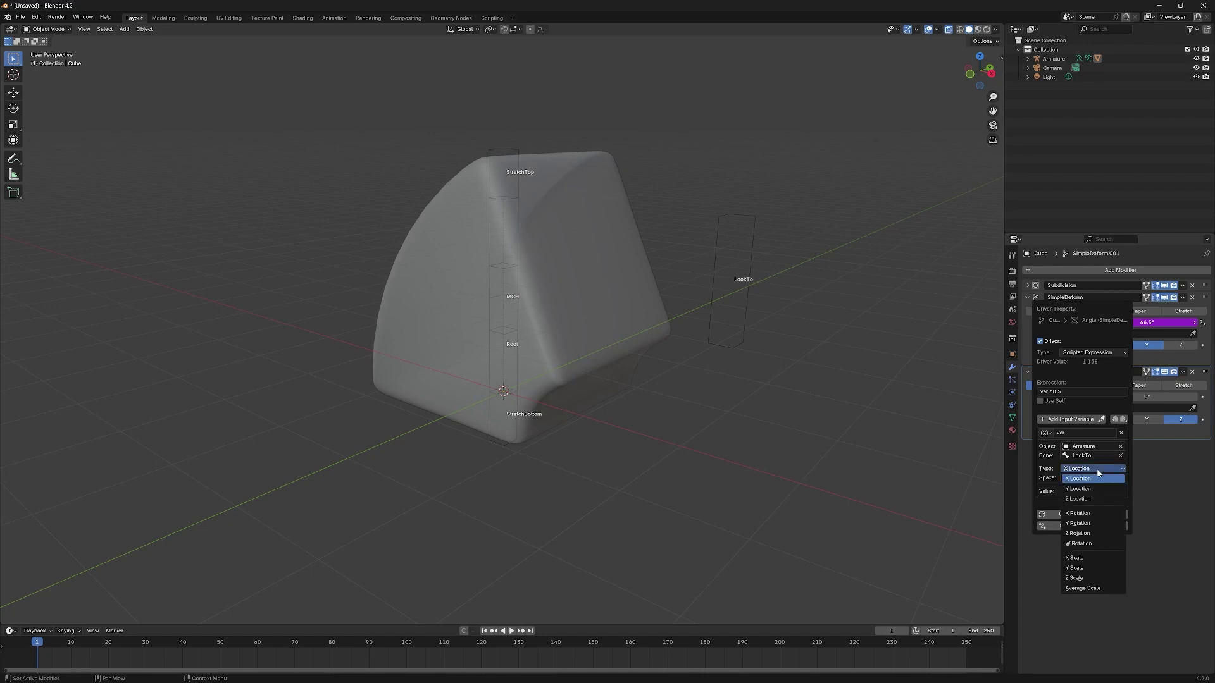
pyautogui.click(1097, 471)
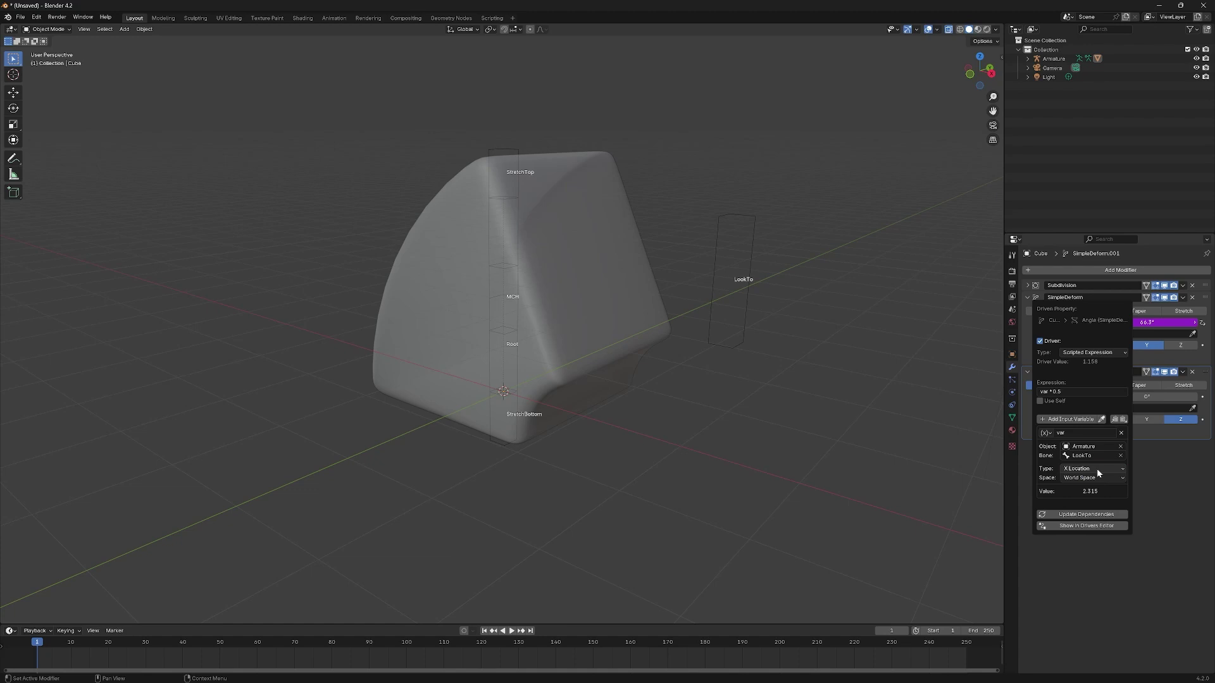
pyautogui.click(1097, 472)
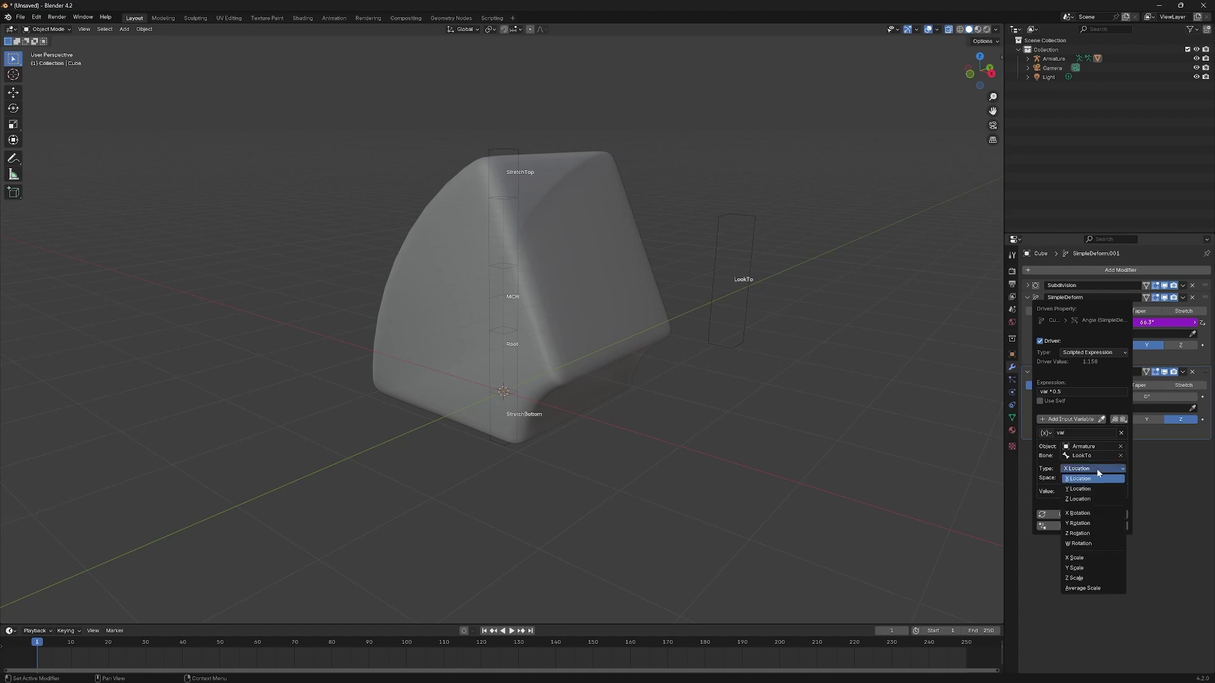
pyautogui.click(1079, 499)
# Step: Test the bend driver by moving the LookTo bone along Z in Pose Mode, then cancel the move
pyautogui.click(717, 281)
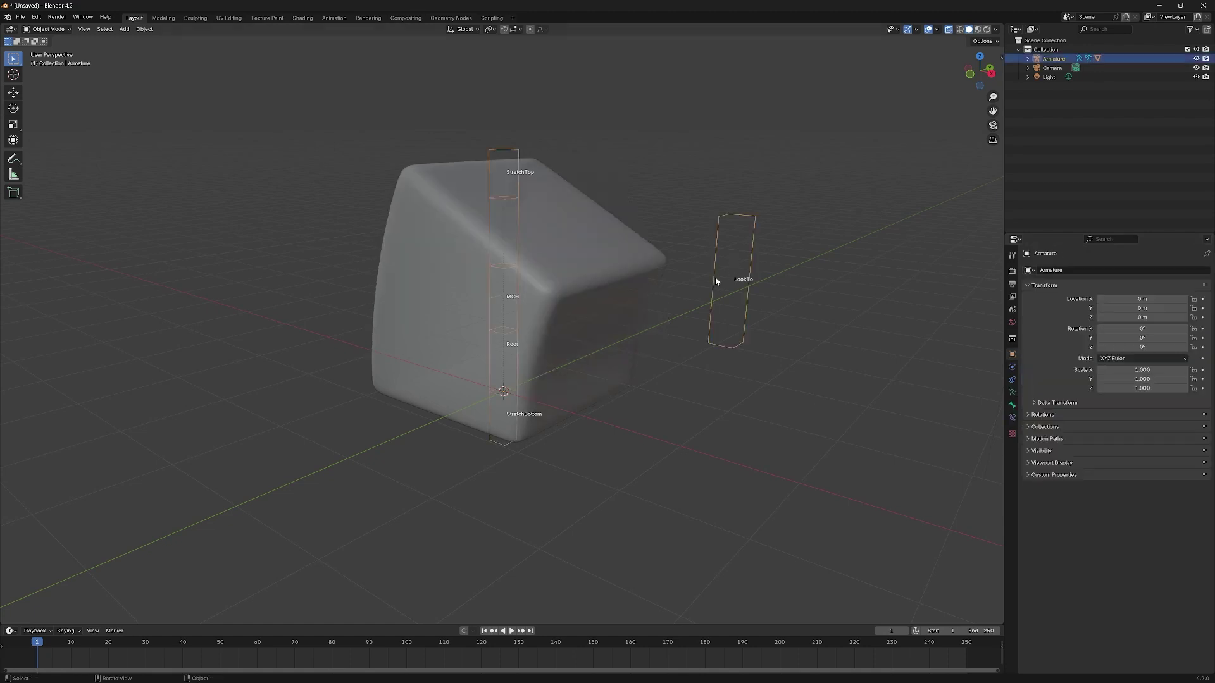
pyautogui.moveTo(717, 281); pyautogui.dragTo(807, 298, button='middle')
pyautogui.hotkey('ctrl', 'Tab')
pyautogui.press('g')
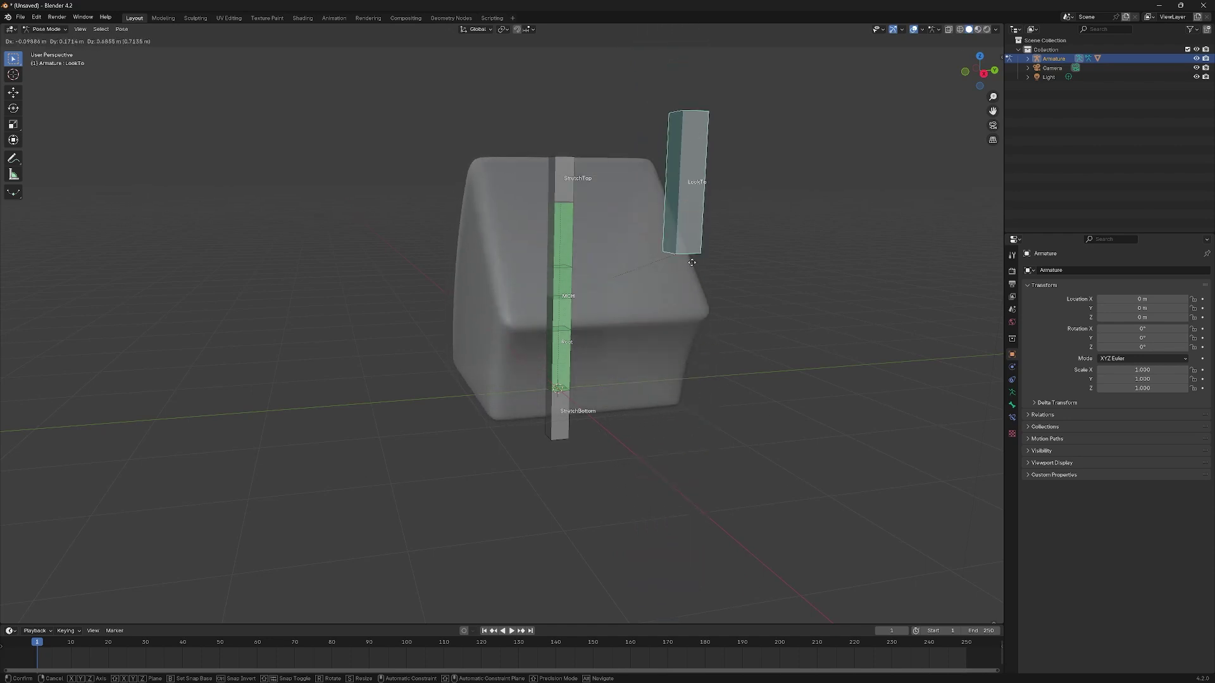
pyautogui.press('z')
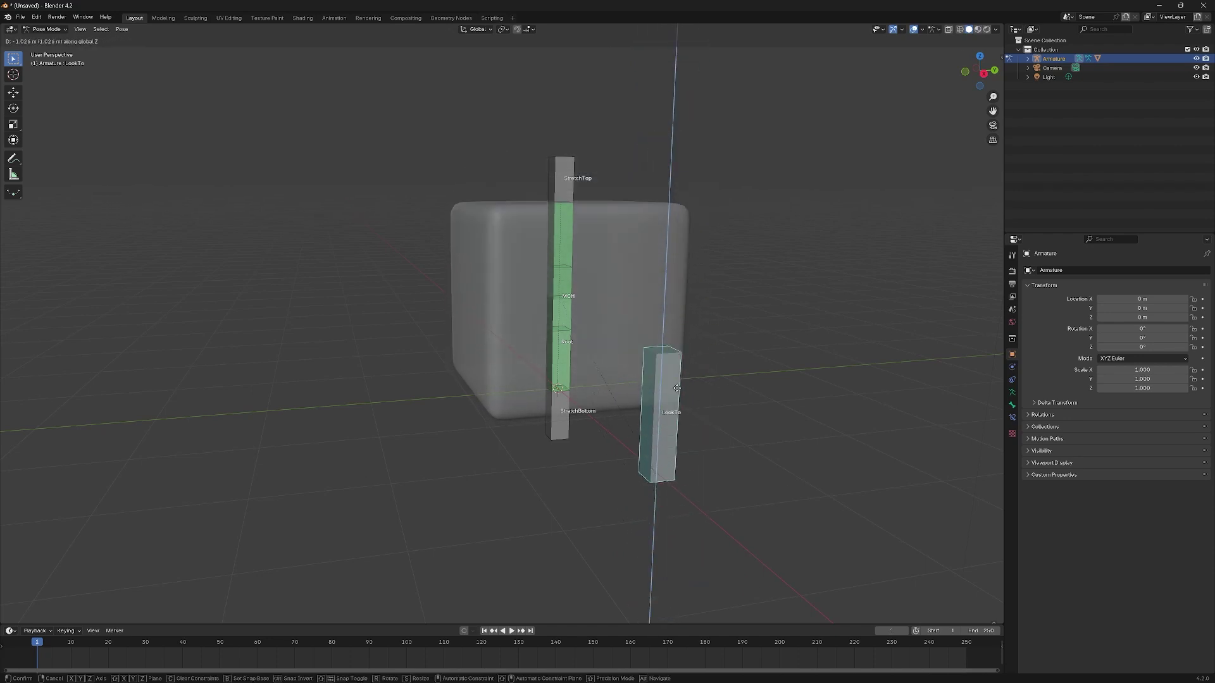
pyautogui.rightClick(673, 426)
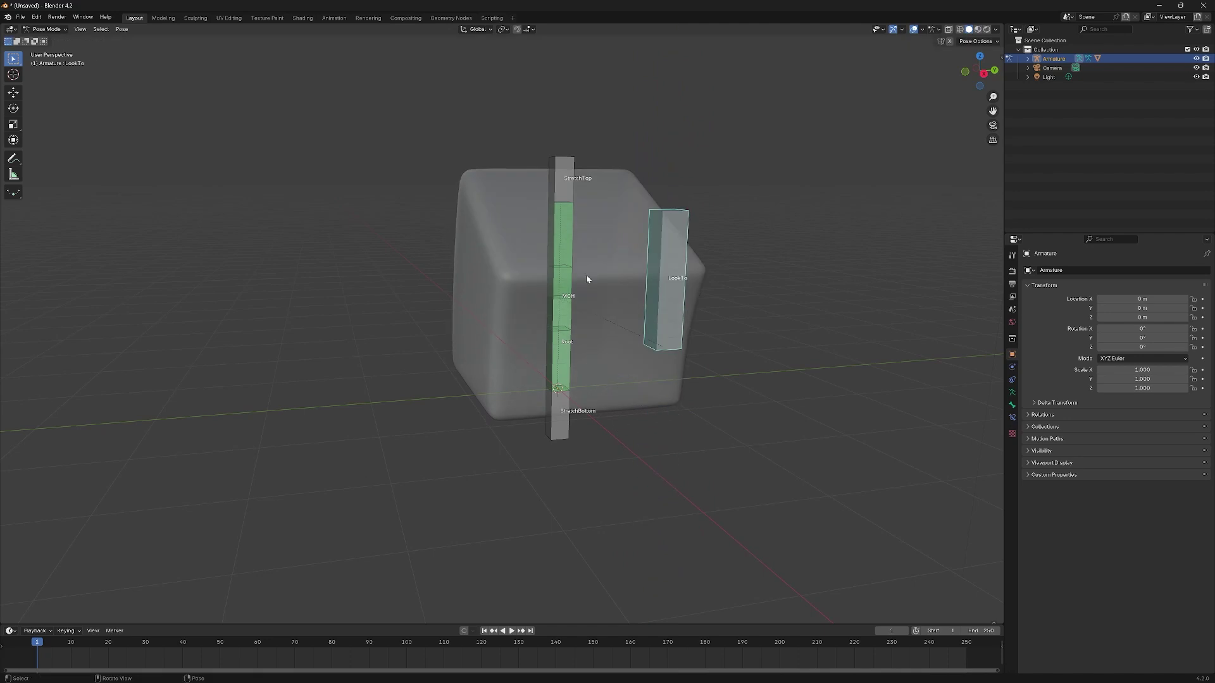
# Step: Return to Object Mode, select the cube and open the Bend angle's driver in a separate Drivers Editor window
pyautogui.click(586, 276)
pyautogui.moveTo(678, 394); pyautogui.dragTo(703, 393, button='middle')
pyautogui.hotkey('ctrl', 'Tab')
pyautogui.click(636, 282)
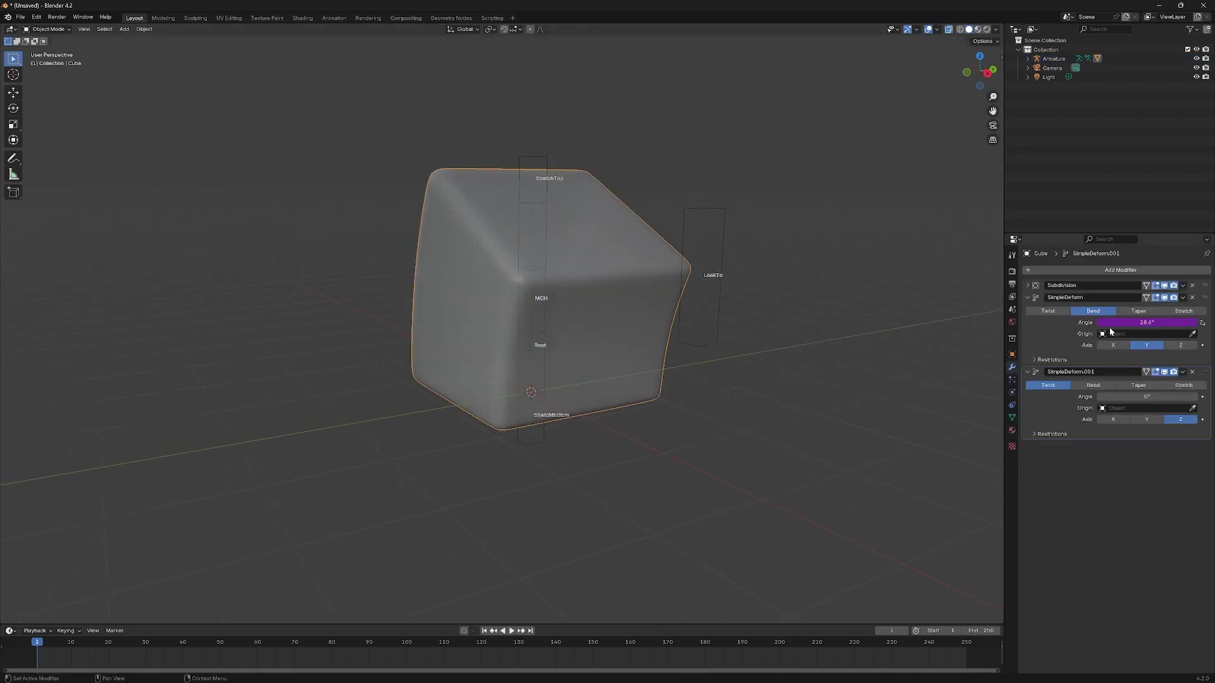
pyautogui.rightClick(1110, 324)
pyautogui.click(1095, 354)
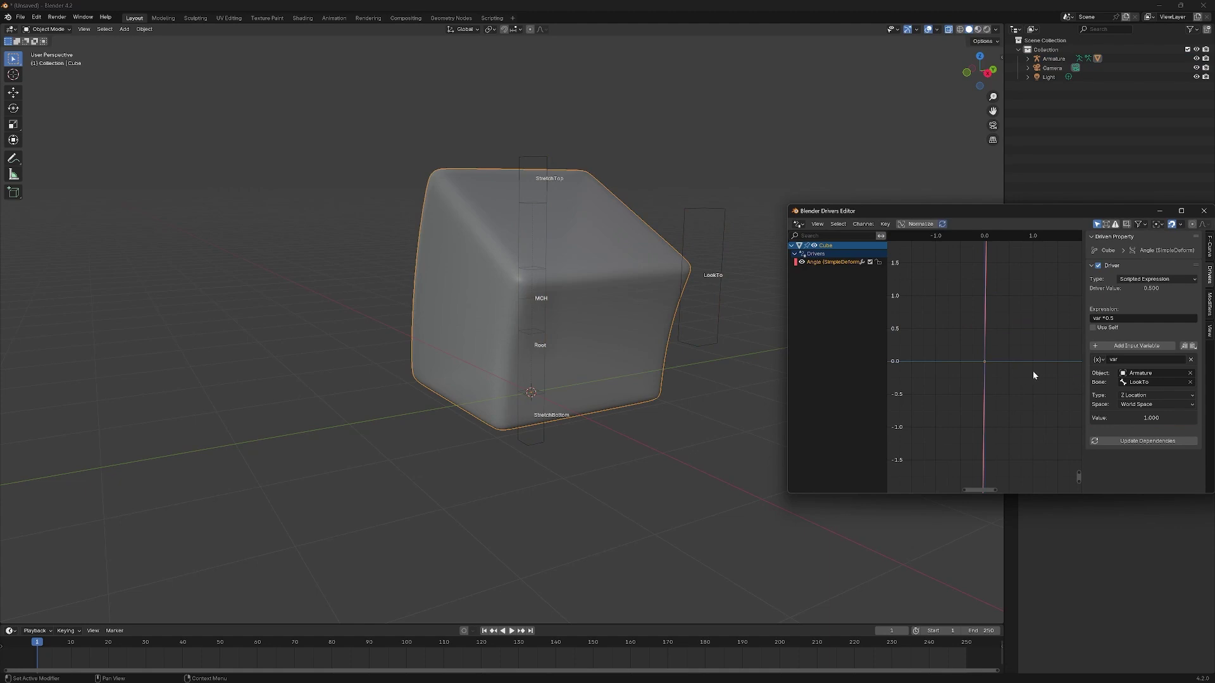
pyautogui.moveTo(918, 208); pyautogui.dragTo(353, 210)
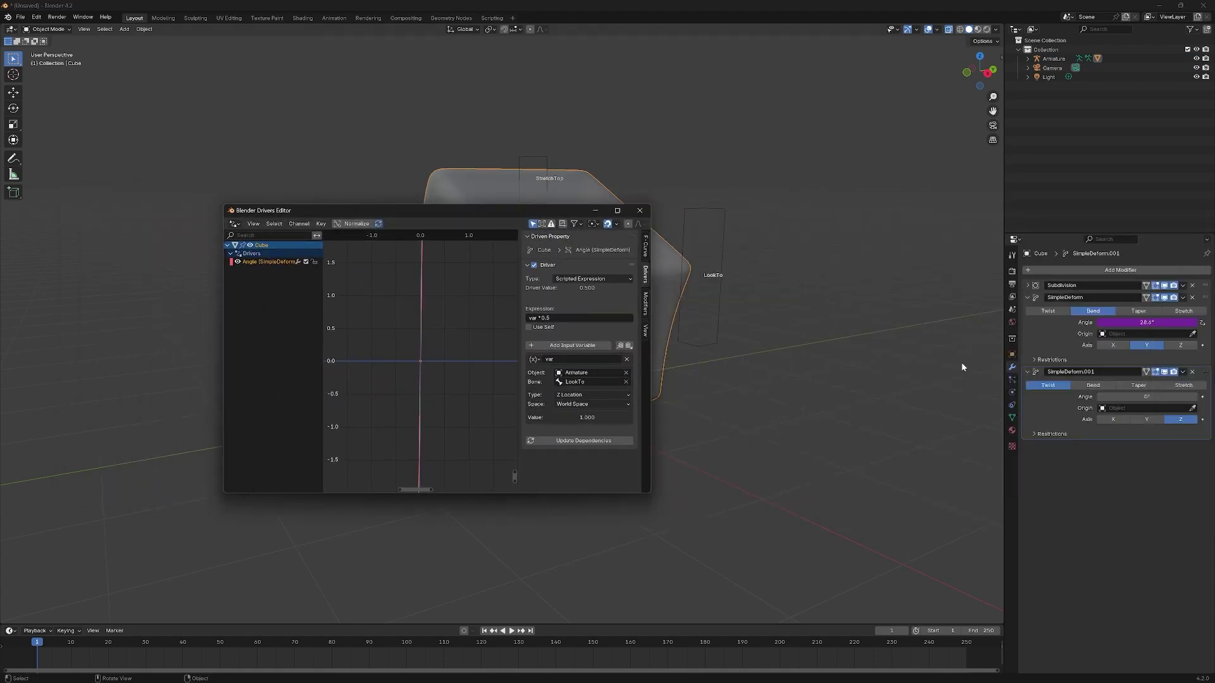
# Step: Rename the two Simple Deform modifiers as Bend and Twist
pyautogui.doubleClick(1079, 299)
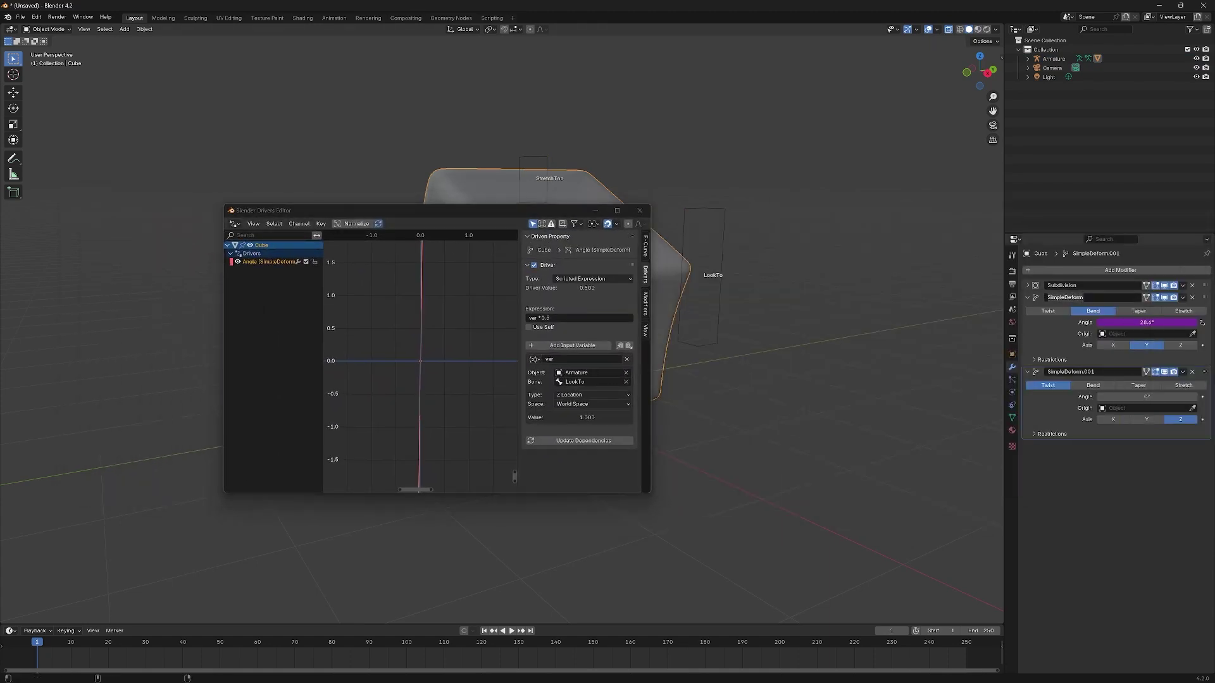
pyautogui.write('Bend')
pyautogui.press('Return')
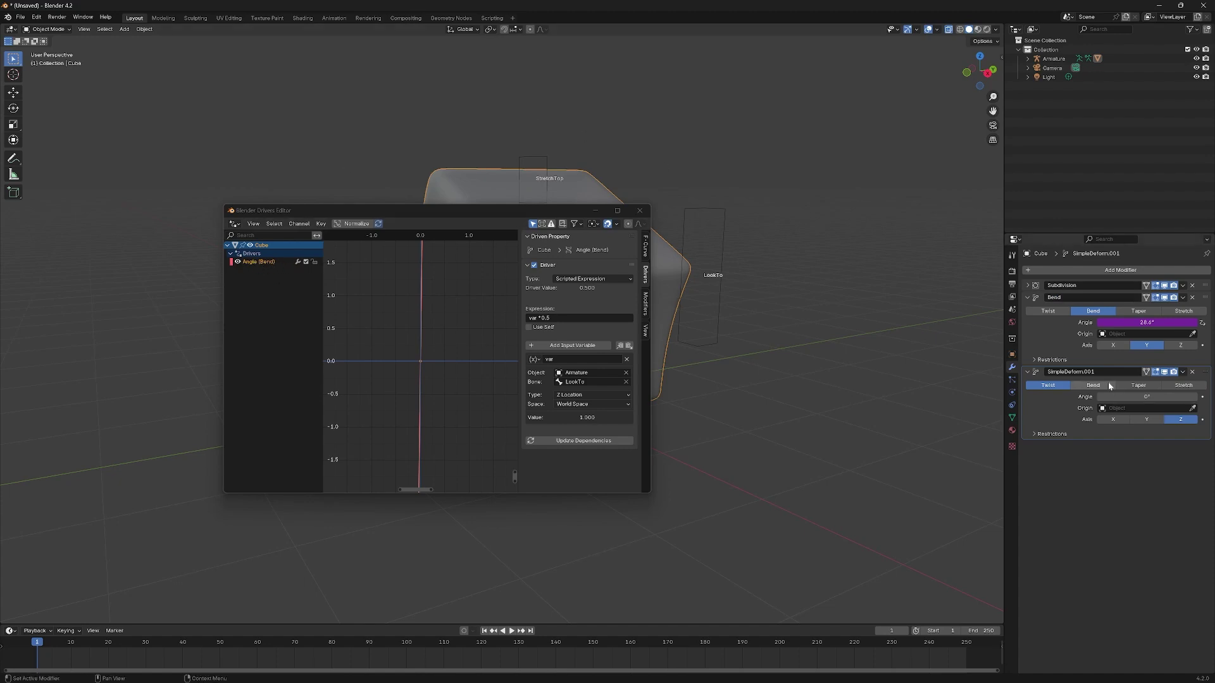
pyautogui.doubleClick(1082, 372)
pyautogui.hotkey('ctrl', 'a')
pyautogui.press('BackSpace')
pyautogui.write('Twist')
pyautogui.press('Return')
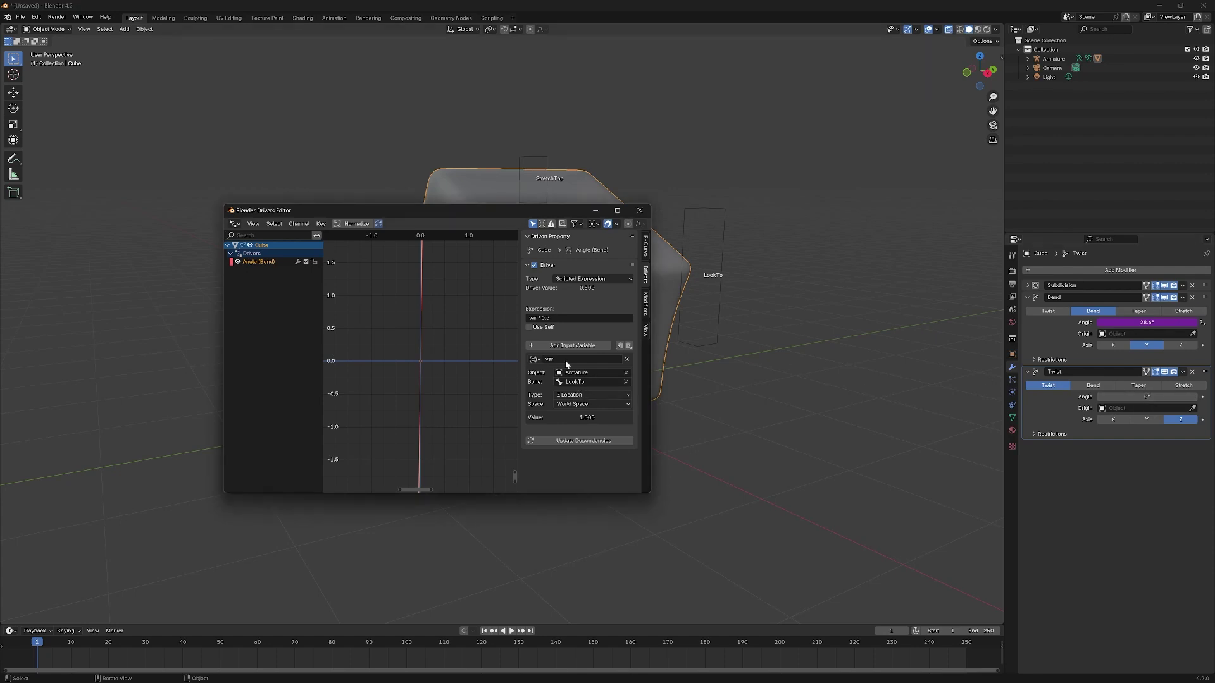
# Step: Invert the Bend driver by setting its expression to var * -0.5
pyautogui.click(539, 319)
pyautogui.write('-')
pyautogui.press('Return')
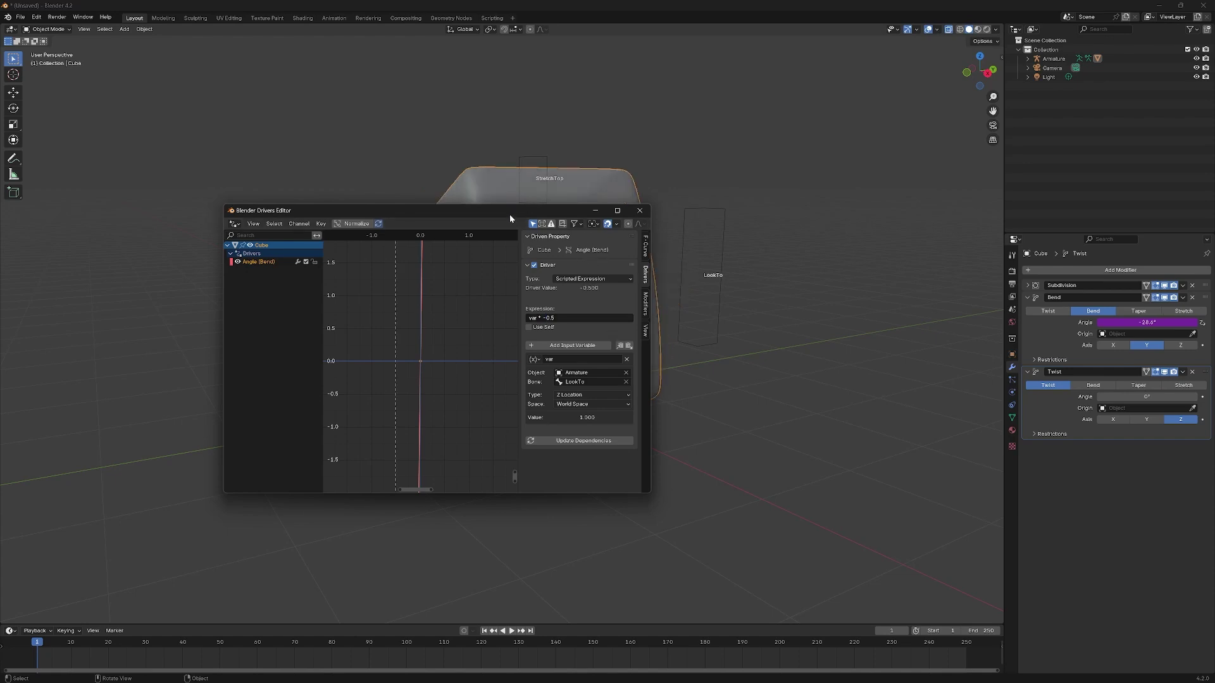
# Step: Check the inverted bend by moving the LookTo bone along Z in Pose Mode without keeping the move
pyautogui.moveTo(510, 213); pyautogui.dragTo(388, 184)
pyautogui.click(686, 241)
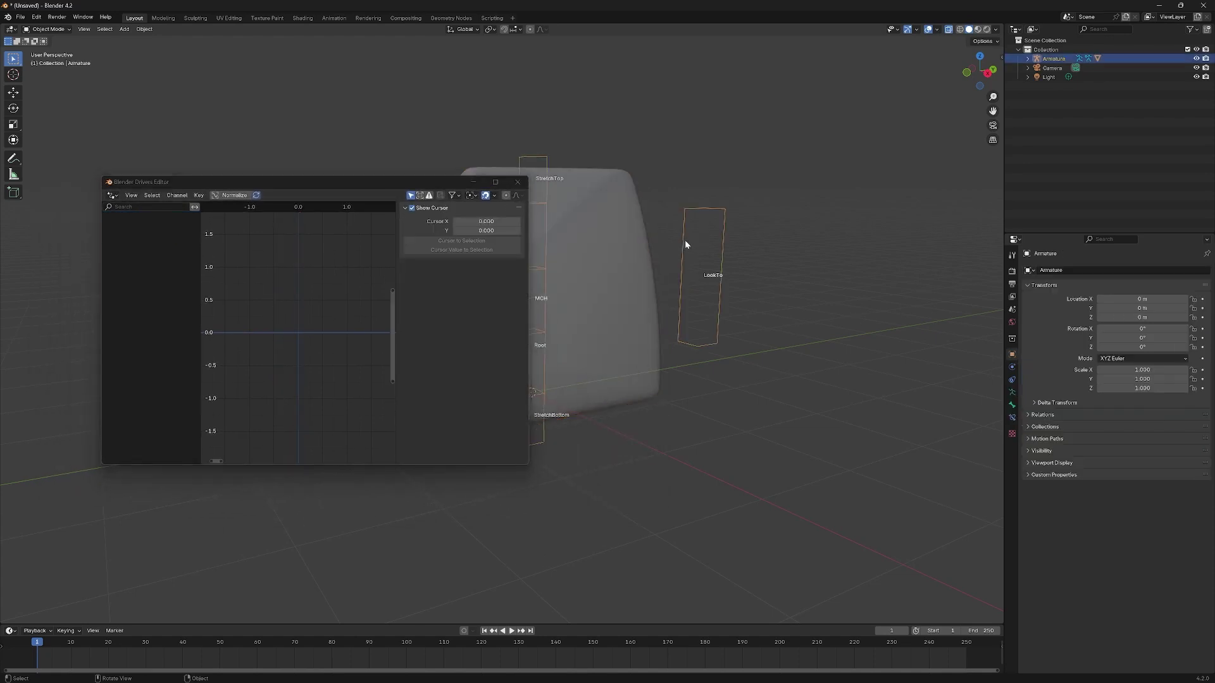
pyautogui.hotkey('ctrl', 'Tab')
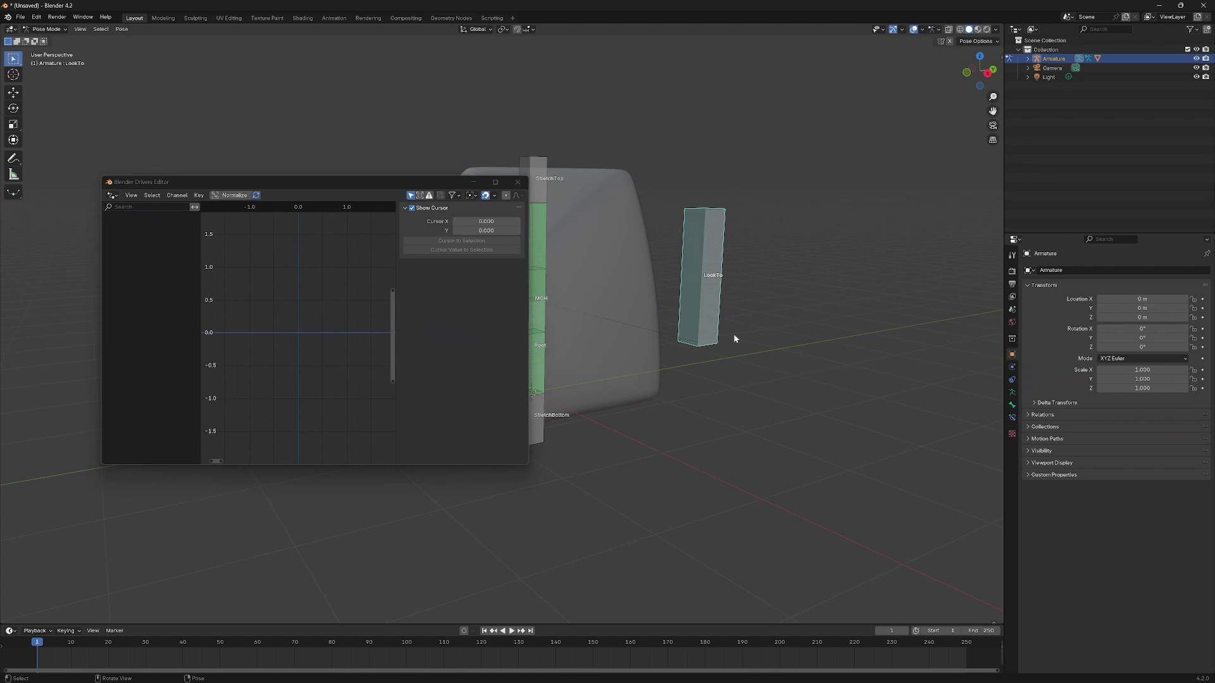
pyautogui.press('g')
pyautogui.press('z')
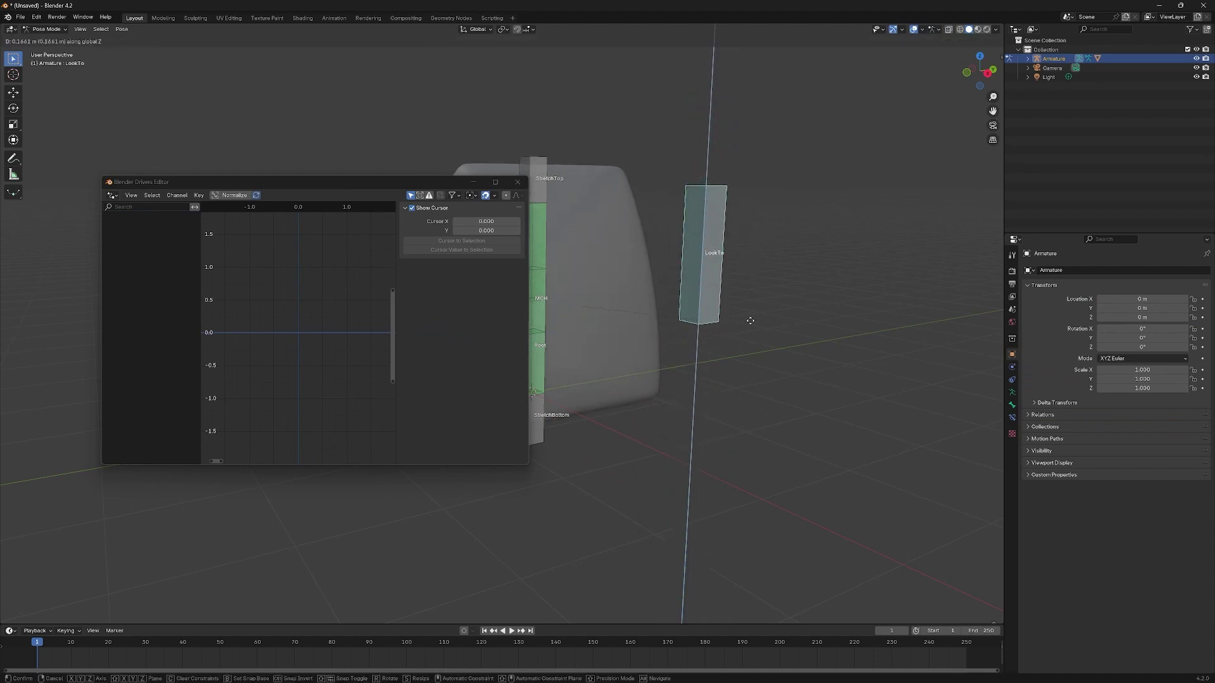
pyautogui.click(681, 376)
pyautogui.moveTo(669, 371); pyautogui.dragTo(746, 377, button='middle')
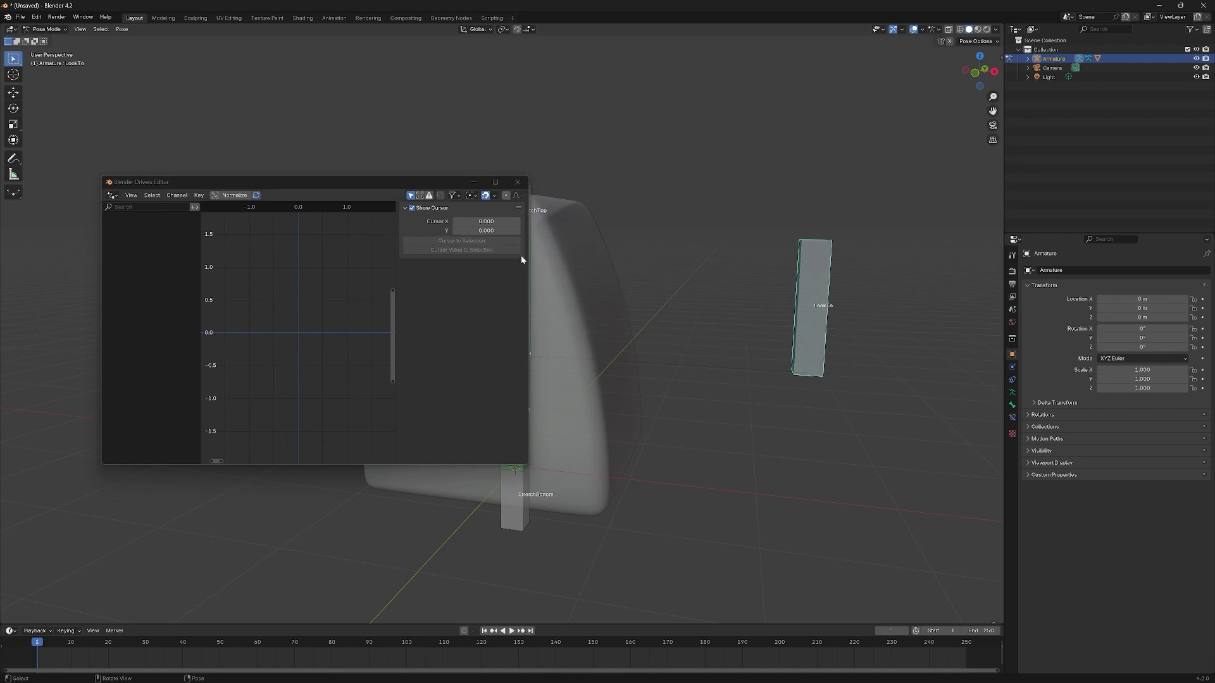
# Step: Reselect the cube in Object Mode and set the Bend driver's expression to (var-1) * -0.5
pyautogui.hotkey('ctrl', 'Tab')
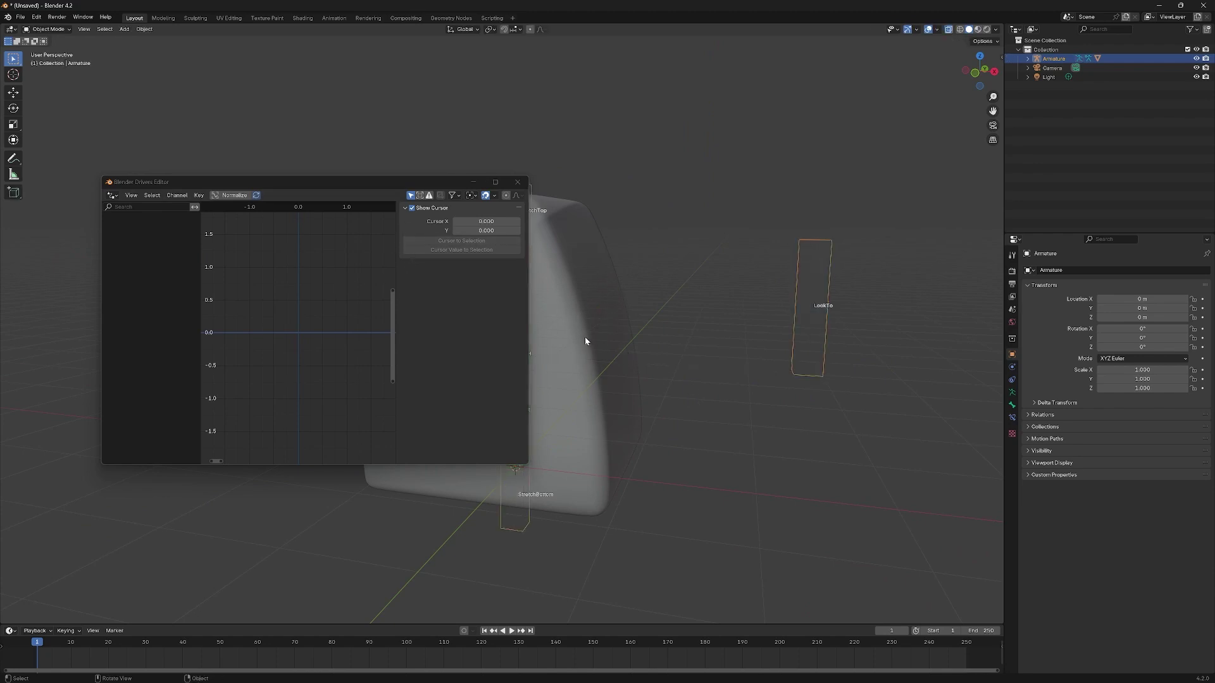
pyautogui.click(584, 337)
pyautogui.click(410, 290)
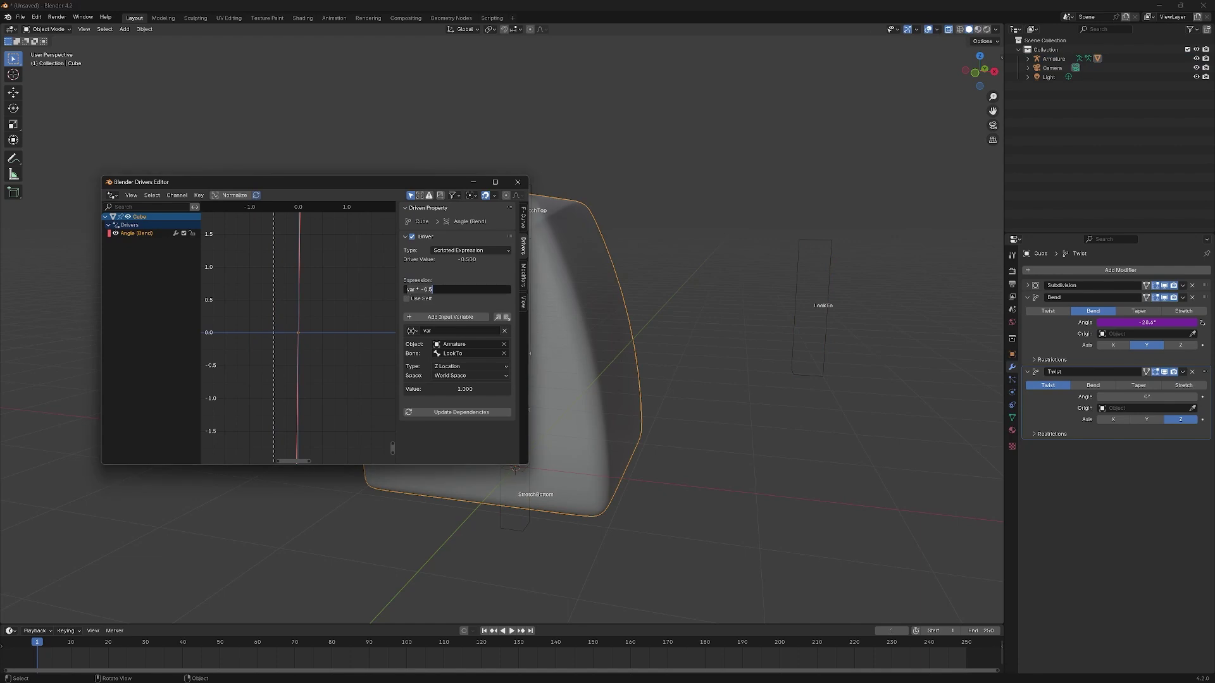
pyautogui.press('Home')
pyautogui.write('( -1)')
pyautogui.press('Return')
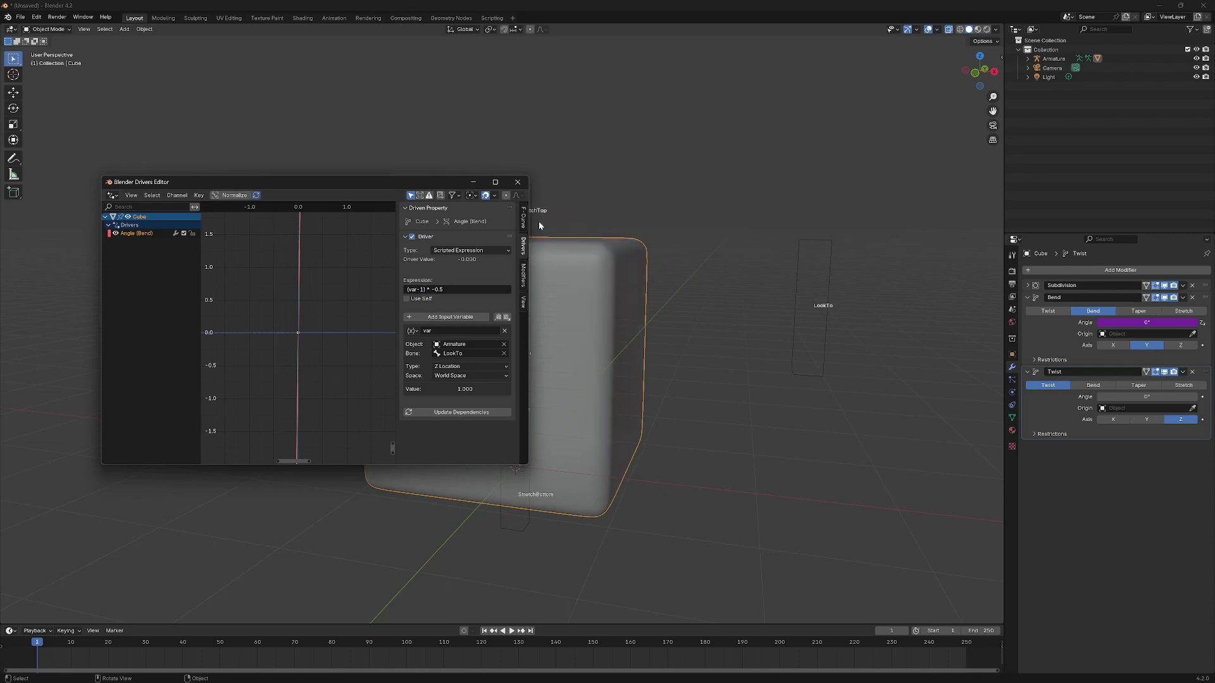
# Step: Test the offset bend driver by moving the LookTo bone up and down along Z in Pose Mode
pyautogui.moveTo(722, 396); pyautogui.dragTo(723, 338, button='middle')
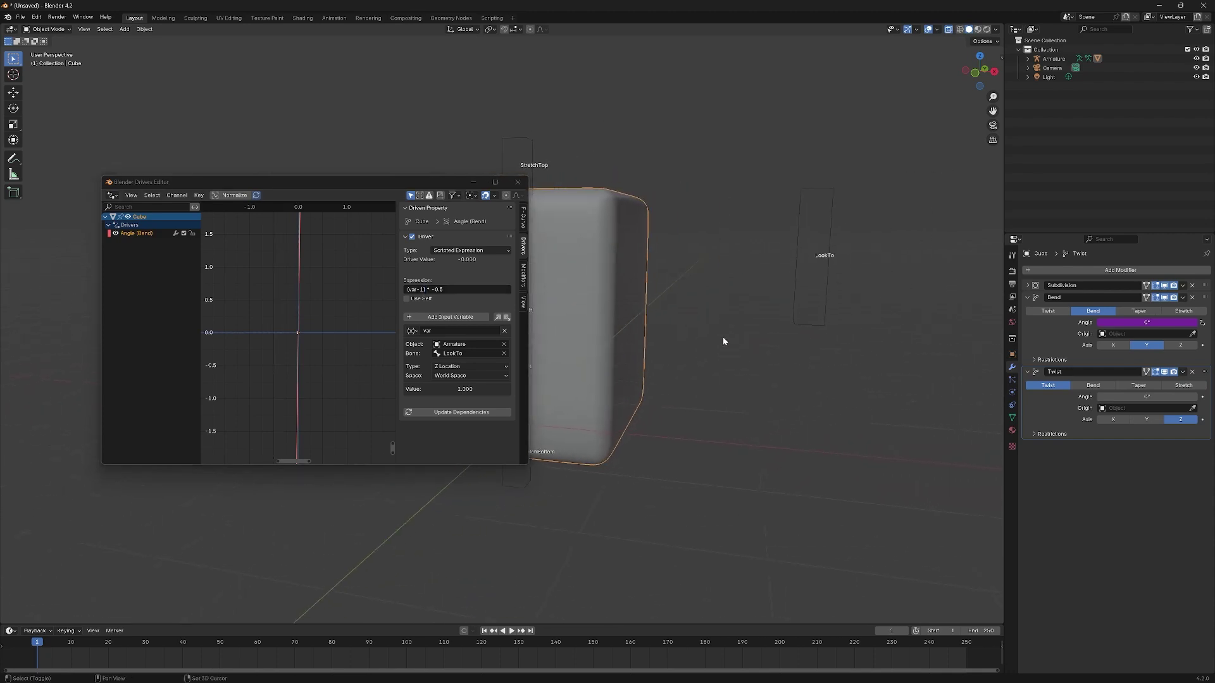
pyautogui.moveTo(461, 182); pyautogui.dragTo(382, 167)
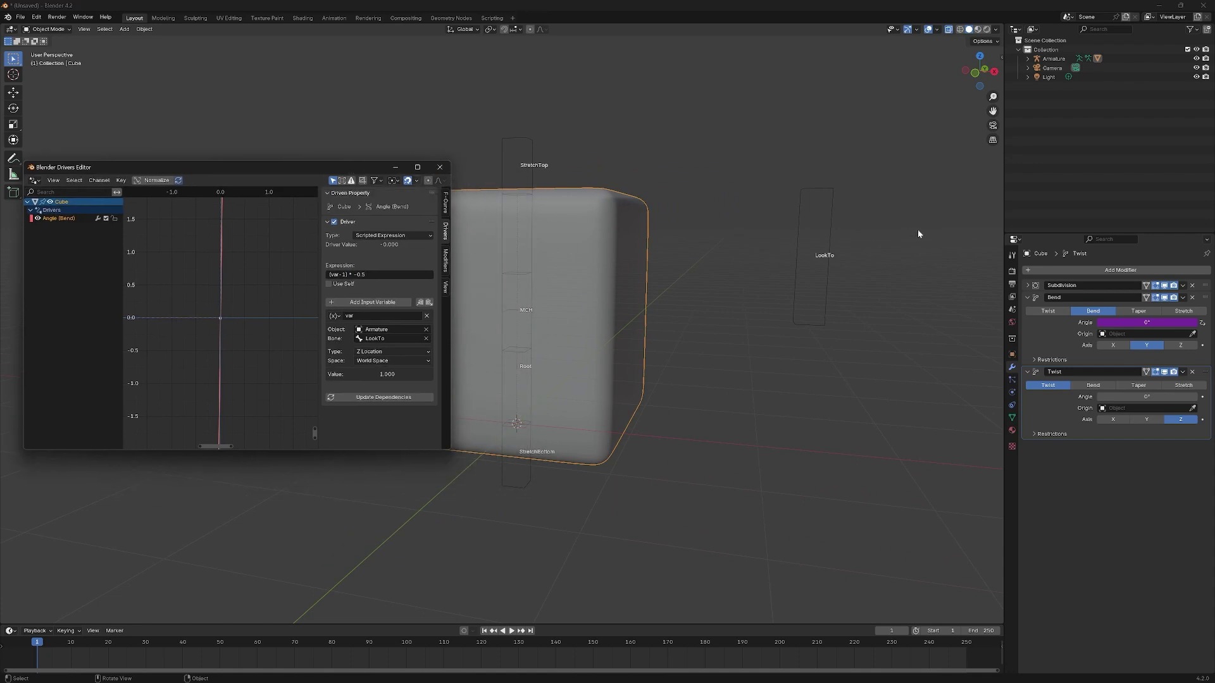
pyautogui.click(832, 242)
pyautogui.hotkey('ctrl', 'Tab')
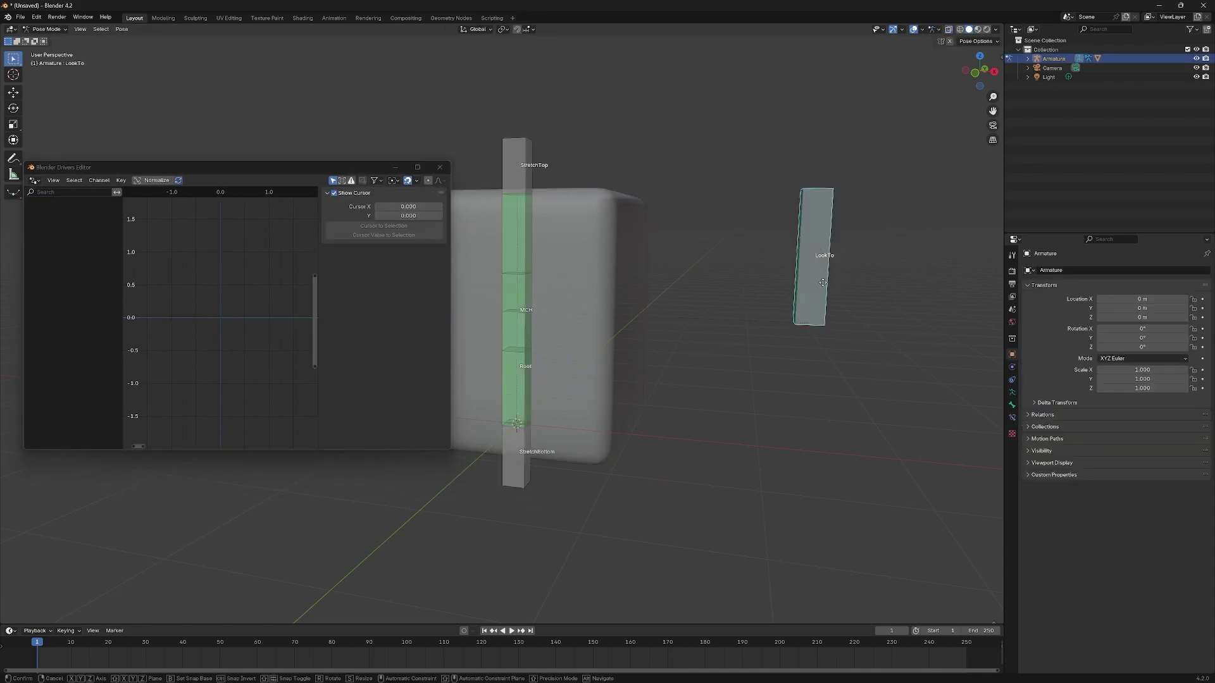
pyautogui.press('g')
pyautogui.press('z')
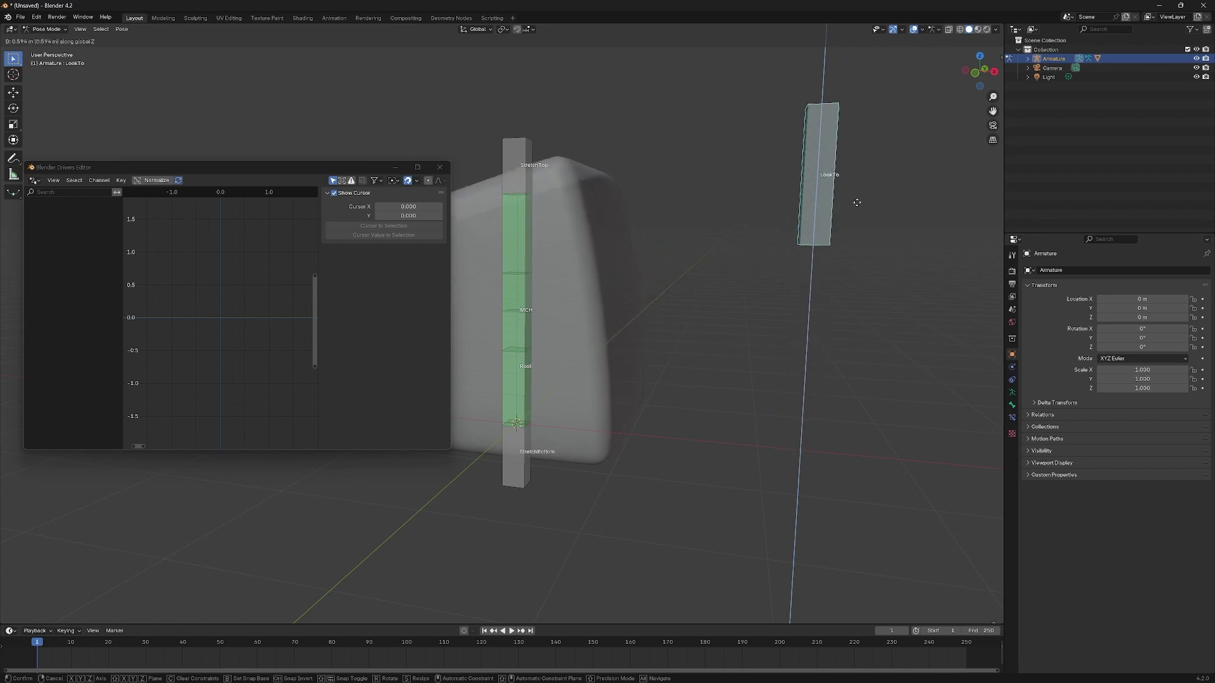
pyautogui.click(832, 364)
pyautogui.moveTo(832, 363); pyautogui.dragTo(762, 315, button='middle')
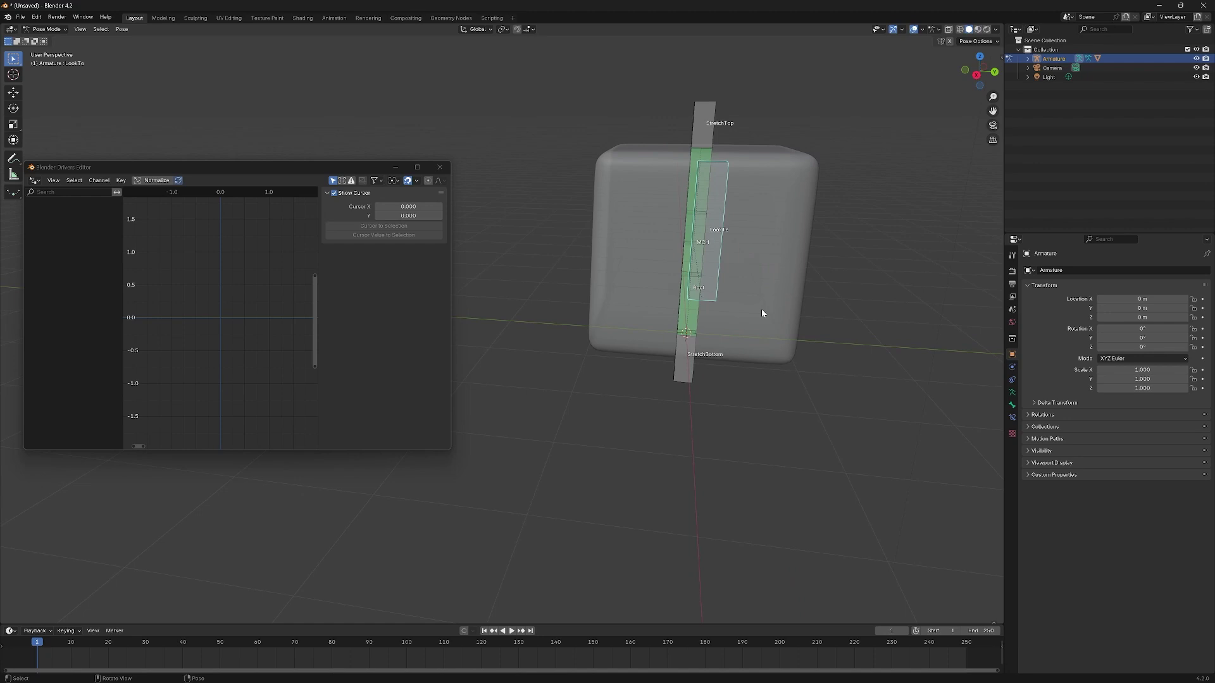
# Step: Try moving the LookTo bone sideways along Y and cancel the move
pyautogui.press('g')
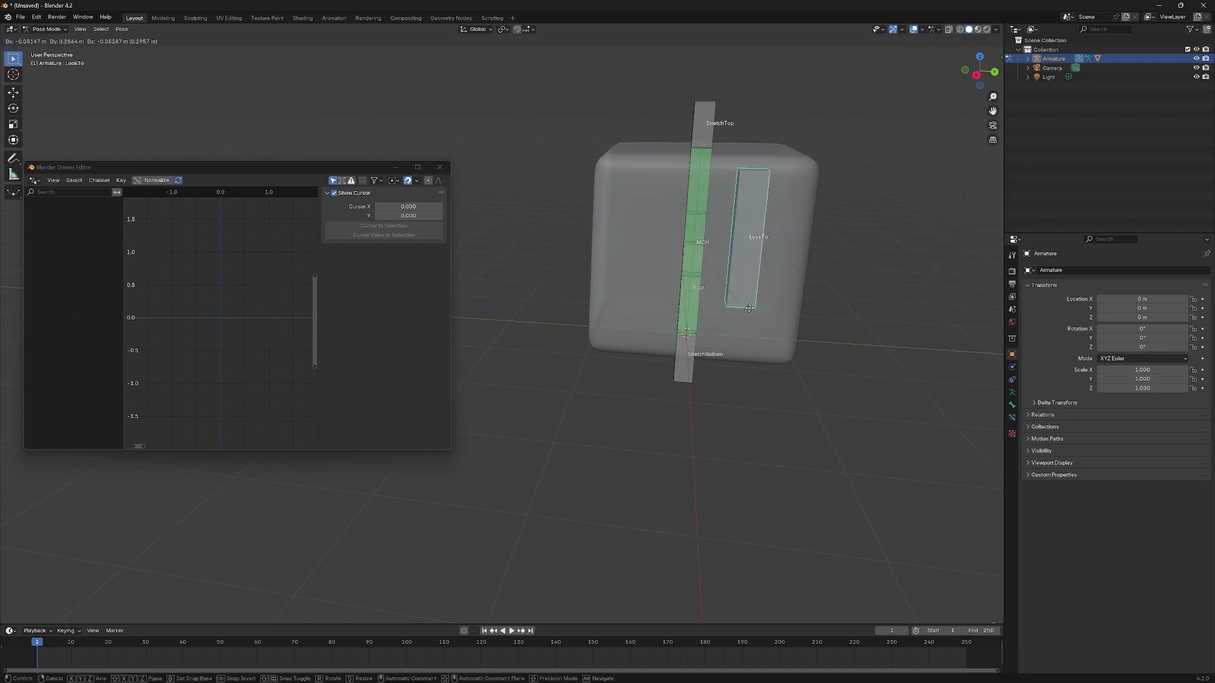
pyautogui.press('y')
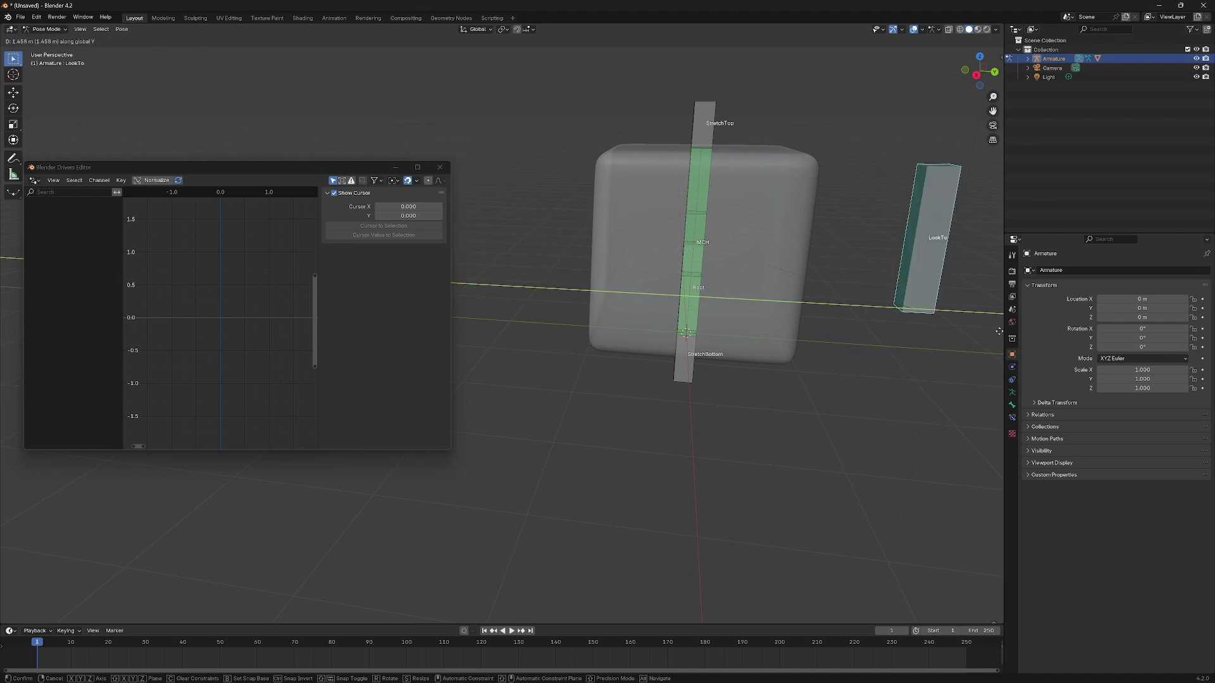
pyautogui.rightClick(719, 292)
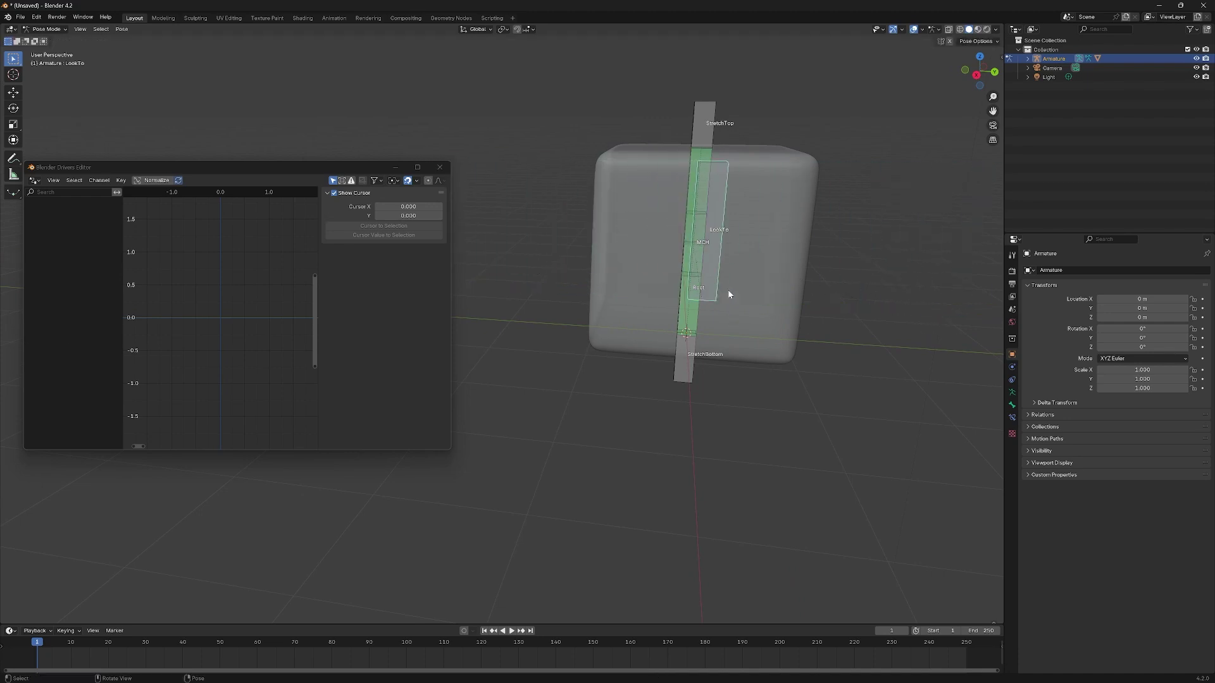
pyautogui.moveTo(728, 291); pyautogui.dragTo(886, 343, button='middle')
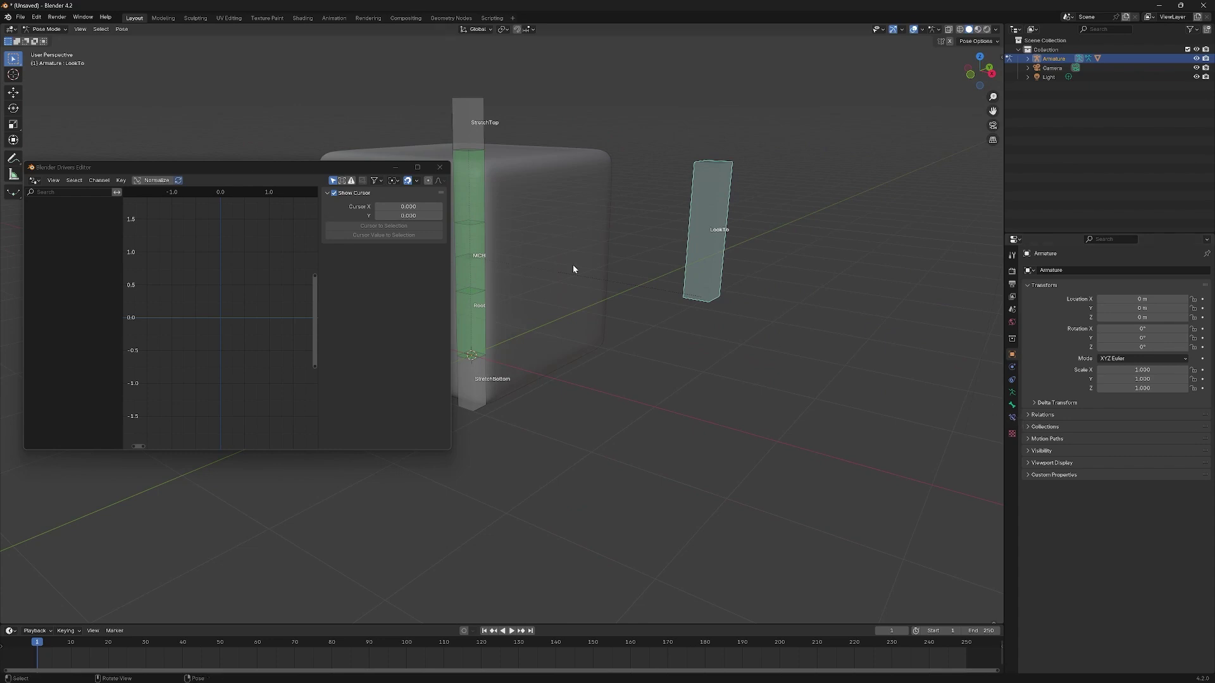
# Step: Return to Object Mode, select the cube and add a driver to the Twist modifier's angle
pyautogui.click(533, 202)
pyautogui.hotkey('ctrl', 'Tab')
pyautogui.click(545, 203)
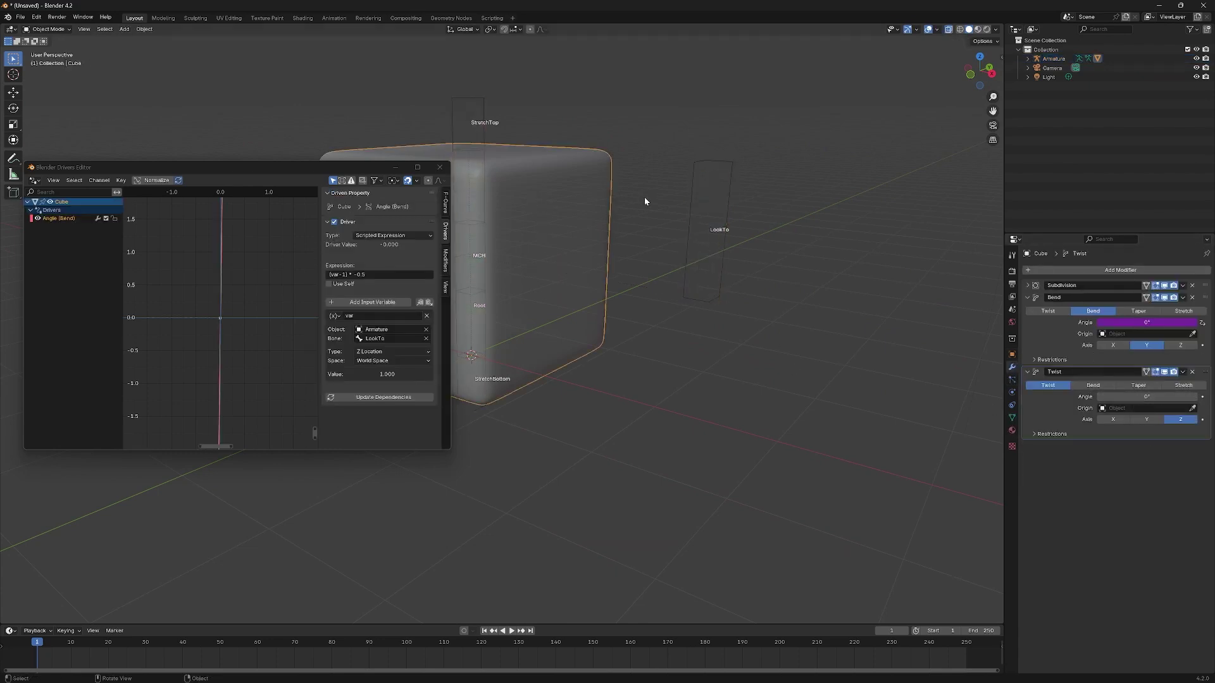
pyautogui.moveTo(1147, 396); pyautogui.dragTo(1128, 397)
pyautogui.rightClick(1127, 397)
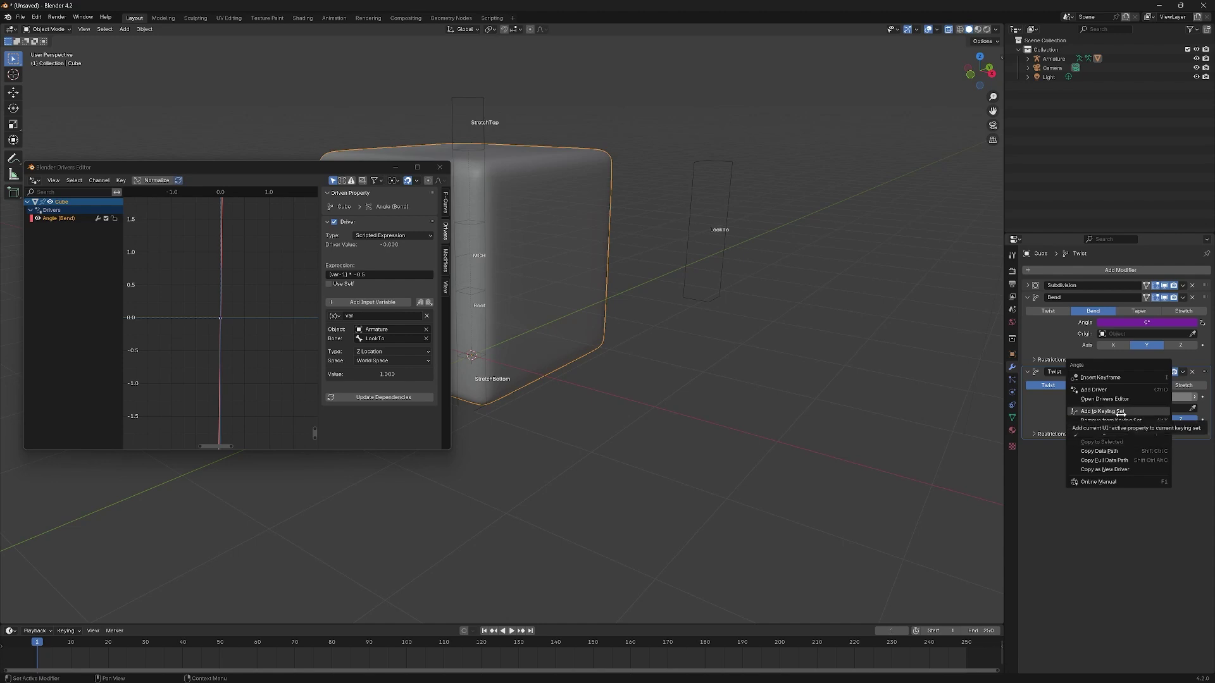
pyautogui.click(1094, 390)
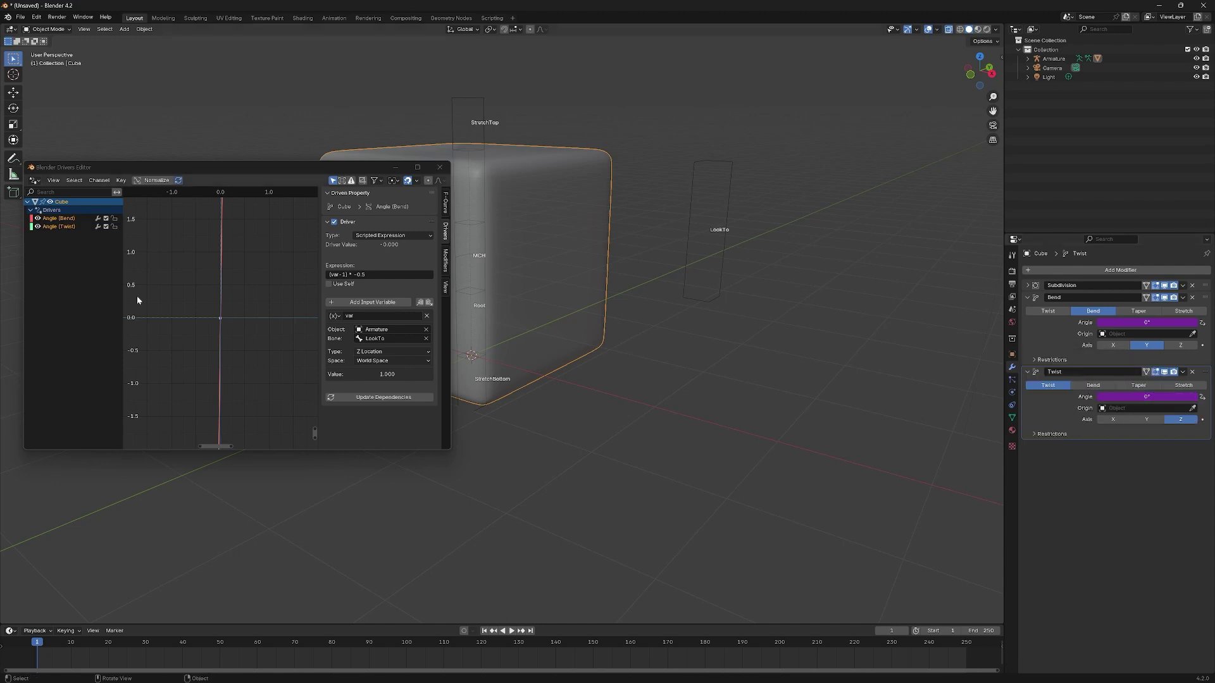
# Step: Select the Twist angle driver and set its expression to var * 0.5
pyautogui.click(58, 226)
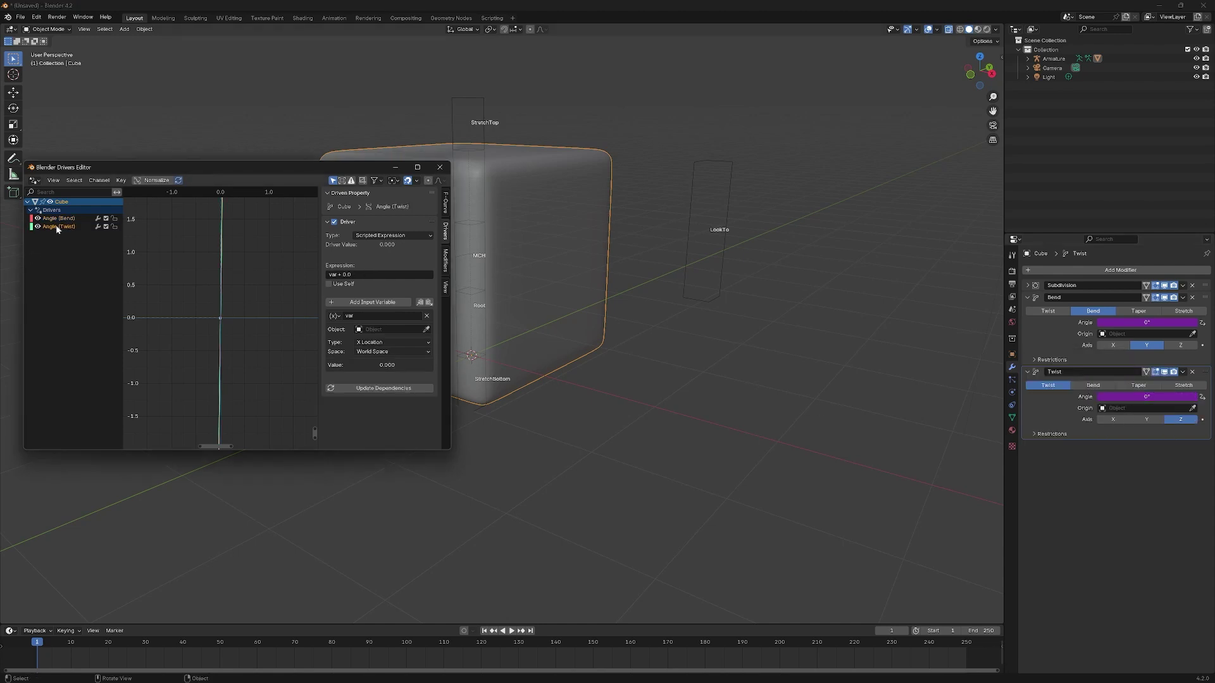
pyautogui.click(360, 276)
pyautogui.press('BackSpace')
pyautogui.press('BackSpace')
pyautogui.press('BackSpace')
pyautogui.press('Return')
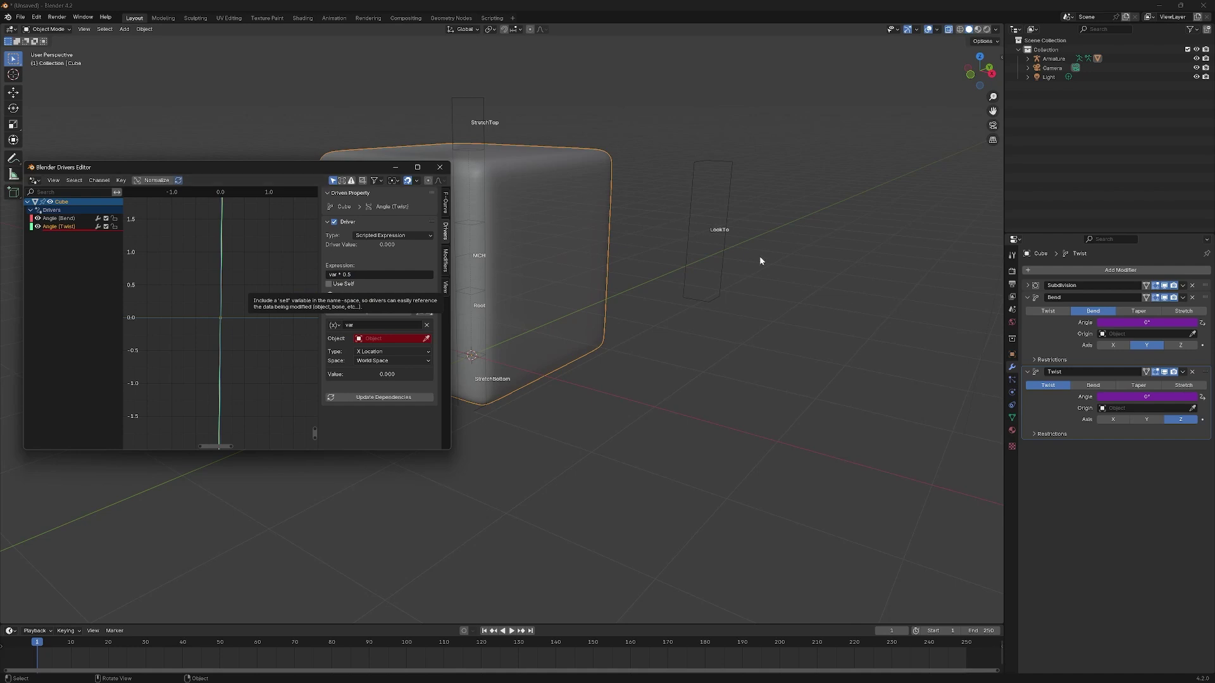
# Step: Try moving the LookTo bone along Z in Pose Mode, cancel the move and reselect the cube in Object Mode
pyautogui.click(732, 253)
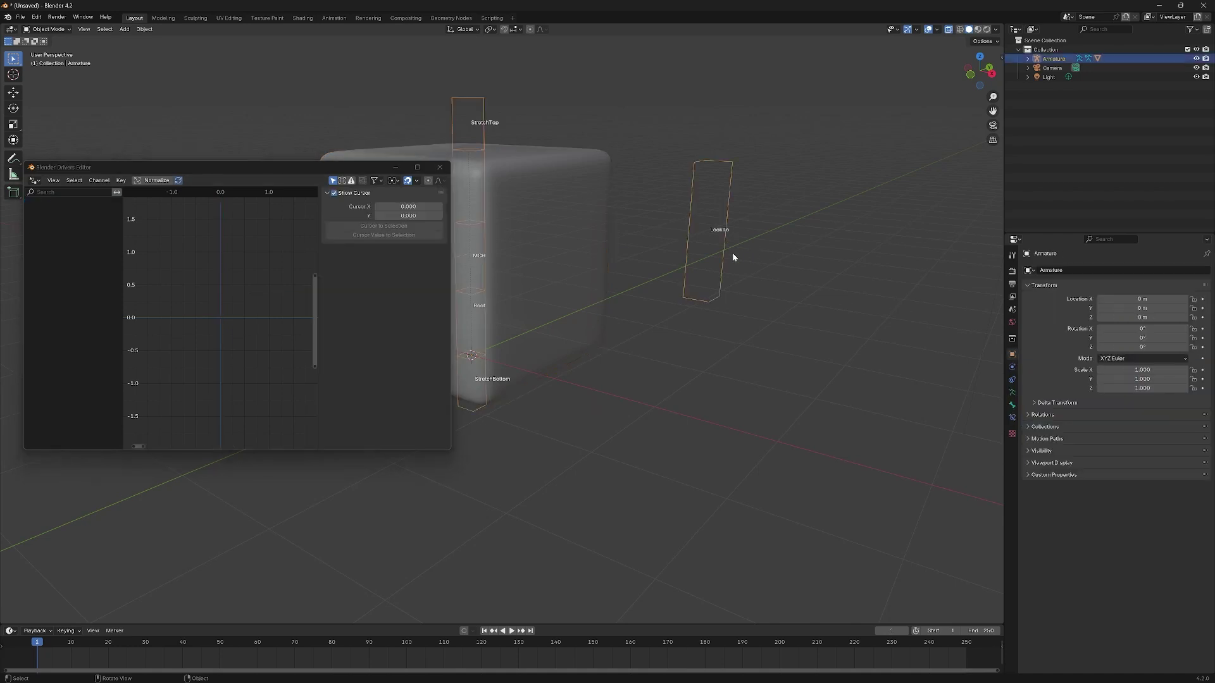
pyautogui.click(600, 235)
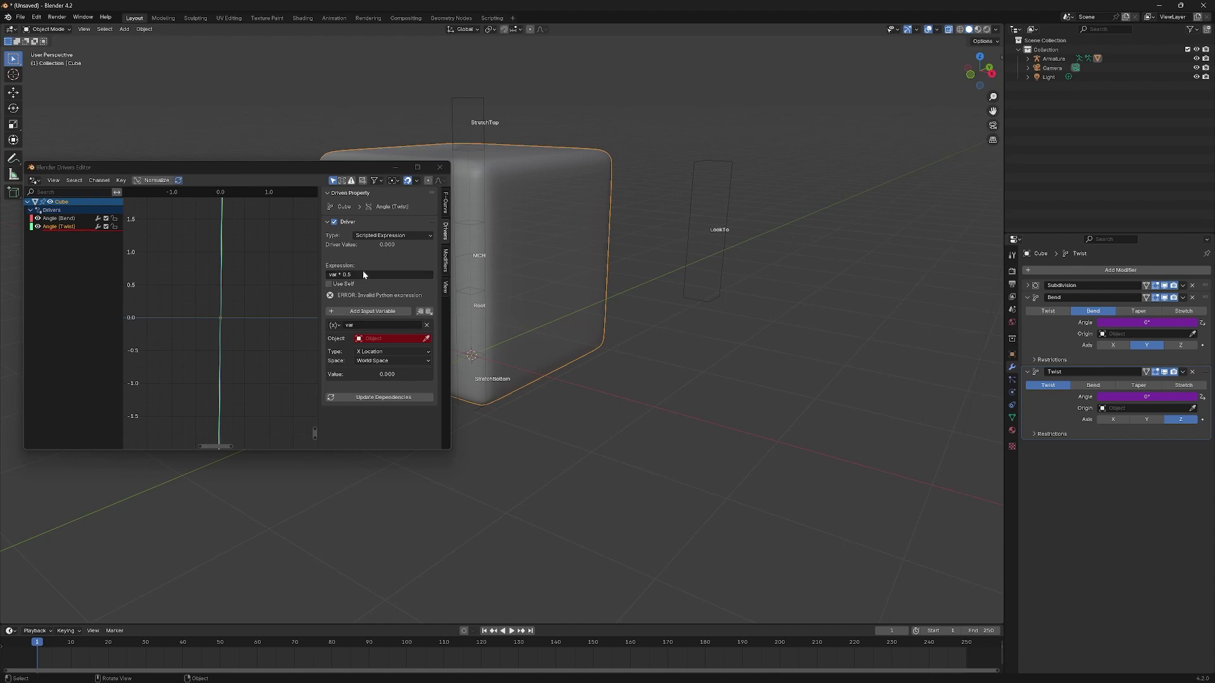
pyautogui.click(709, 207)
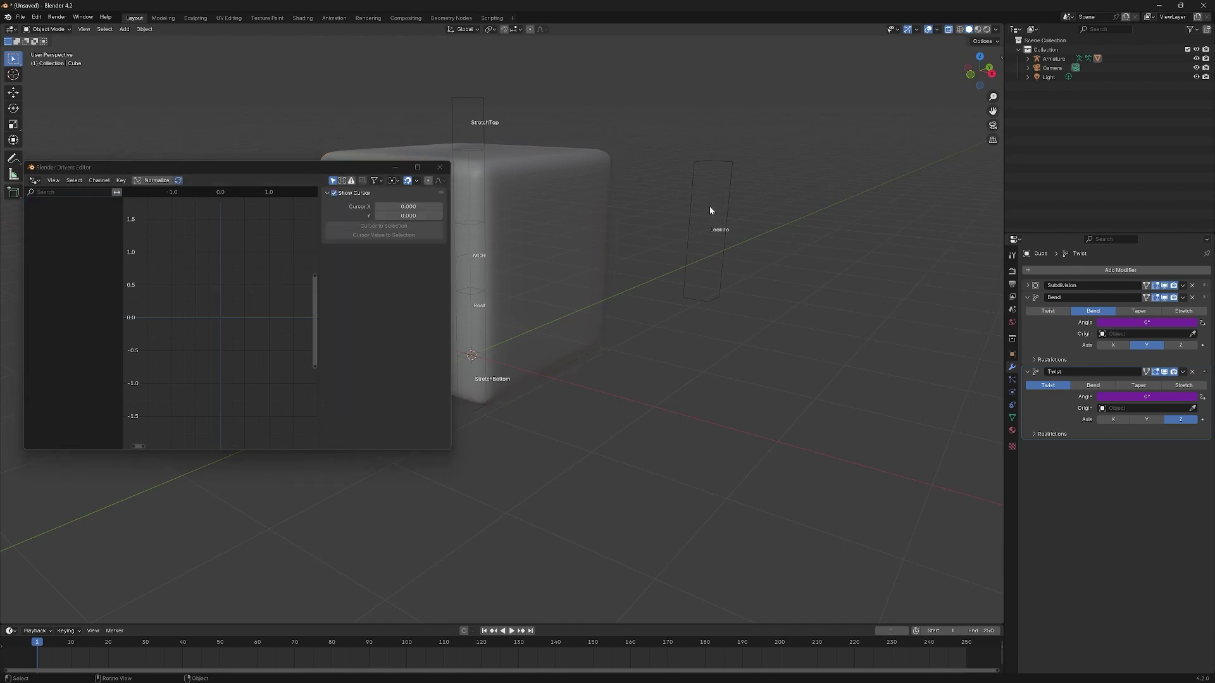
pyautogui.hotkey('ctrl', 'Tab')
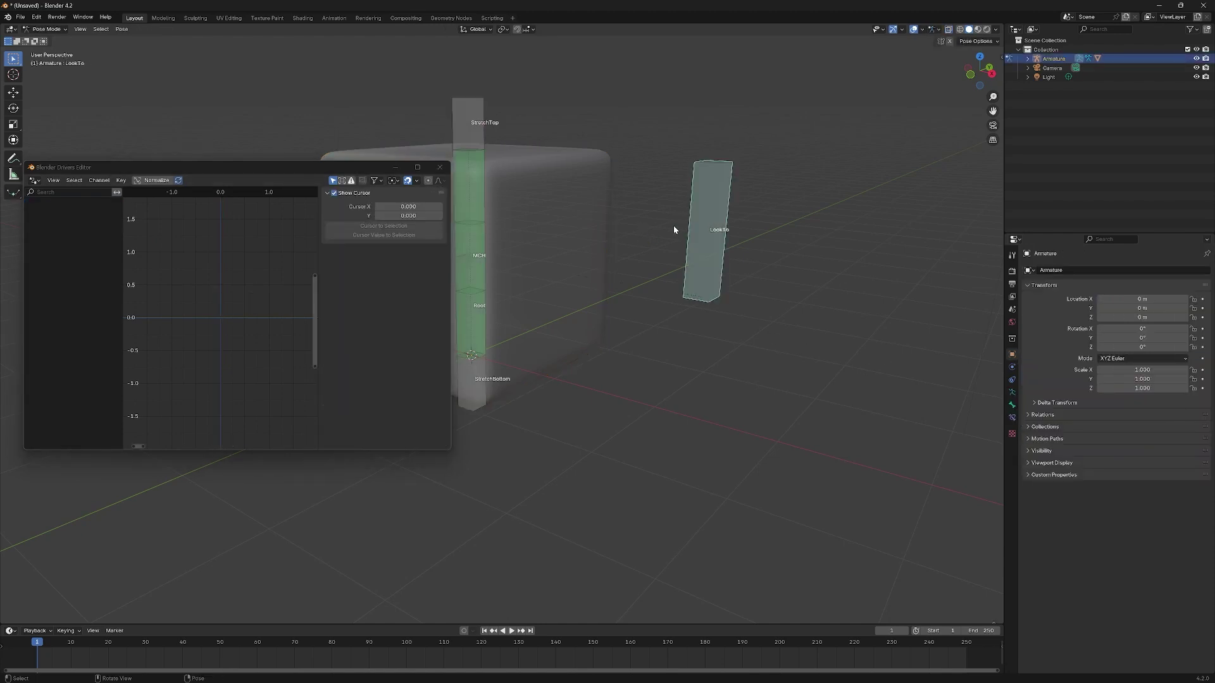
pyautogui.press('g')
pyautogui.press('z')
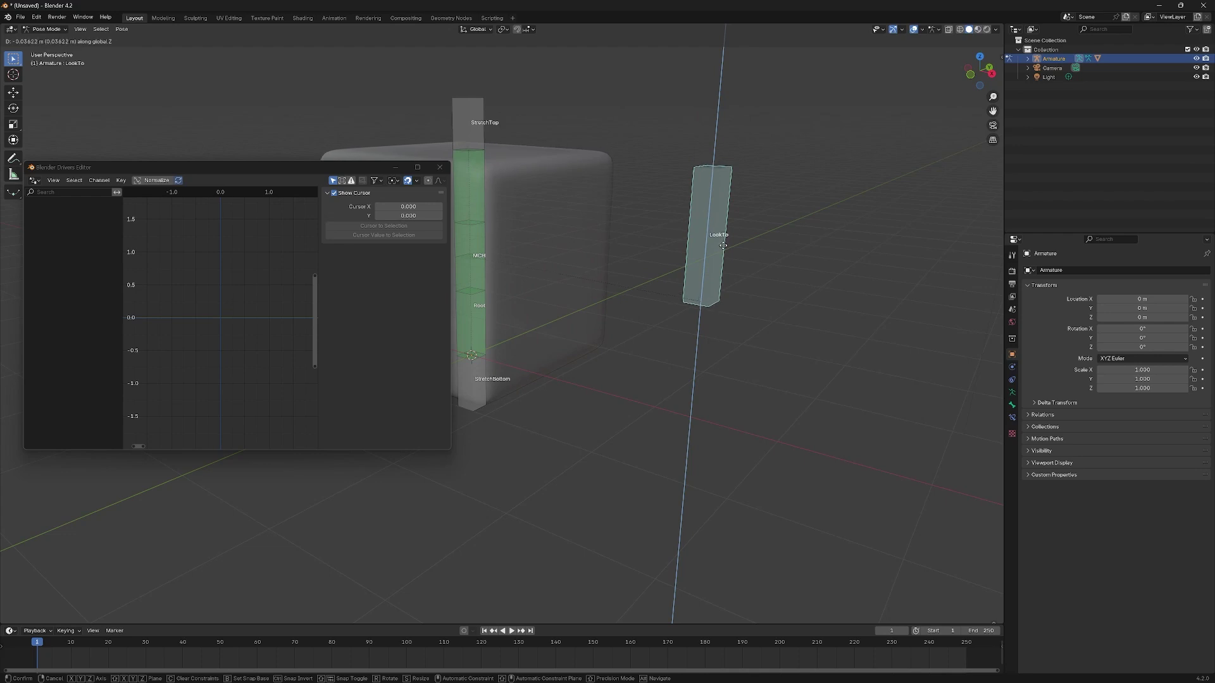
pyautogui.press('Escape')
pyautogui.click(555, 177)
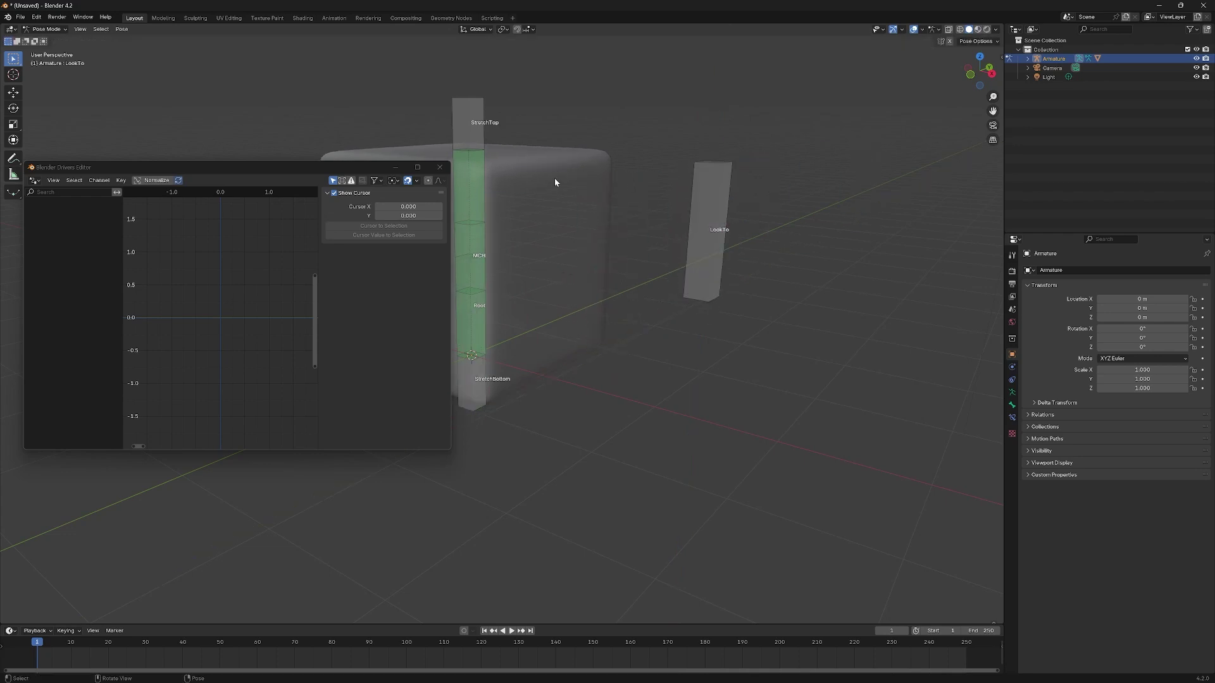
pyautogui.hotkey('ctrl', 'Tab')
pyautogui.click(544, 184)
# Step: Point the Twist driver's variable at the Armature's LookTo bone and set its type to Y Location
pyautogui.click(386, 339)
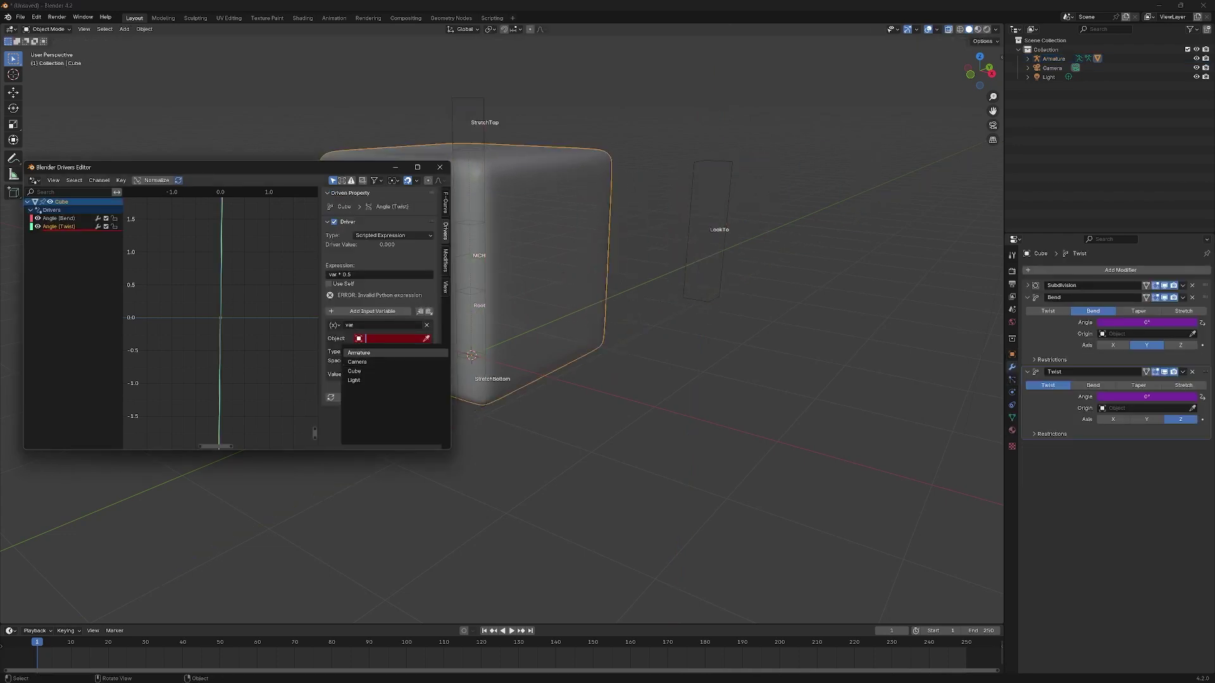
pyautogui.click(389, 353)
pyautogui.click(389, 338)
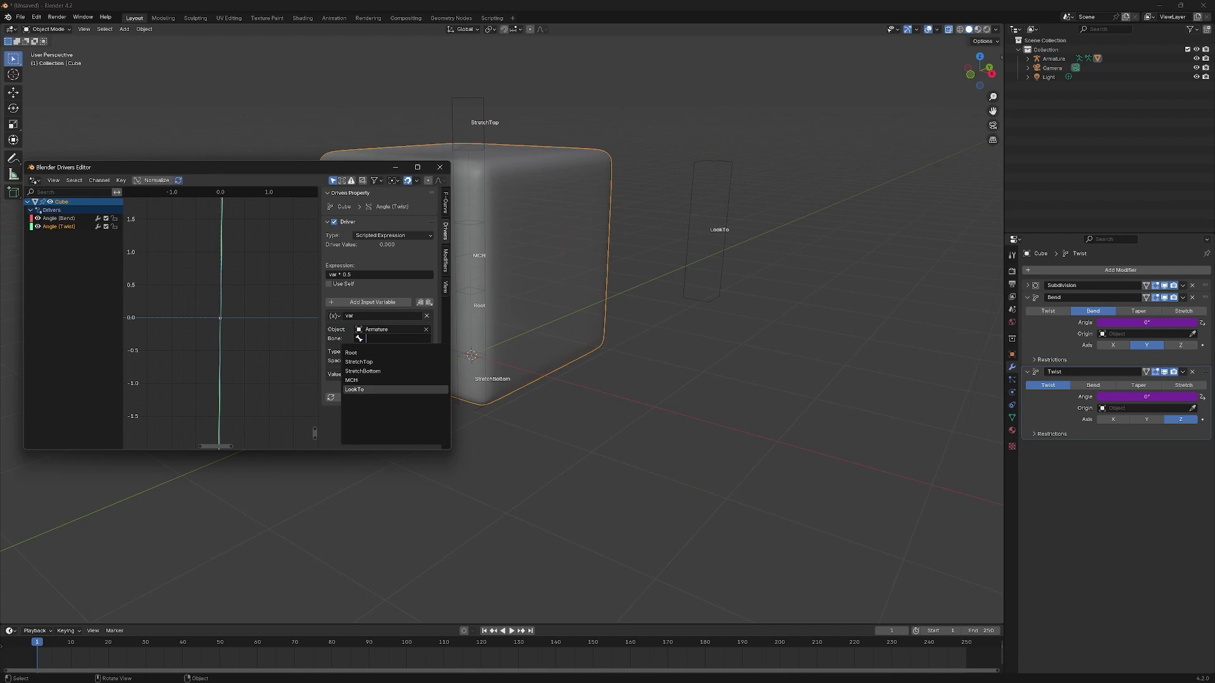
pyautogui.click(374, 389)
pyautogui.click(386, 352)
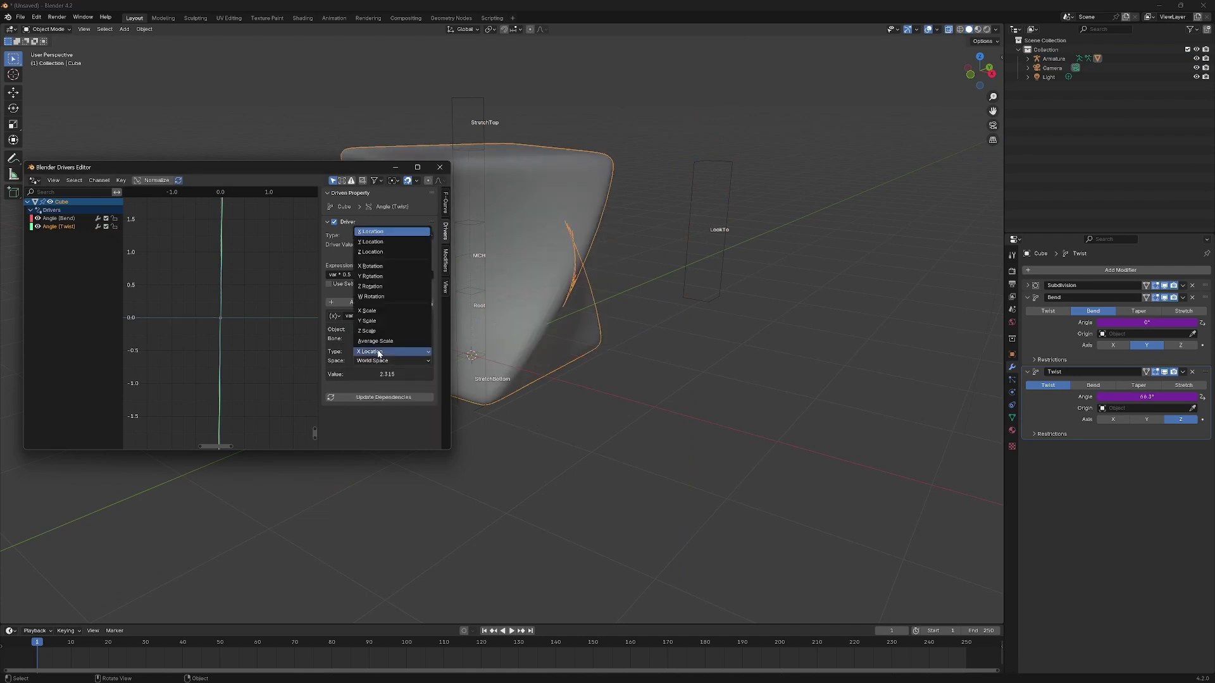
pyautogui.click(386, 241)
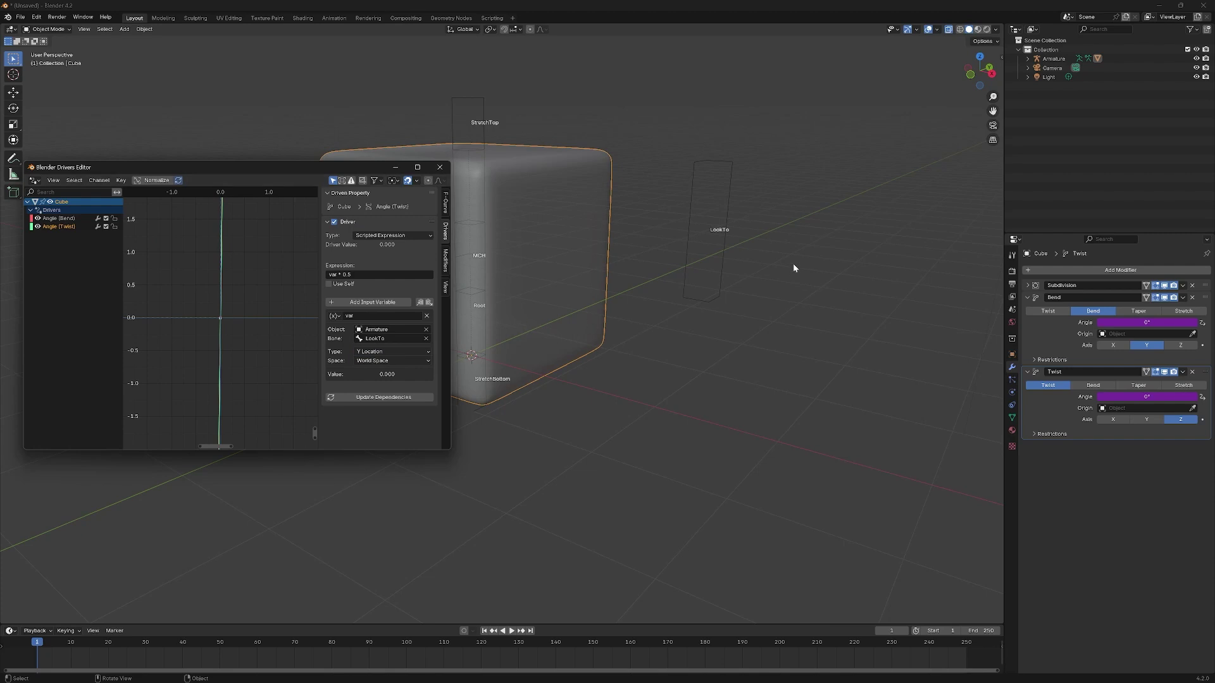
# Step: Test the Twist driver by moving the LookTo bone along Y in Pose Mode, then cancel the move
pyautogui.moveTo(794, 268); pyautogui.dragTo(606, 328, button='middle')
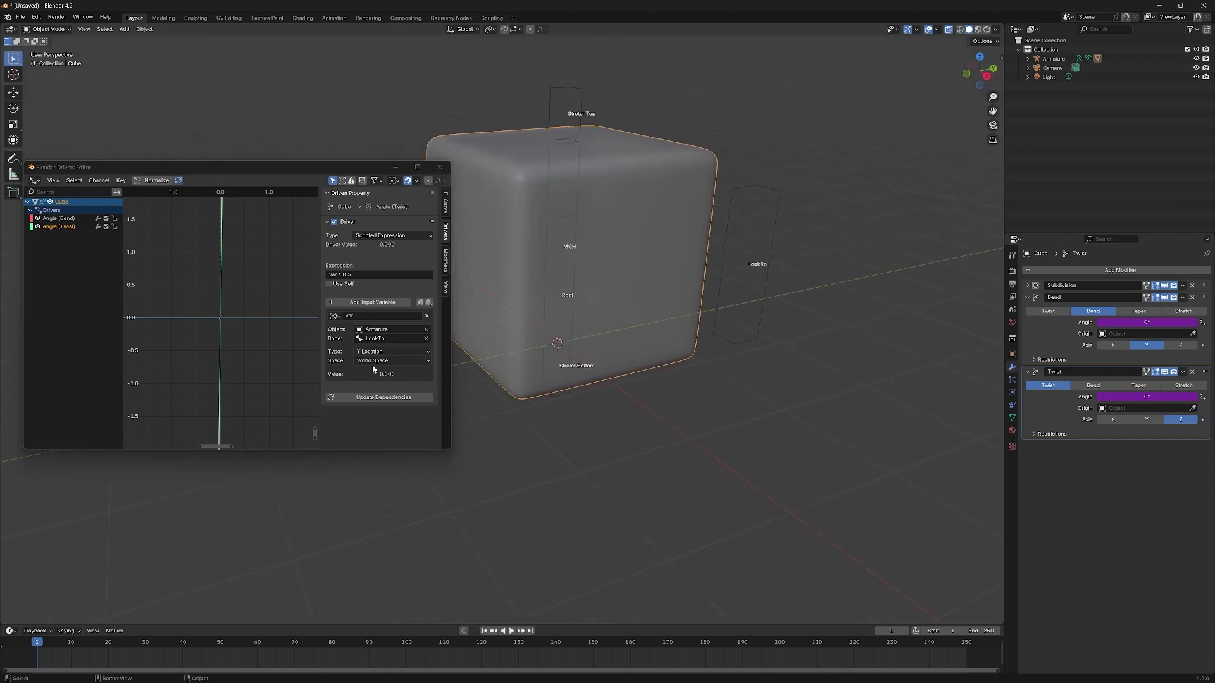
pyautogui.hotkey('alt', 'z')
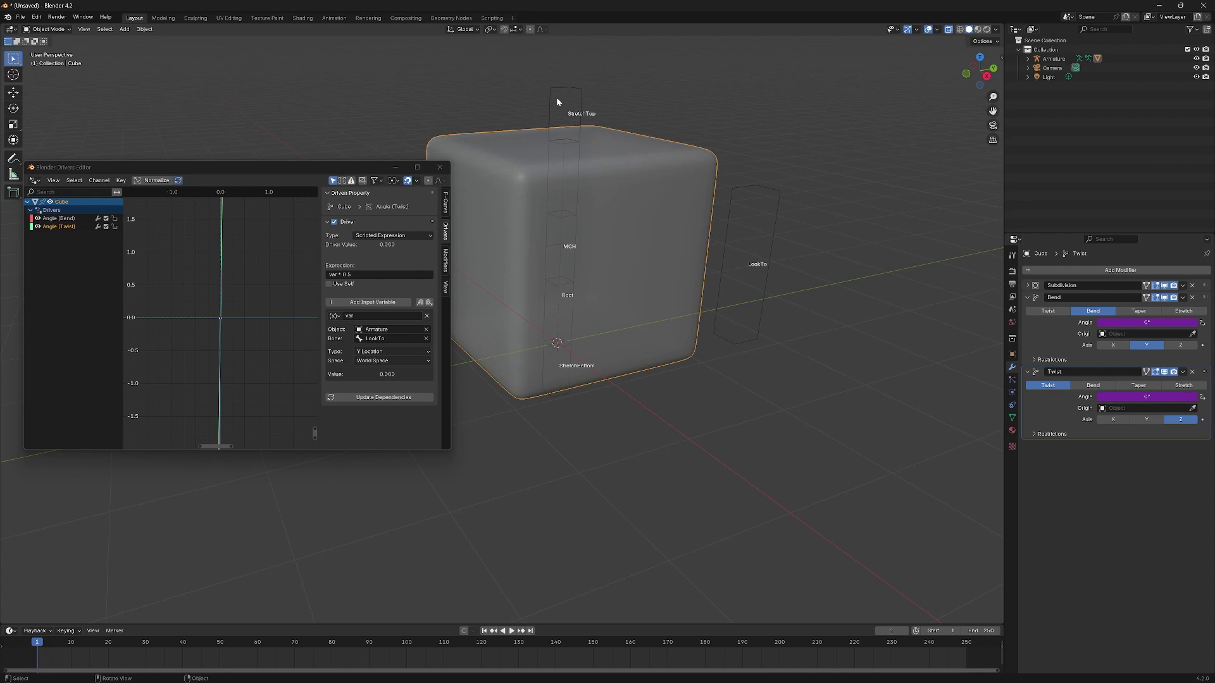
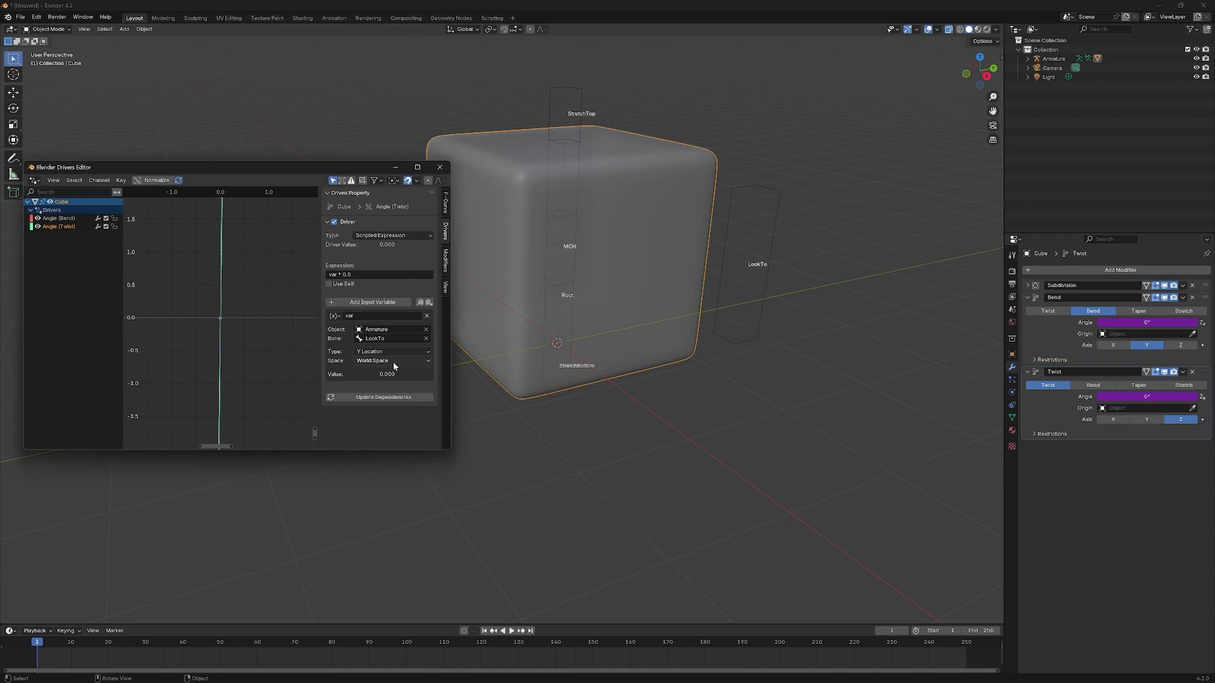
pyautogui.click(133, 301)
pyautogui.click(60, 227)
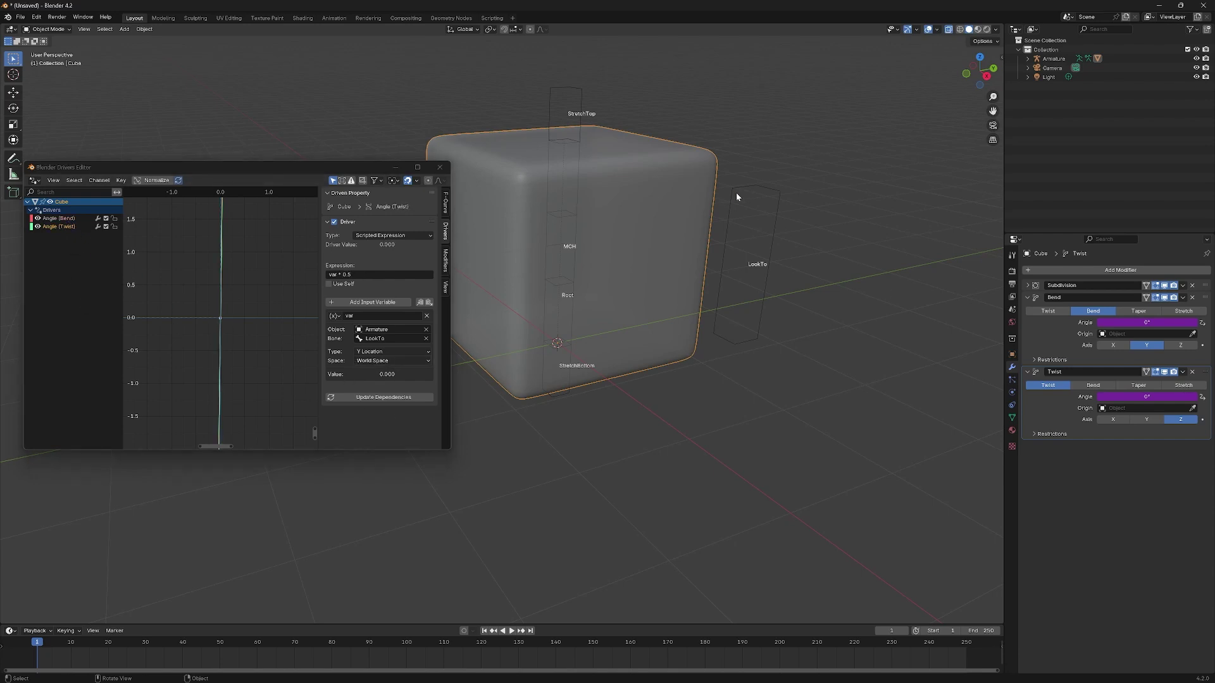
pyautogui.click(727, 264)
pyautogui.hotkey('ctrl', 'Tab')
pyautogui.click(750, 251)
pyautogui.click(744, 284)
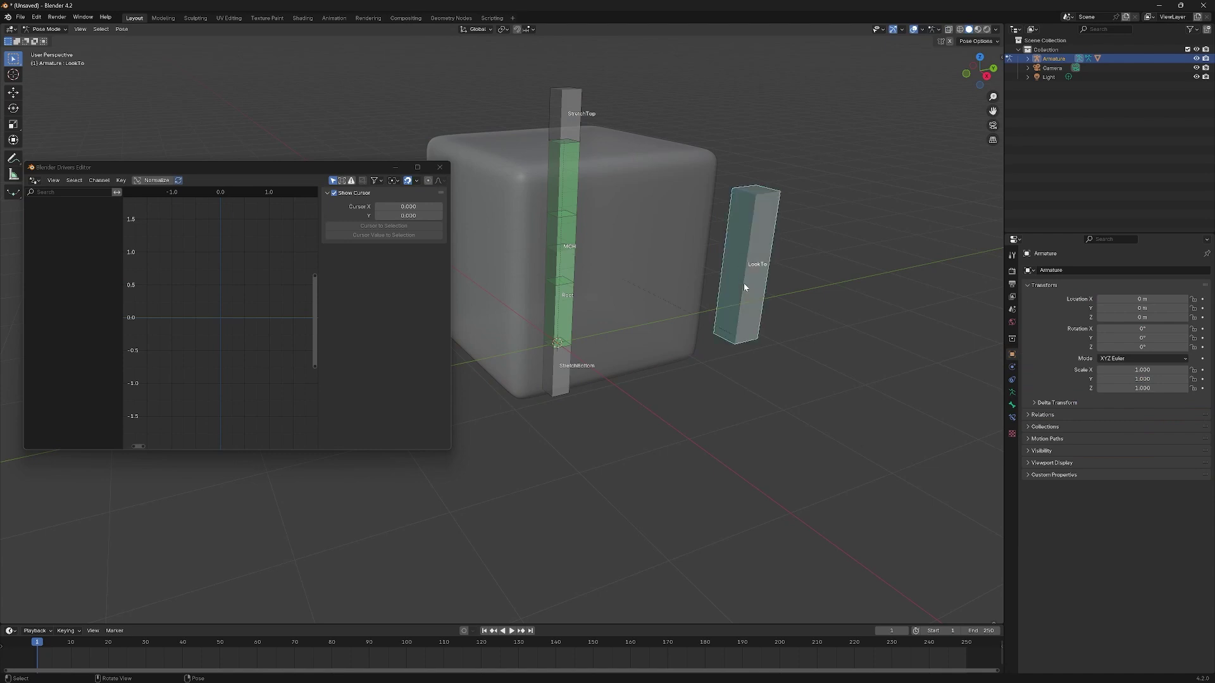
pyautogui.press('g')
pyautogui.press('y')
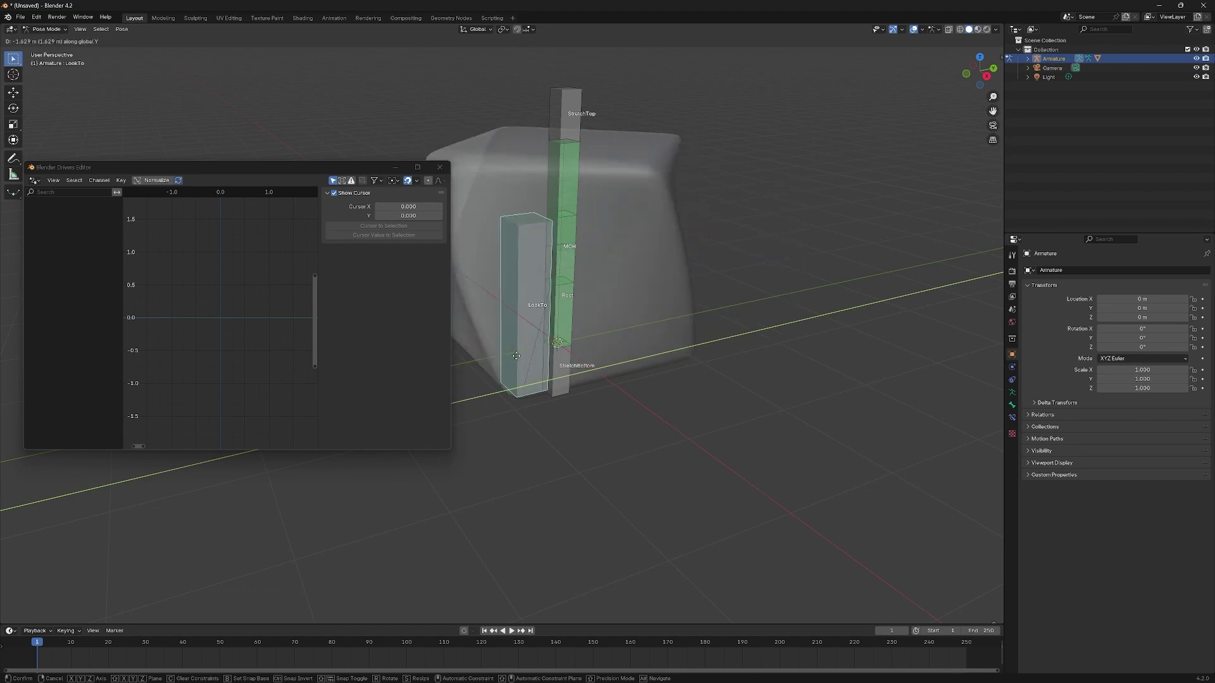
pyautogui.rightClick(737, 341)
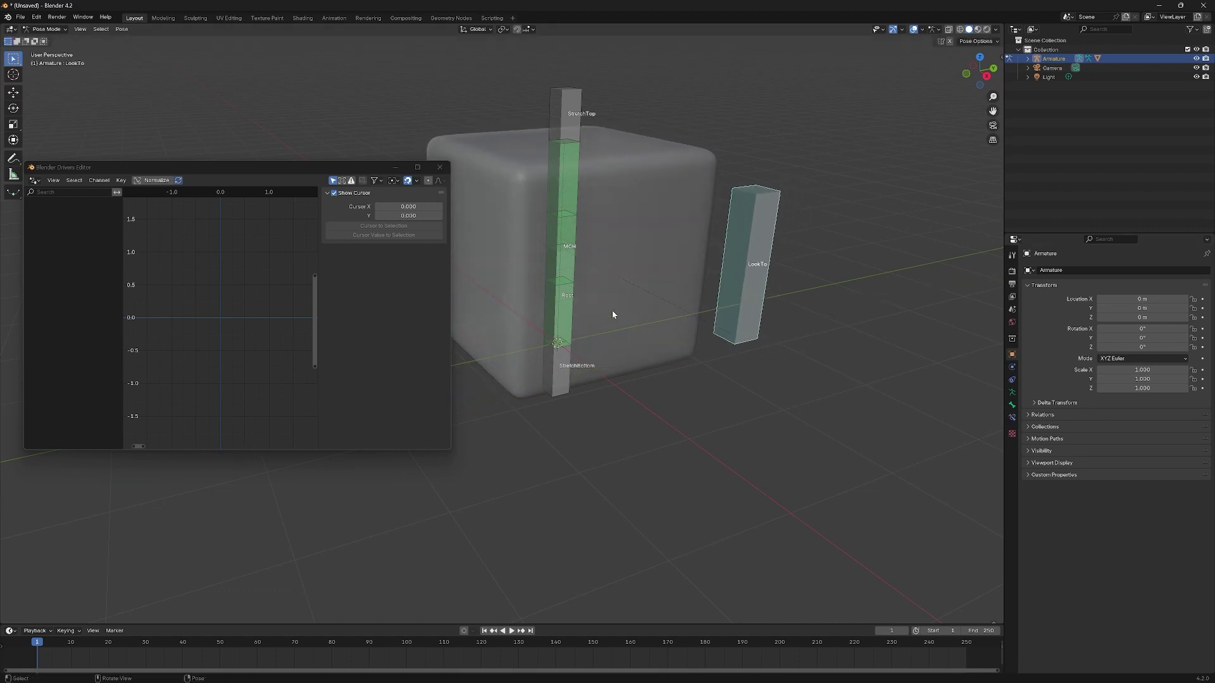
# Step: Put the Drivers Editor window out of the way, try moving the LookTo bone along X and cancel the move
pyautogui.moveTo(612, 310); pyautogui.dragTo(764, 264, button='middle')
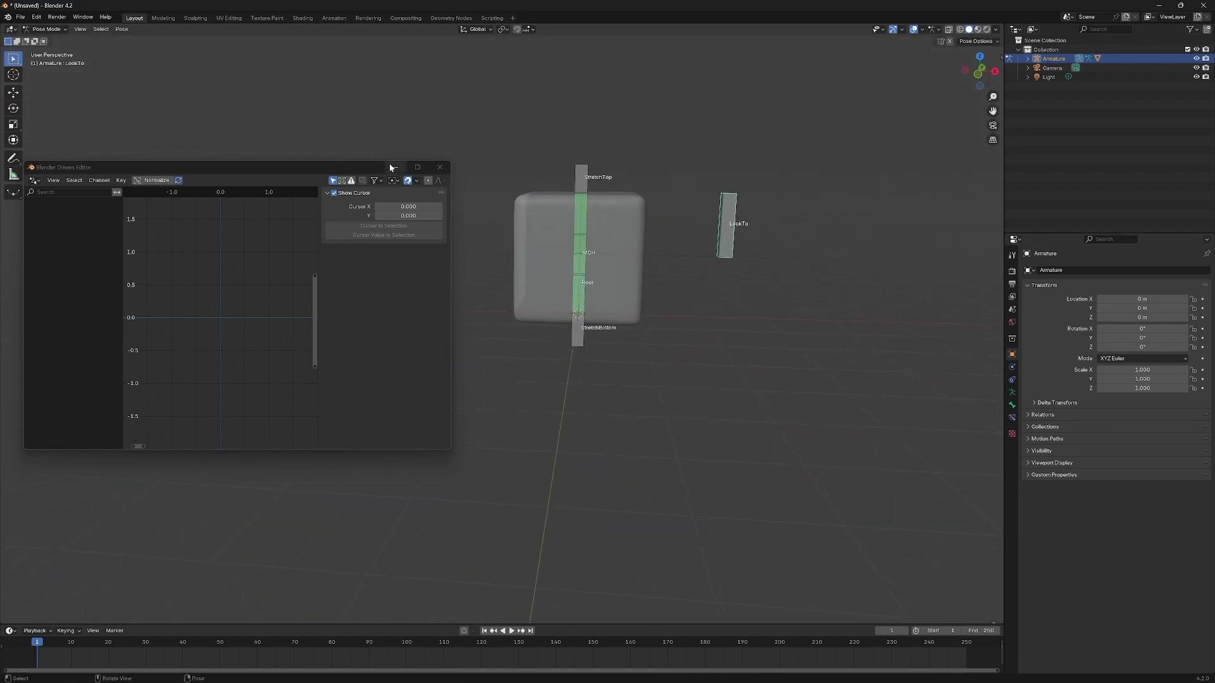
pyautogui.click(551, 249)
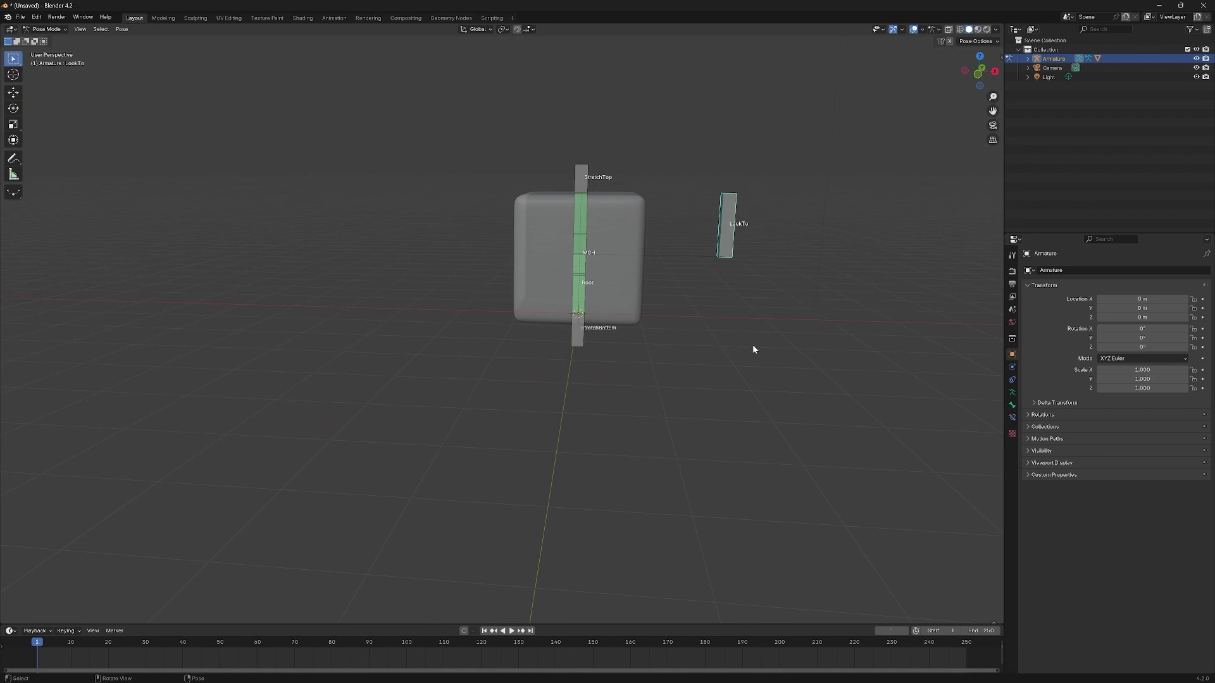
pyautogui.moveTo(808, 378); pyautogui.dragTo(666, 327, button='middle')
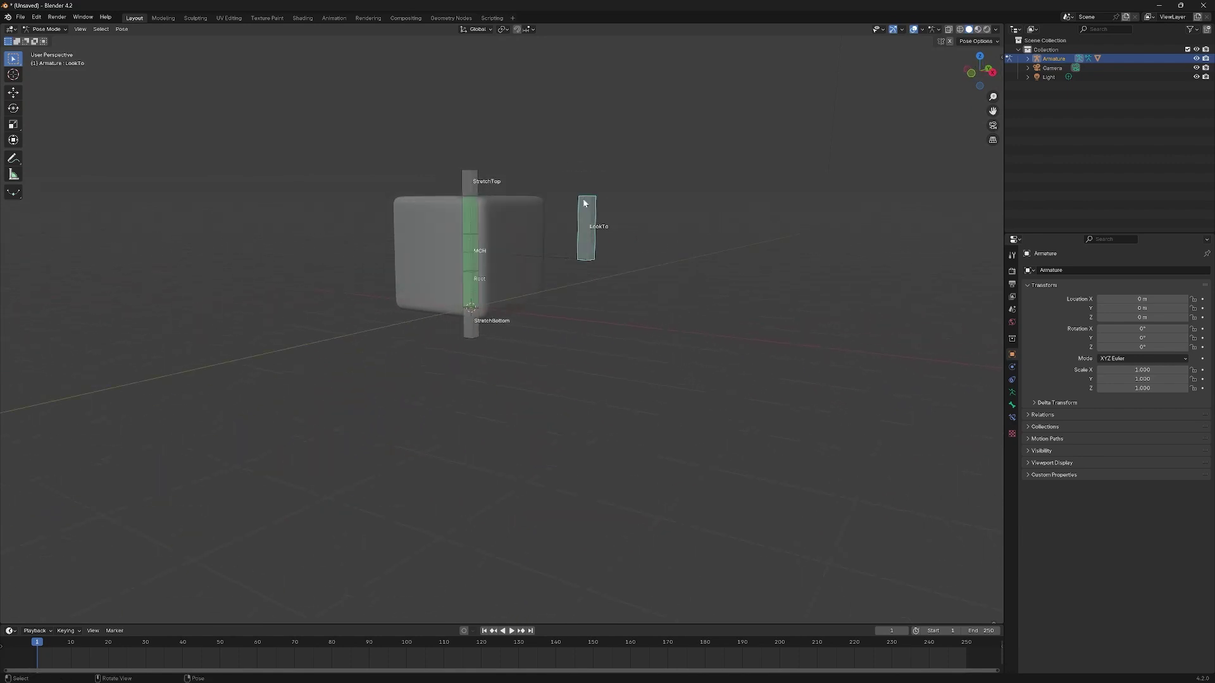
pyautogui.scroll(5, 583, 227)
pyautogui.moveTo(550, 216); pyautogui.dragTo(705, 313, button='middle')
pyautogui.press('g')
pyautogui.press('x')
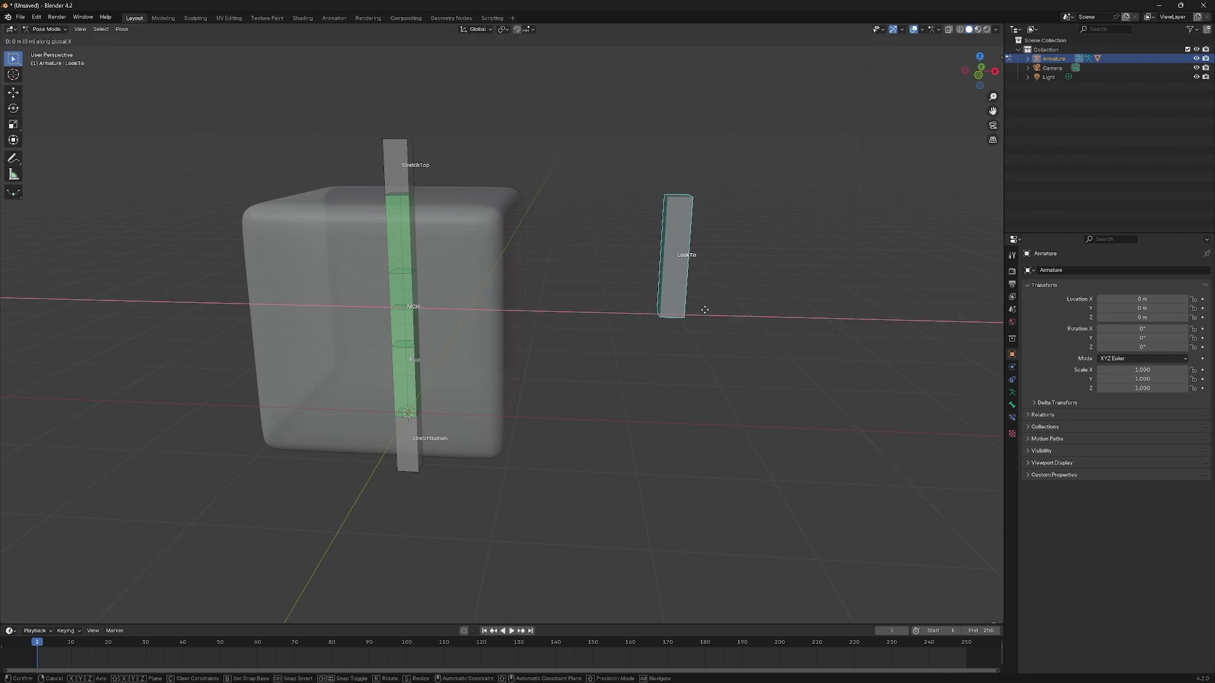
pyautogui.rightClick(798, 368)
# Step: Add a Limit Location constraint to the LookTo bone and enable its minimum and maximum limits for Y and Z
pyautogui.click(1012, 417)
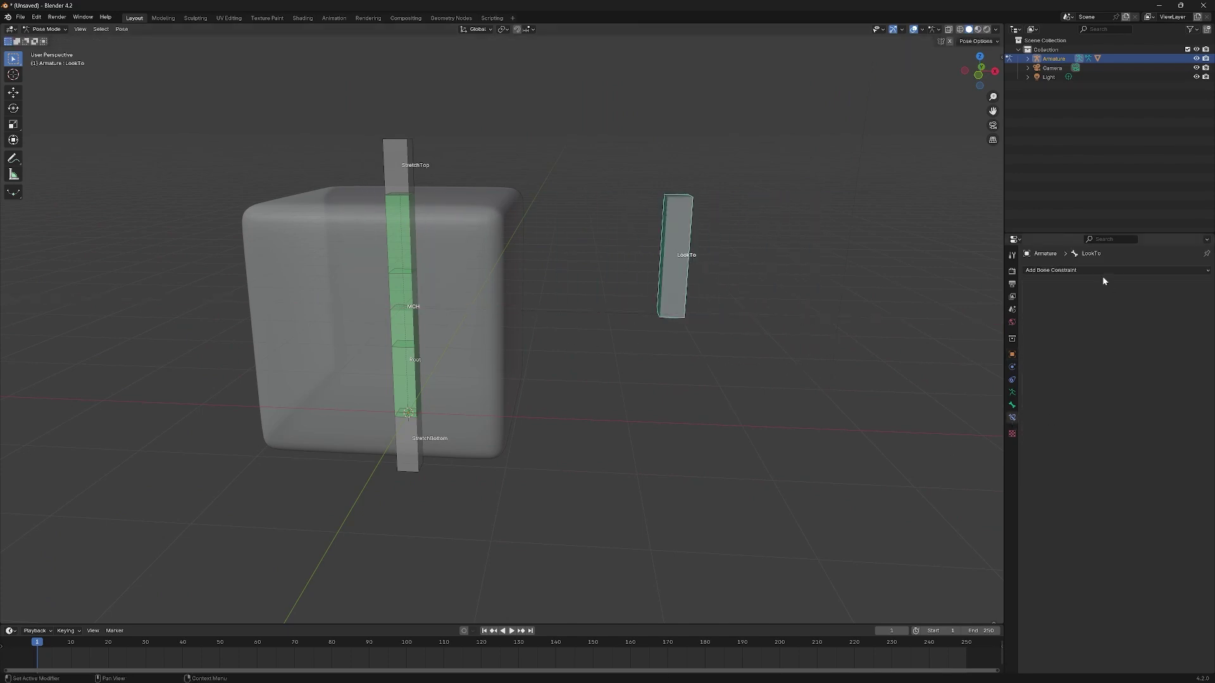
pyautogui.click(1095, 271)
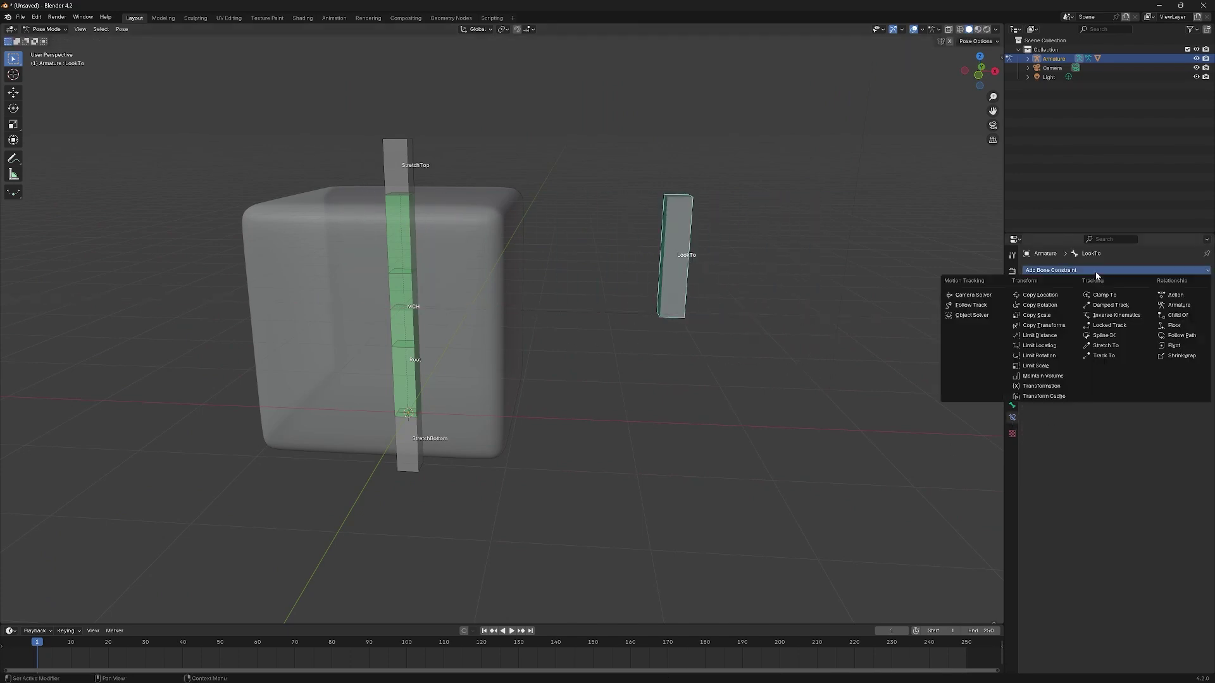
pyautogui.click(1055, 348)
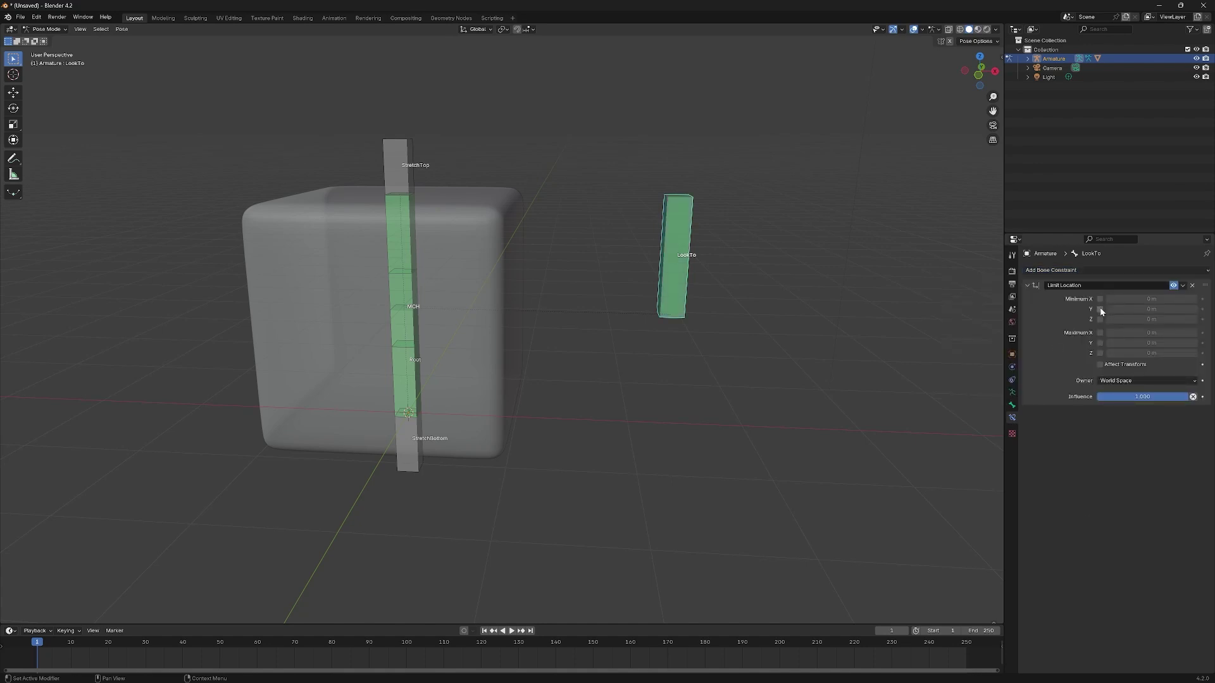
pyautogui.moveTo(1099, 309); pyautogui.dragTo(1101, 354)
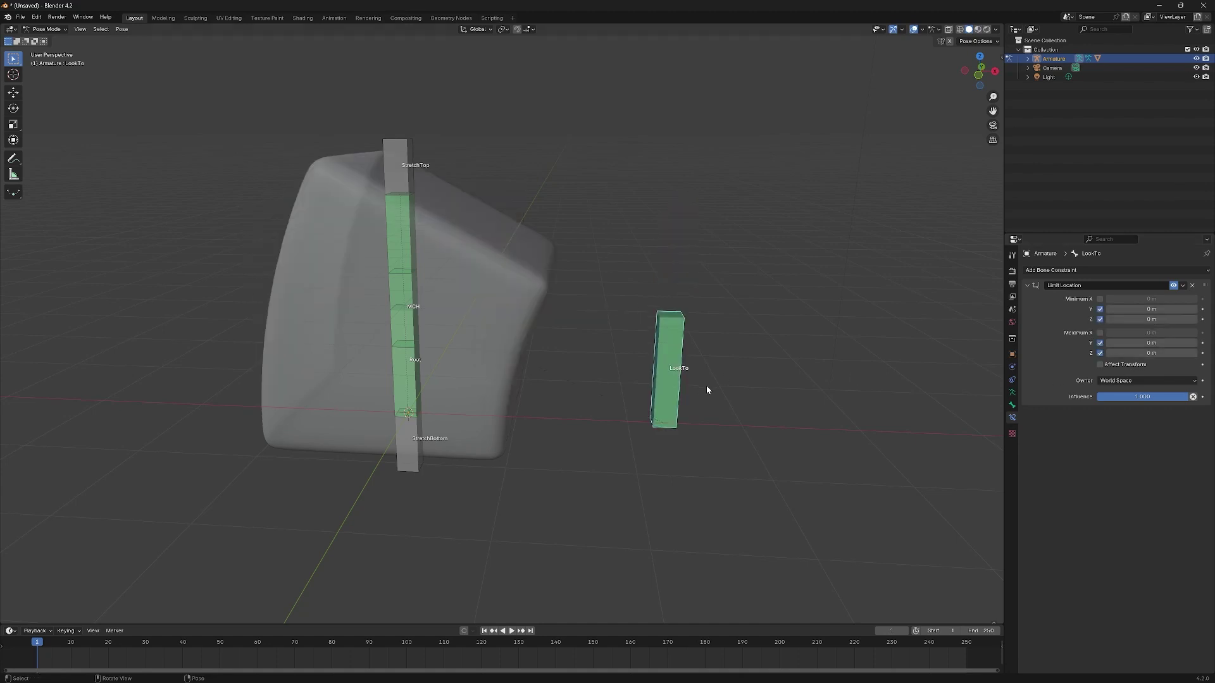
# Step: Try enabling the constraint's Minimum X and Maximum X limits, and switch both off again
pyautogui.click(1100, 300)
pyautogui.click(1099, 333)
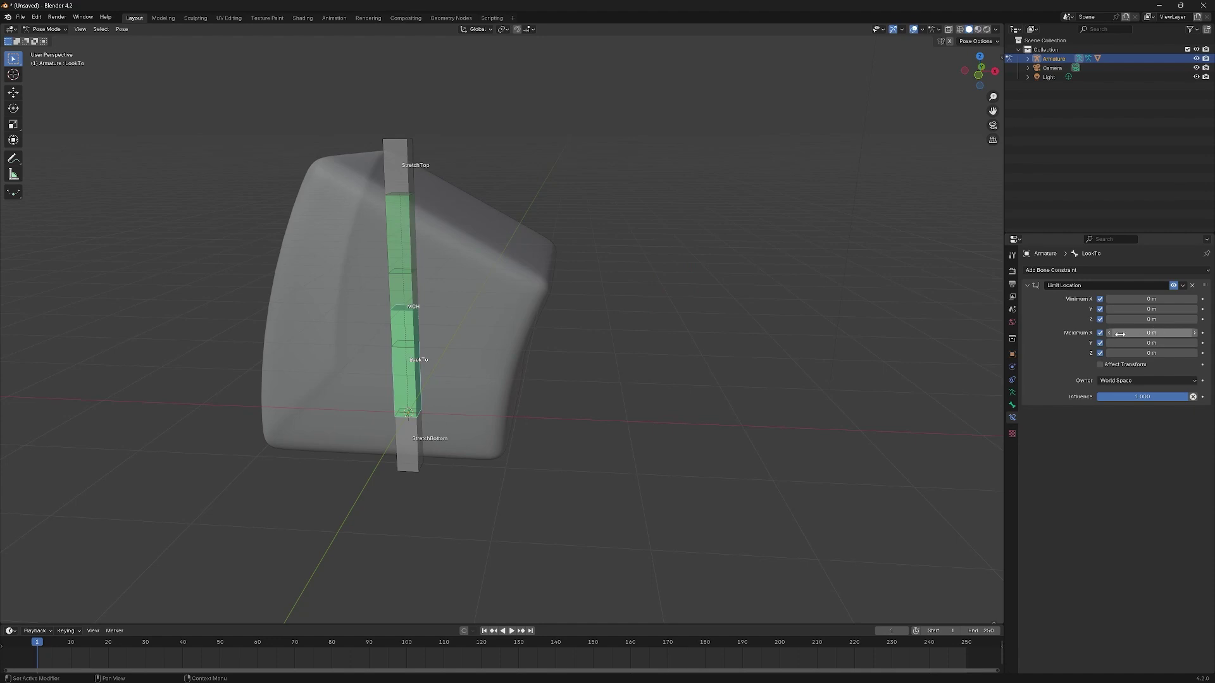
pyautogui.click(1099, 333)
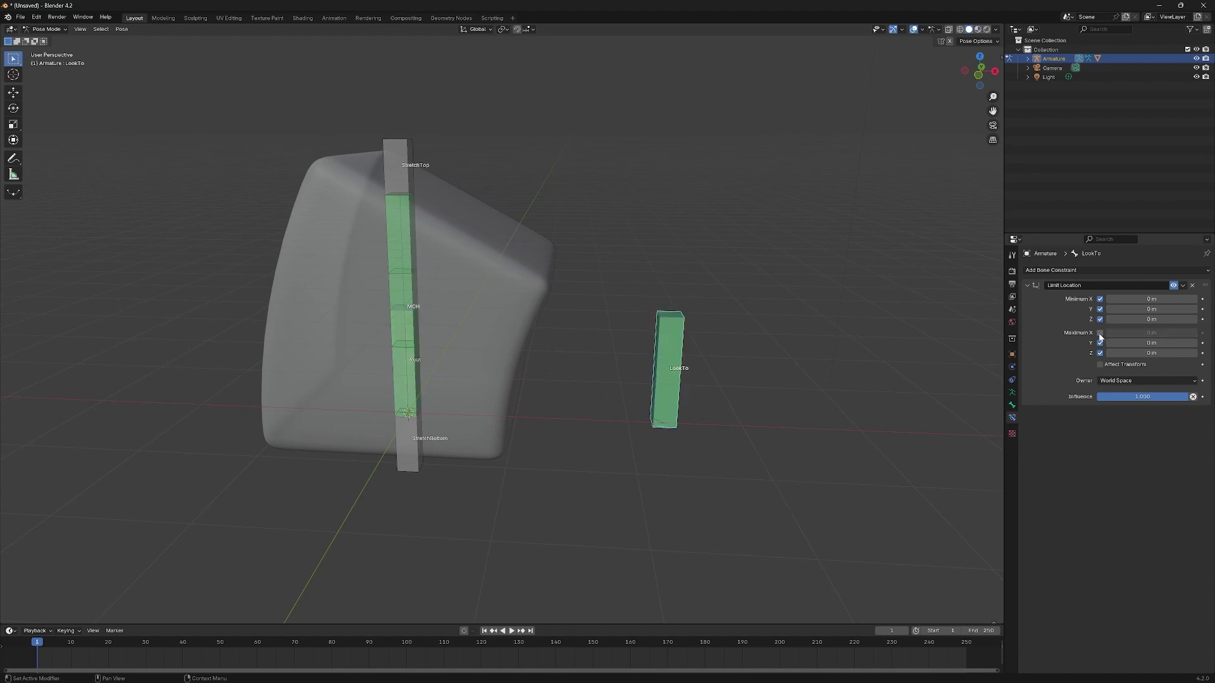
pyautogui.click(1100, 300)
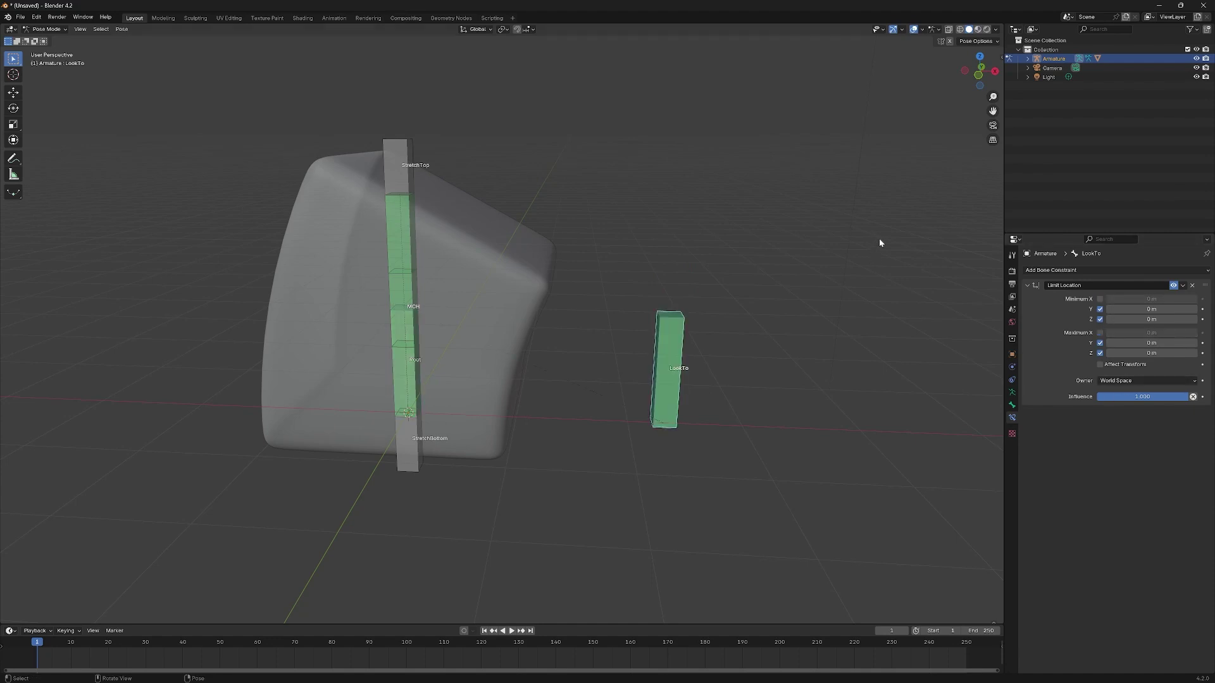
# Step: Show the transform sidebar and set the LookTo bone's Limit Location to Minimum Y -2 m and Maximum Y 3 m
pyautogui.press('n')
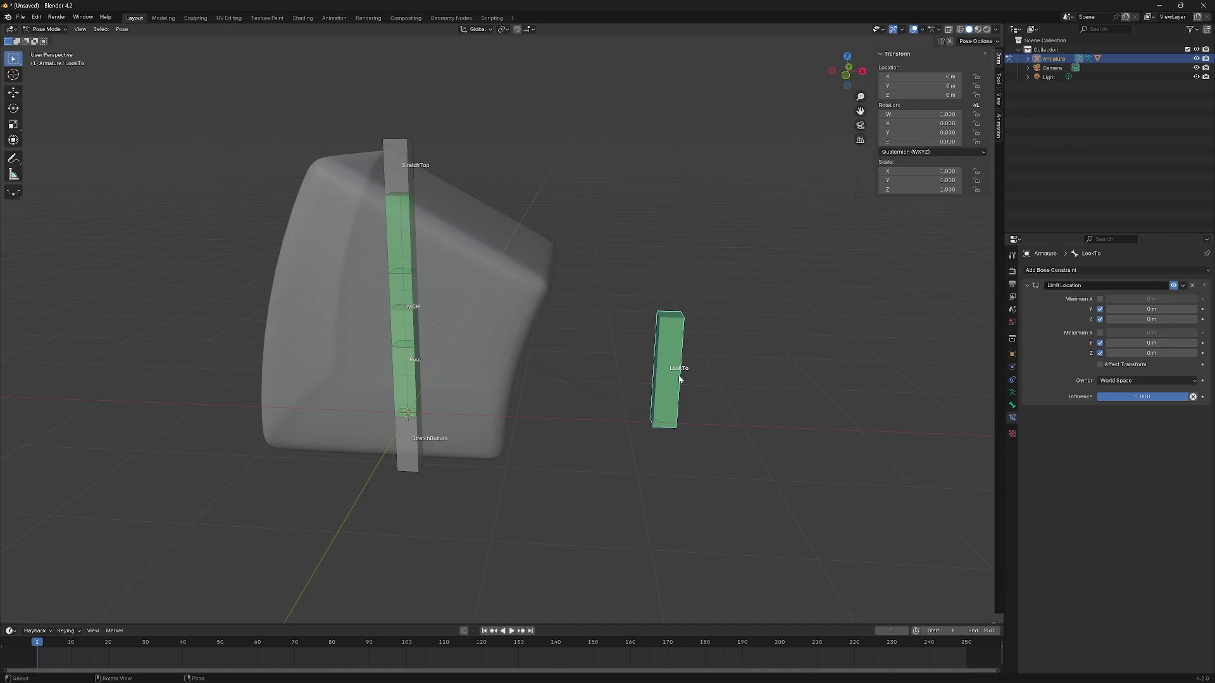
pyautogui.moveTo(762, 365); pyautogui.dragTo(696, 331, button='middle')
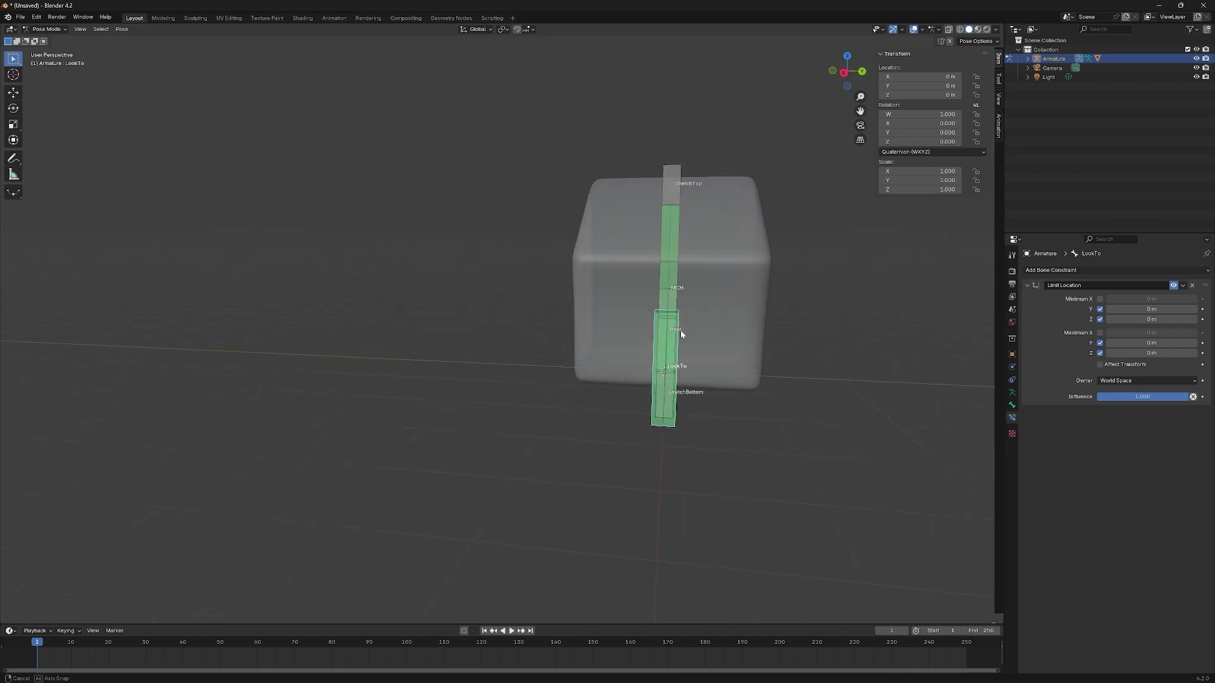
pyautogui.press('g')
pyautogui.click(1151, 308)
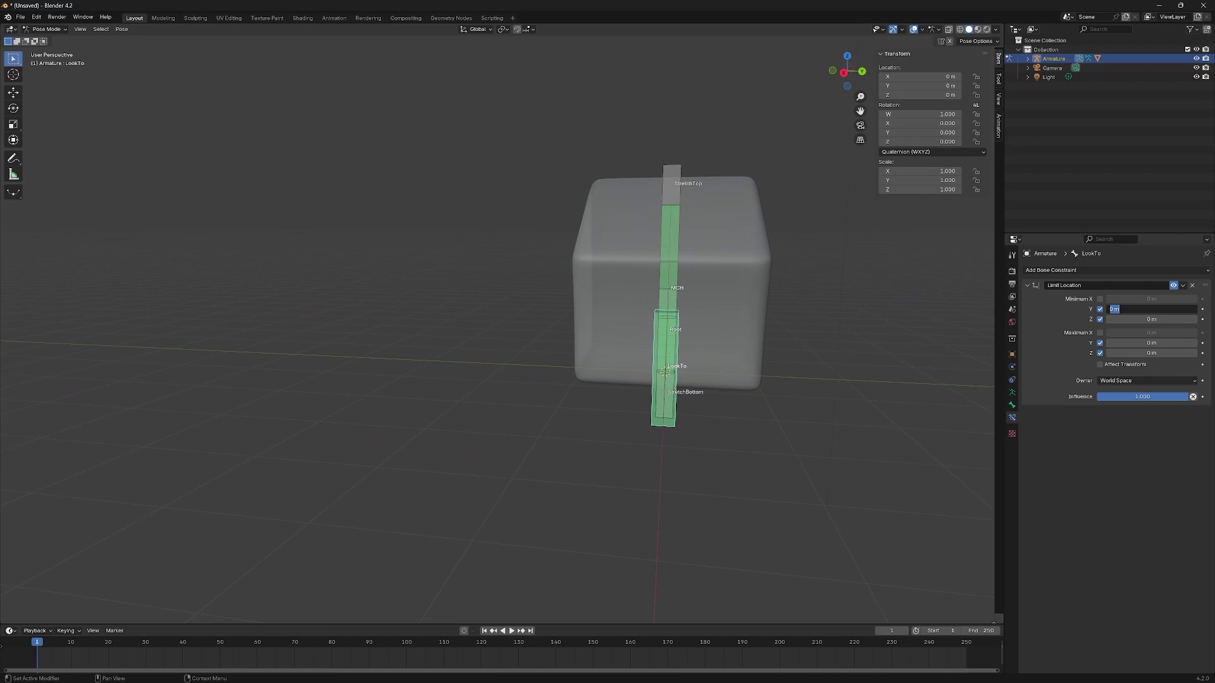
pyautogui.write('-2')
pyautogui.press('Return')
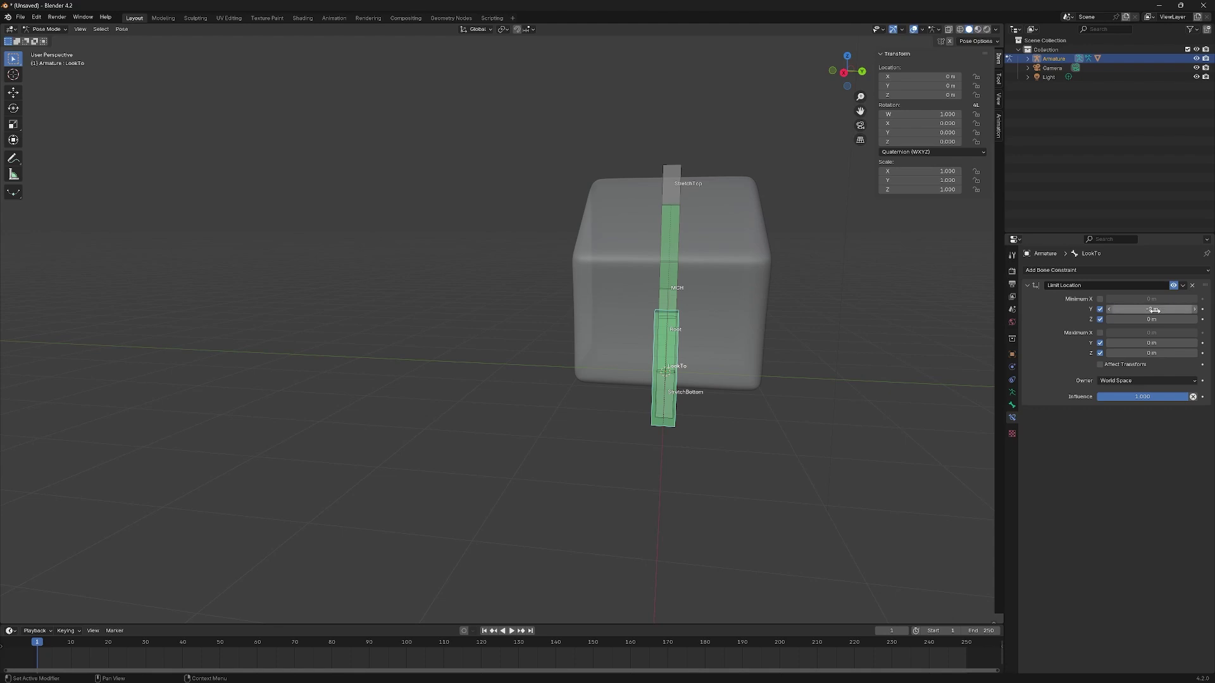
pyautogui.click(1164, 344)
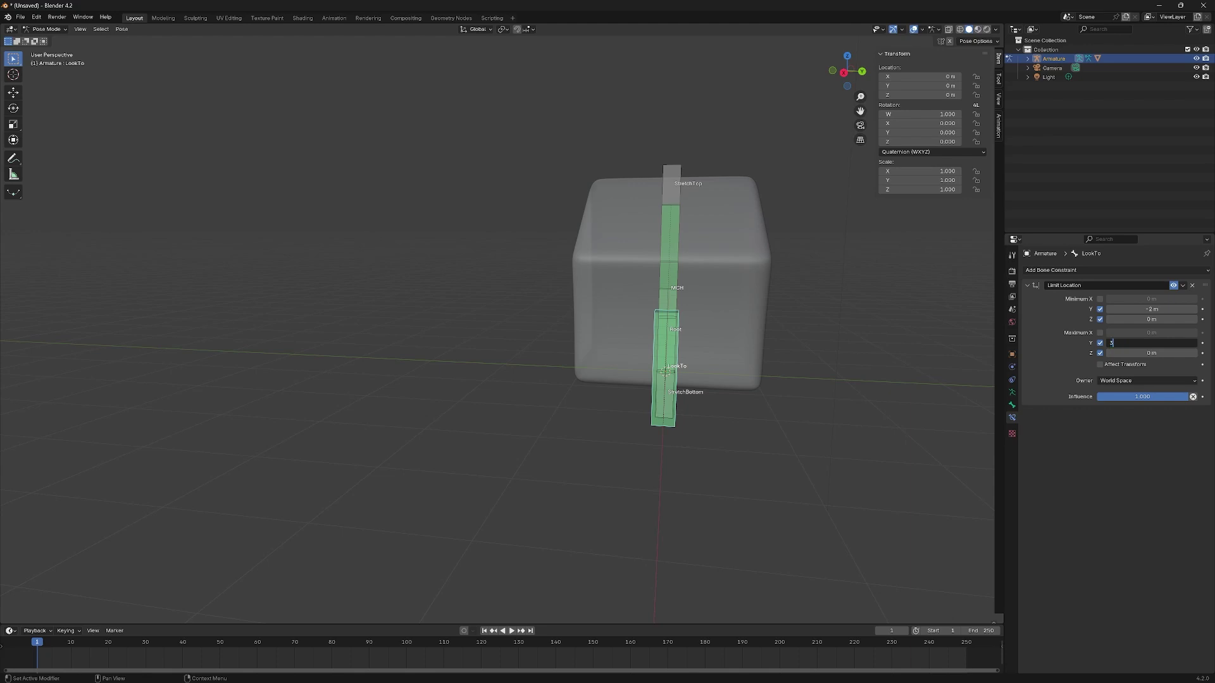
pyautogui.write('3')
pyautogui.press('Return')
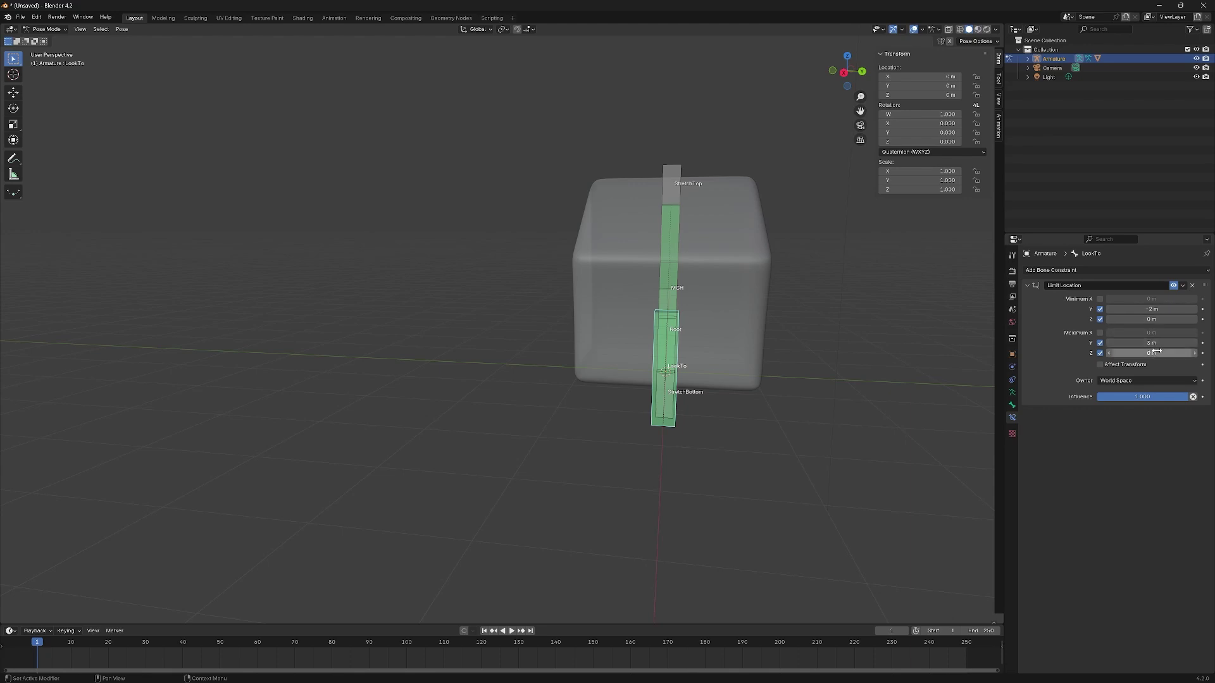
# Step: Set the Limit Location constraint's Maximum Y to 2 m, Maximum Z to 2 m and Minimum Z to -1 m
pyautogui.scroll(-4, 714, 370)
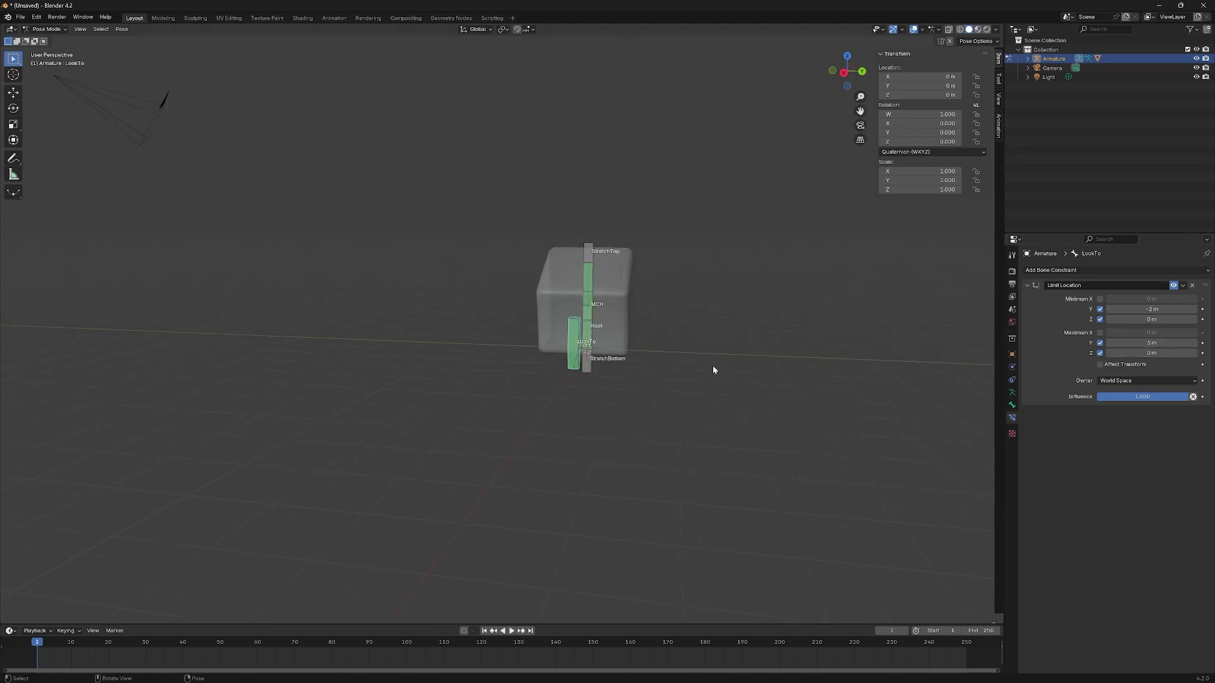
pyautogui.click(1142, 343)
pyautogui.write('2')
pyautogui.press('Tab')
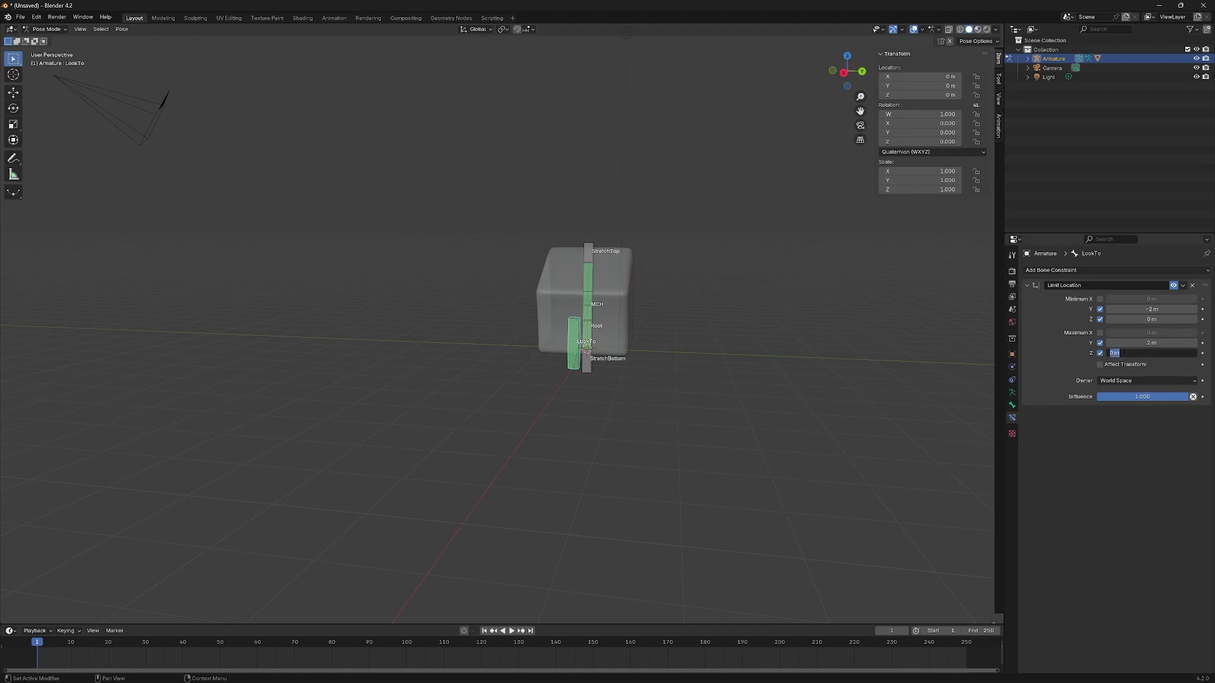
pyautogui.write('2')
pyautogui.press('Return')
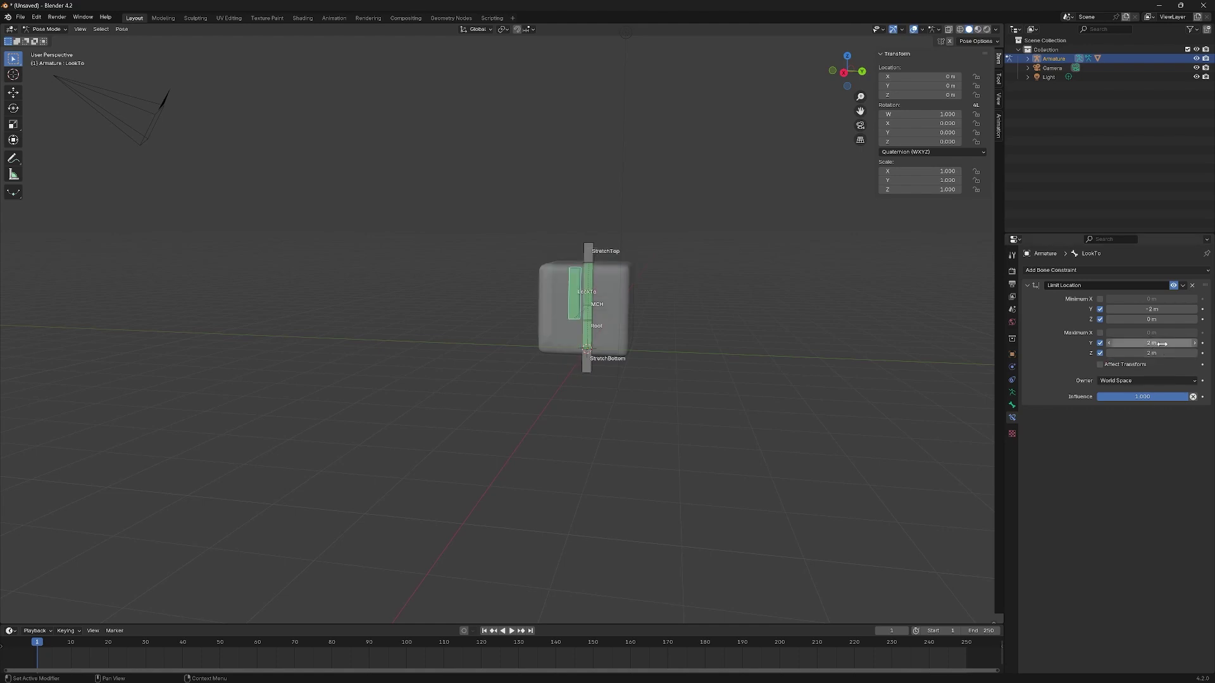
pyautogui.click(1152, 320)
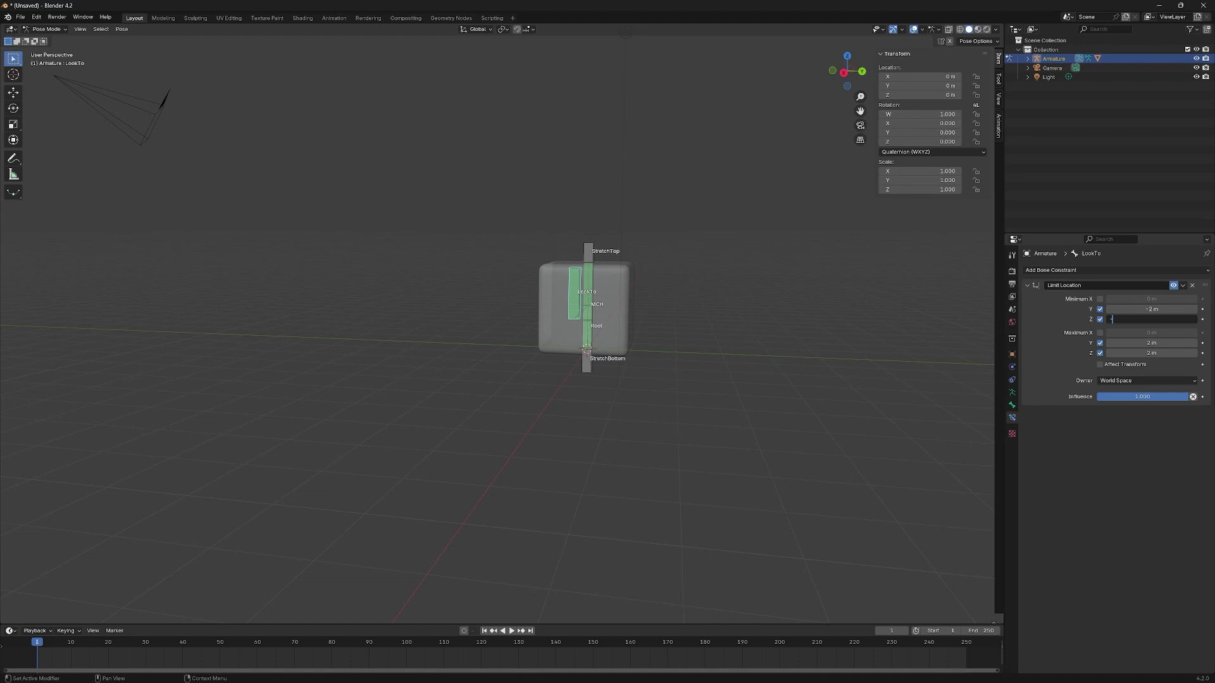
pyautogui.write('-1')
pyautogui.press('Return')
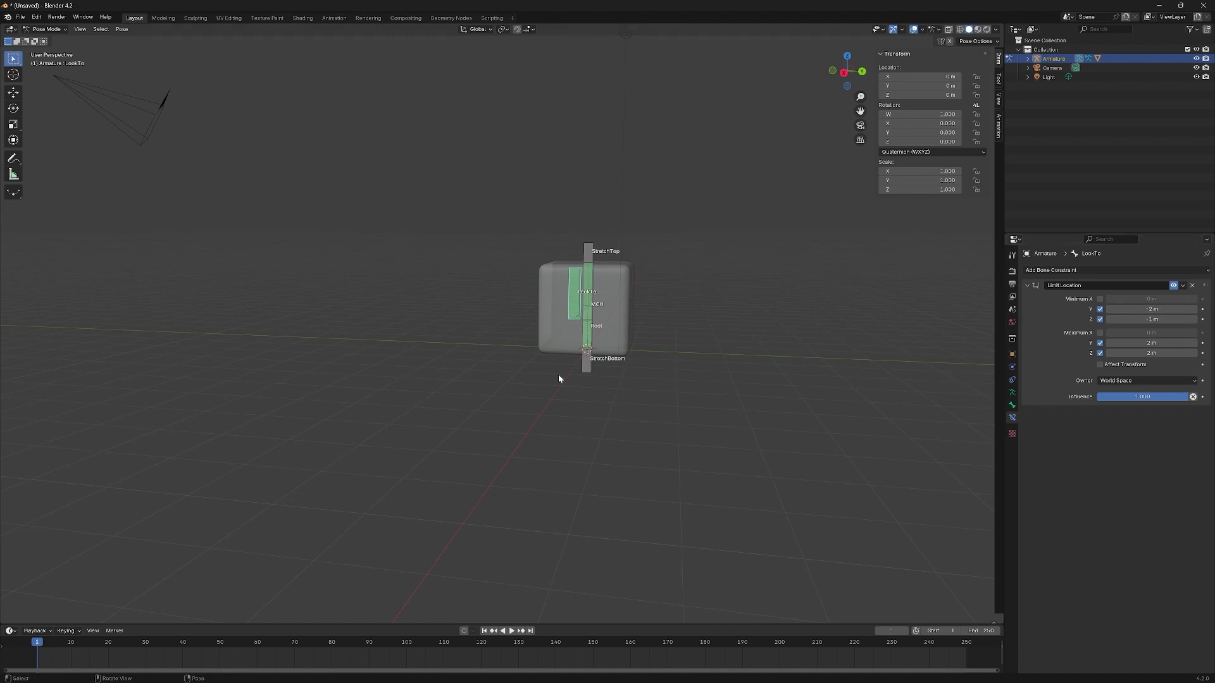
# Step: Test the constraint's height limits by moving the LookTo bone along Z, and cancel the move
pyautogui.moveTo(559, 376); pyautogui.dragTo(579, 342, button='middle')
pyautogui.scroll(3, 594, 315)
pyautogui.press('g')
pyautogui.press('z')
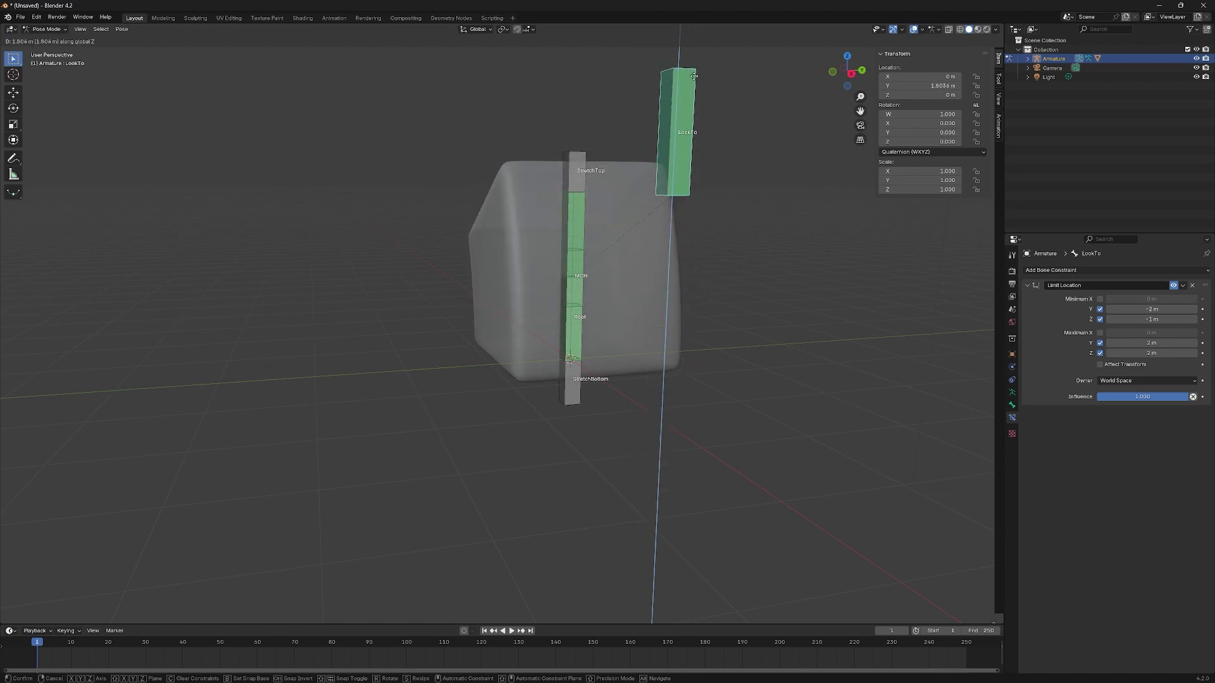
pyautogui.press('Escape')
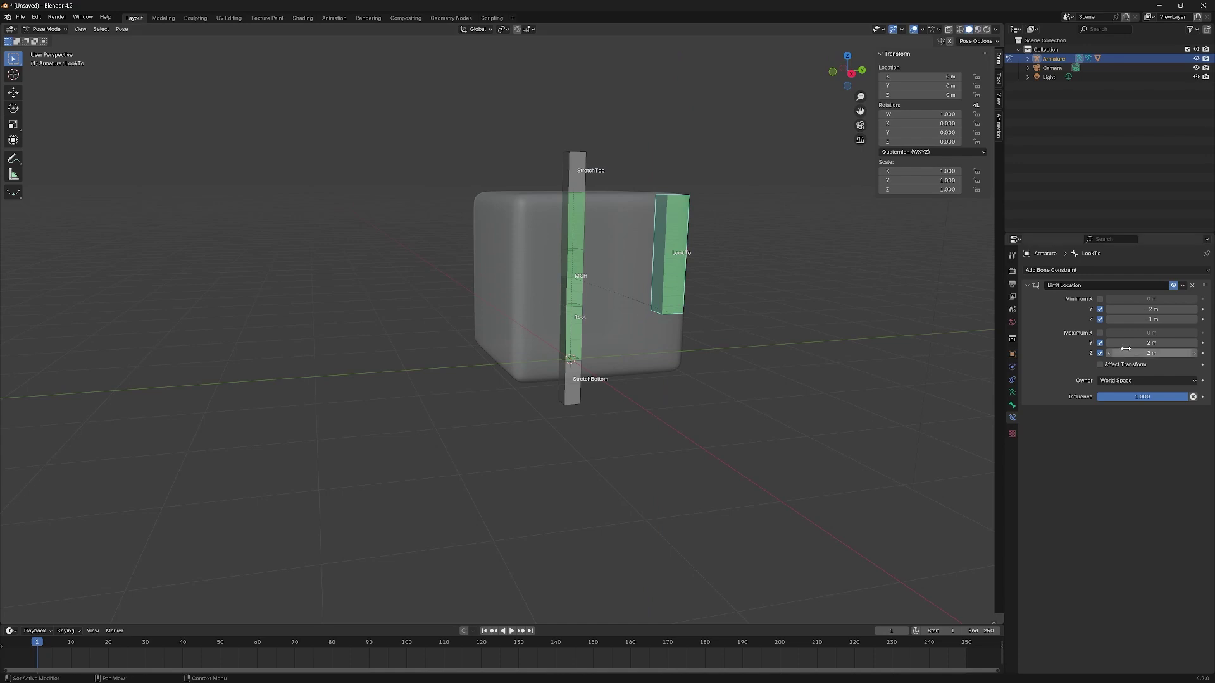
# Step: Set the Limit Location constraint's Maximum Z to 3 m
pyautogui.click(1145, 352)
pyautogui.write('3')
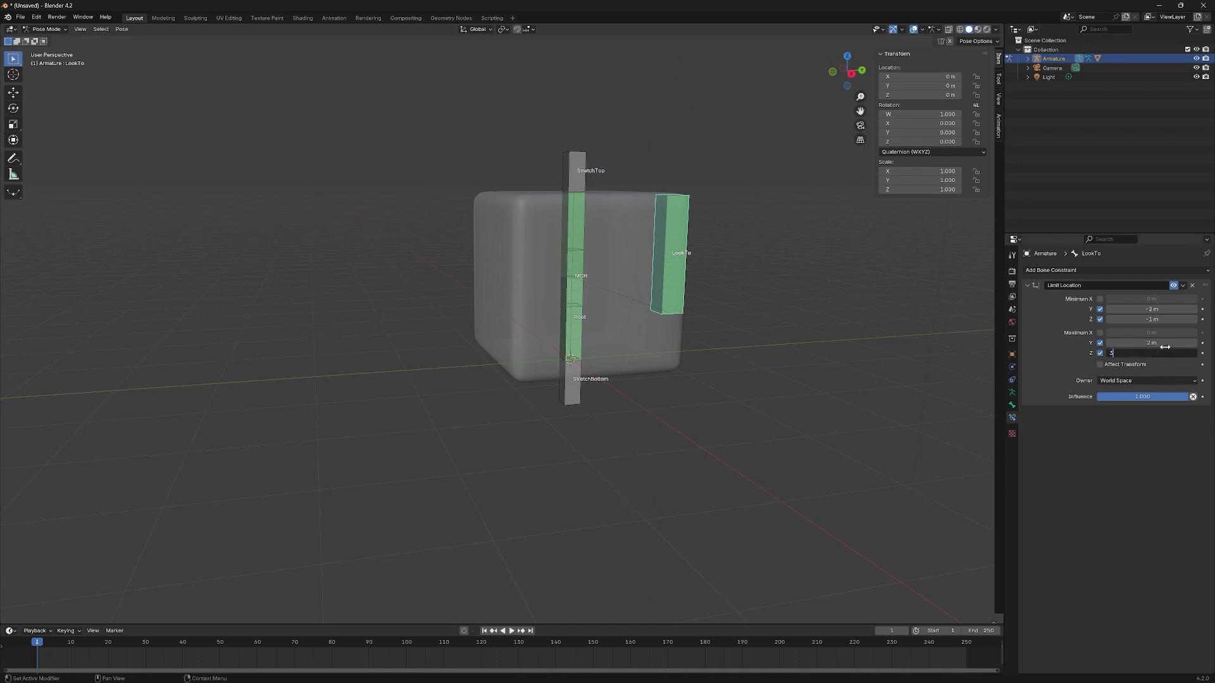
pyautogui.press('Return')
# Step: Move the LookTo bone up about 3.9 m along Z to test the raised limit
pyautogui.press('g')
pyautogui.press('z')
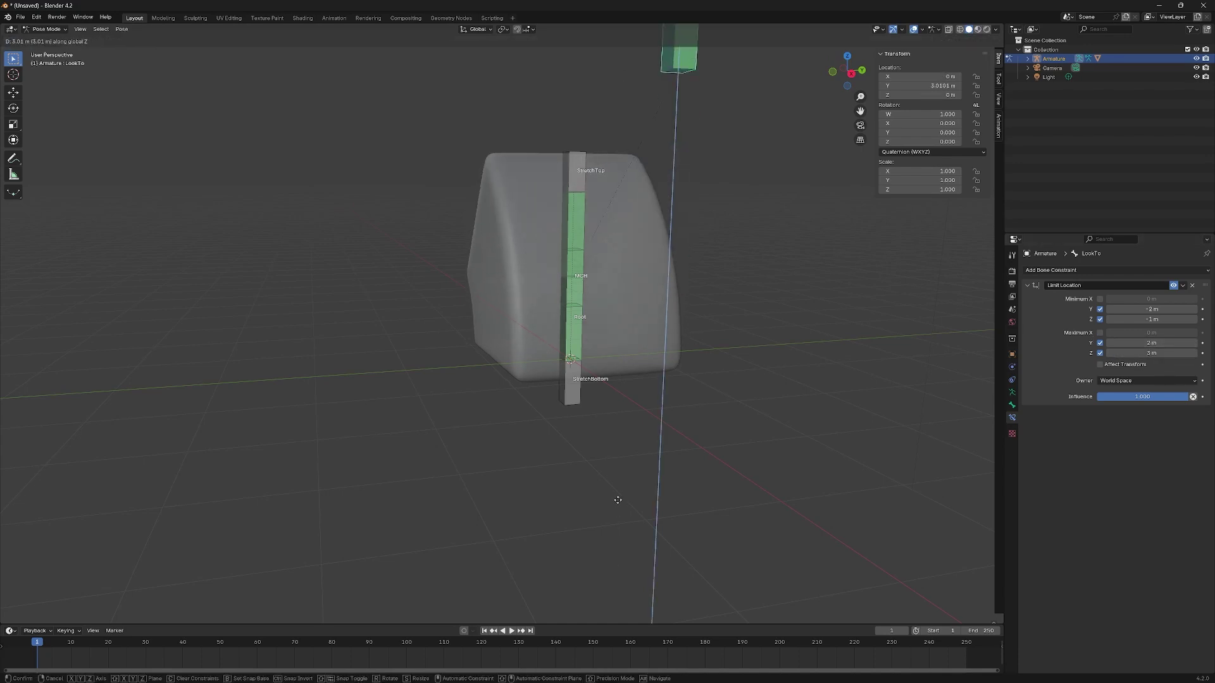
pyautogui.click(576, 305)
pyautogui.moveTo(576, 305); pyautogui.dragTo(655, 293, button='middle')
pyautogui.scroll(-4, 652, 253)
pyautogui.moveTo(728, 318); pyautogui.dragTo(656, 317, button='middle')
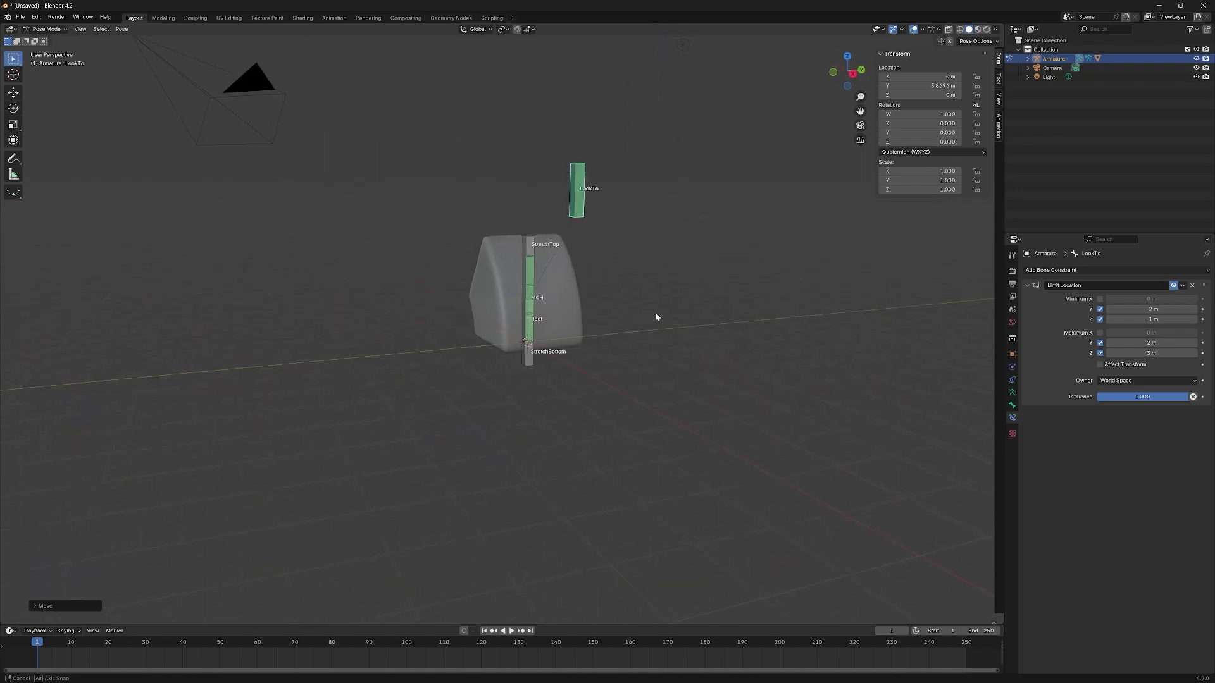
# Step: Test the limits by moving the LookTo bone freely in perspective and right view, cancel both moves and undo the Z move
pyautogui.press('g')
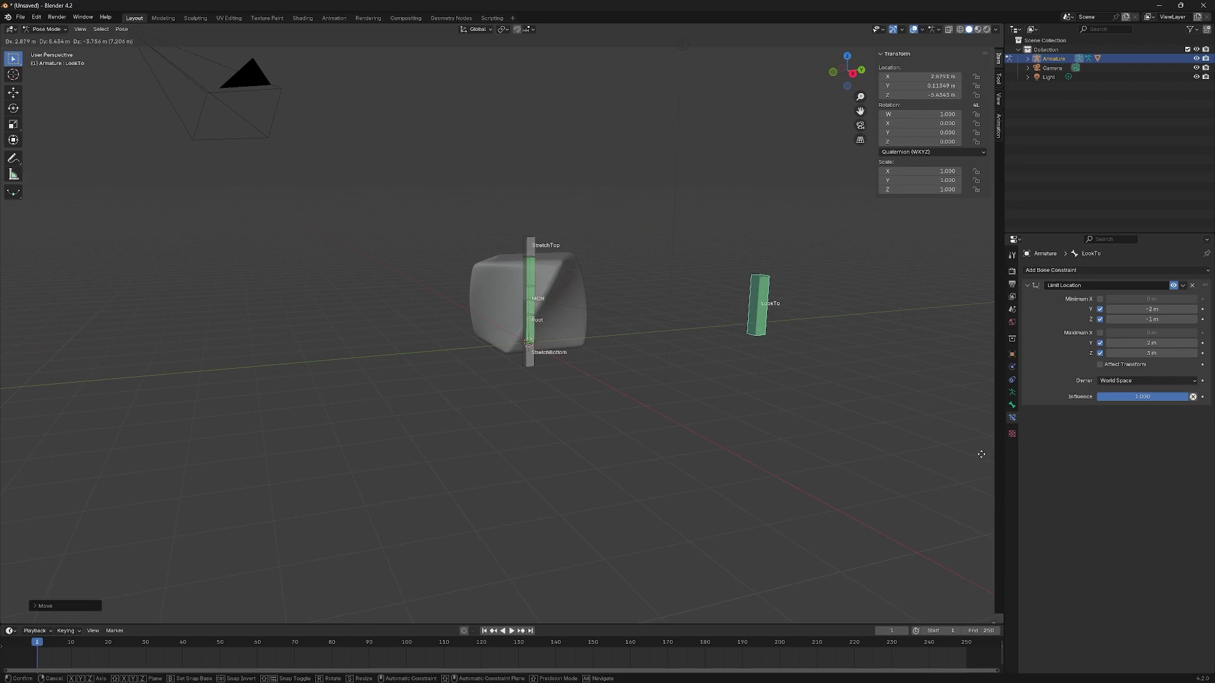
pyautogui.rightClick(795, 471)
pyautogui.click(862, 70)
pyautogui.press('g')
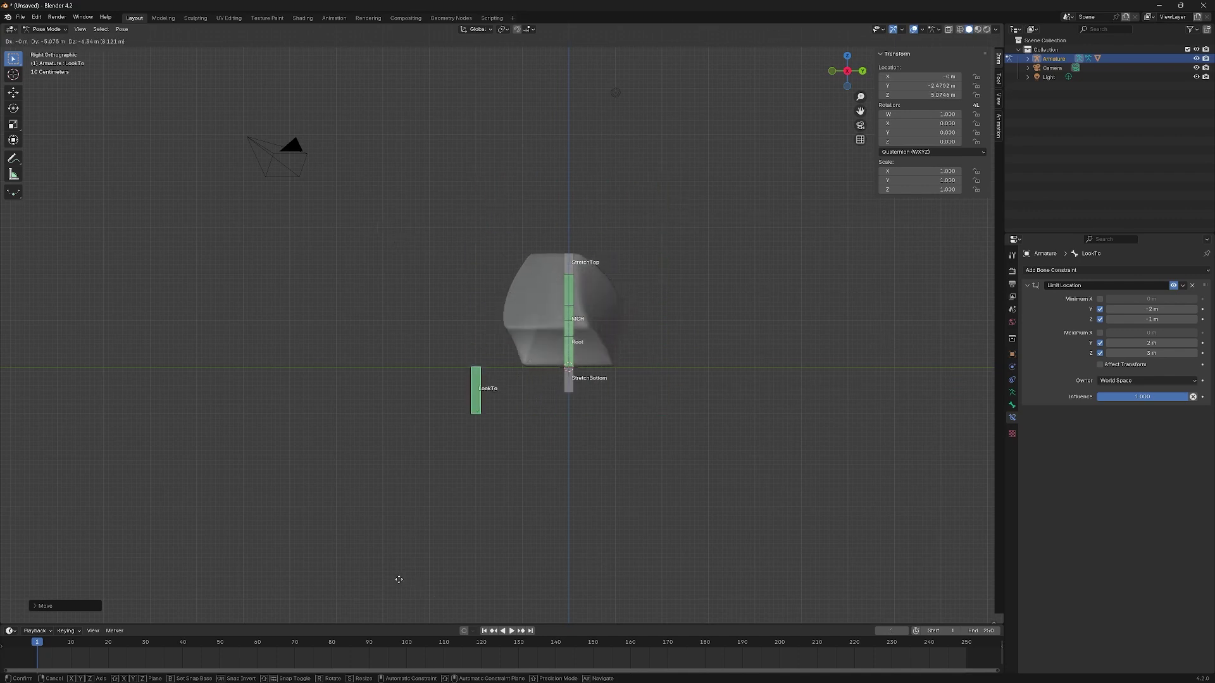
pyautogui.press('Escape')
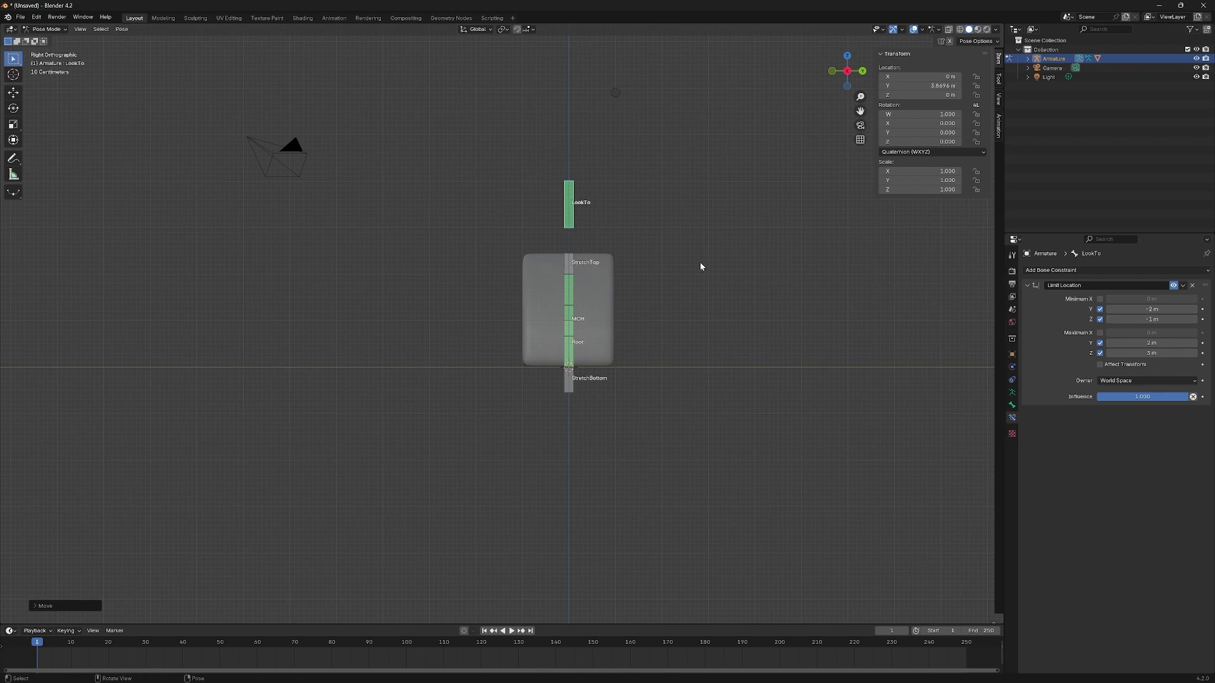
pyautogui.hotkey('ctrl', 'z')
# Step: Set the rotation mode of all bones to XYZ Euler and lock the LookTo bone's X location
pyautogui.moveTo(696, 263); pyautogui.dragTo(829, 329, button='middle')
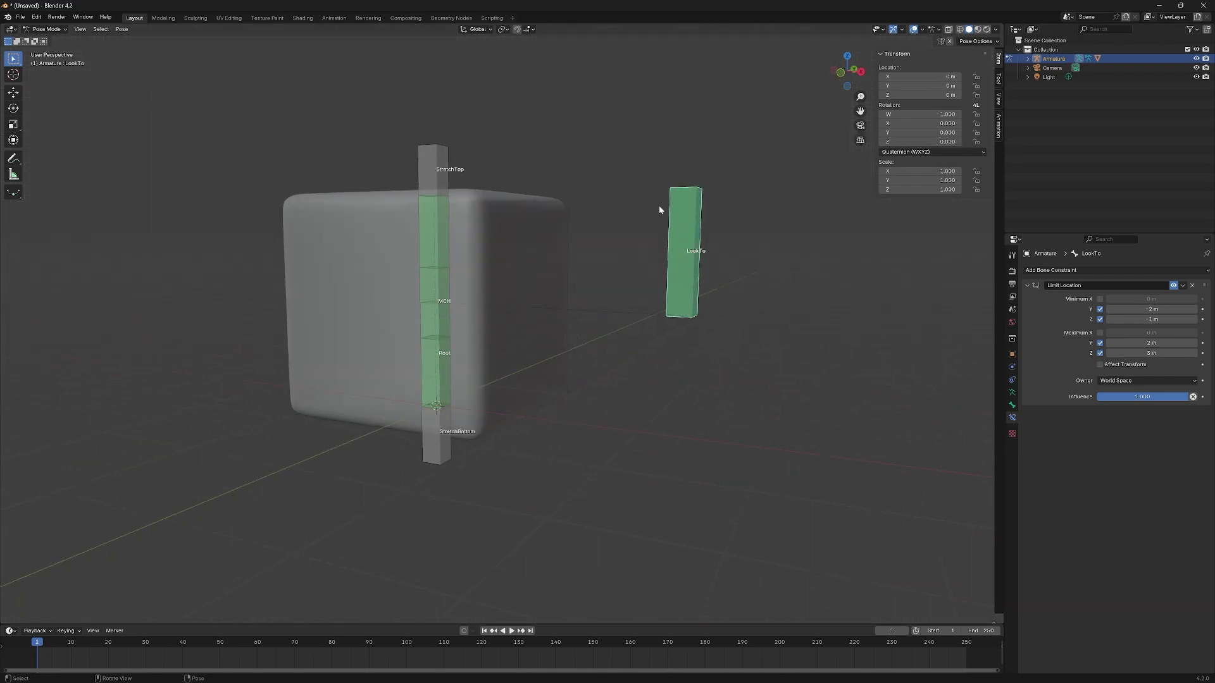
pyautogui.press('a')
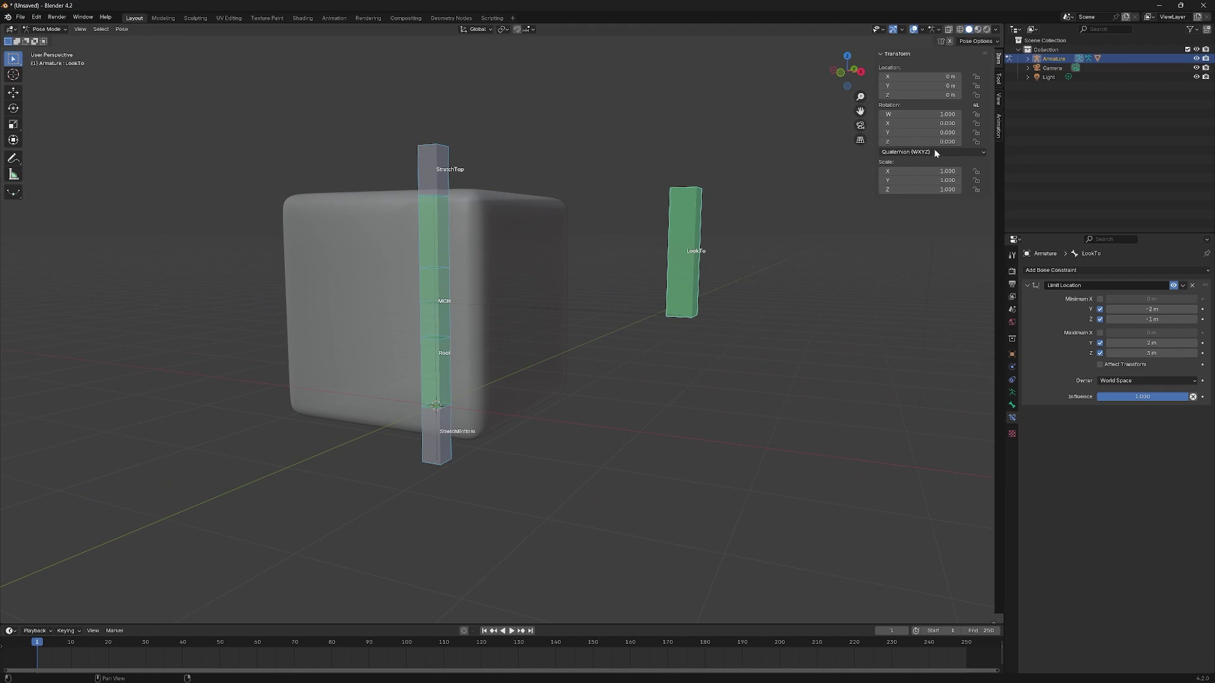
pyautogui.click(905, 153)
pyautogui.click(959, 152)
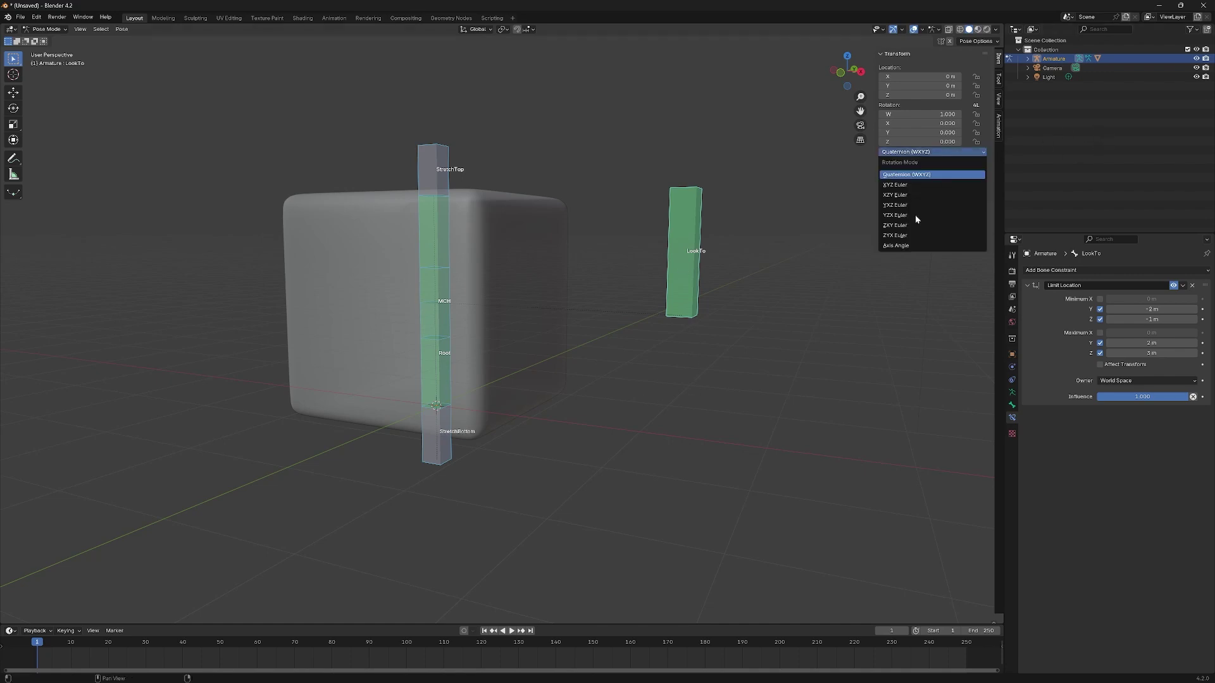
pyautogui.click(905, 185)
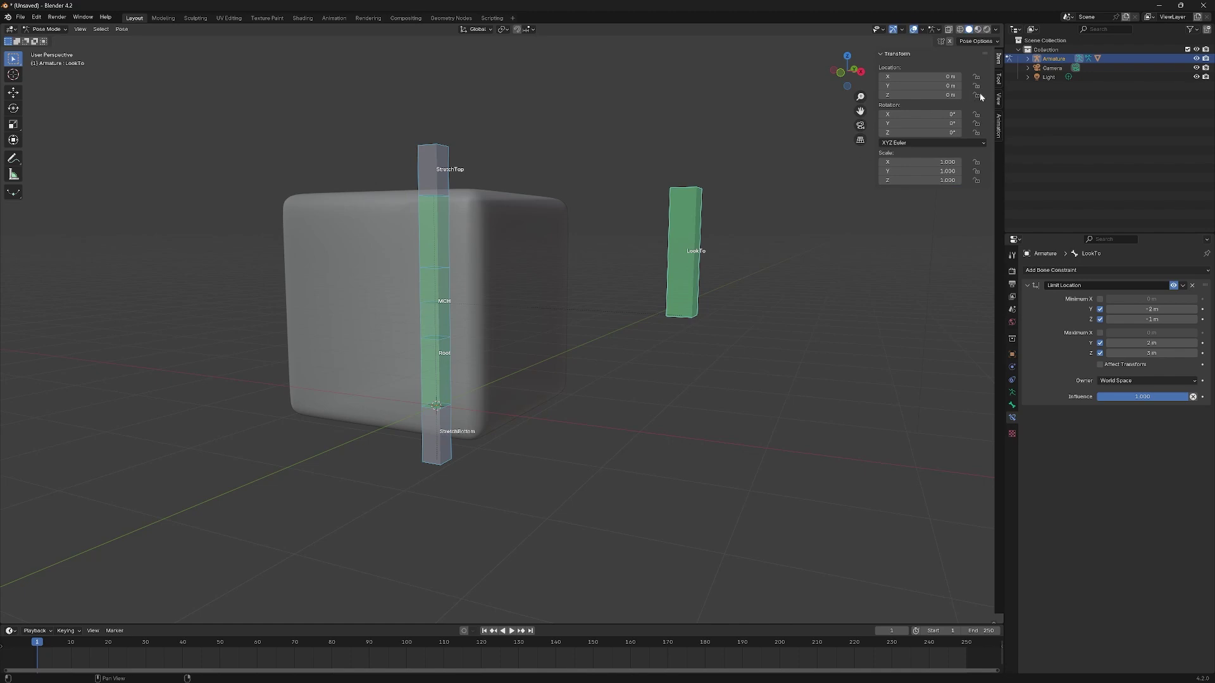
# Step: Test the X location lock by moving all bones and then only the LookTo bone, cancelling both moves
pyautogui.press('g')
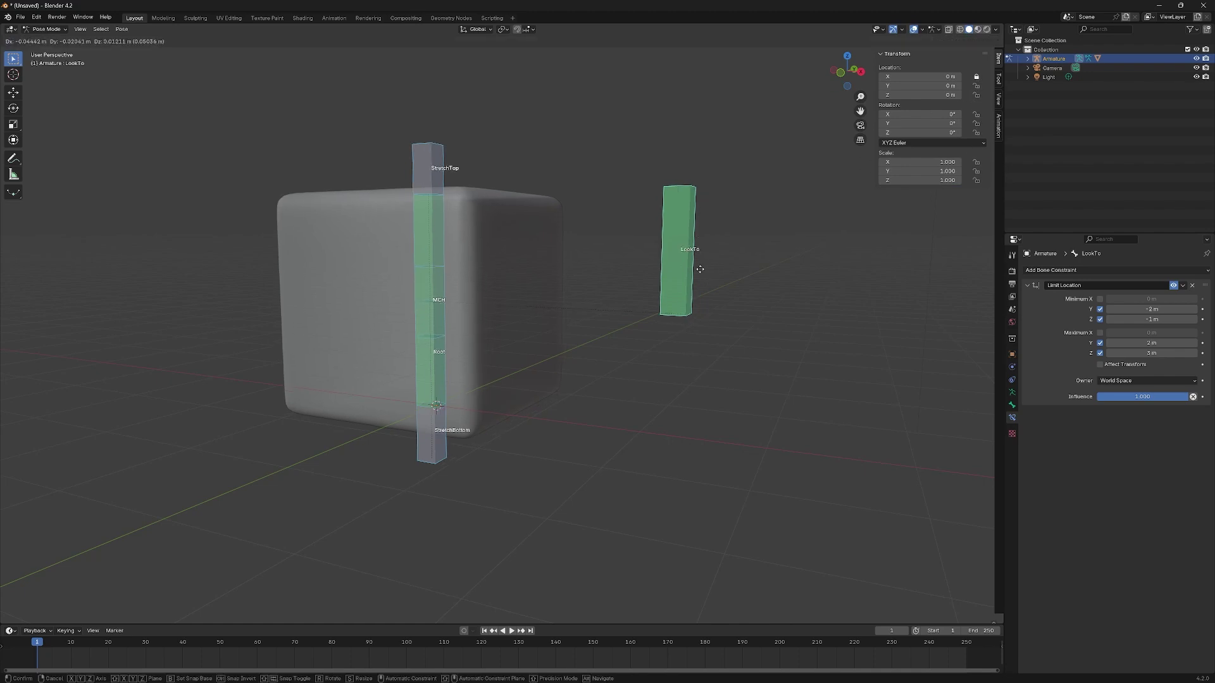
pyautogui.rightClick(750, 291)
pyautogui.click(748, 291)
pyautogui.click(690, 283)
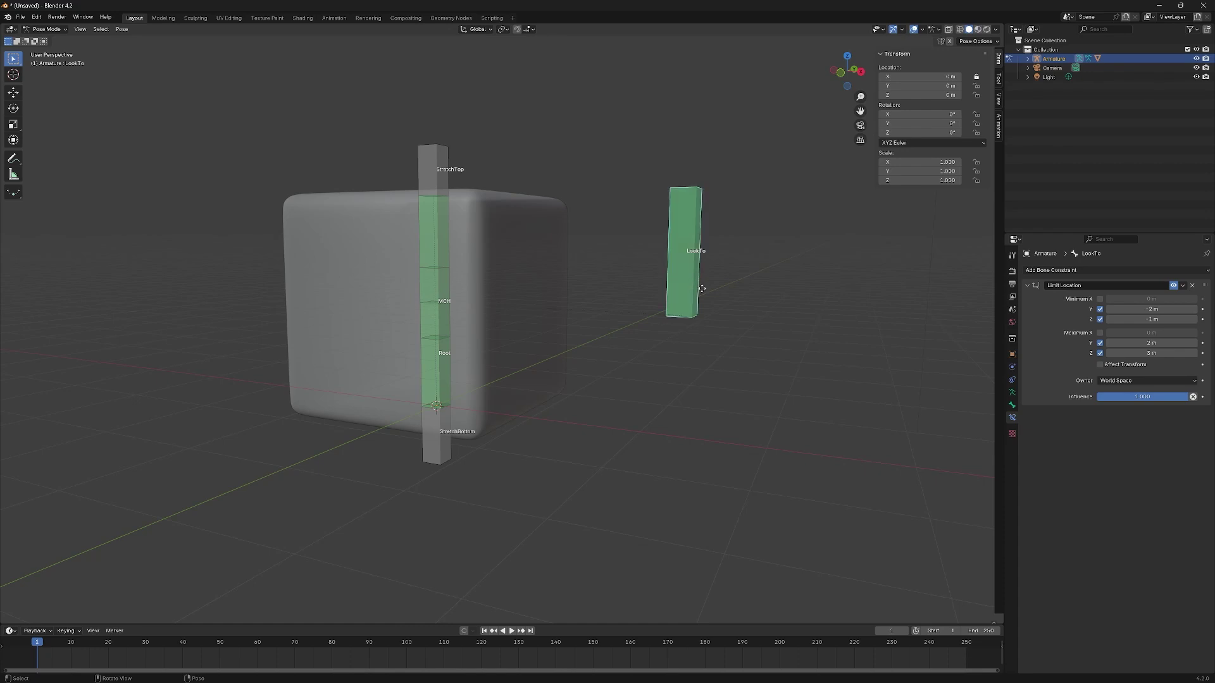
pyautogui.press('g')
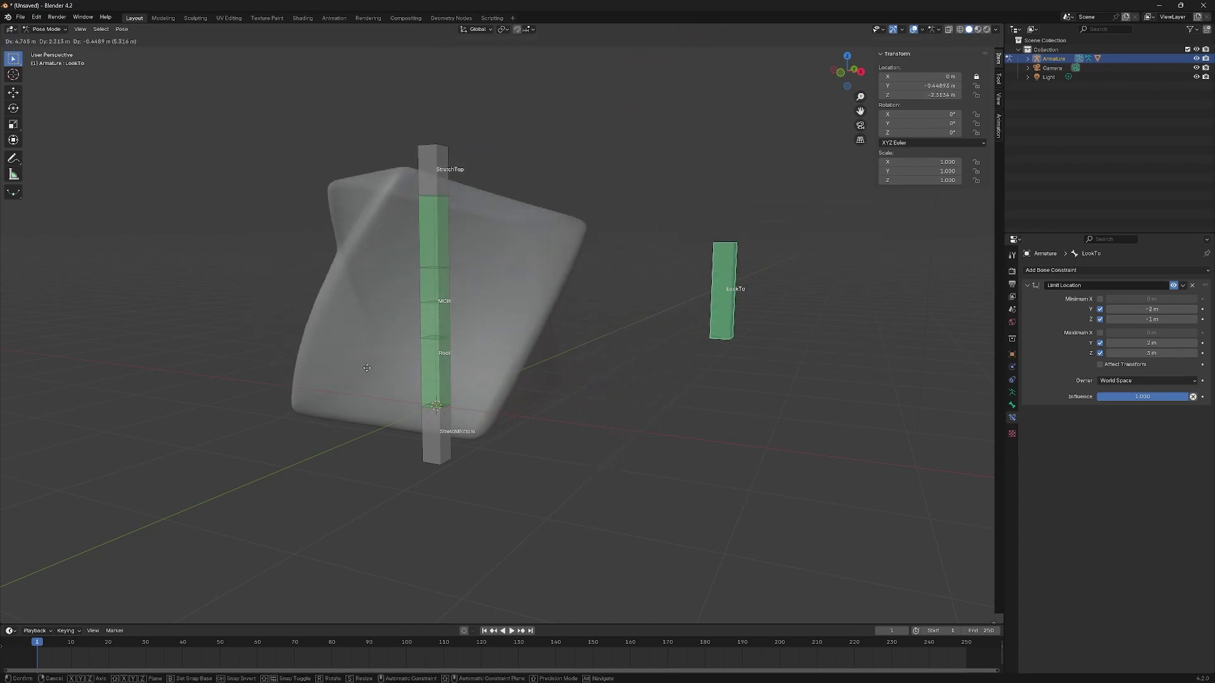
pyautogui.rightClick(743, 381)
# Step: Test how the cube deforms when the Root bone is moved along X and Y, and cancel the move
pyautogui.moveTo(743, 381); pyautogui.dragTo(678, 347, button='middle')
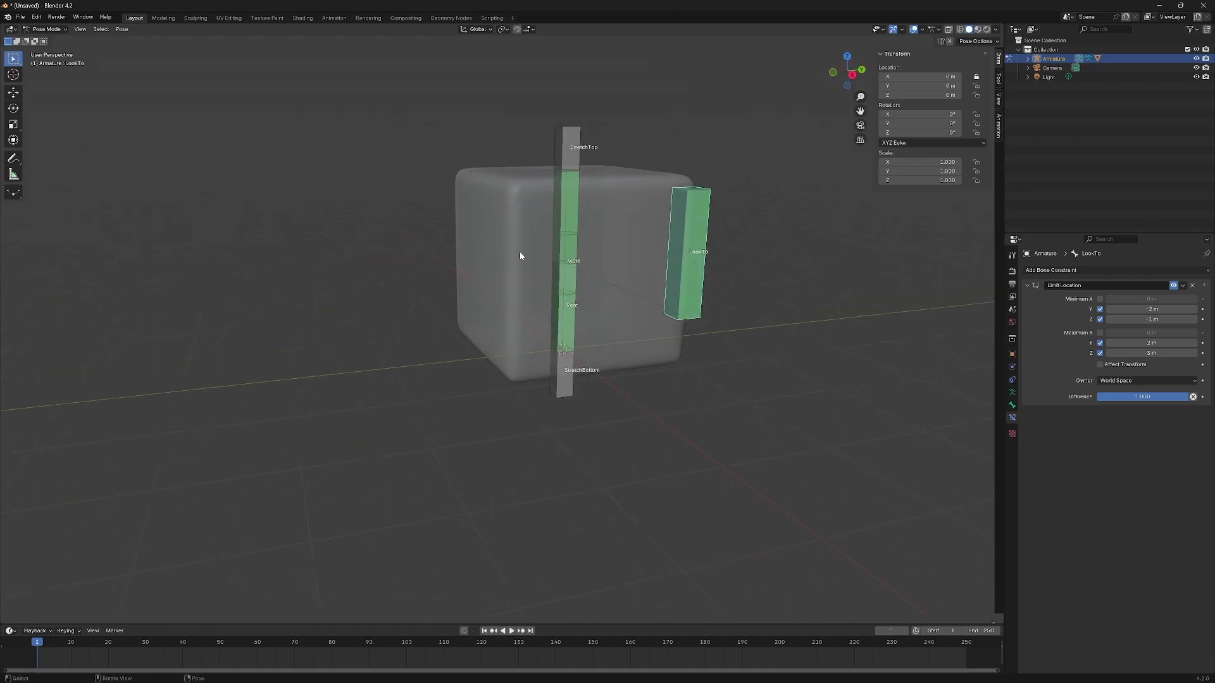
pyautogui.click(563, 333)
pyautogui.press('g')
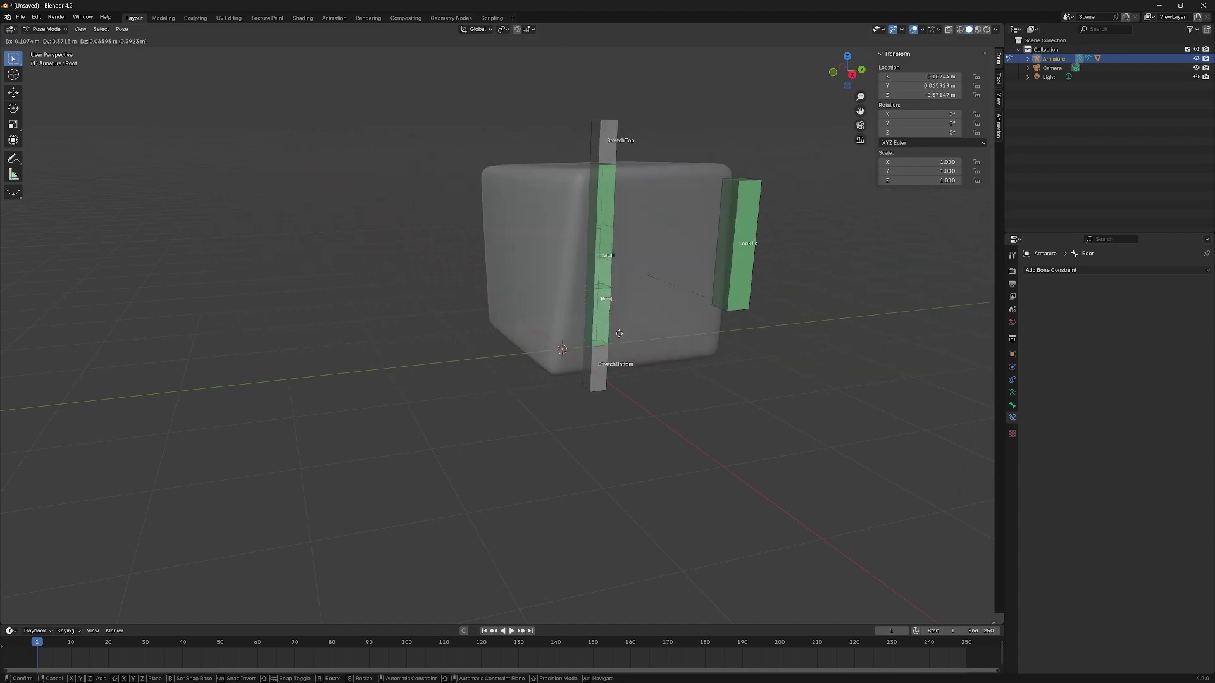
pyautogui.press('x')
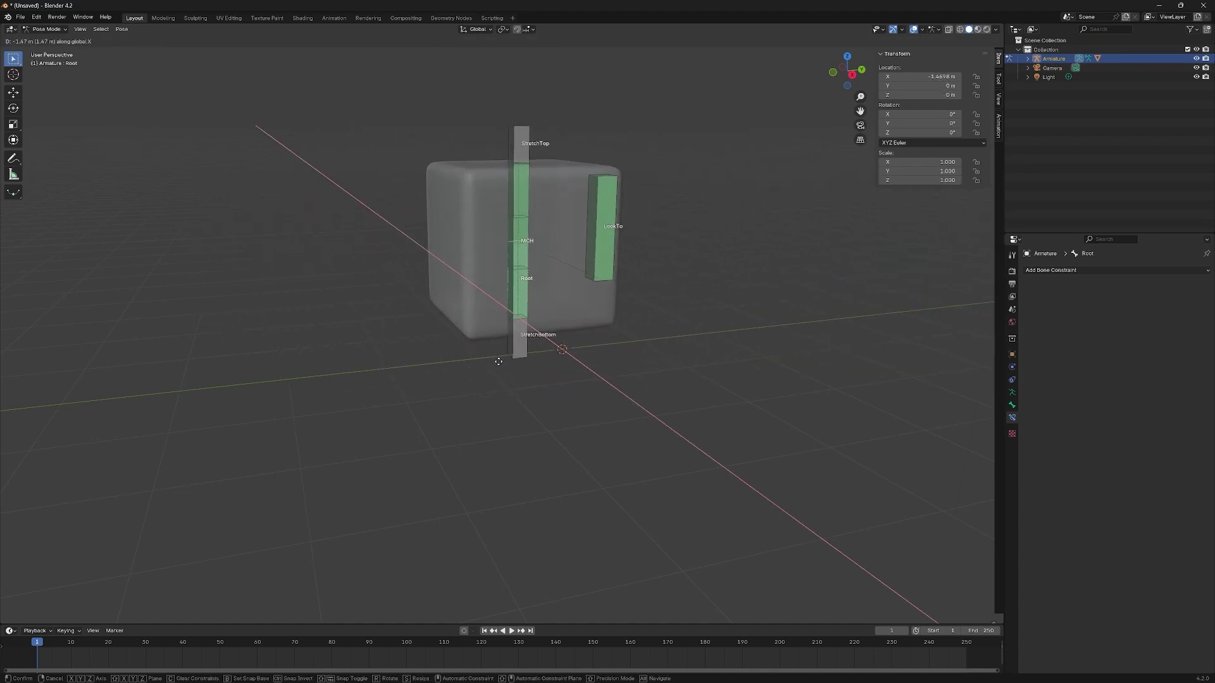
pyautogui.press('y')
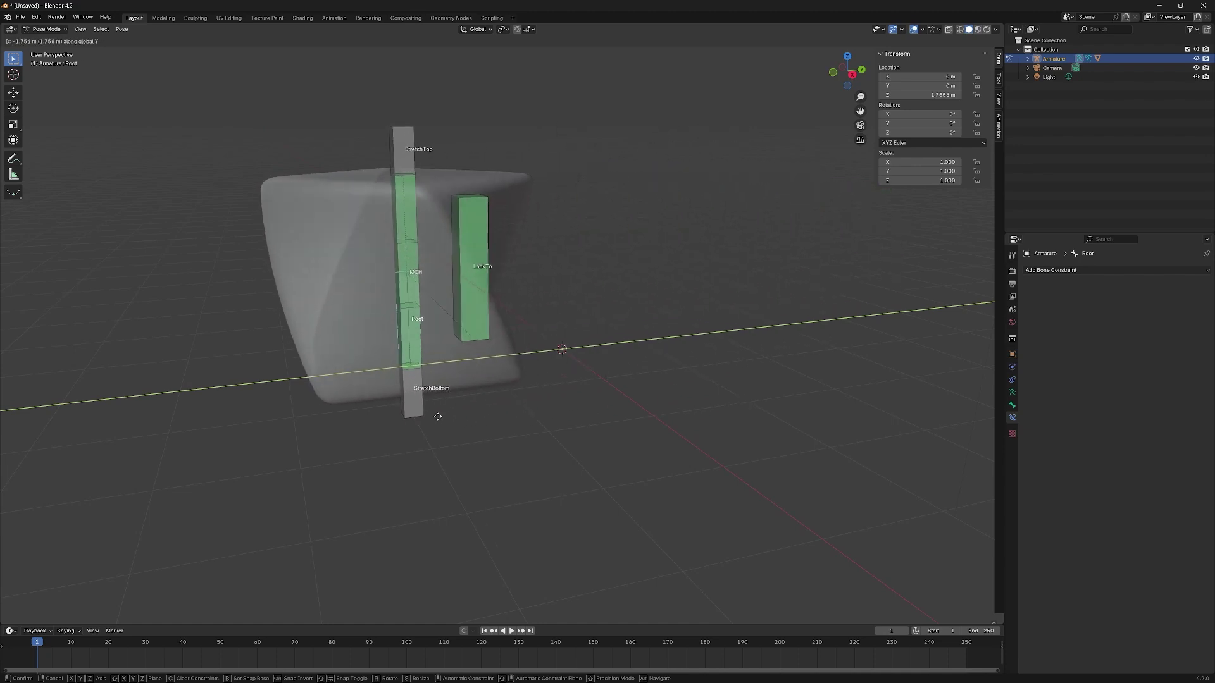
pyautogui.press('Escape')
# Step: Select the cube in Object Mode, open its Bend angle driver in the Drivers Editor and set the variable's space to Transform Space
pyautogui.click(683, 246)
pyautogui.hotkey('ctrl', 'Tab')
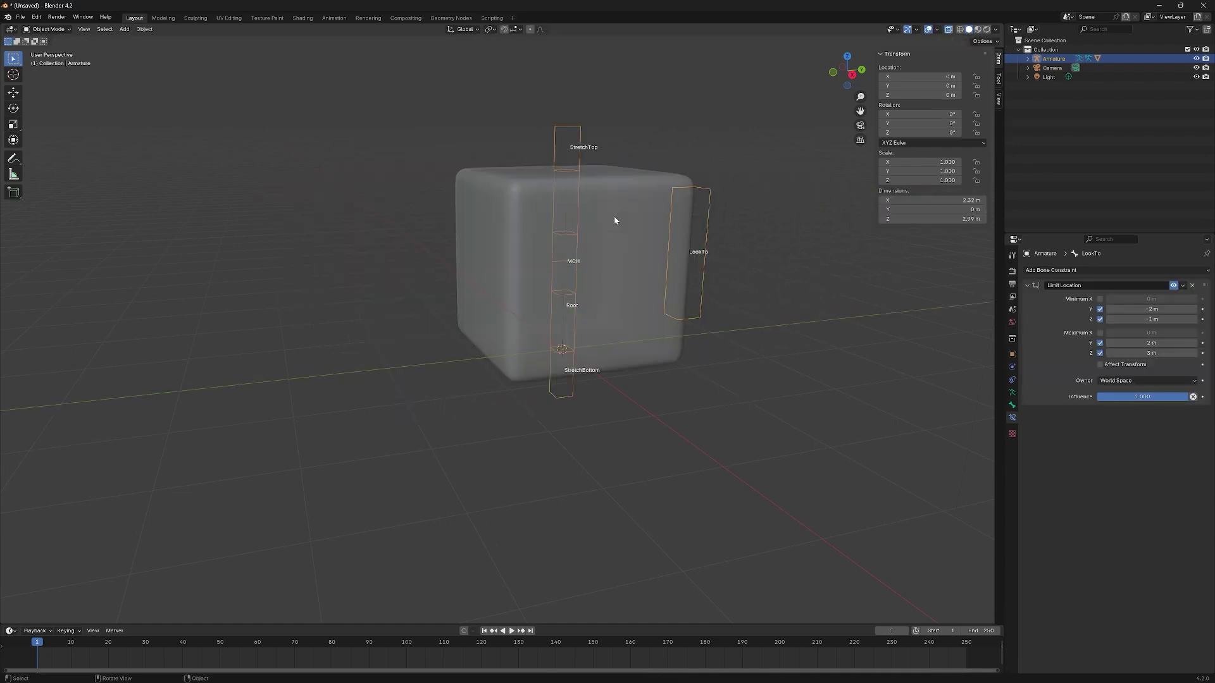
pyautogui.click(614, 216)
pyautogui.click(1011, 367)
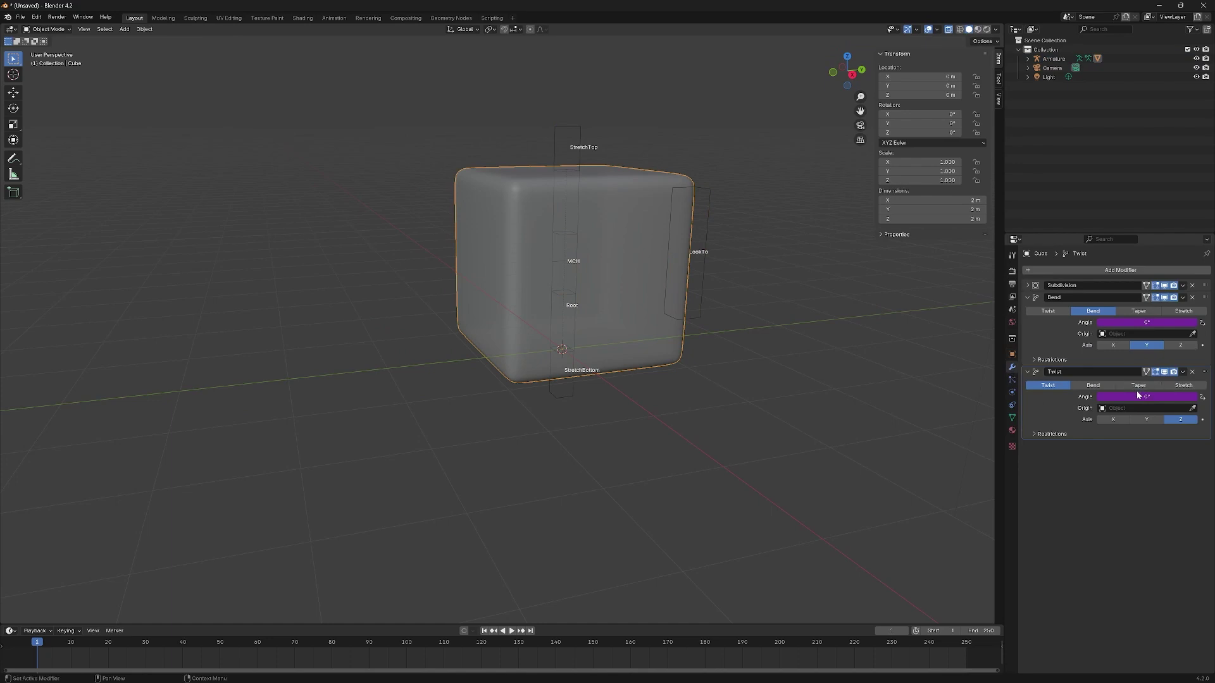
pyautogui.rightClick(1129, 323)
pyautogui.click(1099, 358)
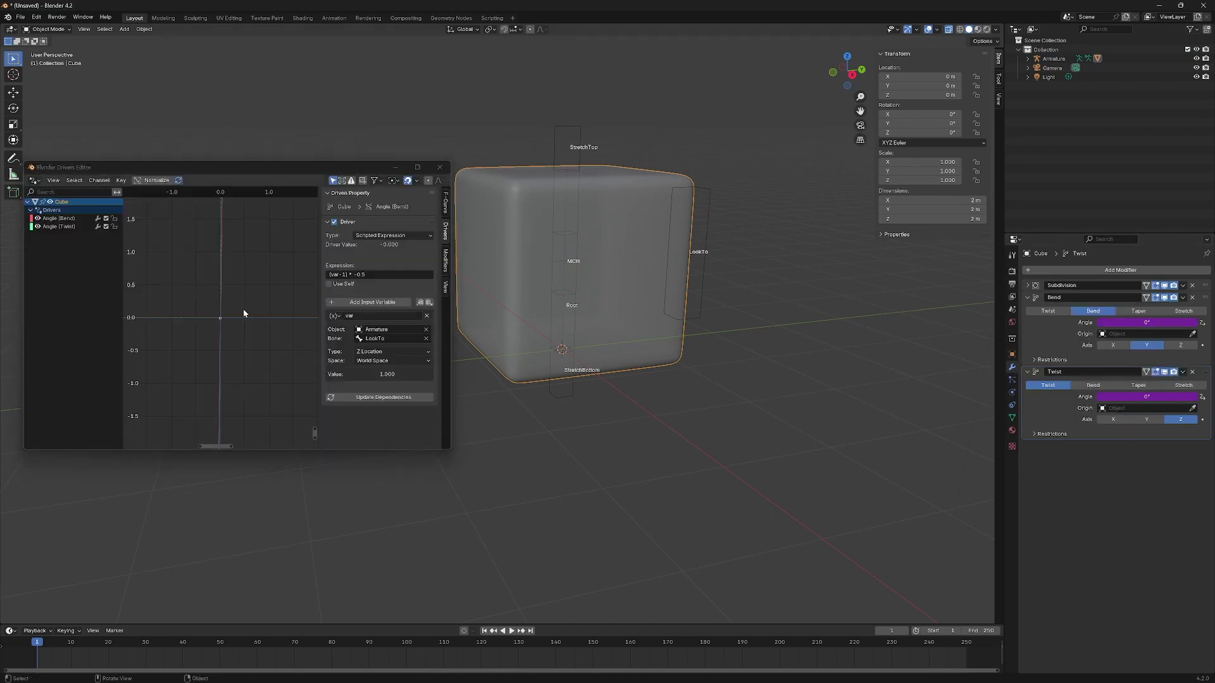
pyautogui.click(365, 361)
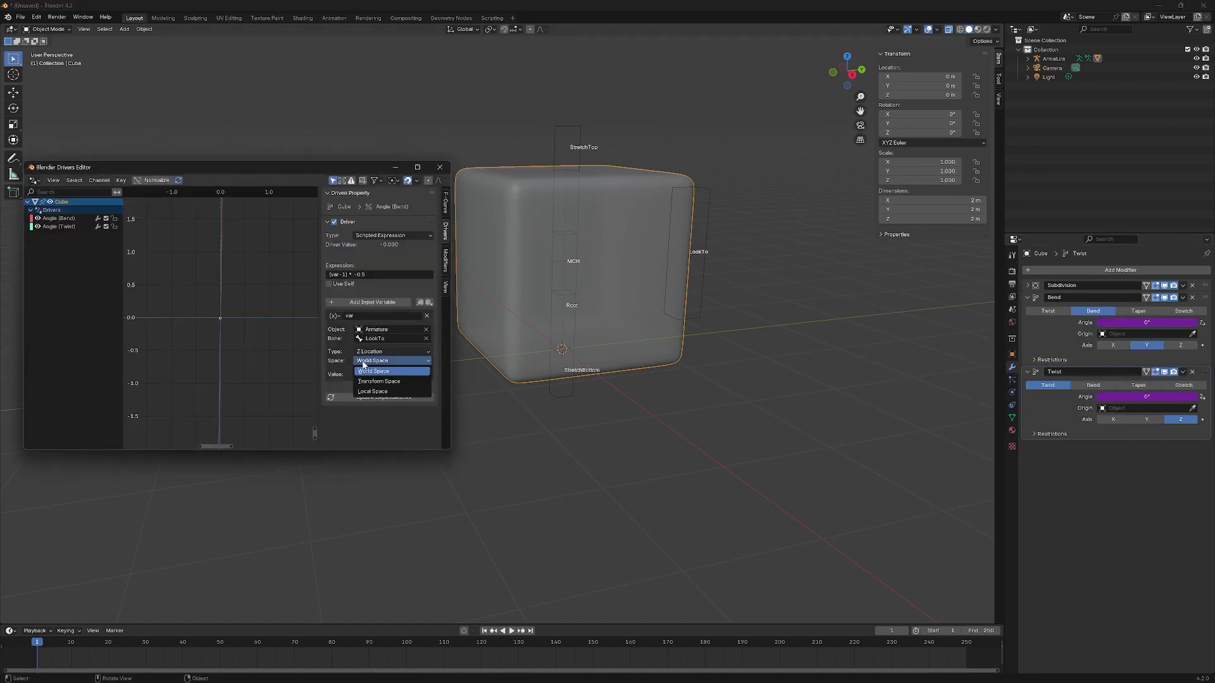
pyautogui.click(402, 382)
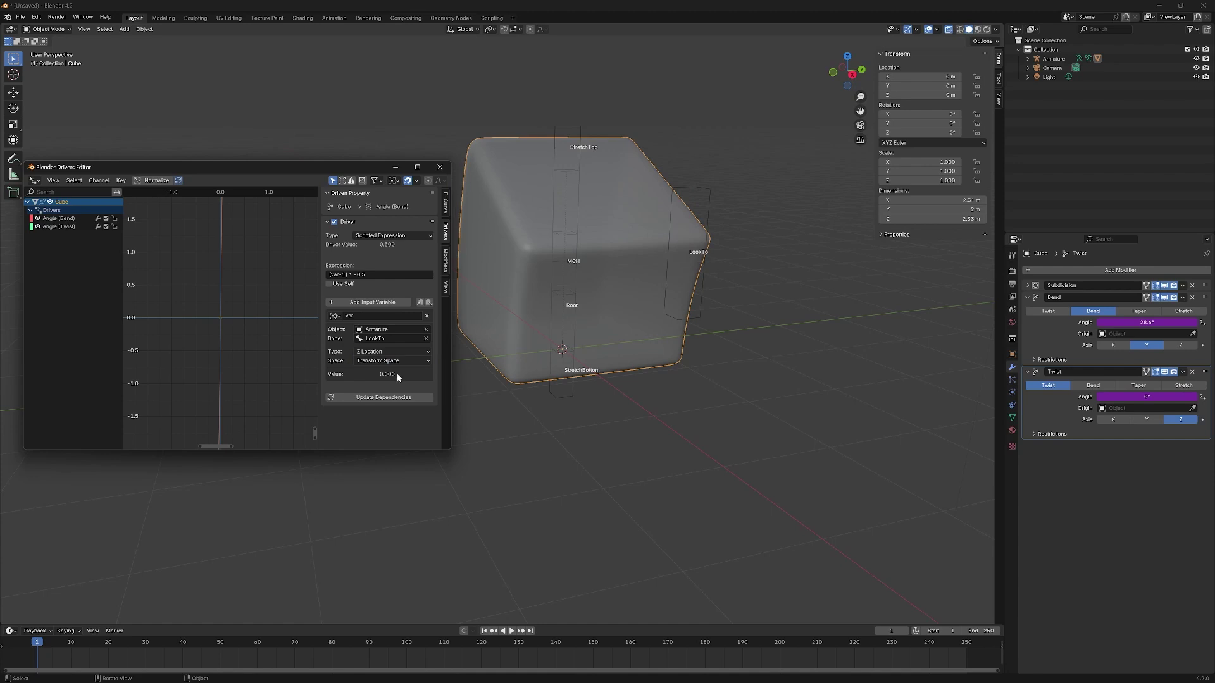
# Step: Set the input variable's space to Local Space in both the Twist angle and Bend angle drivers
pyautogui.click(65, 219)
pyautogui.click(57, 227)
pyautogui.click(389, 361)
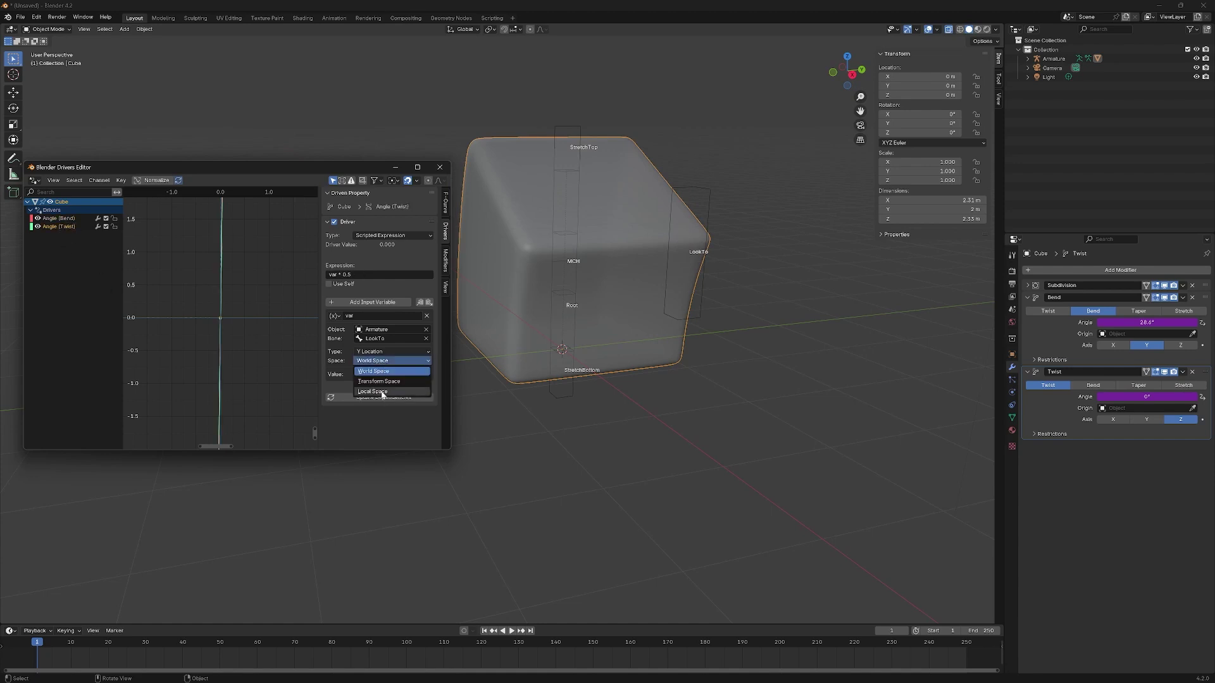
pyautogui.click(382, 392)
pyautogui.click(69, 219)
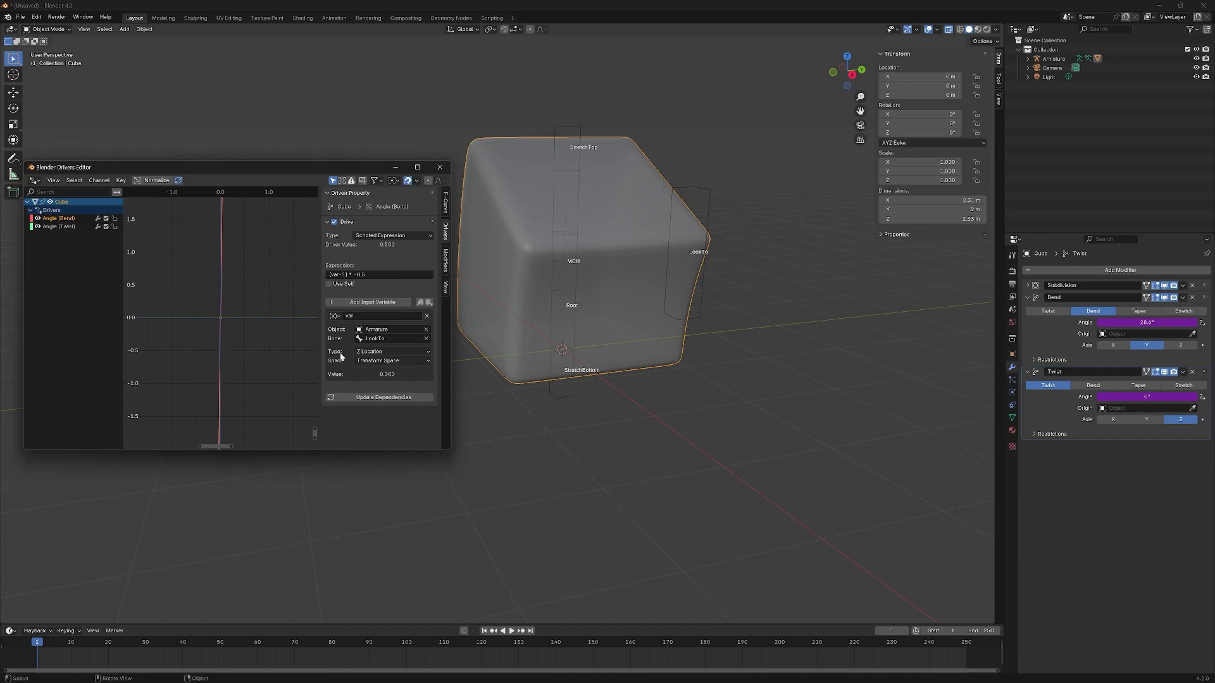
pyautogui.click(389, 360)
pyautogui.click(382, 392)
# Step: Test how the cube deforms when the LookTo bone is moved along global Z and Y in Pose Mode, and cancel the move
pyautogui.click(687, 201)
pyautogui.hotkey('ctrl', 'Tab')
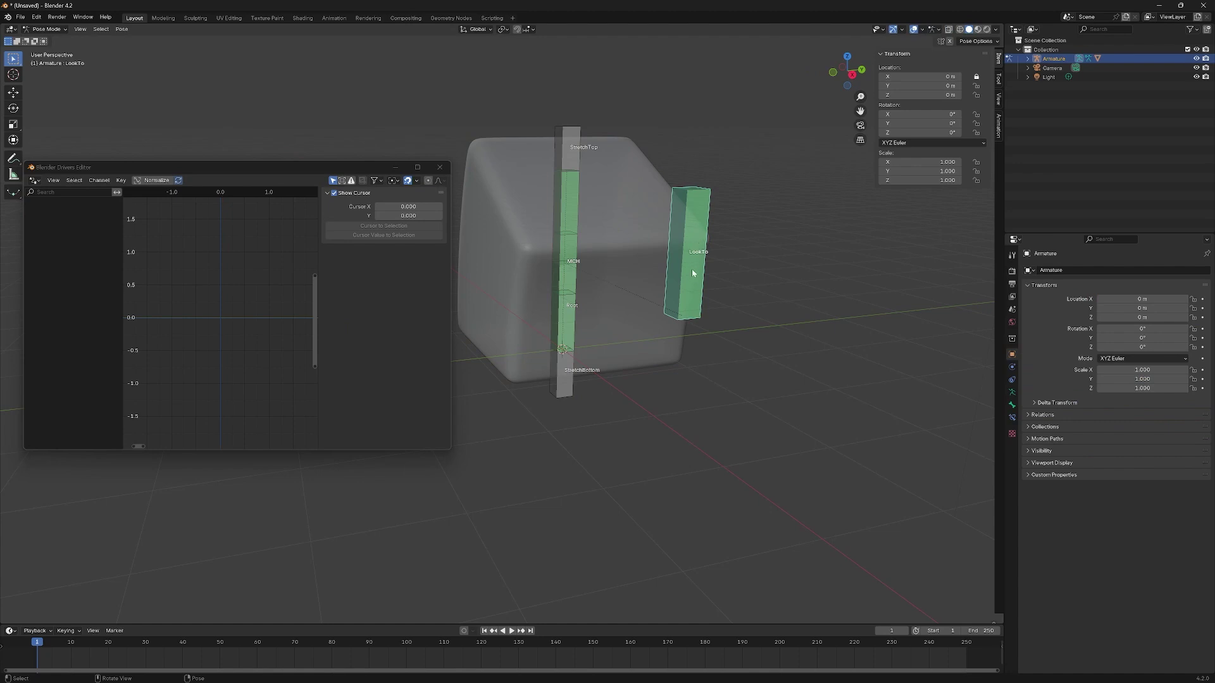
pyautogui.press('g')
pyautogui.press('z')
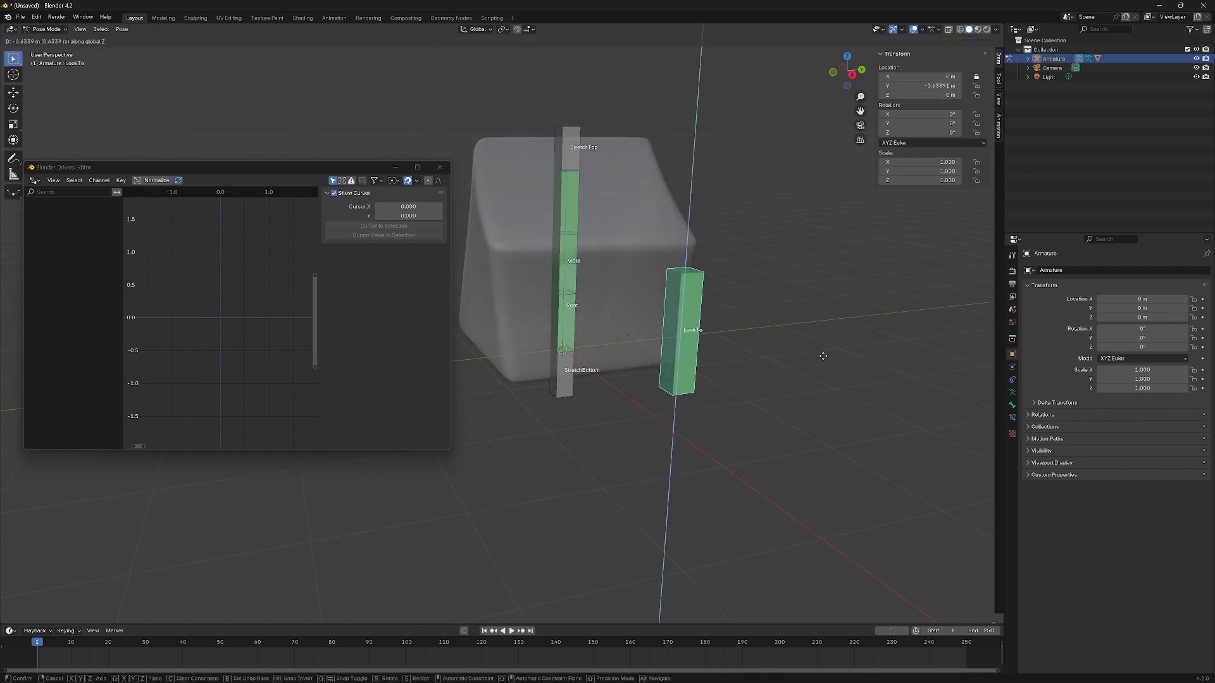
pyautogui.press('y')
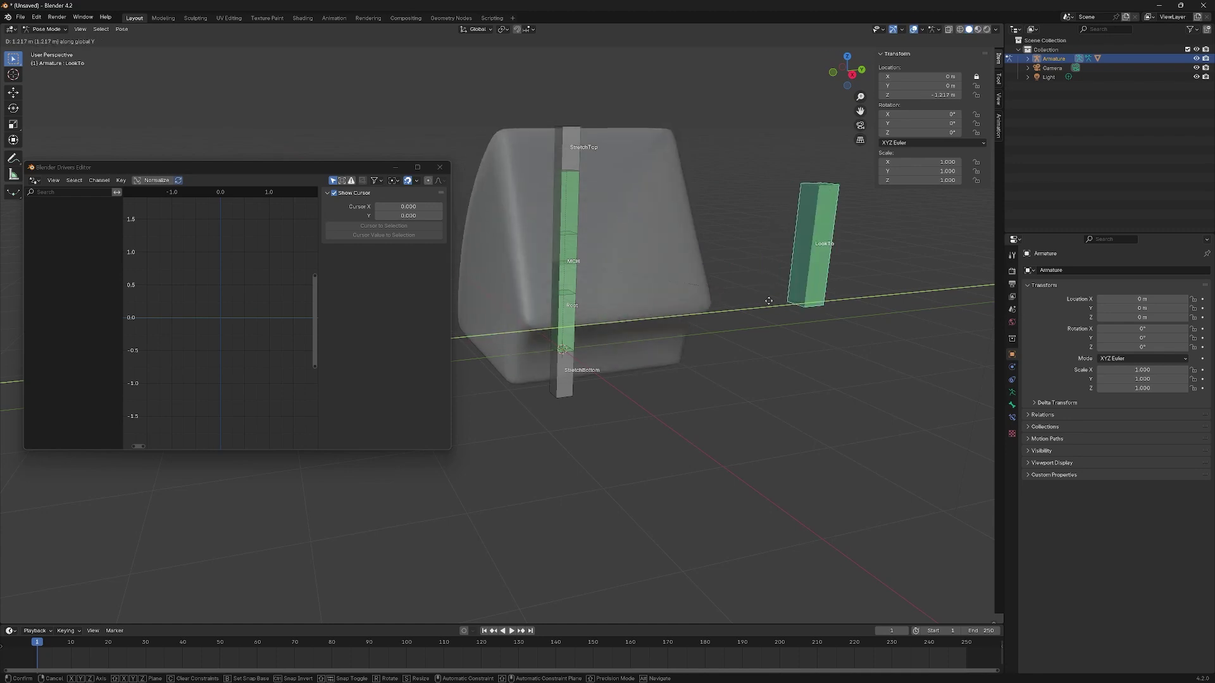
pyautogui.press('Escape')
# Step: Activate the Move tool in Pose Mode and test pulling the LookTo bone along its global Y handle, cancelling the move
pyautogui.hotkey('ctrl', 'Tab')
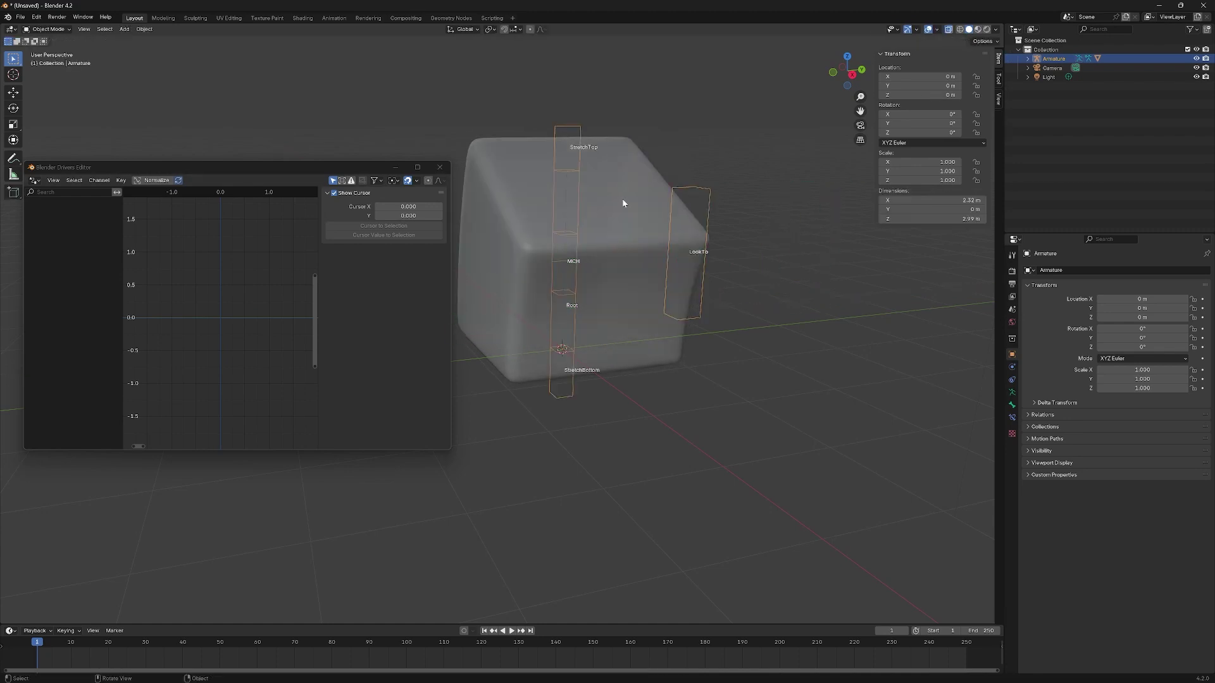
pyautogui.click(611, 271)
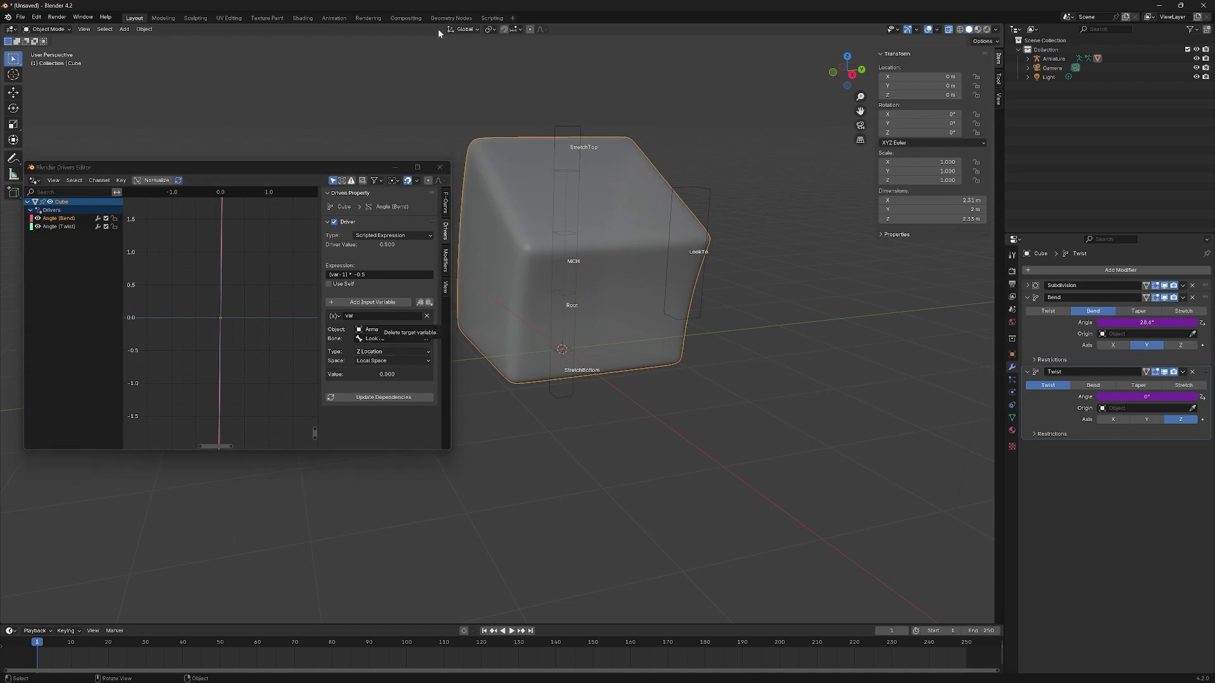
pyautogui.click(14, 92)
pyautogui.click(704, 193)
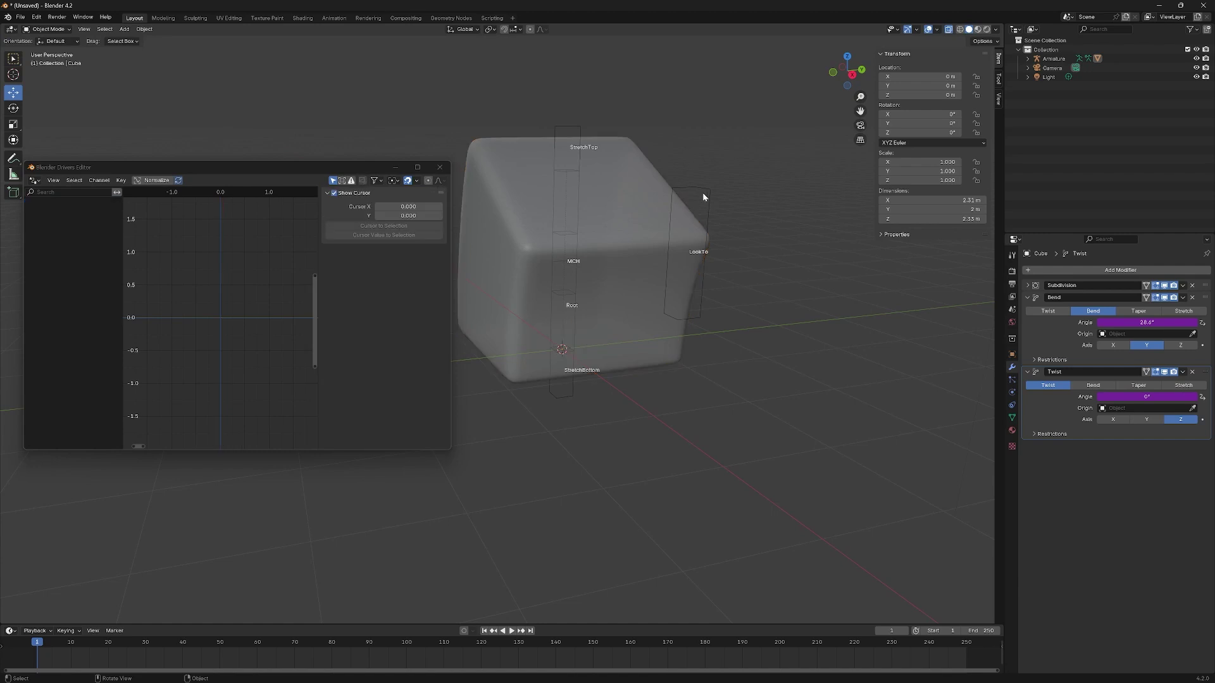
pyautogui.hotkey('ctrl', 'Tab')
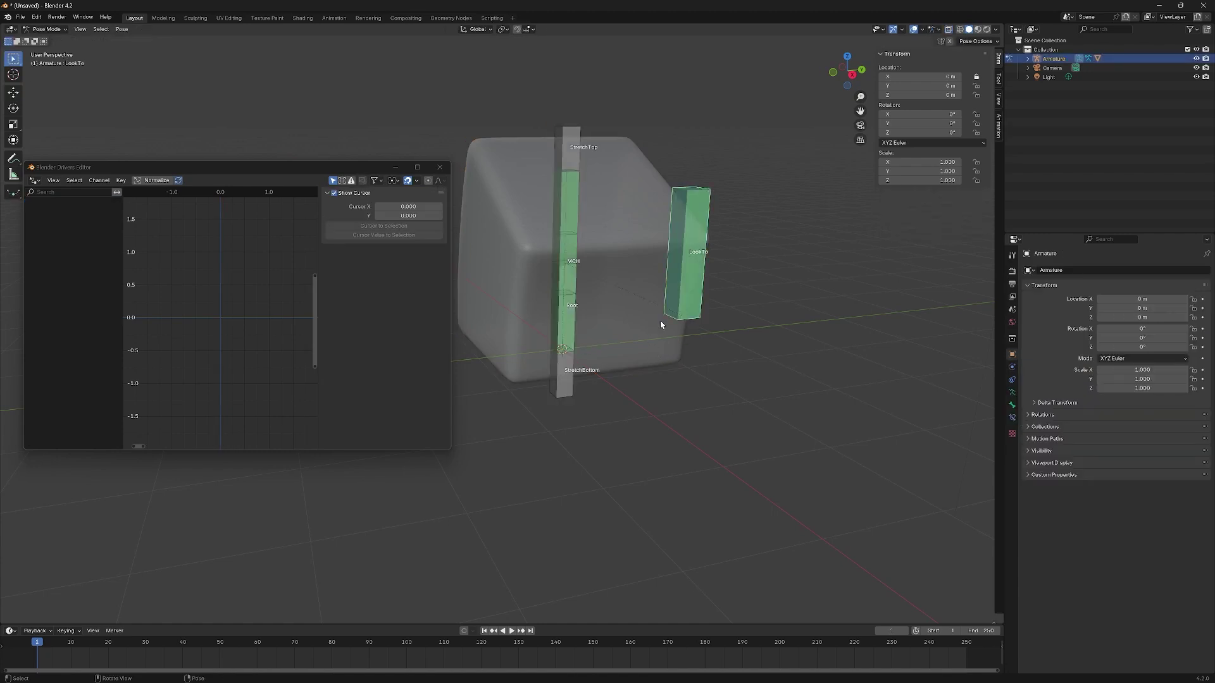
pyautogui.click(18, 94)
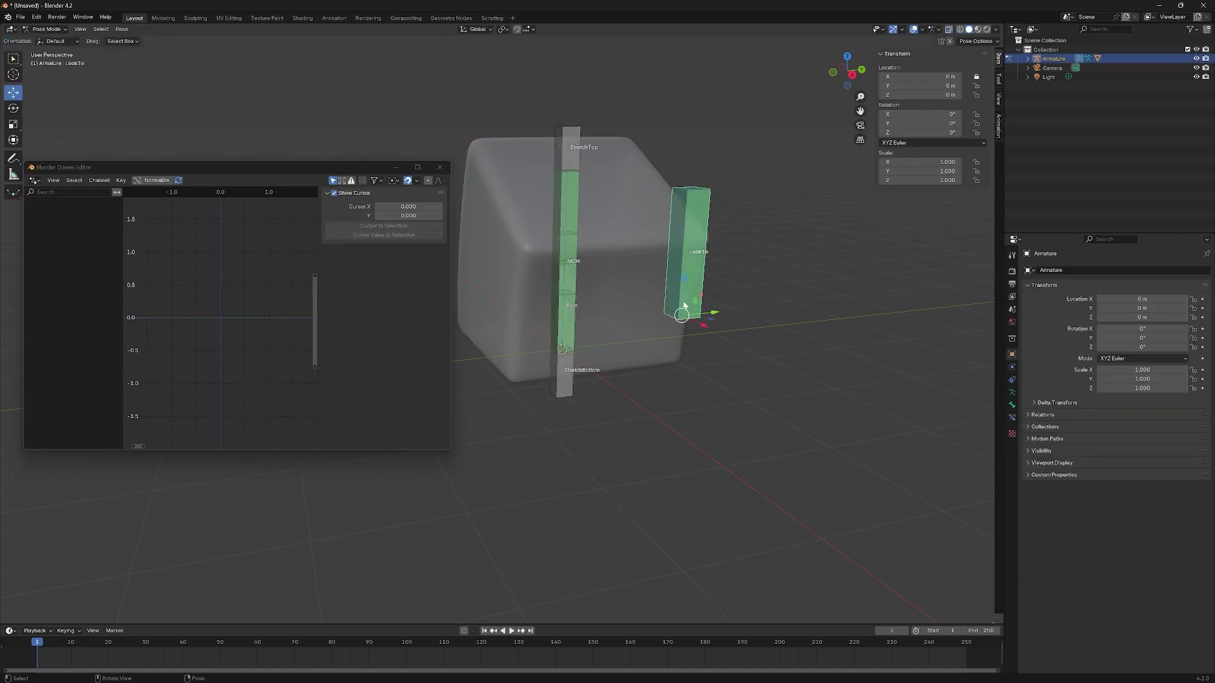
pyautogui.moveTo(715, 316); pyautogui.dragTo(794, 347)
pyautogui.press('Escape')
# Step: Switch the transform orientation to Local and test moving the LookTo bone along its local Z axis, cancelling the move
pyautogui.click(477, 29)
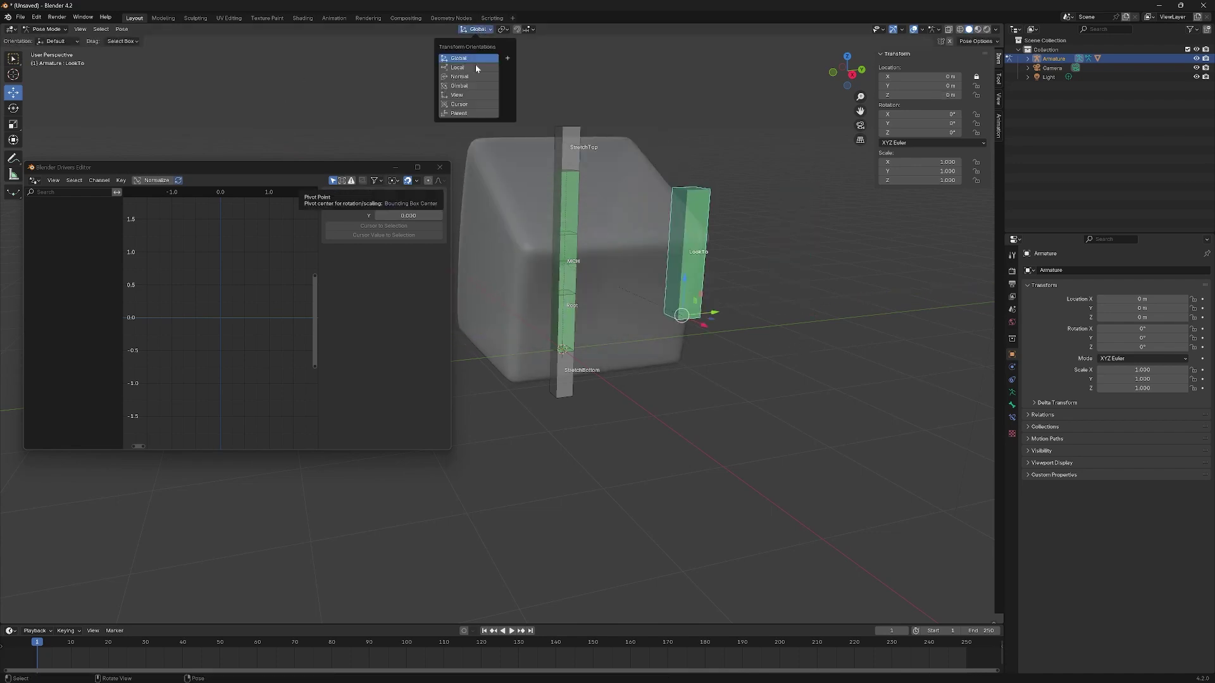
pyautogui.click(465, 59)
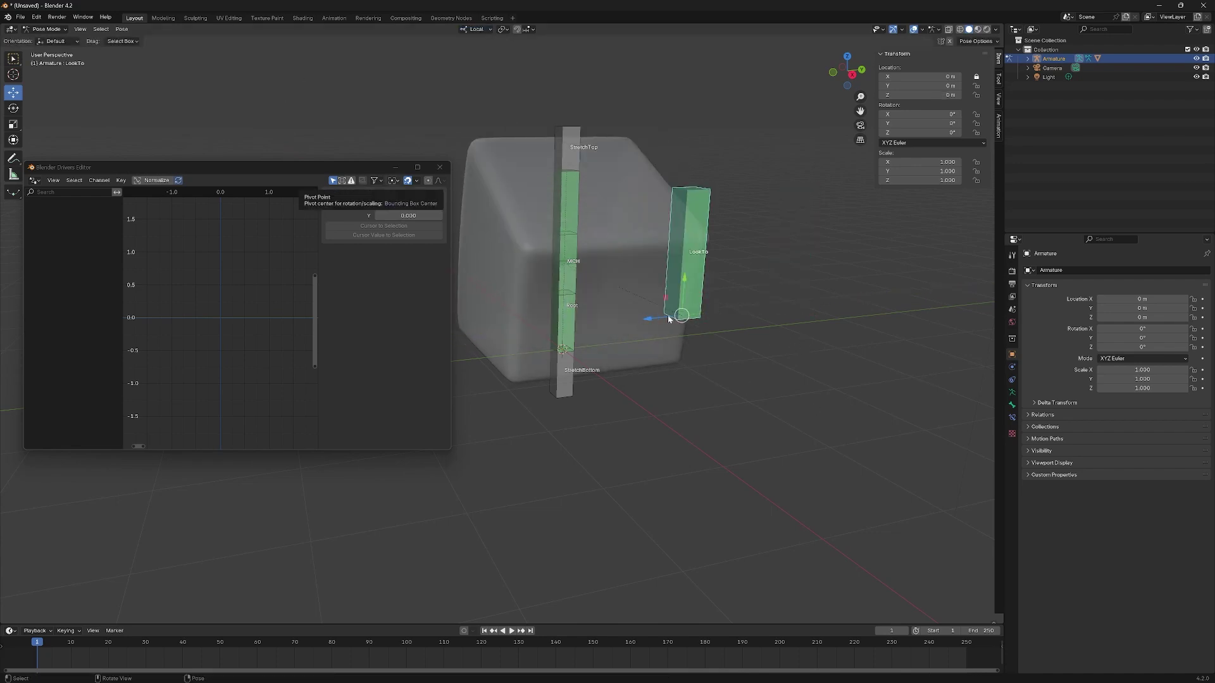
pyautogui.moveTo(647, 320); pyautogui.dragTo(698, 305)
pyautogui.press('y')
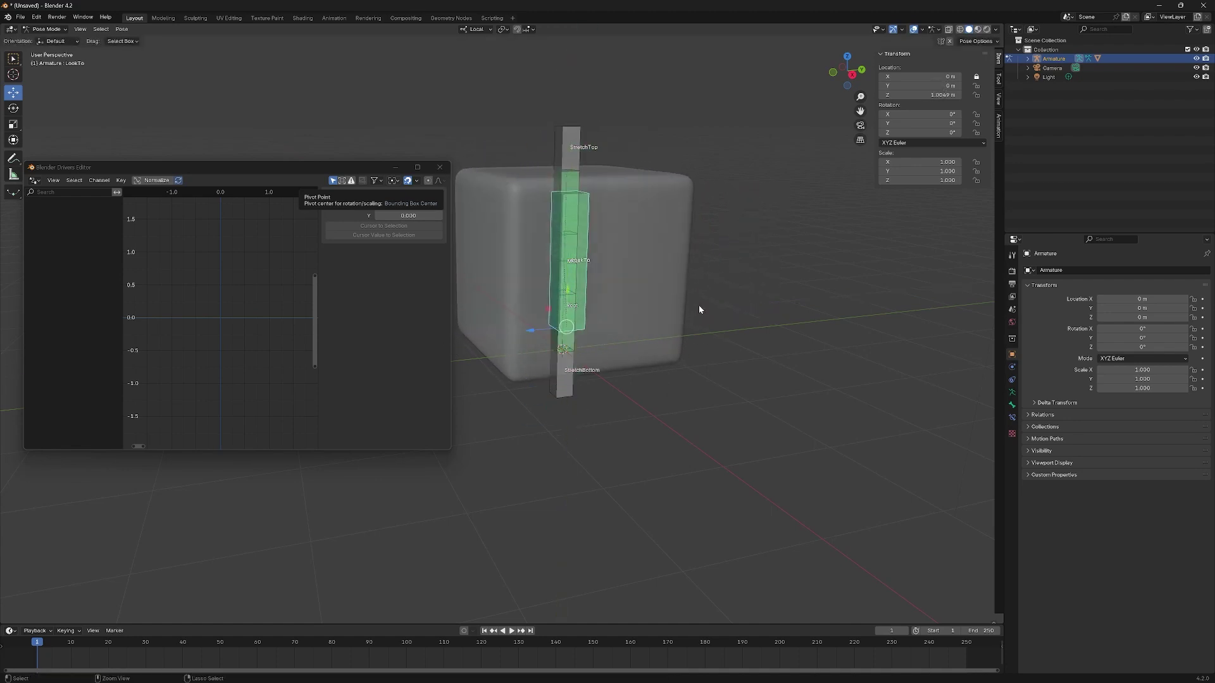
pyautogui.rightClick(699, 305)
pyautogui.click(474, 30)
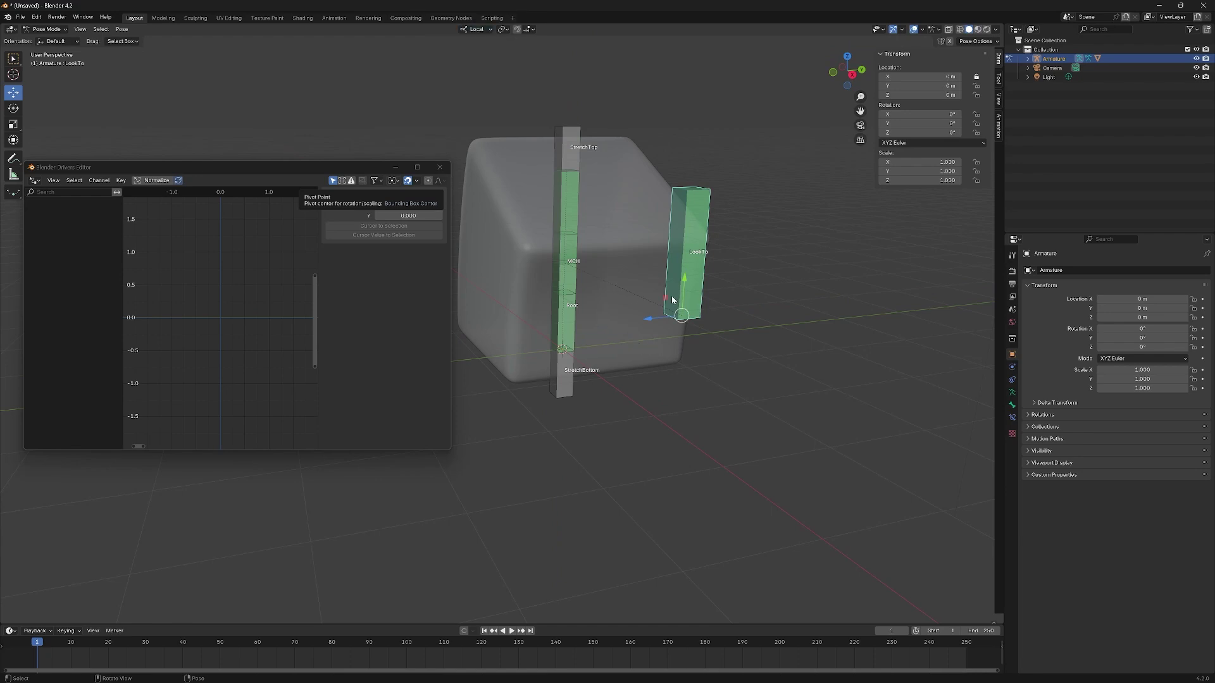
# Step: Select the cube in Object Mode and set the driver variable type to Y Location for Bend and Z Location for Twist
pyautogui.hotkey('ctrl', 'Tab')
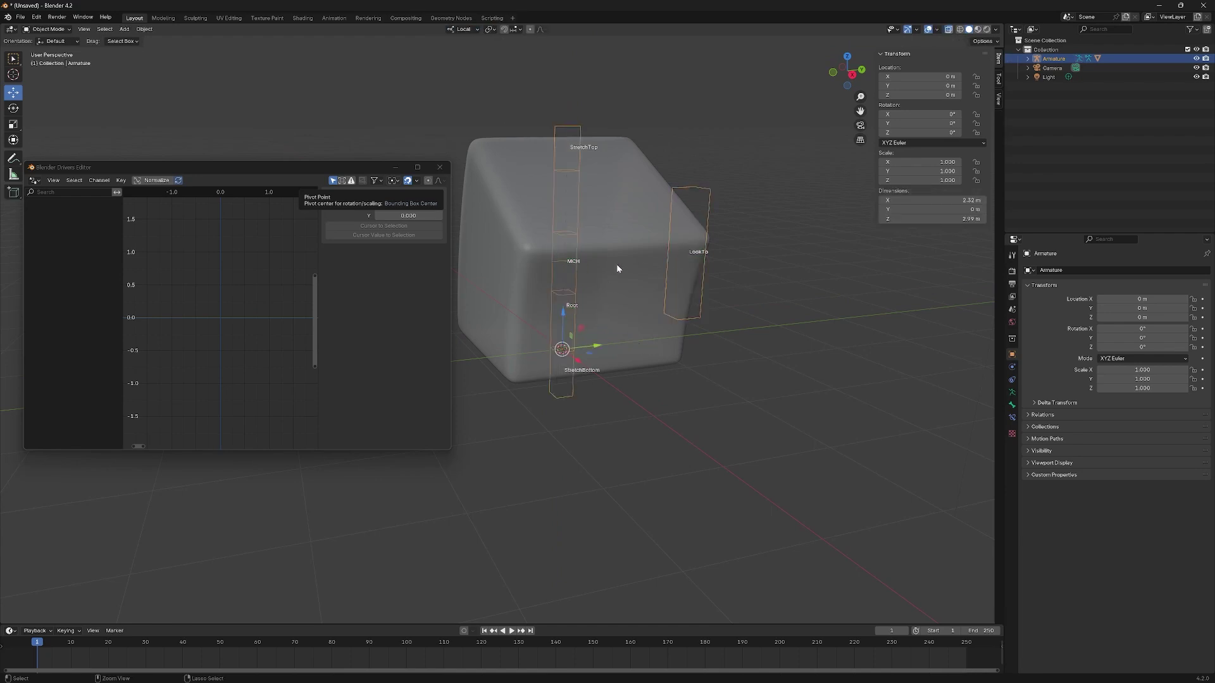
pyautogui.click(624, 313)
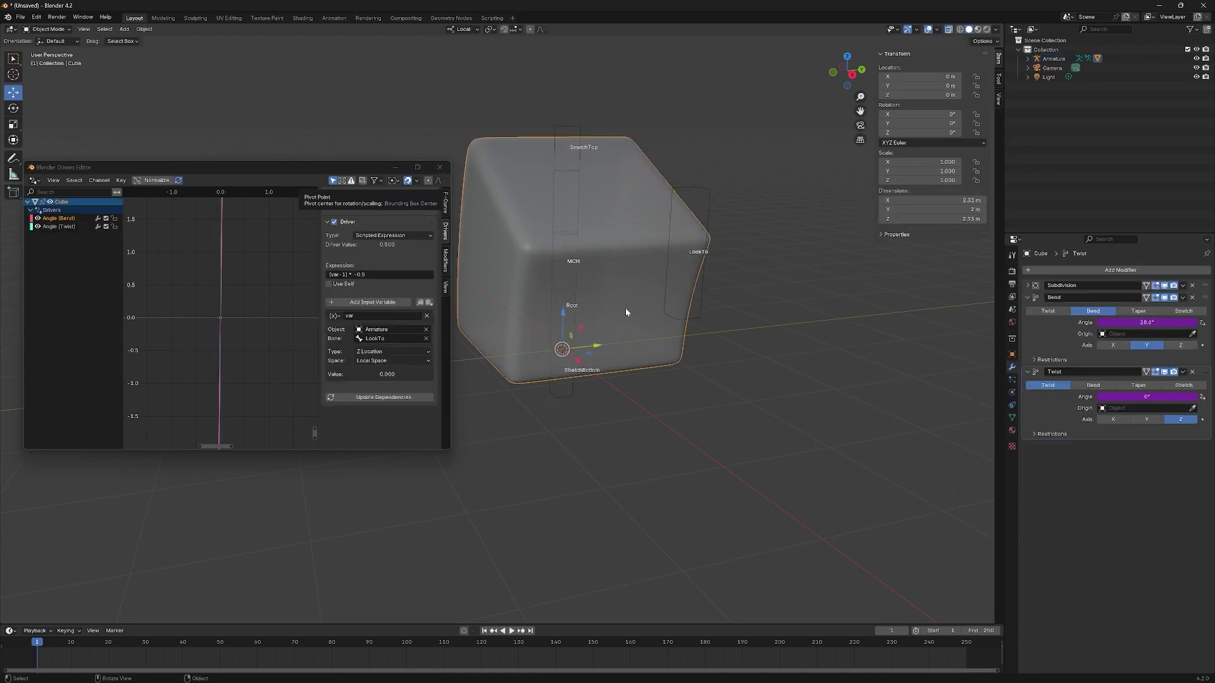
pyautogui.click(389, 352)
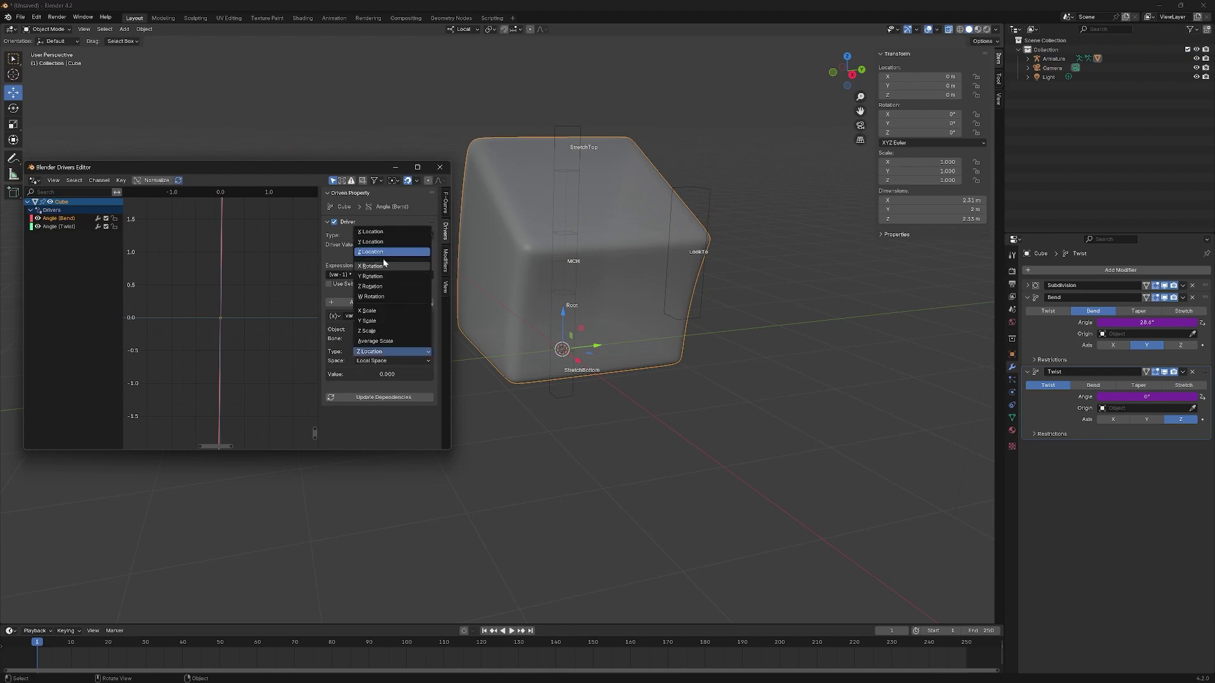
pyautogui.click(370, 242)
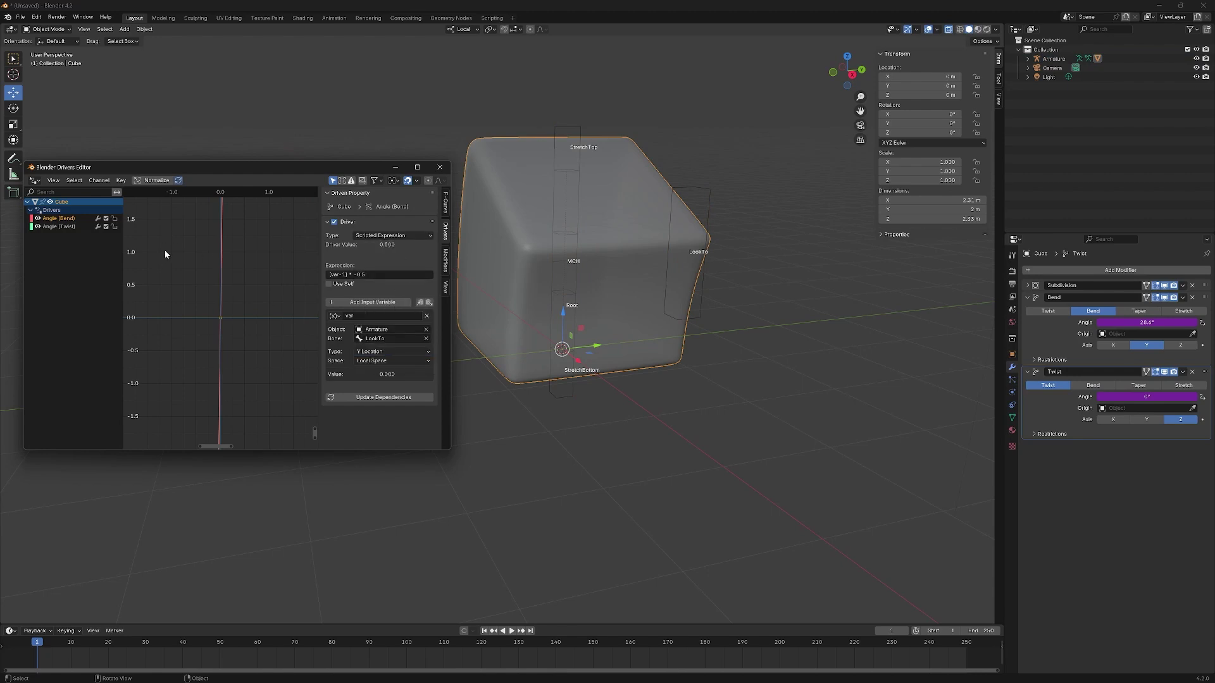
pyautogui.click(57, 227)
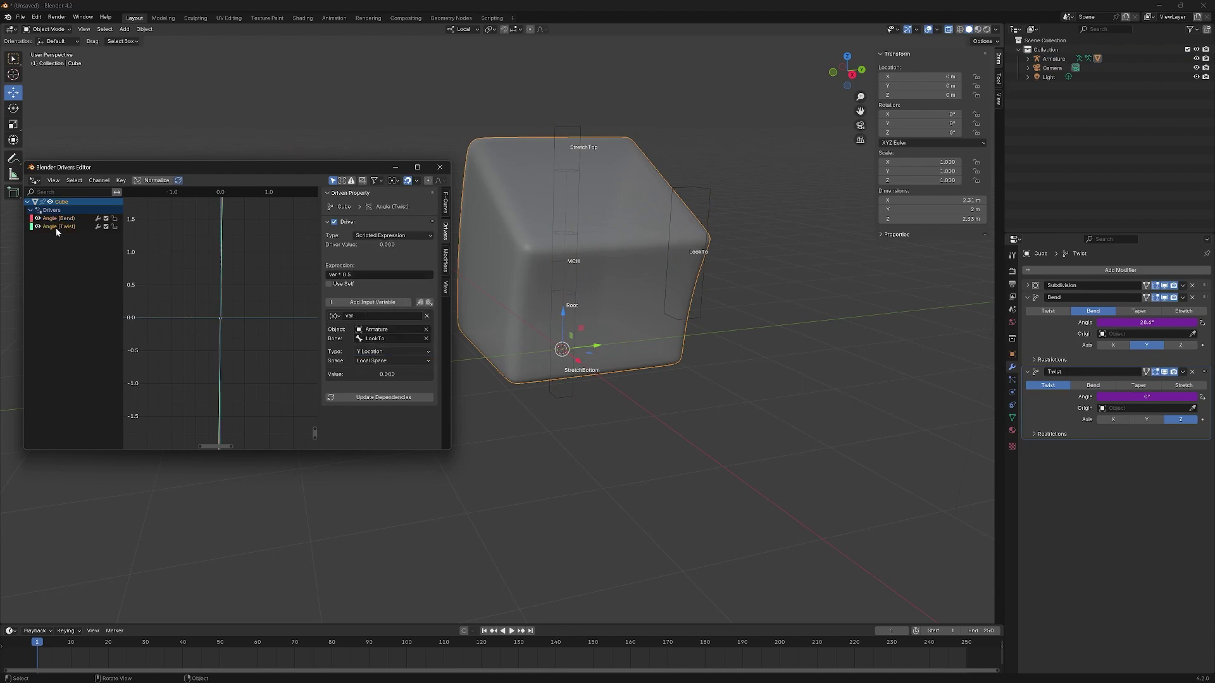
pyautogui.click(390, 352)
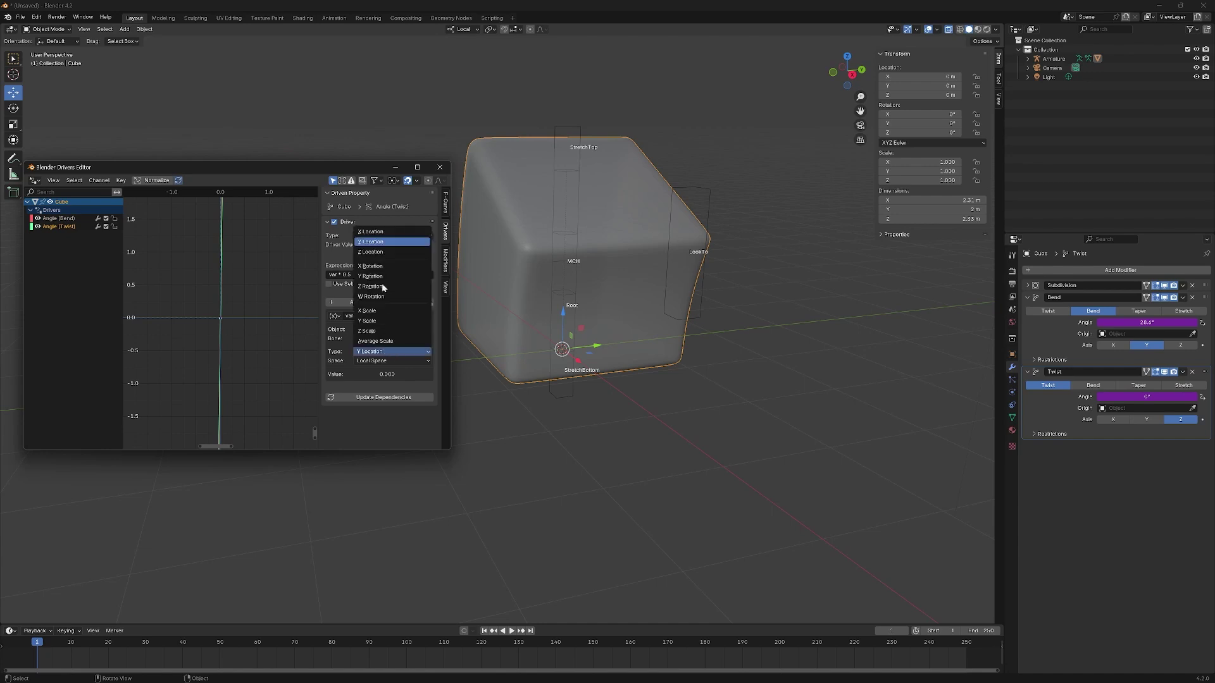
pyautogui.click(380, 252)
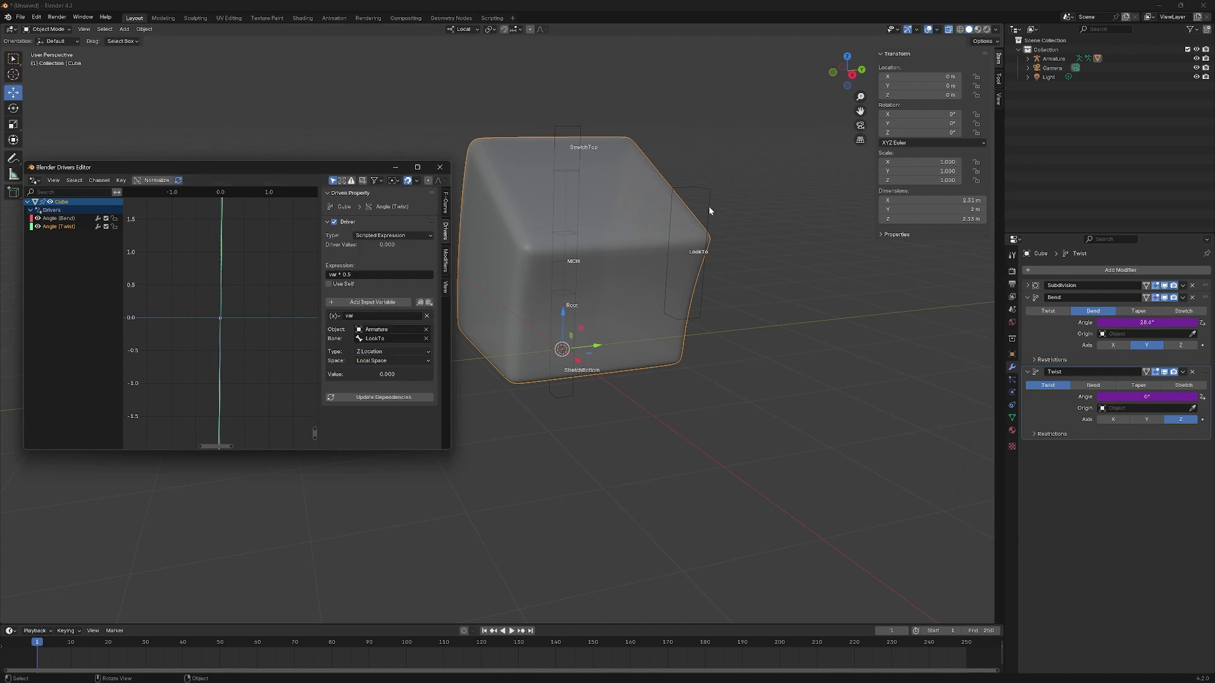
# Step: Return the armature to Pose Mode, test moving the LookTo bone along local Z, and cancel the move
pyautogui.click(712, 223)
pyautogui.hotkey('ctrl', 'Tab')
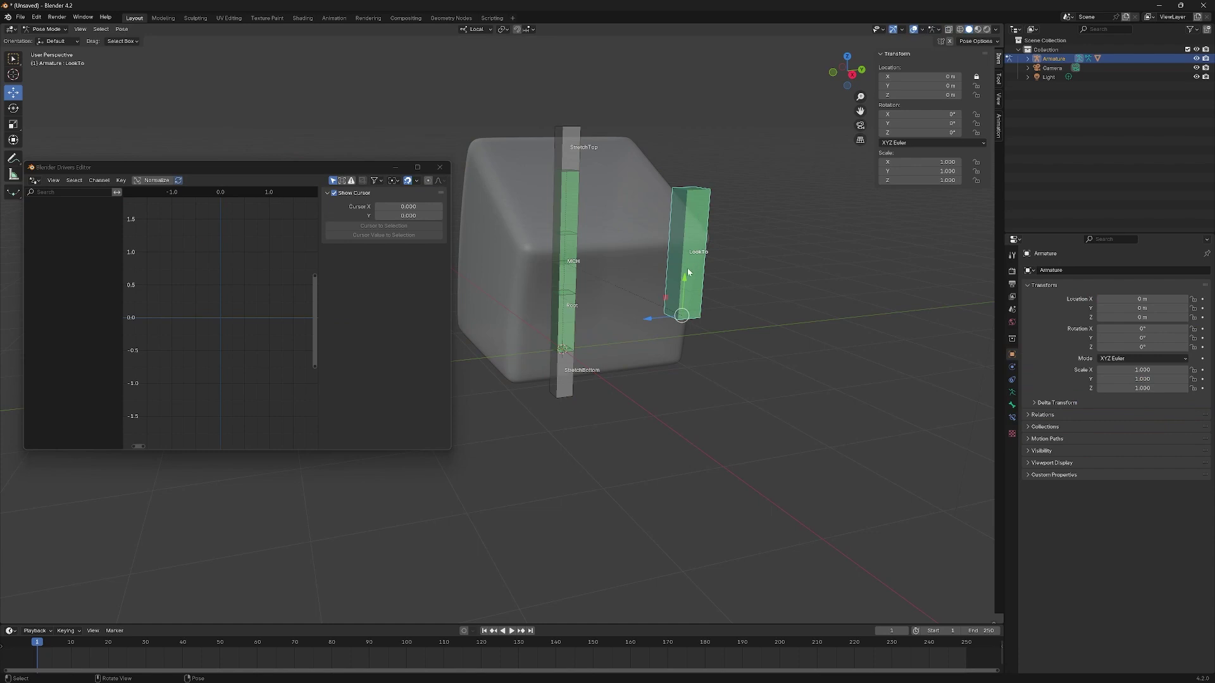
pyautogui.press('g')
pyautogui.press('z')
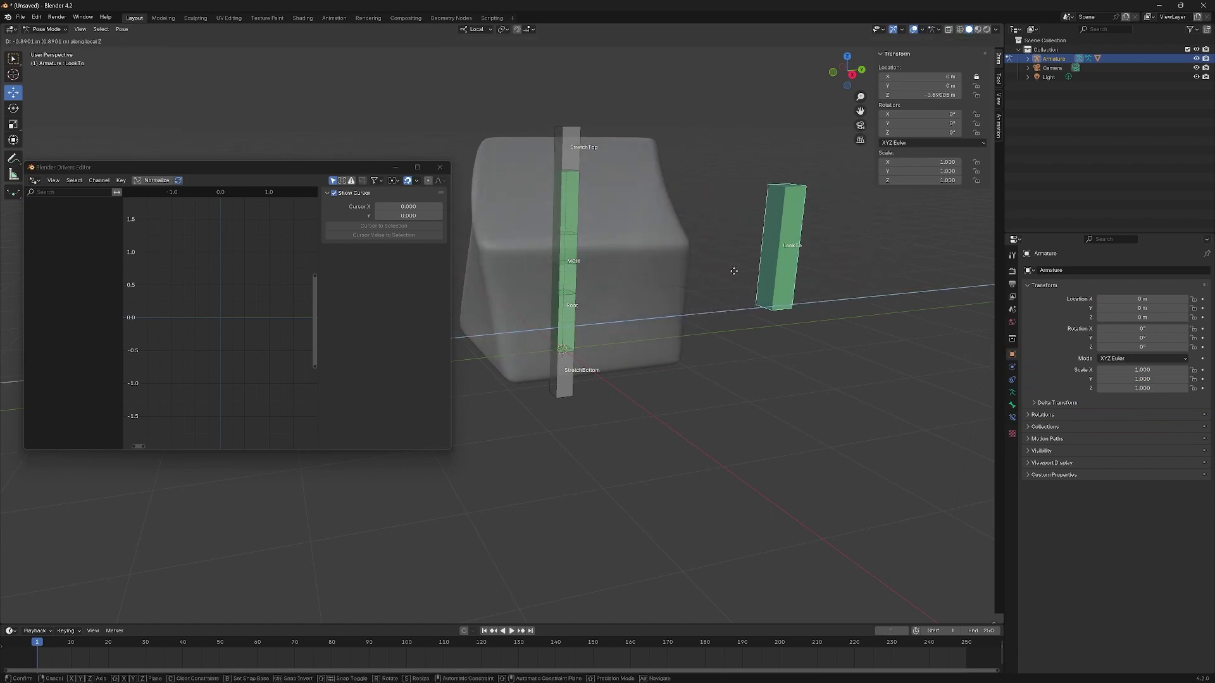
pyautogui.press('Escape')
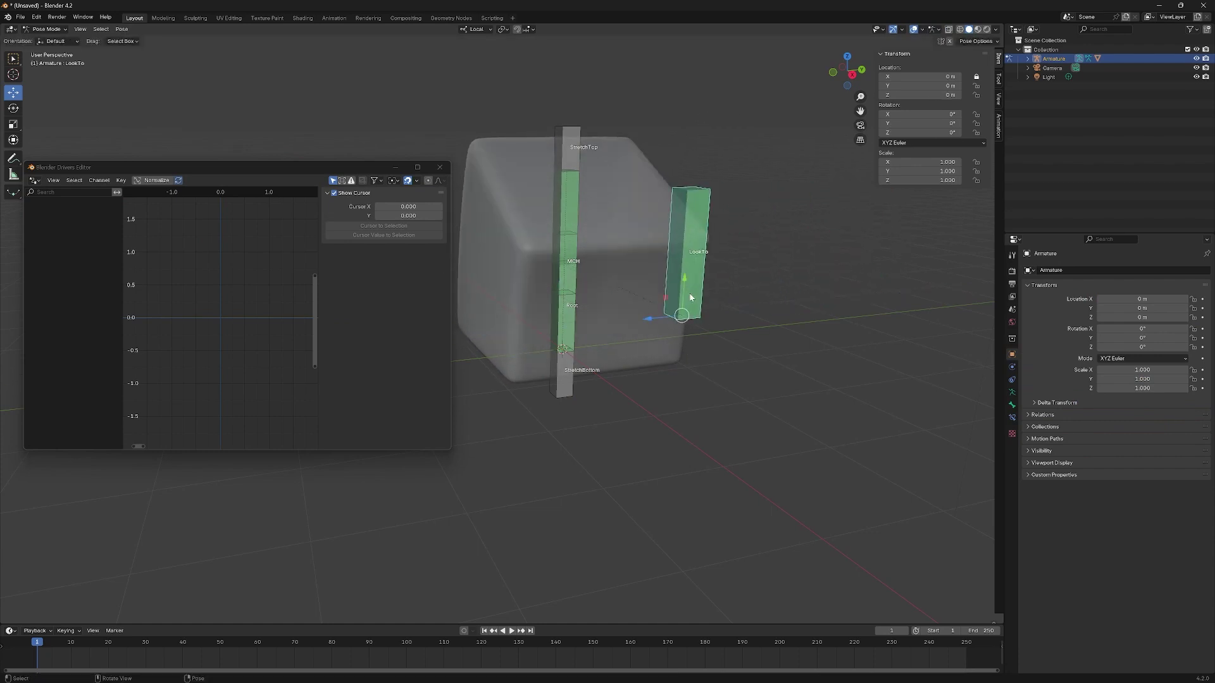
# Step: Move the LookTo bone to about -0.5 m on local Y and about 1.1 m on local Z
pyautogui.moveTo(684, 286); pyautogui.dragTo(757, 345)
pyautogui.press('g')
pyautogui.press('z')
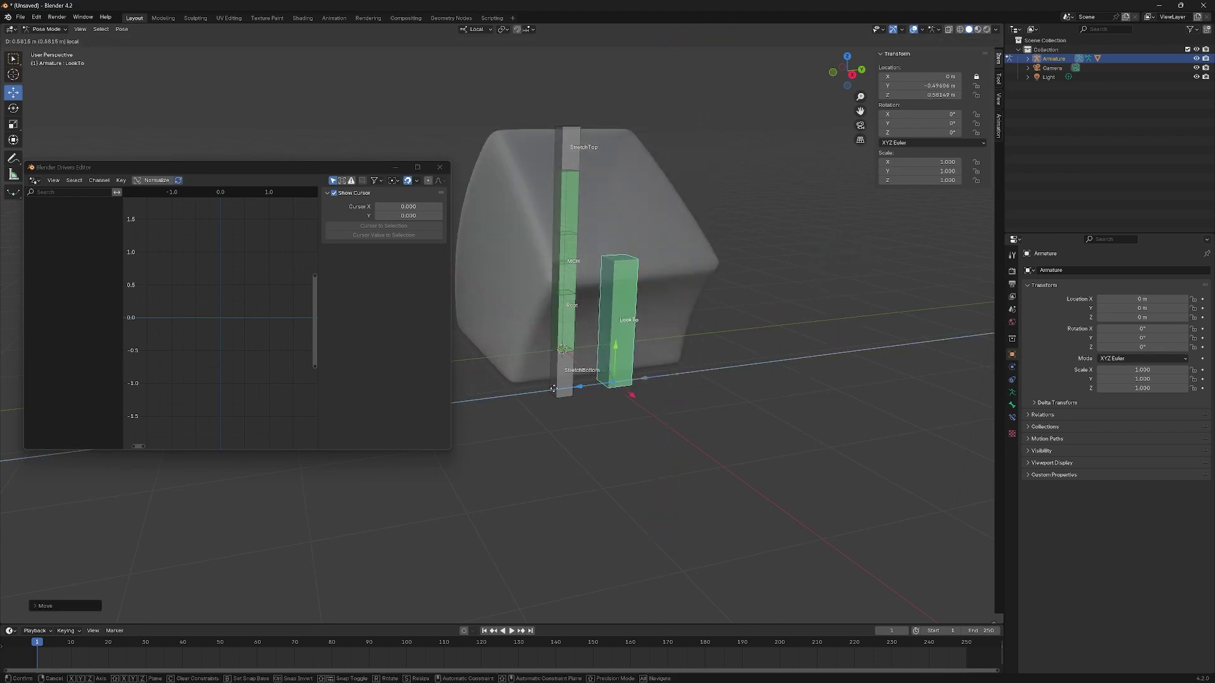
pyautogui.click(628, 328)
# Step: Select the cube and set the Twist driver's expression to var * -0.5 and the Bend driver's expression to (var) * -0.5
pyautogui.hotkey('ctrl', 'Tab')
pyautogui.click(632, 245)
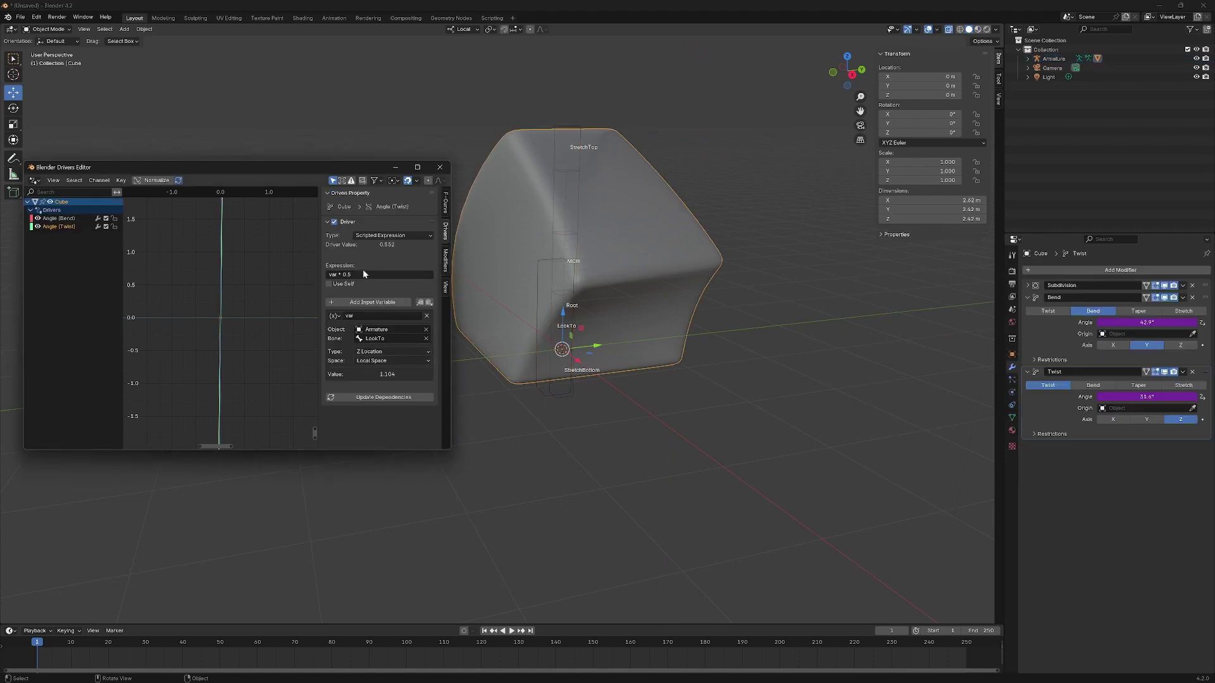
pyautogui.click(364, 274)
pyautogui.press('Return')
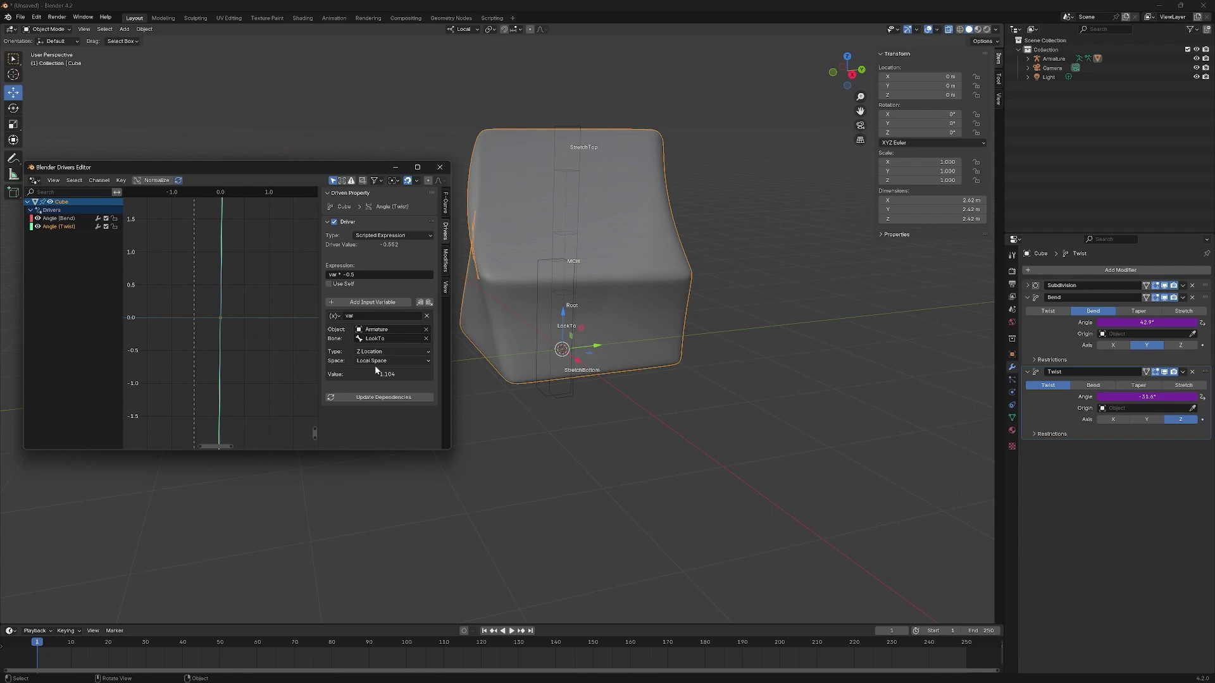
pyautogui.click(67, 219)
pyautogui.click(337, 274)
pyautogui.press('Return')
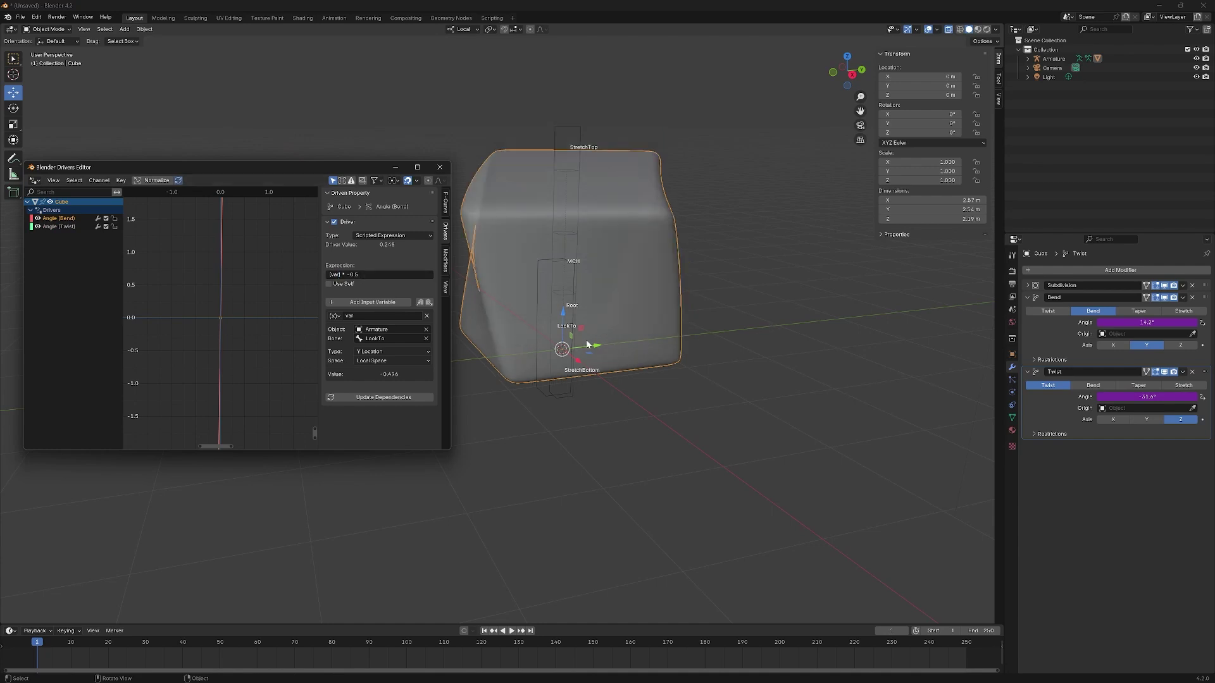
# Step: Clear the LookTo bone's location in Pose Mode and test the corrected drivers by moving the bone freely, cancelling the move
pyautogui.click(543, 270)
pyautogui.click(569, 274)
pyautogui.hotkey('ctrl', 'Tab')
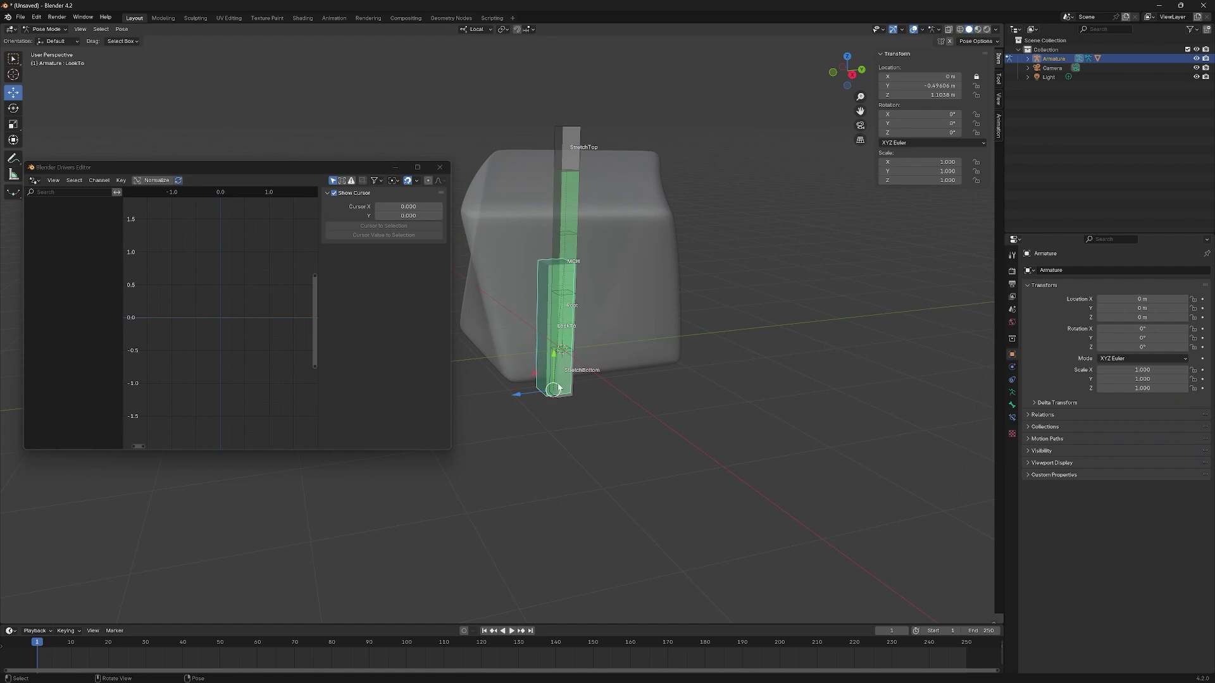
pyautogui.moveTo(558, 387); pyautogui.dragTo(806, 350, button='middle')
pyautogui.hotkey('alt', 'g')
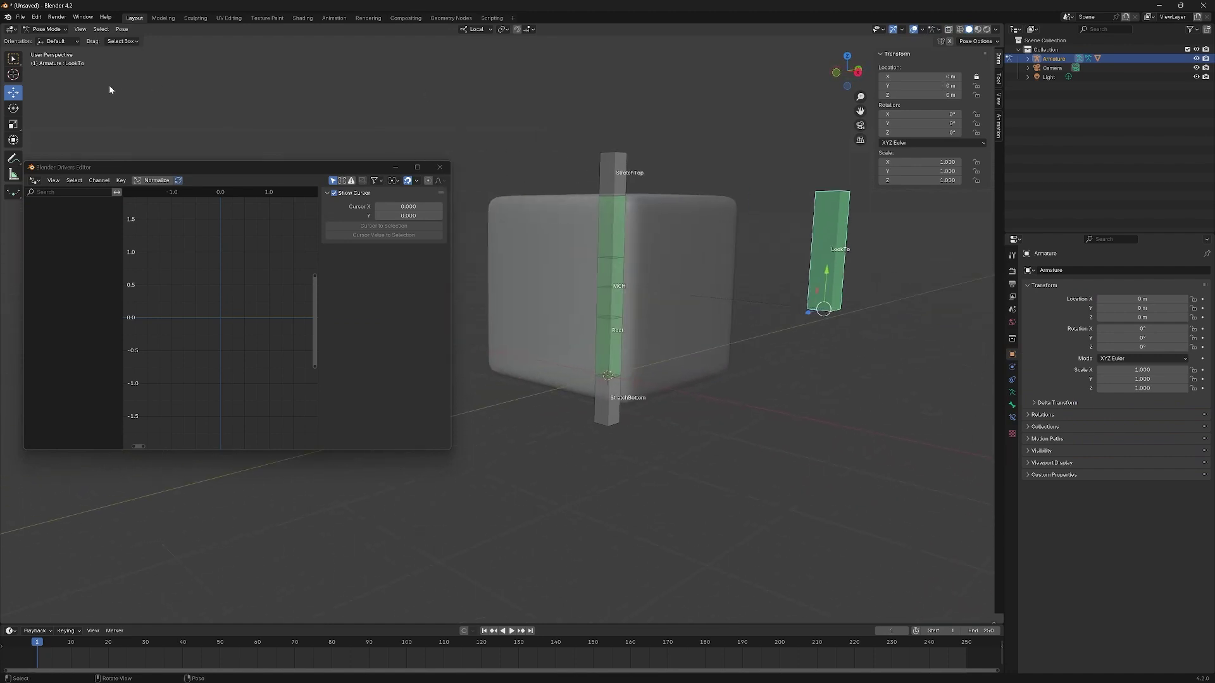
pyautogui.press('g')
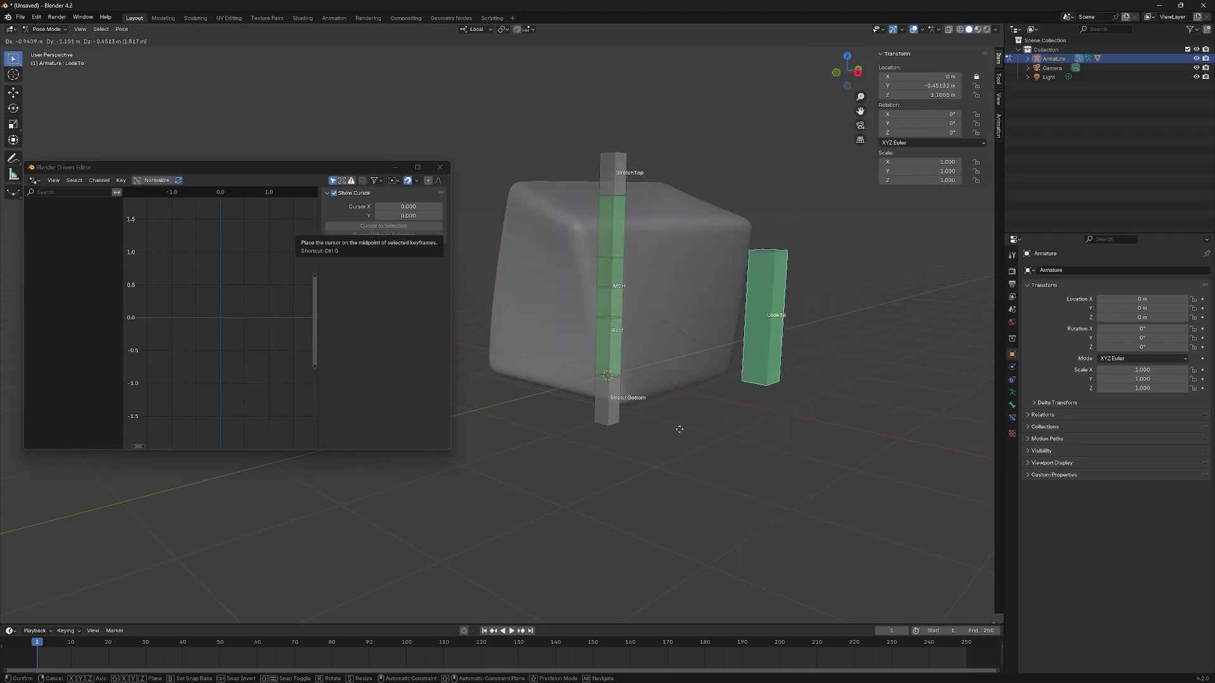
pyautogui.rightClick(890, 349)
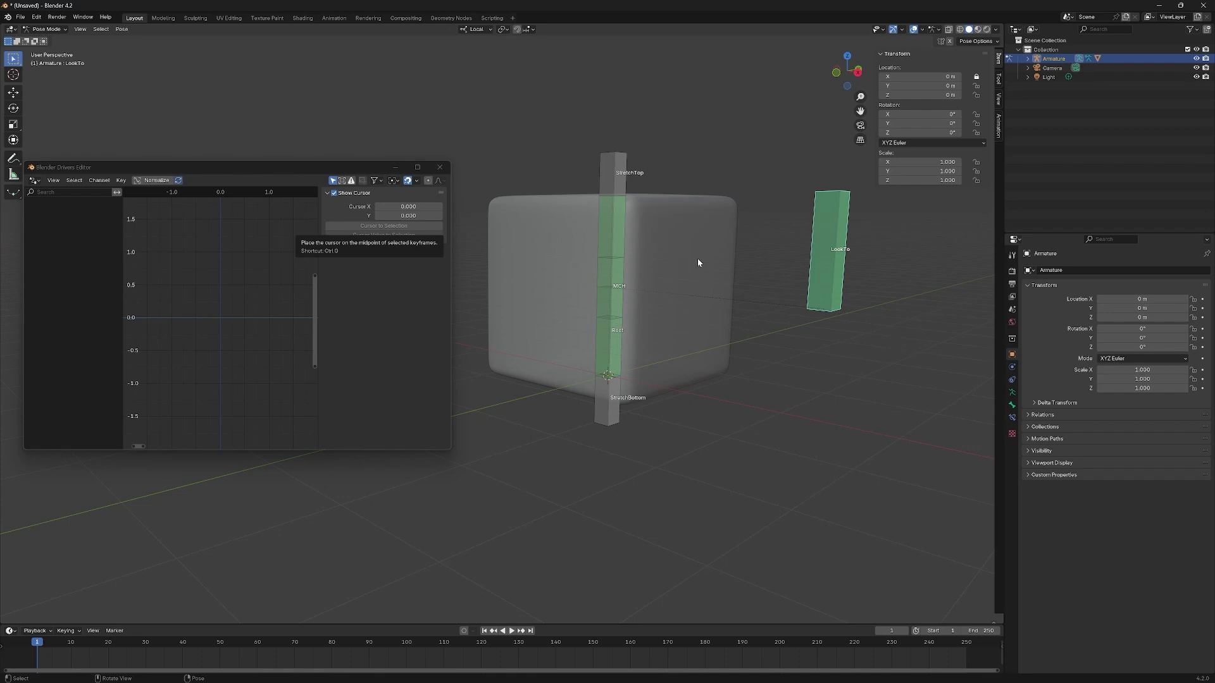
# Step: Close the Drivers Editor and test moving the StretchTop bone along local Z, cancelling the move
pyautogui.click(440, 167)
pyautogui.moveTo(895, 331); pyautogui.dragTo(618, 221, button='middle')
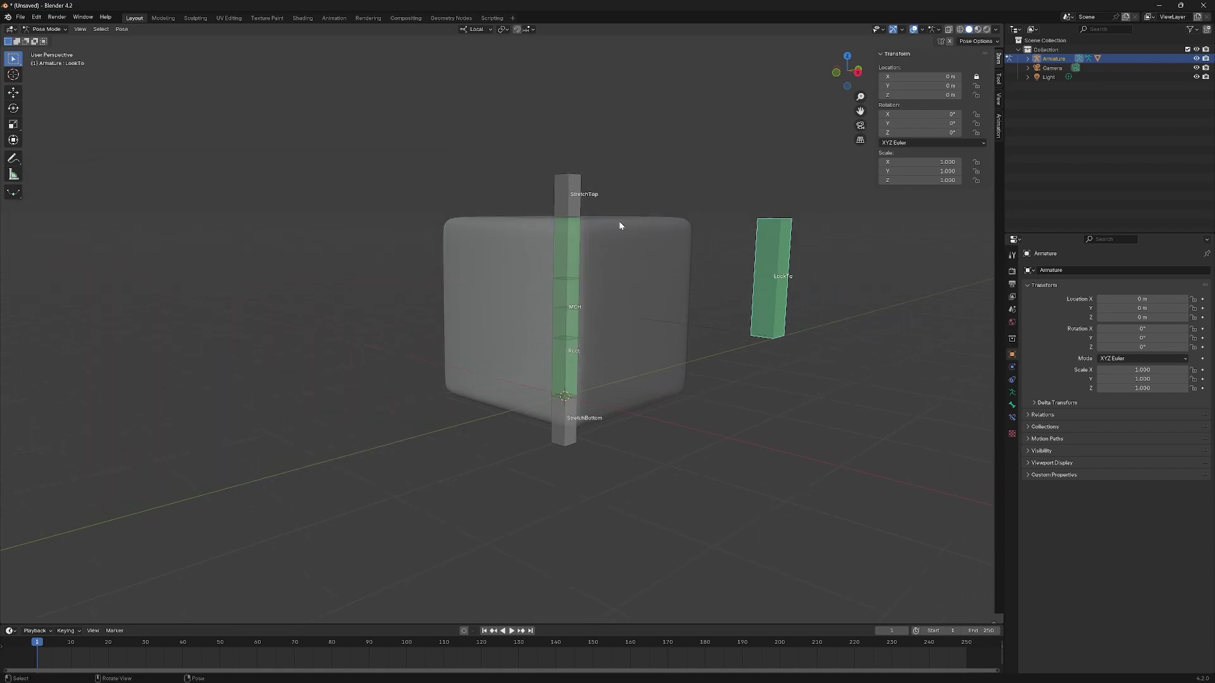
pyautogui.click(609, 210)
pyautogui.press('g')
pyautogui.press('z')
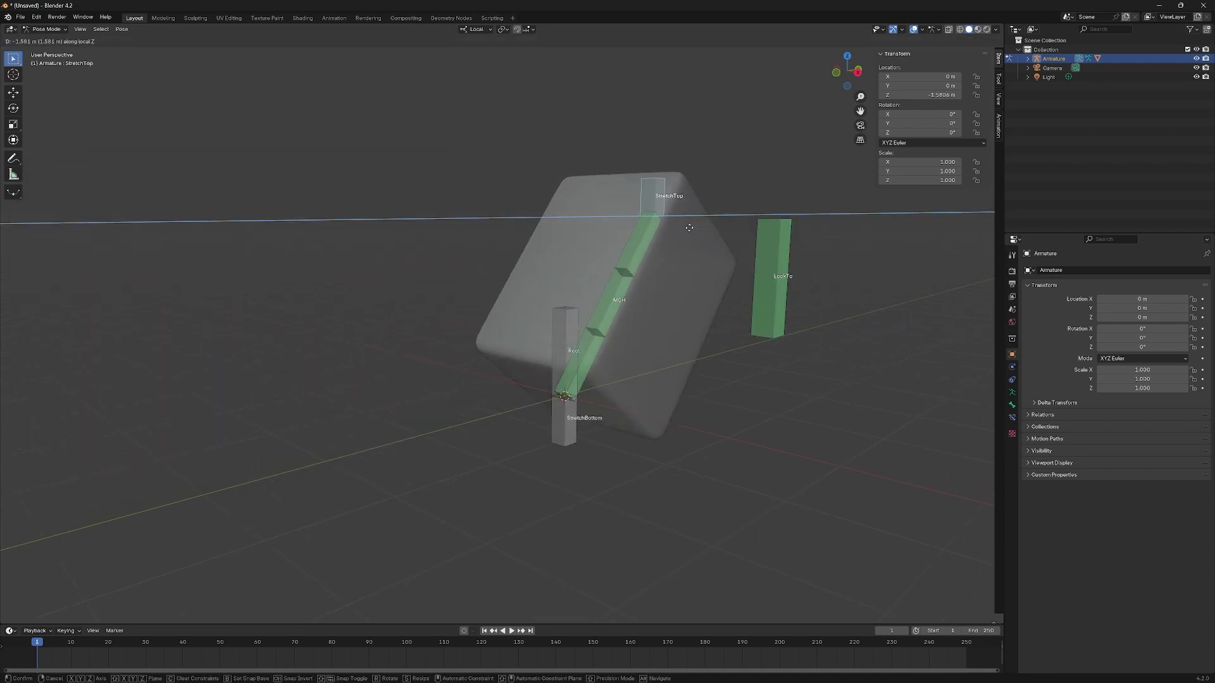
pyautogui.rightClick(654, 240)
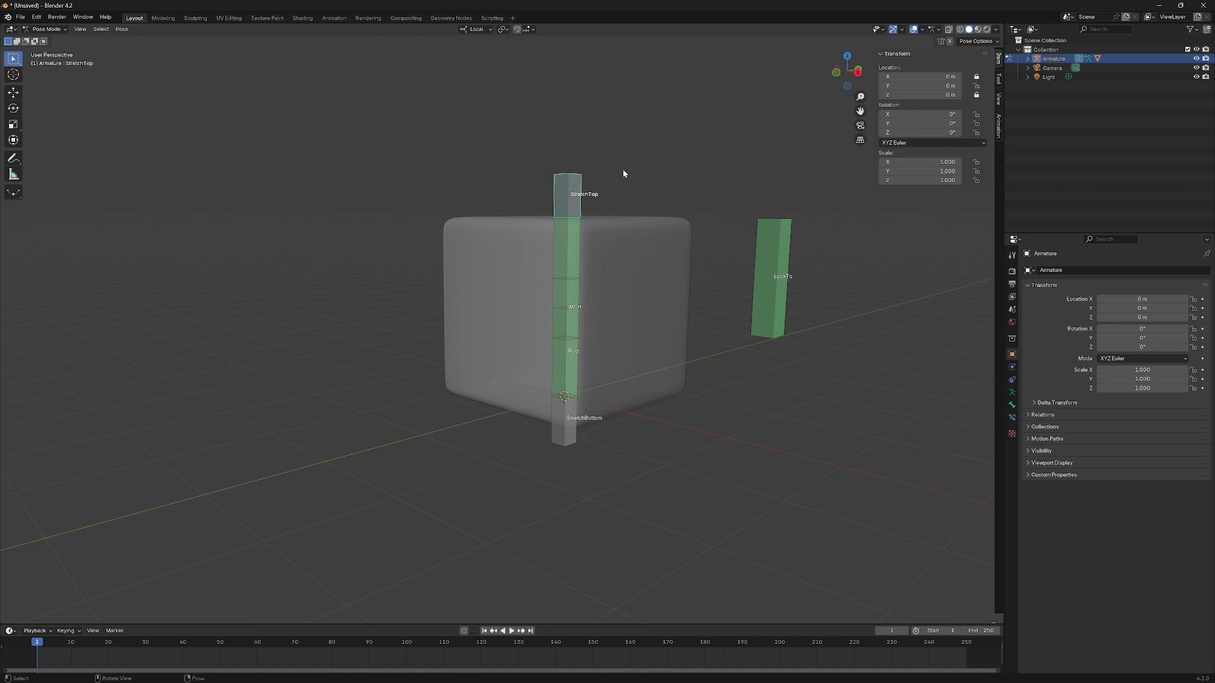
# Step: Test moving the StretchTop and StretchBottom bones freely, cancelling both moves
pyautogui.press('g')
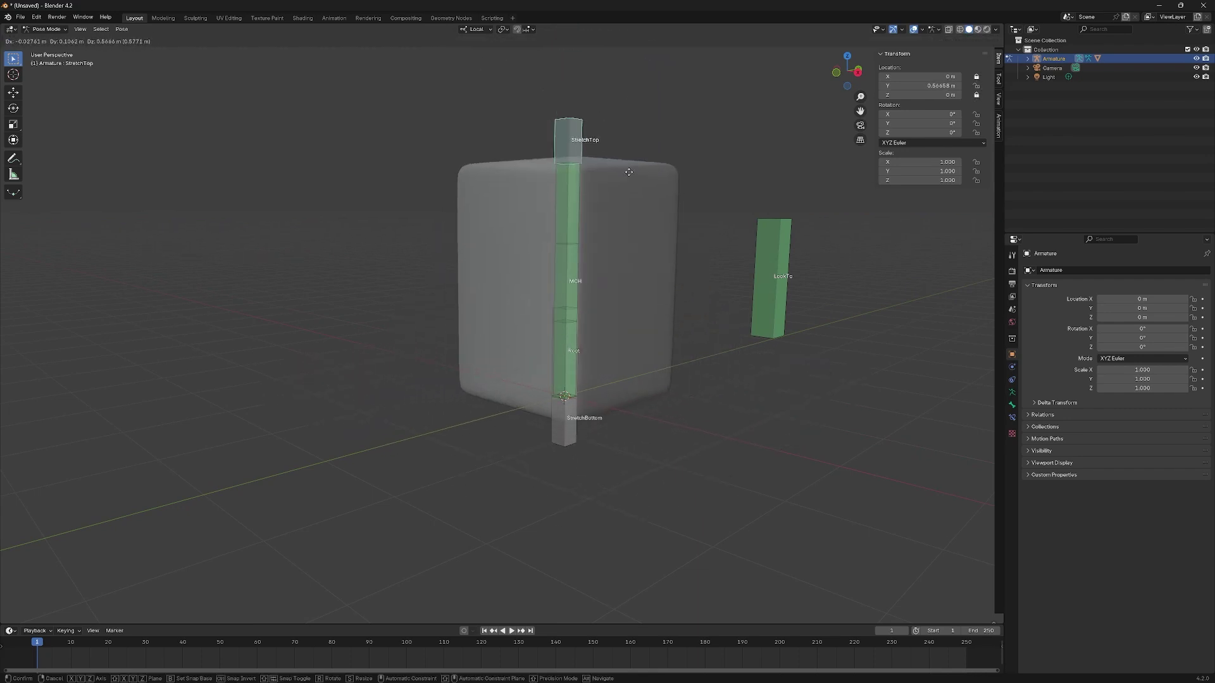
pyautogui.rightClick(610, 428)
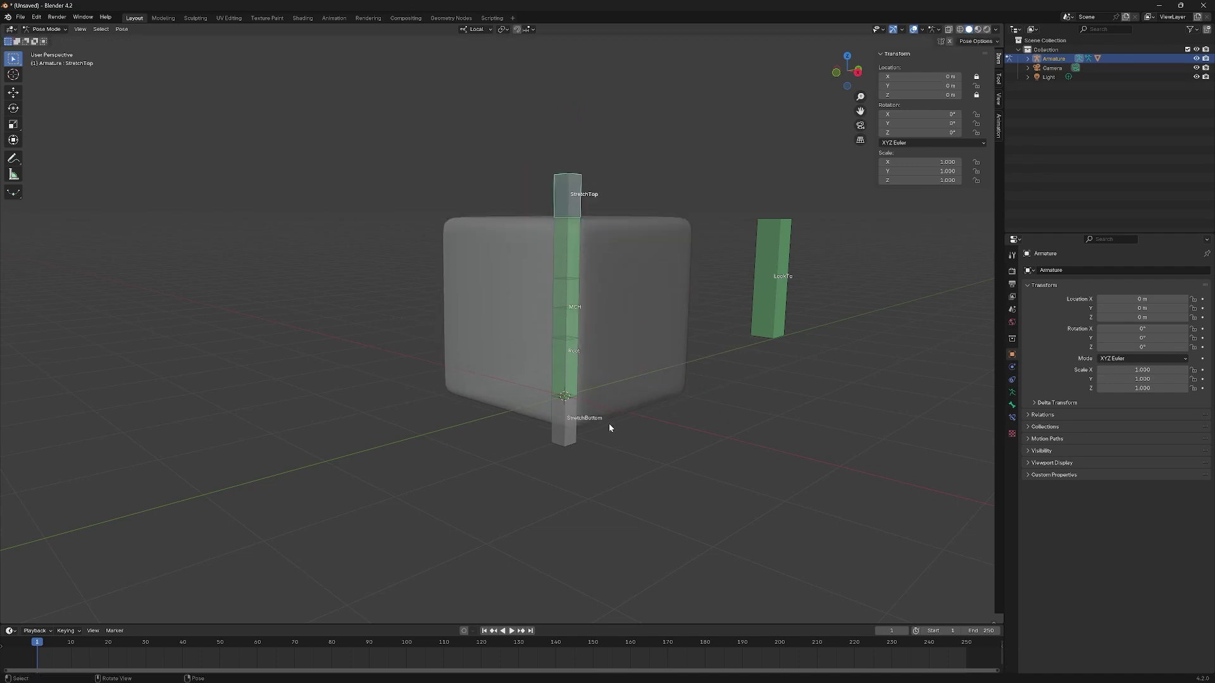
pyautogui.click(567, 430)
pyautogui.press('g')
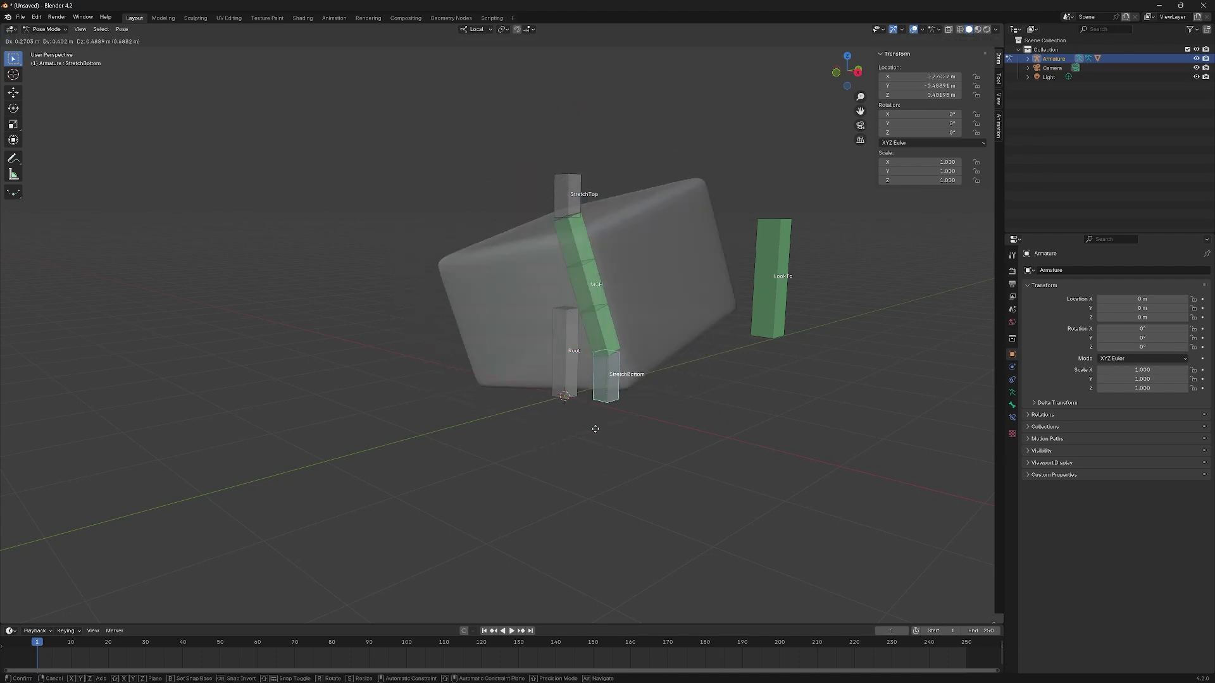
pyautogui.rightClick(595, 429)
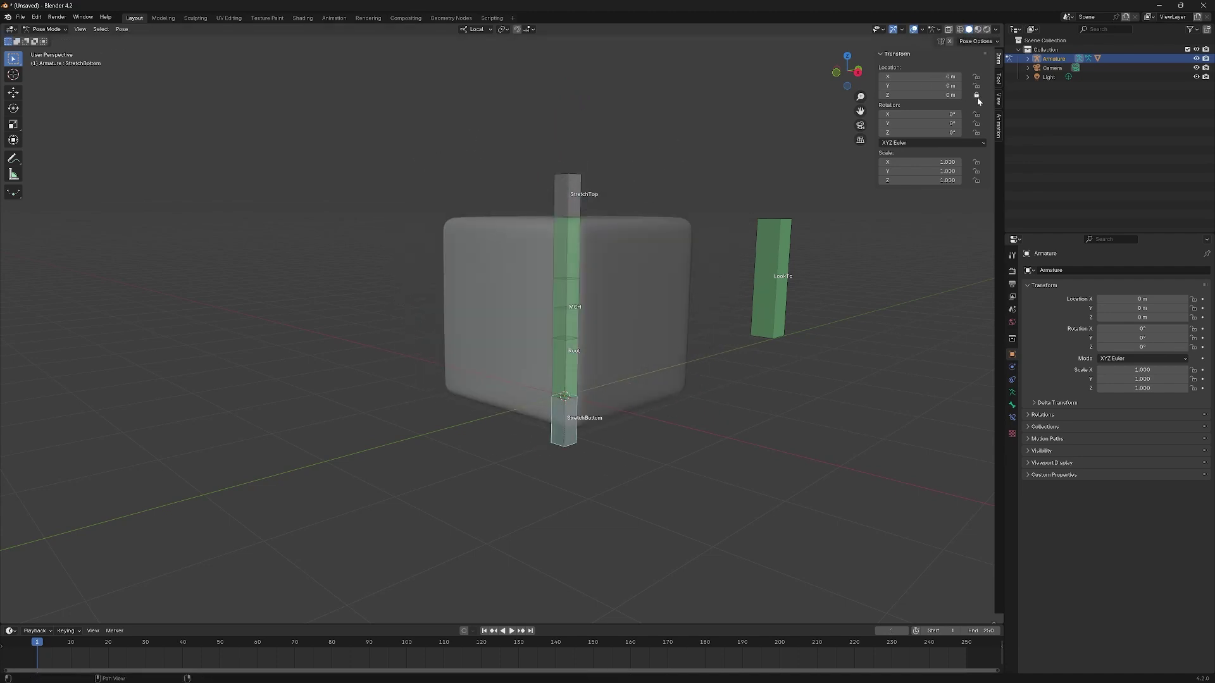
# Step: Try different location locks on the StretchBottom bone and test its movement freely and along local Z and Y, cancelling each move
pyautogui.press('g')
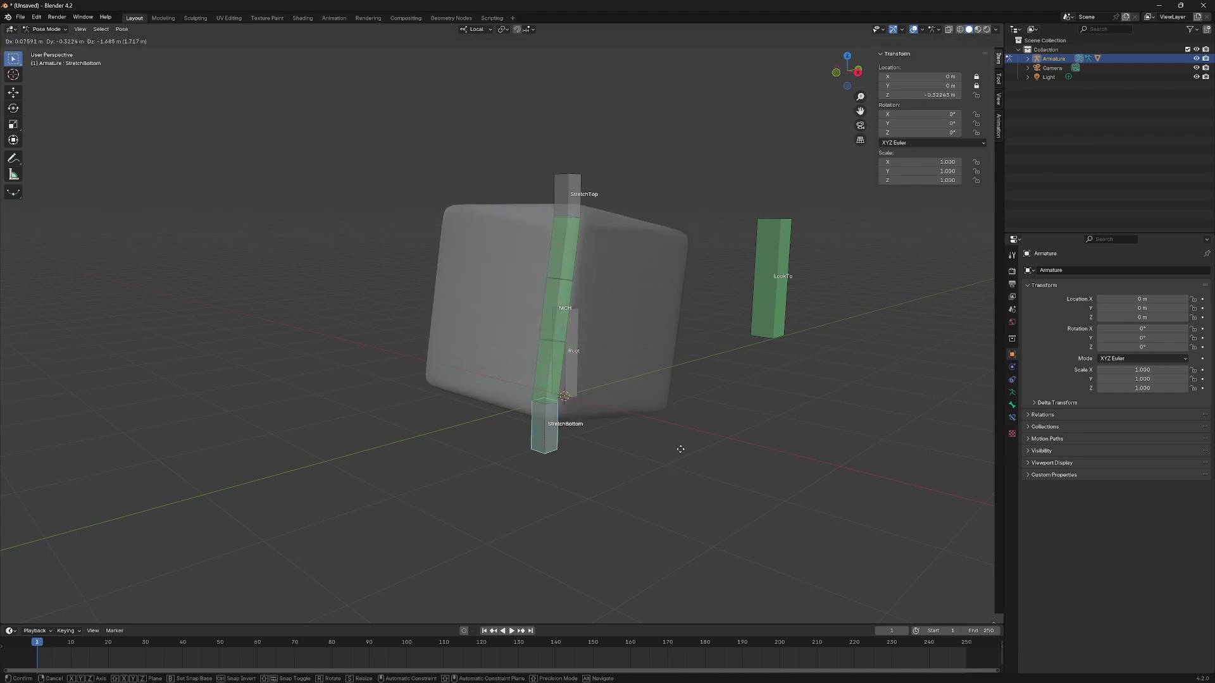
pyautogui.rightClick(609, 400)
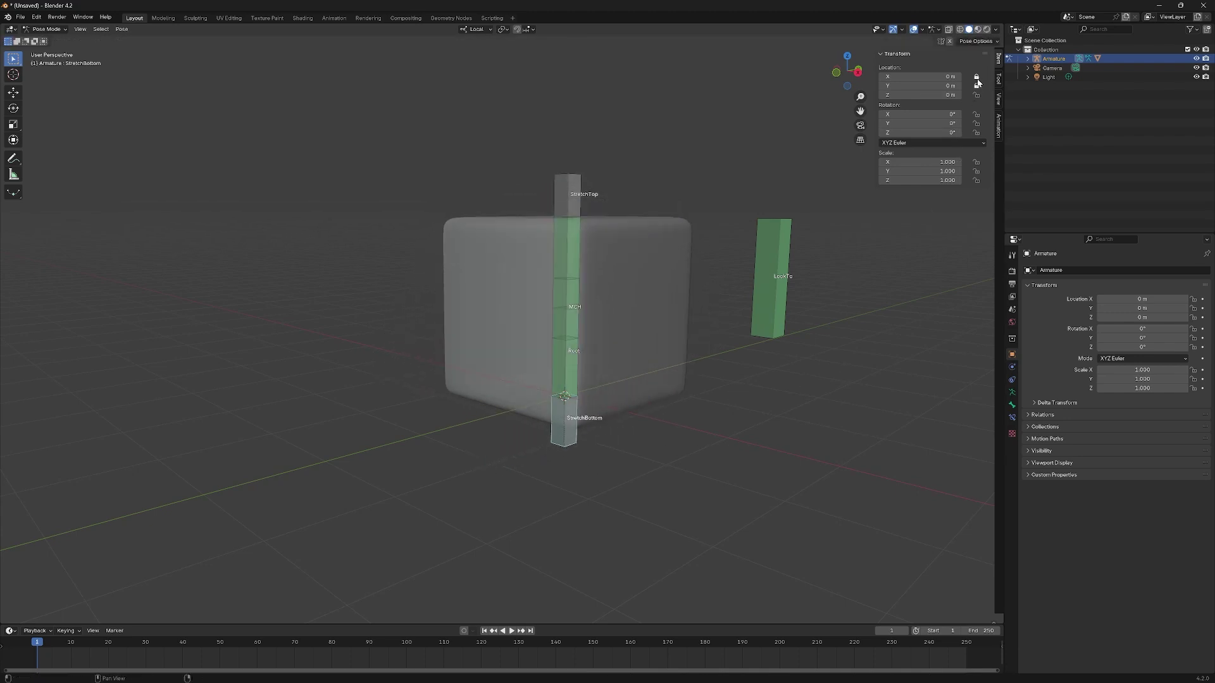
pyautogui.press('g')
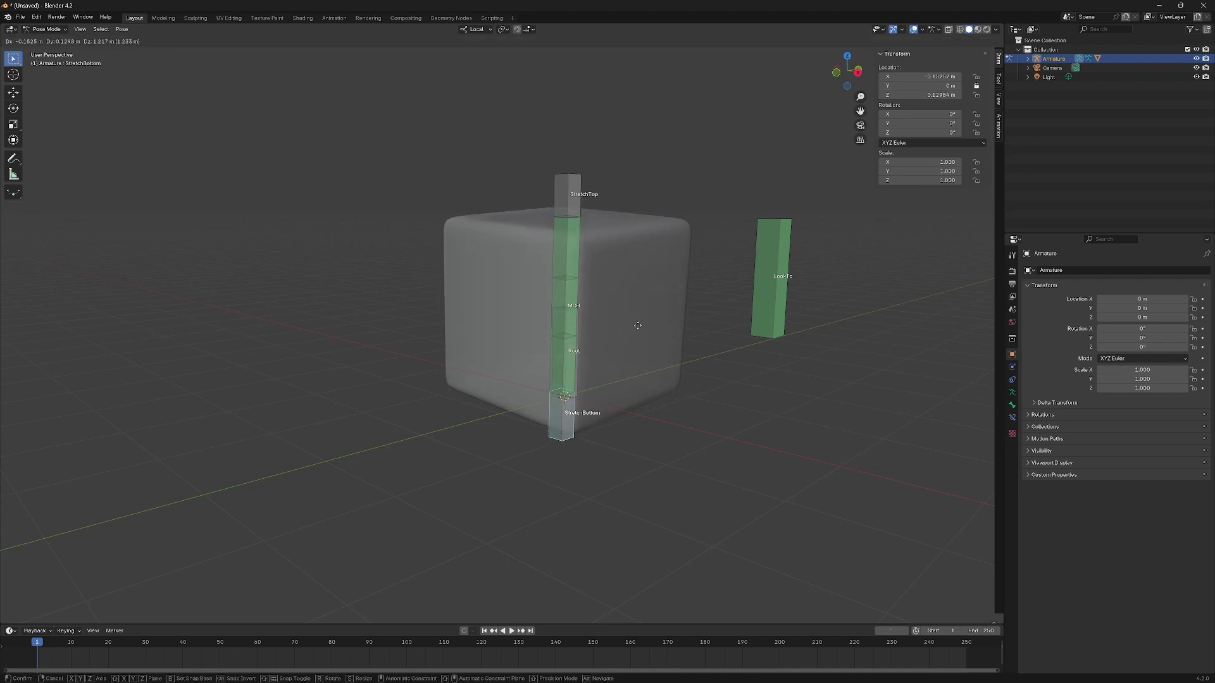
pyautogui.press('z')
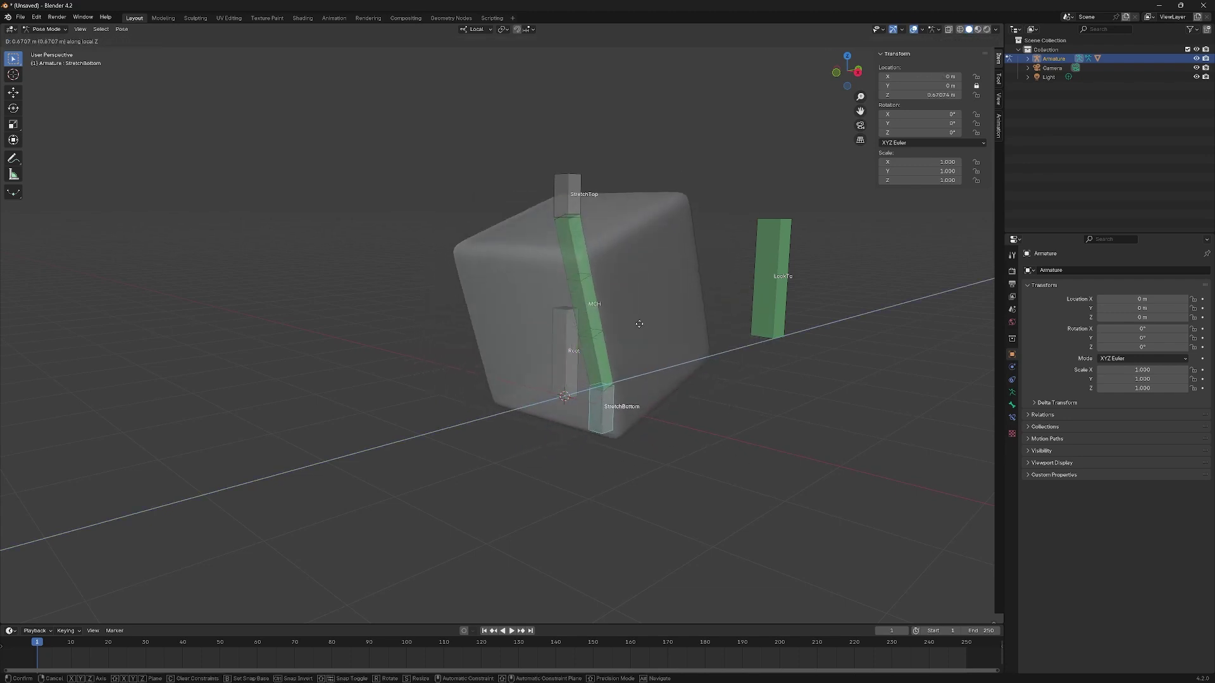
pyautogui.press('Escape')
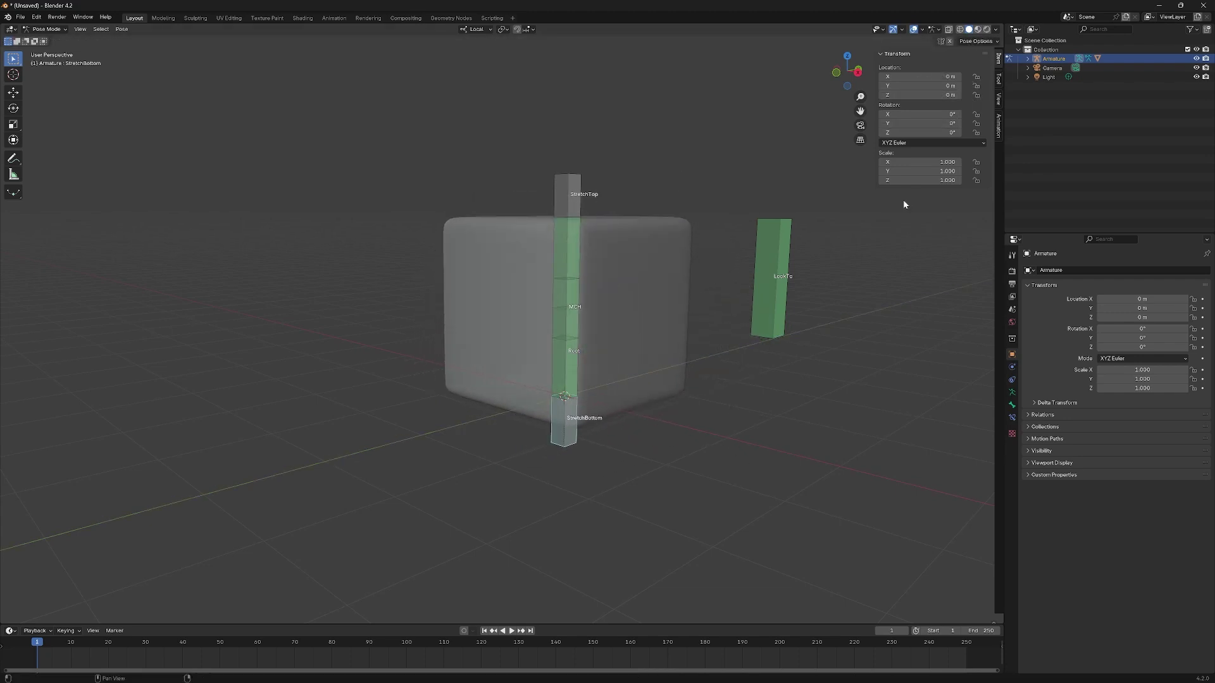
pyautogui.press('g')
pyautogui.press('z')
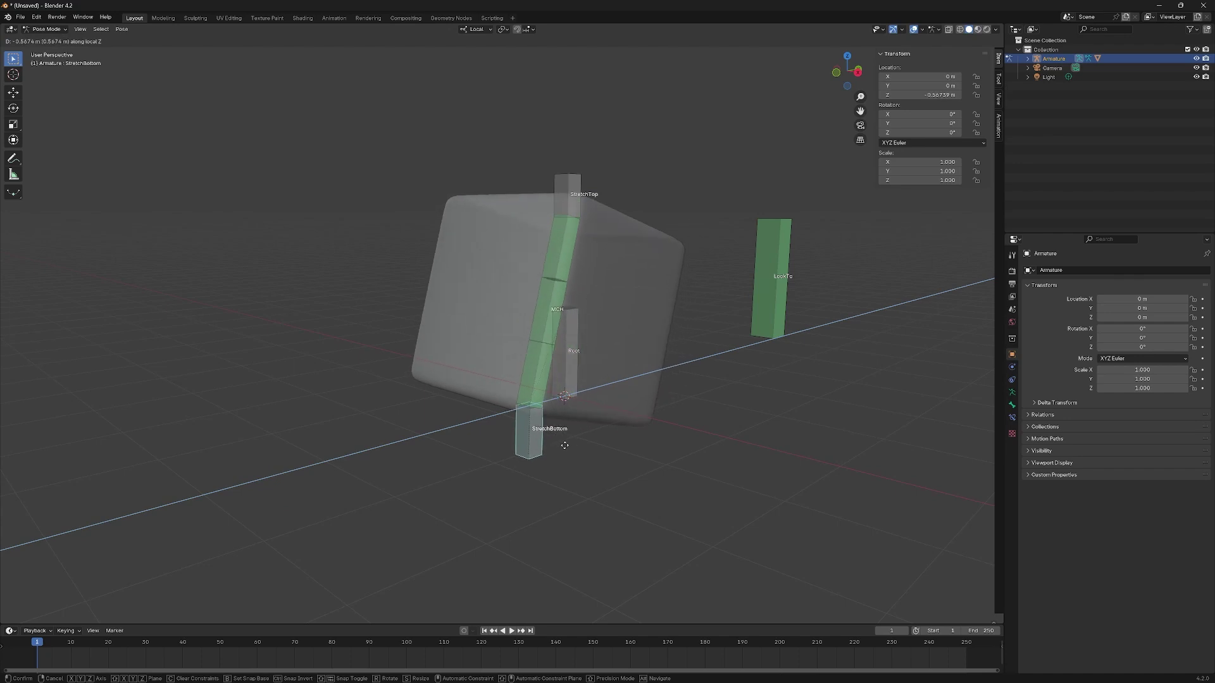
pyautogui.press('y')
pyautogui.press('Escape')
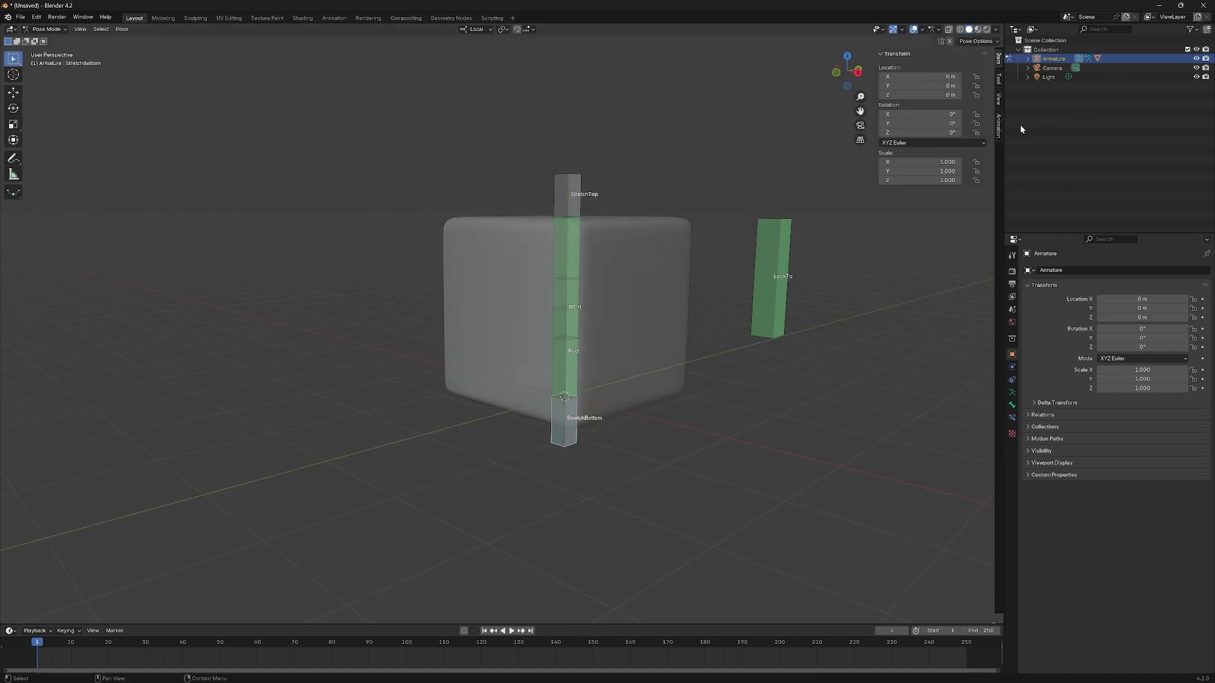
# Step: Lock the StretchBottom bone's X and Z location to match StretchTop, and test moving both bones, cancelling the moves
pyautogui.click(575, 194)
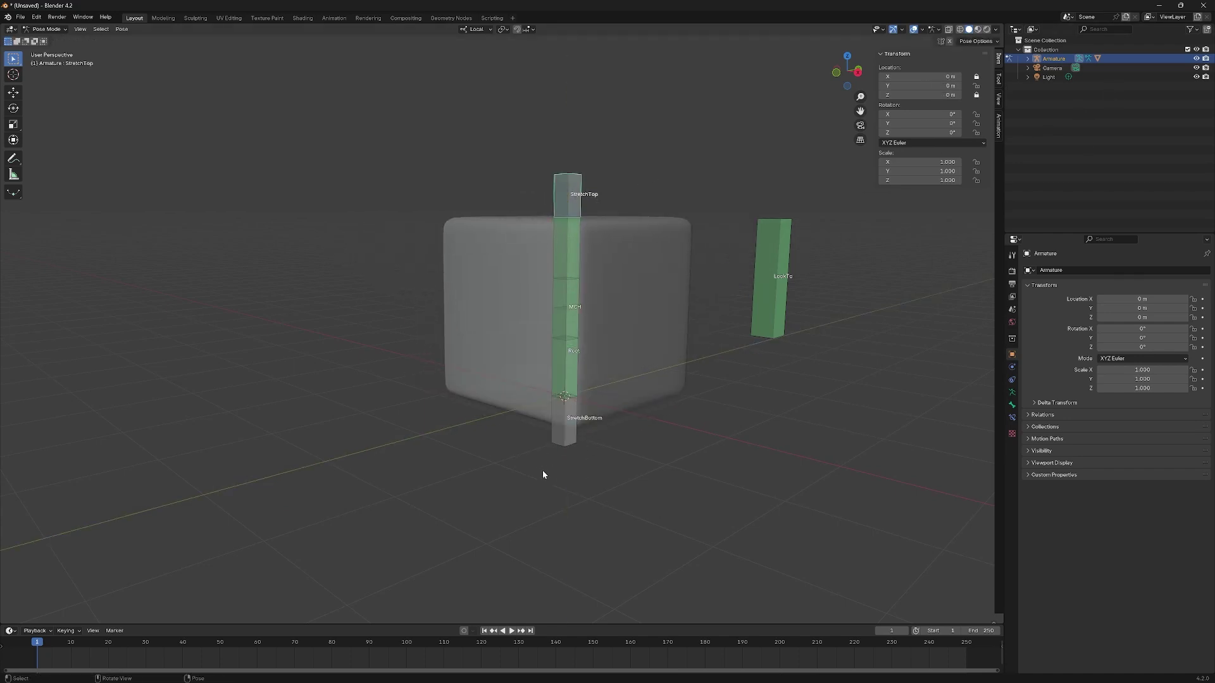
pyautogui.click(560, 443)
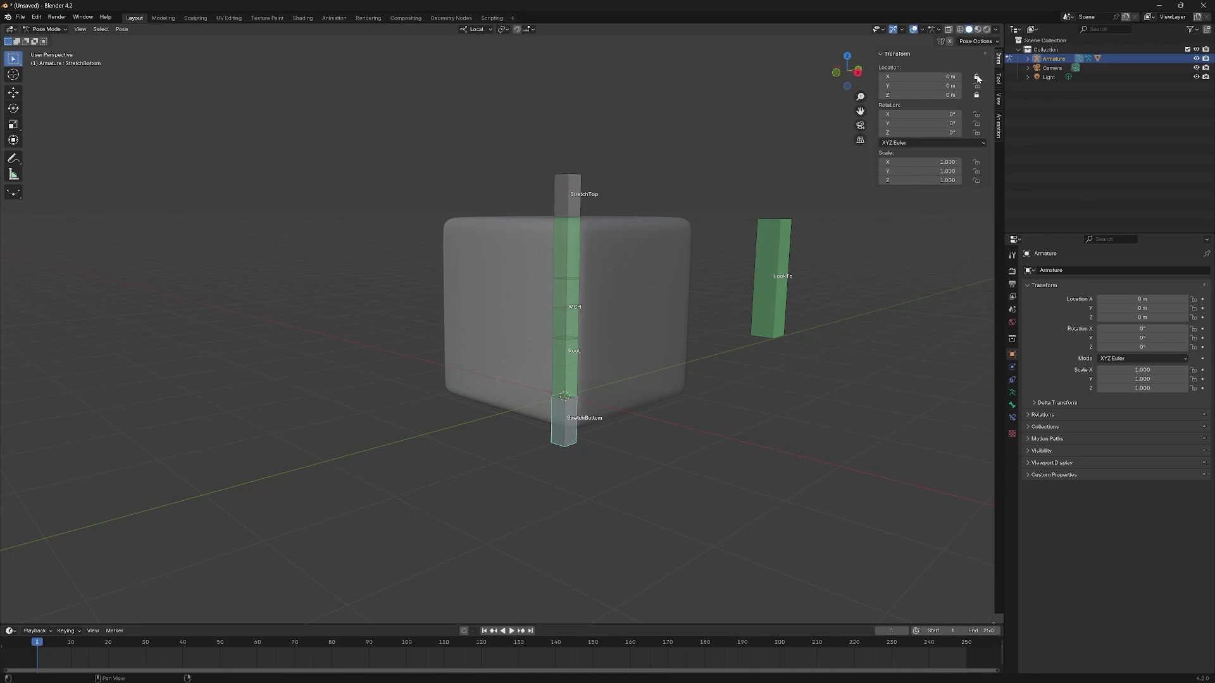
pyautogui.press('g')
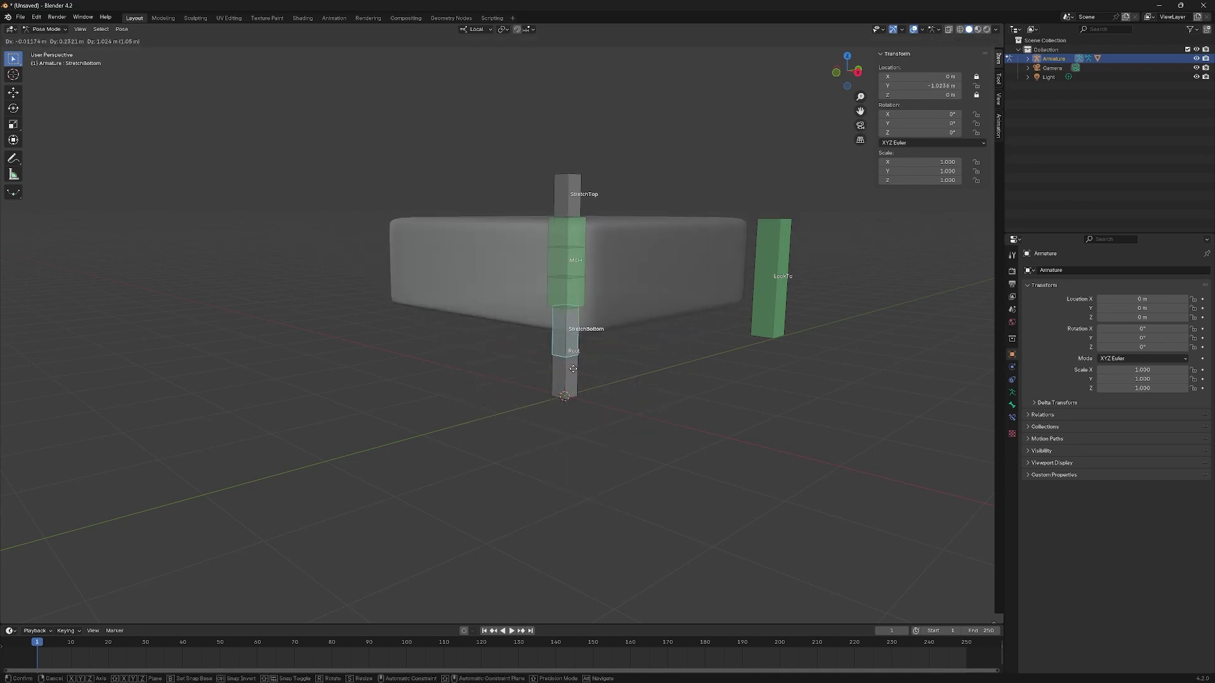
pyautogui.rightClick(566, 478)
pyautogui.click(583, 186)
pyautogui.press('g')
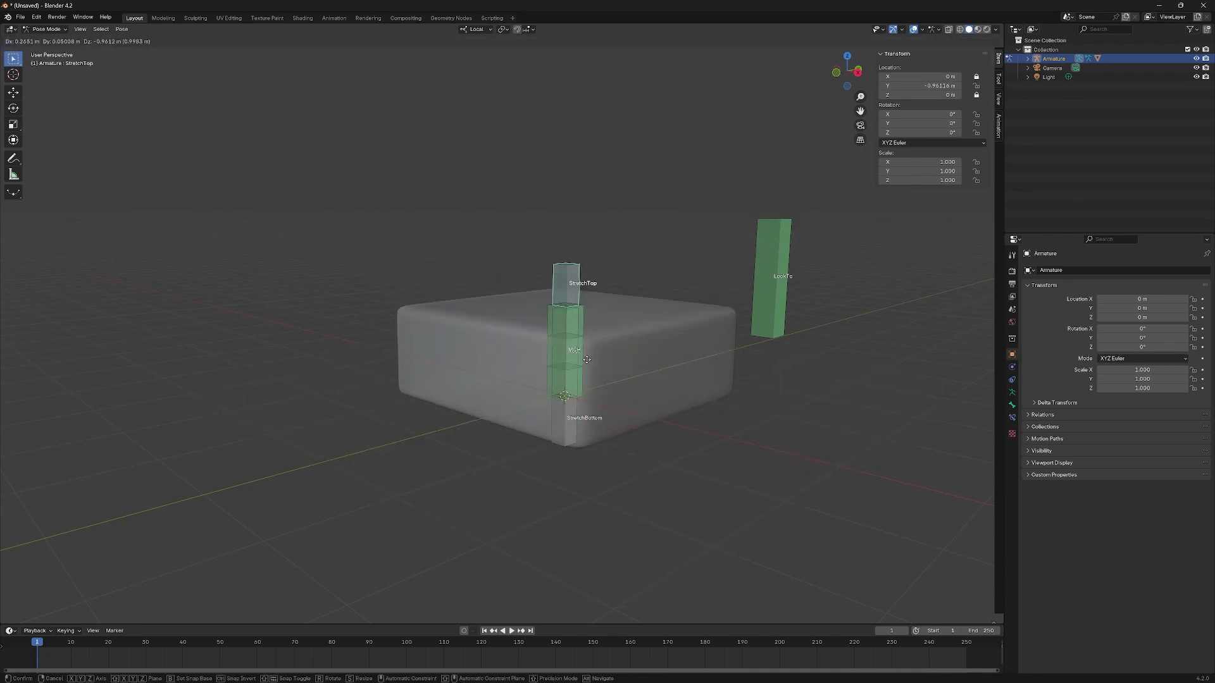
pyautogui.rightClick(591, 227)
# Step: Test moving the Root bone, cancelling the move, and set the transform orientation to Global
pyautogui.click(572, 331)
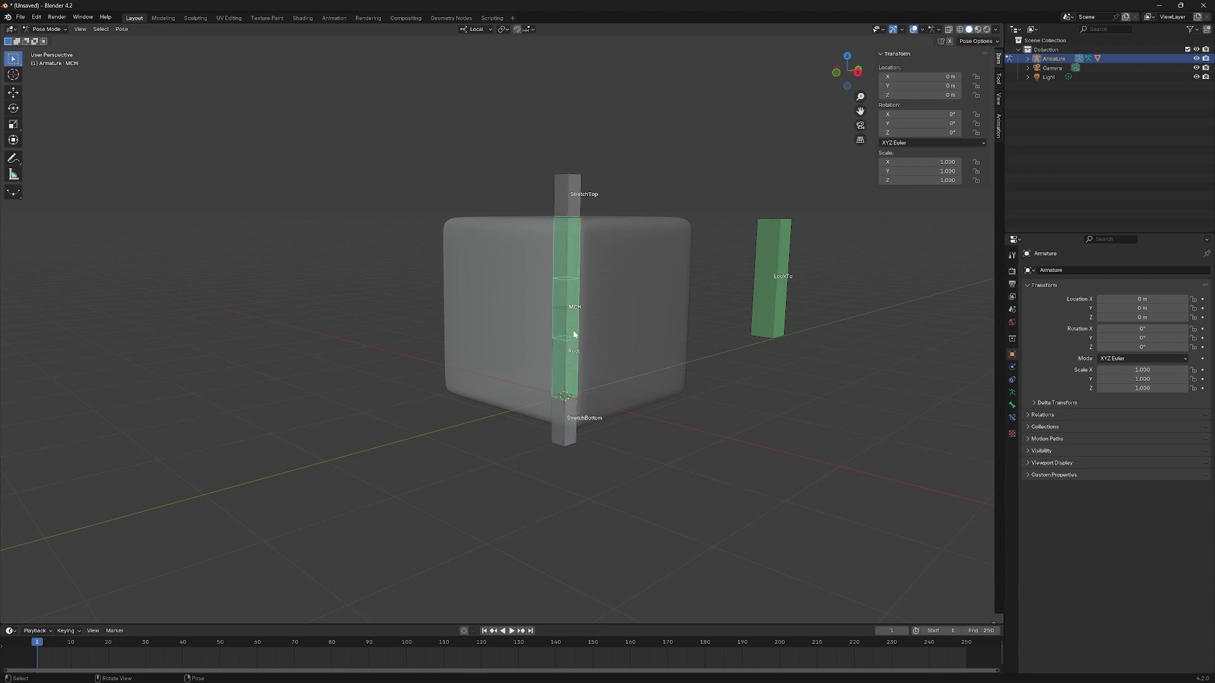
pyautogui.press('g')
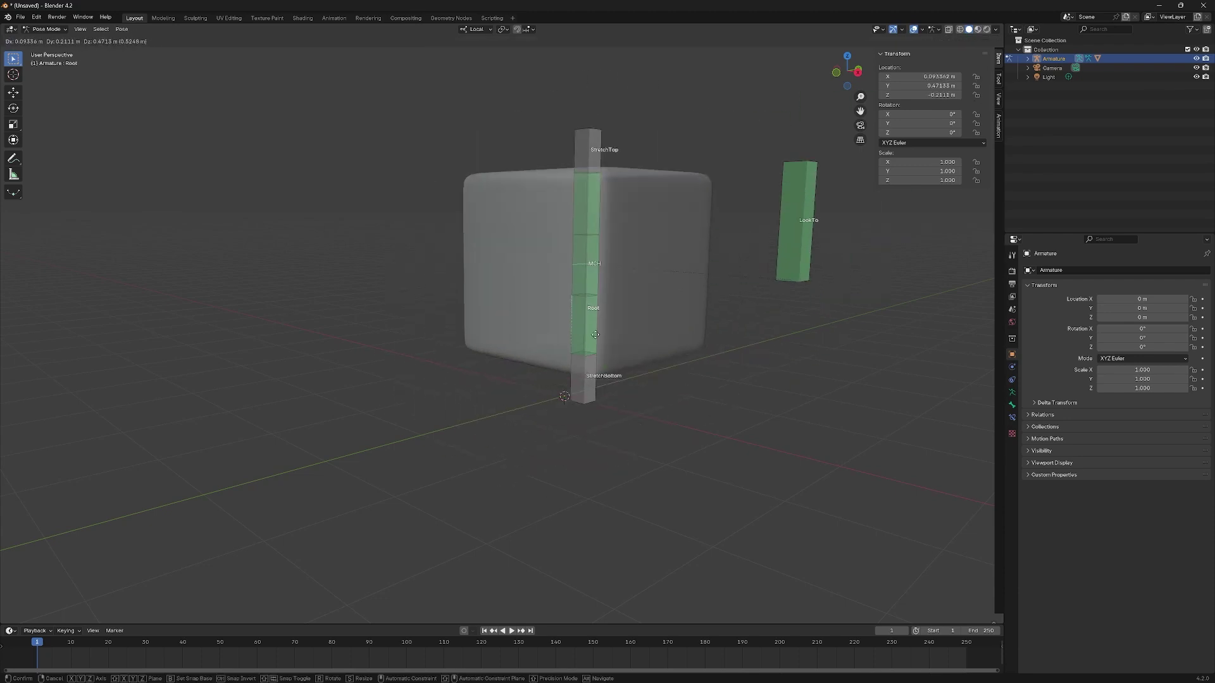
pyautogui.rightClick(556, 160)
pyautogui.click(476, 29)
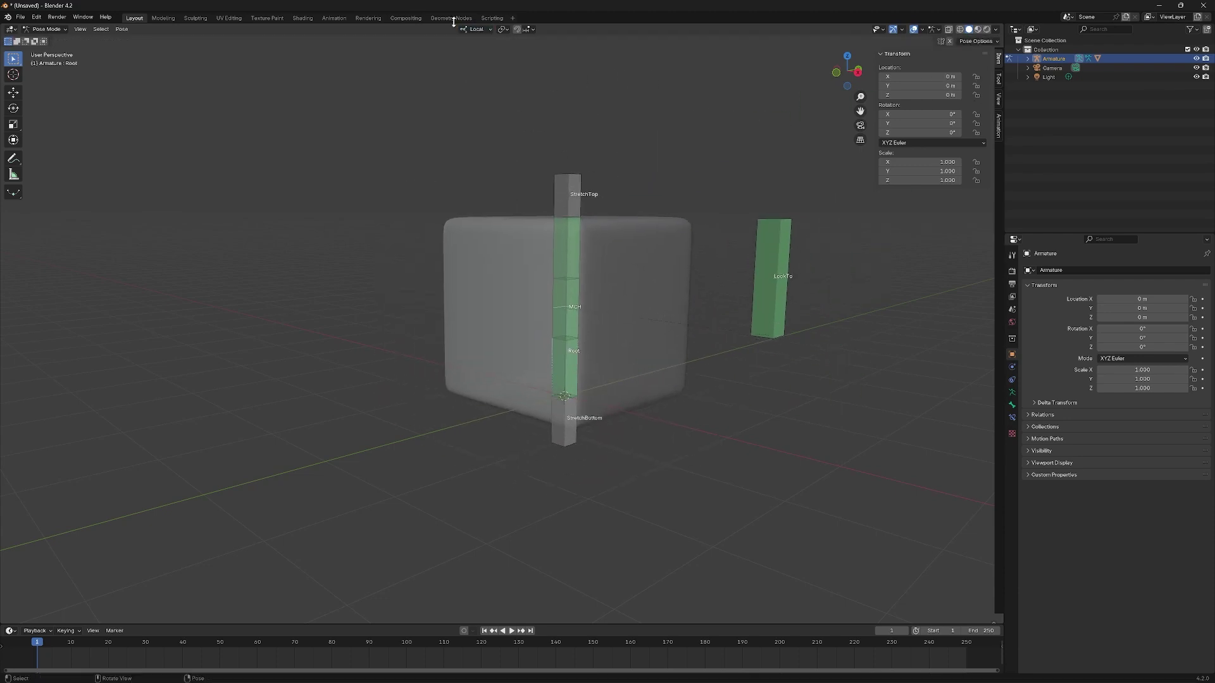
pyautogui.click(477, 29)
pyautogui.click(470, 59)
# Step: Test rotating the Root bone about global Z and moving it along global X and Y, cancelling each transform
pyautogui.press('r')
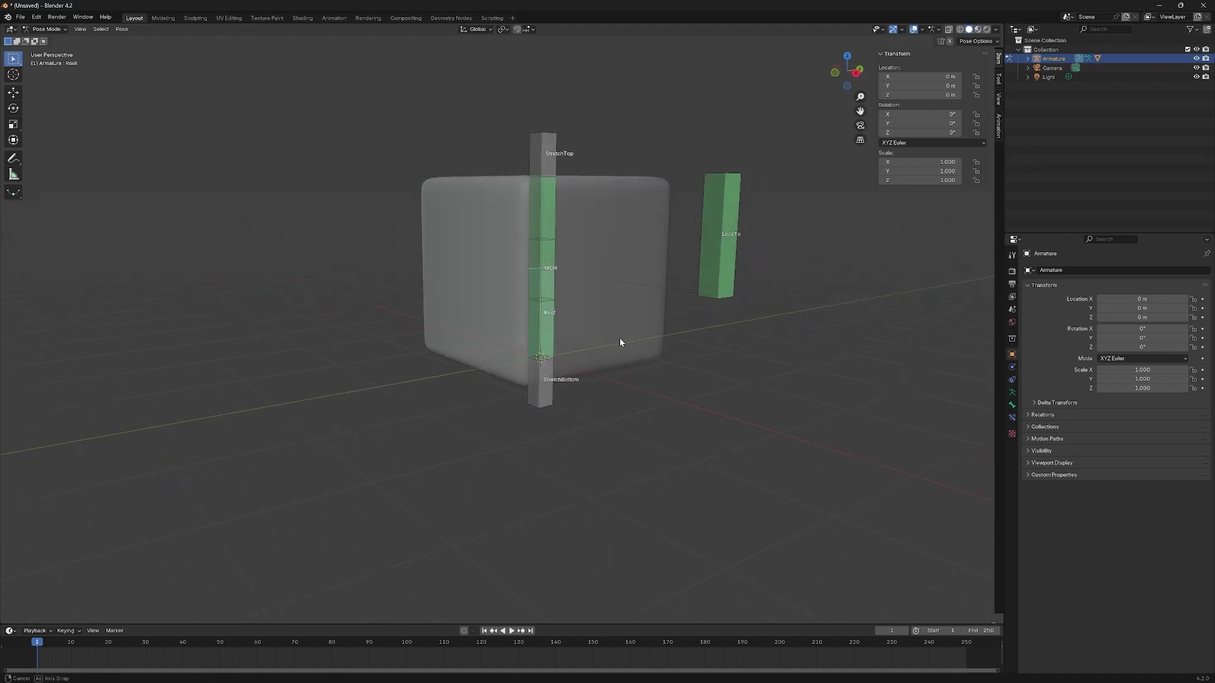
pyautogui.press('z')
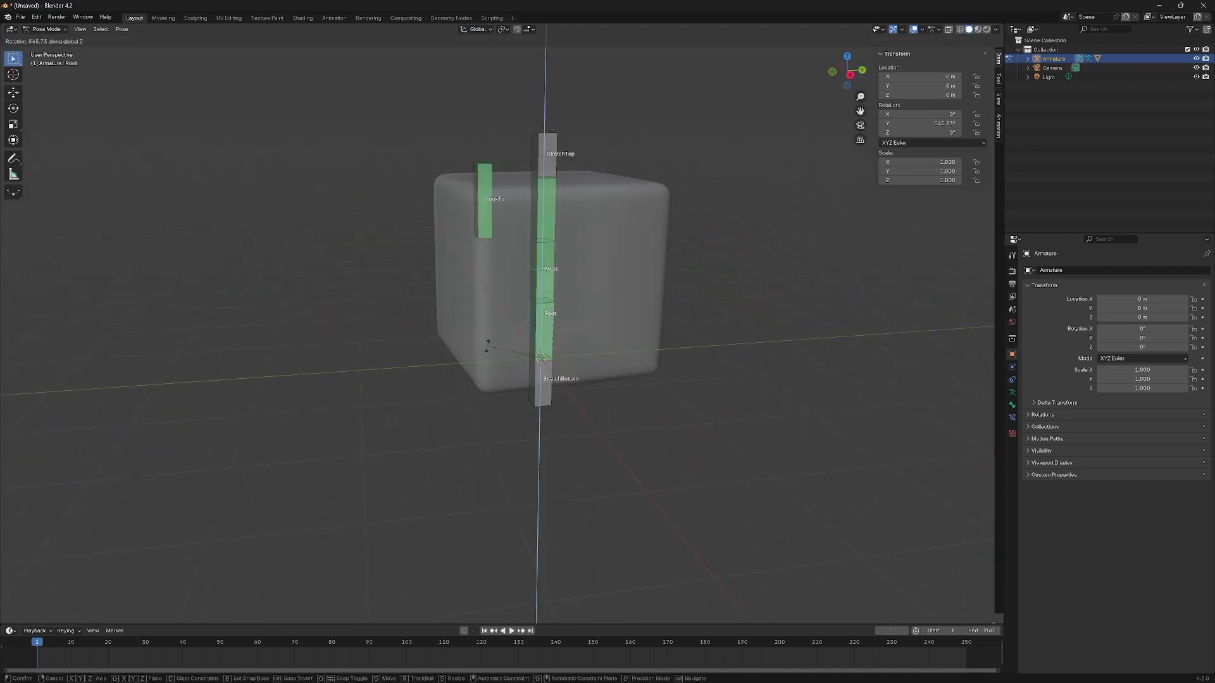
pyautogui.rightClick(490, 342)
pyautogui.press('g')
pyautogui.press('x')
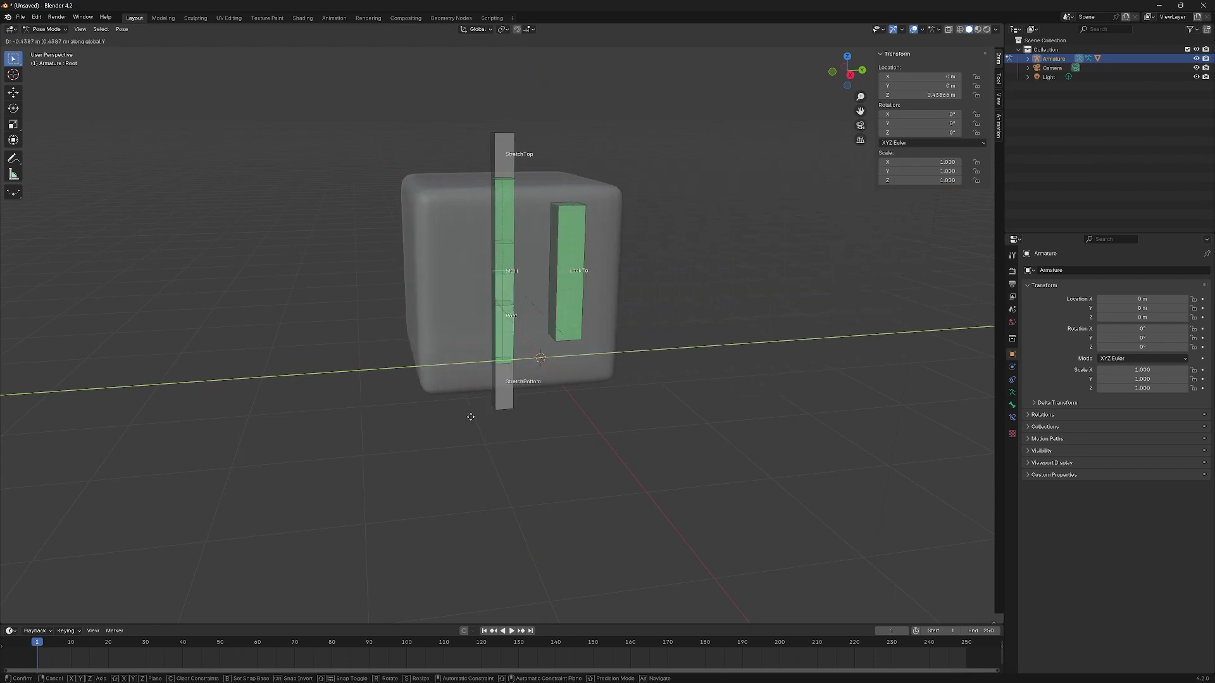
pyautogui.press('y')
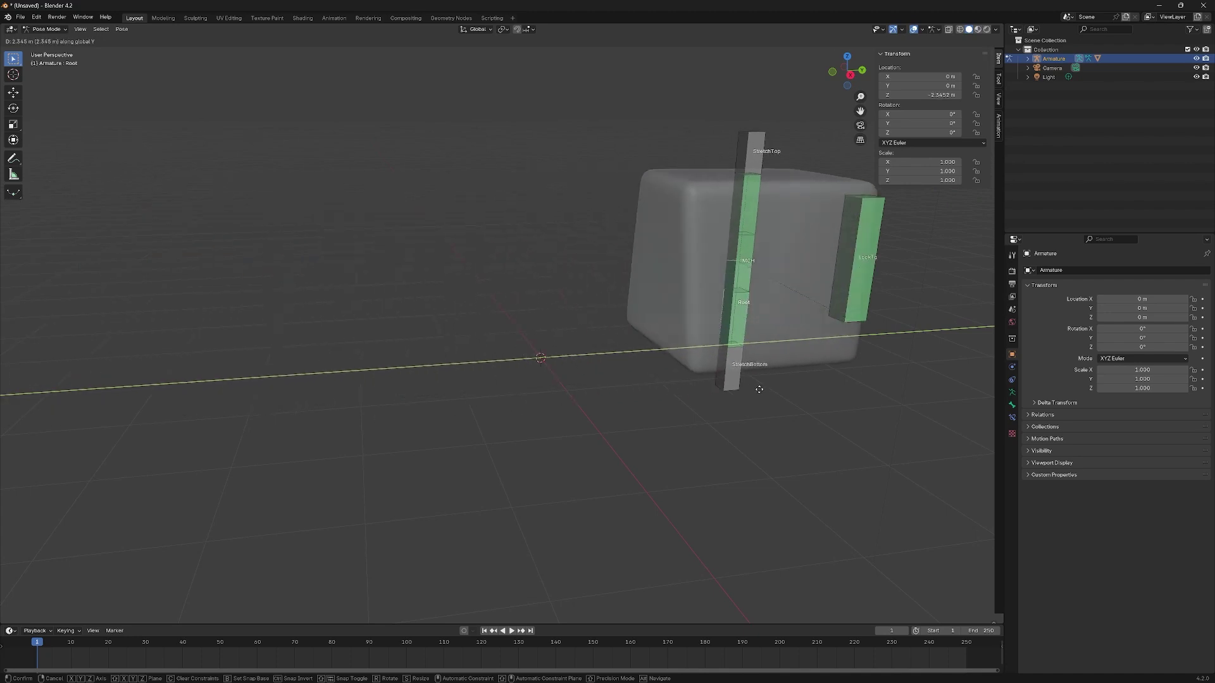
pyautogui.press('Escape')
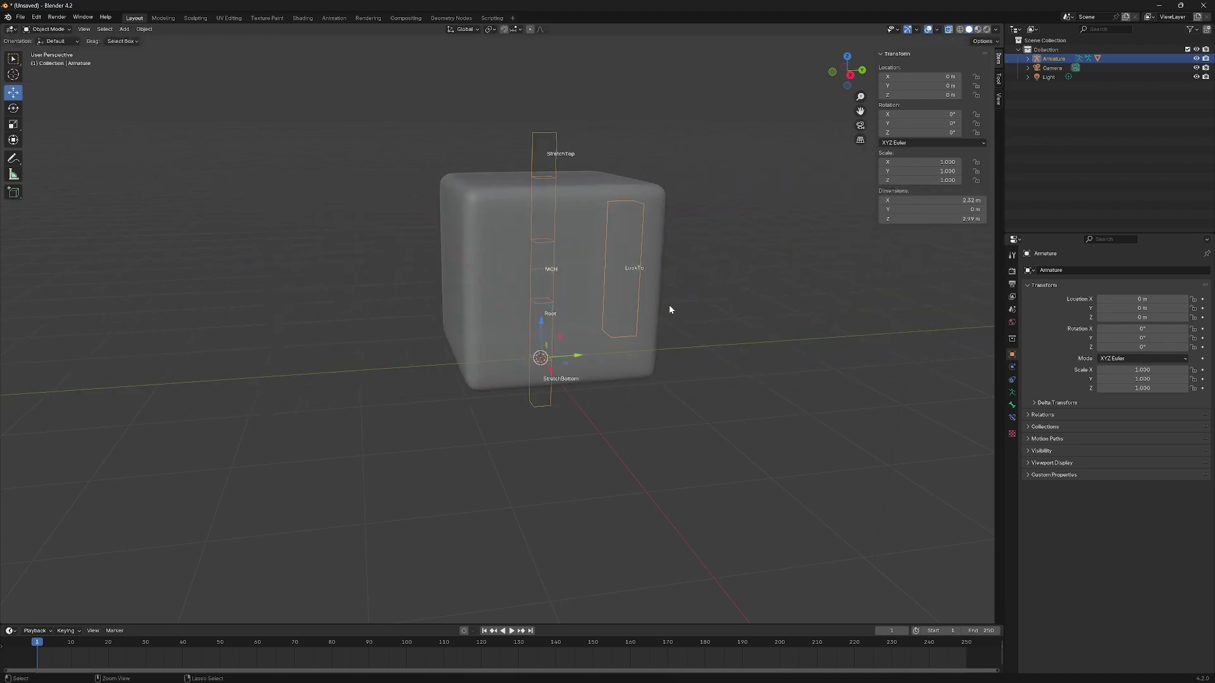
# Step: Set the owner space of the LookTo bone's Limit Location constraint to Local With Parent
pyautogui.click(644, 286)
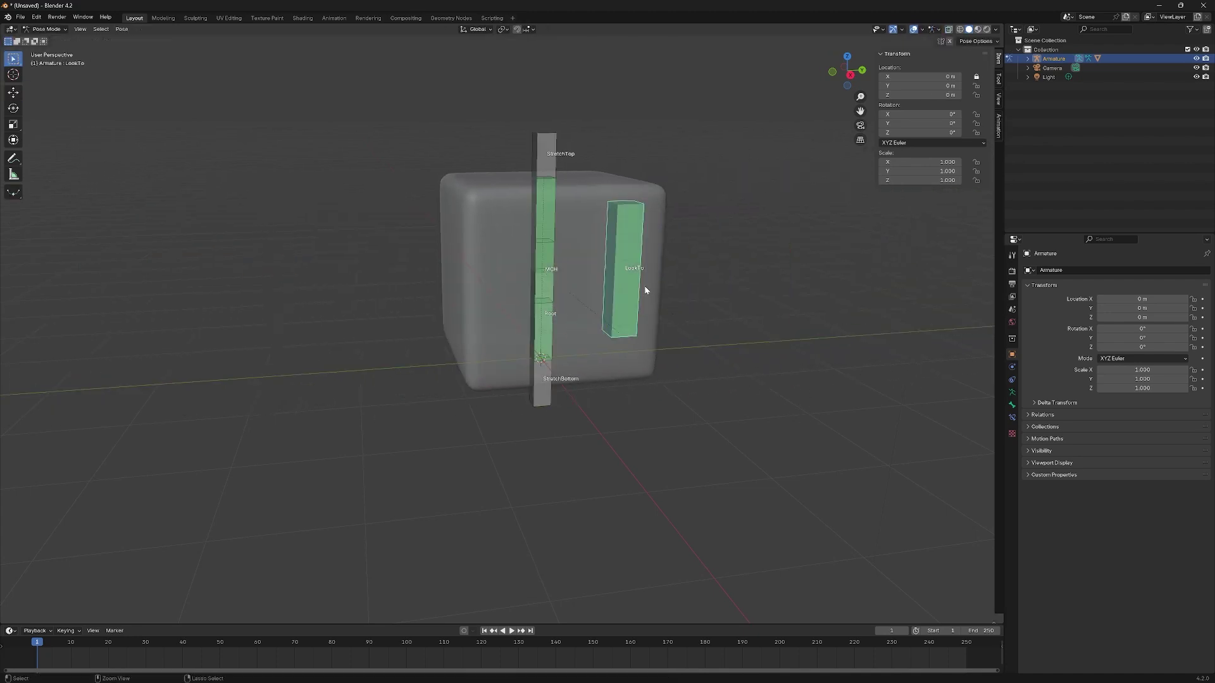
pyautogui.click(1013, 419)
pyautogui.click(1163, 381)
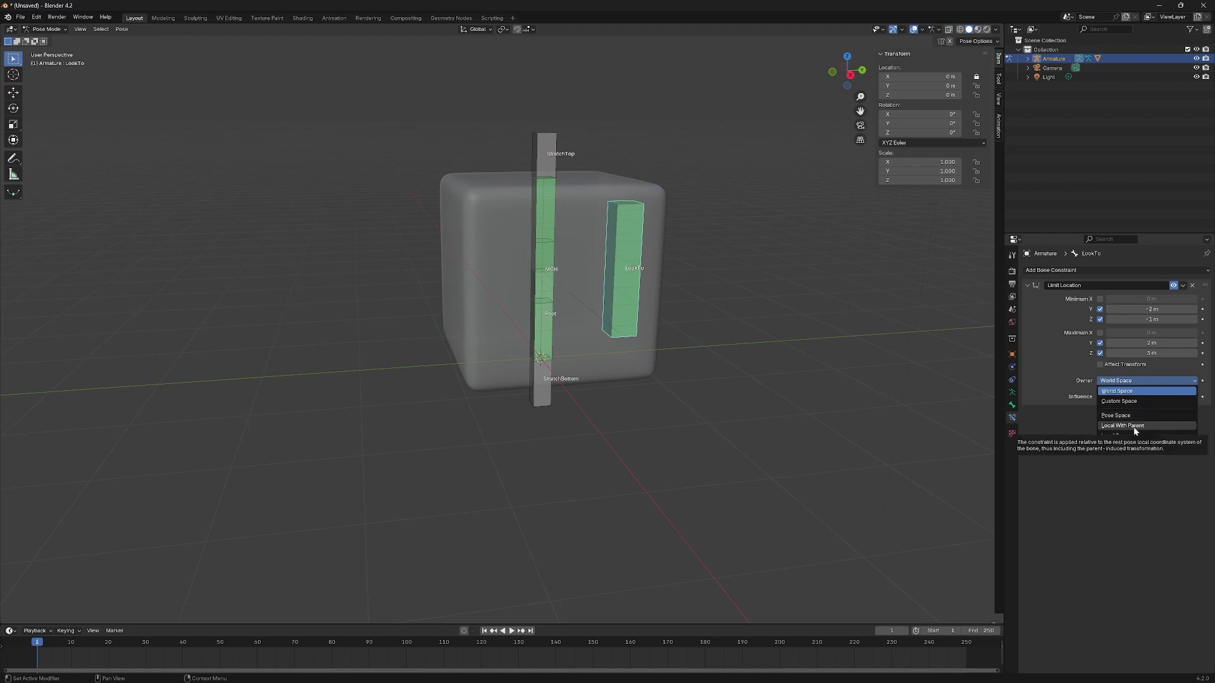
# Step: Test the LookTo constraint by moving the Root bone along global Z, X and Y, cancelling the move
pyautogui.click(546, 302)
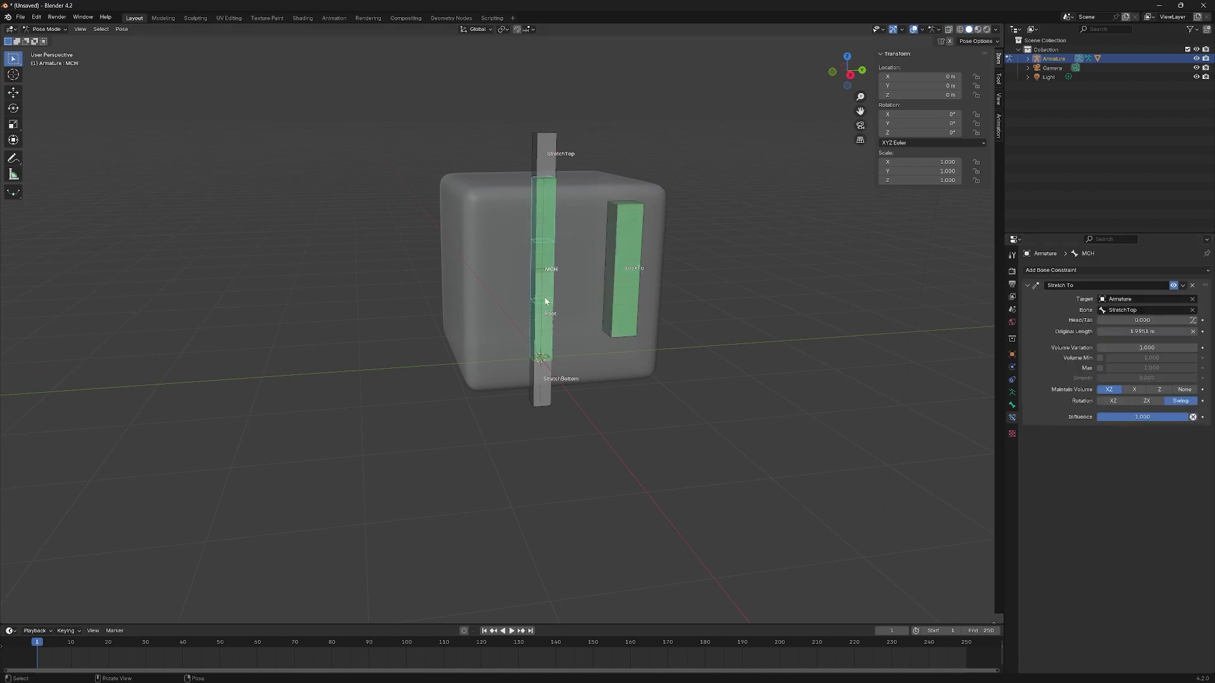
pyautogui.click(545, 336)
pyautogui.press('g')
pyautogui.press('z')
pyautogui.press('x')
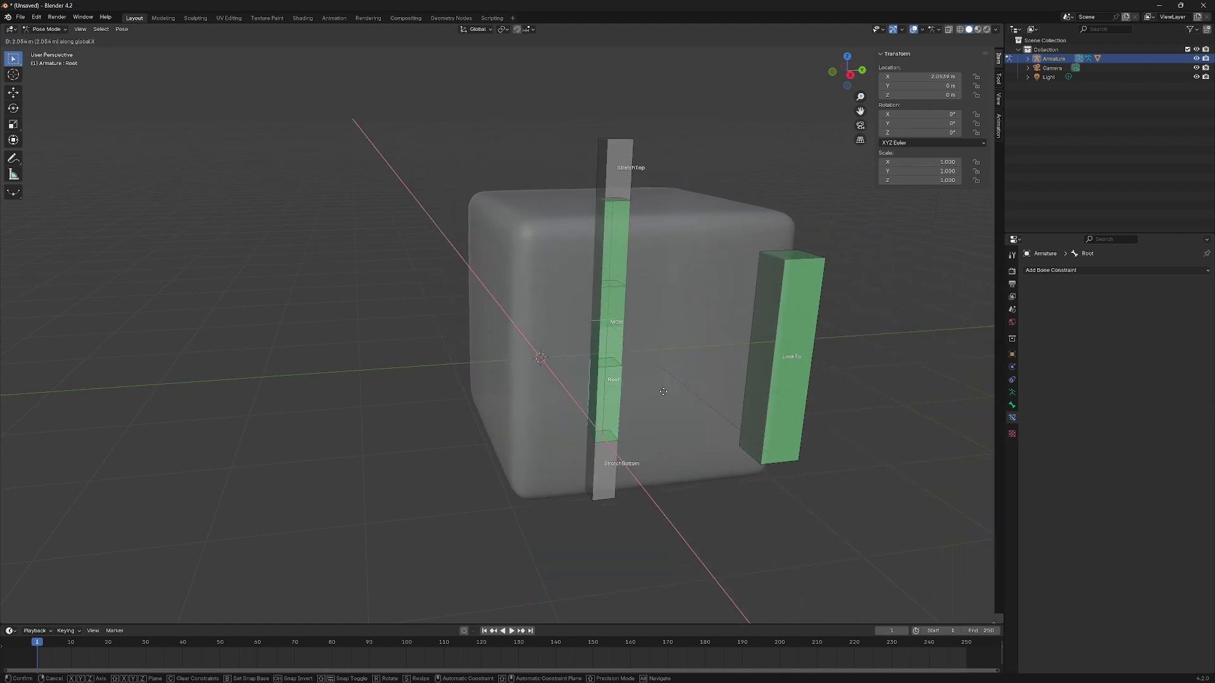
pyautogui.press('y')
pyautogui.press('Escape')
# Step: Set the owner space of the LookTo bone's Limit Location constraint to Local Space
pyautogui.click(603, 226)
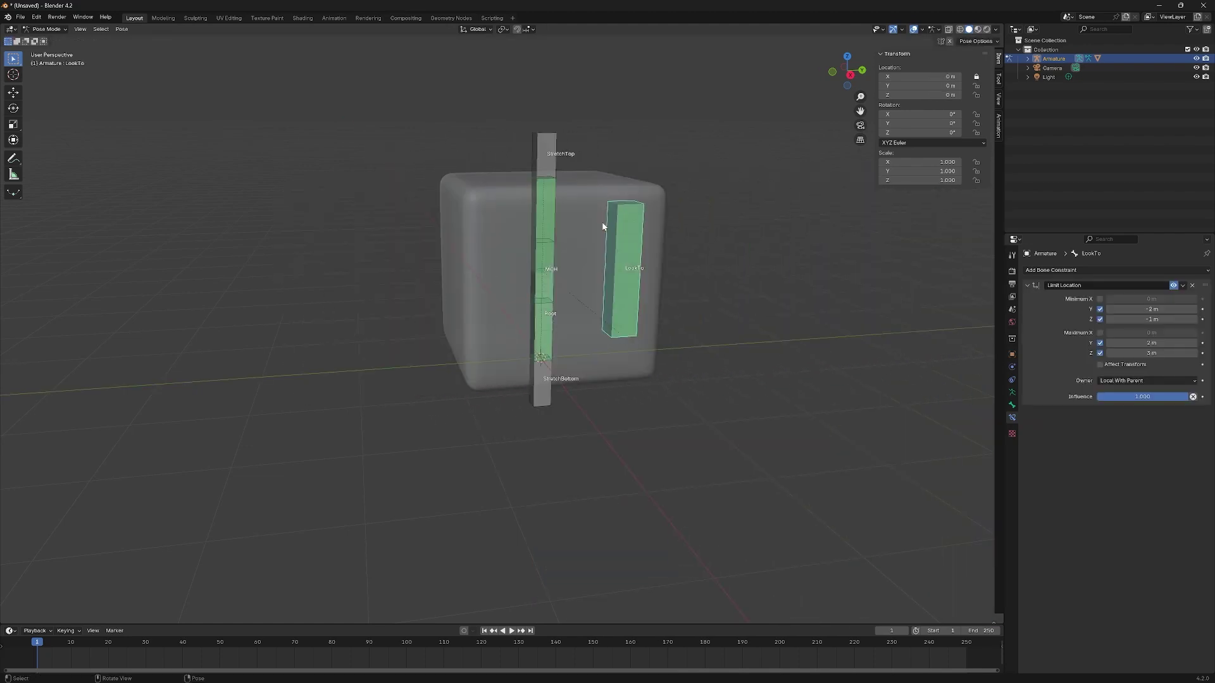
pyautogui.click(1134, 382)
pyautogui.click(1125, 436)
# Step: Test the Local Space limit by moving the Root bone along the global axes and rotating it freely, cancelling each transform
pyautogui.click(548, 344)
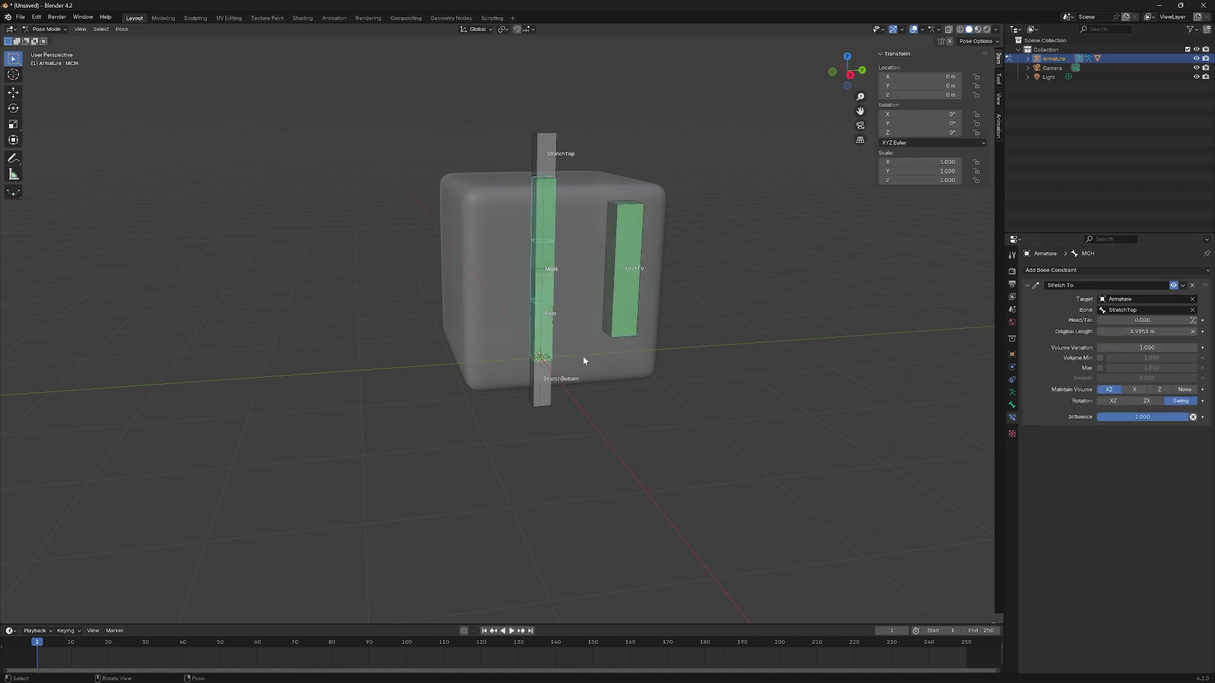
pyautogui.click(549, 336)
pyautogui.press('g')
pyautogui.press('z')
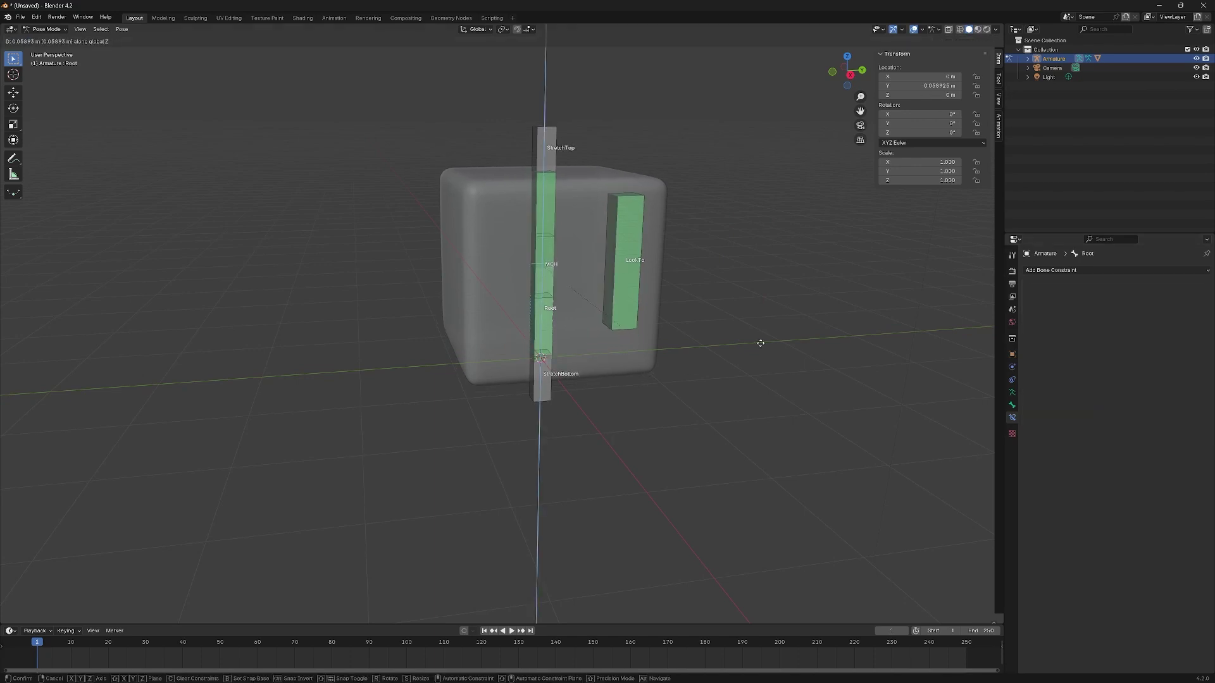
pyautogui.press('y')
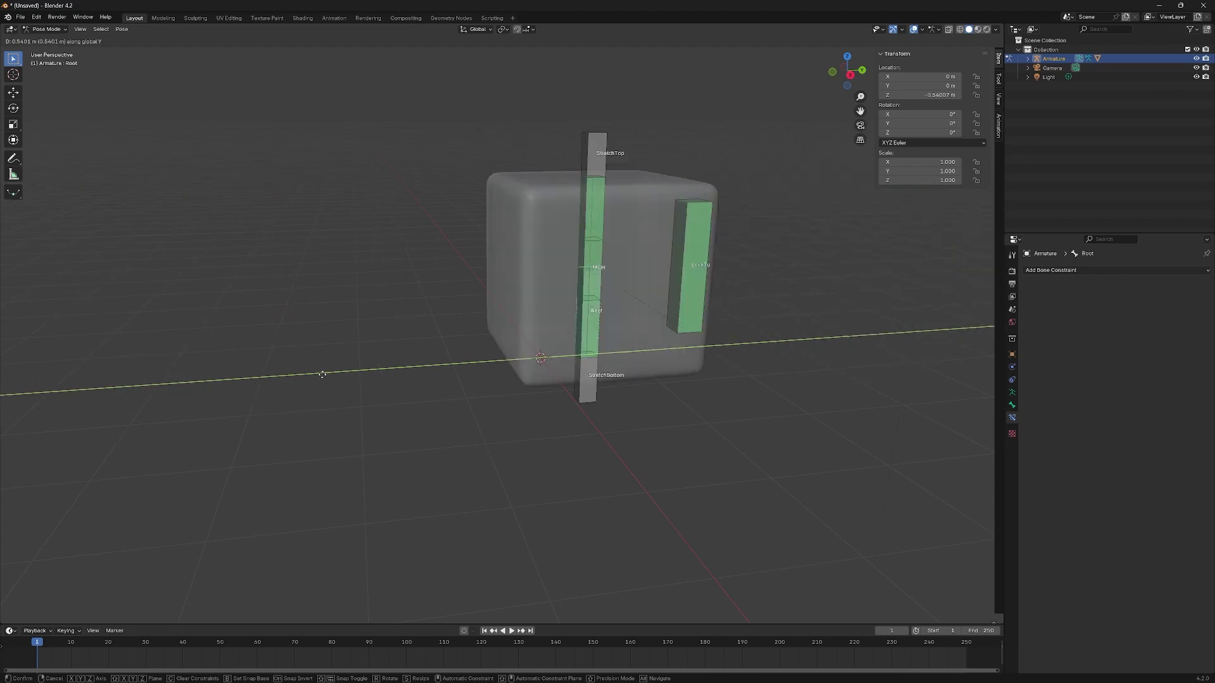
pyautogui.press('Escape')
pyautogui.press('r')
pyautogui.press('r')
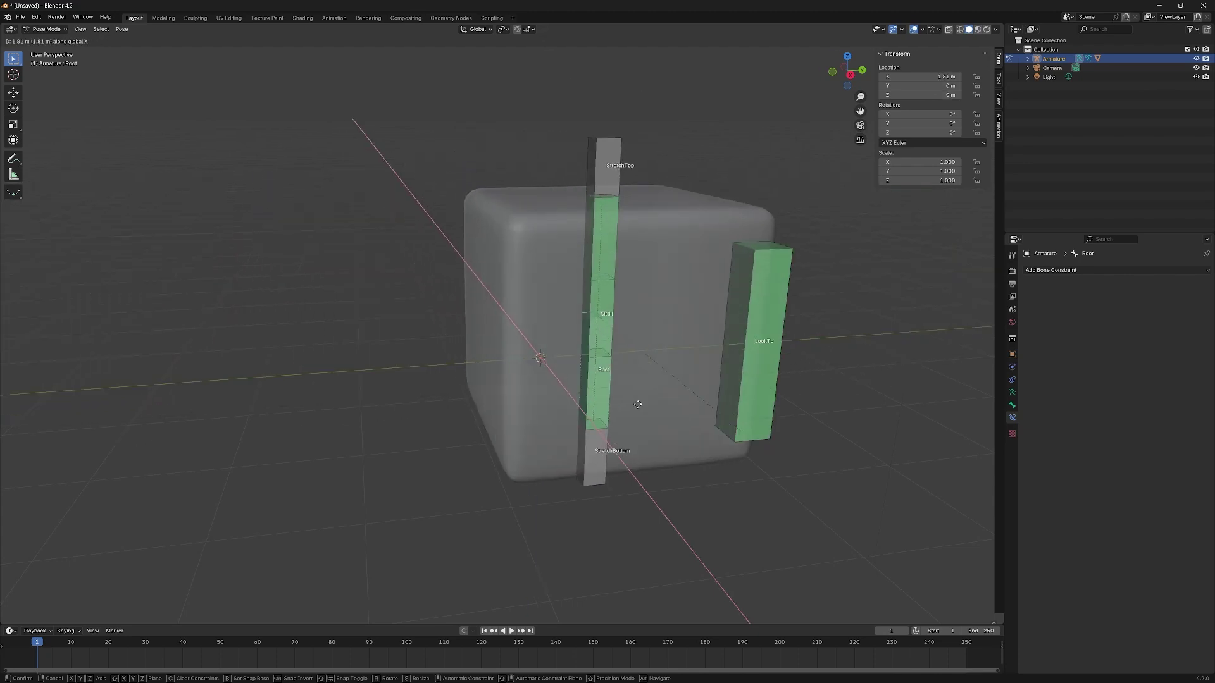
pyautogui.press('Escape')
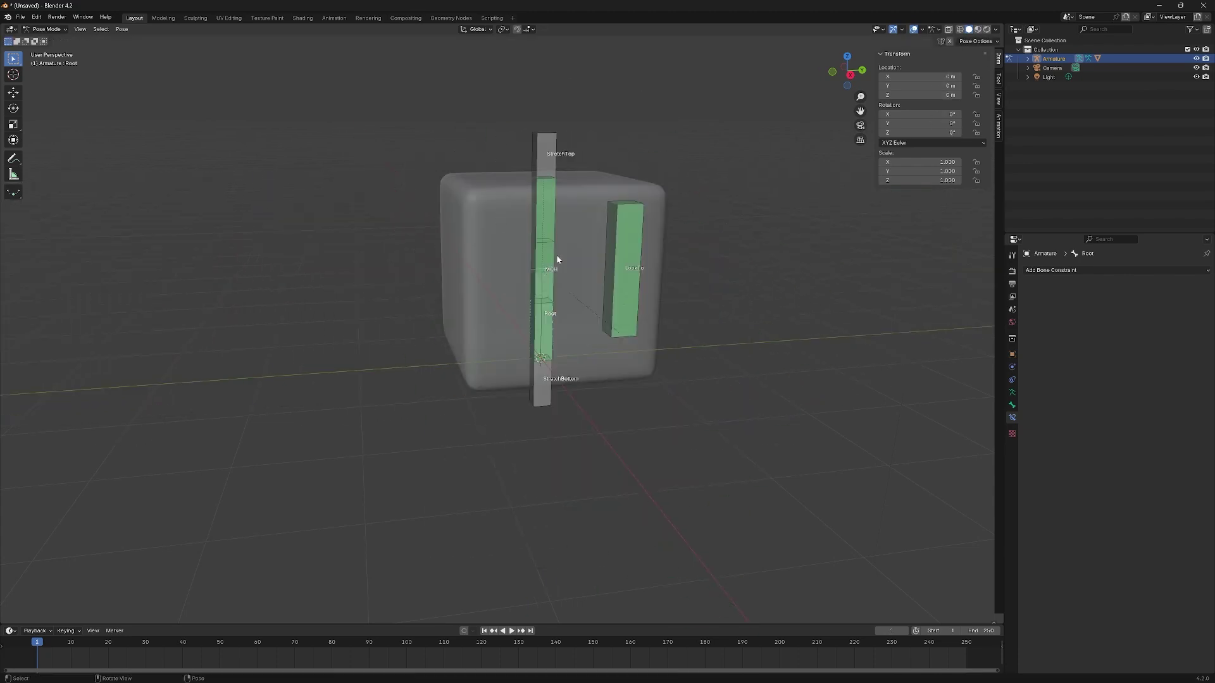
# Step: Test scaling the Root bone and moving the LookTo bone freely, cancelling both transforms
pyautogui.press('s')
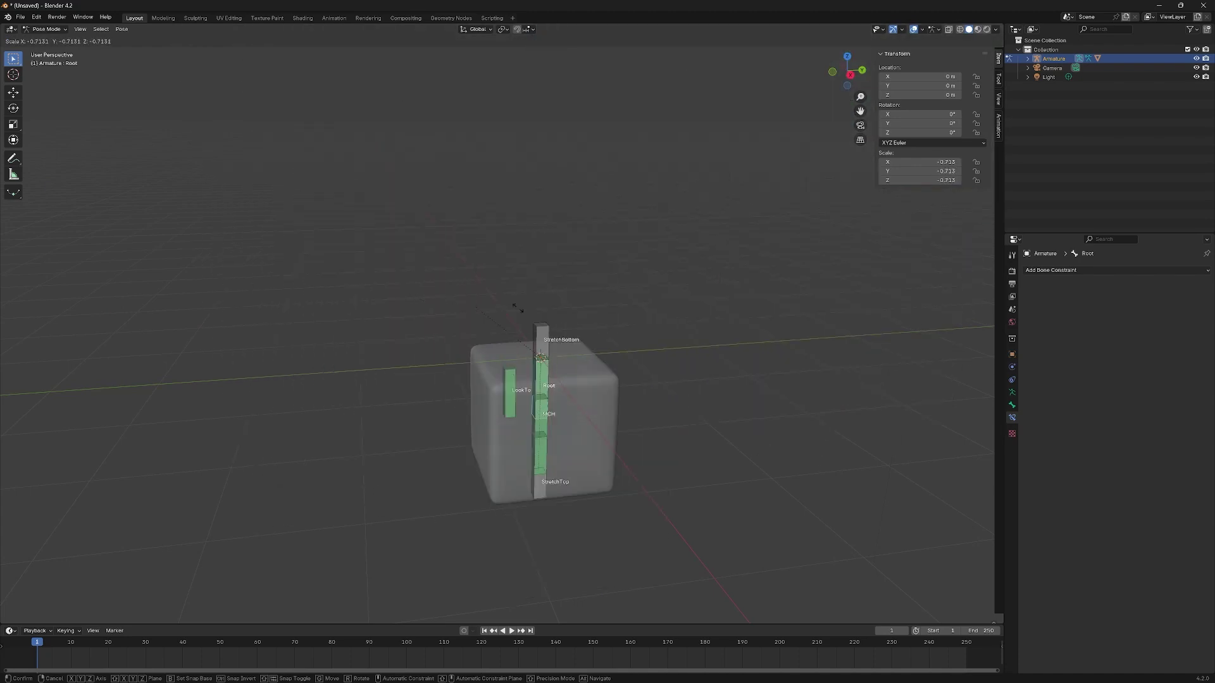
pyautogui.rightClick(601, 319)
pyautogui.click(616, 301)
pyautogui.press('g')
pyautogui.rightClick(509, 337)
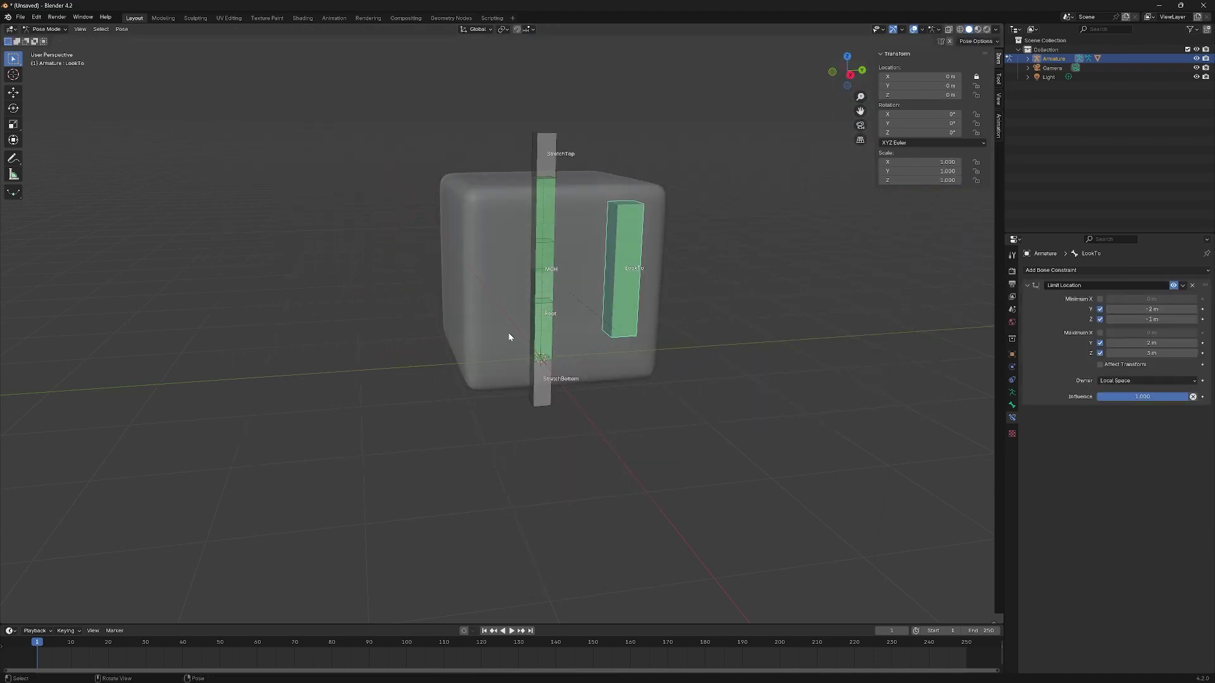
# Step: Move the LookTo bone freely, hide the MCH bones and test moving the Root bone, cancelling the Root move
pyautogui.press('g')
pyautogui.click(646, 341)
pyautogui.click(546, 269)
pyautogui.press('h')
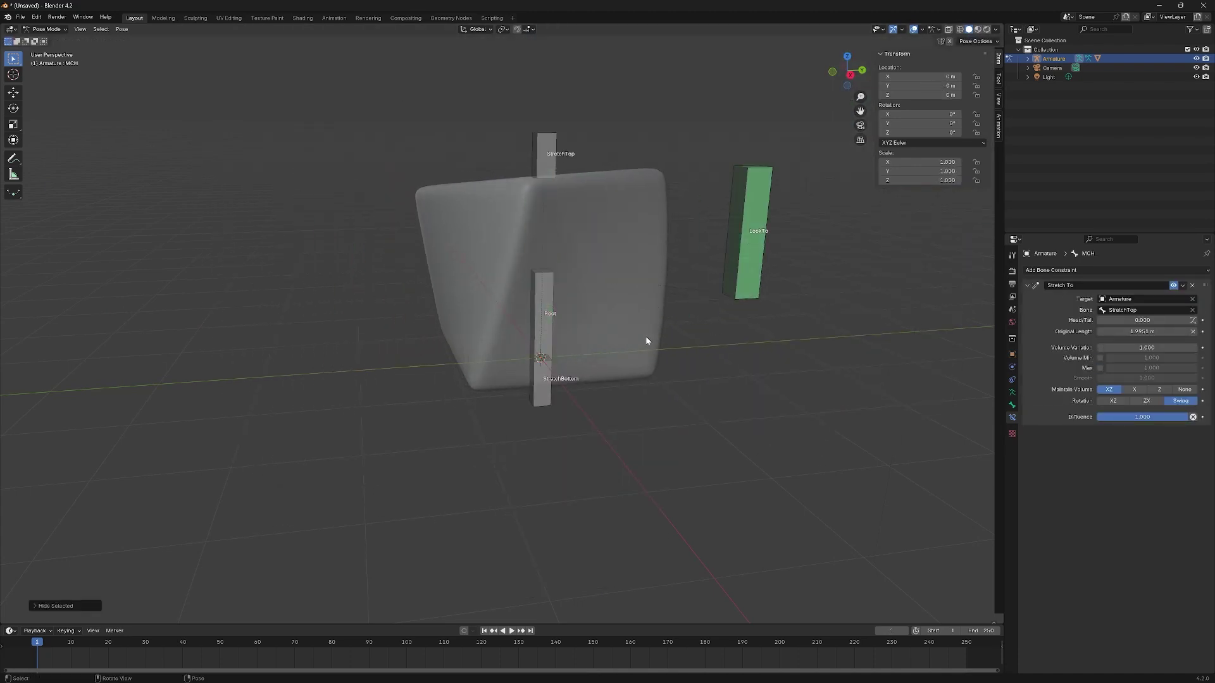
pyautogui.click(543, 330)
pyautogui.press('g')
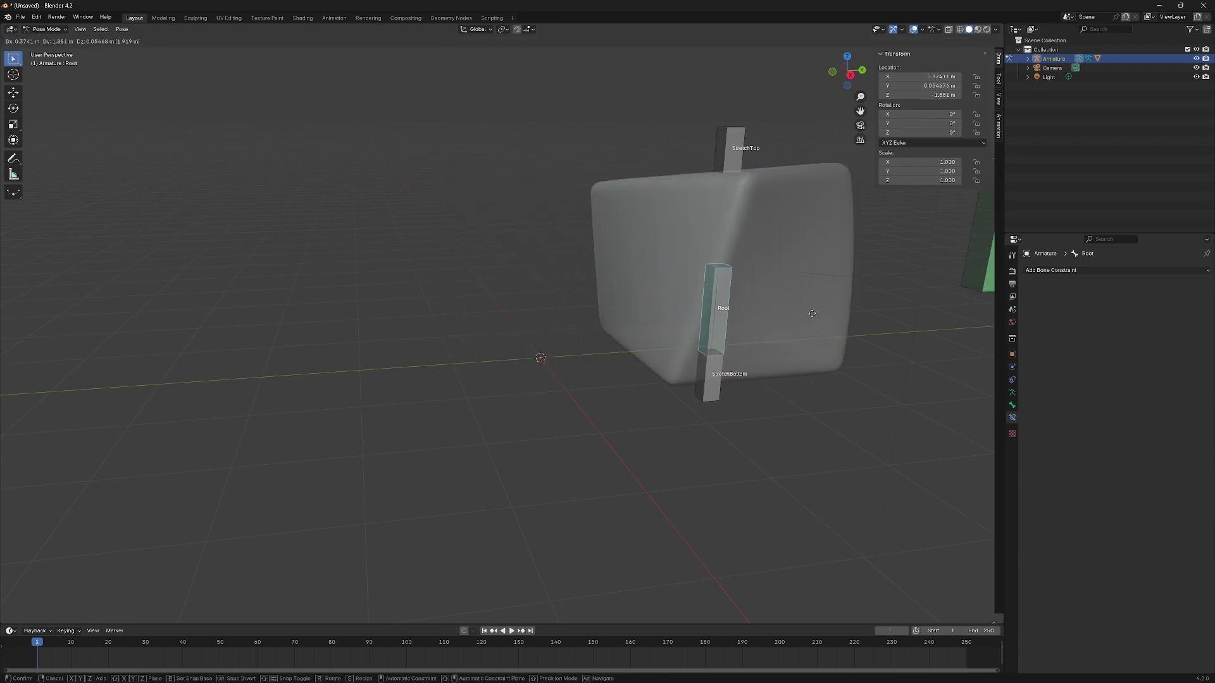
pyautogui.press('Escape')
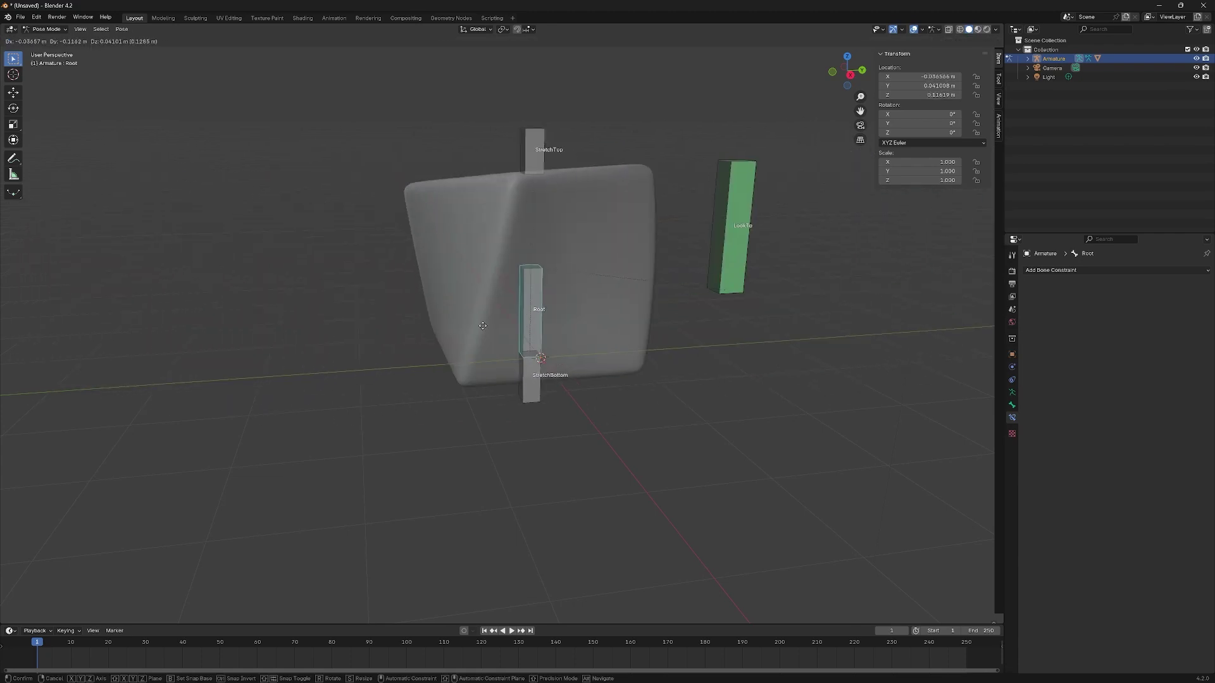
# Step: Undo hiding the bones and reset the LookTo bone's location to its rest position
pyautogui.hotkey('ctrl', 'z')
pyautogui.hotkey('ctrl', 'z')
pyautogui.hotkey('ctrl', 'z')
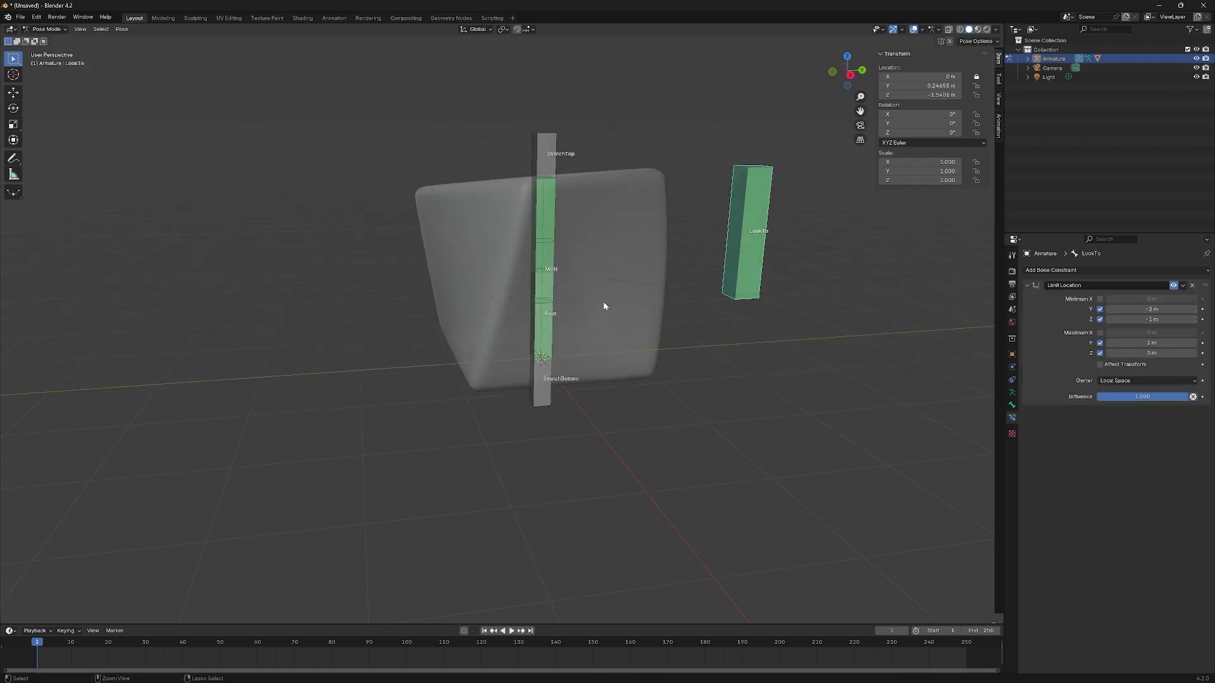
pyautogui.hotkey('alt', 'g')
pyautogui.moveTo(702, 314); pyautogui.dragTo(549, 315, button='middle')
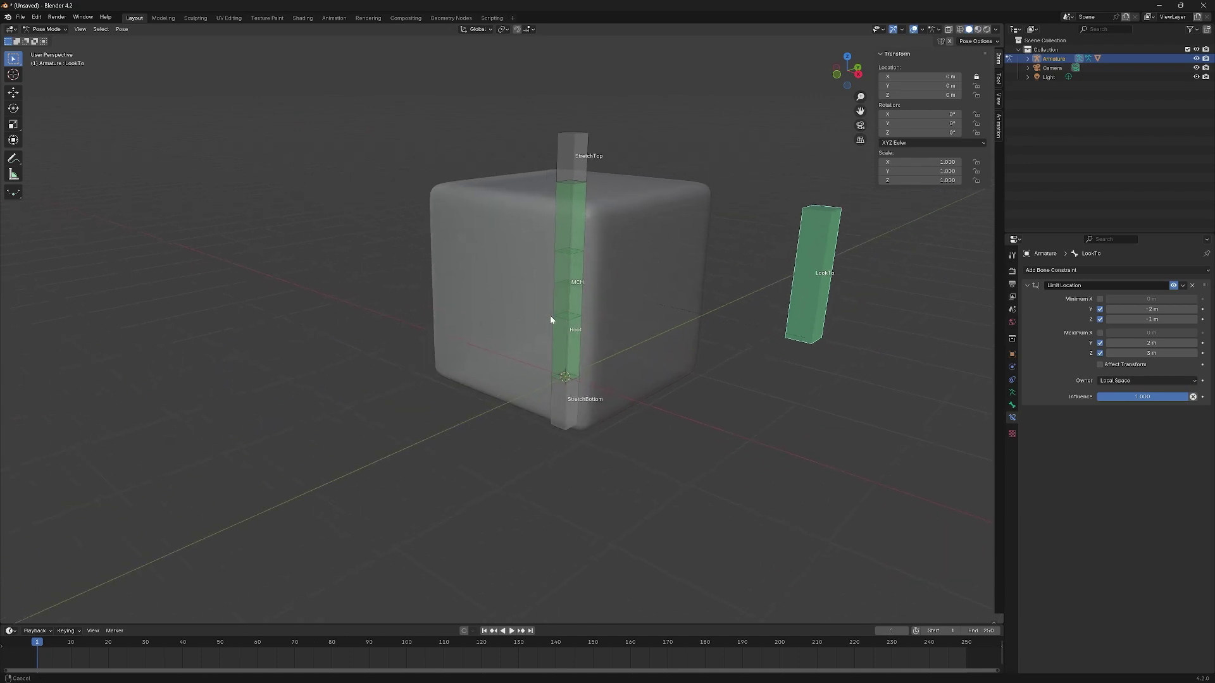
# Step: Return to Object Mode, select the cube and collapse its Bend and Twist modifiers
pyautogui.hotkey('ctrl', 'Tab')
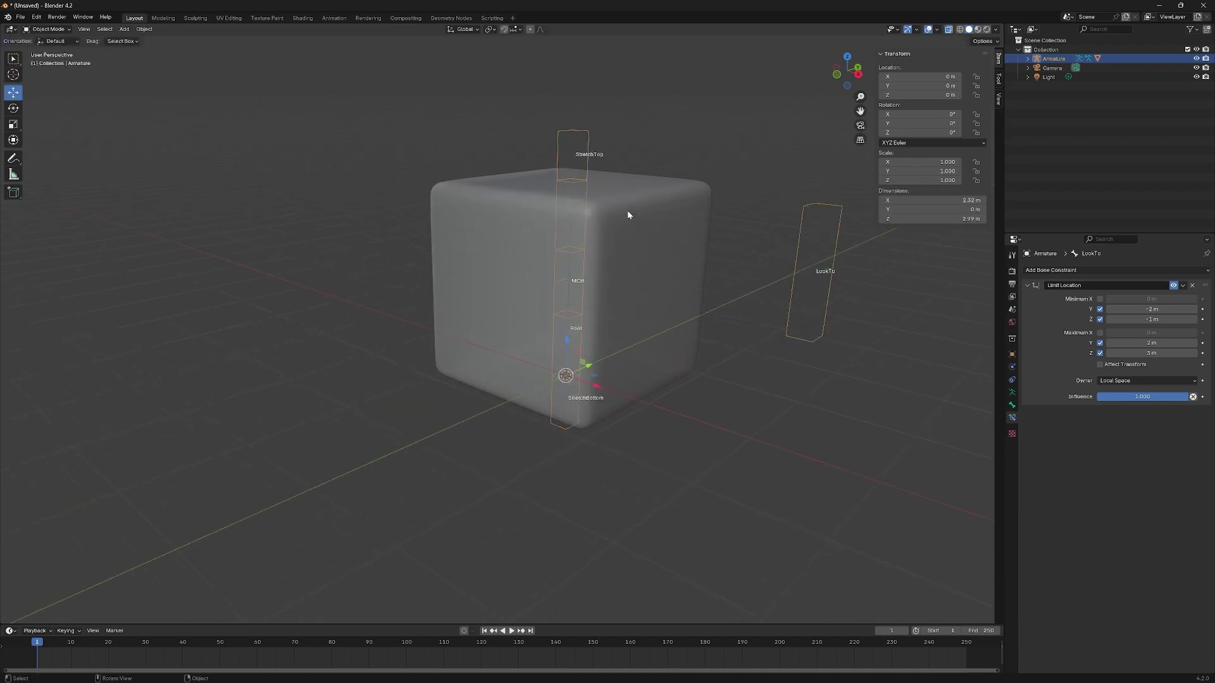
pyautogui.click(628, 211)
pyautogui.click(1011, 368)
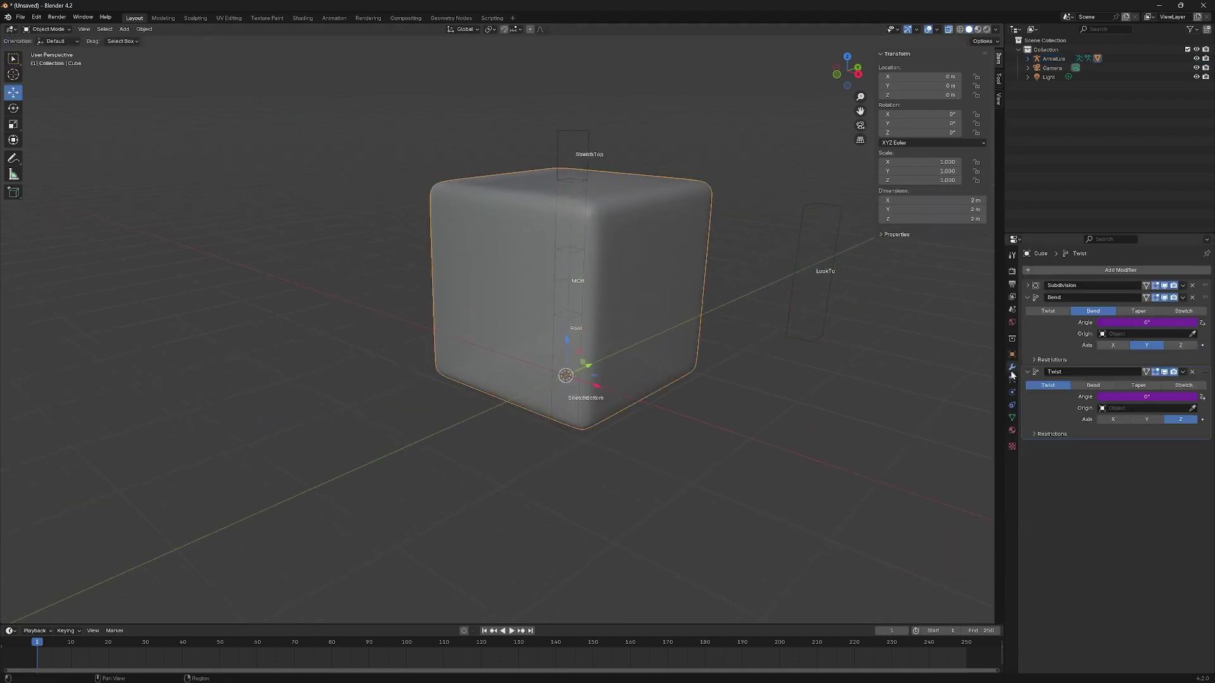
pyautogui.click(1027, 298)
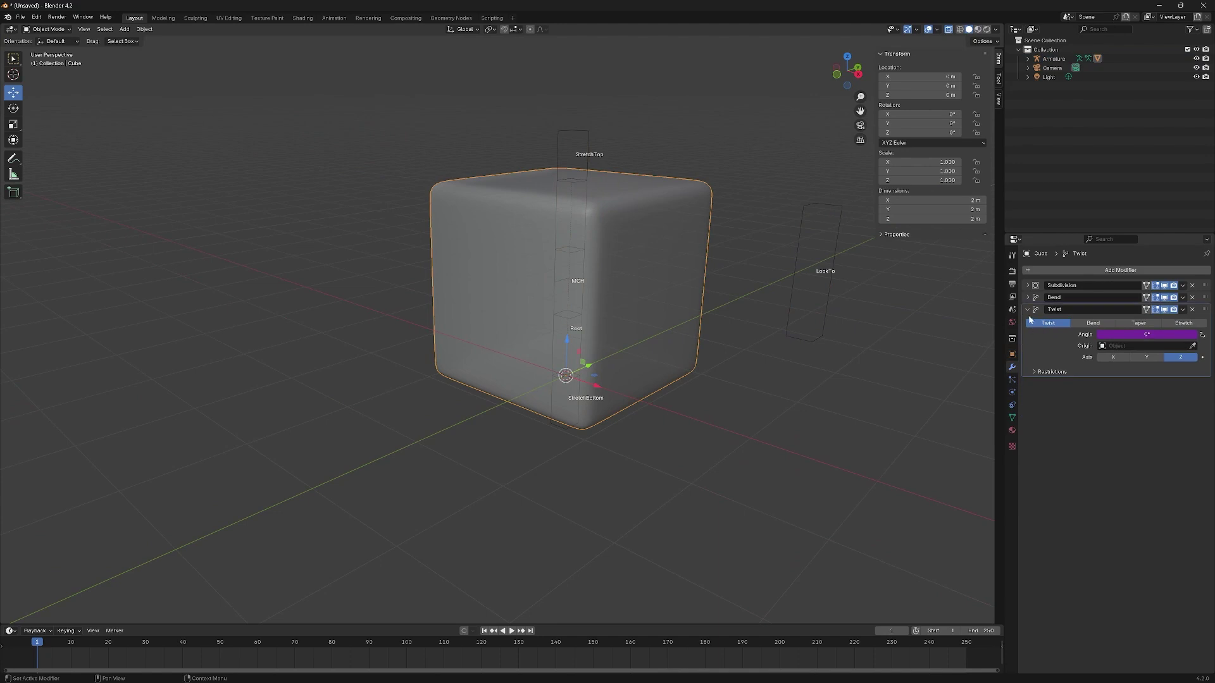
pyautogui.click(1027, 311)
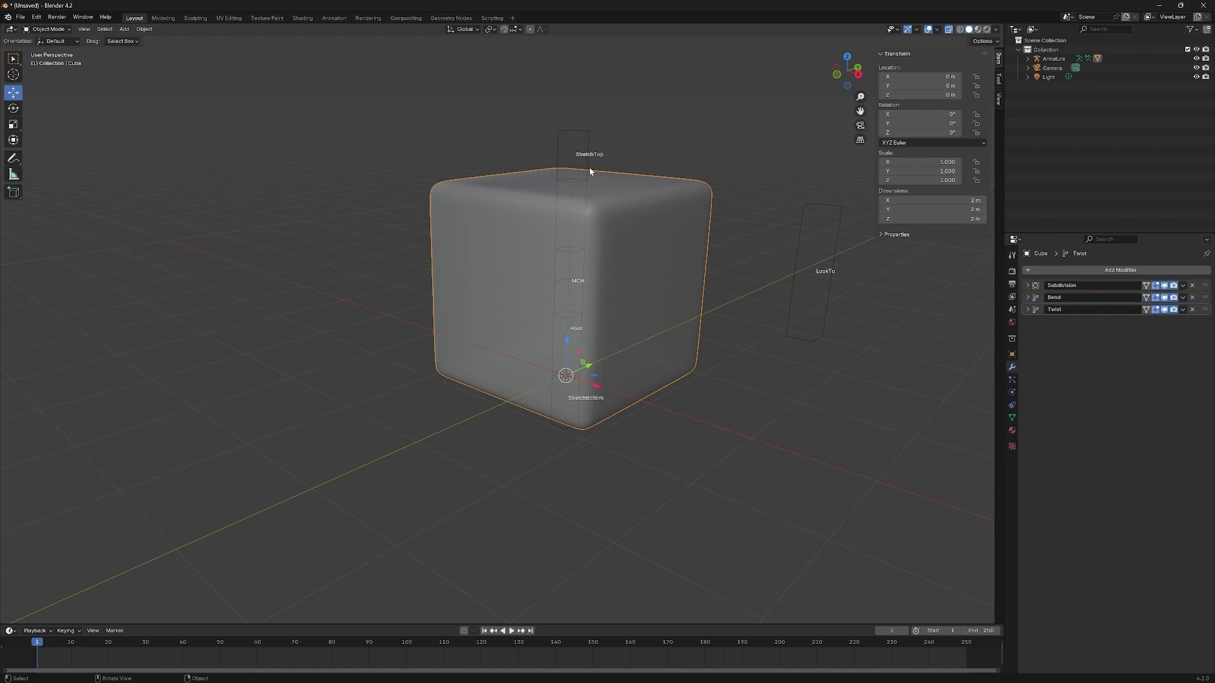
# Step: Add a Solidify modifier after the cube's Twist modifier with a thickness of -0.02 m
pyautogui.click(1082, 272)
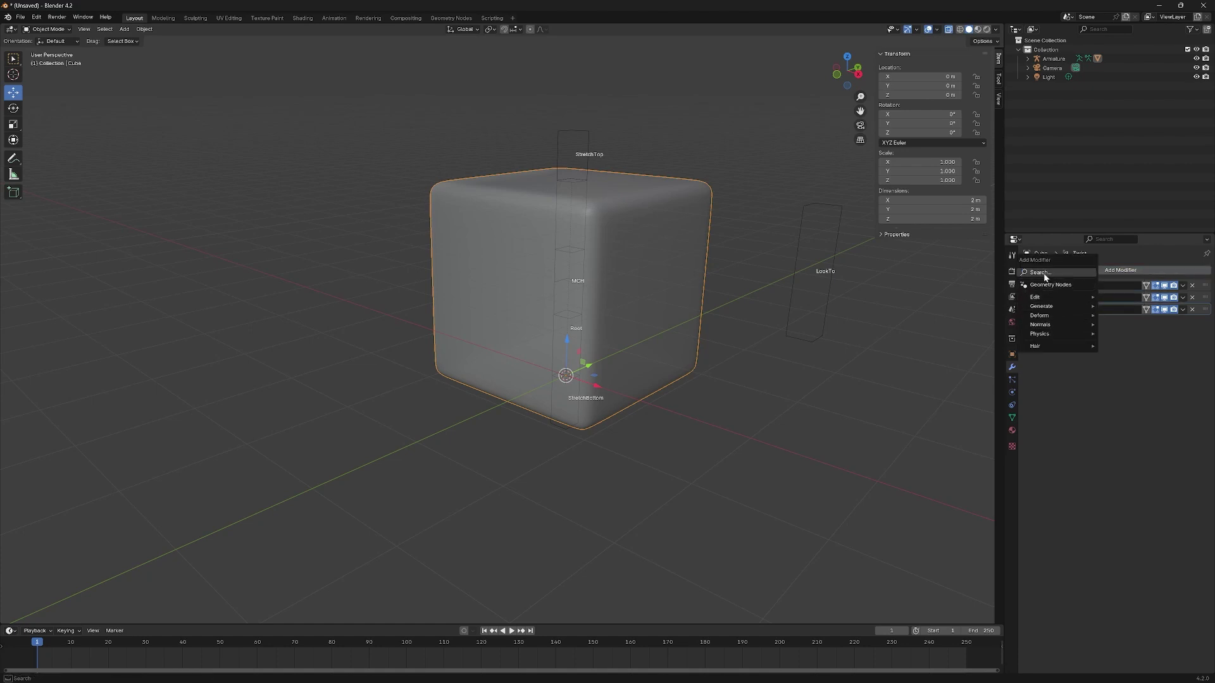
pyautogui.write('s')
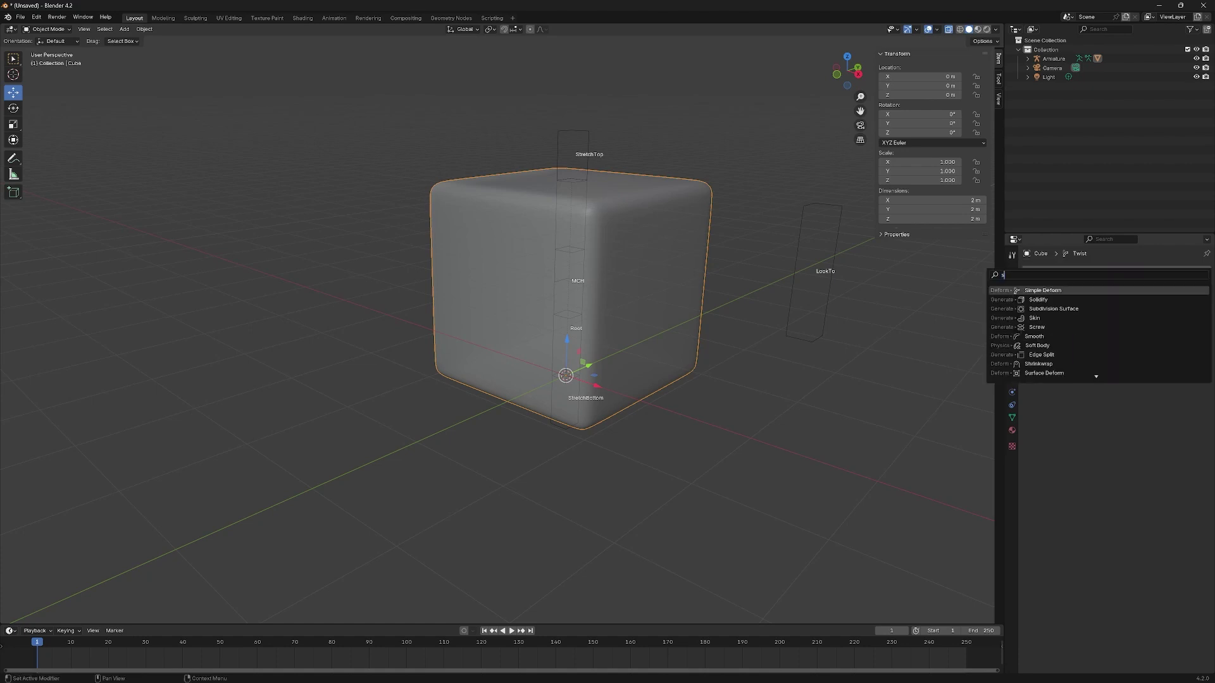
pyautogui.click(1038, 300)
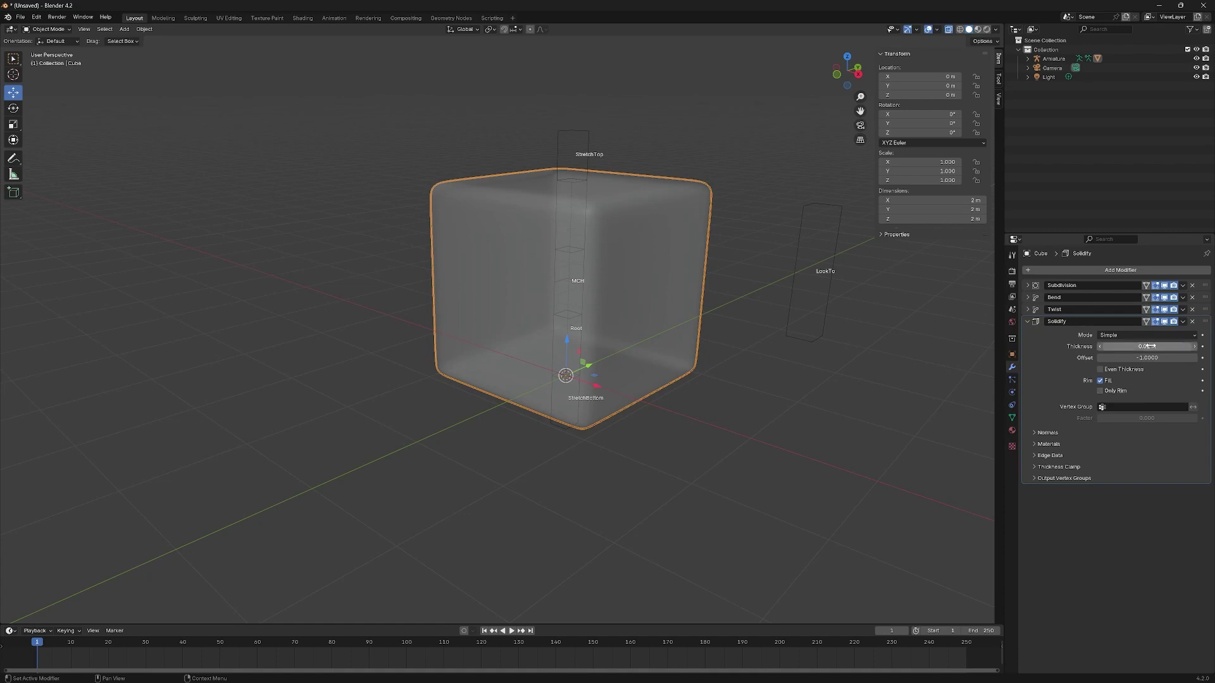
pyautogui.moveTo(1147, 346); pyautogui.dragTo(1126, 346)
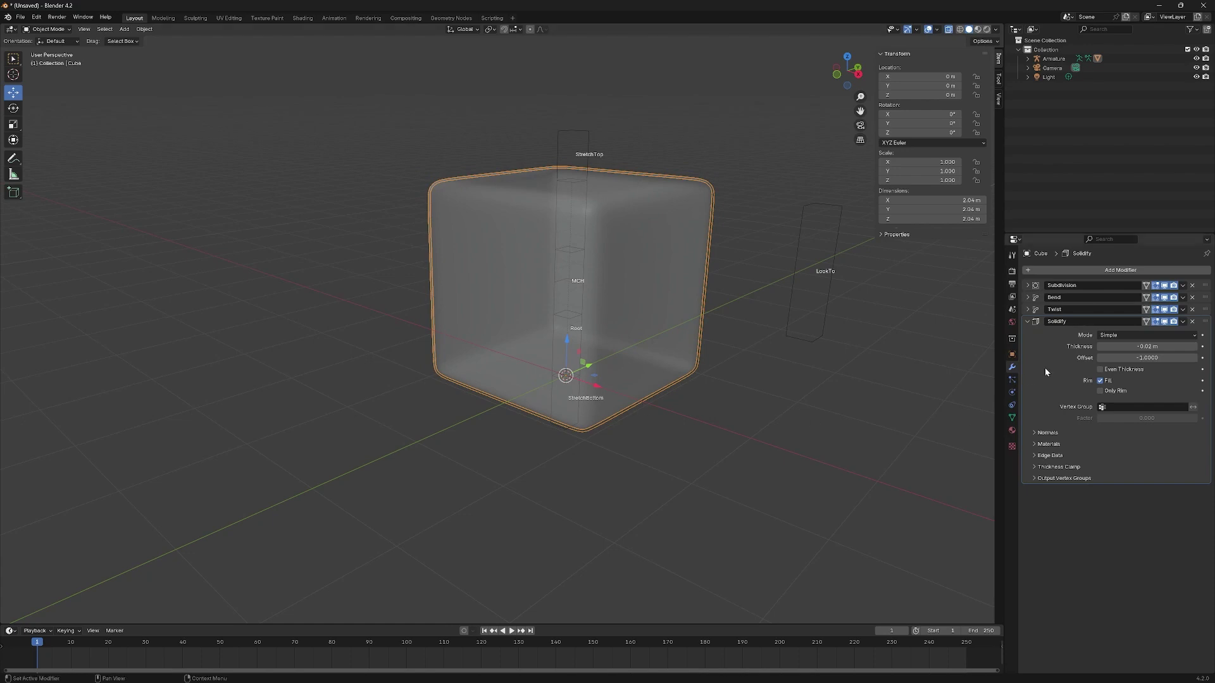
# Step: Enable flipped normals in the Solidify modifier and raise its Material Offset by one
pyautogui.click(1038, 445)
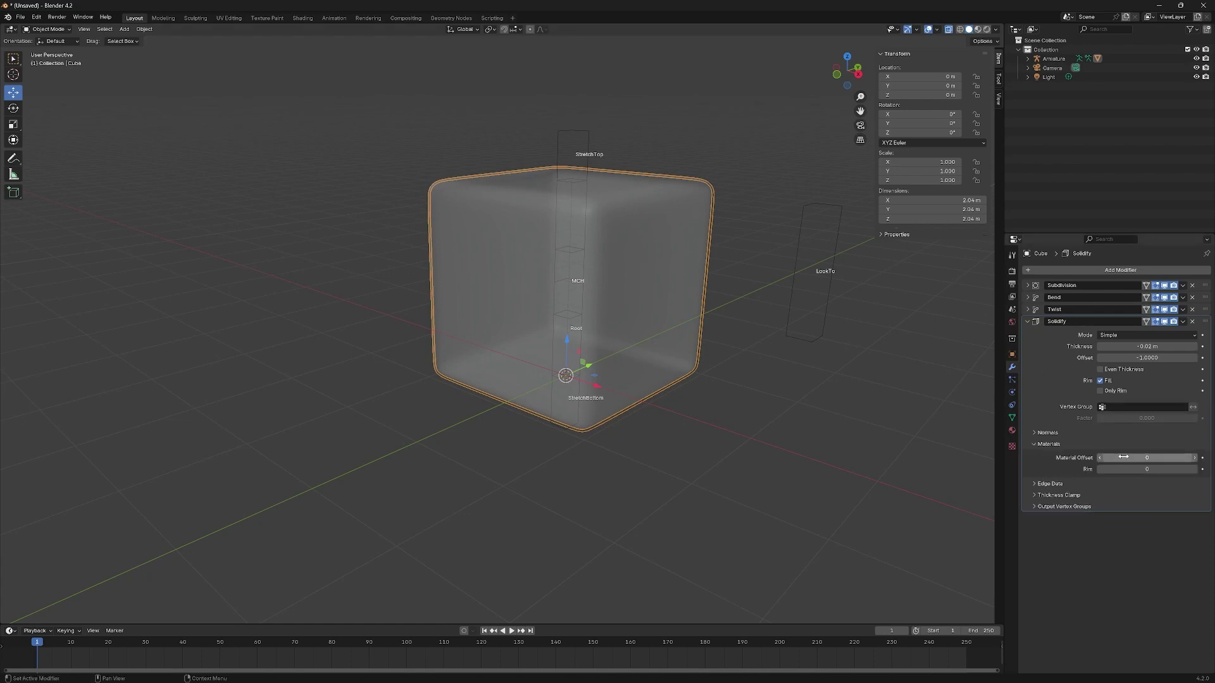
pyautogui.click(1035, 432)
pyautogui.click(1106, 447)
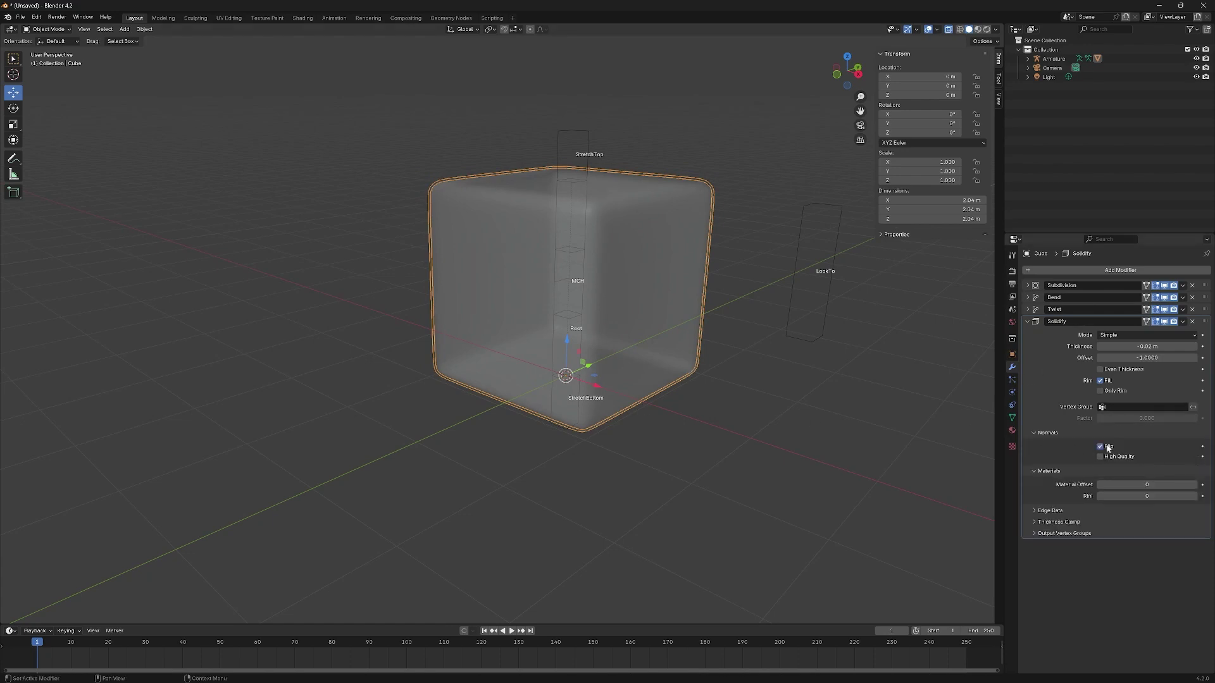
pyautogui.click(1193, 484)
# Step: Create a material on the cube with an Emission surface and add a second, empty material slot
pyautogui.click(1013, 431)
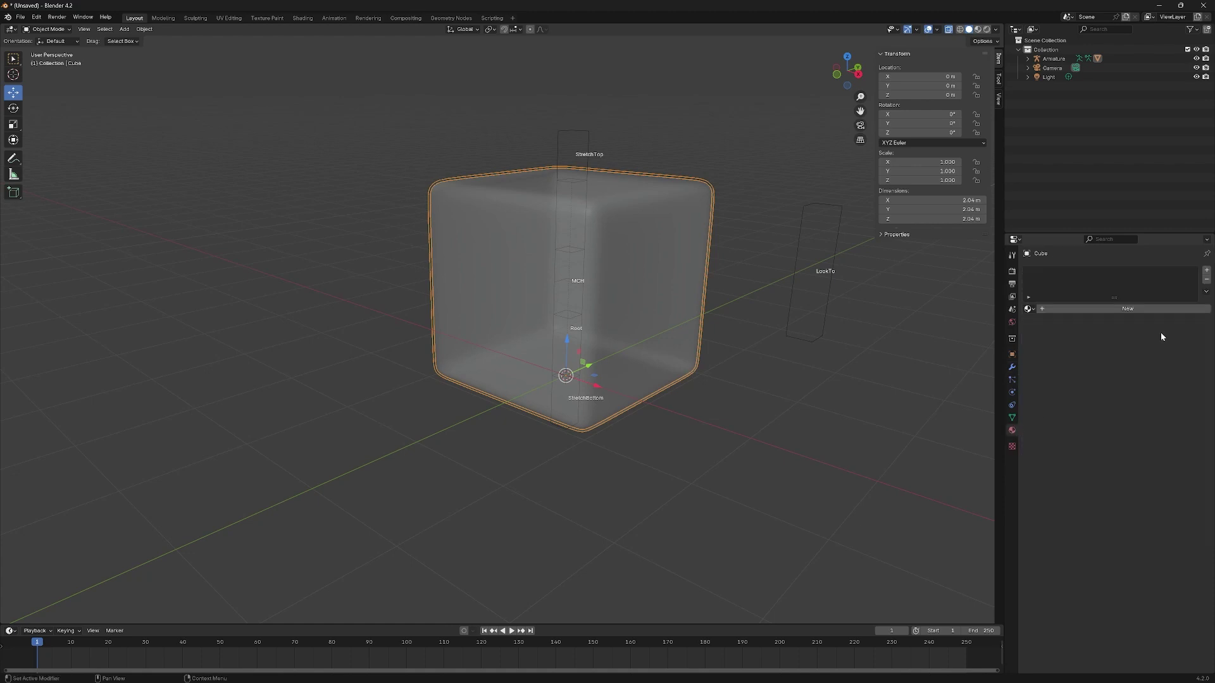
pyautogui.click(1145, 310)
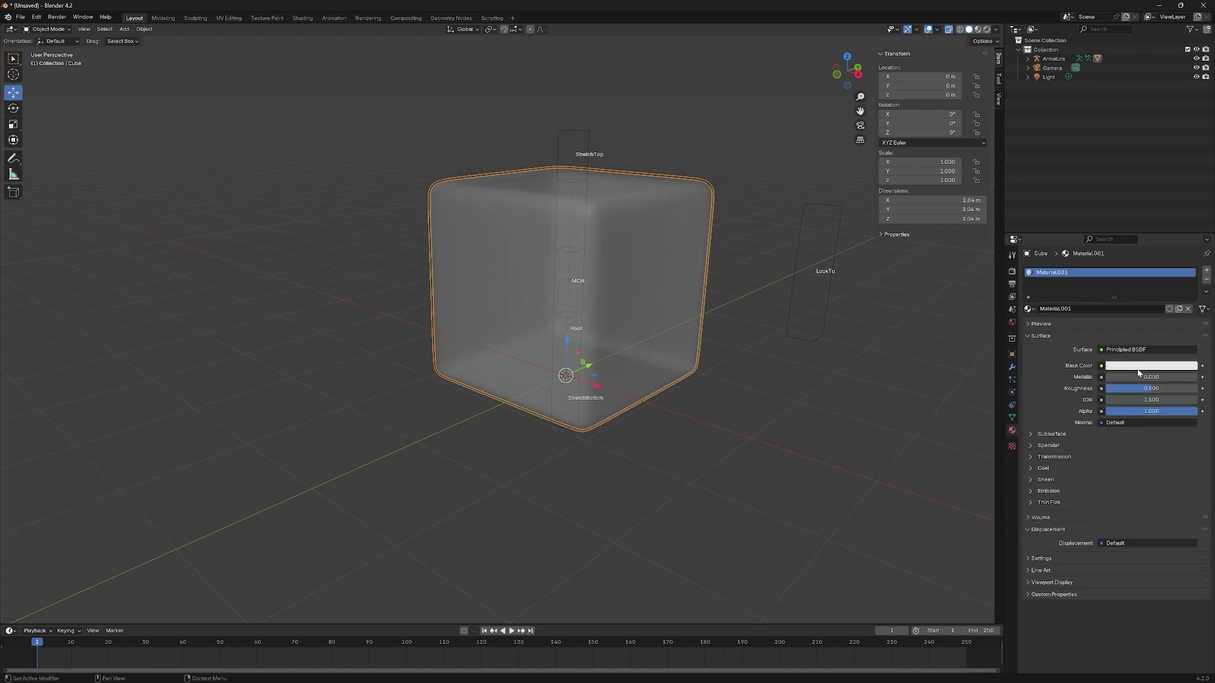
pyautogui.click(1206, 271)
pyautogui.click(1053, 273)
pyautogui.click(1131, 365)
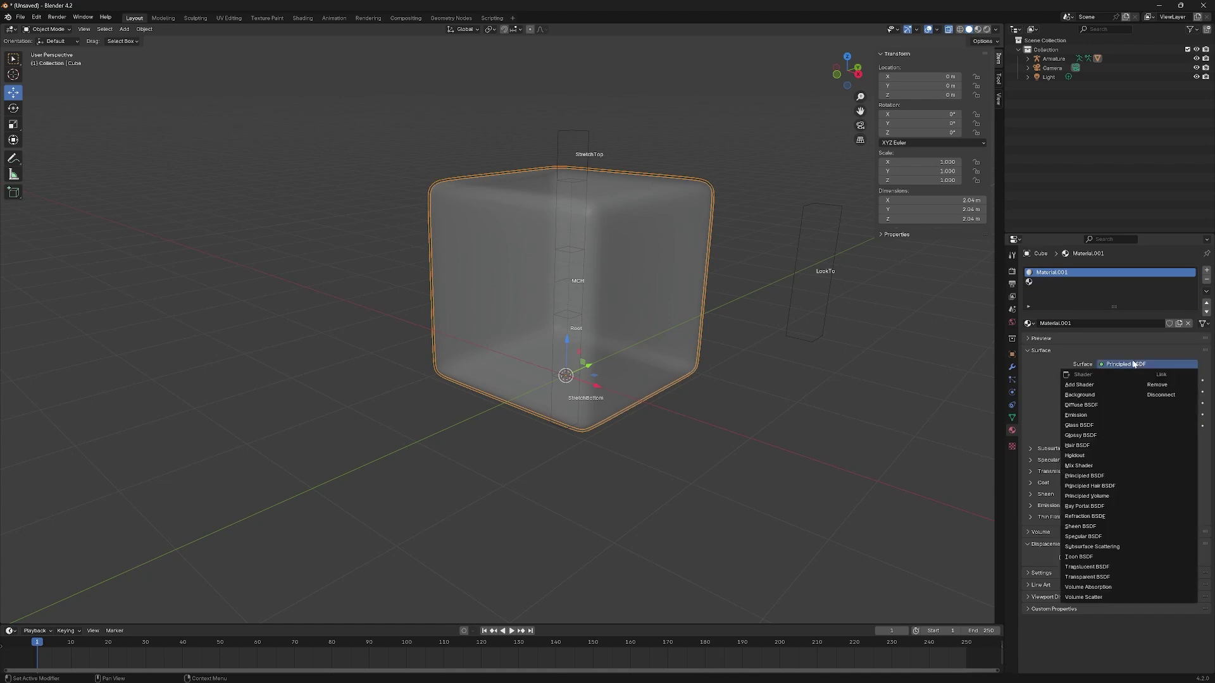
pyautogui.click(1099, 412)
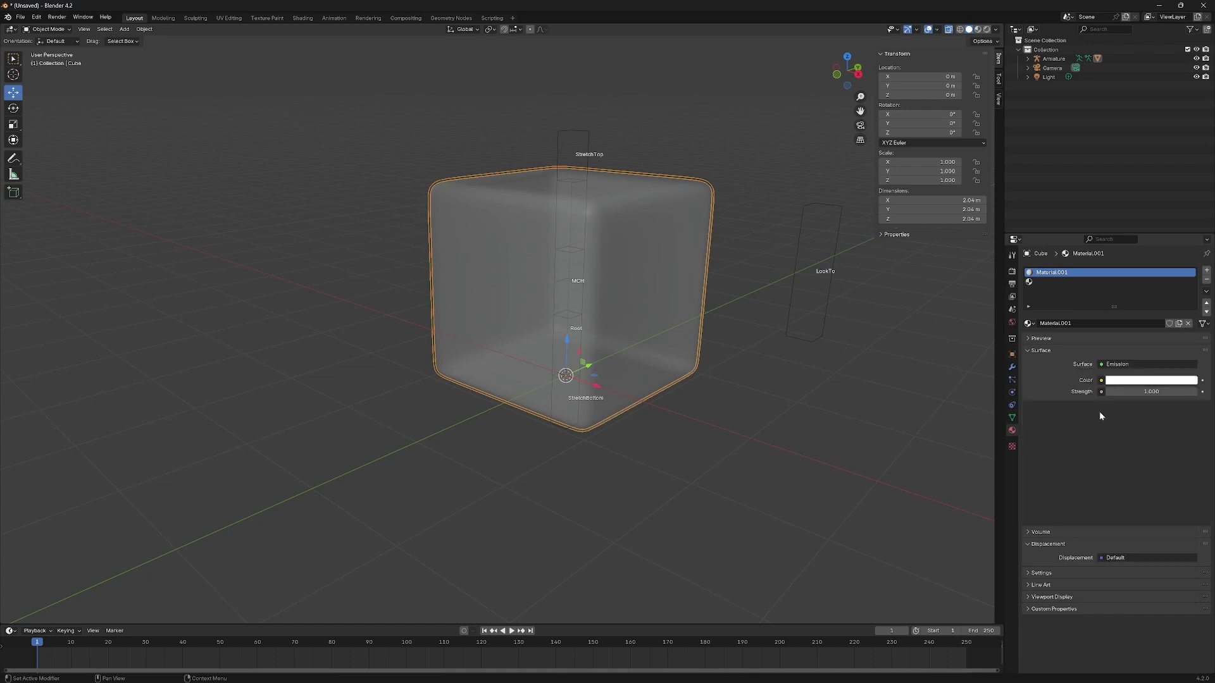
# Step: Create a material in the second slot with an Emission surface and a black color
pyautogui.click(1043, 282)
pyautogui.click(1116, 325)
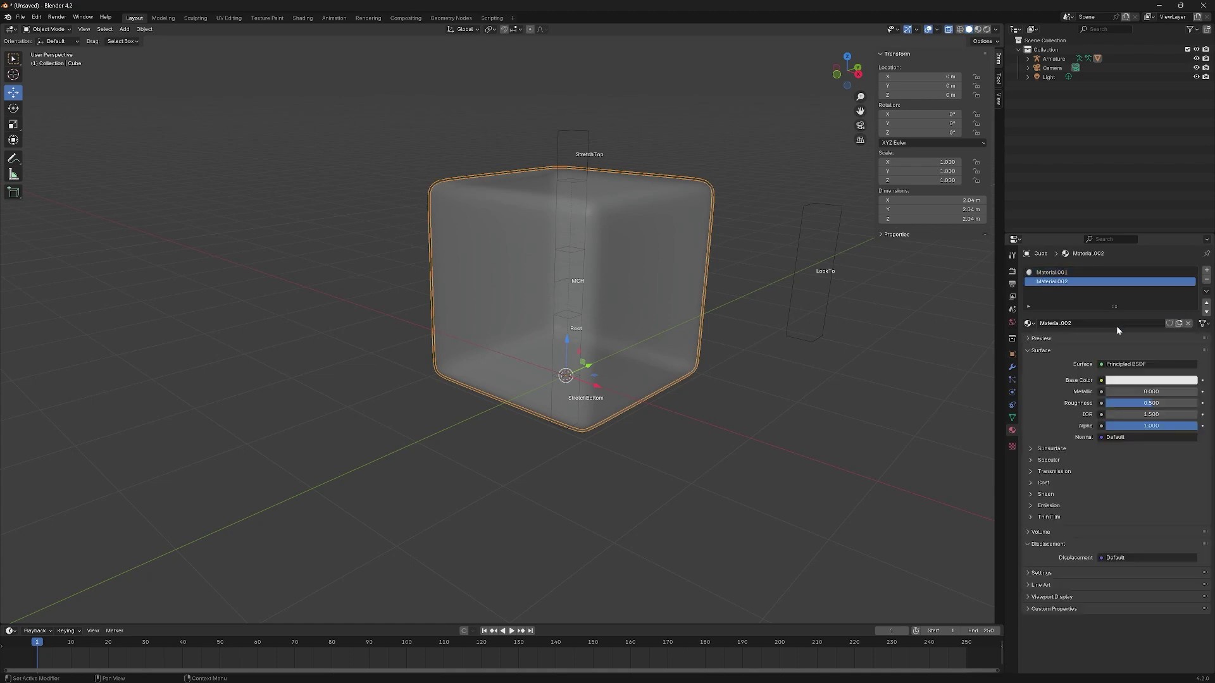
pyautogui.click(1129, 365)
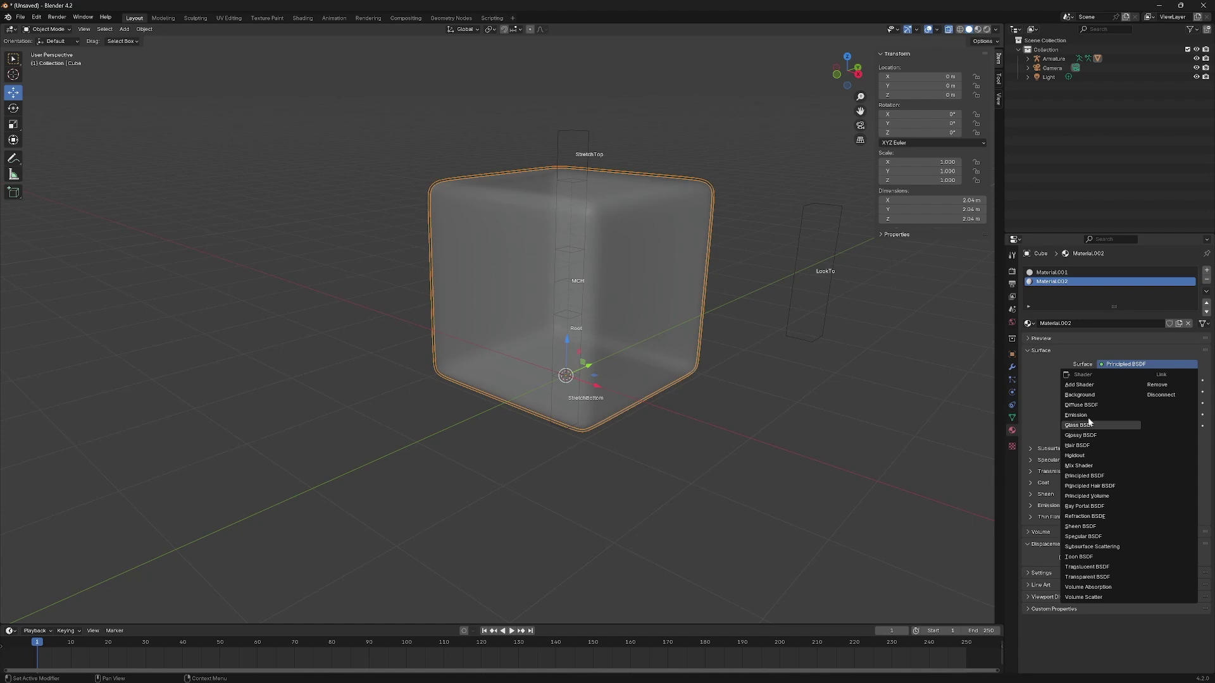
pyautogui.click(1088, 419)
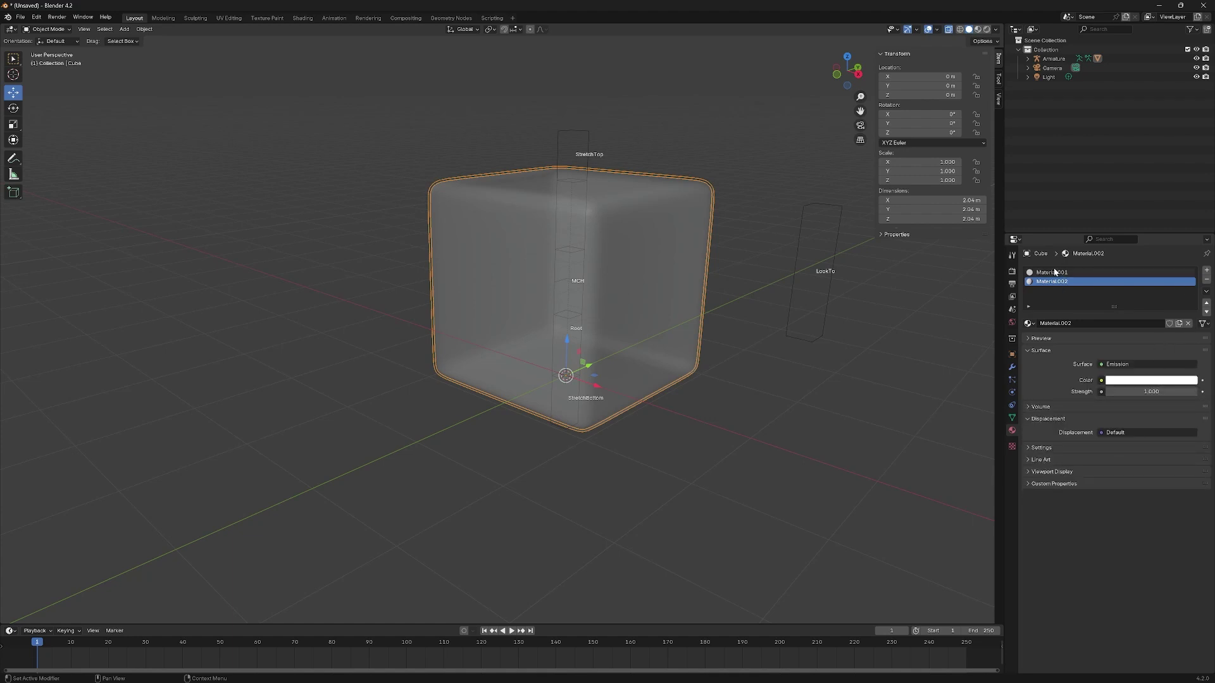
pyautogui.click(1132, 381)
pyautogui.click(1164, 381)
pyautogui.moveTo(1193, 237); pyautogui.dragTo(1193, 319)
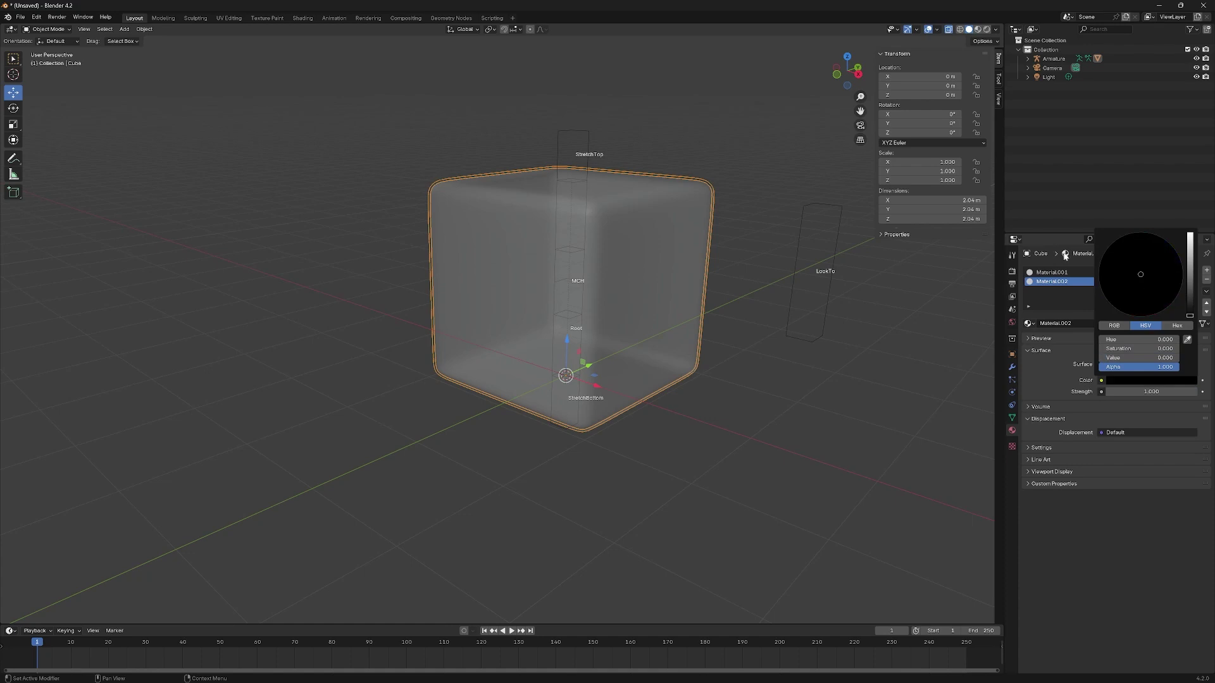
# Step: Select the cube's first material and display the viewport in Material Preview shading
pyautogui.click(1054, 274)
pyautogui.press('z')
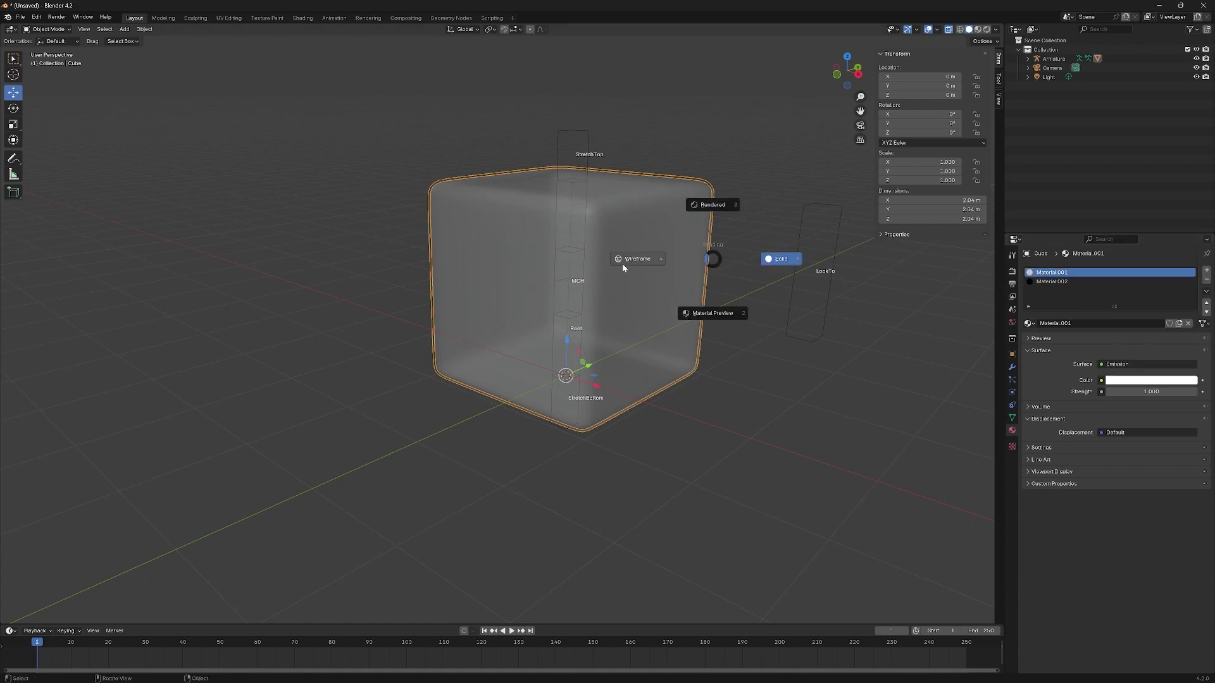
pyautogui.click(715, 314)
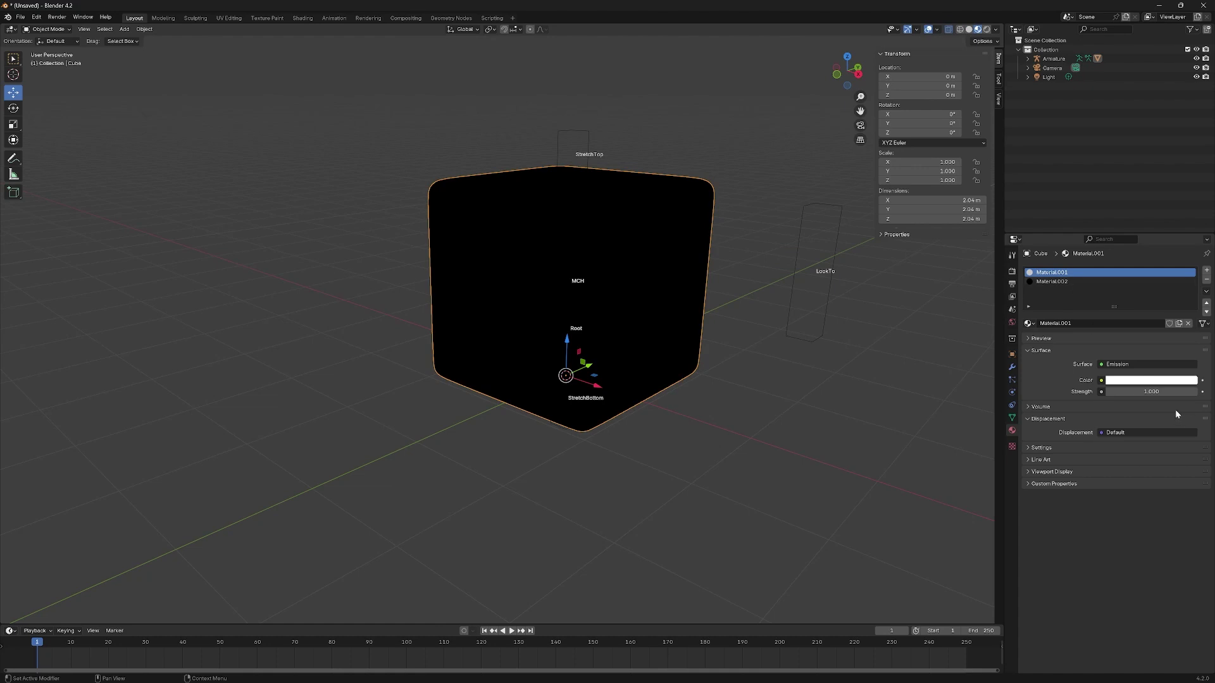
# Step: Select the black emission material, expand its settings, and switch the render engine from Cycles to EEVEE
pyautogui.click(1051, 282)
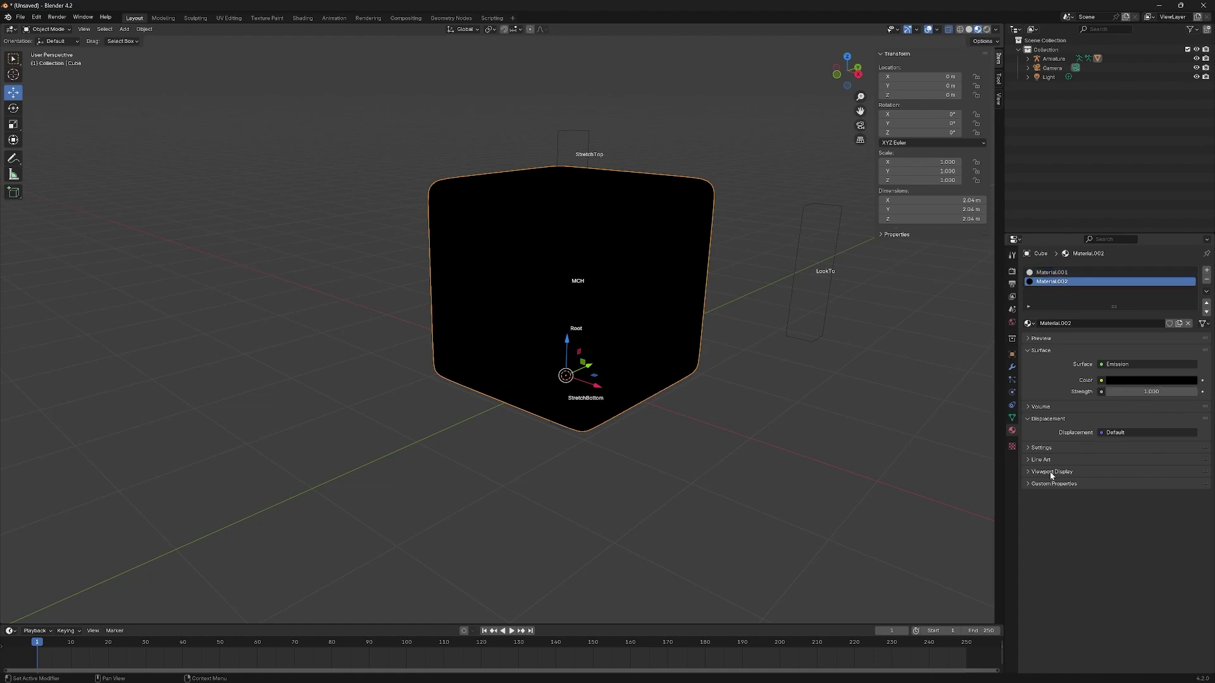
pyautogui.click(1031, 449)
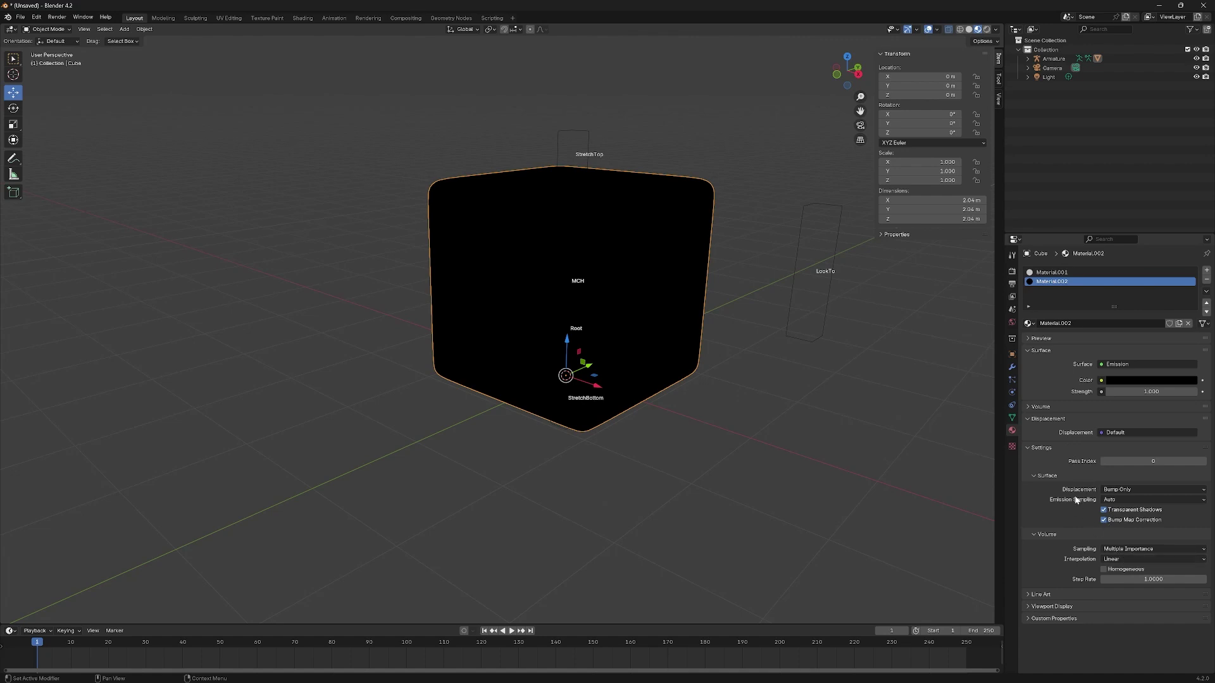
pyautogui.click(1012, 271)
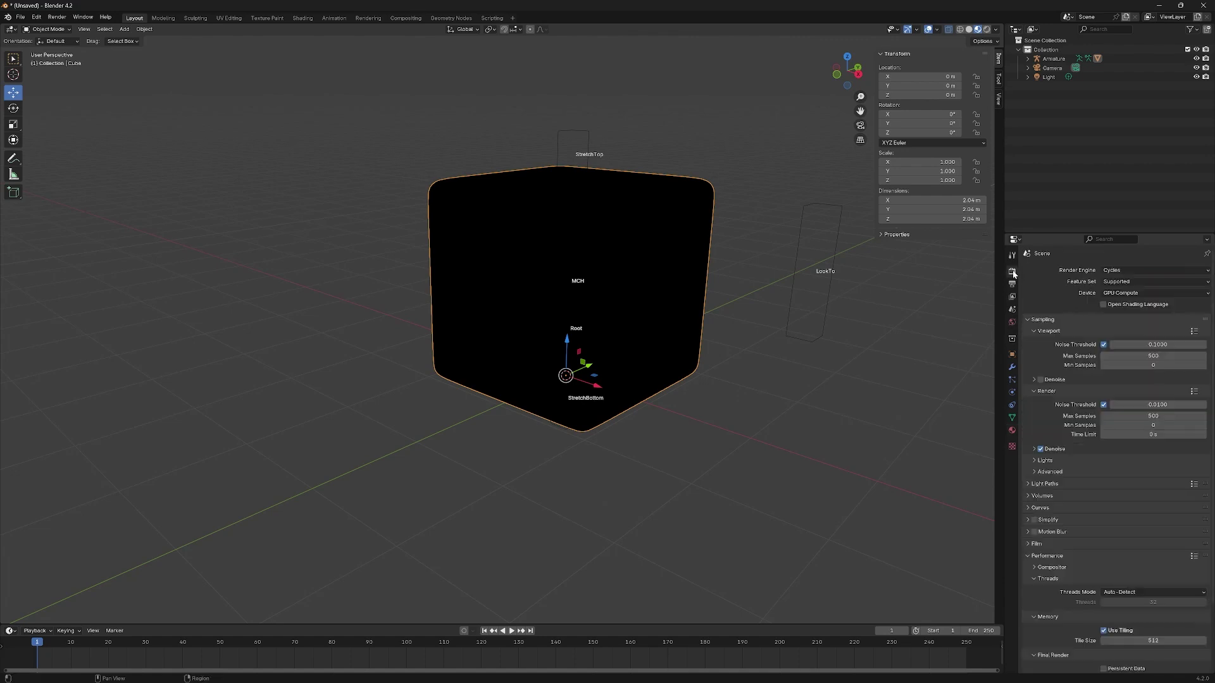
pyautogui.click(1169, 271)
pyautogui.click(1131, 278)
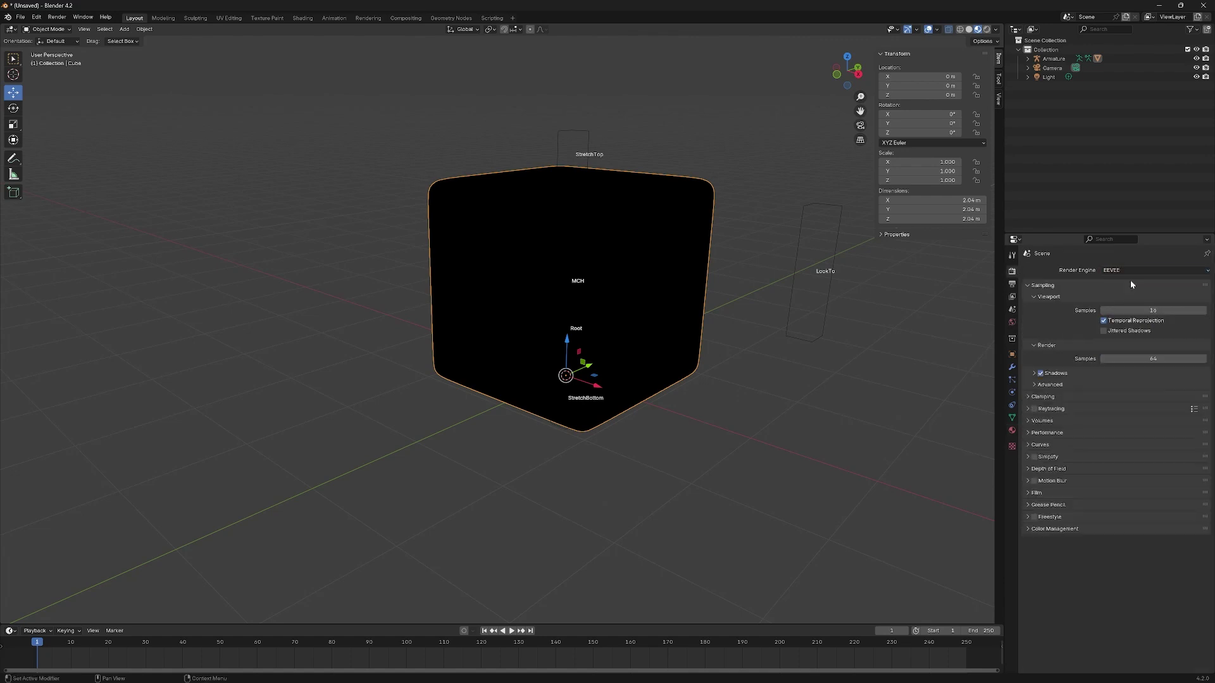
# Step: Enable camera backface culling for the black emission material
pyautogui.click(1012, 430)
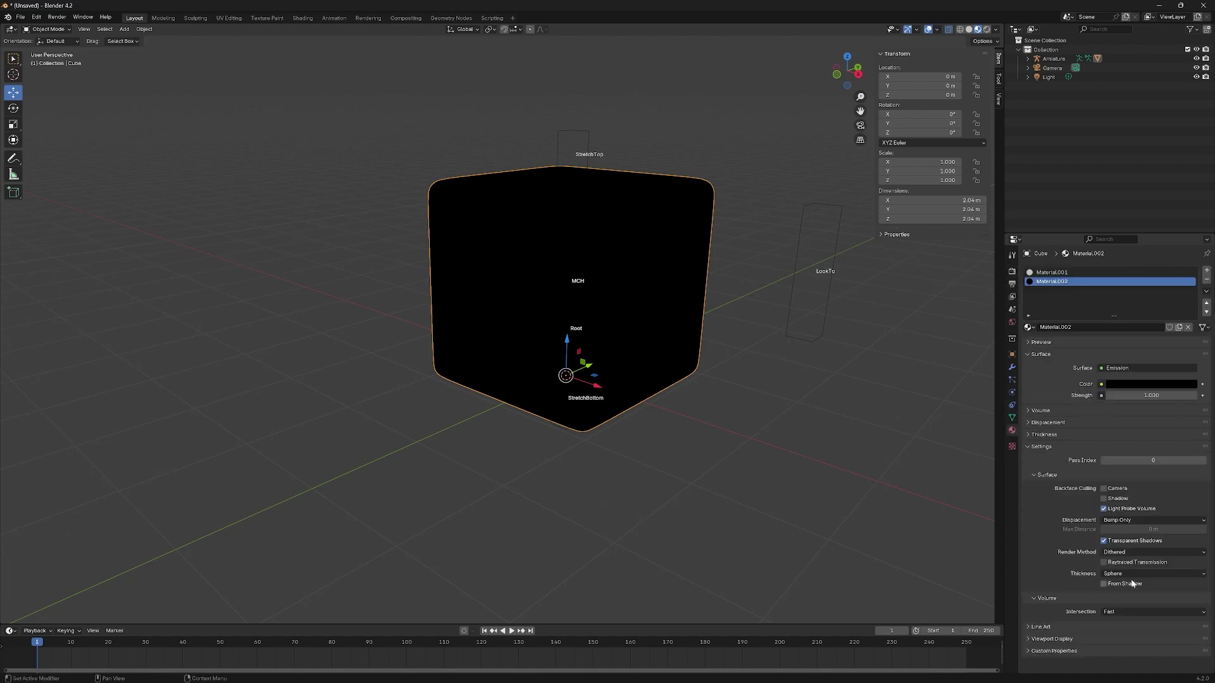
pyautogui.click(1104, 489)
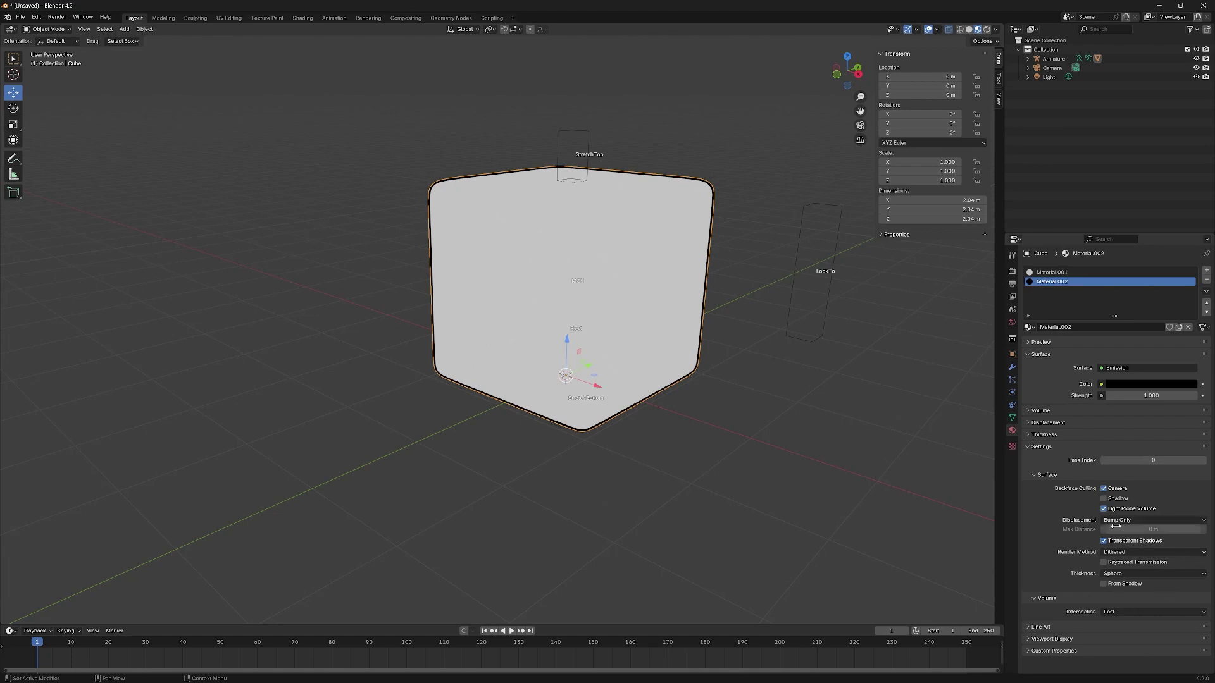
pyautogui.click(1104, 489)
pyautogui.click(1104, 488)
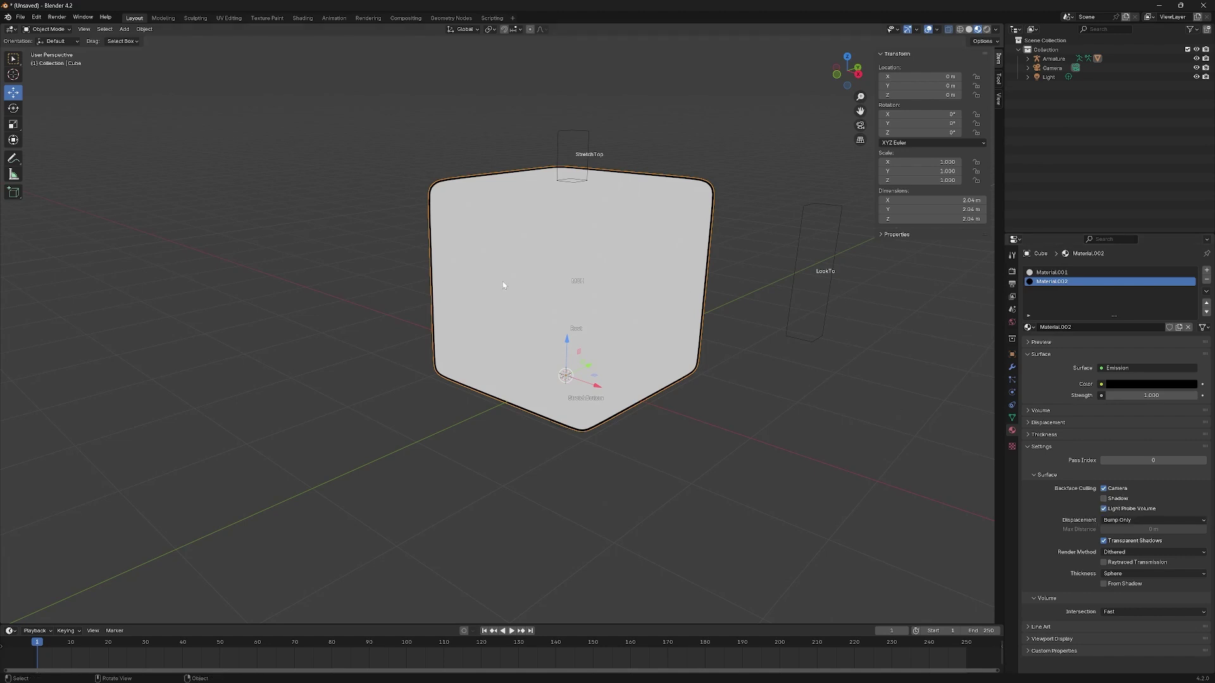
# Step: Add a mesh plane to the scene and rotate it 90 degrees about the global Y axis
pyautogui.click(765, 363)
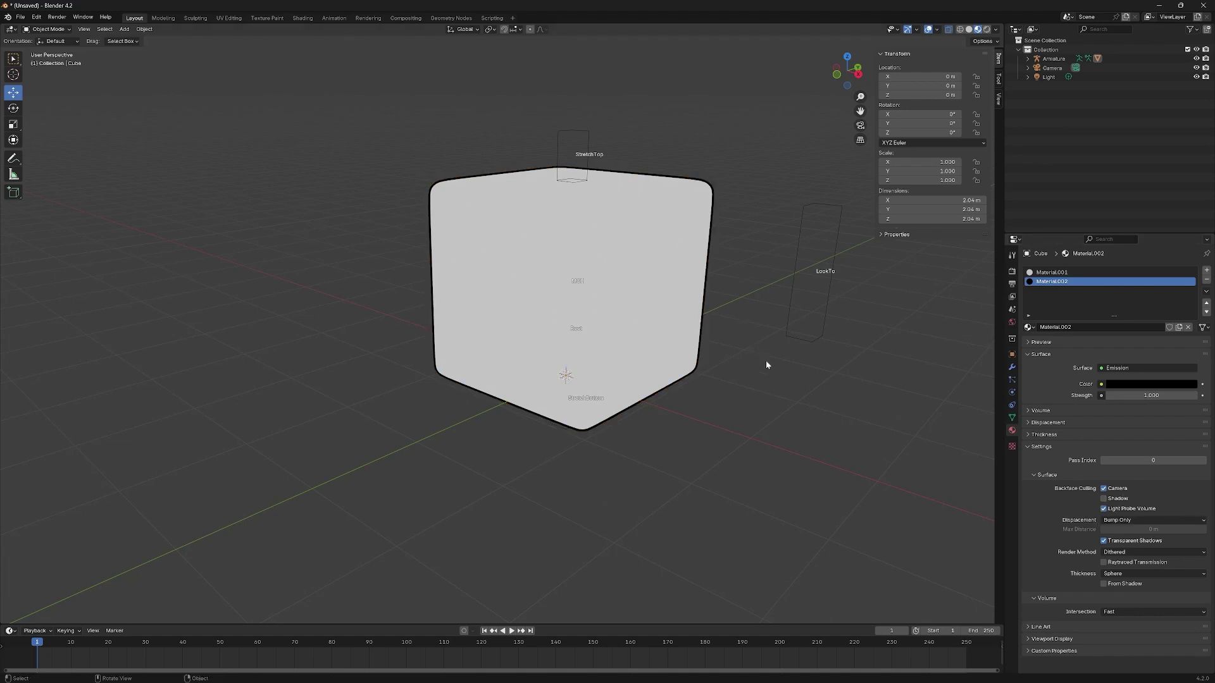
pyautogui.hotkey('shift', 'a')
pyautogui.moveTo(703, 281)
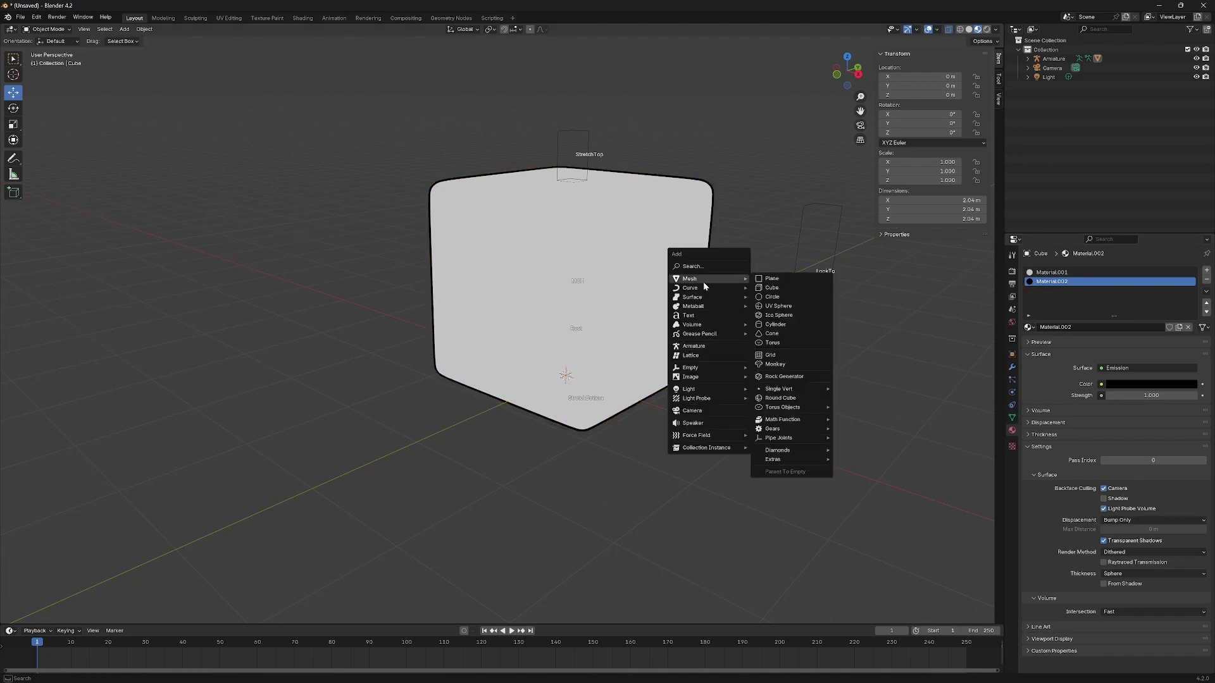
pyautogui.click(773, 282)
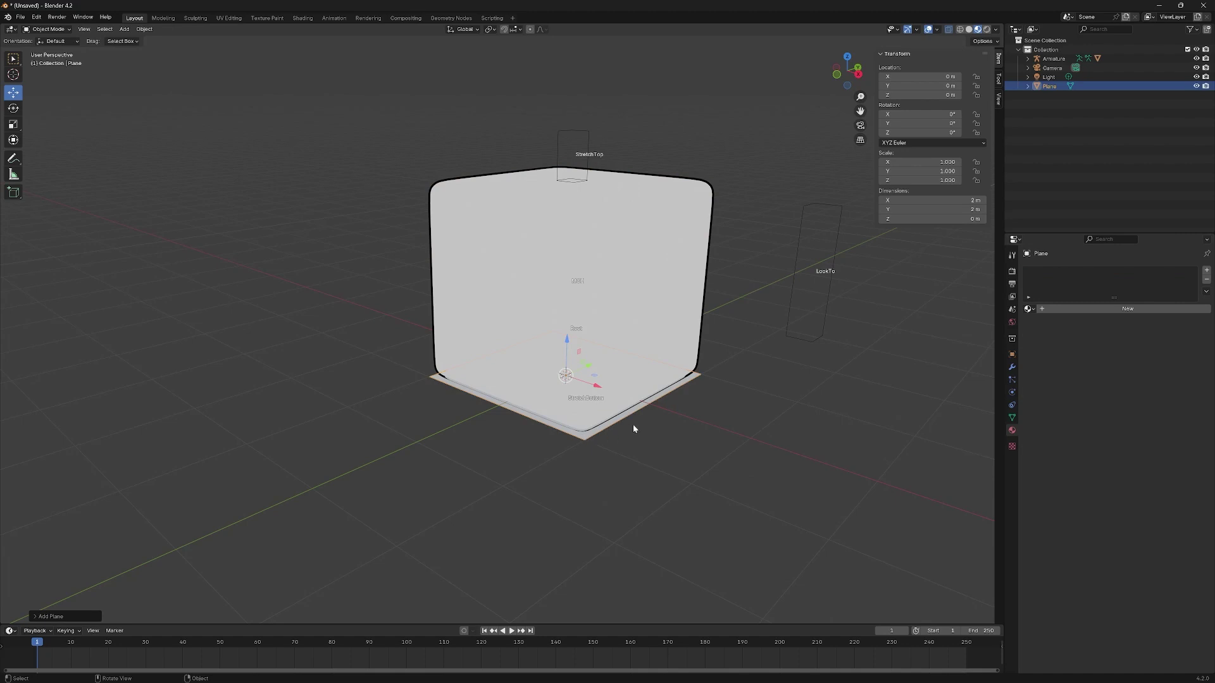
pyautogui.press('r')
pyautogui.press('z')
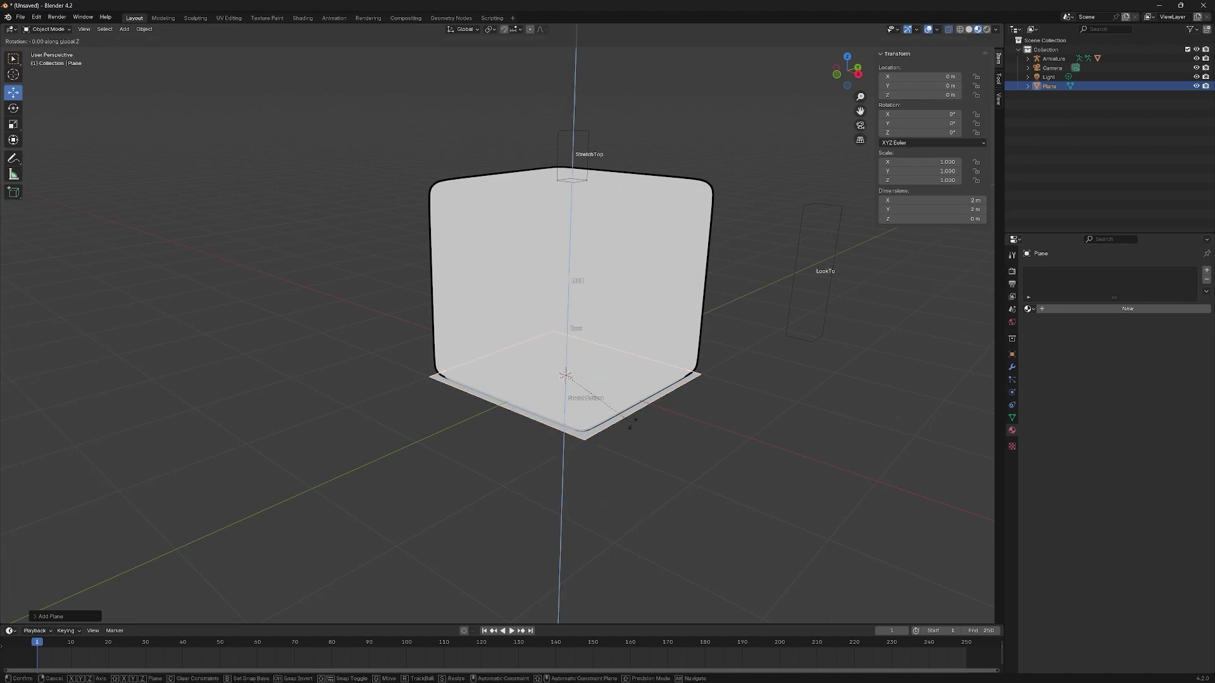
pyautogui.write('y')
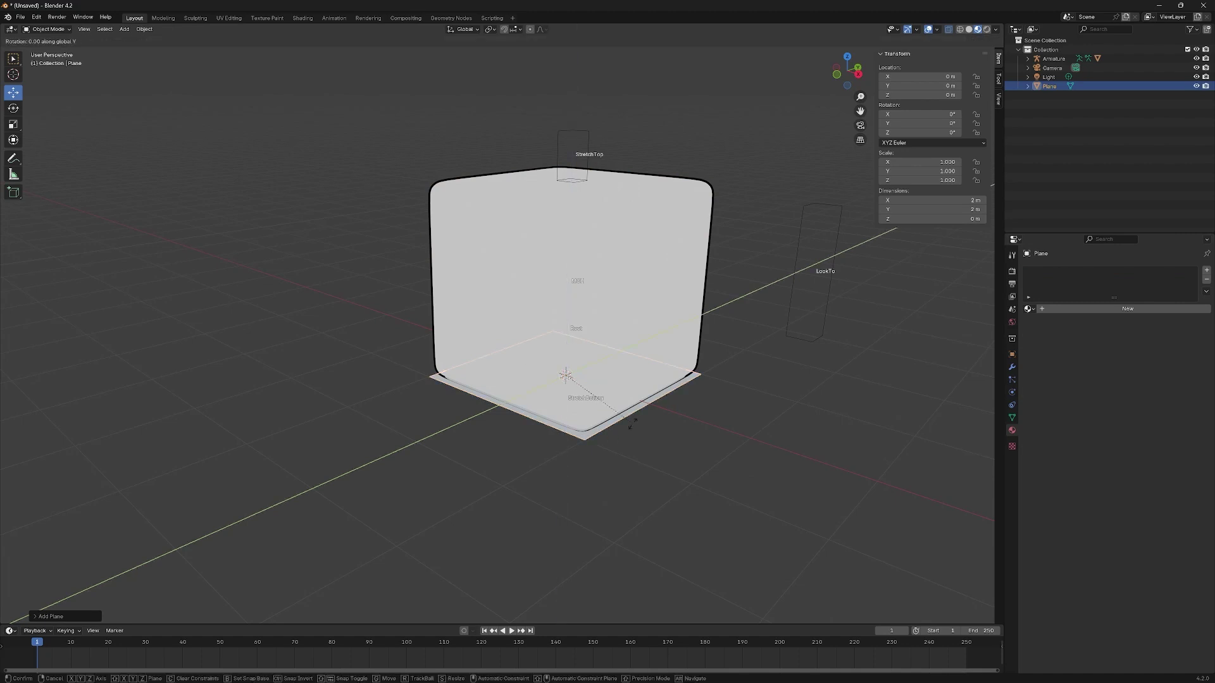
pyautogui.write('90')
pyautogui.press('Return')
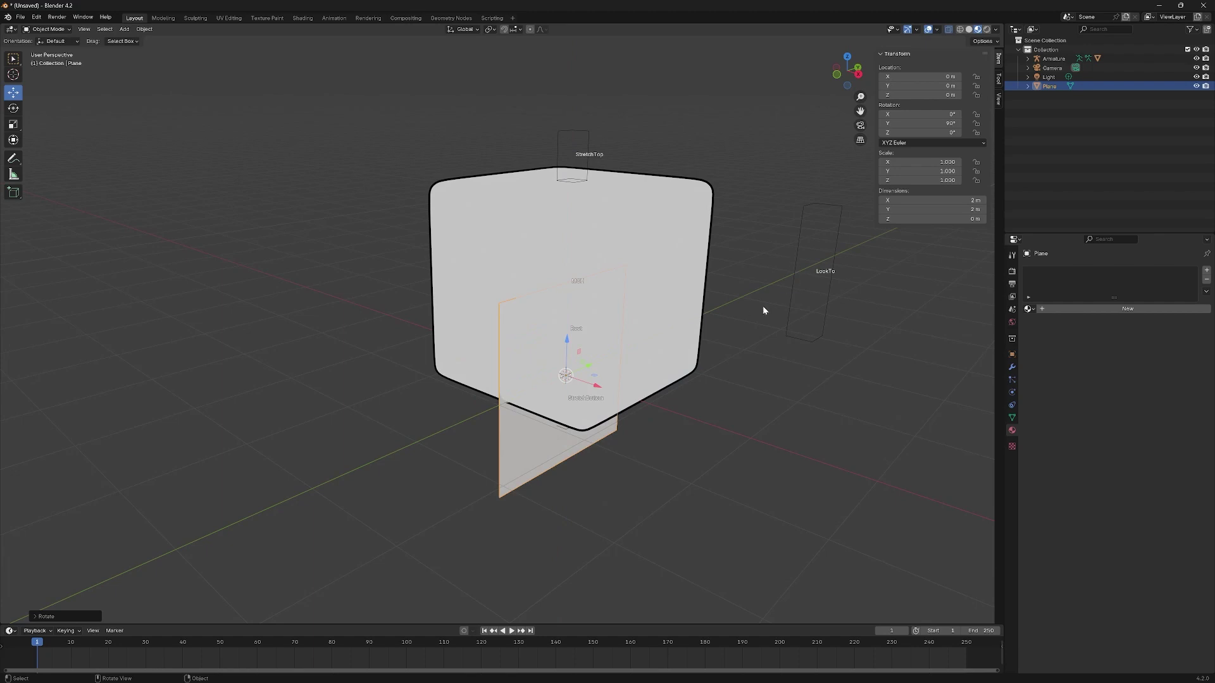
# Step: Scale the plane to about 0.221 and place it by the cube's positive X face, at about Y -0.54 m and Z 1.2 m
pyautogui.moveTo(763, 310); pyautogui.dragTo(563, 422, button='middle')
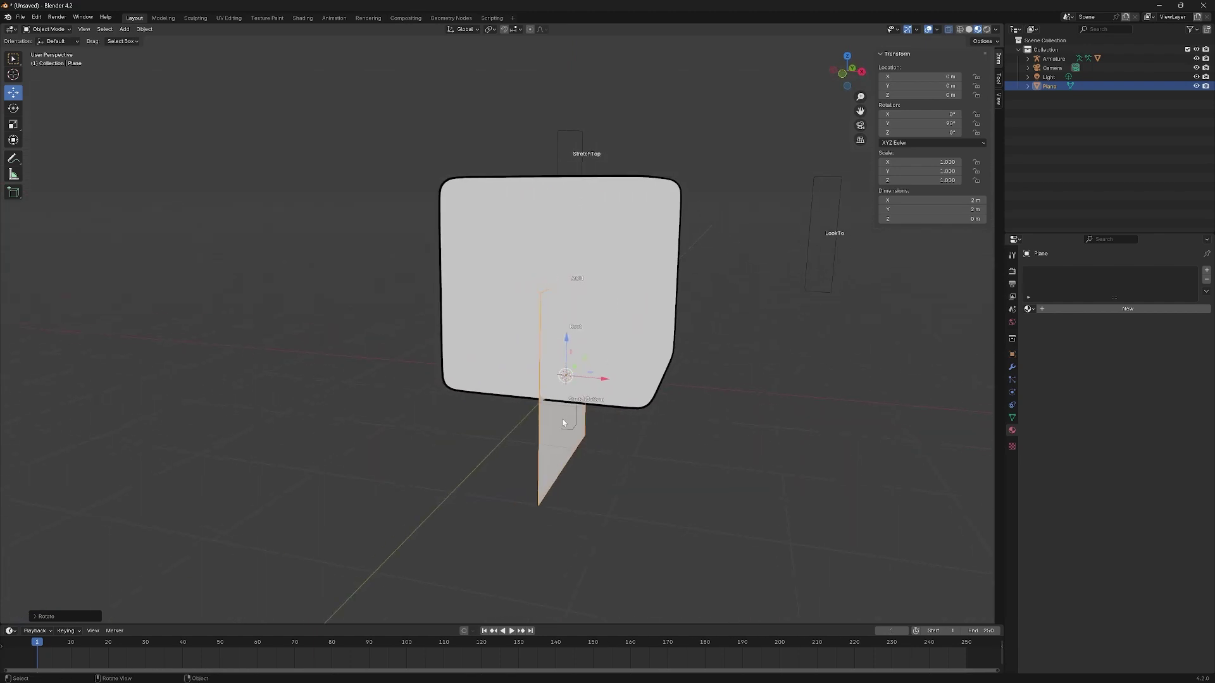
pyautogui.press('g')
pyautogui.press('x')
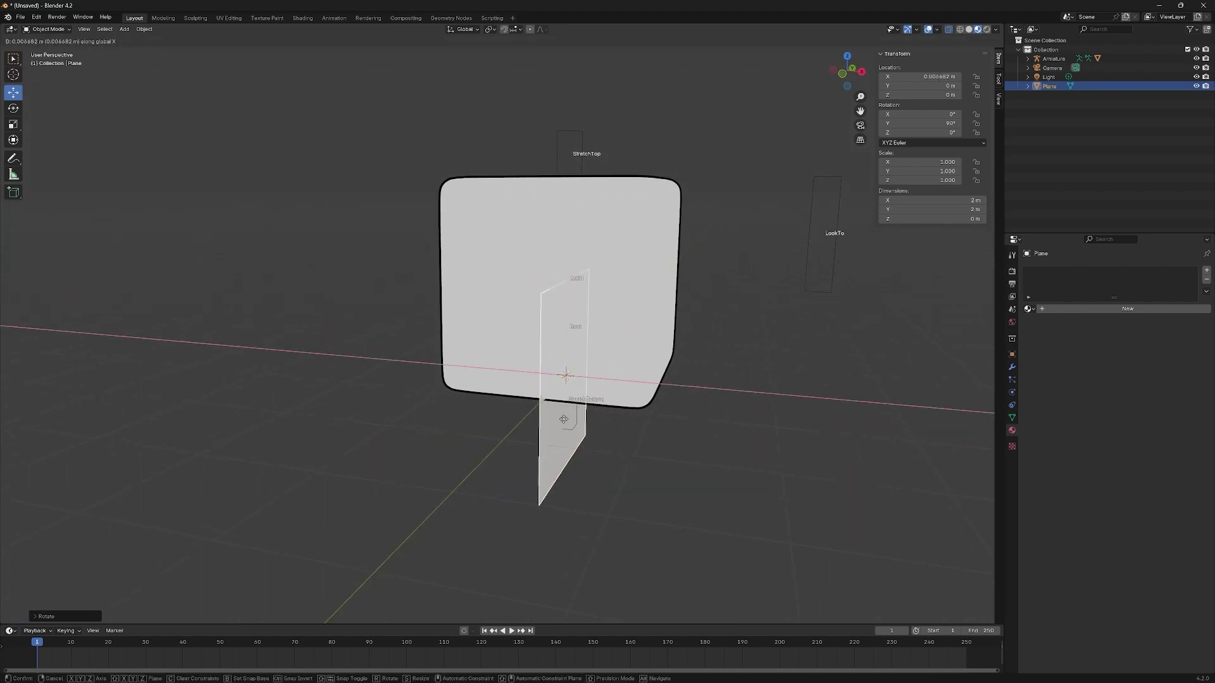
pyautogui.click(822, 404)
pyautogui.click(717, 407)
pyautogui.moveTo(784, 419); pyautogui.dragTo(687, 392, button='middle')
pyautogui.press('g')
pyautogui.press('z')
pyautogui.click(681, 302)
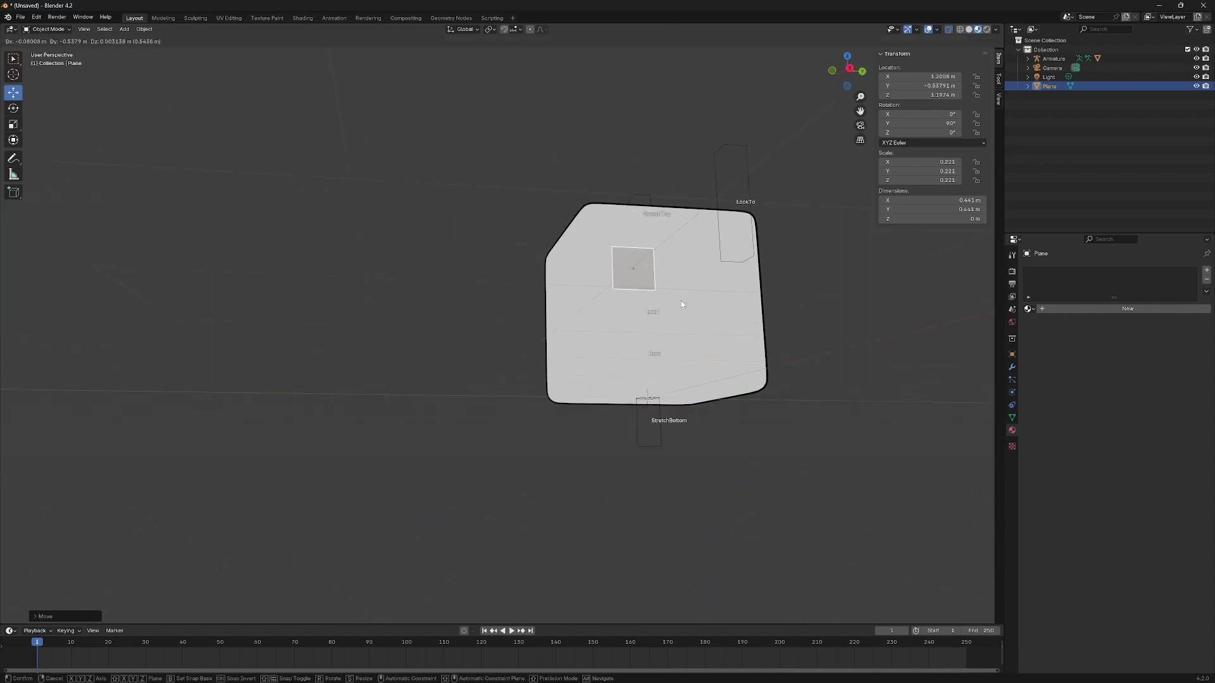
# Step: Move the plane along X until it sits just in front of the cube's side face
pyautogui.moveTo(681, 301)
pyautogui.mouseDown(button='middle')
pyautogui.moveTo(688, 277)
pyautogui.moveTo(675, 283)
pyautogui.mouseUp(button='middle')
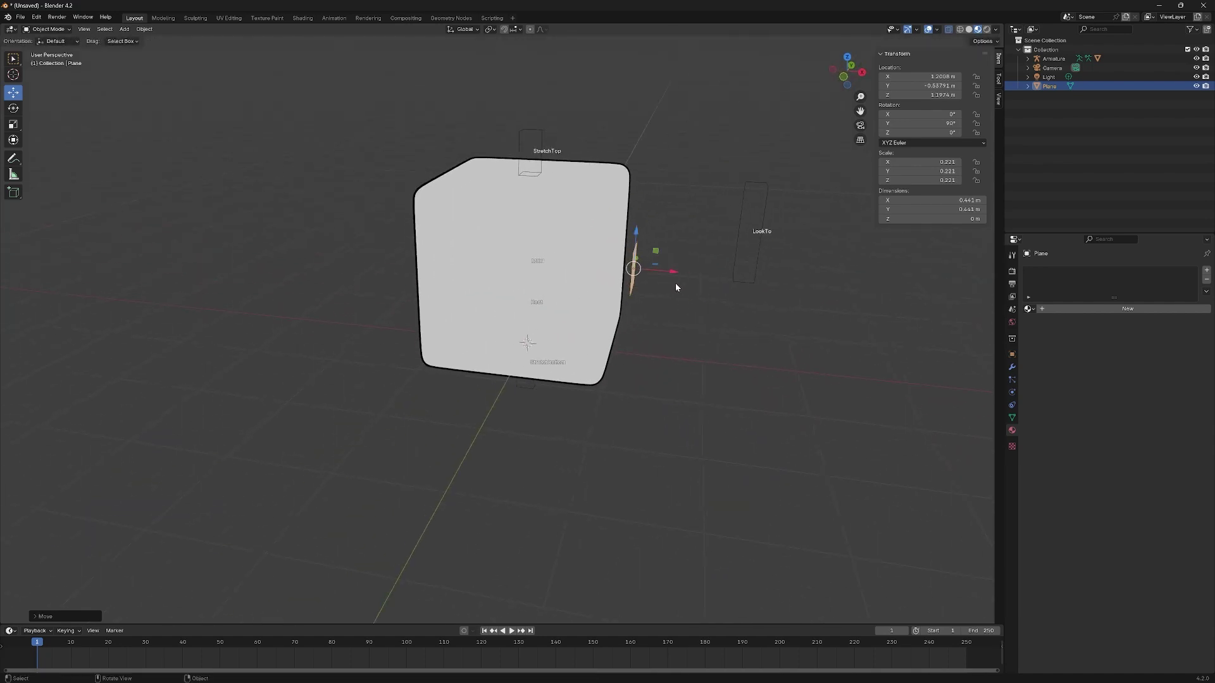
pyautogui.press('g')
pyautogui.press('y')
pyautogui.press('x')
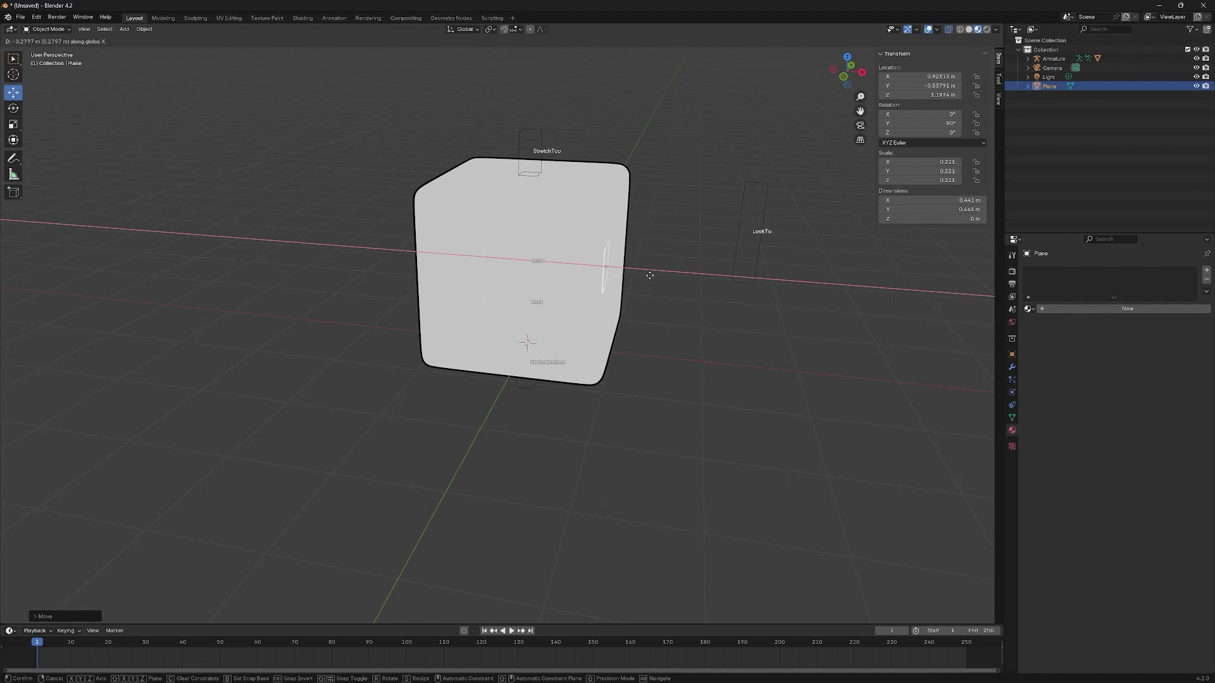
pyautogui.click(733, 302)
pyautogui.moveTo(732, 302); pyautogui.dragTo(532, 308, button='middle')
pyautogui.scroll(3, 649, 277)
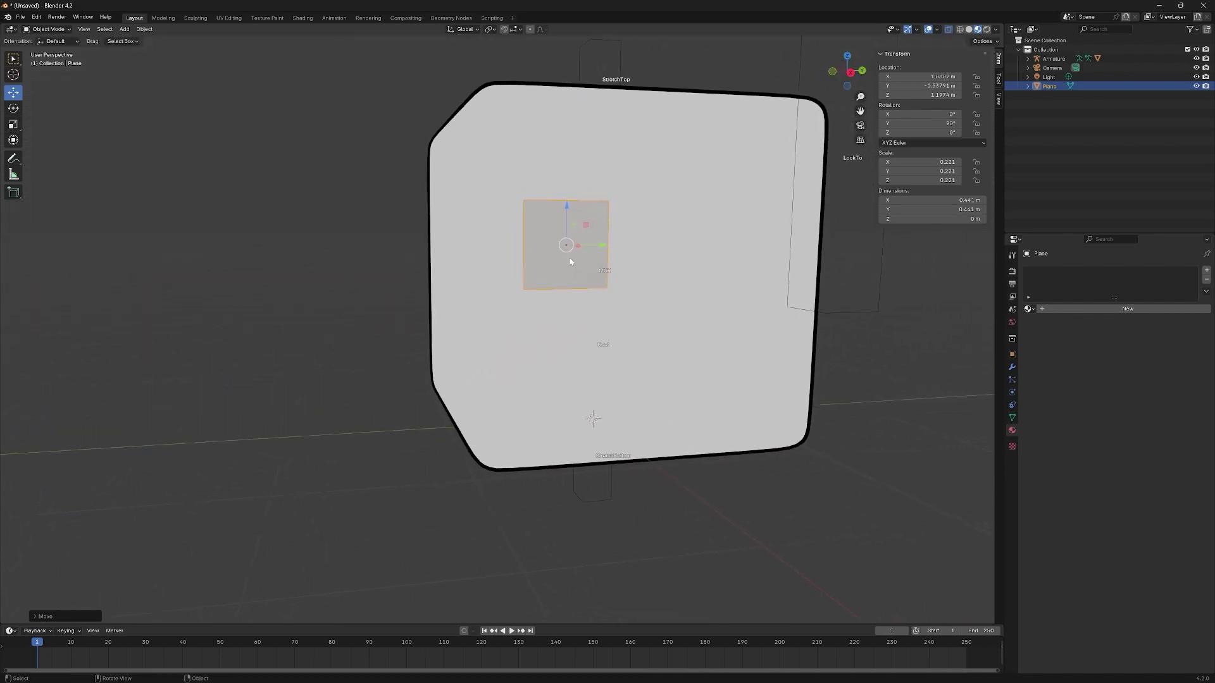
# Step: Cut the plane's mesh with one vertical centre loop and two evenly spaced horizontal loops
pyautogui.press('Tab')
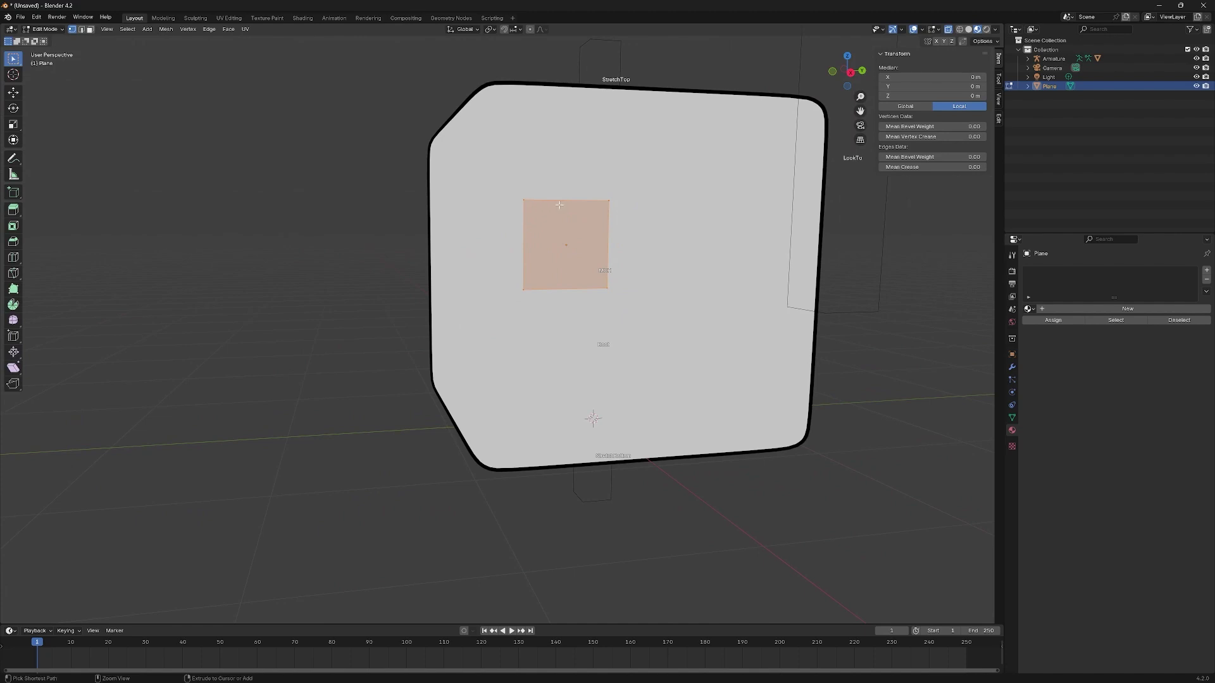
pyautogui.hotkey('ctrl', 'r')
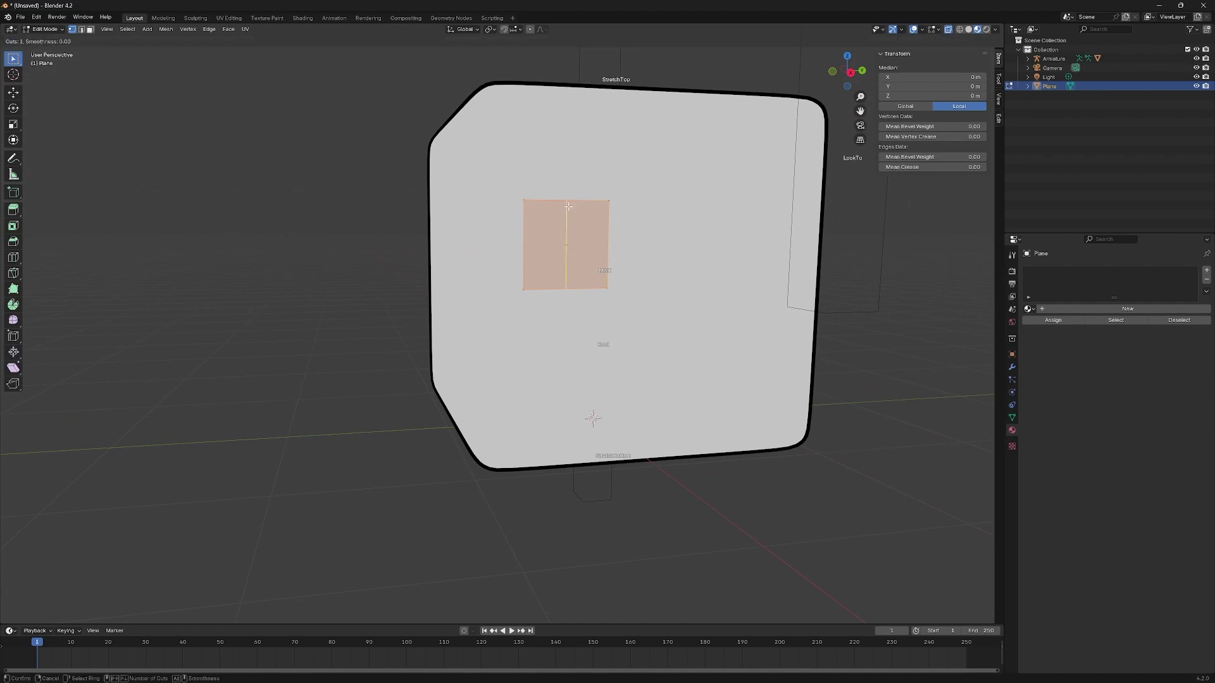
pyautogui.click(569, 201)
pyautogui.scroll(1, 603, 245)
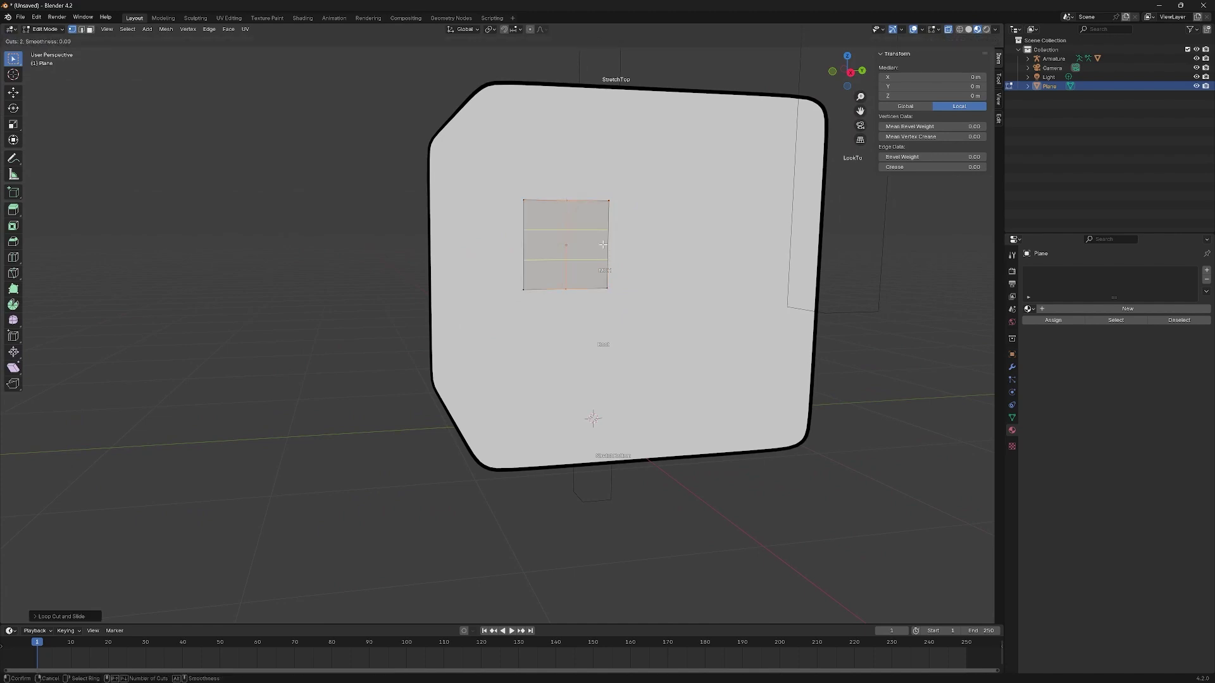
pyautogui.click(603, 245)
pyautogui.click(603, 245)
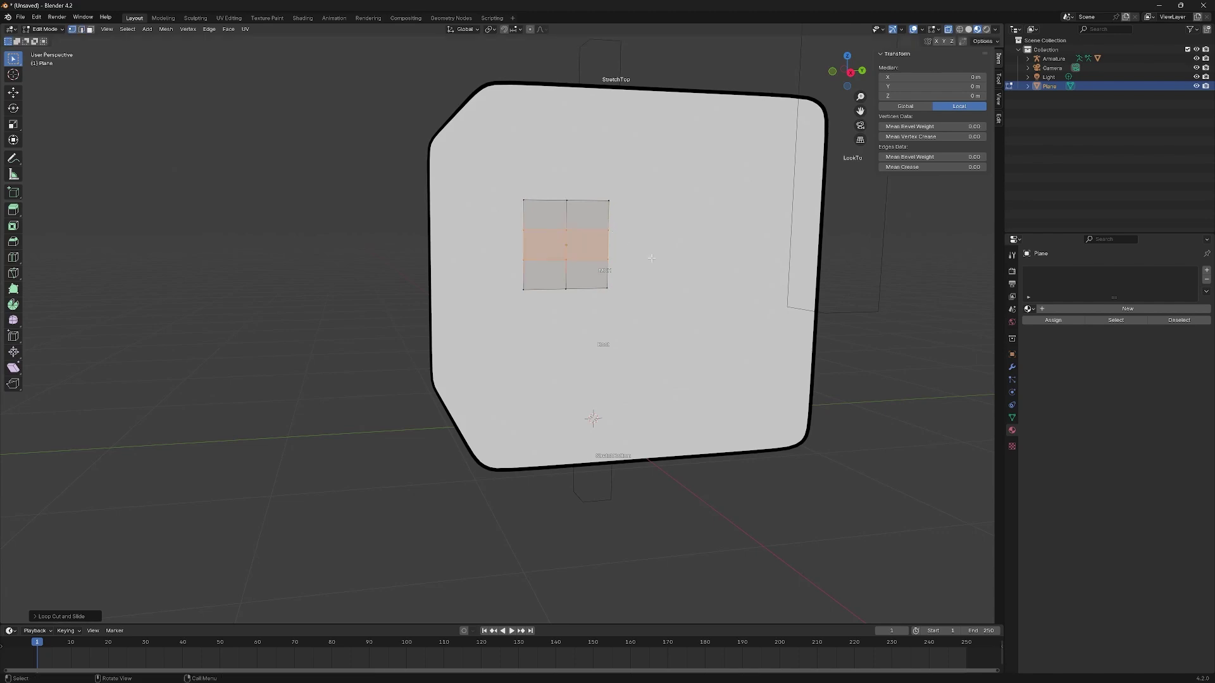
pyautogui.press('s')
pyautogui.press('x')
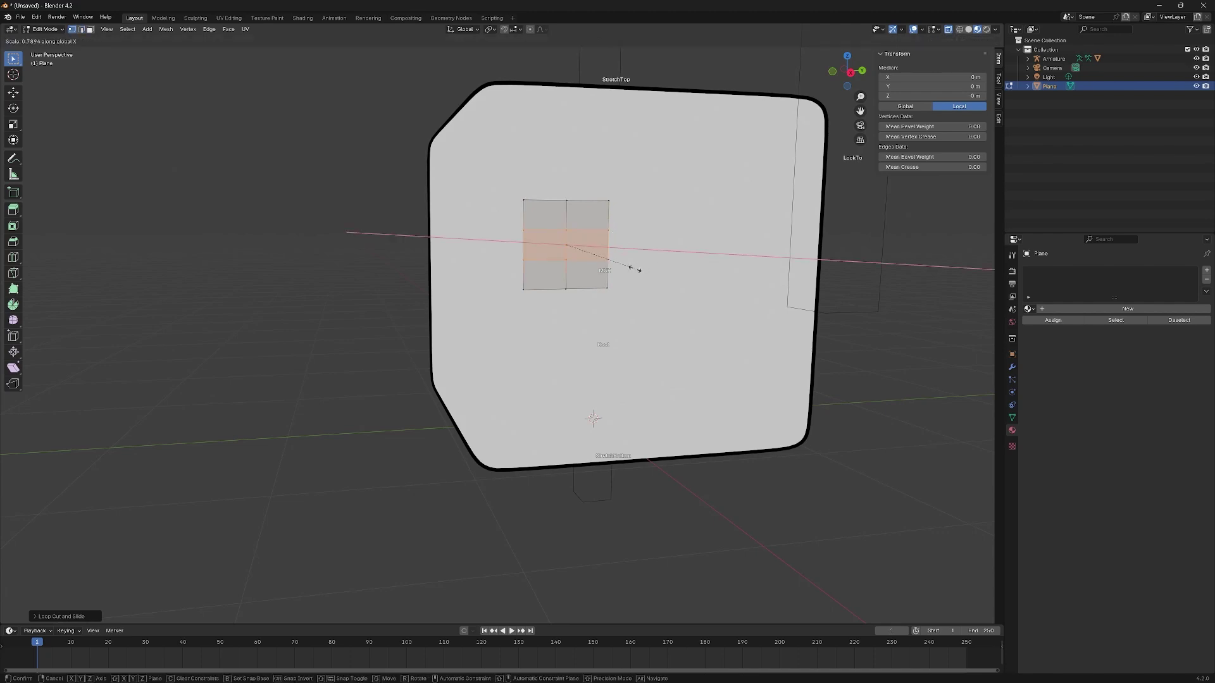
pyautogui.rightClick(626, 269)
# Step: Narrow the plane's whole mesh along Y to about 0.28 m and raise it along Z until it sits just above its origin
pyautogui.press('a')
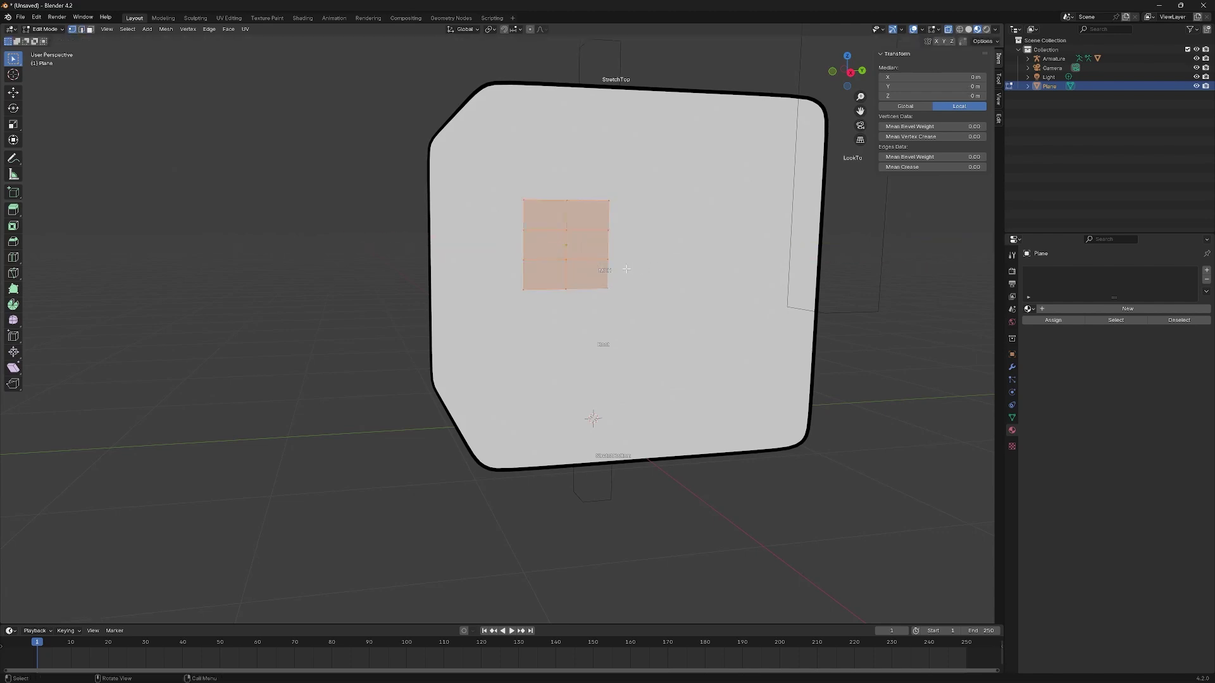
pyautogui.press('s')
pyautogui.press('y')
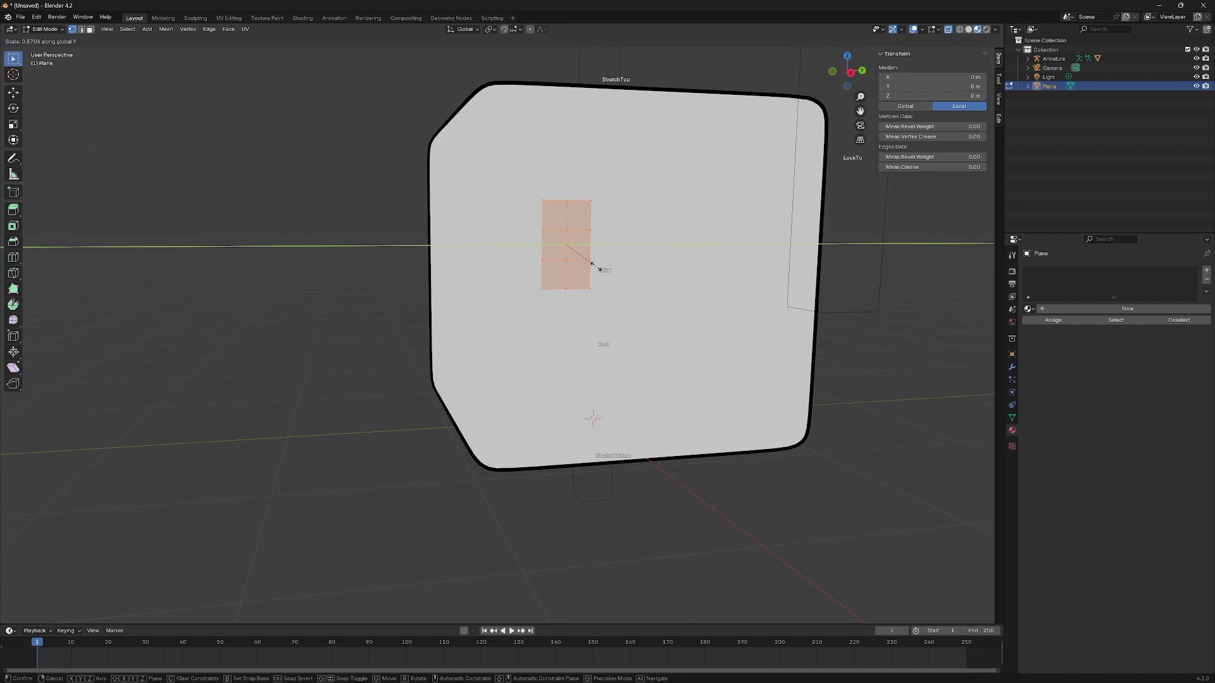
pyautogui.click(602, 268)
pyautogui.press('g')
pyautogui.press('z')
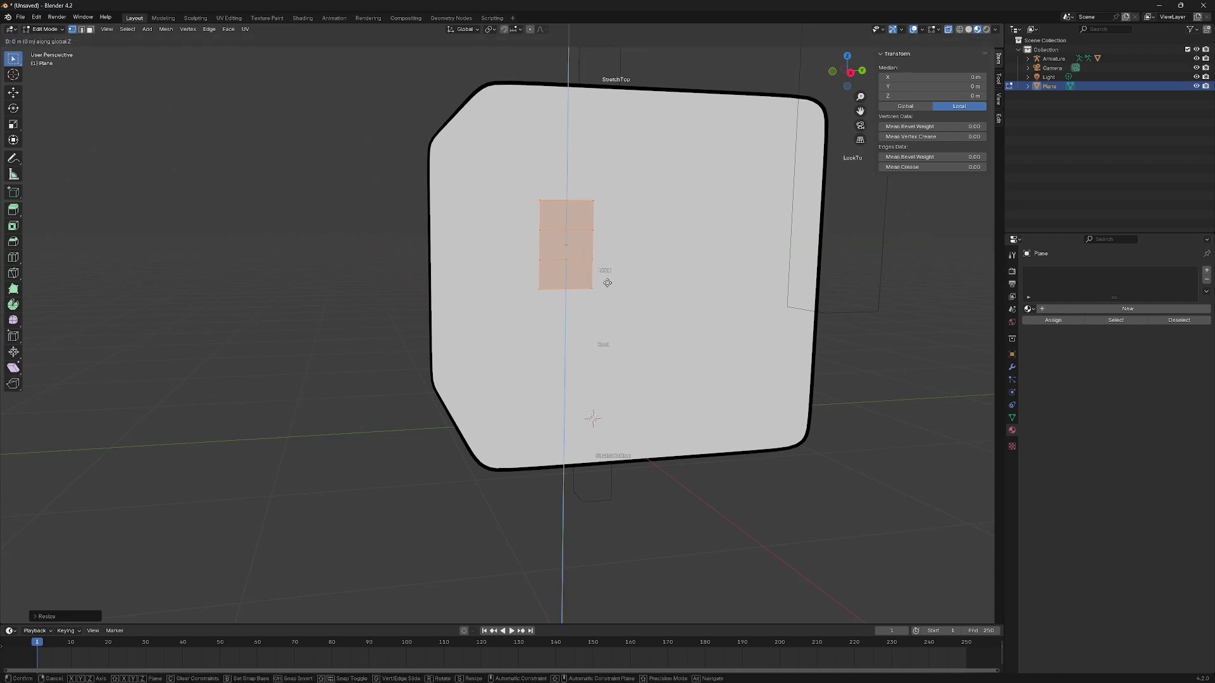
pyautogui.click(615, 235)
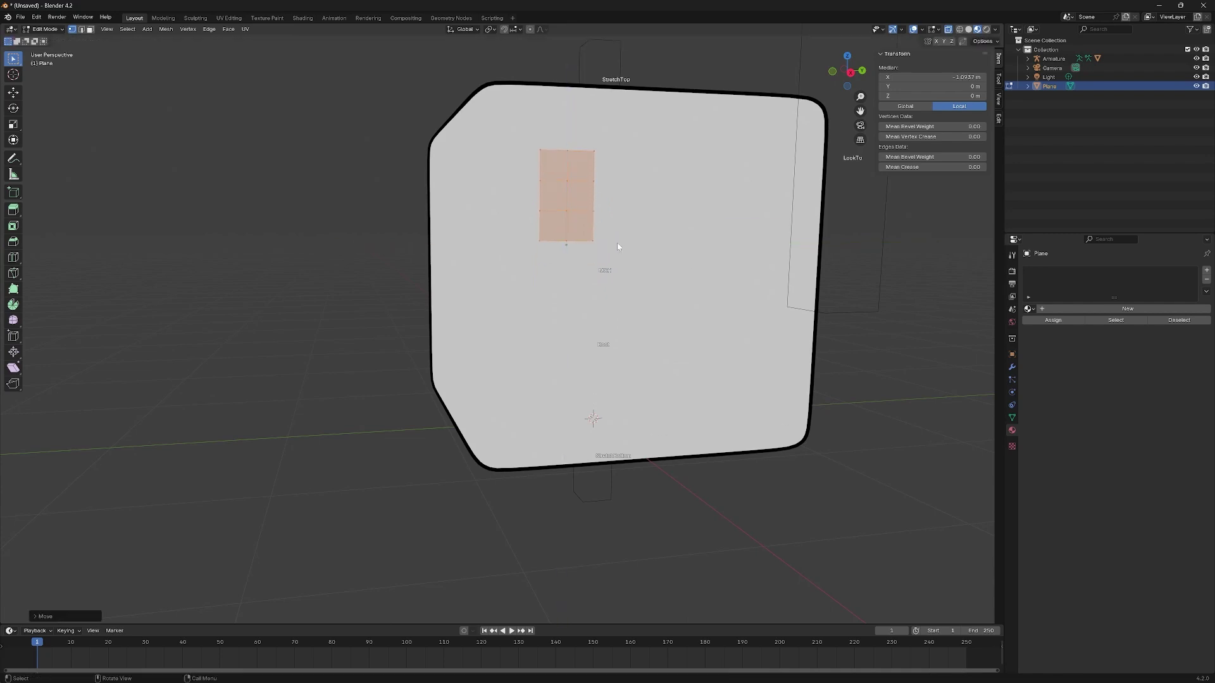
# Step: Subdivide the plane's whole mesh once and return to Object Mode
pyautogui.rightClick(571, 197)
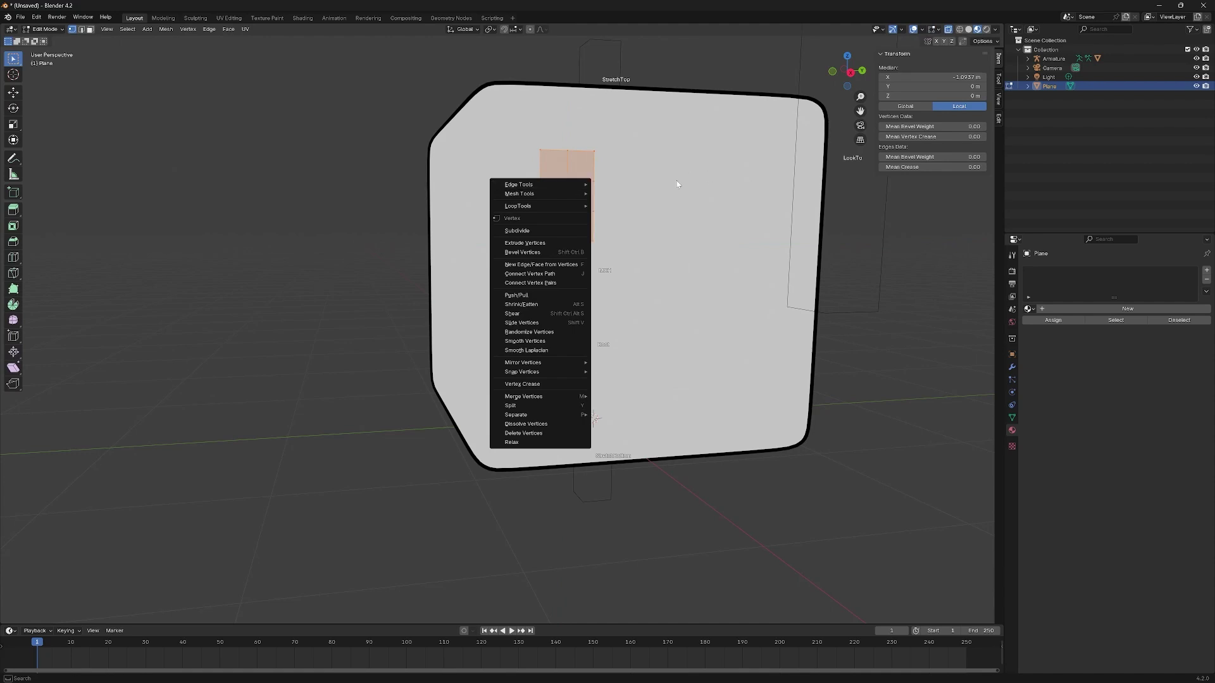
pyautogui.click(532, 231)
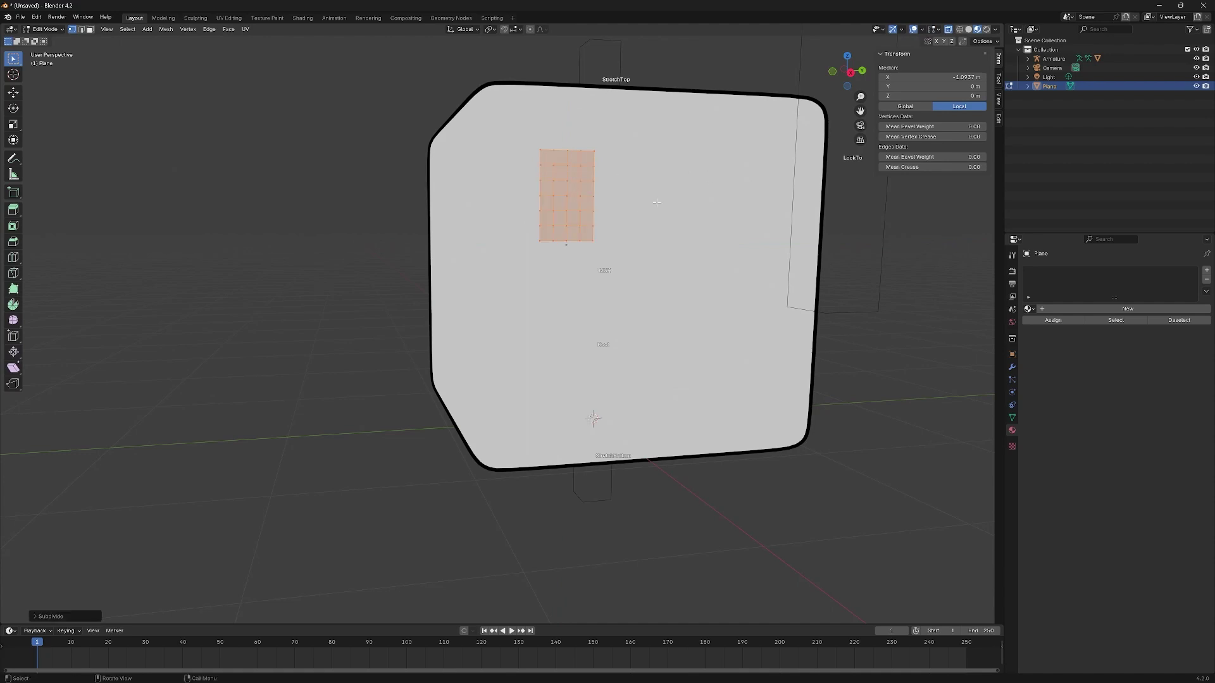
pyautogui.press('Tab')
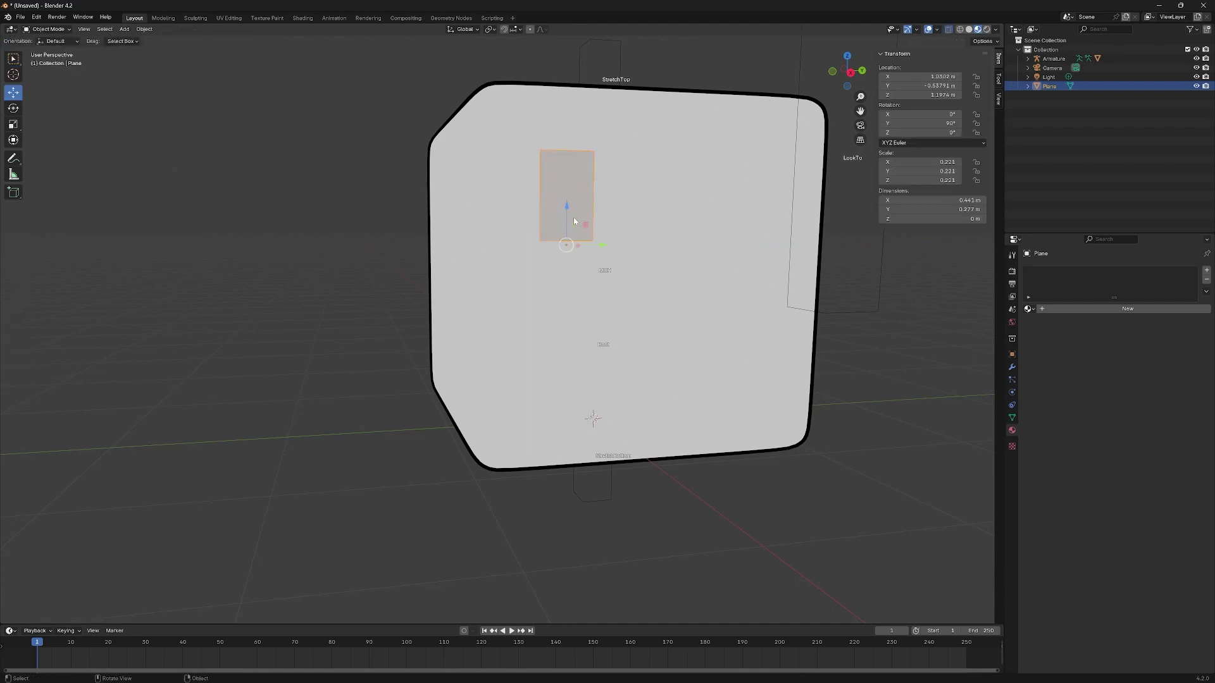
# Step: Round the plane with a level 1 Subdivision Surface modifier and apply the modifier
pyautogui.rightClick(575, 179)
pyautogui.hotkey('ctrl', '1')
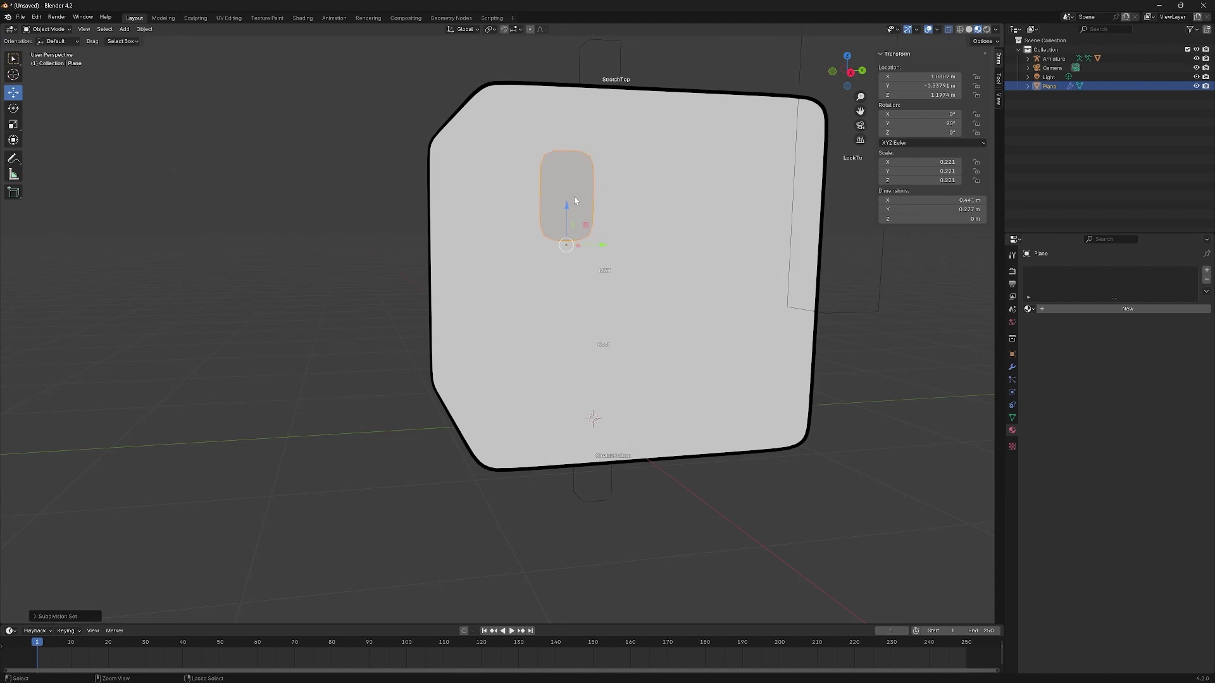
pyautogui.click(1010, 371)
pyautogui.click(1180, 288)
pyautogui.click(1159, 298)
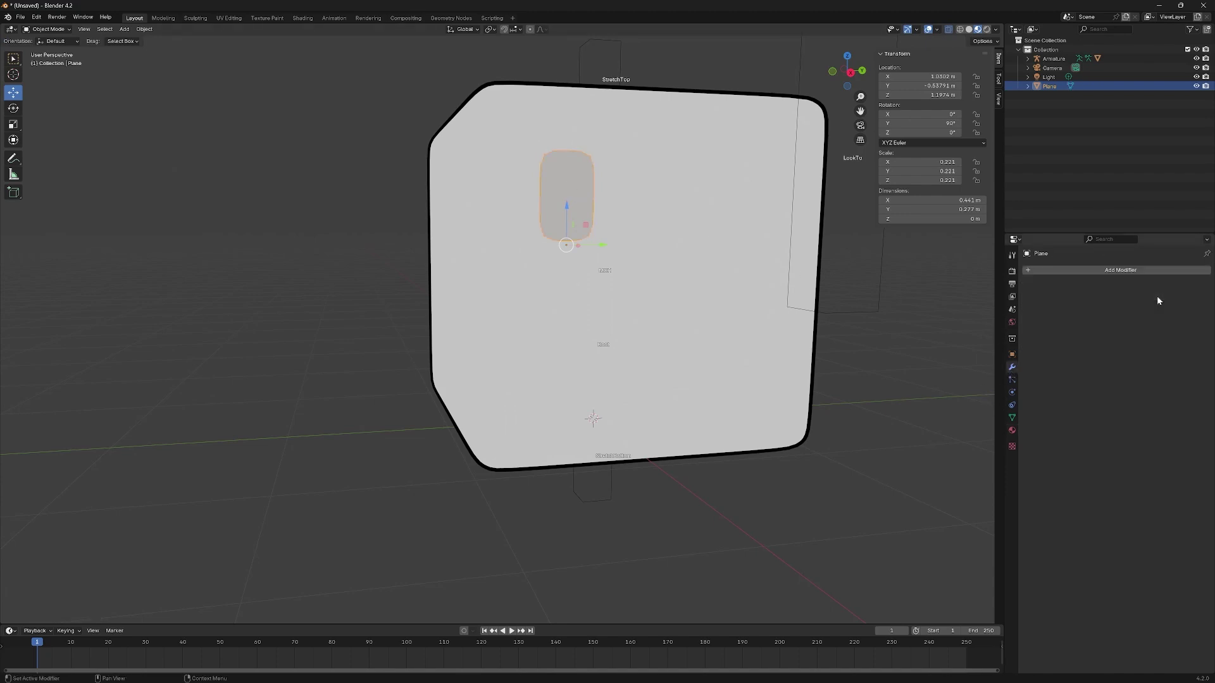
pyautogui.press('Tab')
pyautogui.press('Tab')
# Step: Select the cube to review its modifier stack, and reselect the small rounded plane
pyautogui.moveTo(581, 204); pyautogui.dragTo(624, 135, button='middle')
pyautogui.click(654, 111)
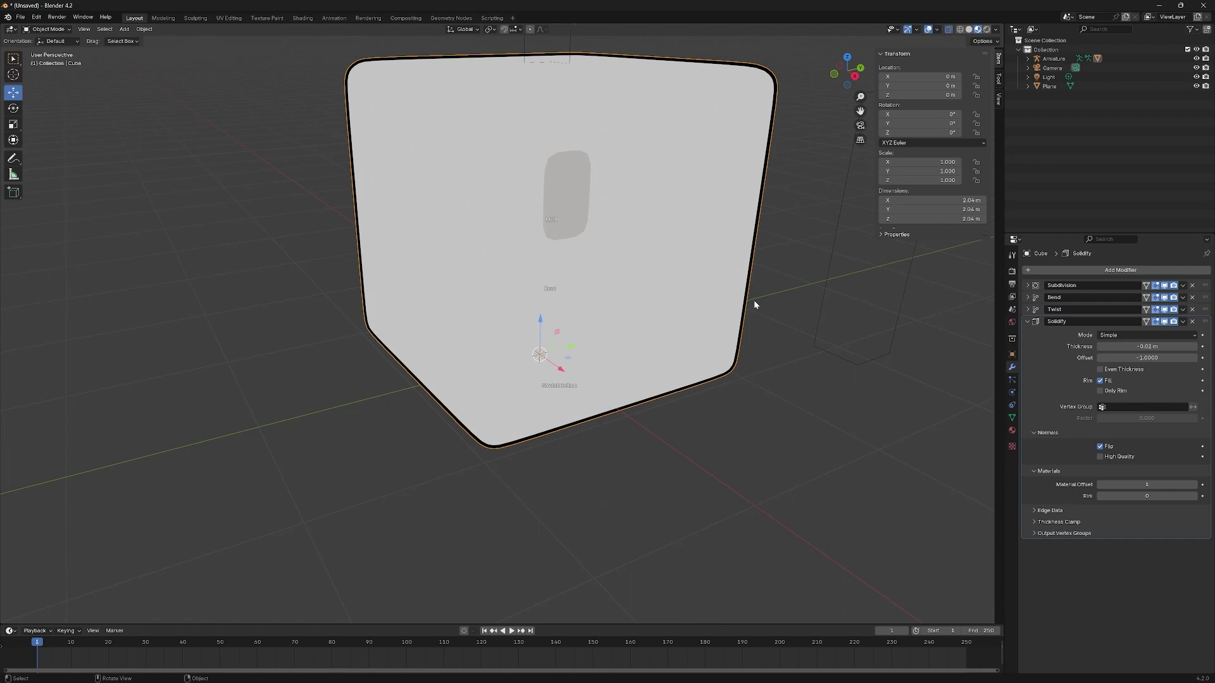
pyautogui.click(577, 226)
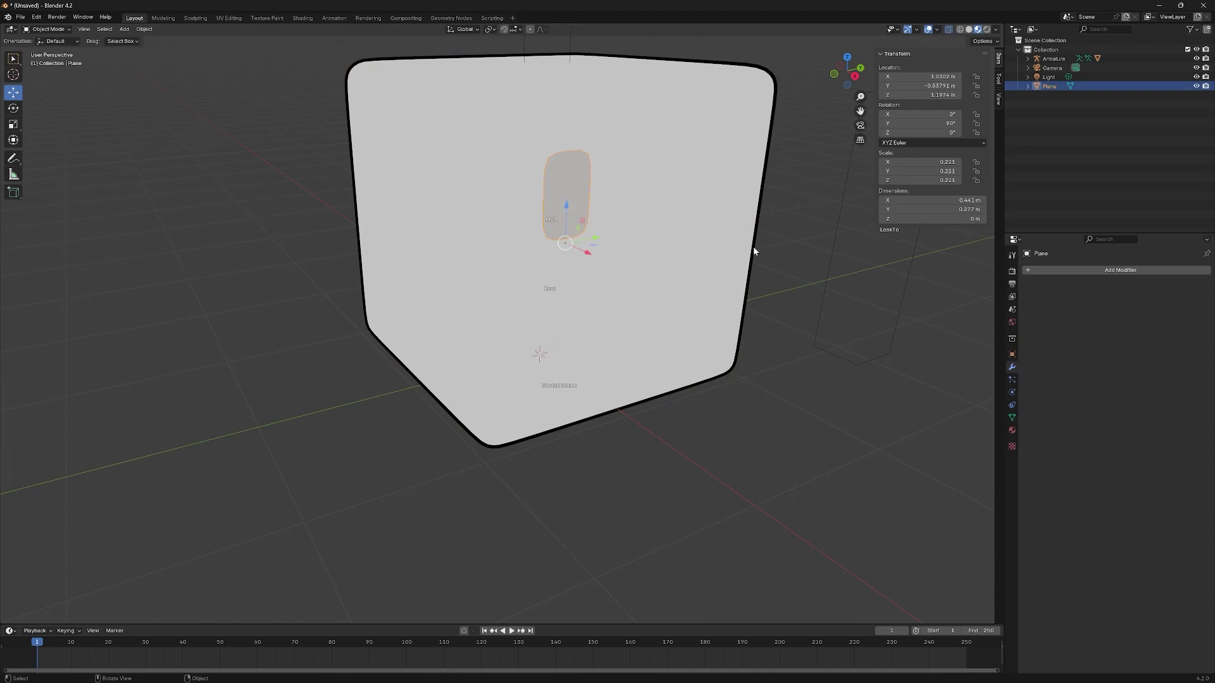
# Step: Examine the armature and the rounded eye plane from several angles and leave the plane selected
pyautogui.click(827, 250)
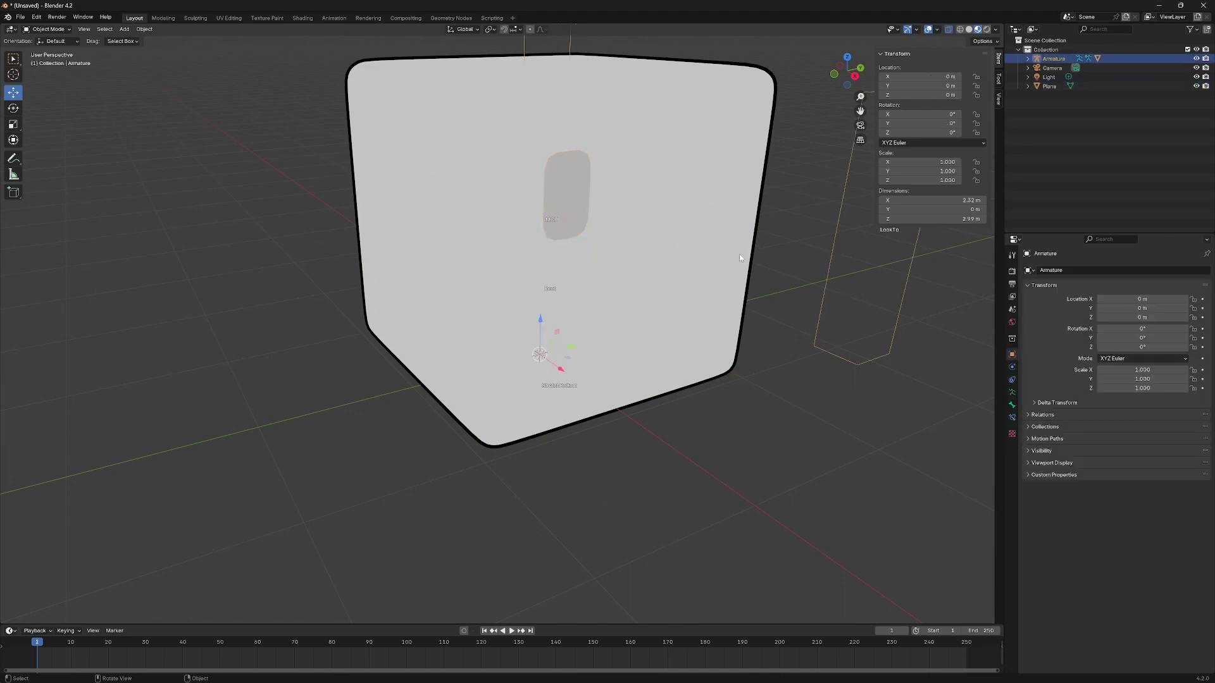
pyautogui.scroll(-2, 739, 257)
pyautogui.moveTo(698, 284); pyautogui.dragTo(723, 271, button='middle')
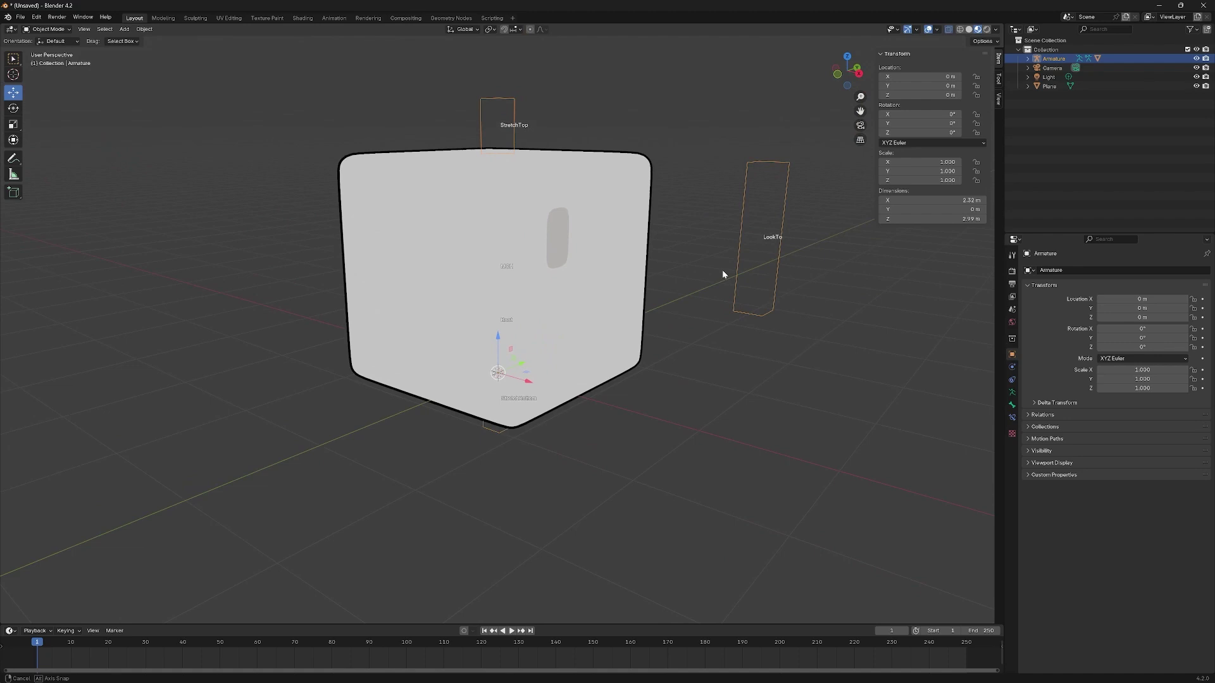
pyautogui.click(565, 236)
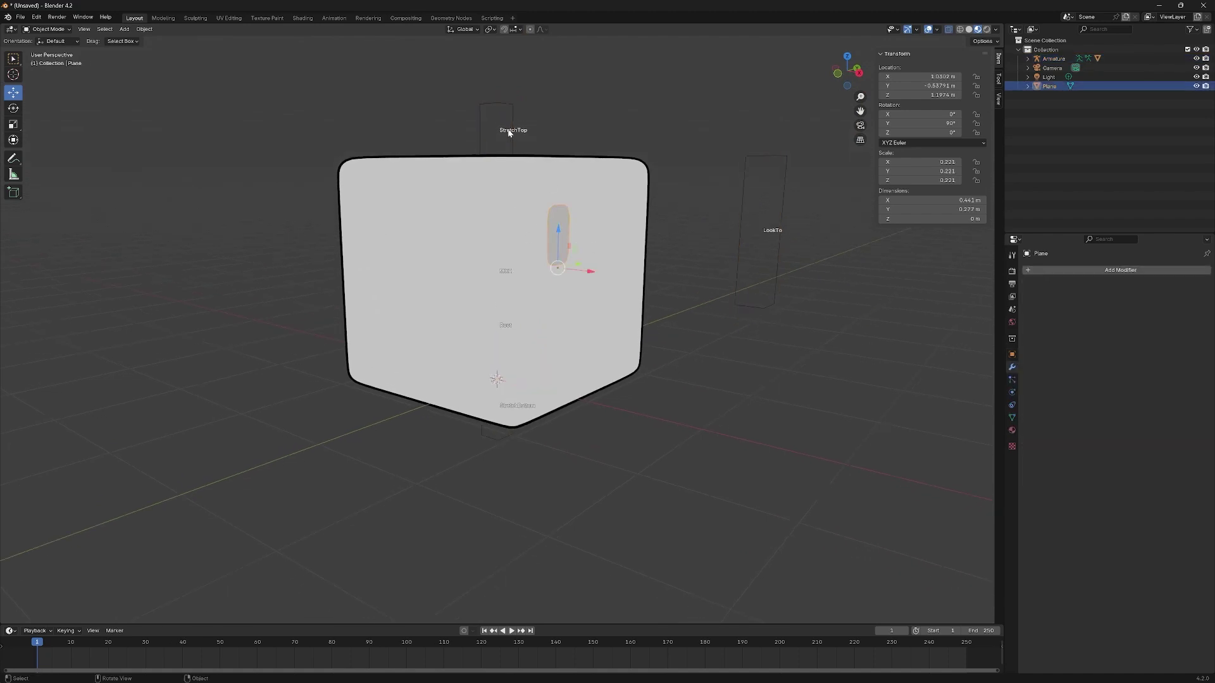
pyautogui.click(777, 252)
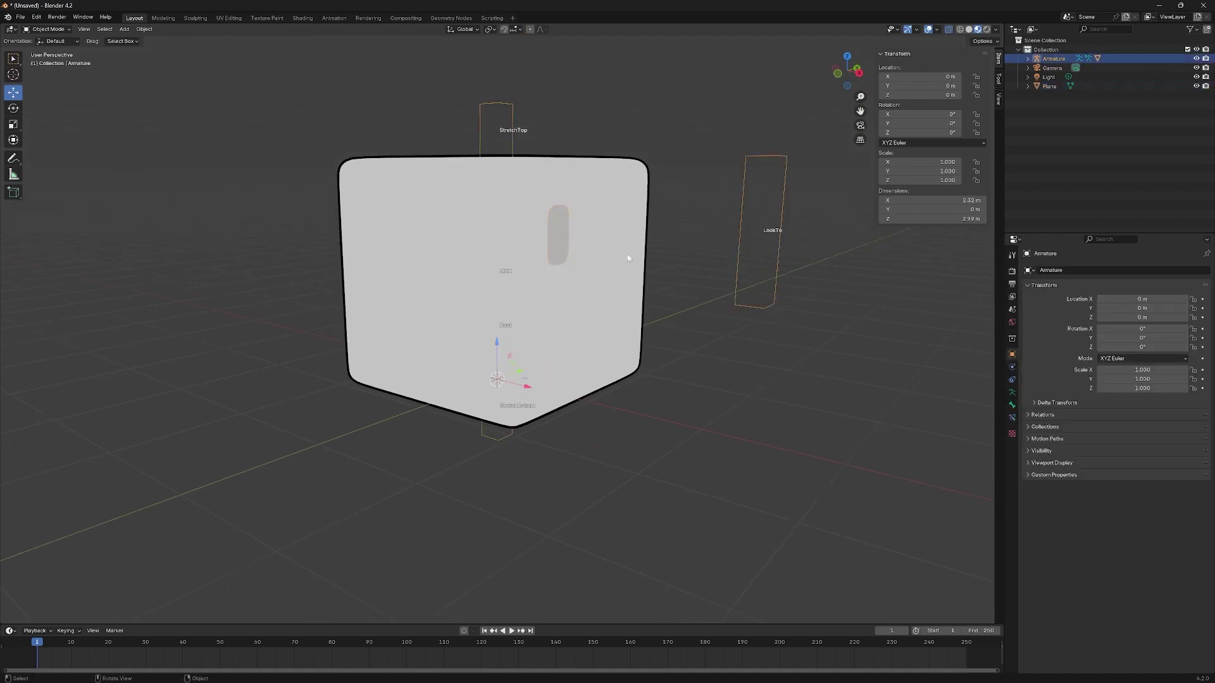
pyautogui.moveTo(796, 237); pyautogui.dragTo(730, 277, button='middle')
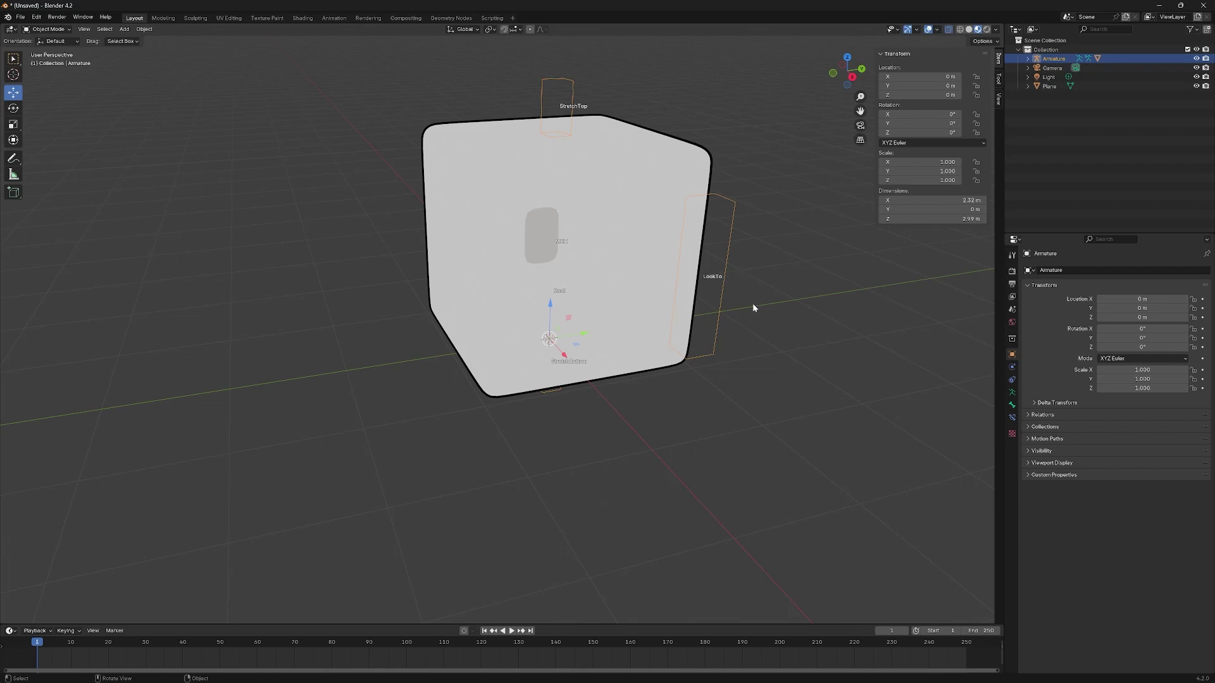
pyautogui.click(521, 236)
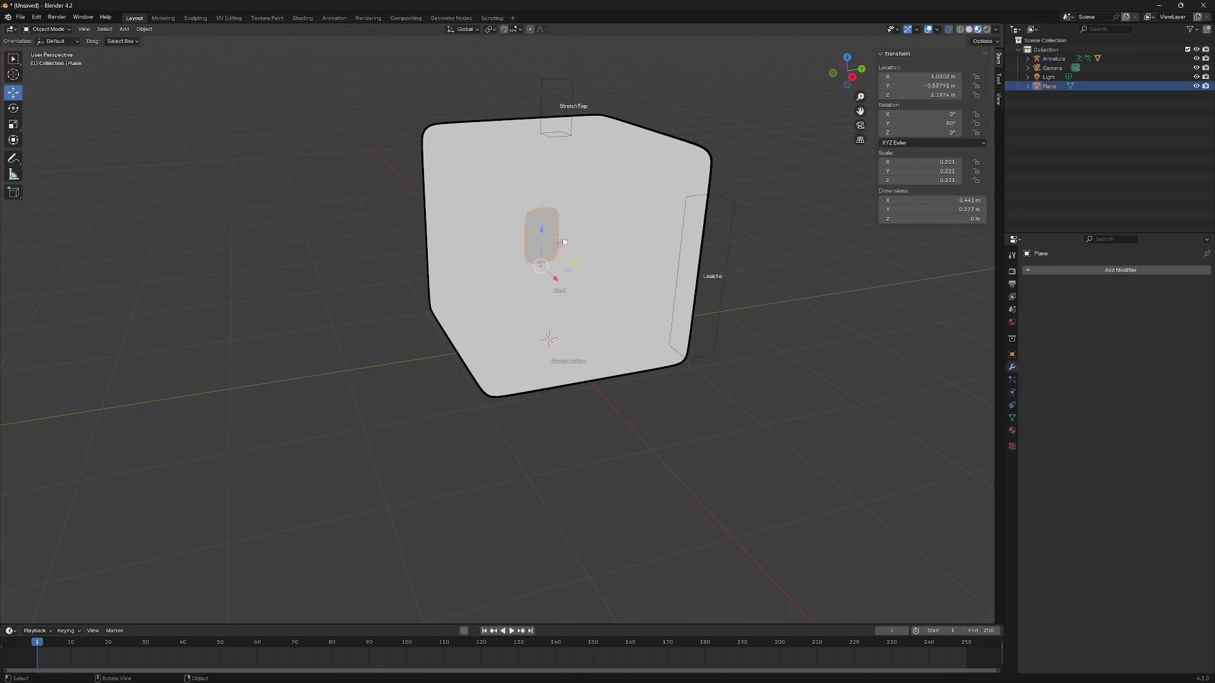
pyautogui.scroll(2, 521, 236)
pyautogui.moveTo(521, 236); pyautogui.dragTo(496, 282, button='middle')
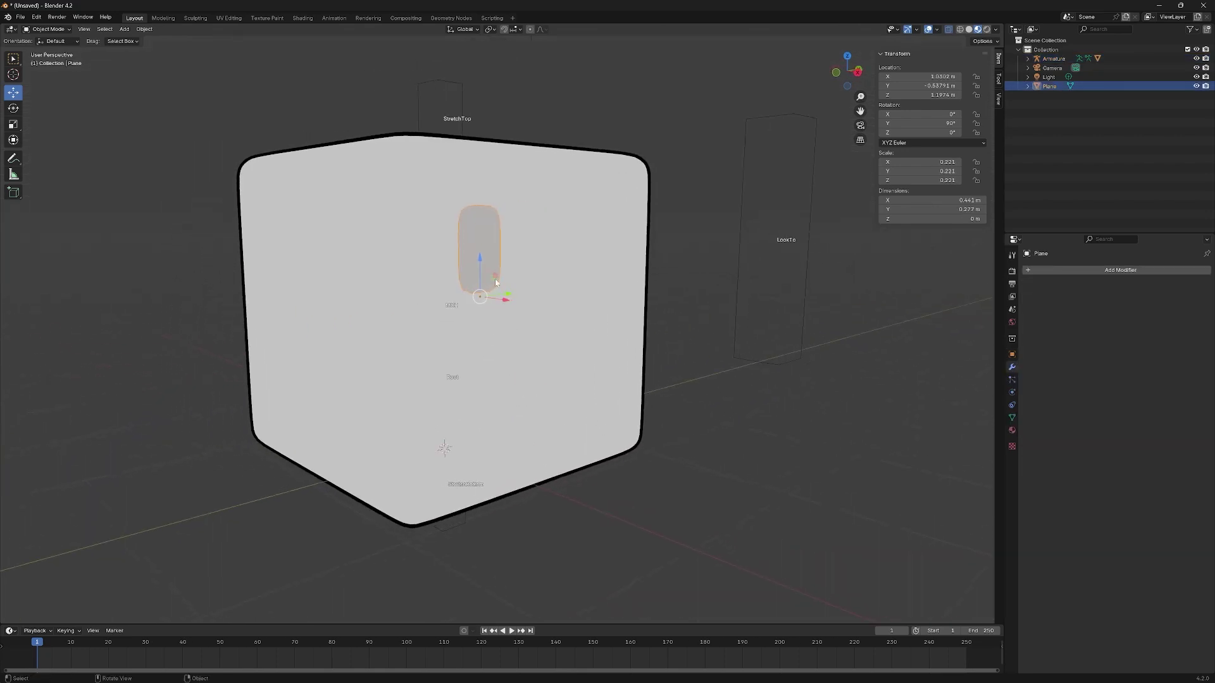
pyautogui.click(1012, 430)
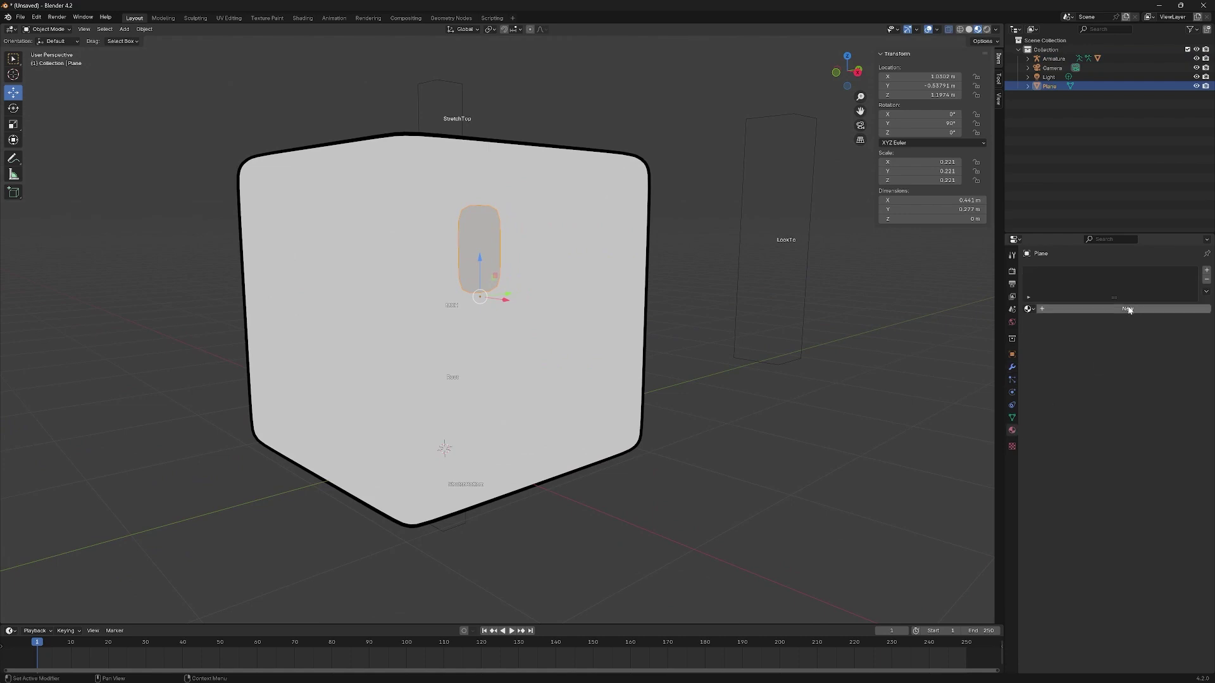
pyautogui.click(1030, 309)
pyautogui.click(1070, 341)
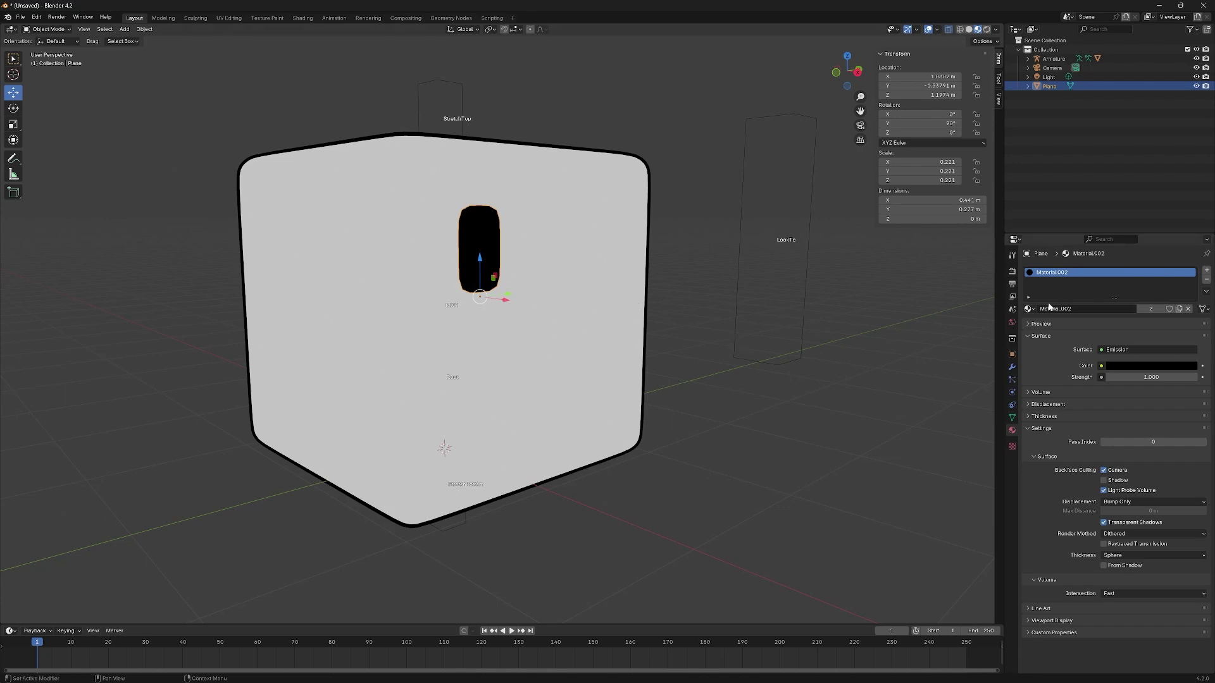
pyautogui.click(1206, 279)
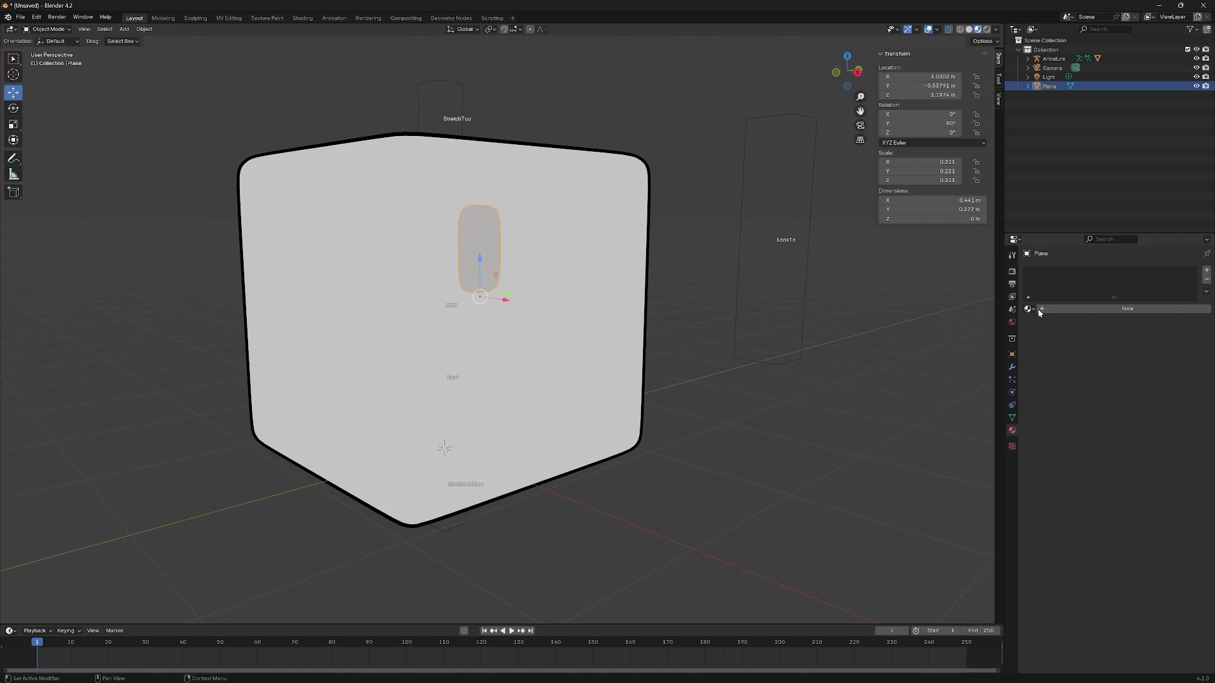
# Step: Give the eye plane a new material with an Emission surface and a black color
pyautogui.click(1075, 308)
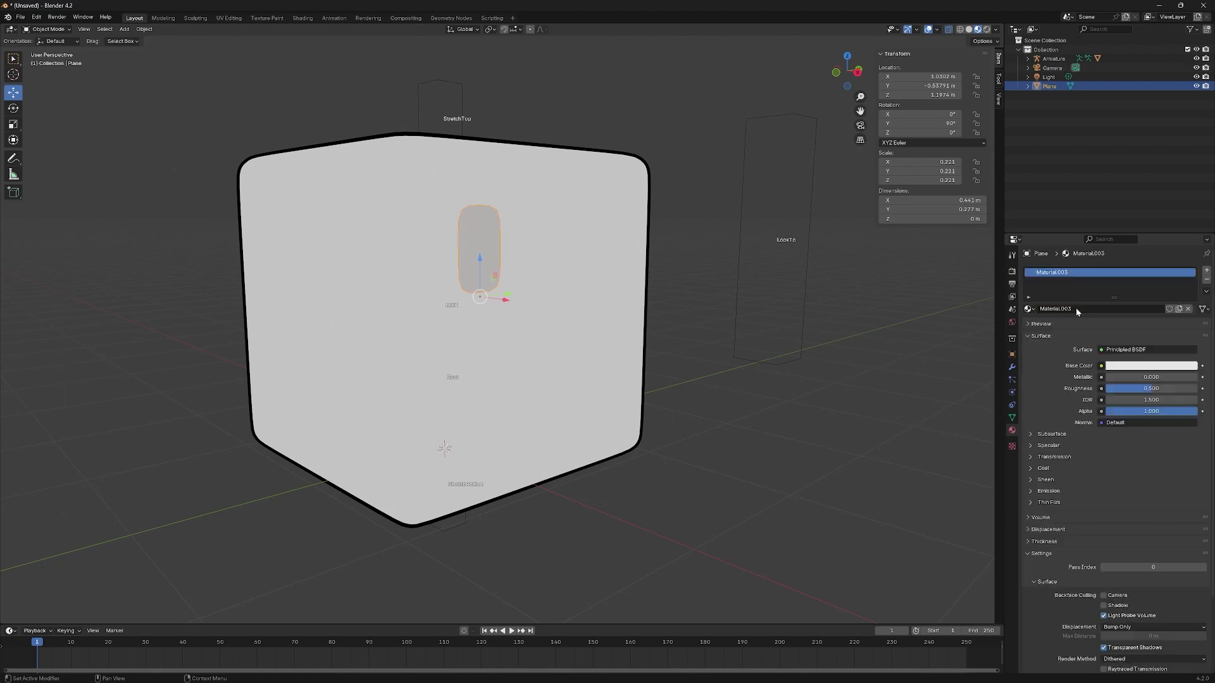
pyautogui.click(1139, 350)
pyautogui.click(1087, 401)
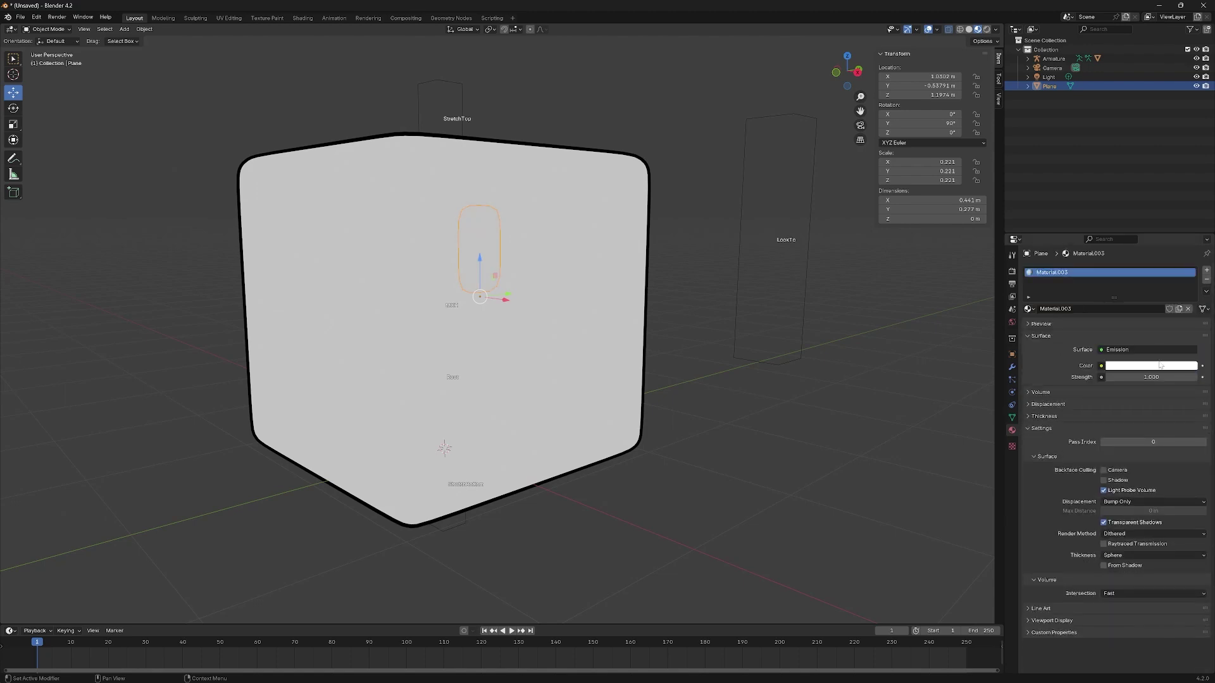
pyautogui.click(1146, 366)
pyautogui.moveTo(1190, 281); pyautogui.dragTo(1190, 303)
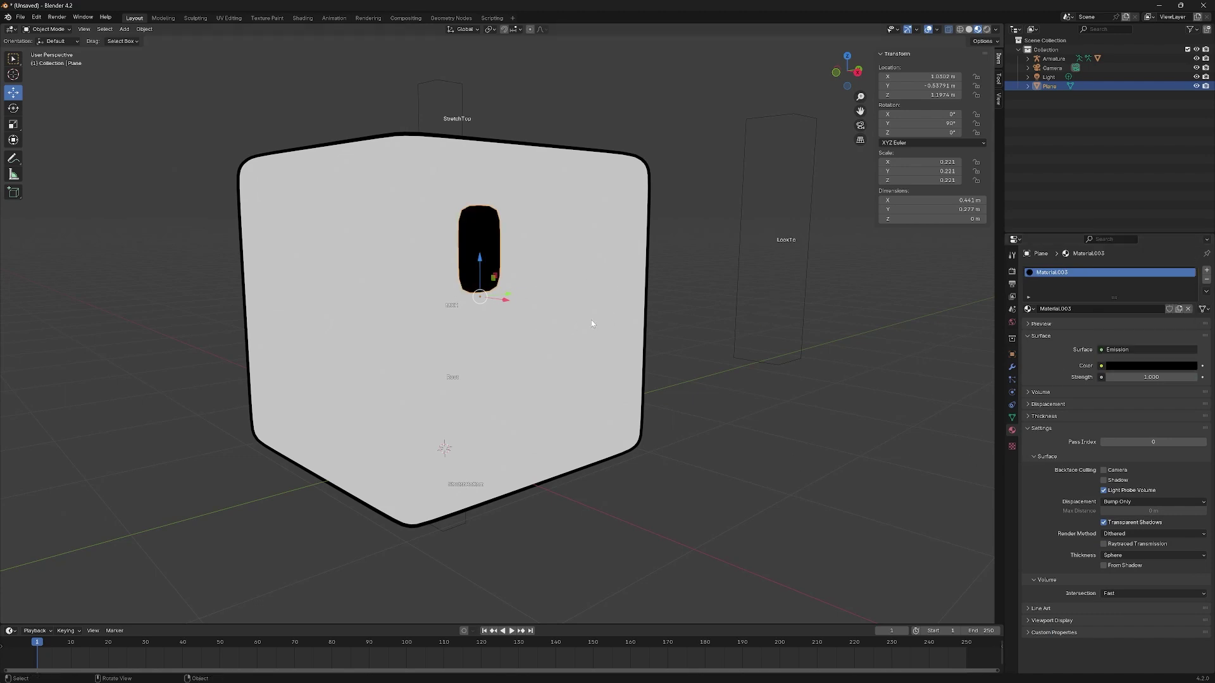
# Step: Move the eye plane along X to about 1.0025 m, closer to the cube's face
pyautogui.moveTo(591, 323)
pyautogui.mouseDown(button='middle')
pyautogui.moveTo(707, 328)
pyautogui.moveTo(587, 314)
pyautogui.mouseUp(button='middle')
pyautogui.moveTo(519, 296); pyautogui.dragTo(514, 297)
pyautogui.moveTo(514, 297); pyautogui.dragTo(1015, 399, button='middle')
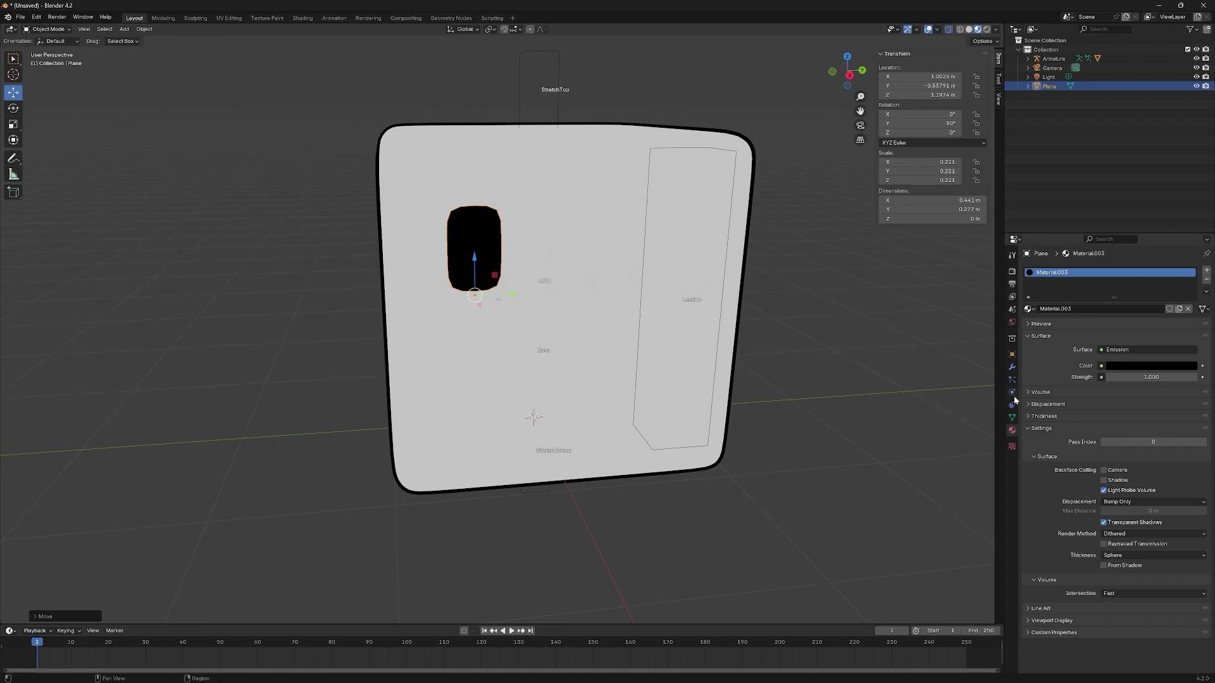
# Step: Add a Mirror modifier to the eye plane
pyautogui.click(1012, 367)
pyautogui.click(1136, 272)
pyautogui.press('space')
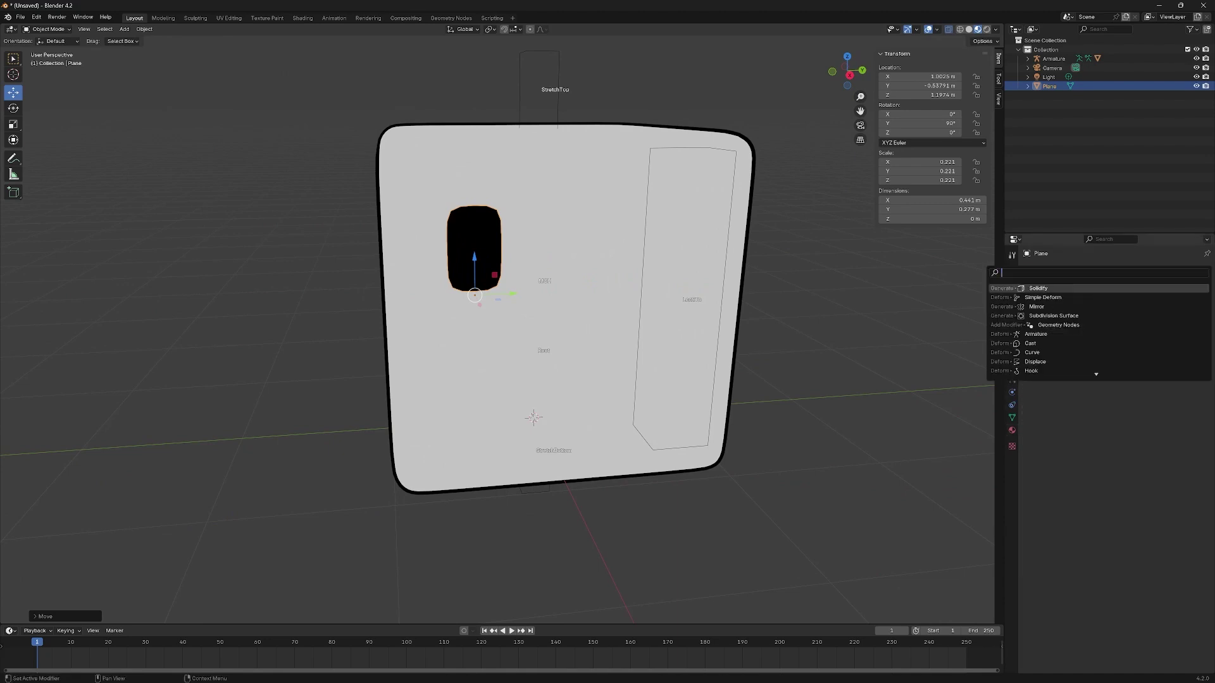
pyautogui.press('Down')
pyautogui.press('Down')
pyautogui.press('Return')
# Step: Mirror the eye about the Cube object on the Y axis only, and apply the modifier
pyautogui.click(1192, 332)
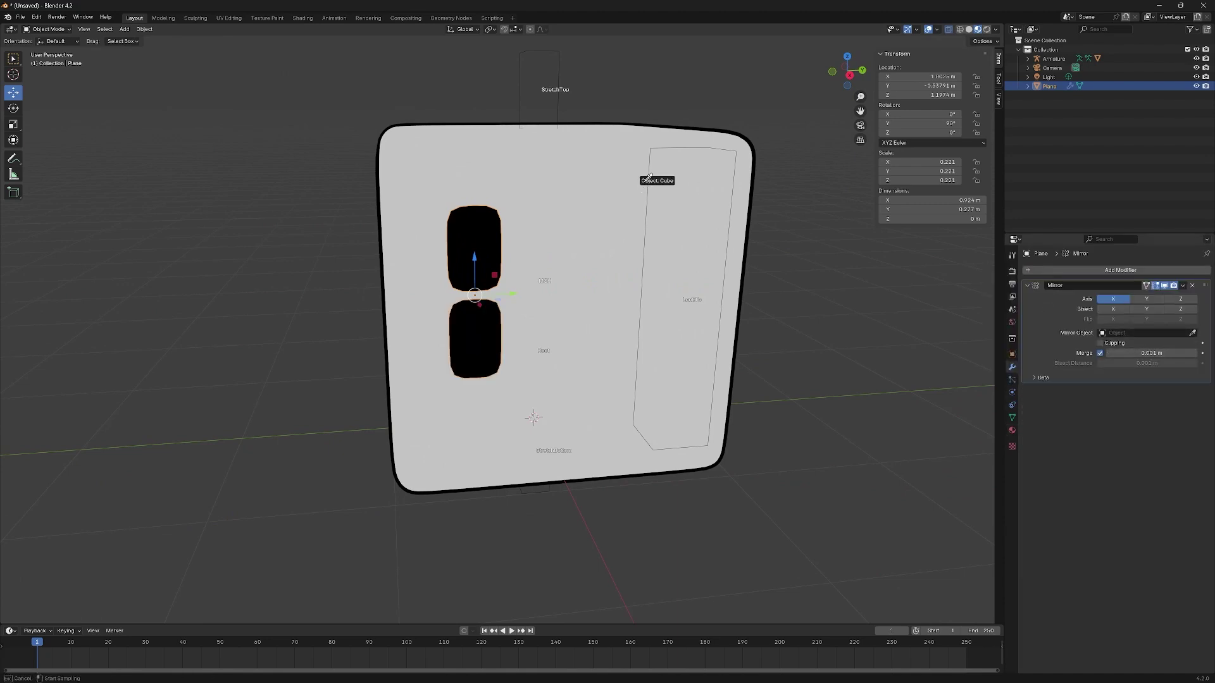
pyautogui.click(649, 177)
pyautogui.click(1144, 301)
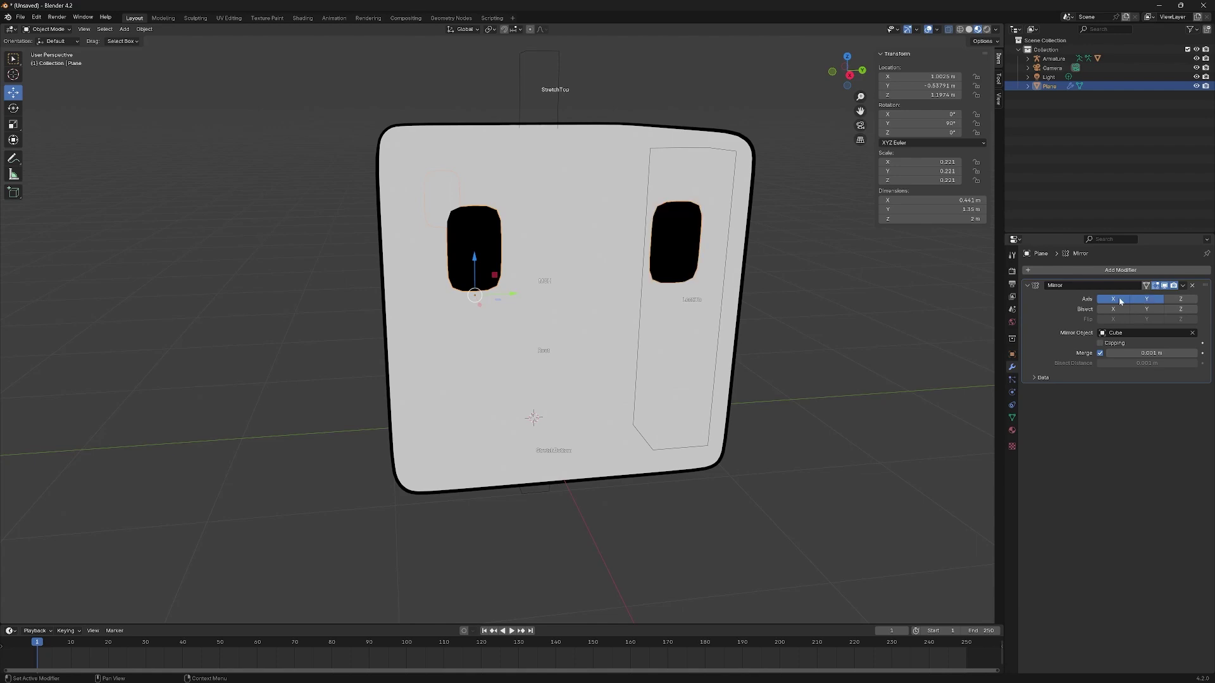
pyautogui.click(1113, 298)
pyautogui.click(1183, 286)
pyautogui.click(1152, 295)
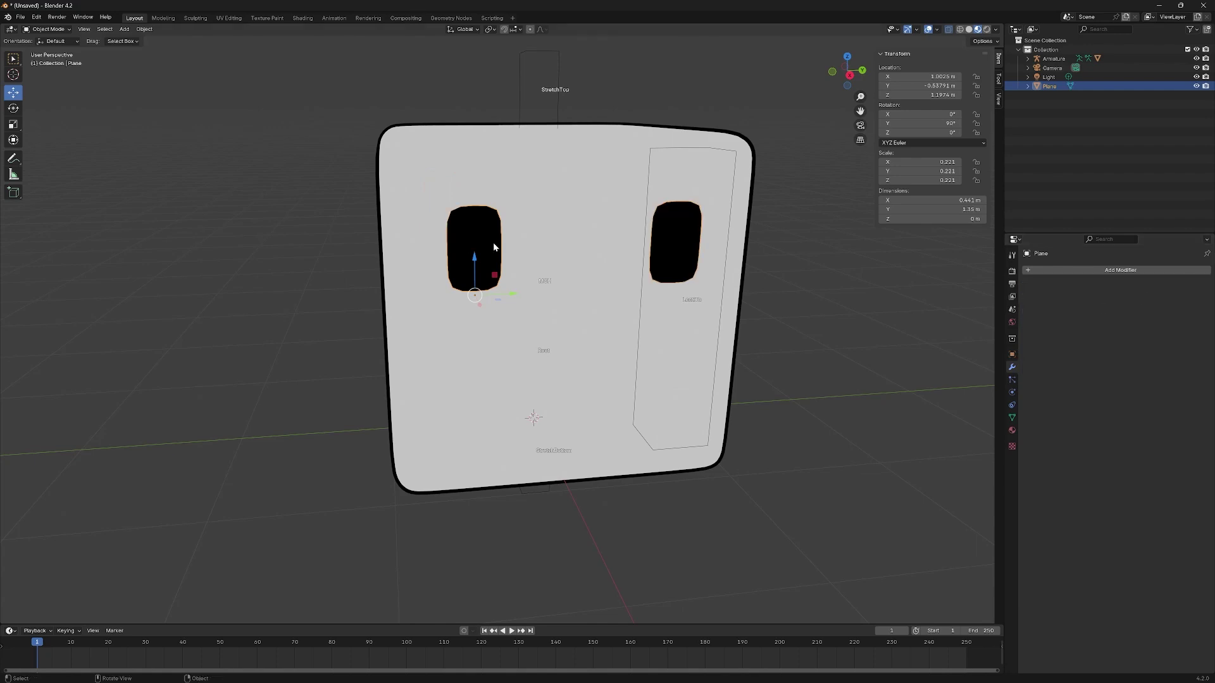
# Step: Apply the scale and rotation of the mirrored eye plane
pyautogui.moveTo(506, 218); pyautogui.dragTo(486, 274, button='middle')
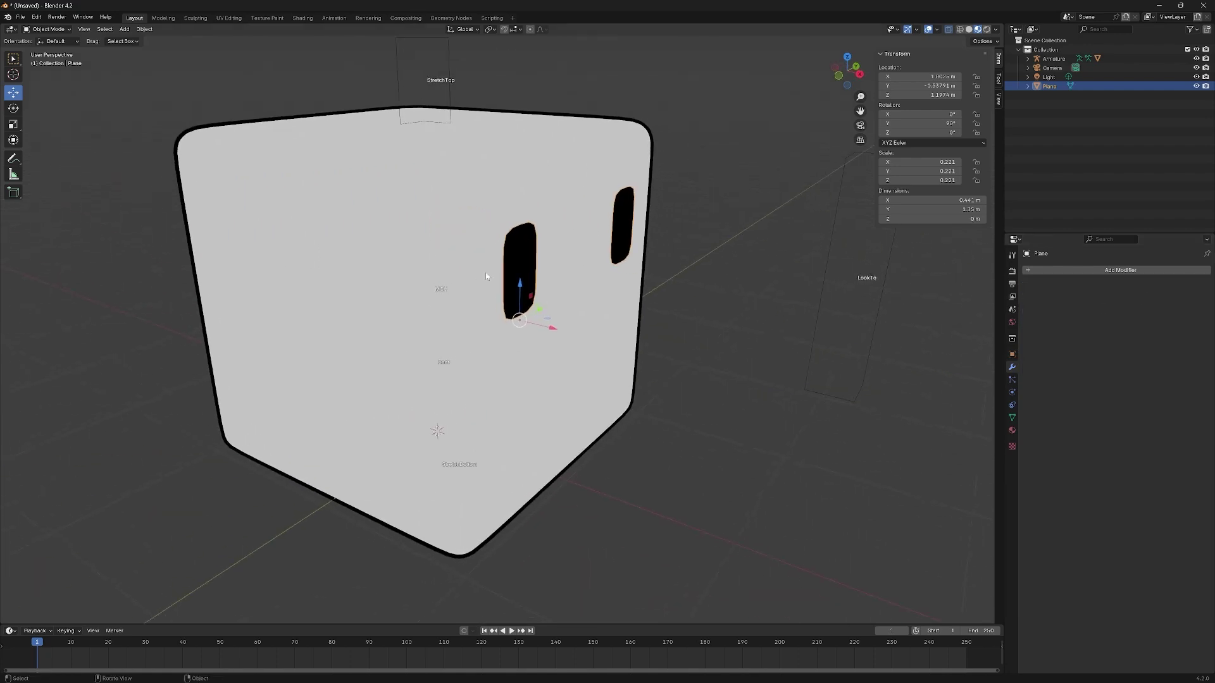
pyautogui.click(518, 201)
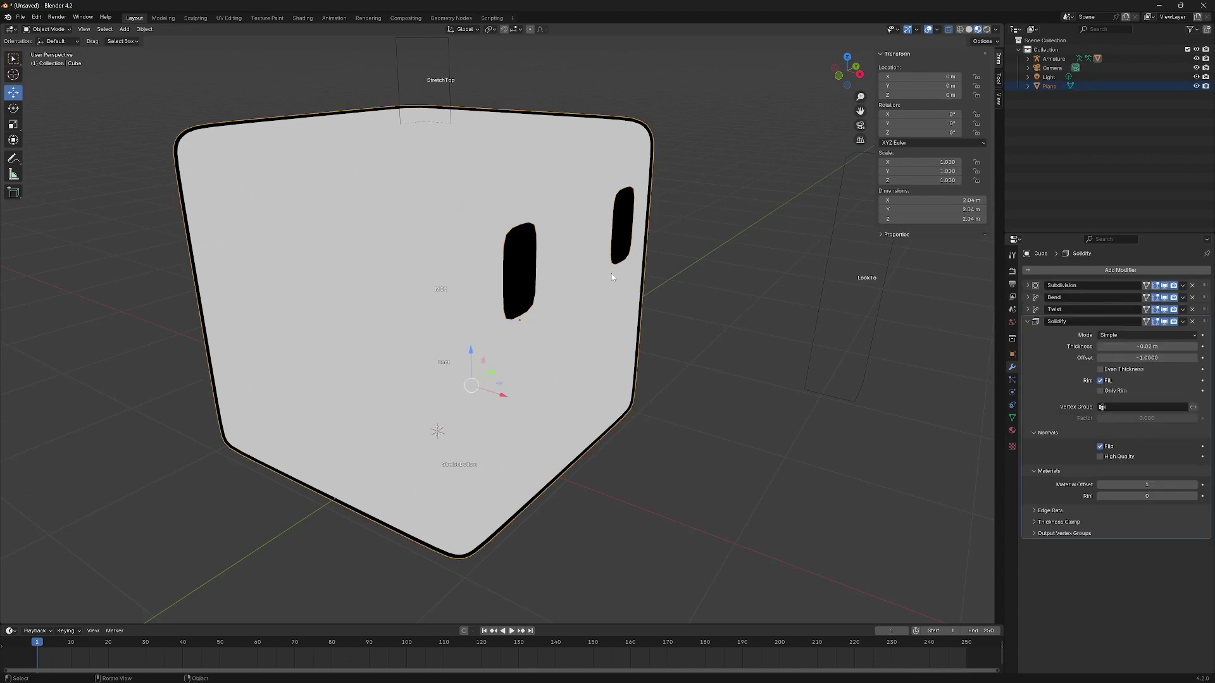
pyautogui.keyDown('ctrl'); pyautogui.click(512, 271); pyautogui.keyUp('ctrl')
pyautogui.click(522, 264)
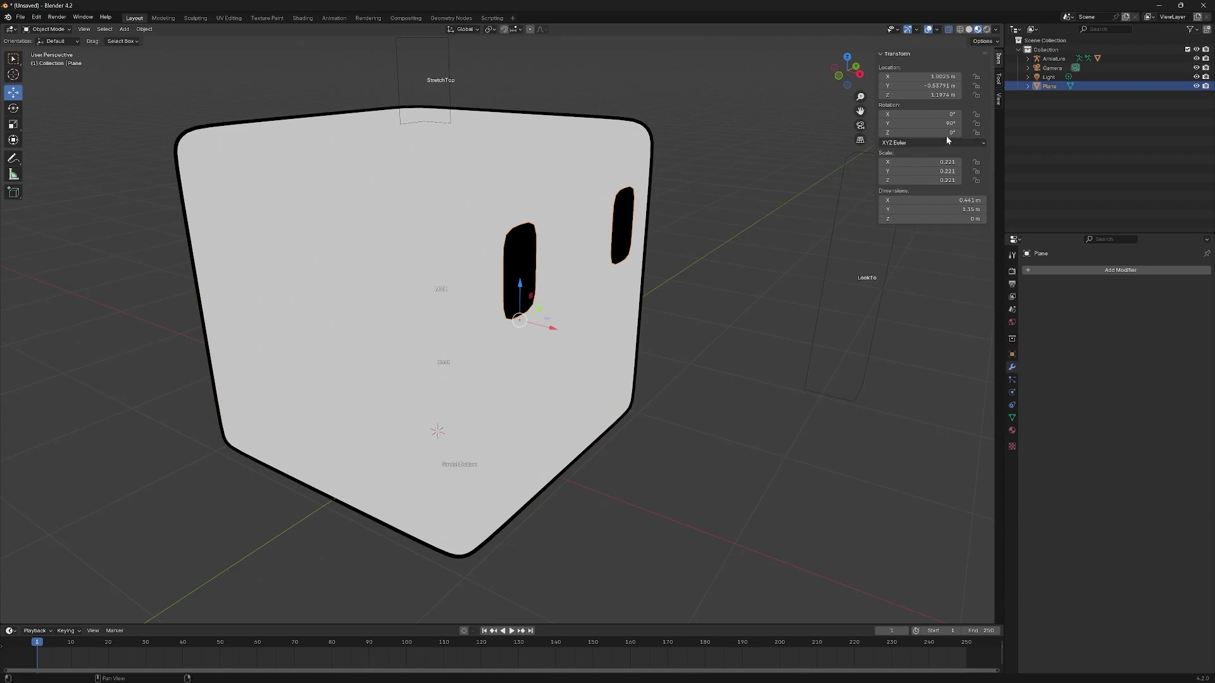
pyautogui.hotkey('ctrl', 'a')
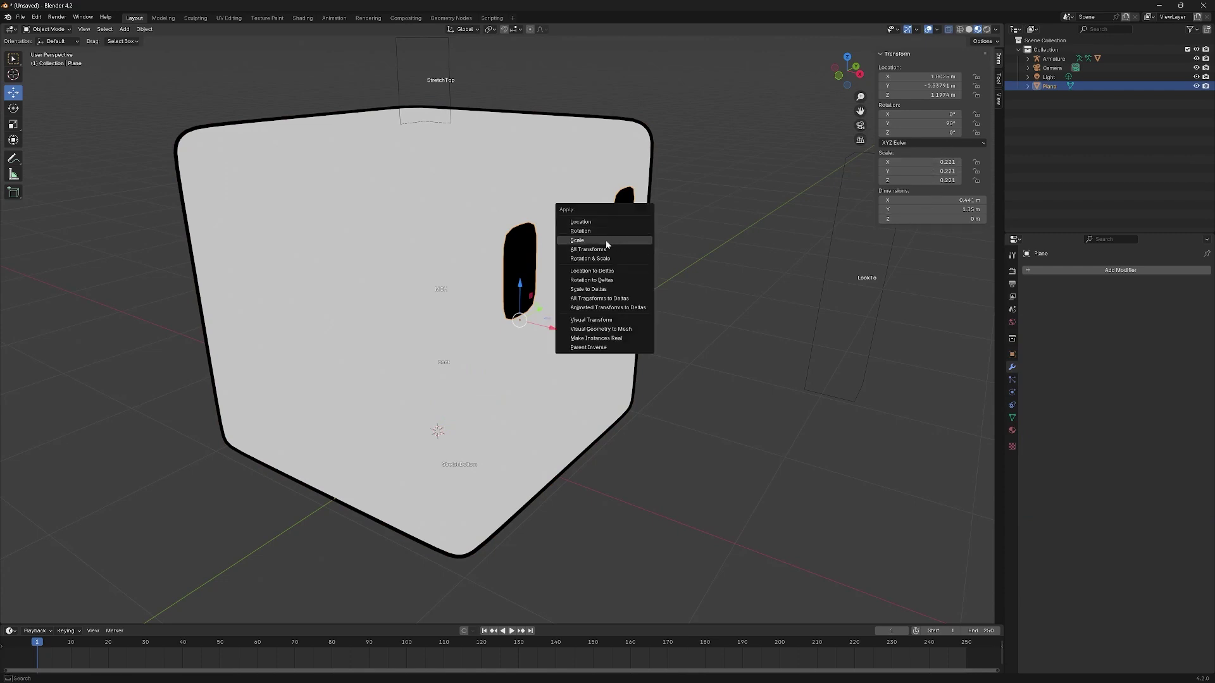
pyautogui.click(604, 240)
pyautogui.hotkey('ctrl', 'a')
pyautogui.click(611, 235)
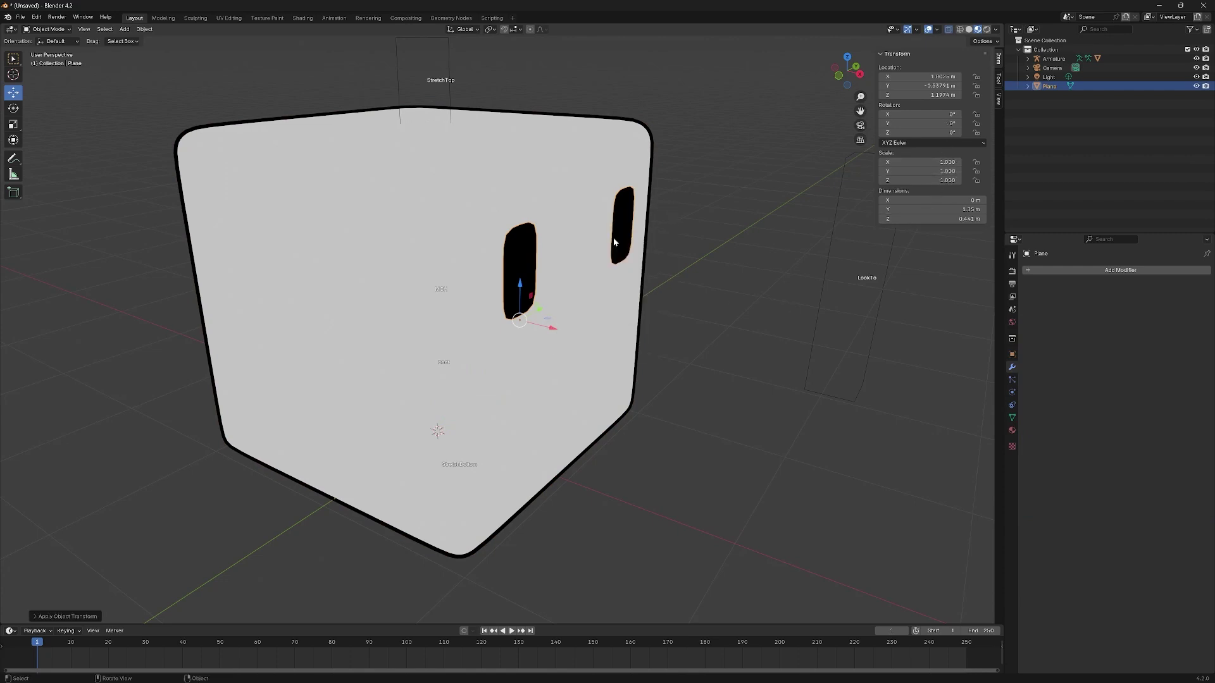
# Step: Join the eye mesh into the cube object
pyautogui.hotkey('ctrl', 'a')
pyautogui.click(577, 188)
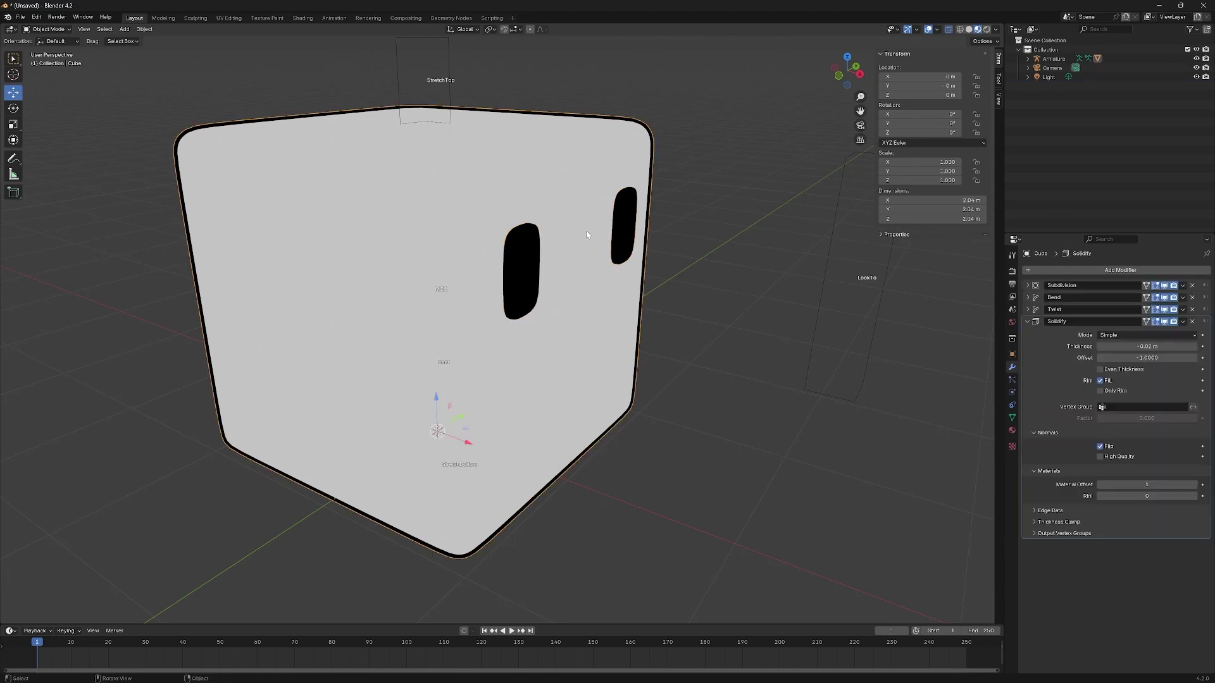
pyautogui.moveTo(656, 260); pyautogui.dragTo(568, 226, button='middle')
pyautogui.scroll(3, 568, 225)
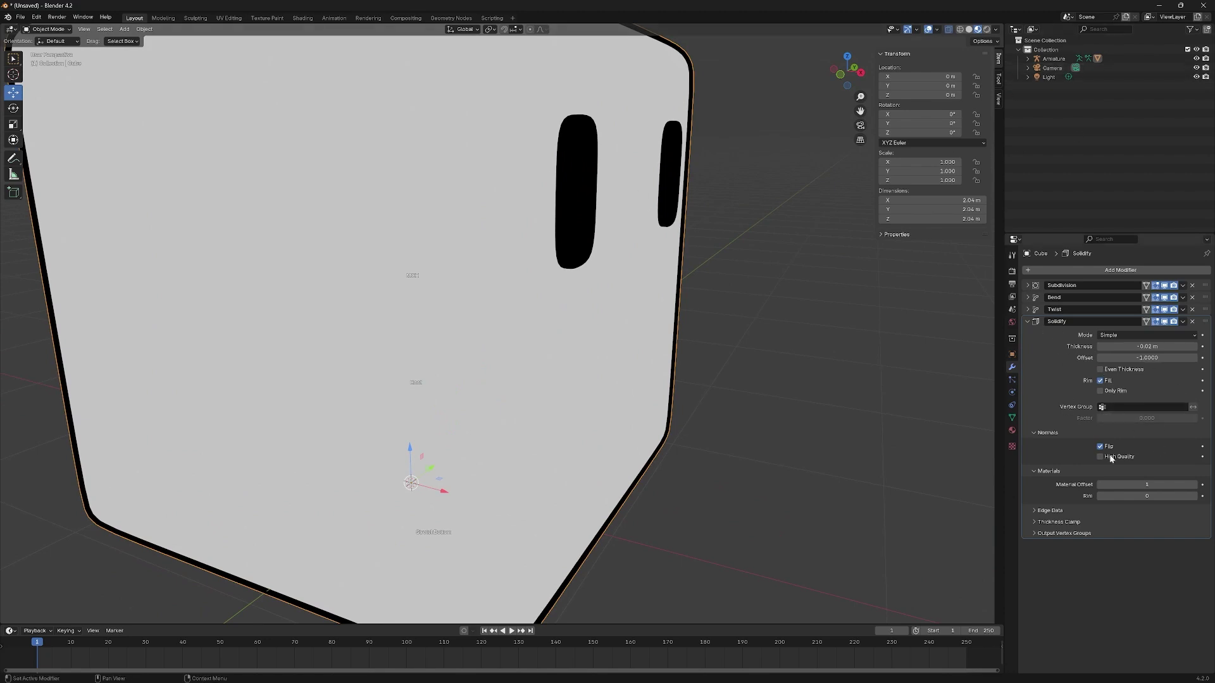
# Step: Add a vertex group named Solidify to the cube's mesh
pyautogui.click(1011, 419)
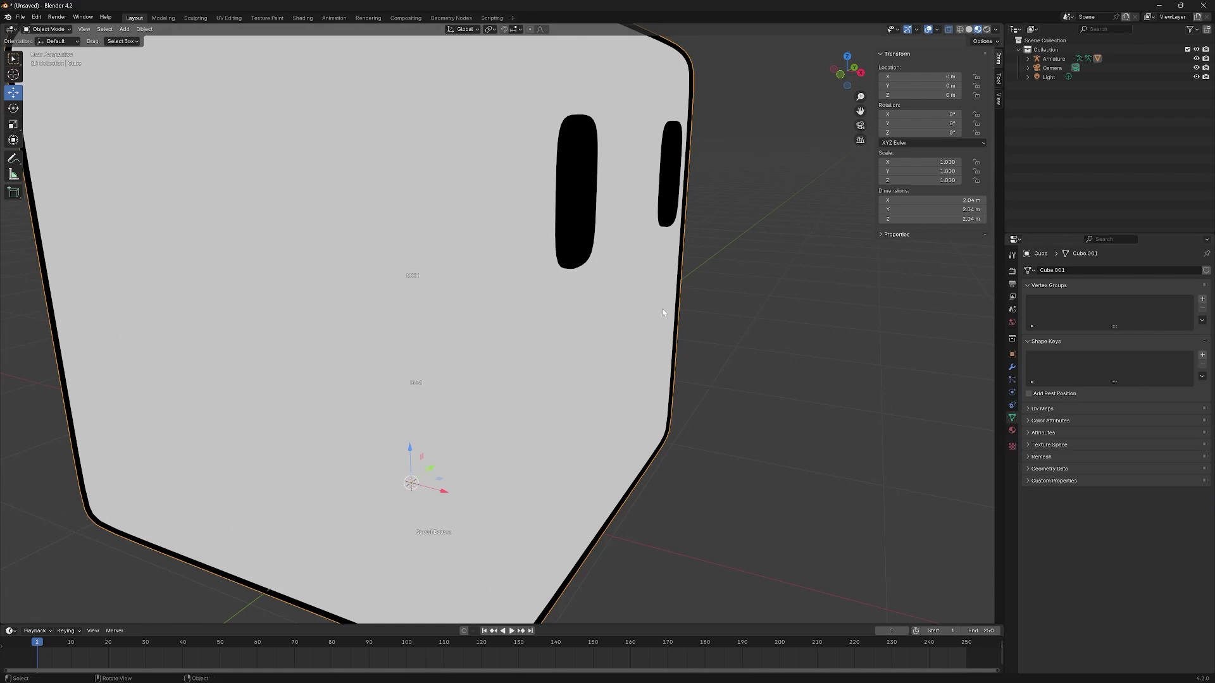
pyautogui.click(1202, 299)
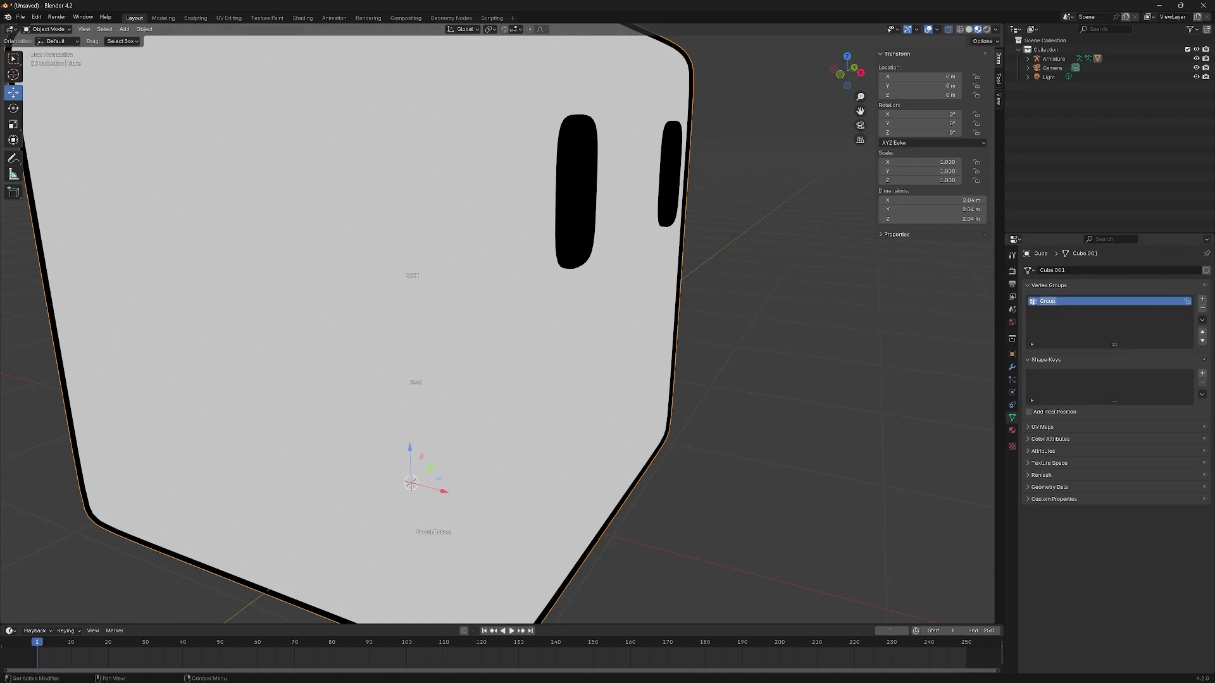
pyautogui.doubleClick(1058, 301)
pyautogui.write('Solidify')
# Step: Assign all linked faces of the cube body, without the eyes, to the Solidify vertex group and return to Object Mode
pyautogui.press('Tab')
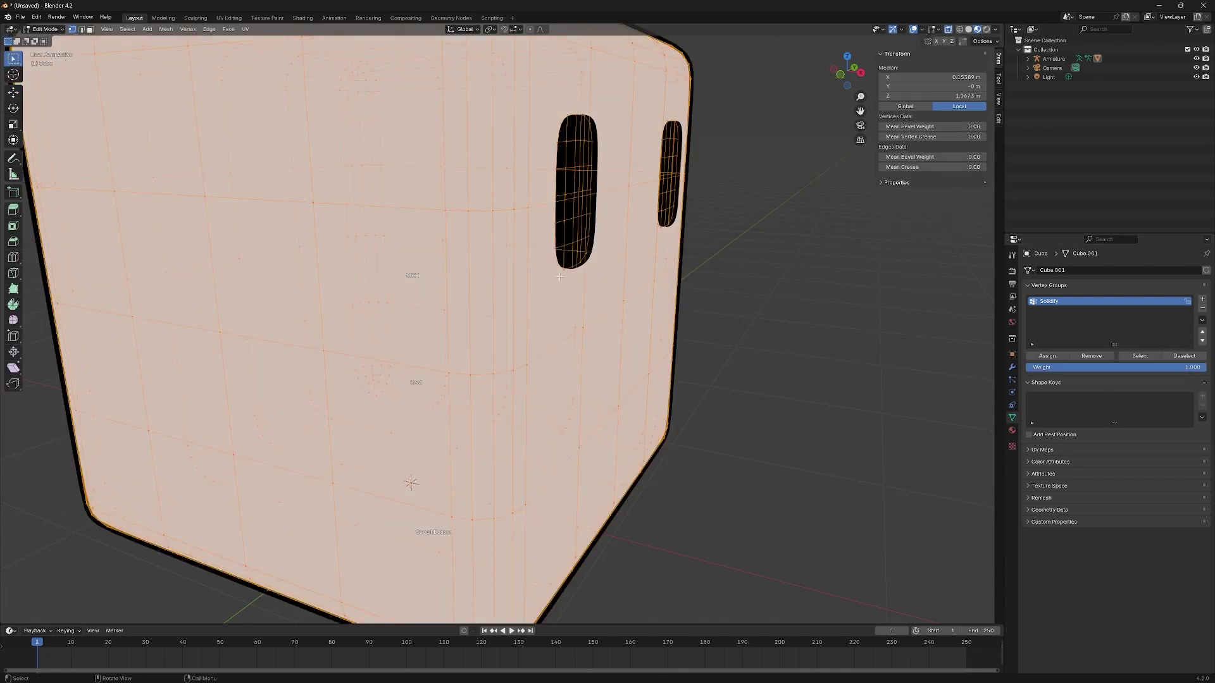
pyautogui.scroll(-4, 785, 282)
pyautogui.hotkey('alt', 'a')
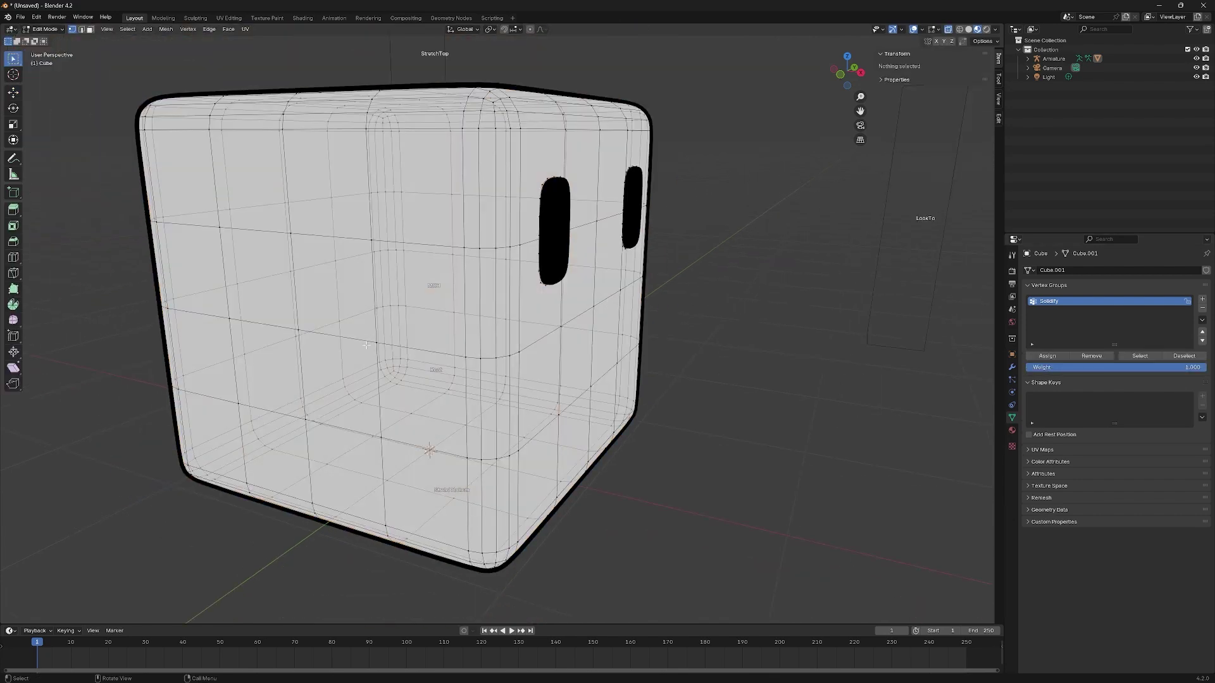
pyautogui.press('3')
pyautogui.click(366, 345)
pyautogui.click(334, 288)
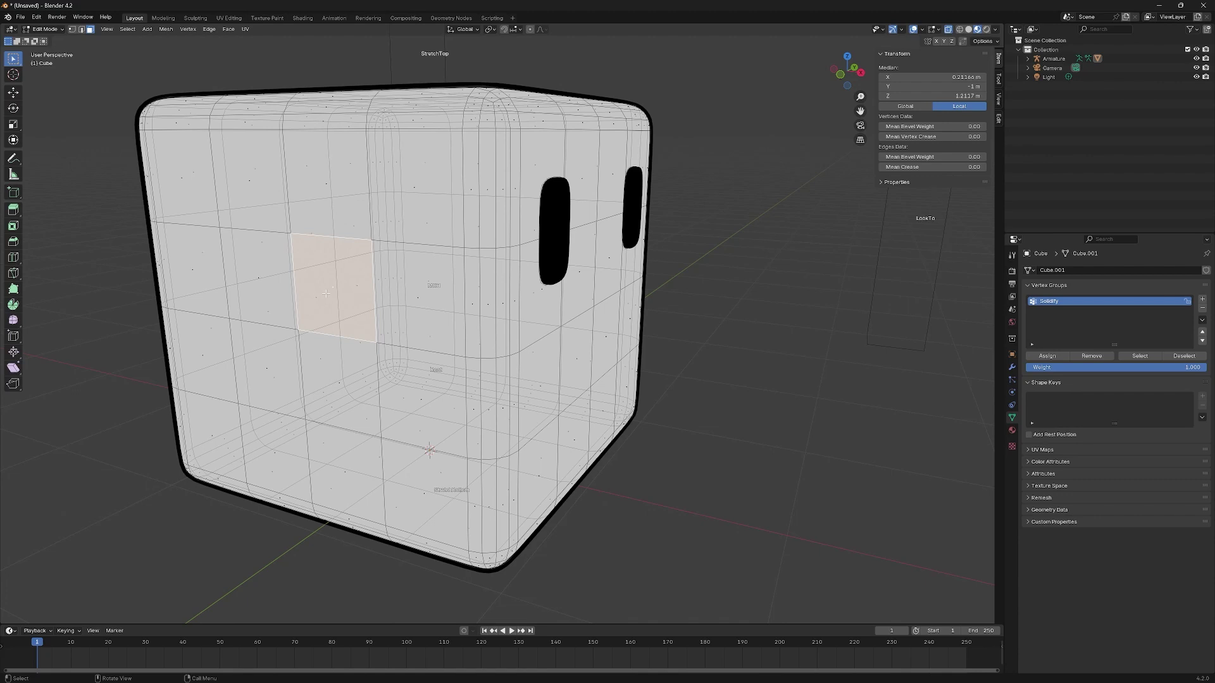
pyautogui.hotkey('ctrl', 'l')
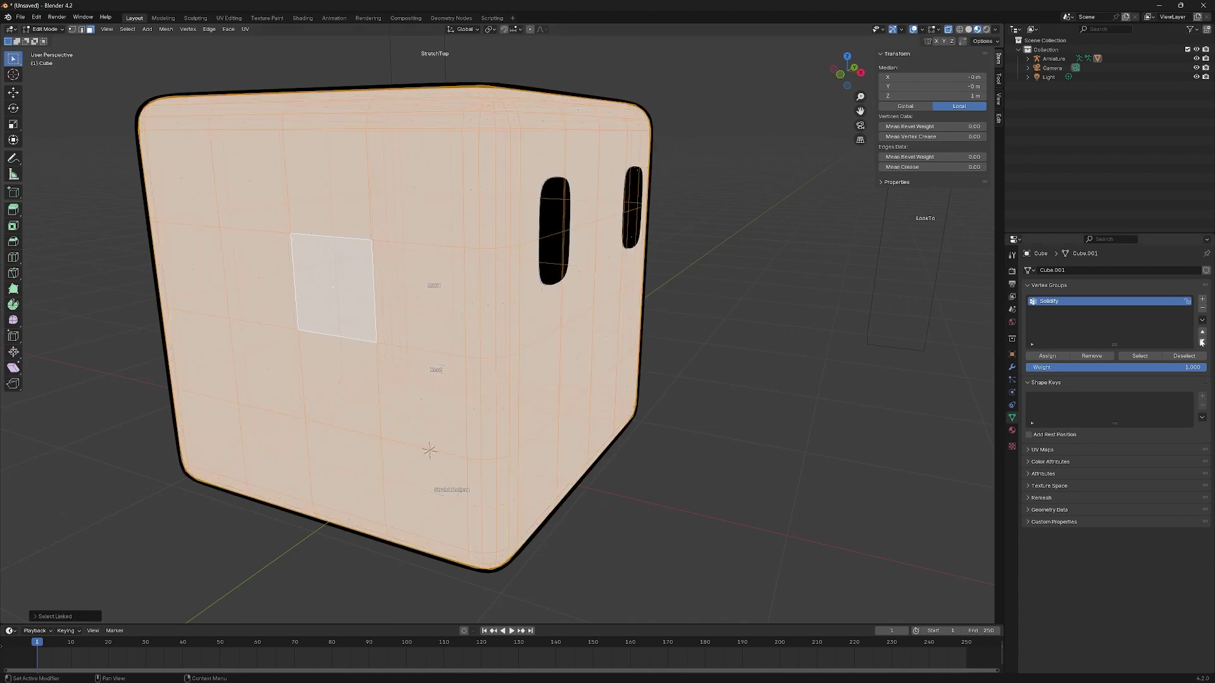
pyautogui.click(1048, 356)
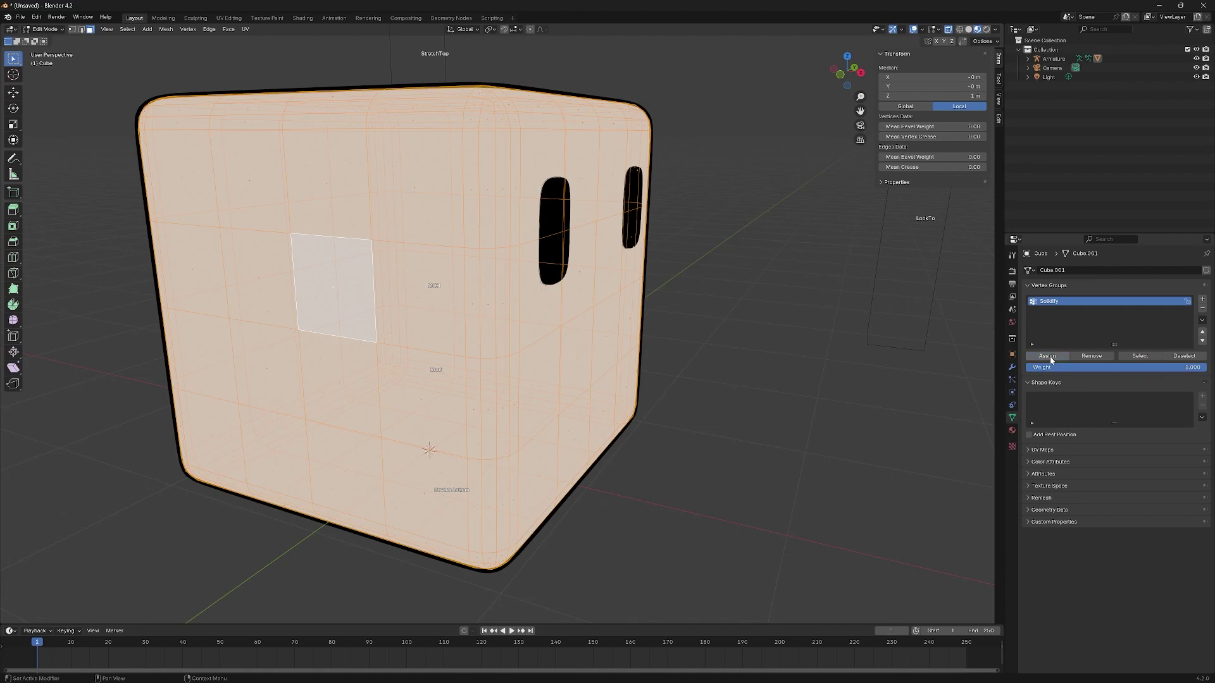
pyautogui.press('Tab')
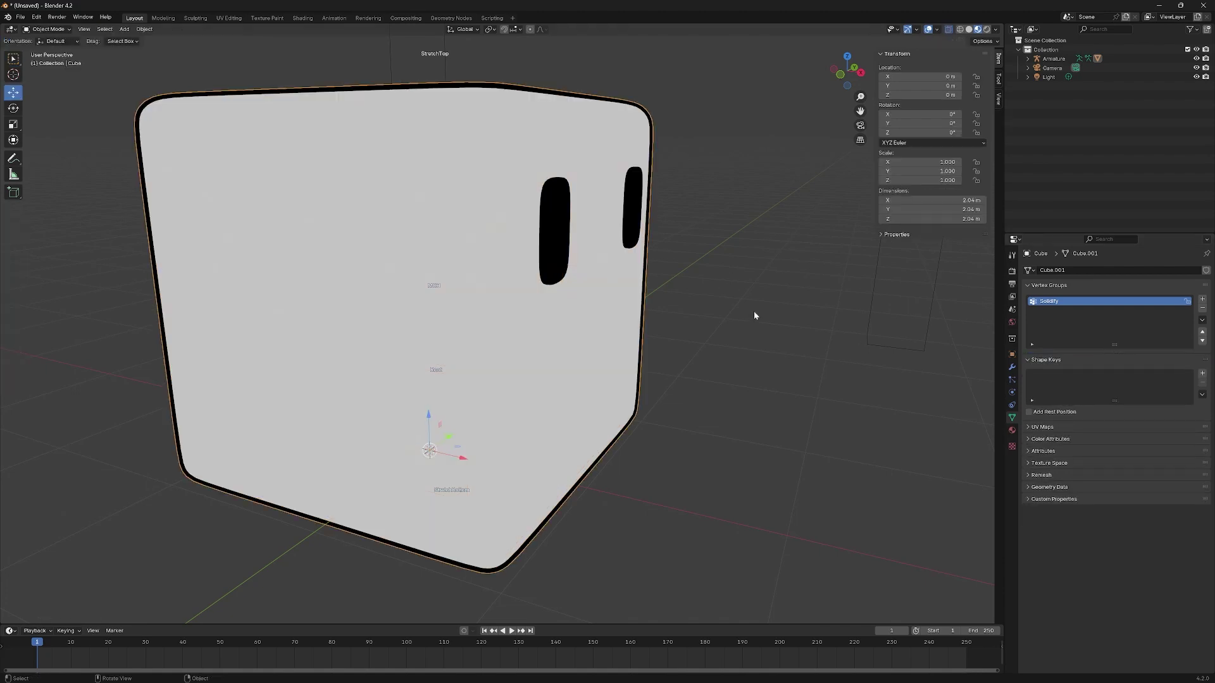
# Step: Limit the cube's Solidify modifier to the Solidify vertex group
pyautogui.click(1012, 368)
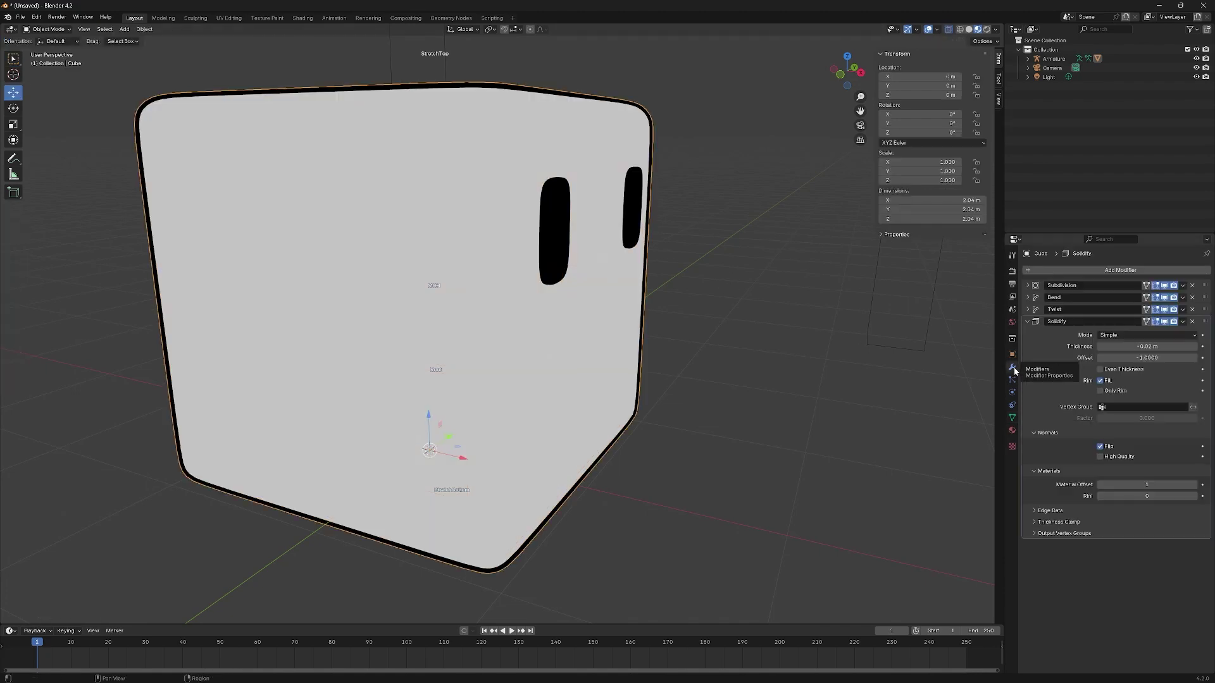
pyautogui.click(1136, 408)
pyautogui.click(1122, 418)
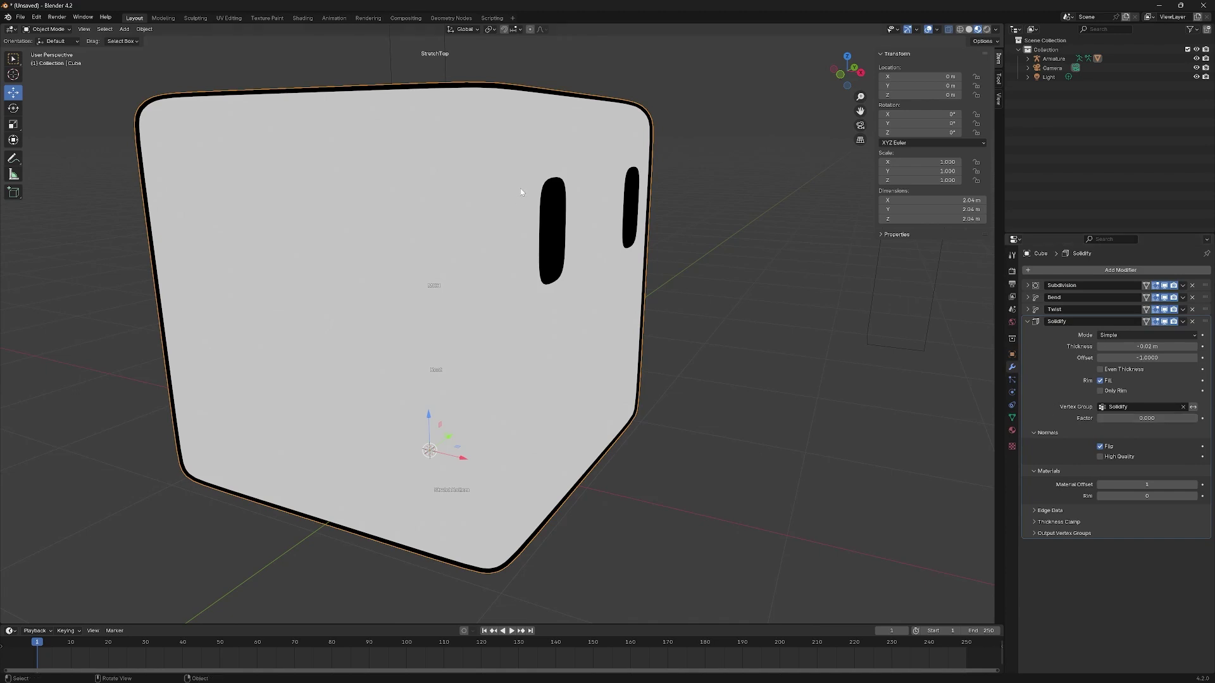
# Step: Try moving the armature's LookTo bone freely in Pose Mode to test how the cube and its eyes deform
pyautogui.moveTo(690, 202); pyautogui.dragTo(687, 304, button='middle')
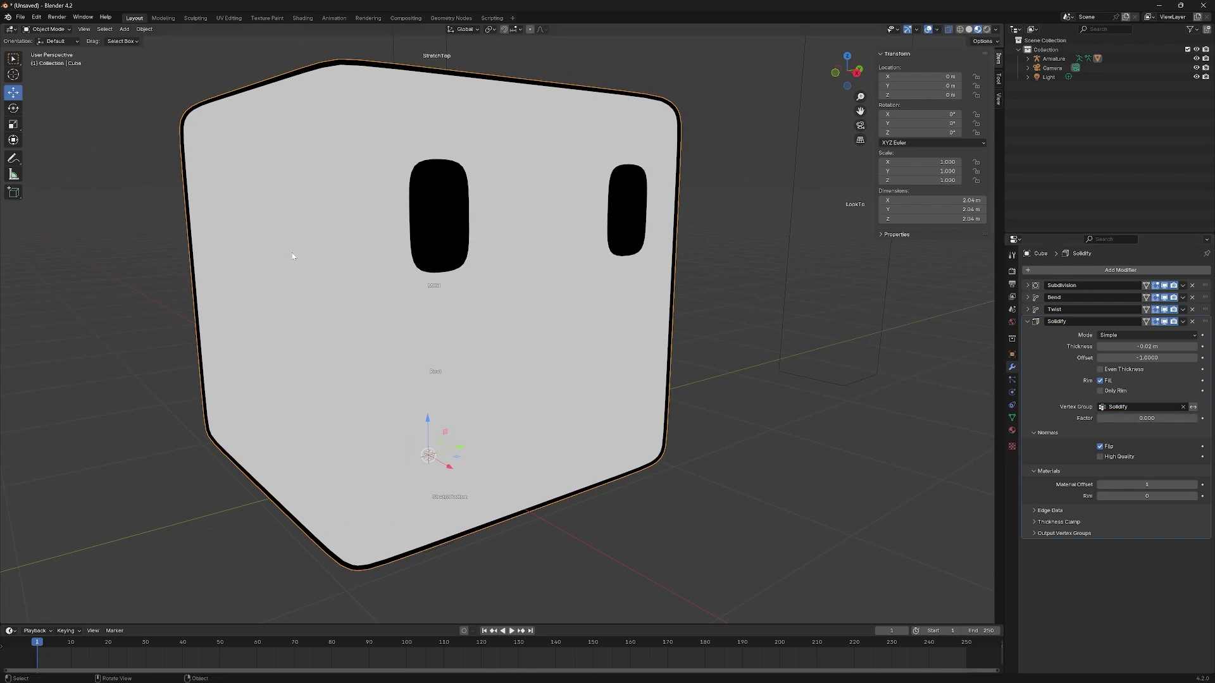
pyautogui.scroll(-3, 701, 251)
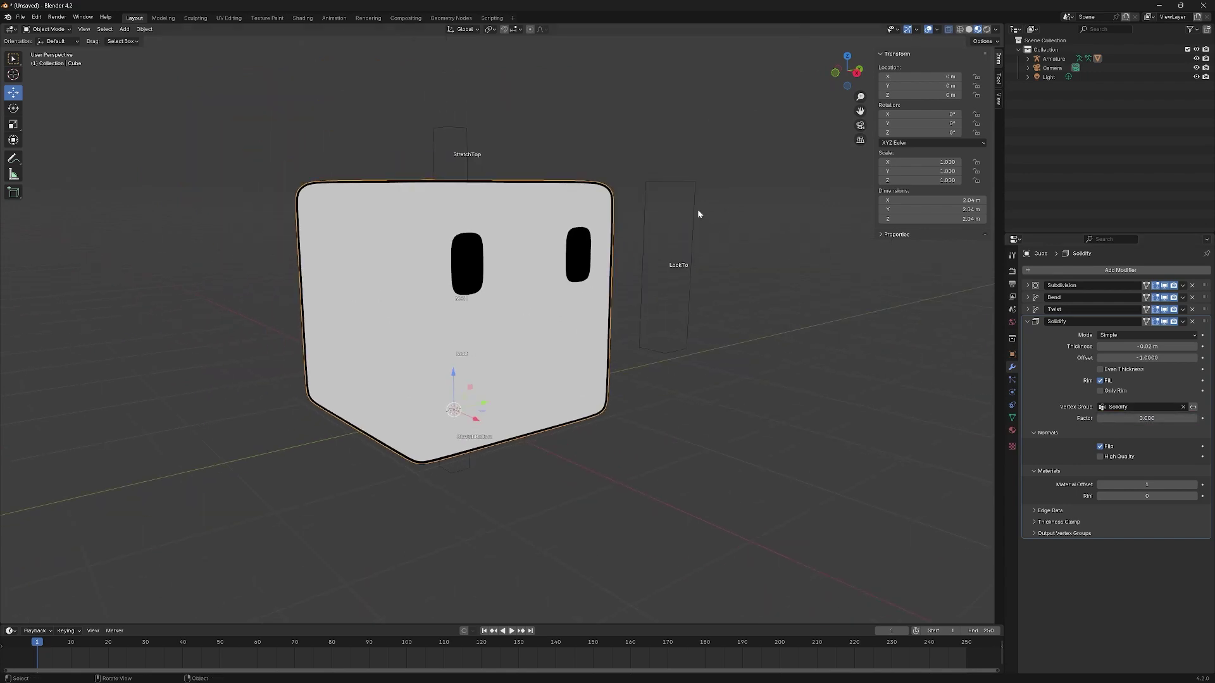
pyautogui.click(699, 215)
pyautogui.hotkey('ctrl', 'Tab')
pyautogui.press('g')
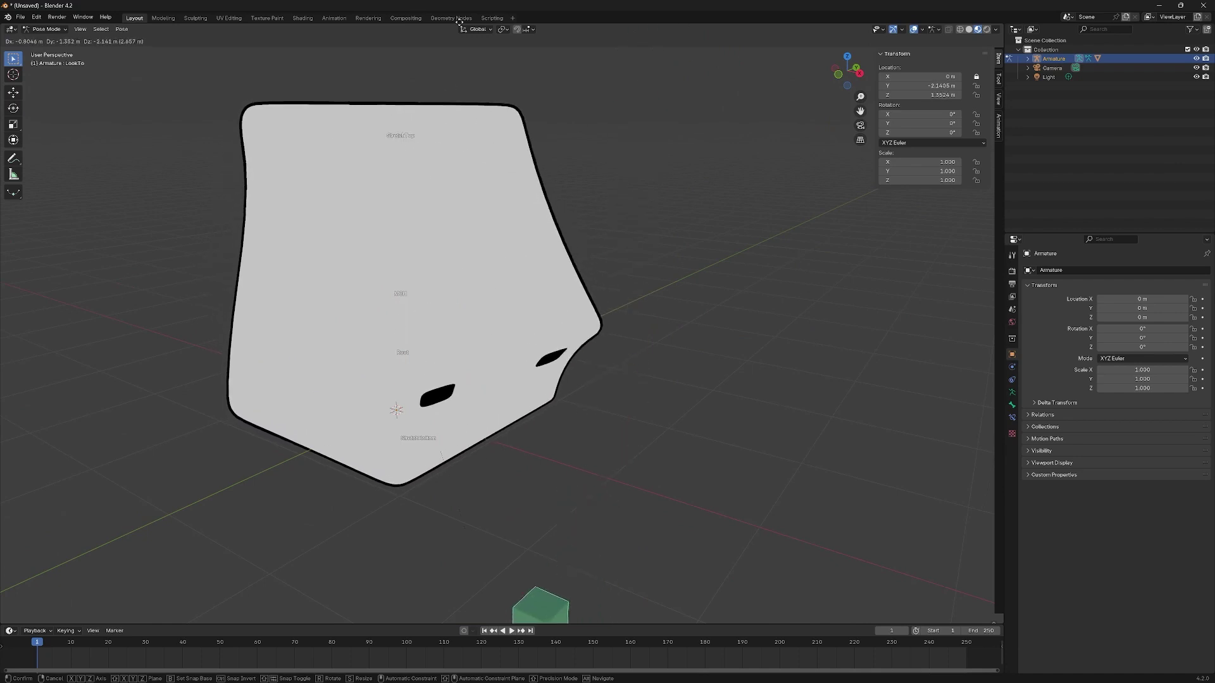
pyautogui.rightClick(508, 121)
# Step: Try moving the StretchTop bone along the Z axis to test the cube's stretch
pyautogui.click(383, 126)
pyautogui.press('g')
pyautogui.press('z')
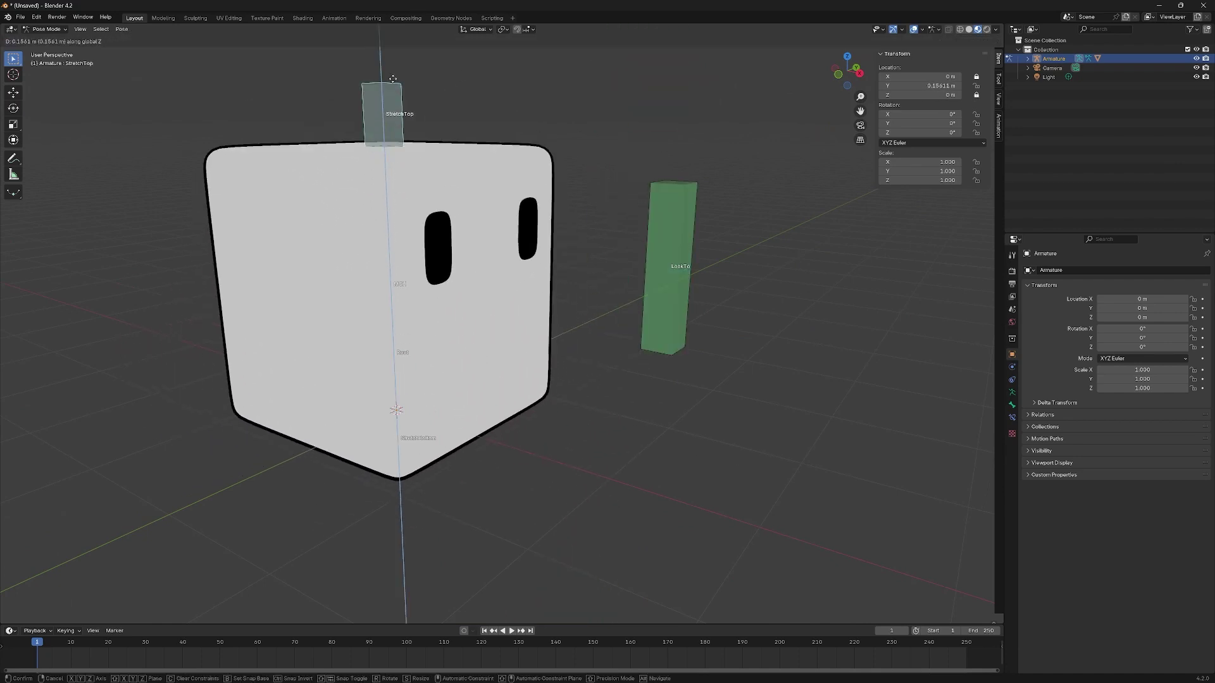
pyautogui.rightClick(431, 55)
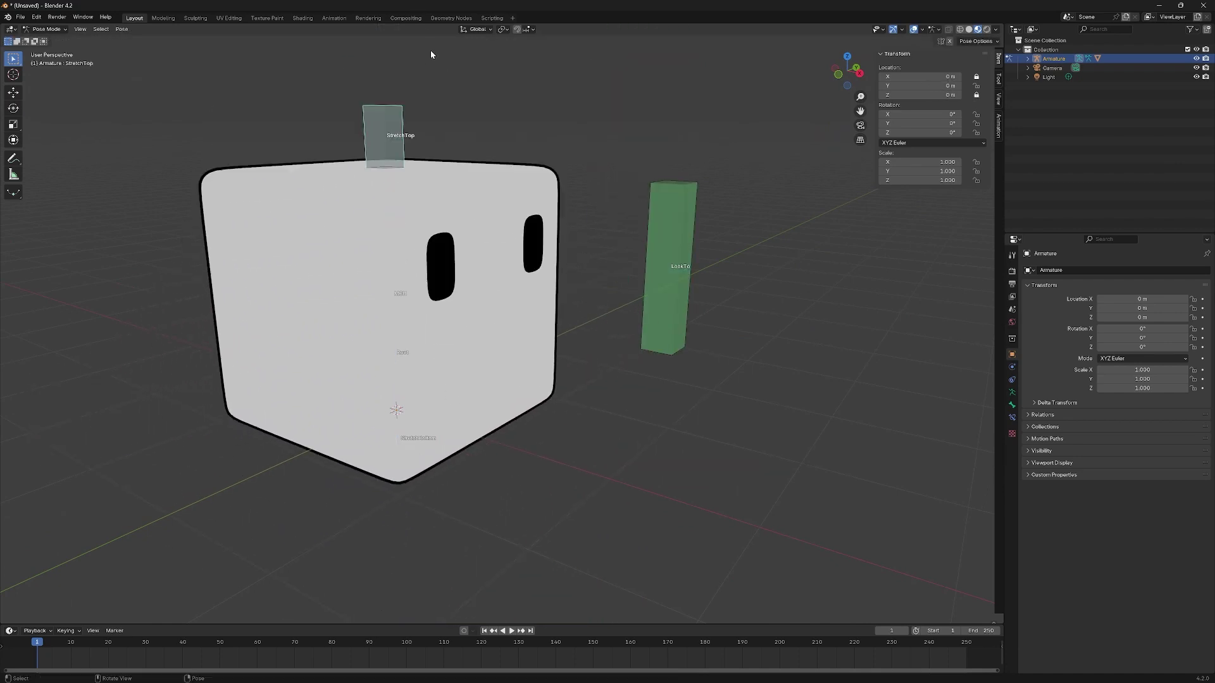
pyautogui.click(426, 252)
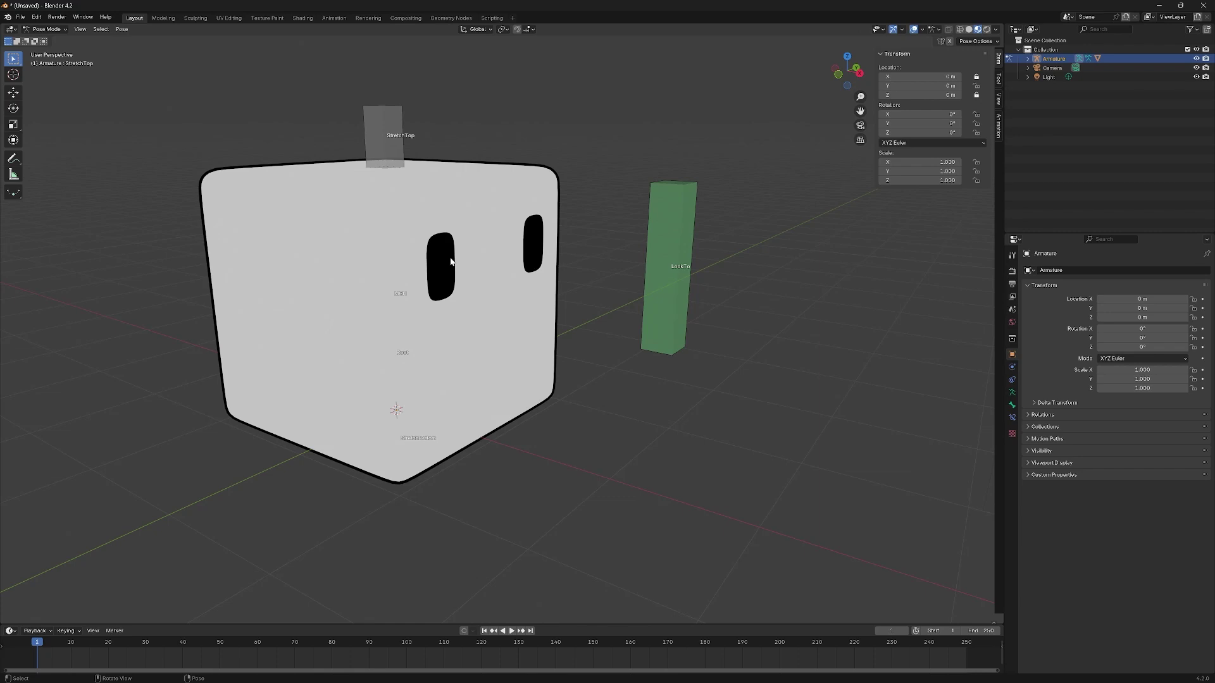
pyautogui.click(393, 138)
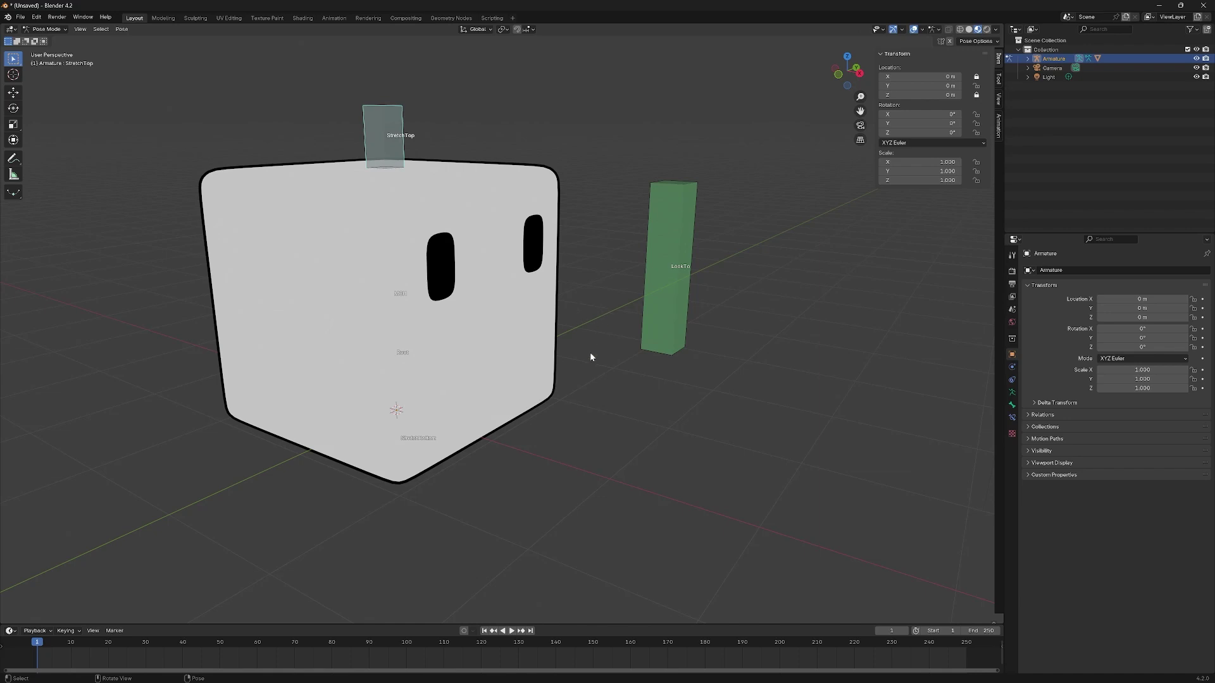
# Step: Switch the viewport to Solid shading and clear the bone selection
pyautogui.press('z')
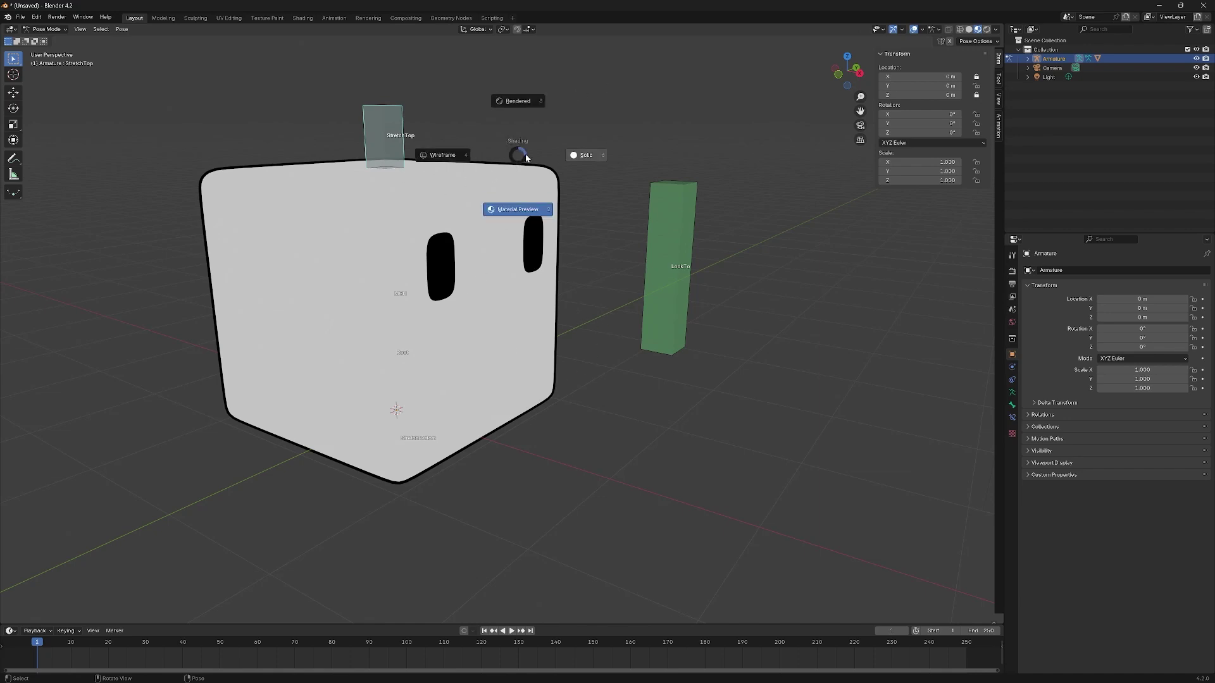
pyautogui.click(594, 156)
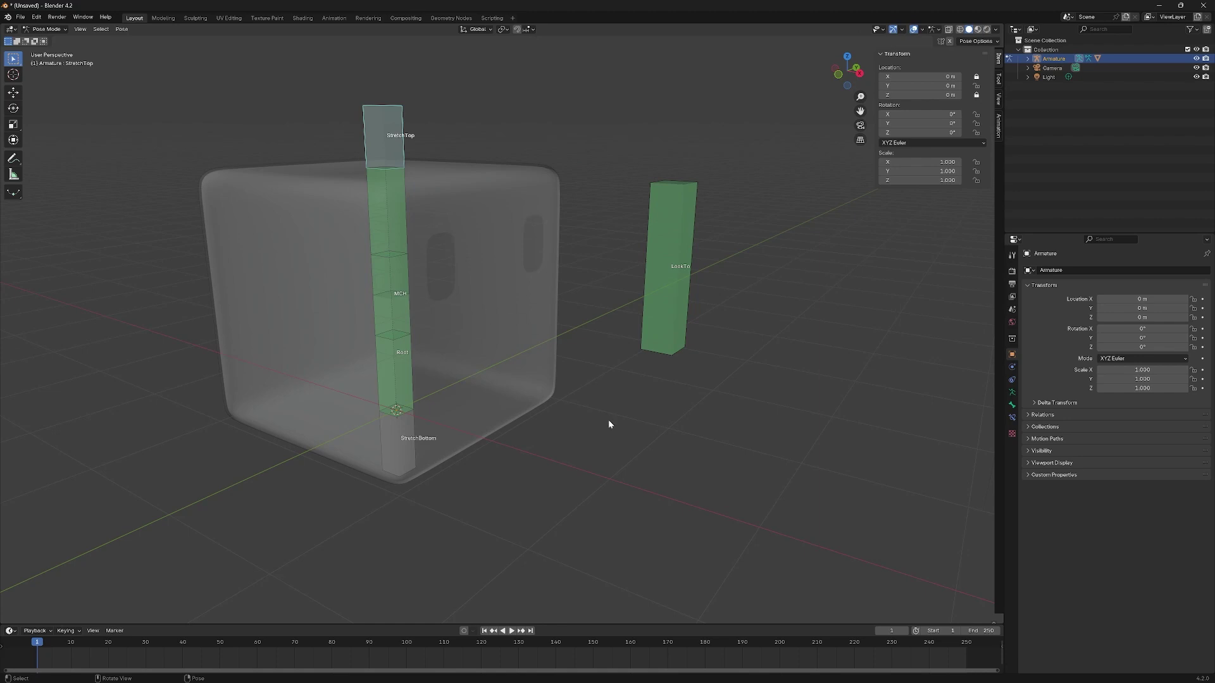
pyautogui.click(666, 382)
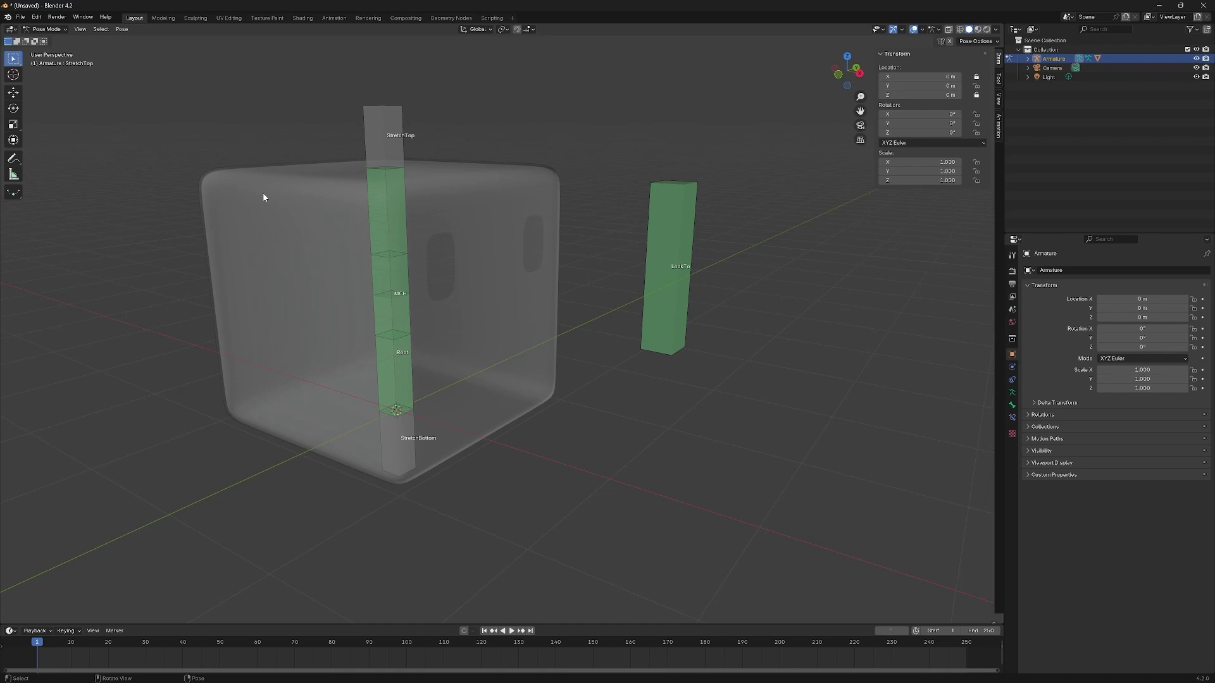
# Step: View the rig from the top and return the armature to Object Mode
pyautogui.moveTo(604, 346); pyautogui.dragTo(575, 263, button='middle')
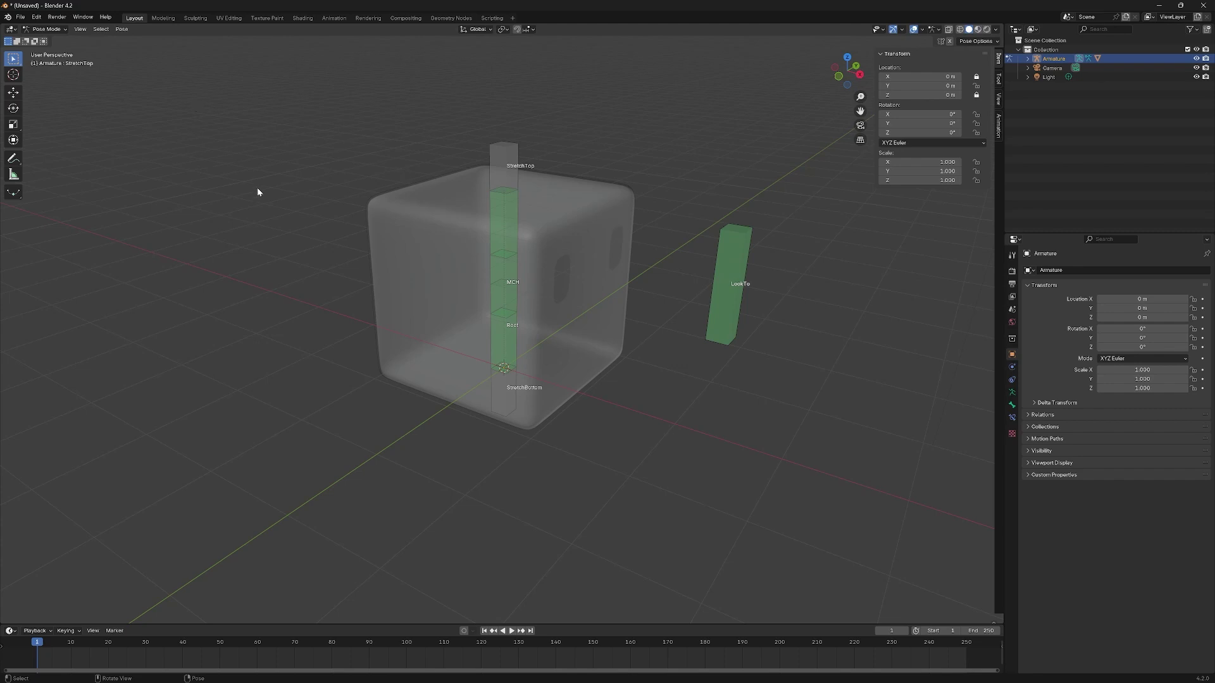
pyautogui.moveTo(420, 363); pyautogui.dragTo(389, 380, button='middle')
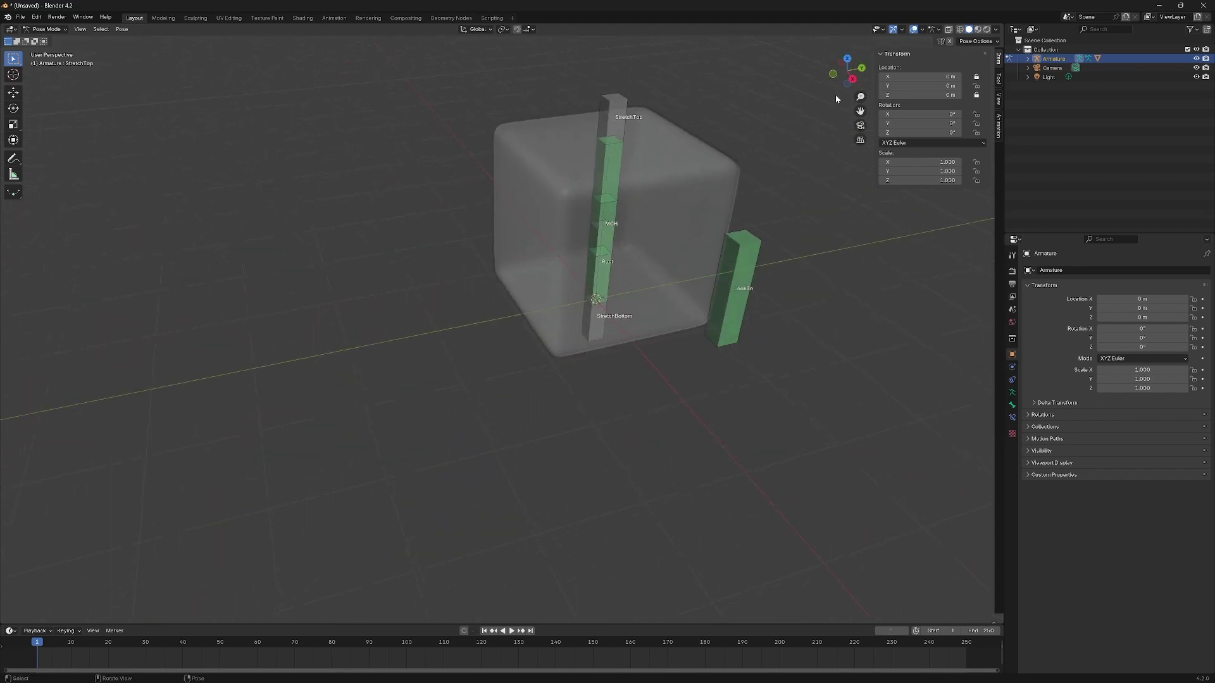
pyautogui.click(846, 59)
pyautogui.keyDown('shift'); pyautogui.moveTo(382, 143); pyautogui.dragTo(612, 288, button='middle'); pyautogui.keyUp('shift')
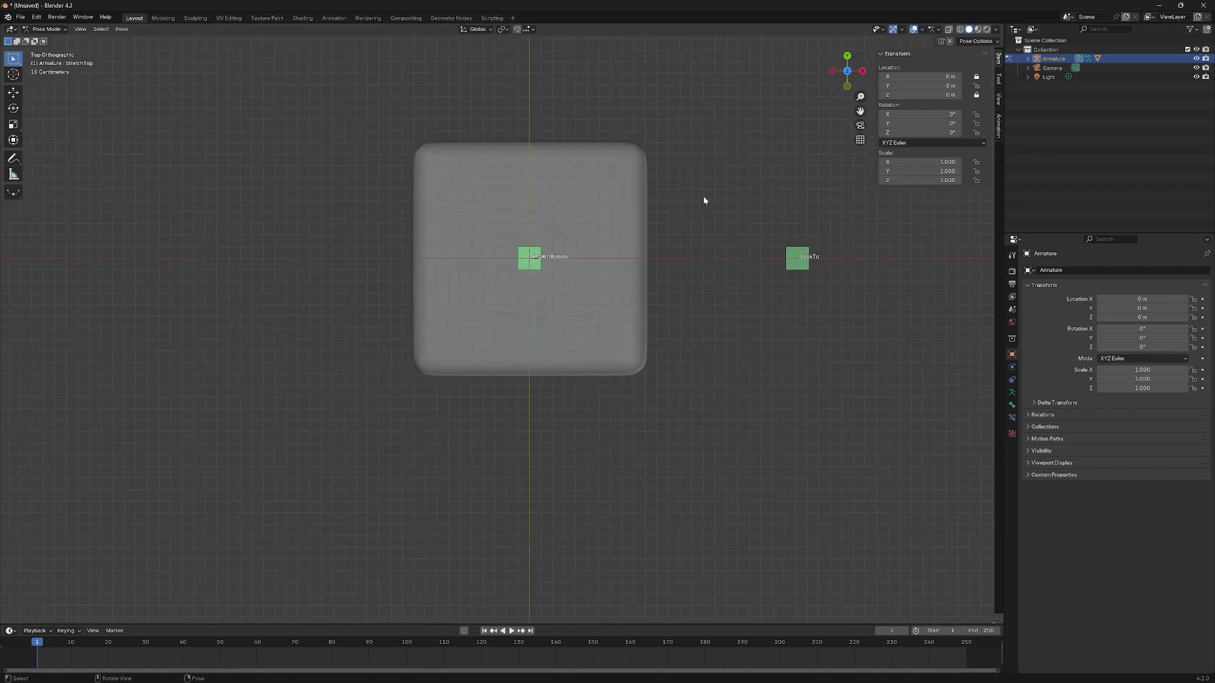
pyautogui.click(46, 29)
pyautogui.click(44, 40)
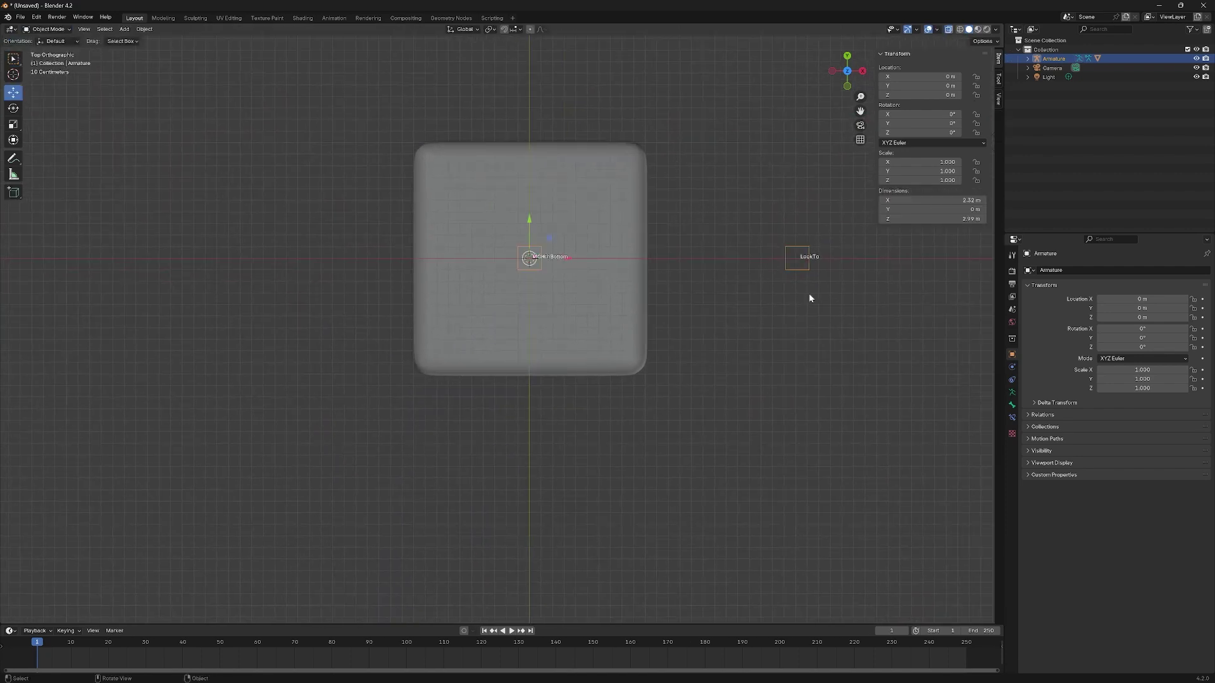
# Step: Add a mesh circle at the origin and raise its vertex count by two
pyautogui.click(698, 281)
pyautogui.hotkey('shift', 'a')
pyautogui.moveTo(678, 296)
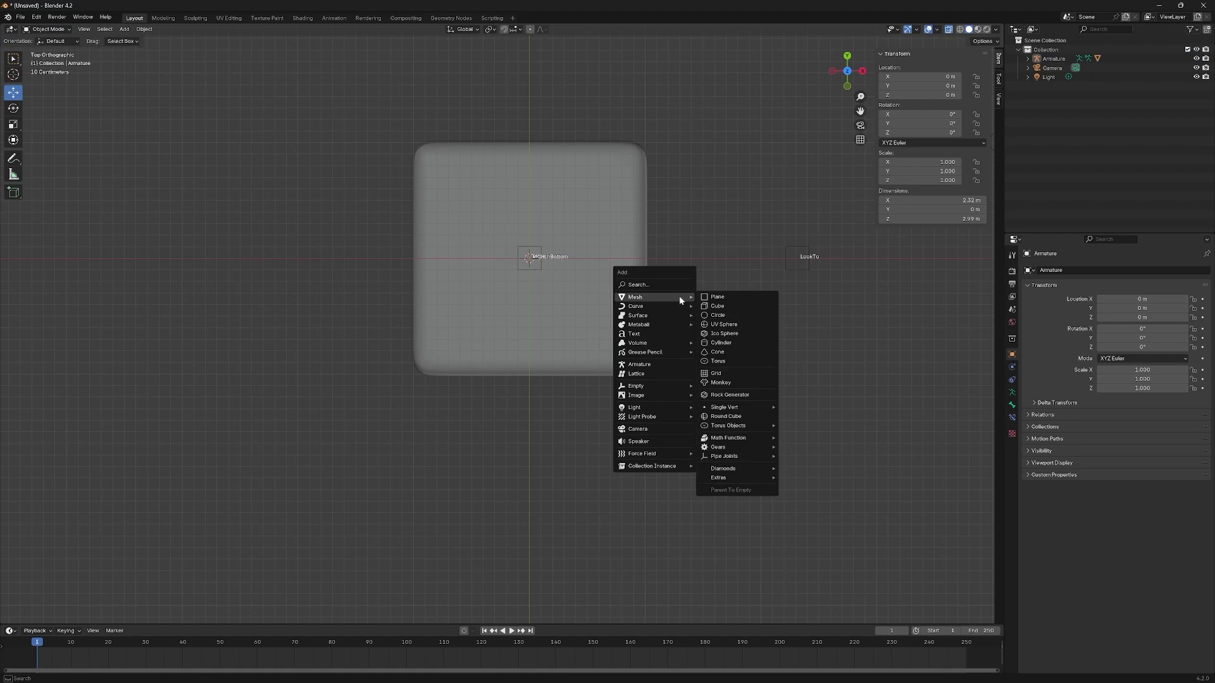
pyautogui.click(735, 316)
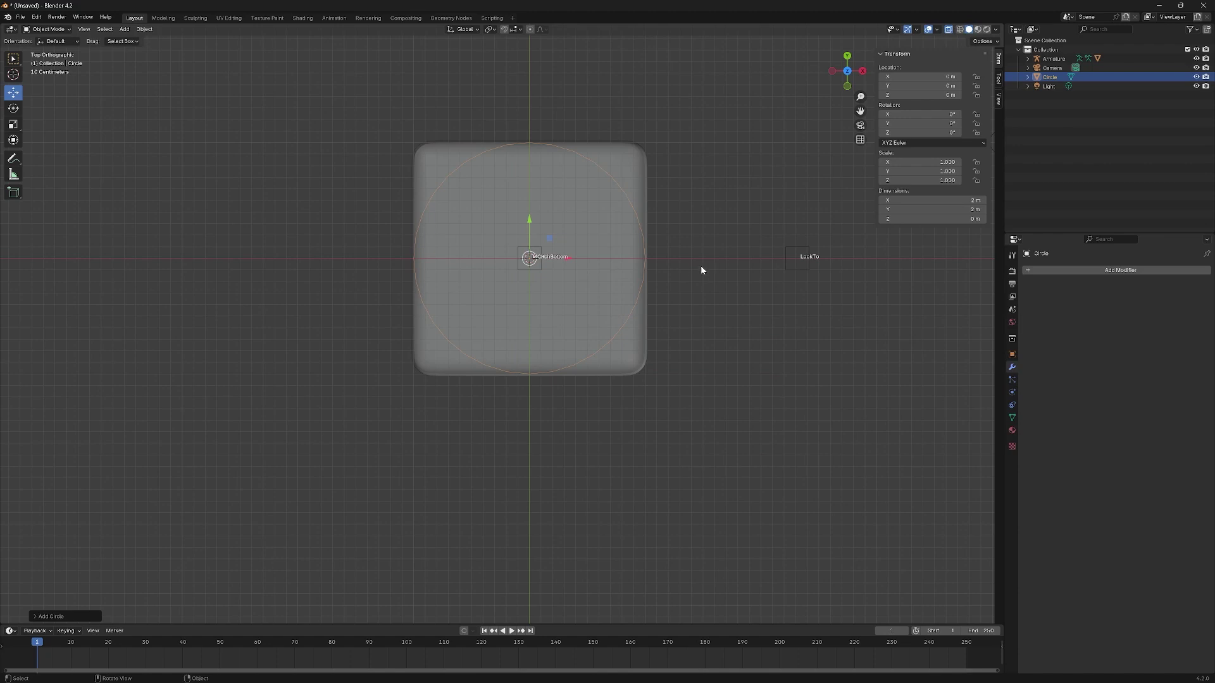
pyautogui.click(63, 615)
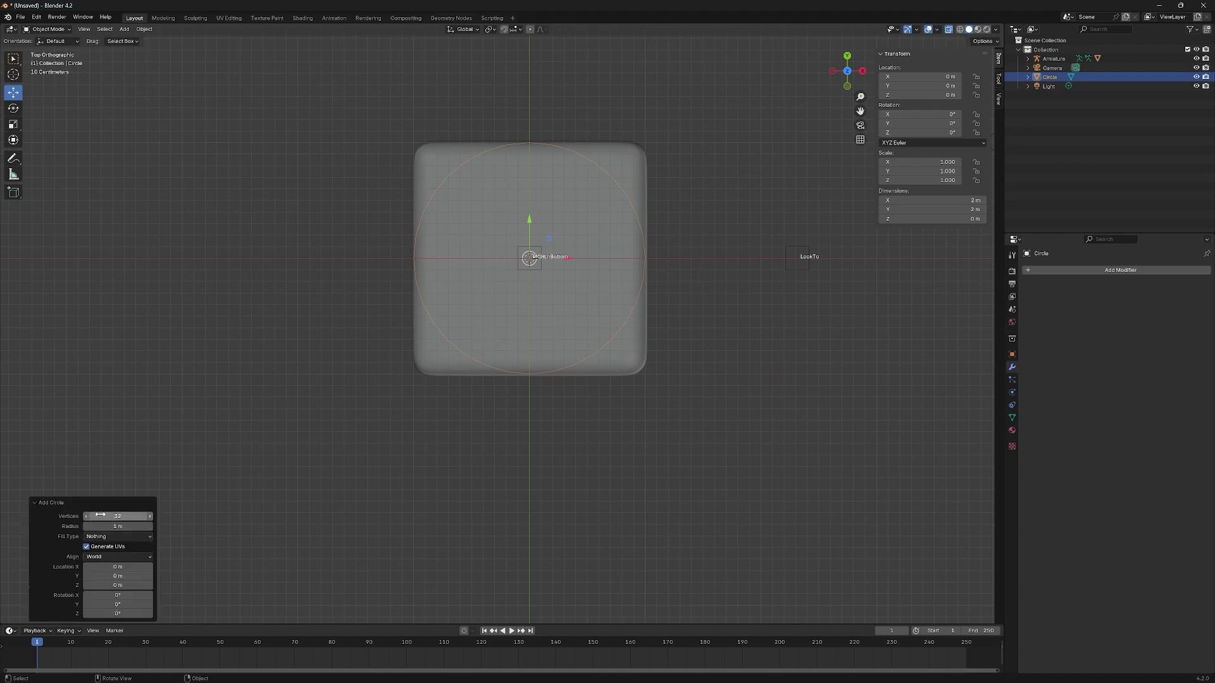
pyautogui.click(150, 517)
pyautogui.click(149, 517)
# Step: Move the circle's upper half of vertices about 1.43 m along Y to stretch it into an elongated outline
pyautogui.press('Tab')
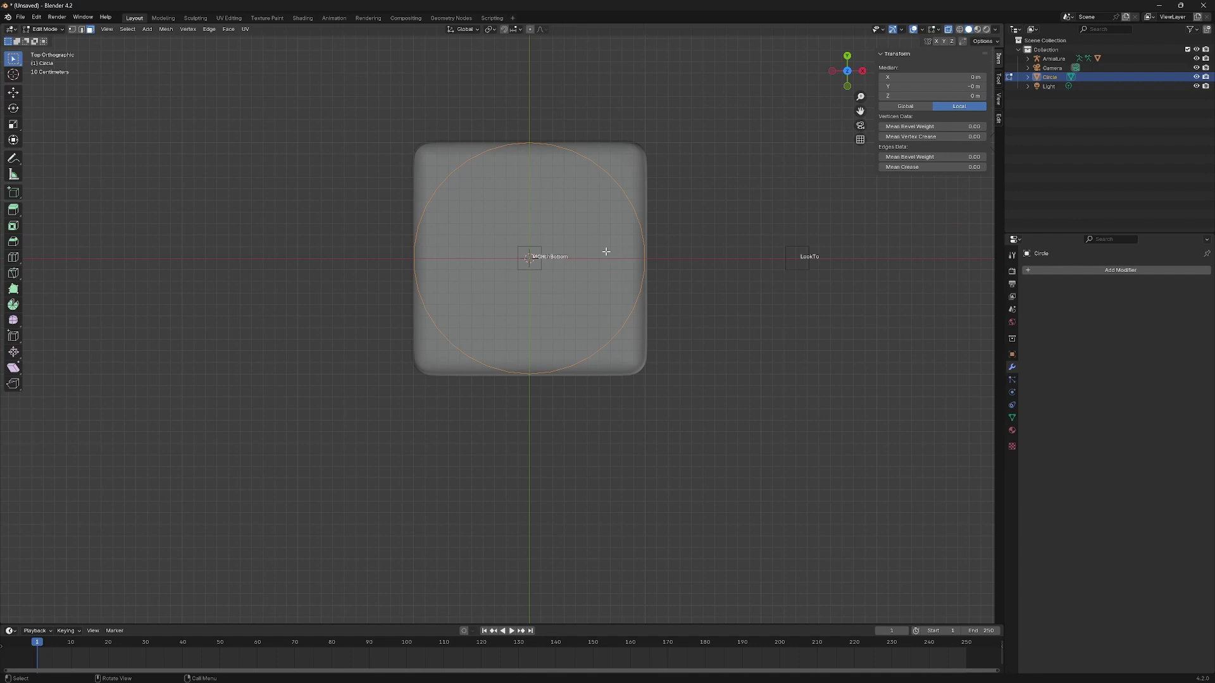
pyautogui.press('1')
pyautogui.moveTo(317, 108); pyautogui.dragTo(805, 253)
pyautogui.press('g')
pyautogui.press('x')
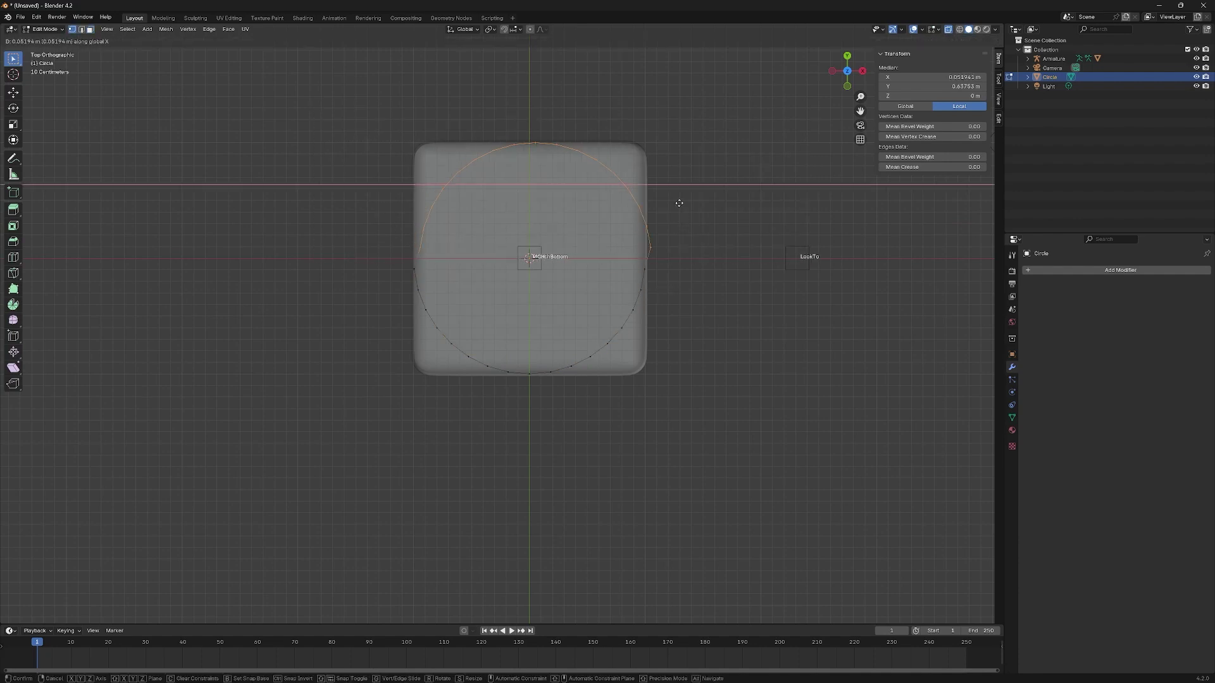
pyautogui.press('y')
pyautogui.click(681, 124)
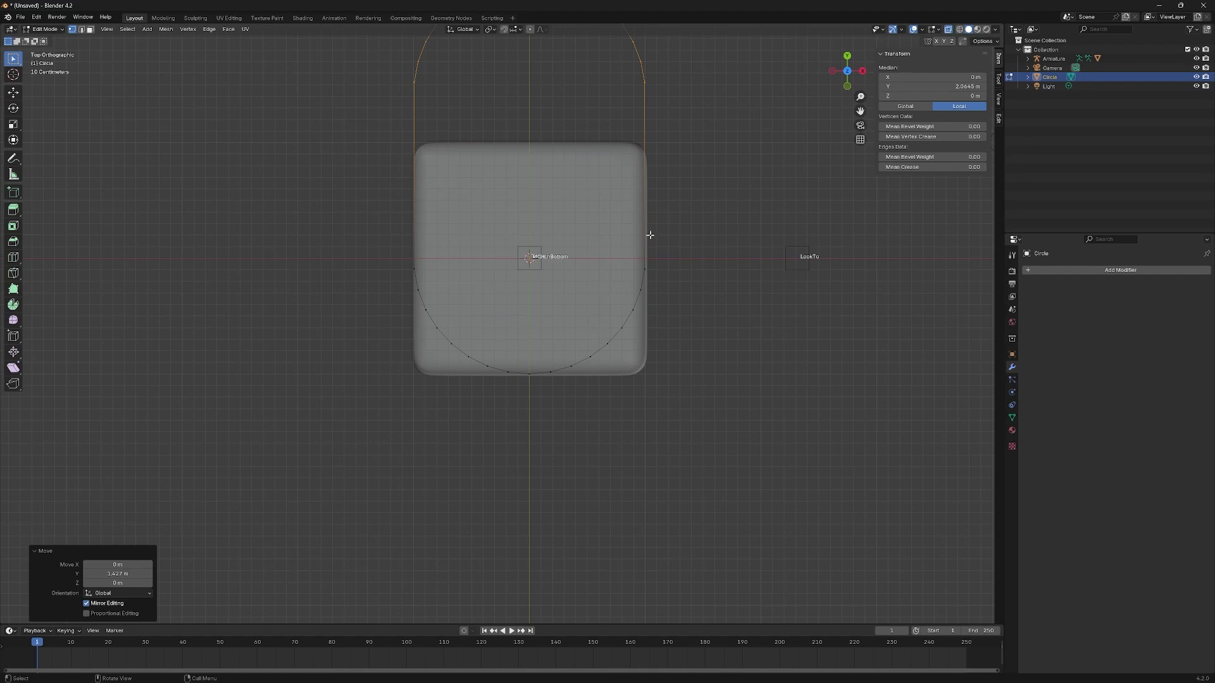
# Step: Move the whole elongated outline about -0.74 m along Y to roughly centre it on the cube
pyautogui.press('a')
pyautogui.press('g')
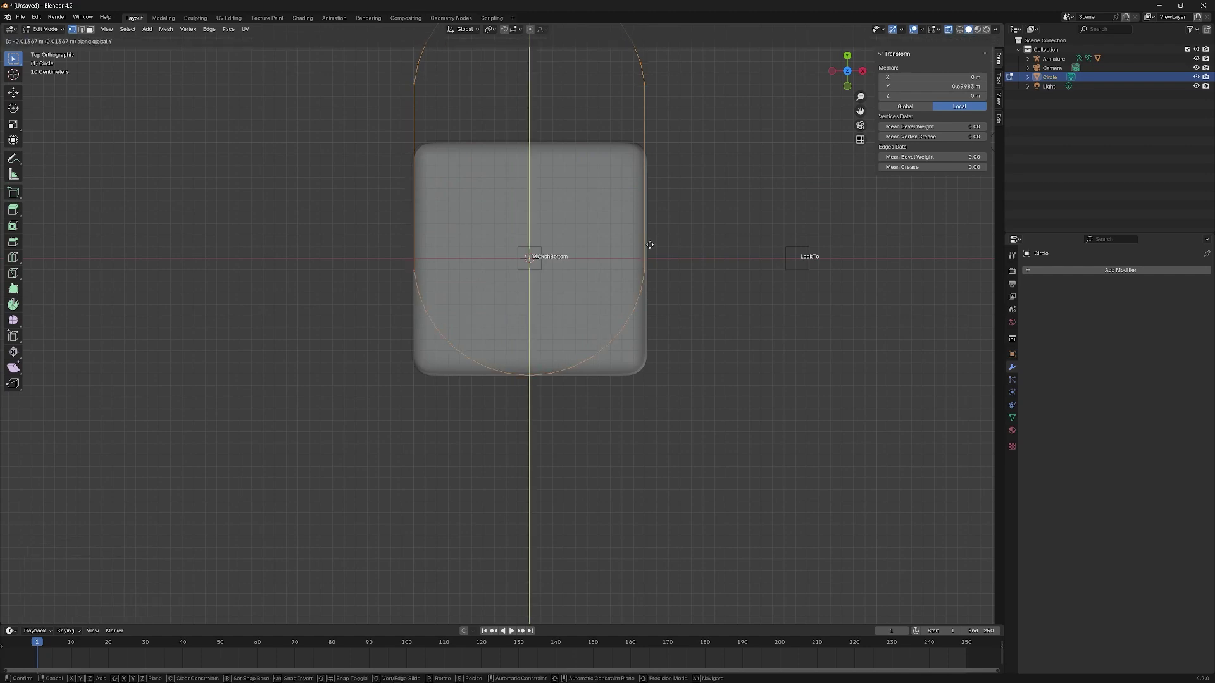
pyautogui.press('y')
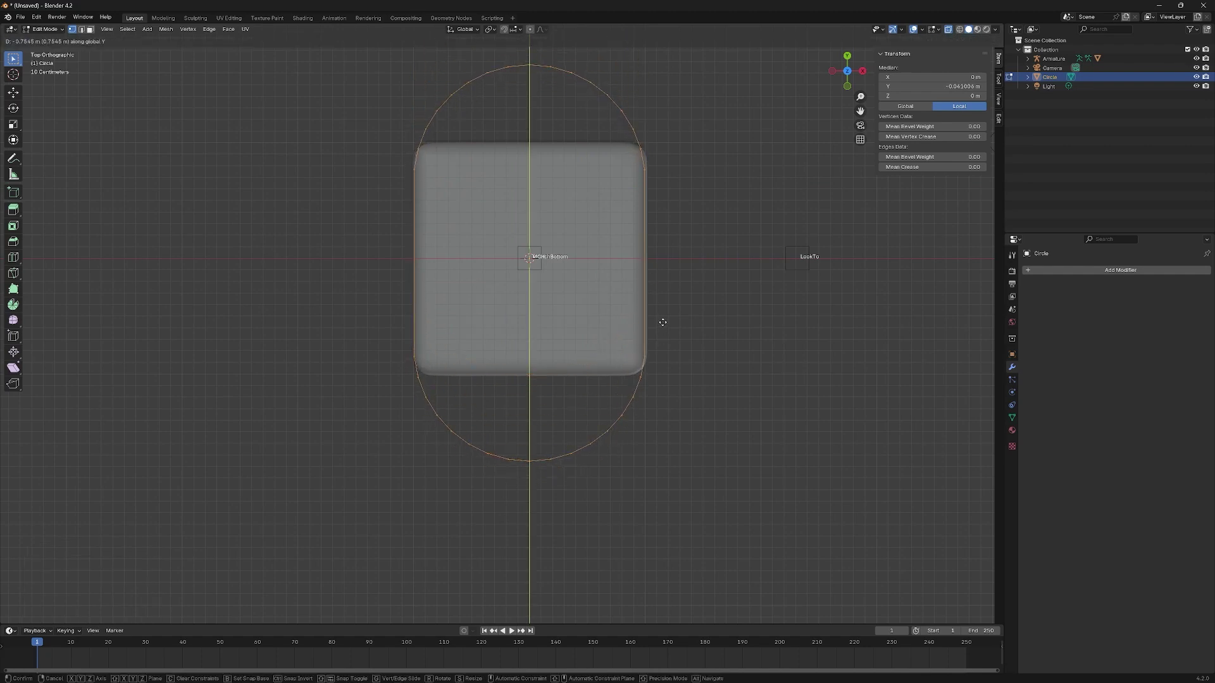
pyautogui.click(660, 320)
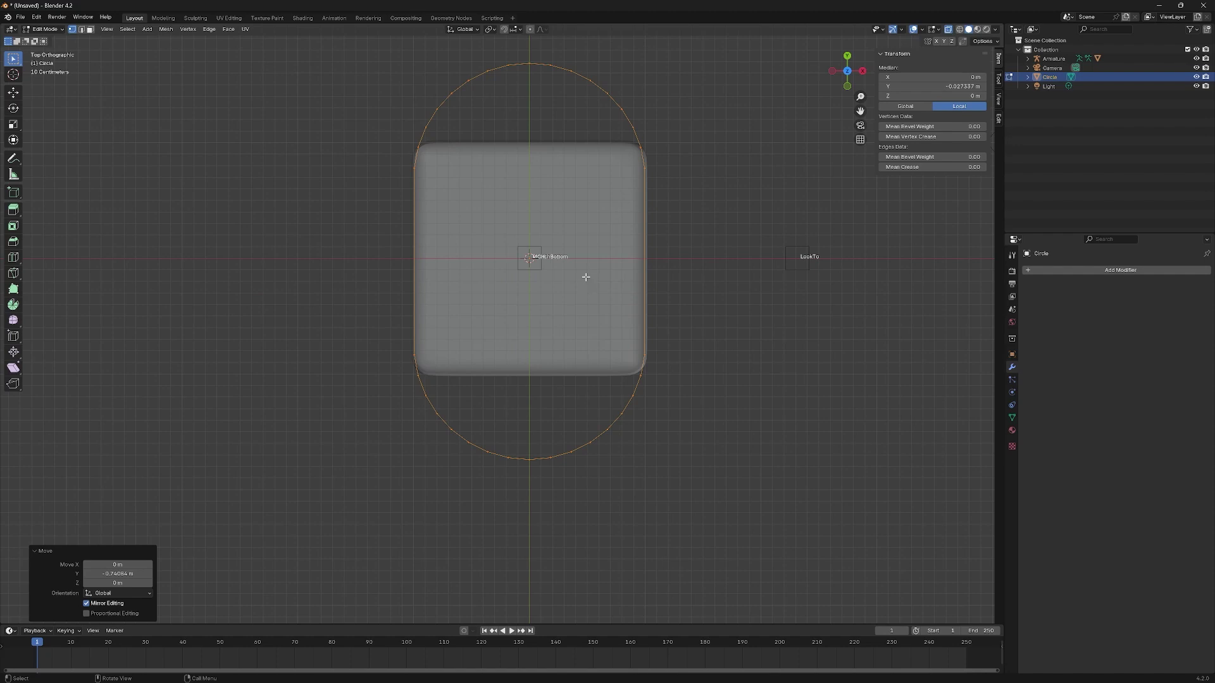
pyautogui.press('Tab')
pyautogui.hotkey('shift', 'a')
pyautogui.moveTo(549, 278)
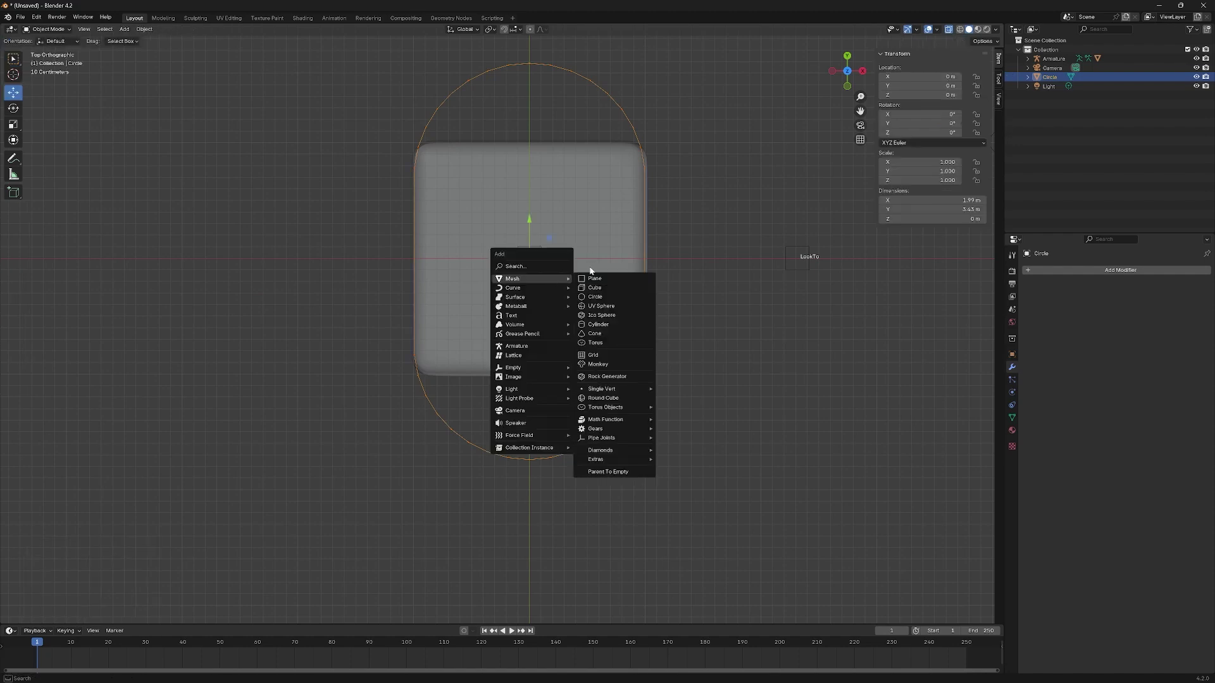
pyautogui.press('Escape')
pyautogui.press('Tab')
# Step: Add a second circle inside the same mesh, scaled to 0.718 and moved about 0.8 m along Y into the outline's upper end
pyautogui.hotkey('shift', 'a')
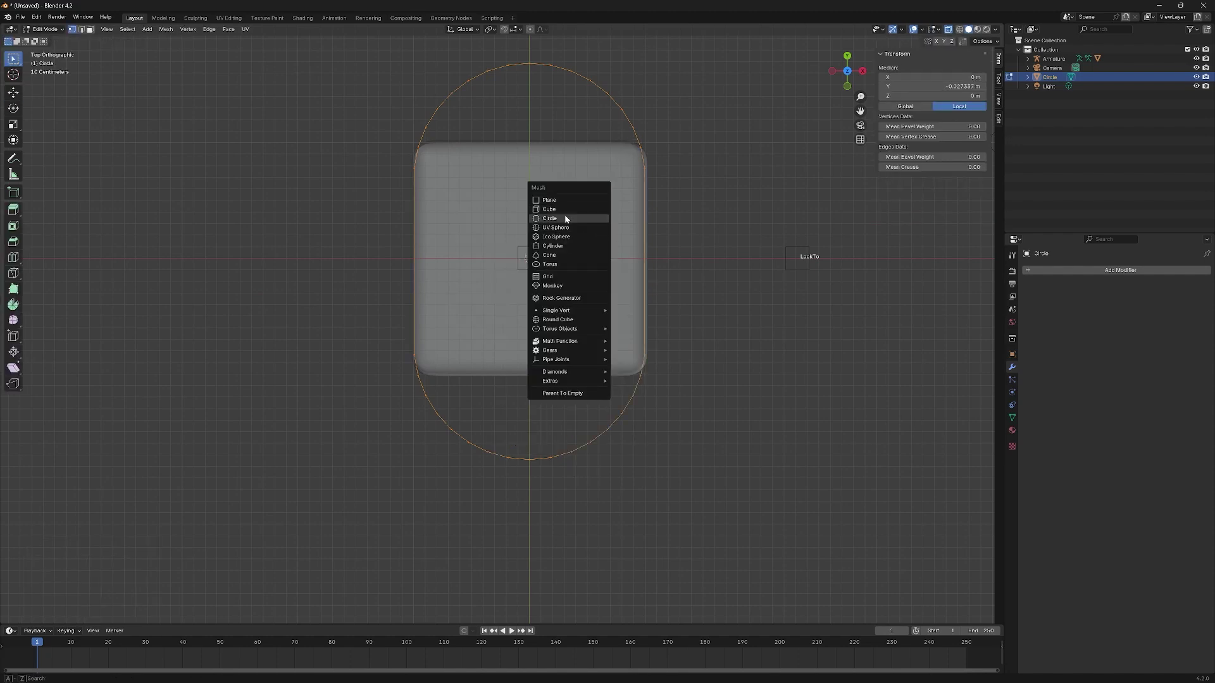
pyautogui.click(565, 219)
pyautogui.press('s')
pyautogui.click(679, 261)
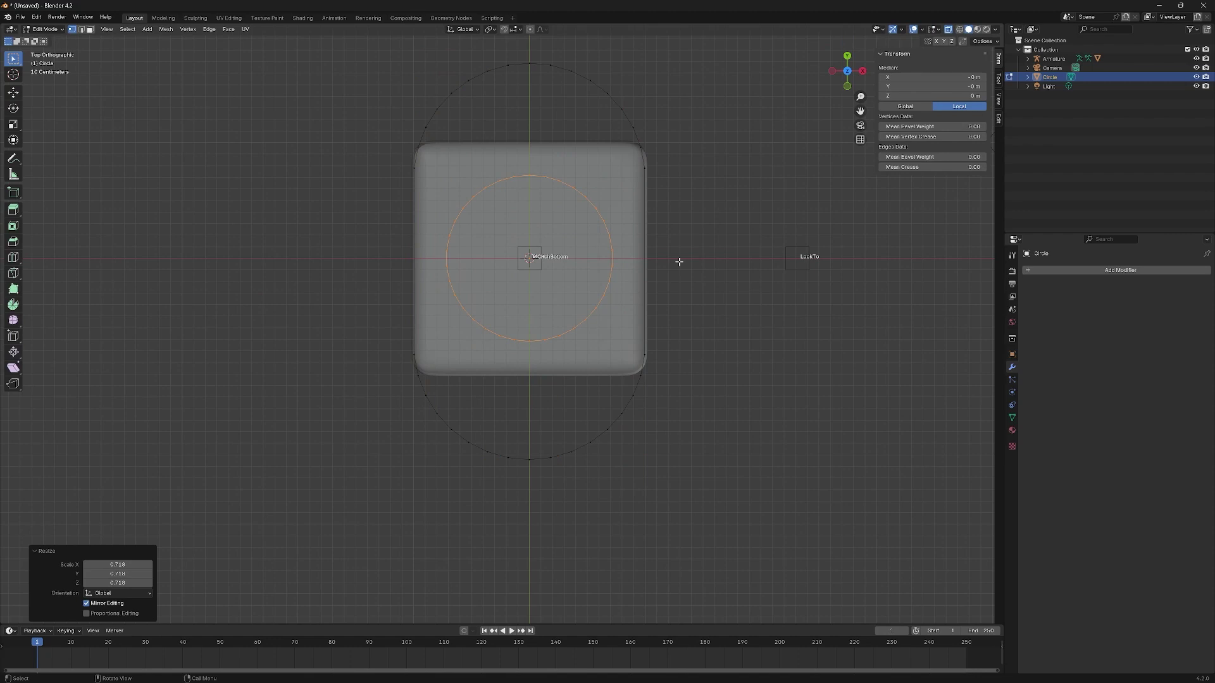
pyautogui.press('g')
pyautogui.press('y')
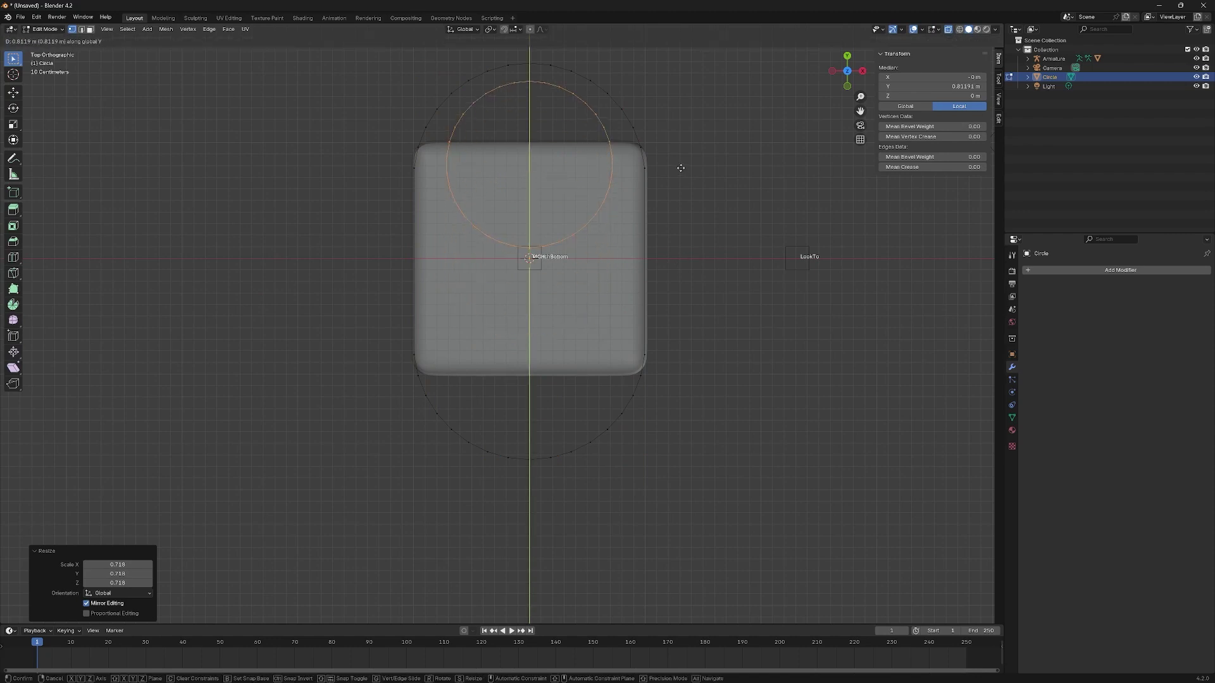
pyautogui.click(679, 167)
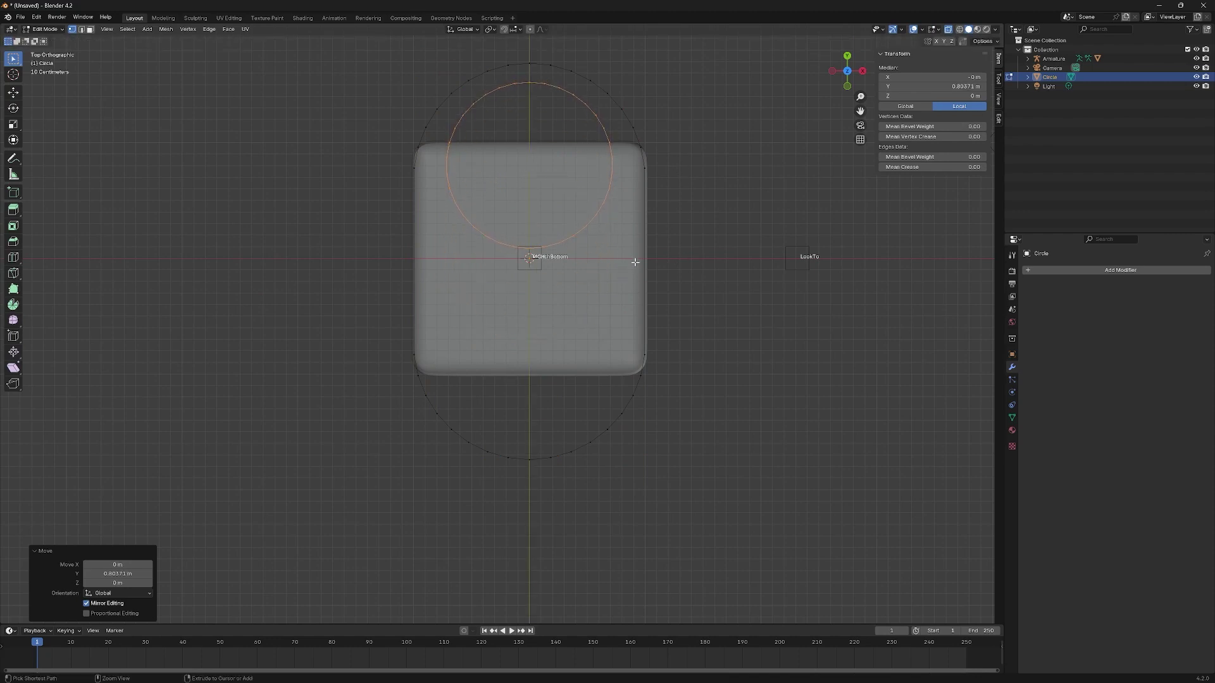
# Step: Loop cut the outer outline's straight sides at their midpoints
pyautogui.hotkey('ctrl', 'r')
pyautogui.click(643, 253)
pyautogui.rightClick(643, 253)
pyautogui.rightClick(422, 260)
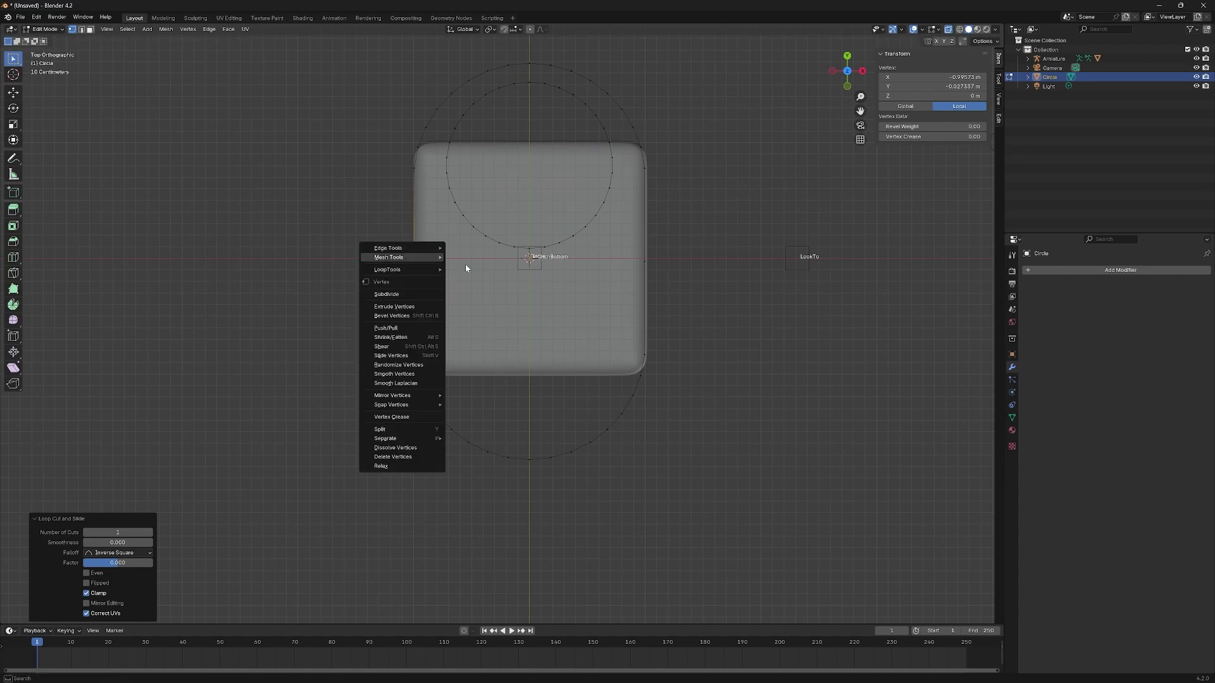
# Step: Delete all vertices in the lower half of the outer outline, below the midpoint cuts
pyautogui.moveTo(442, 358); pyautogui.dragTo(327, 286)
pyautogui.moveTo(573, 426); pyautogui.dragTo(932, 586)
pyautogui.press('1')
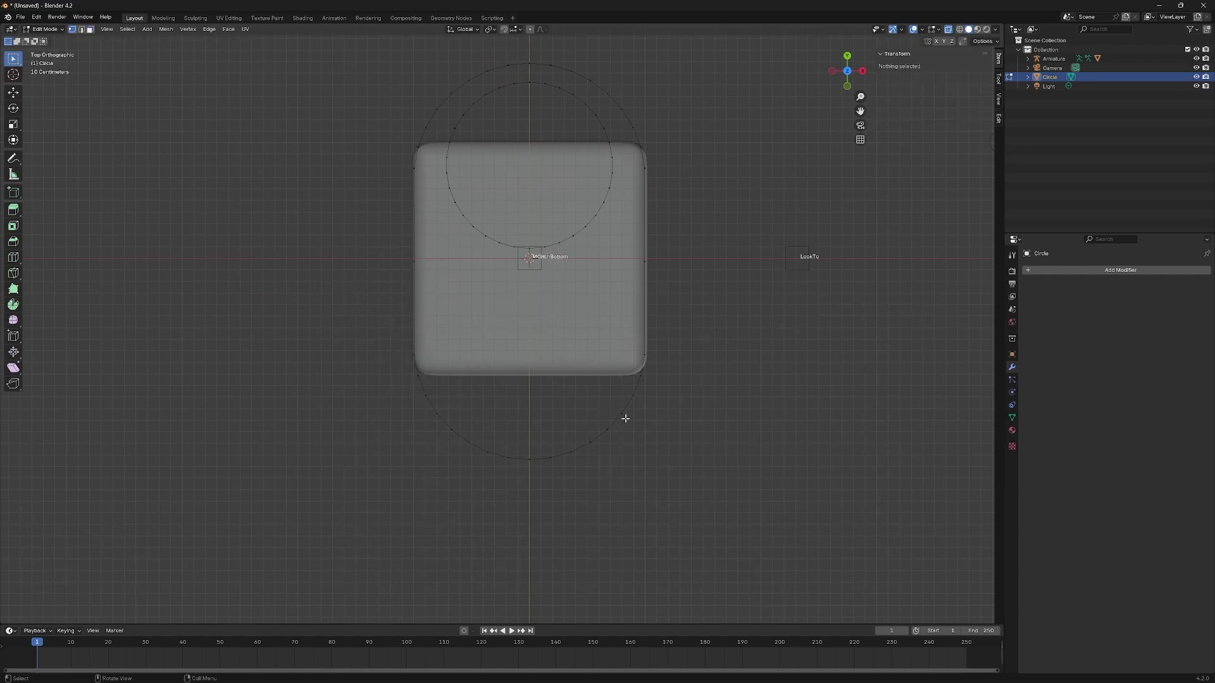
pyautogui.moveTo(325, 301); pyautogui.dragTo(857, 581)
pyautogui.press('x')
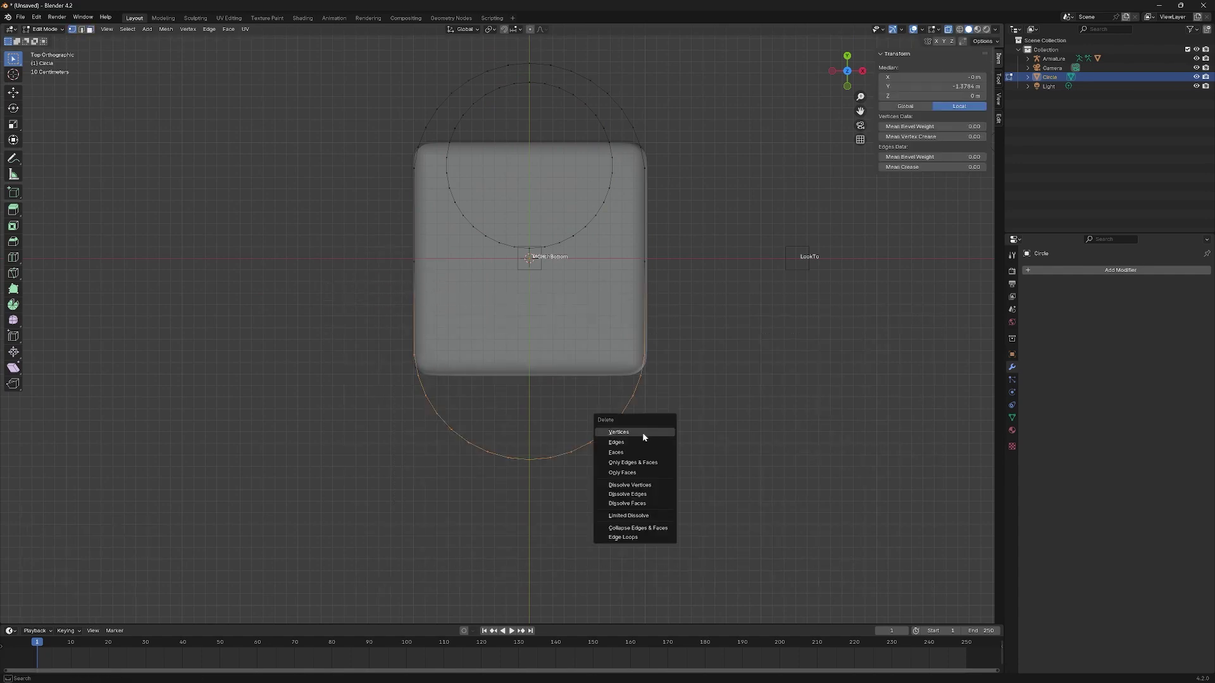
pyautogui.click(643, 434)
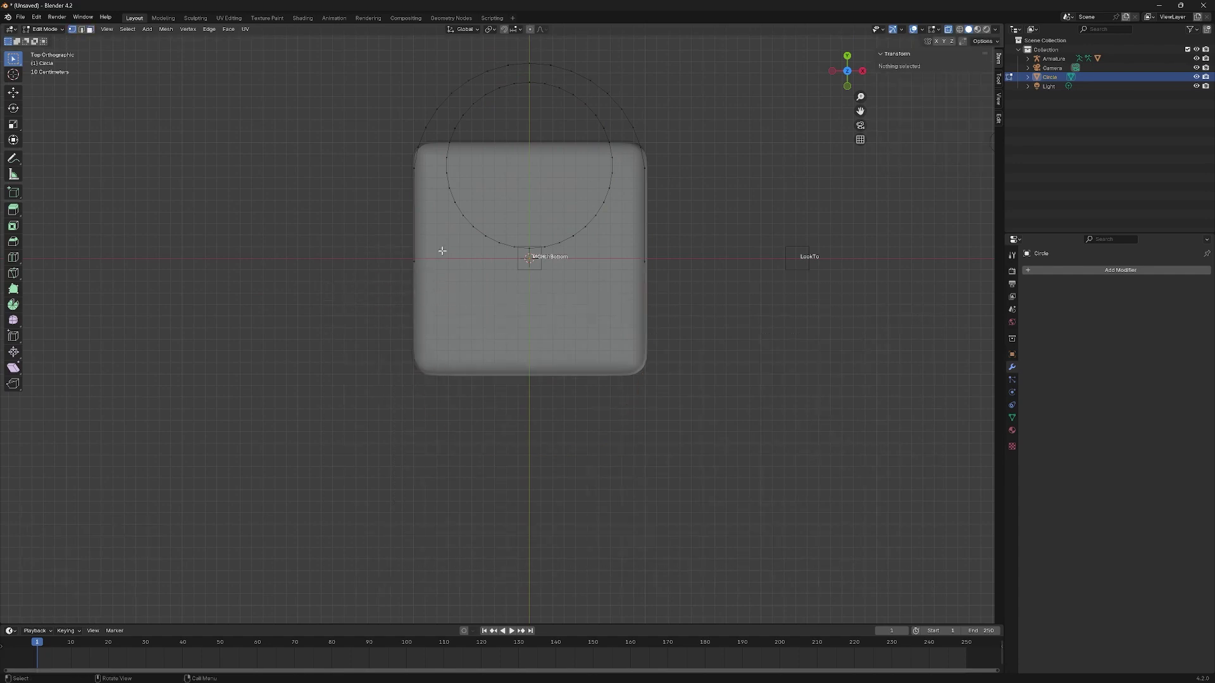
# Step: Mirror the remaining half shape along the Y axis only with a Mirror modifier, and apply it in Object Mode
pyautogui.click(1069, 270)
pyautogui.click(1070, 287)
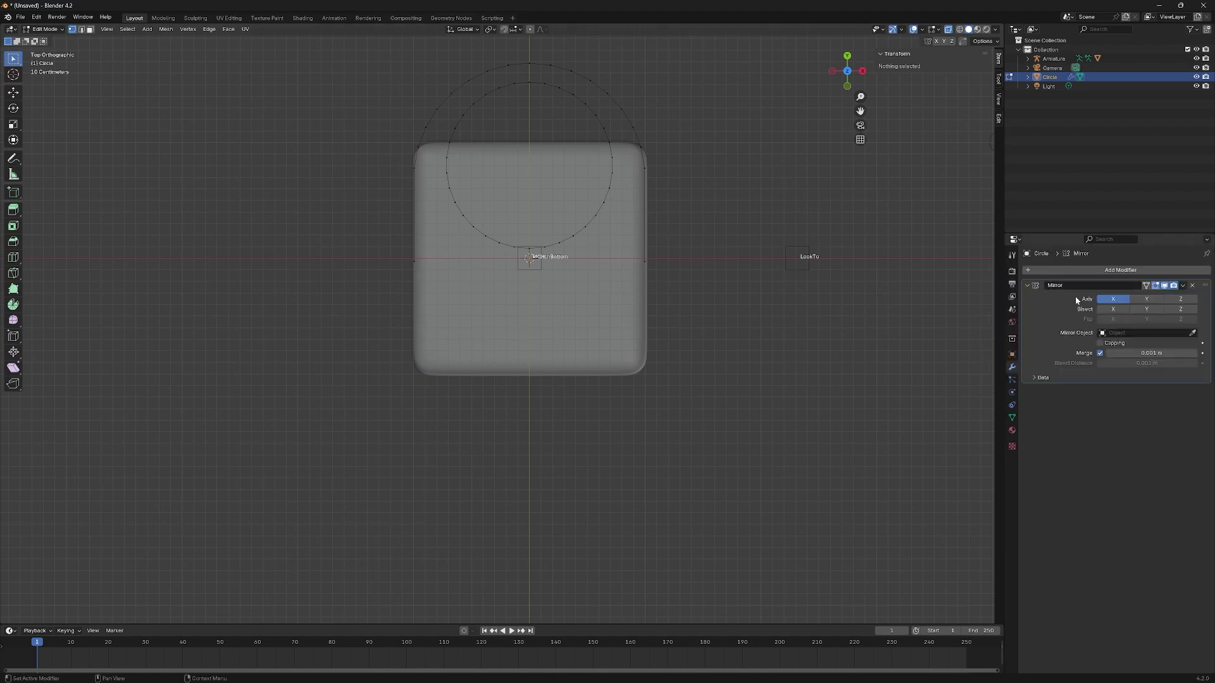
pyautogui.click(1121, 304)
pyautogui.click(1182, 286)
pyautogui.press('Tab')
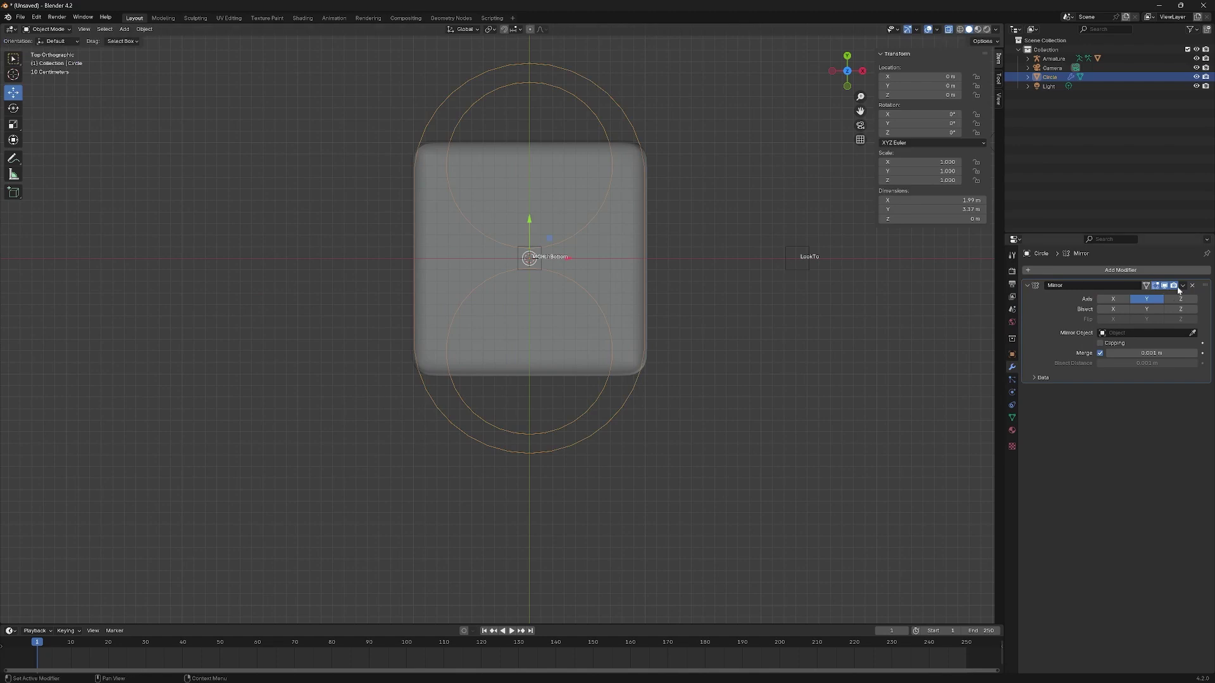
pyautogui.click(1183, 286)
pyautogui.click(1156, 299)
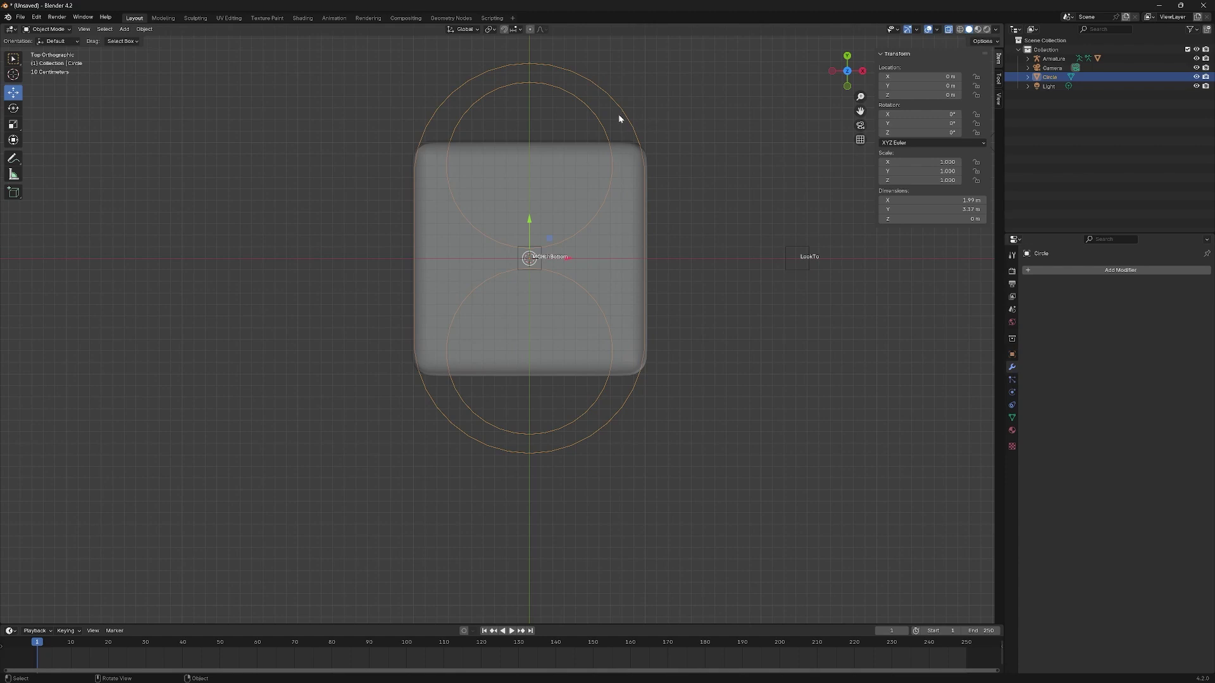
# Step: Duplicate both inner circles in place and scale the copies to 0.768 about their individual origins
pyautogui.press('Tab')
pyautogui.press('3')
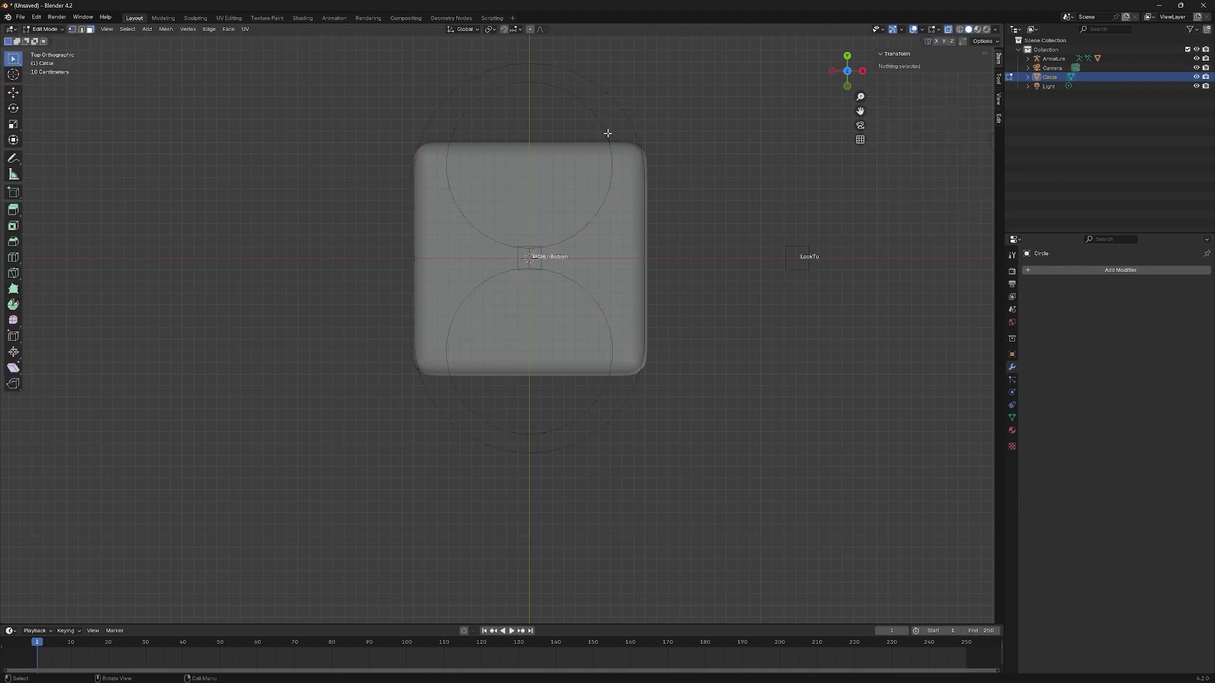
pyautogui.press('2')
pyautogui.keyDown('alt'); pyautogui.click(608, 133); pyautogui.keyUp('alt')
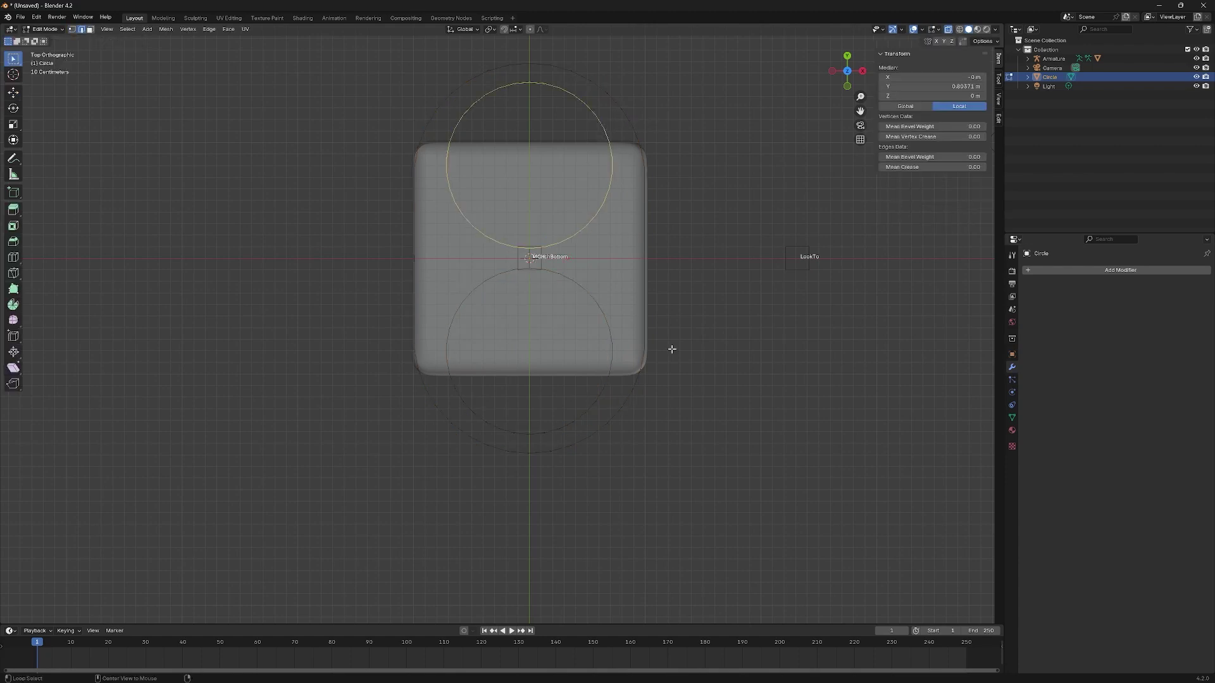
pyautogui.keyDown('alt'); pyautogui.keyDown('shift'); pyautogui.click(615, 354); pyautogui.keyUp('shift'); pyautogui.keyUp('alt')
pyautogui.press('g')
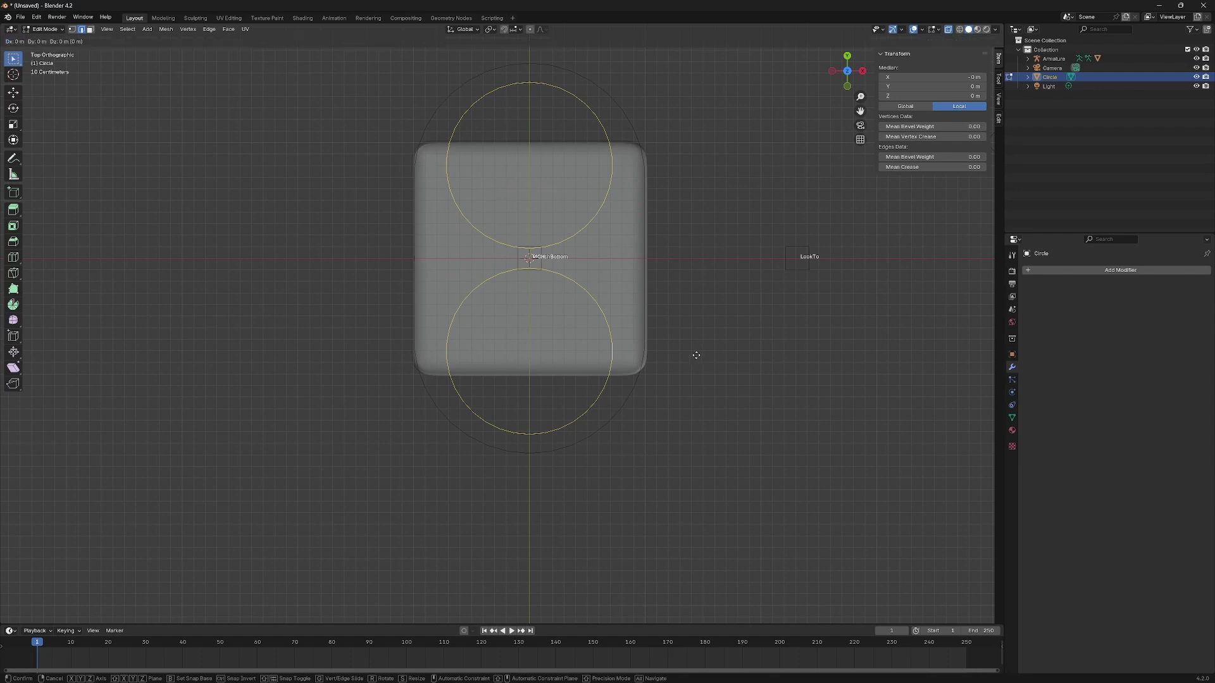
pyautogui.rightClick(705, 356)
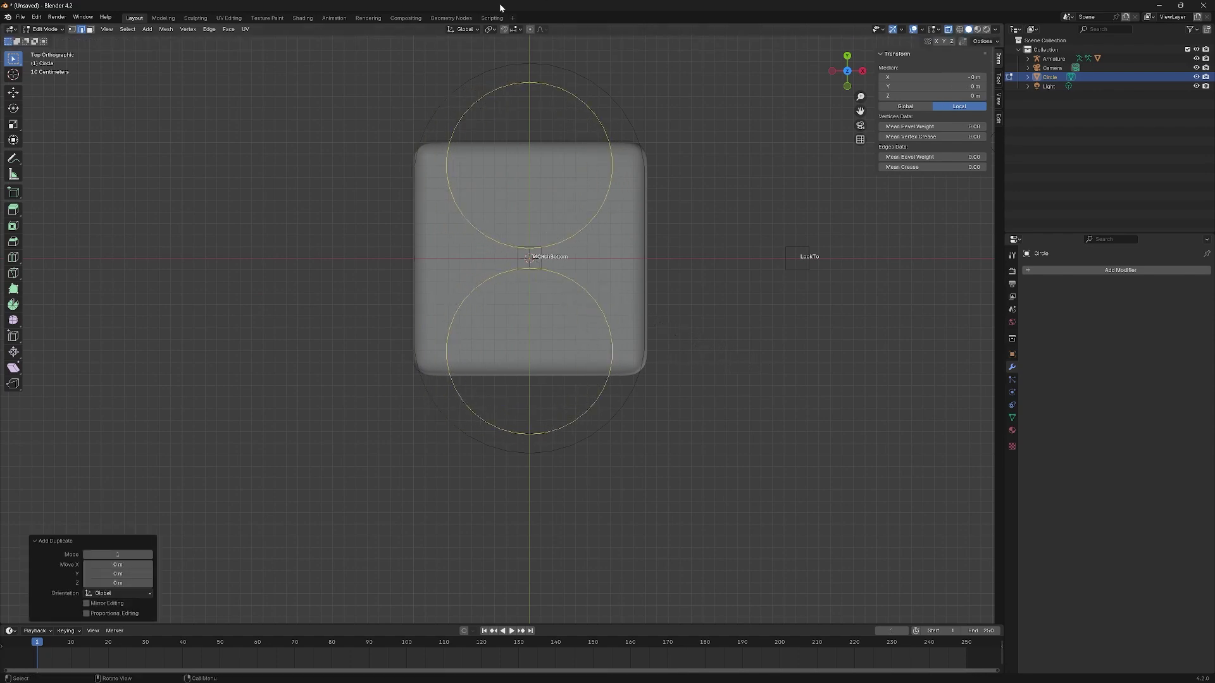
pyautogui.click(491, 29)
pyautogui.click(512, 67)
pyautogui.press('s')
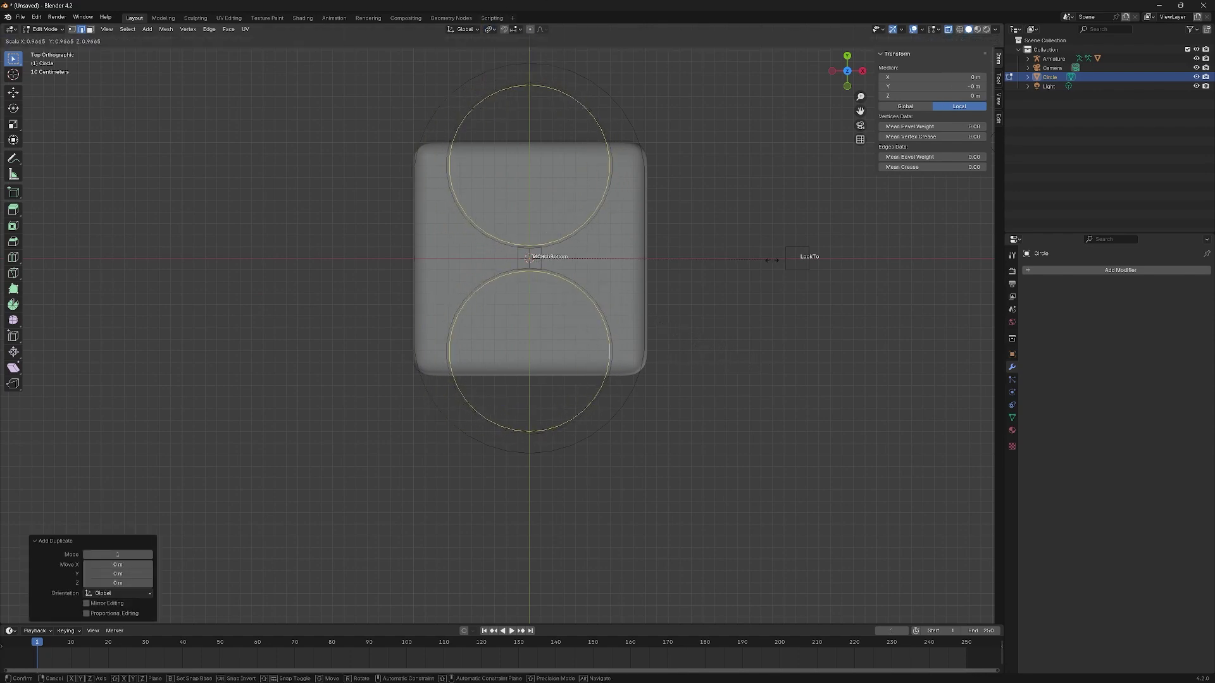
pyautogui.click(725, 263)
# Step: Merge all vertices of the control shape by distance
pyautogui.moveTo(487, 336); pyautogui.dragTo(535, 297, button='middle')
pyautogui.scroll(-5, 639, 281)
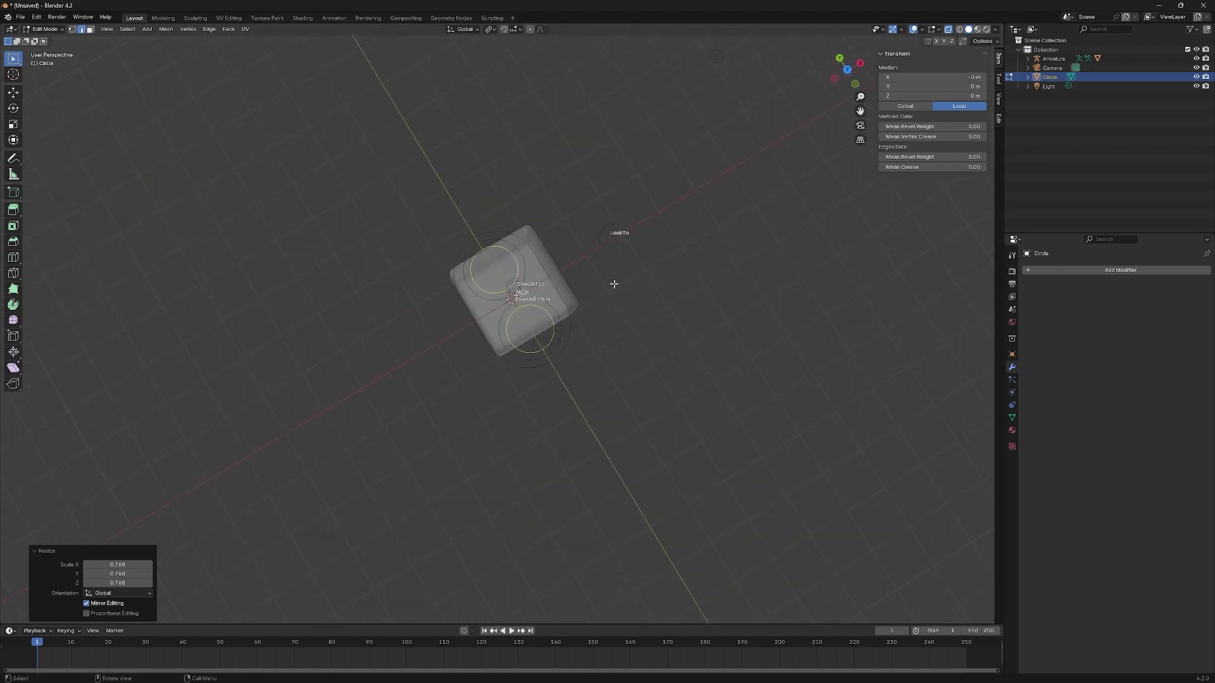
pyautogui.click(846, 77)
pyautogui.keyDown('alt'); pyautogui.click(569, 267); pyautogui.keyUp('alt')
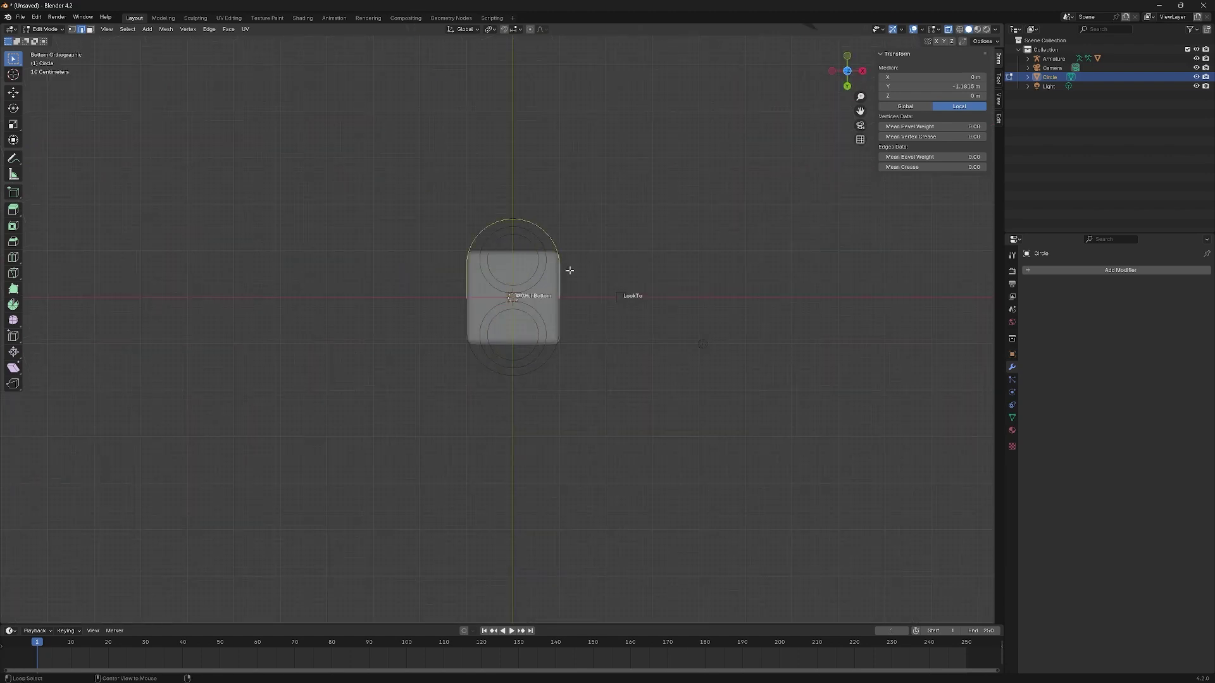
pyautogui.keyDown('alt'); pyautogui.keyDown('shift'); pyautogui.click(557, 318); pyautogui.keyUp('shift'); pyautogui.keyUp('alt')
pyautogui.press('a')
pyautogui.press('m')
pyautogui.click(579, 342)
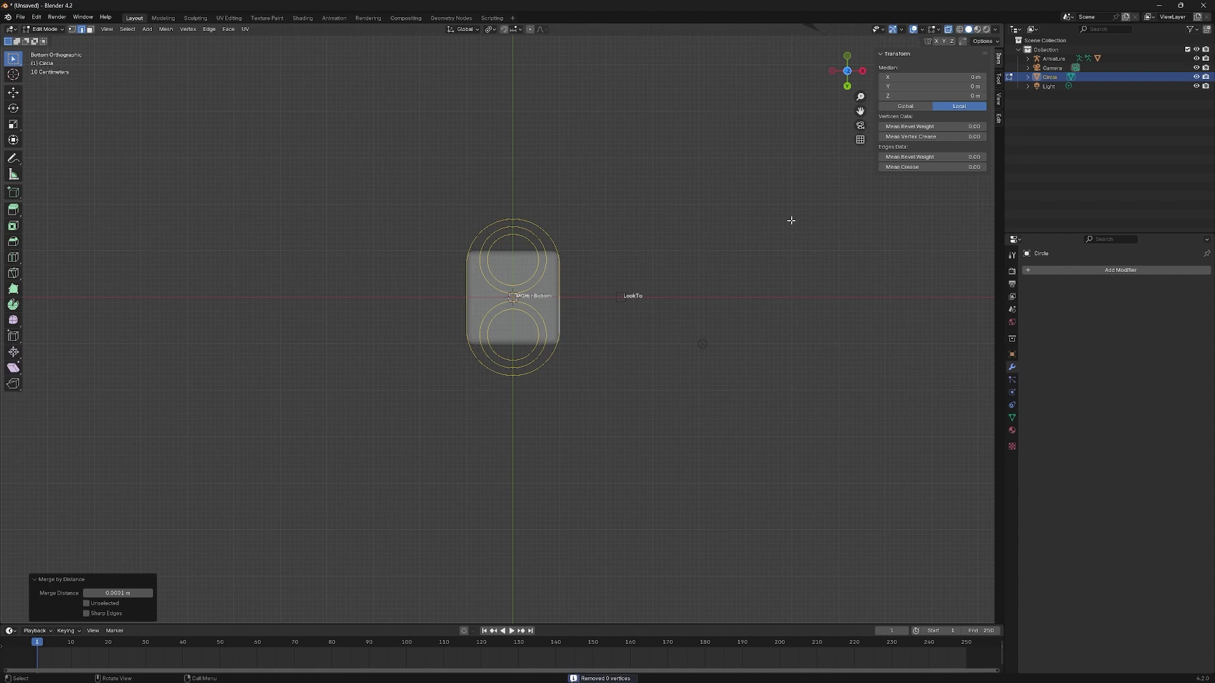
# Step: Return to Object Mode and move the control shape about 2.33 m along negative X, clear of the cube
pyautogui.click(847, 71)
pyautogui.press('Tab')
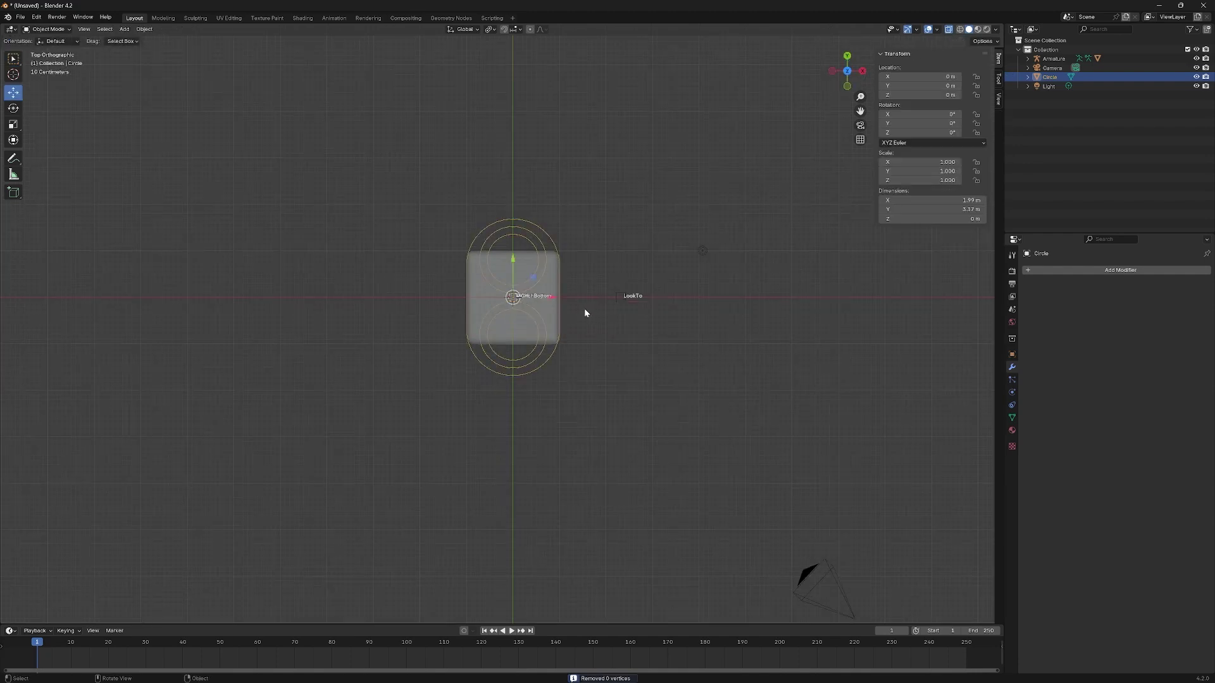
pyautogui.press('g')
pyautogui.press('x')
pyautogui.click(638, 305)
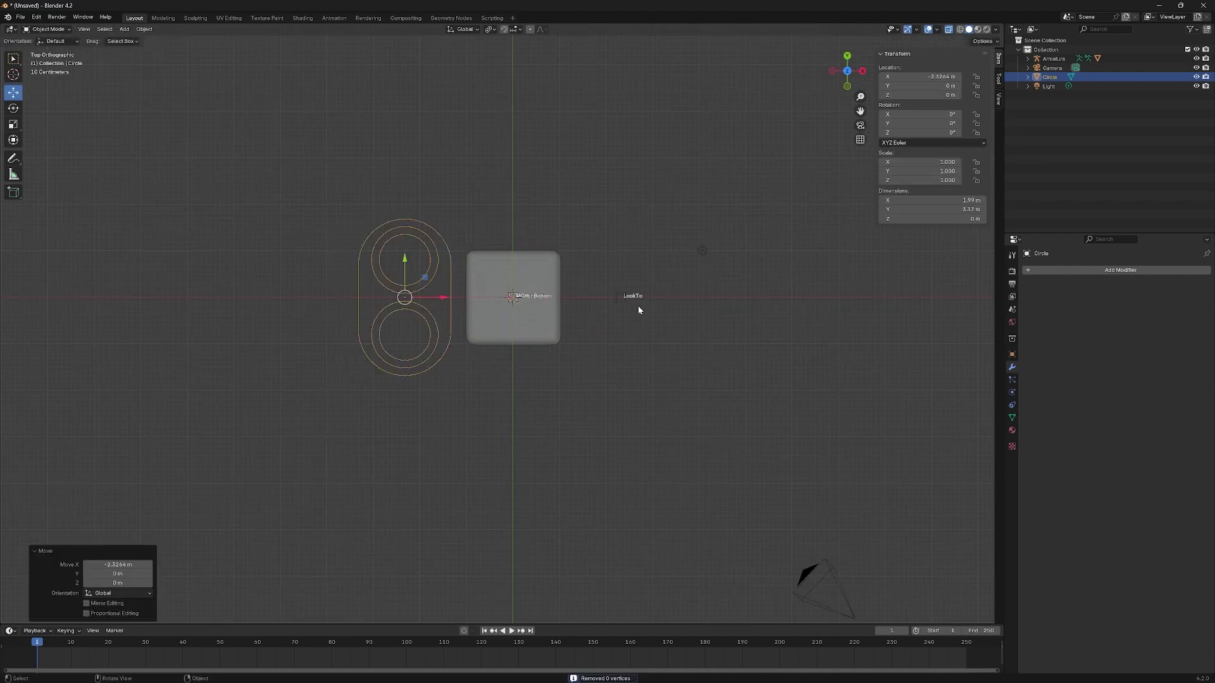
# Step: Put the armature in Pose Mode and assign the Circle mesh as the LookTo bone's custom shape
pyautogui.click(637, 305)
pyautogui.moveTo(643, 365); pyautogui.dragTo(455, 370, button='middle')
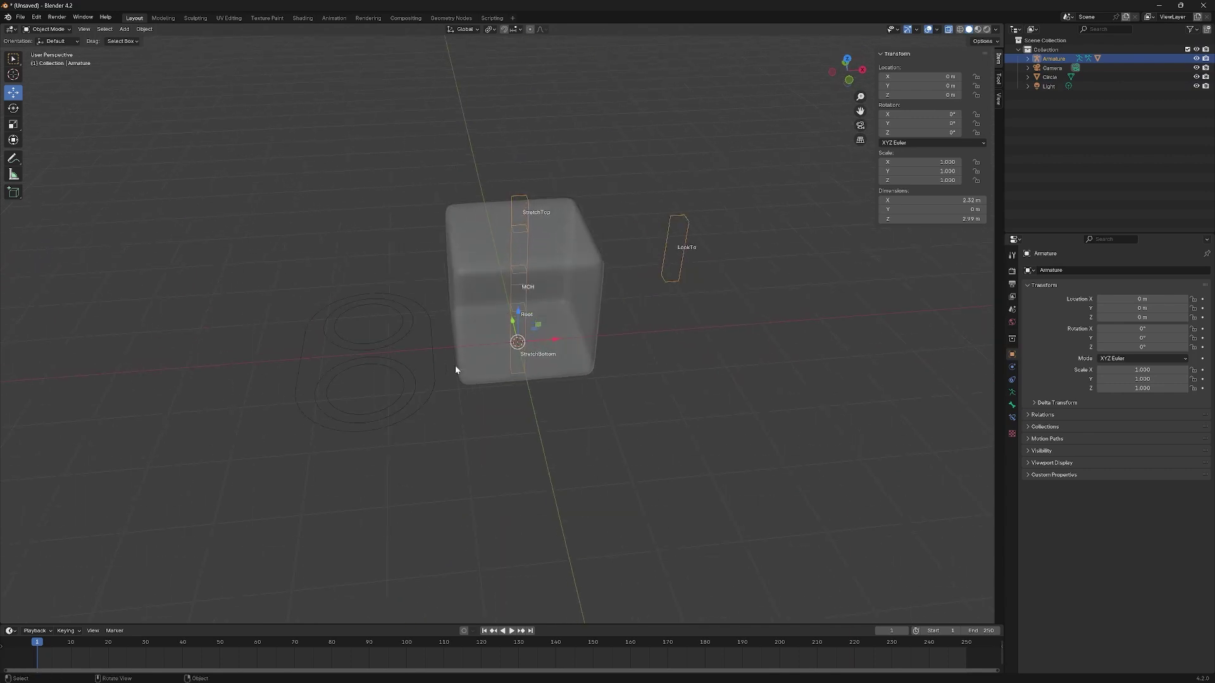
pyautogui.press('Tab')
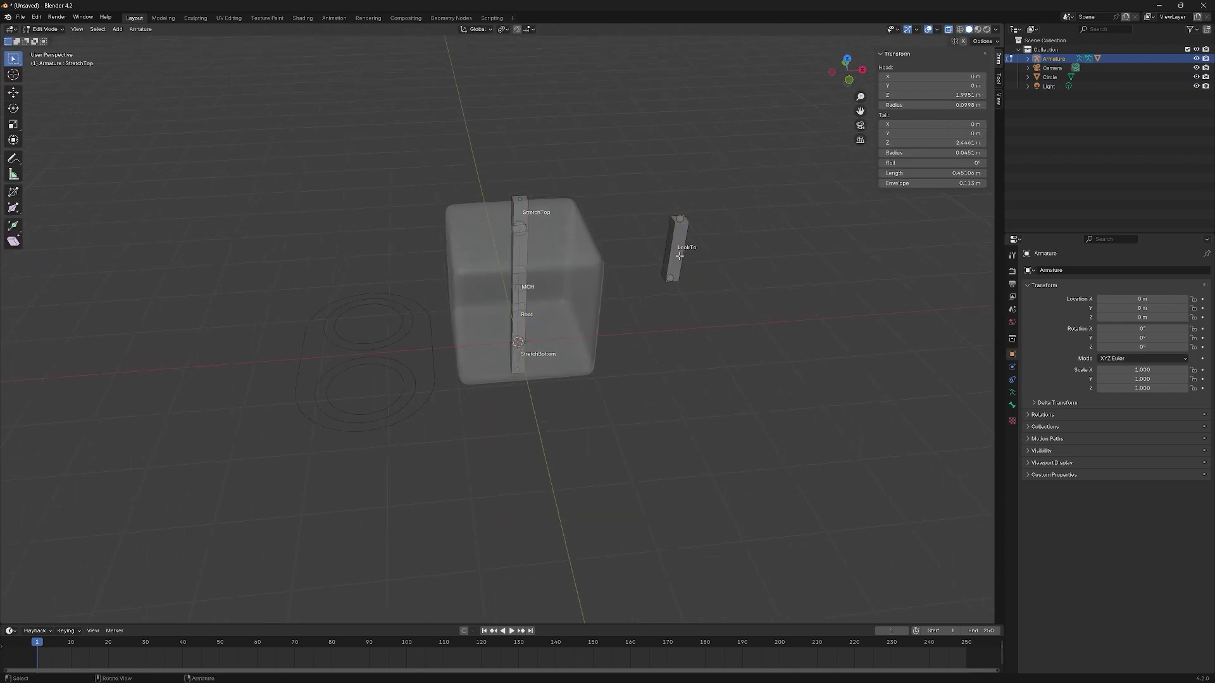
pyautogui.press('Tab')
pyautogui.hotkey('ctrl', 'Tab')
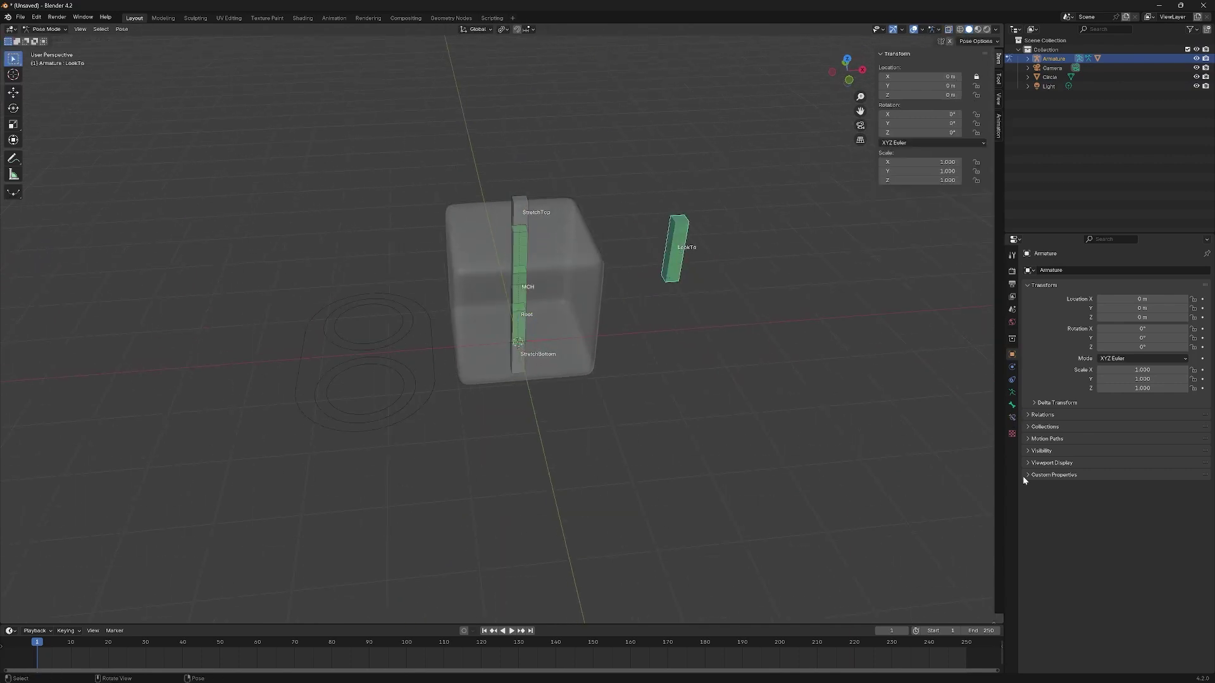
pyautogui.click(1012, 405)
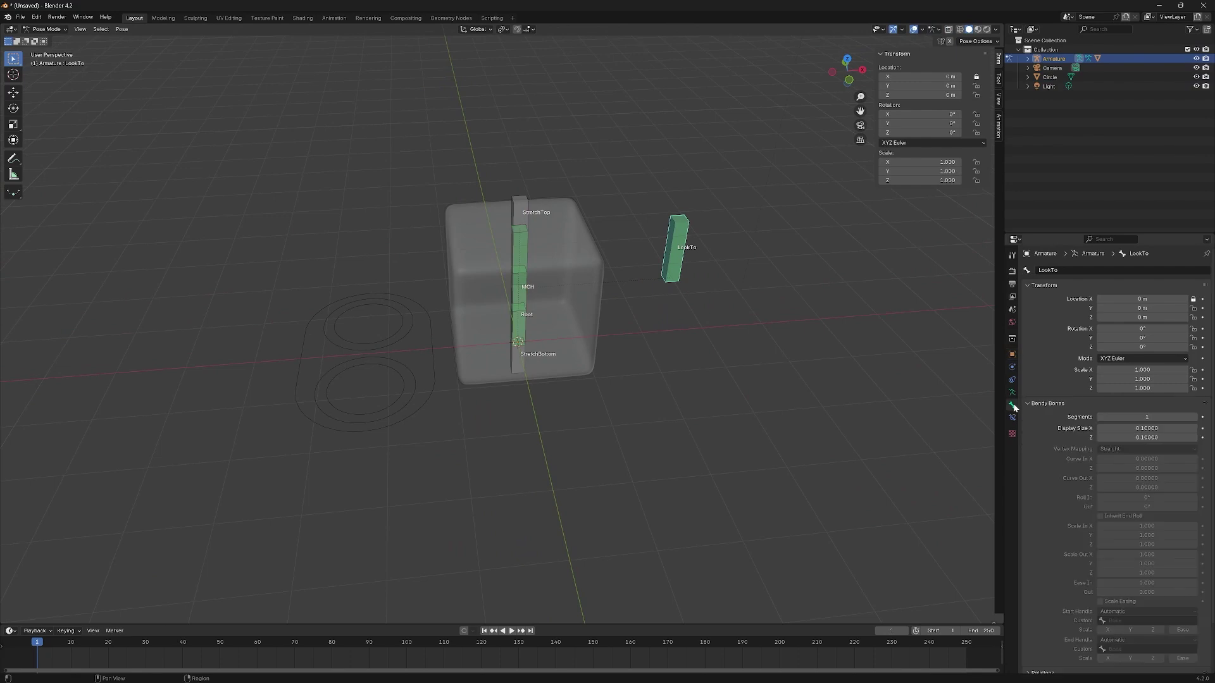
pyautogui.scroll(-2, 1090, 485)
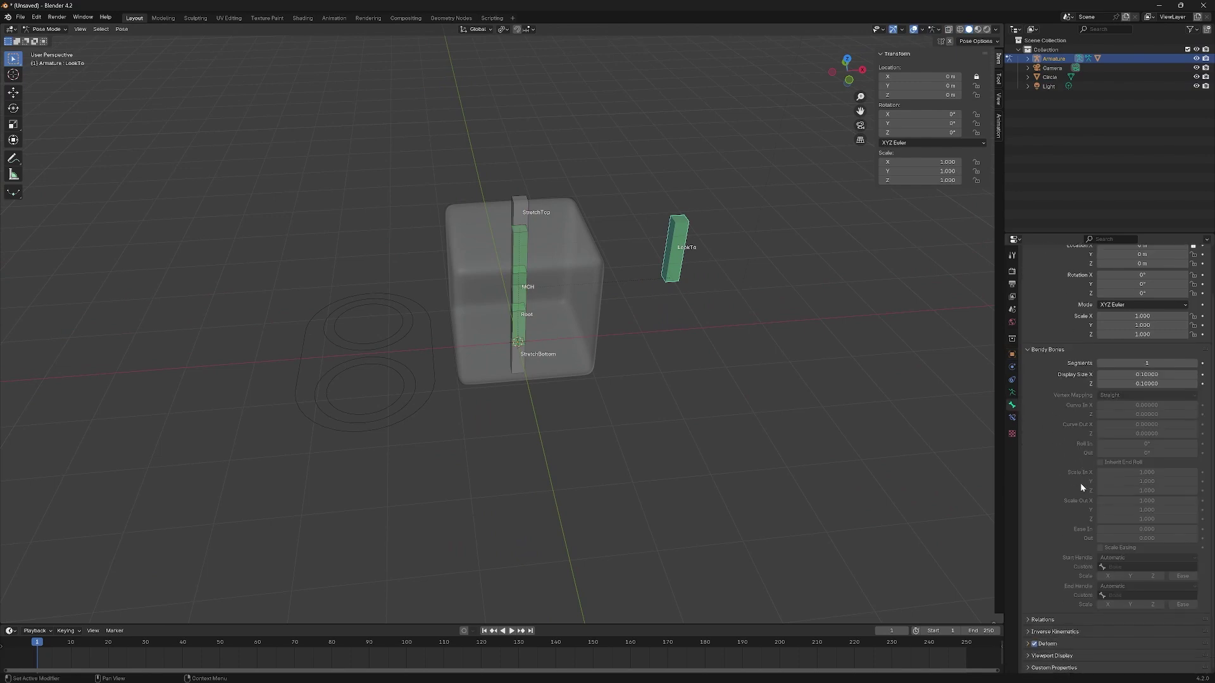
pyautogui.click(1041, 350)
pyautogui.click(1030, 451)
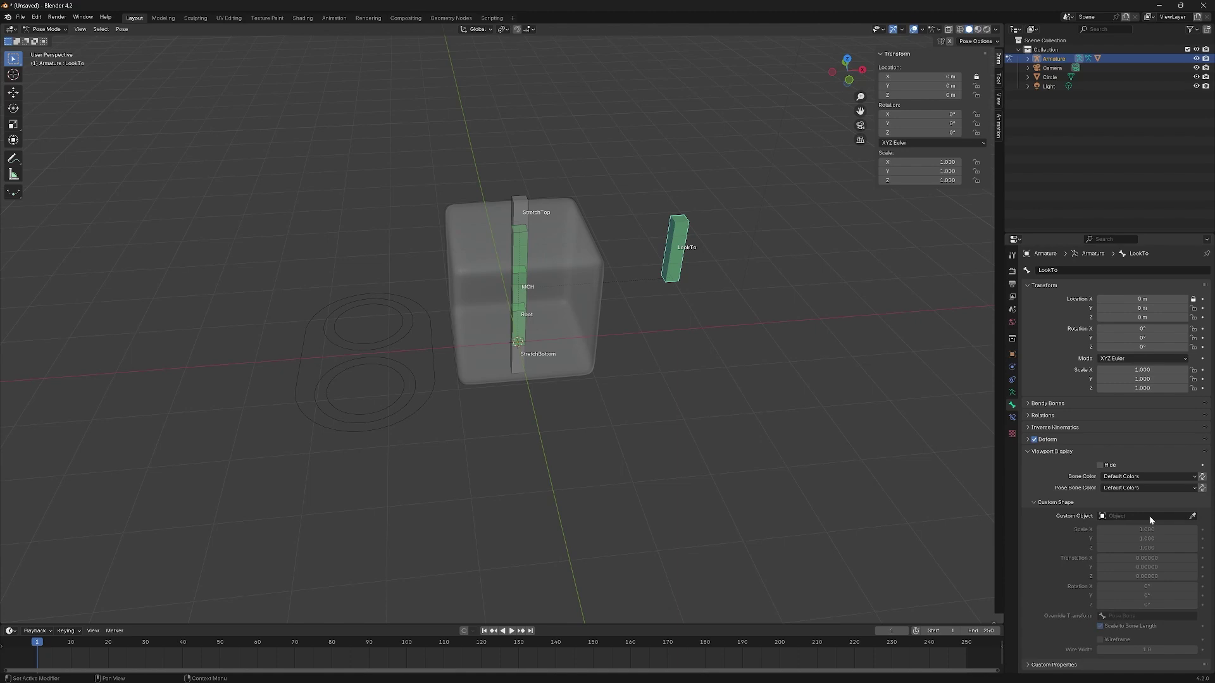
pyautogui.click(1193, 516)
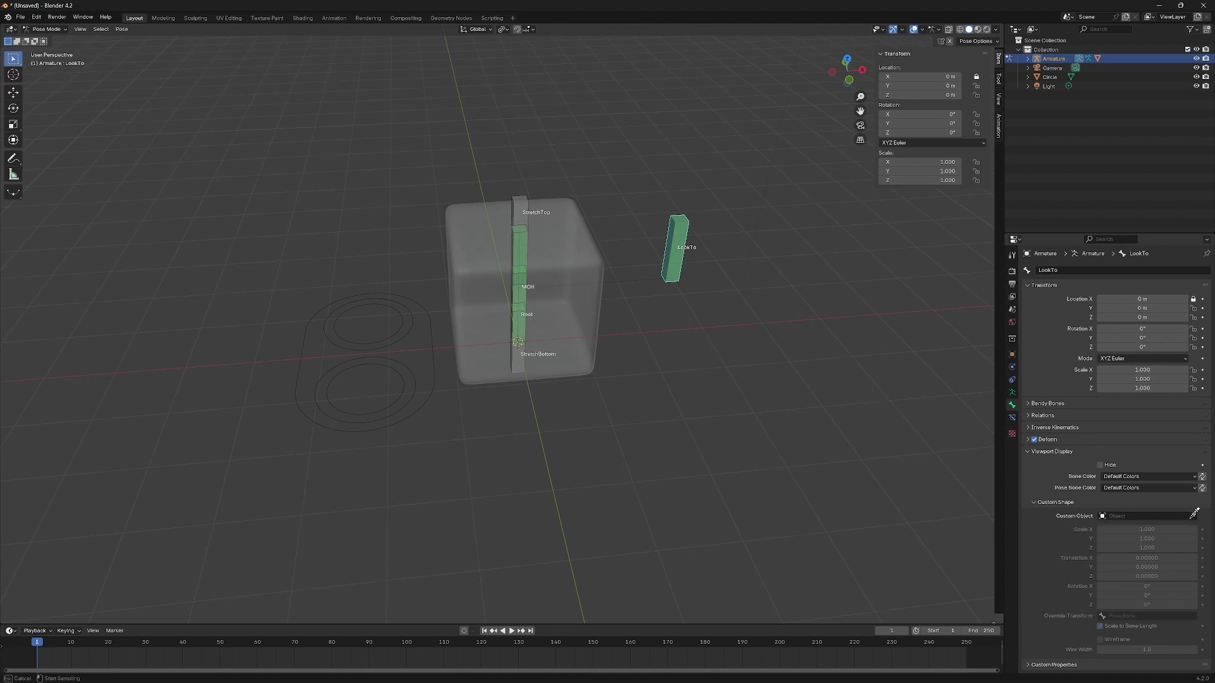
pyautogui.click(401, 359)
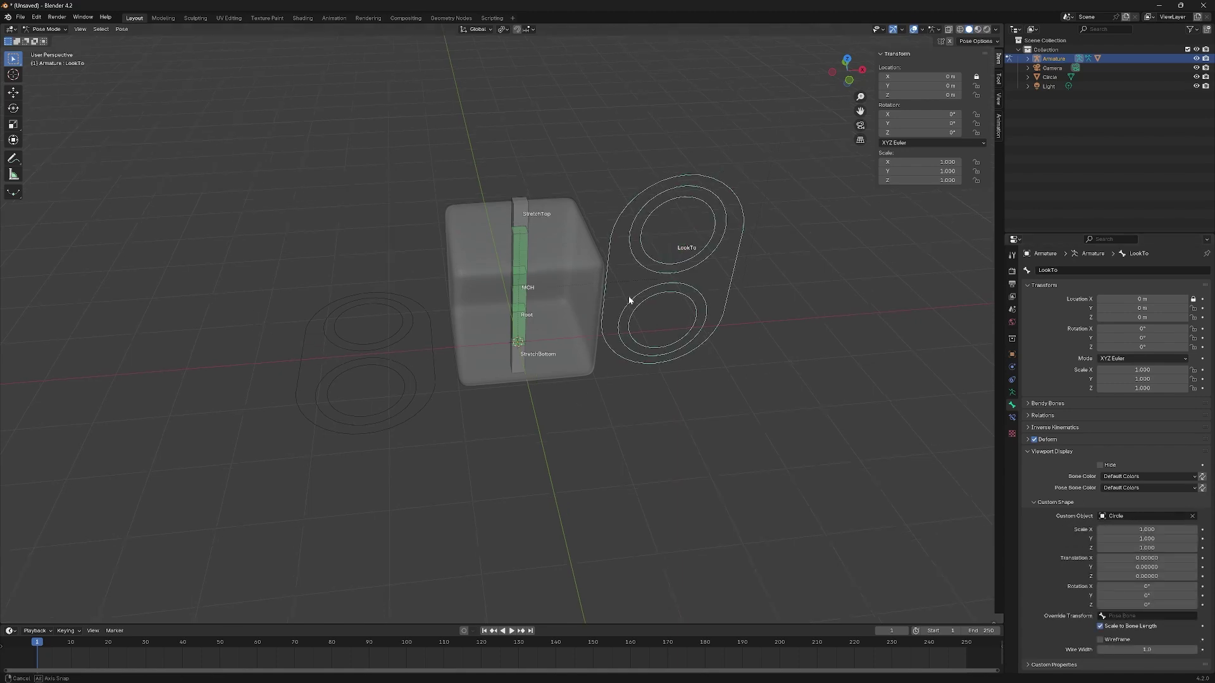
# Step: Try rotating the LookTo bone's custom shape 90° about Z with a slight Y tilt, and reset its rotation
pyautogui.moveTo(632, 298); pyautogui.dragTo(482, 346, button='middle')
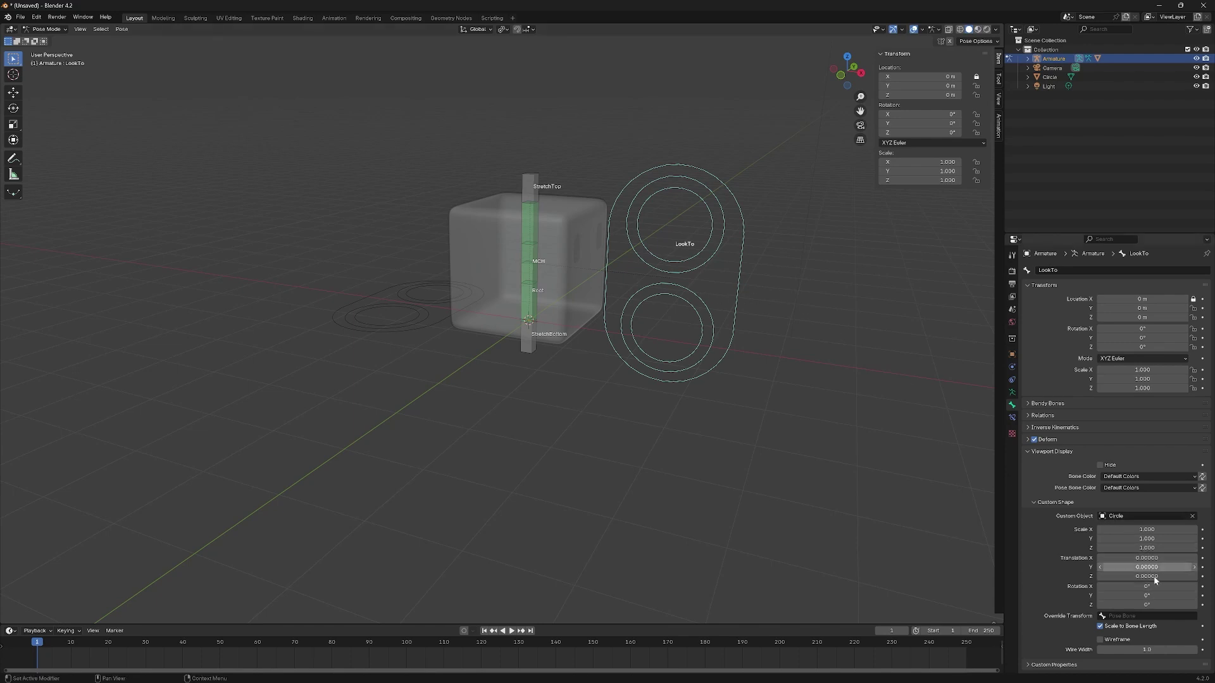
pyautogui.moveTo(1148, 596); pyautogui.dragTo(1177, 605)
pyautogui.click(1146, 605)
pyautogui.write('90')
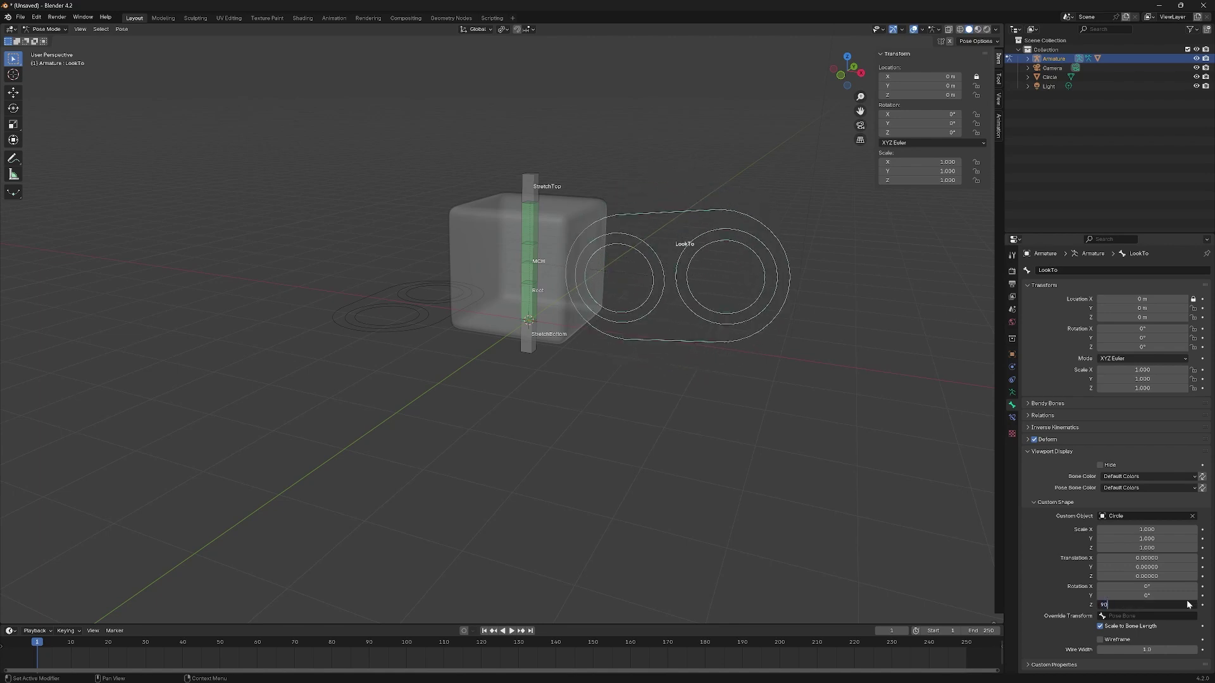
pyautogui.press('Return')
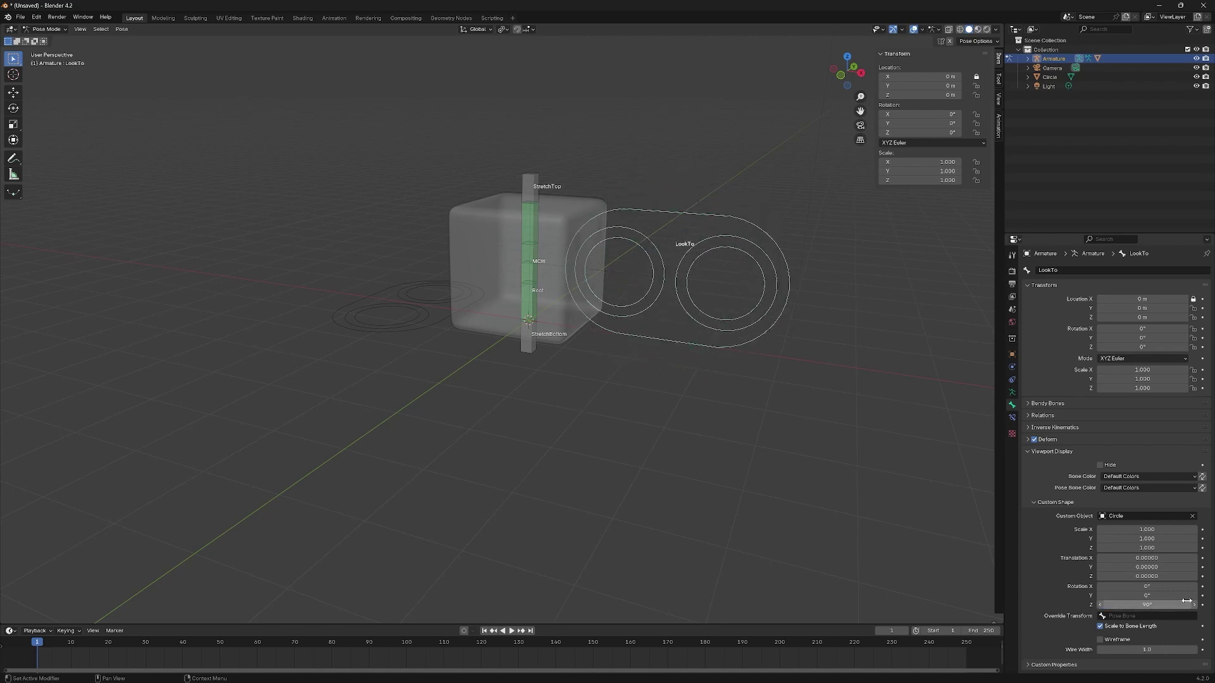
pyautogui.moveTo(1152, 596); pyautogui.dragTo(1149, 595)
pyautogui.rightClick(1148, 597)
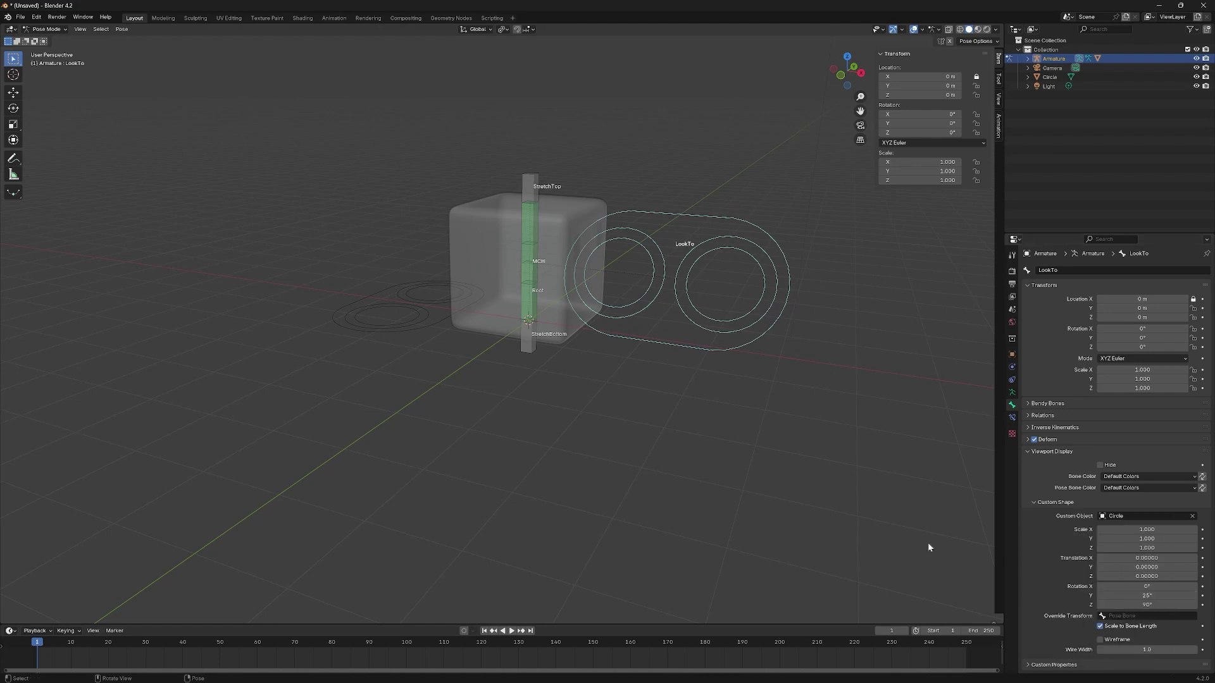
pyautogui.press('BackSpace')
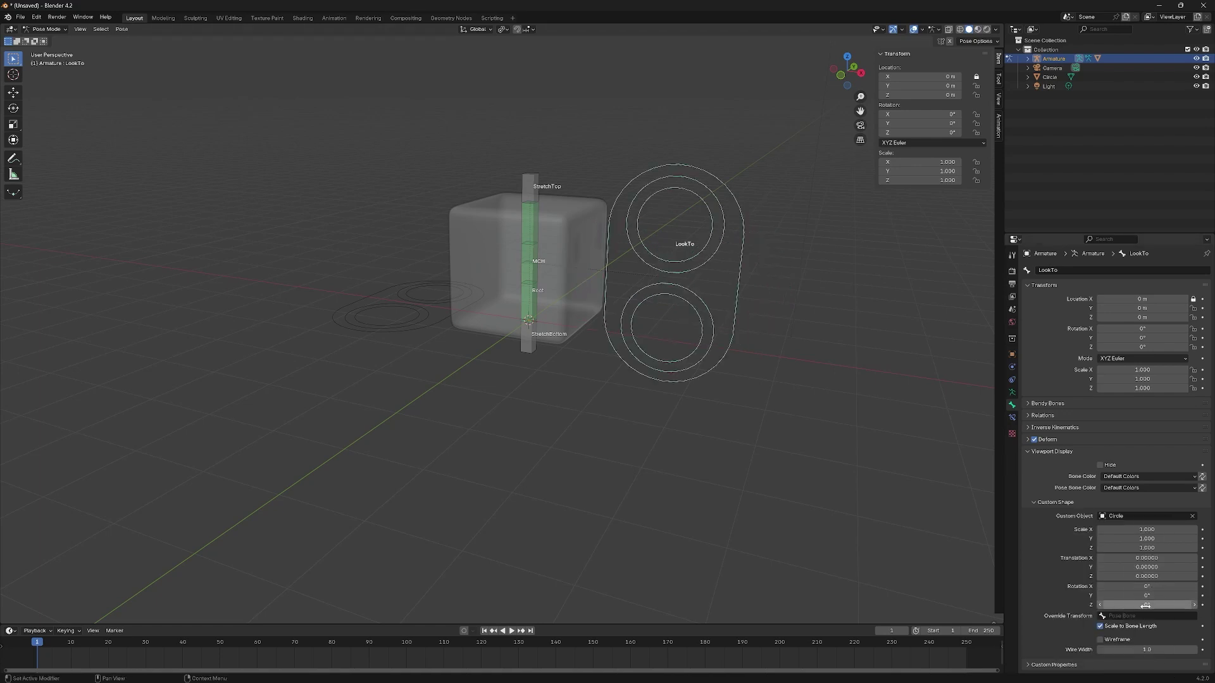
# Step: Set the LookTo custom shape's rotation to 90° on X and 90° on Z
pyautogui.doubleClick(1158, 605)
pyautogui.write('90')
pyautogui.hotkey('shift', 'Tab')
pyautogui.hotkey('shift', 'Tab')
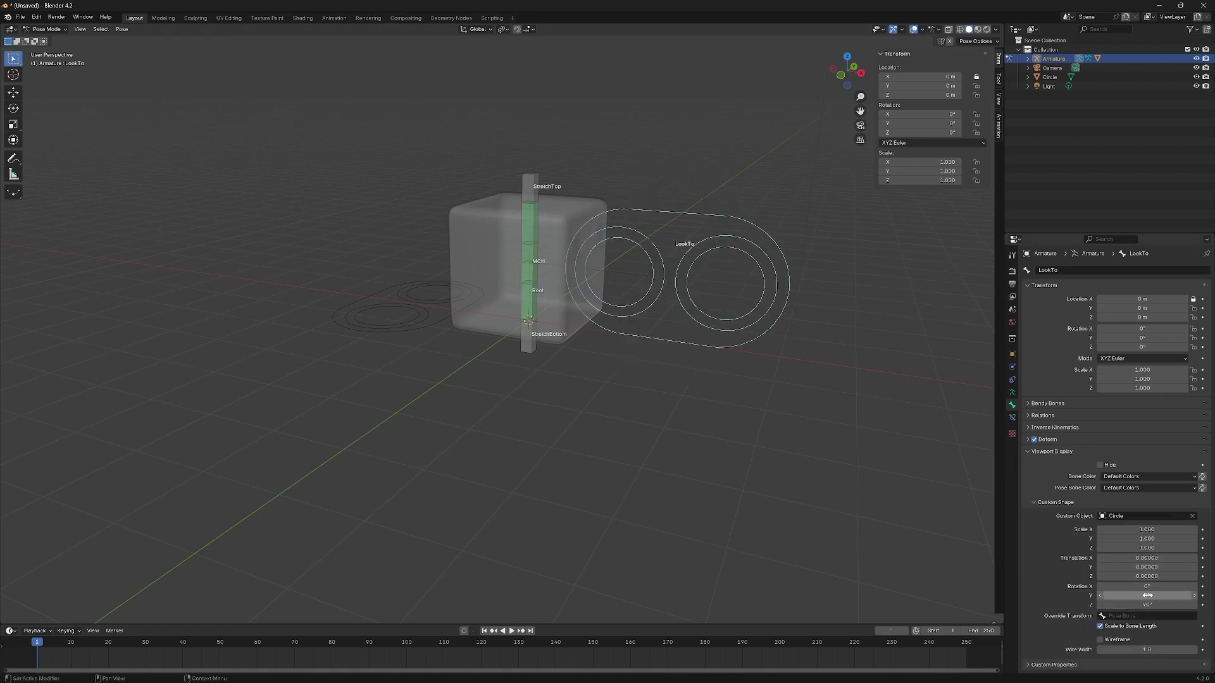
pyautogui.write('90')
pyautogui.press('Return')
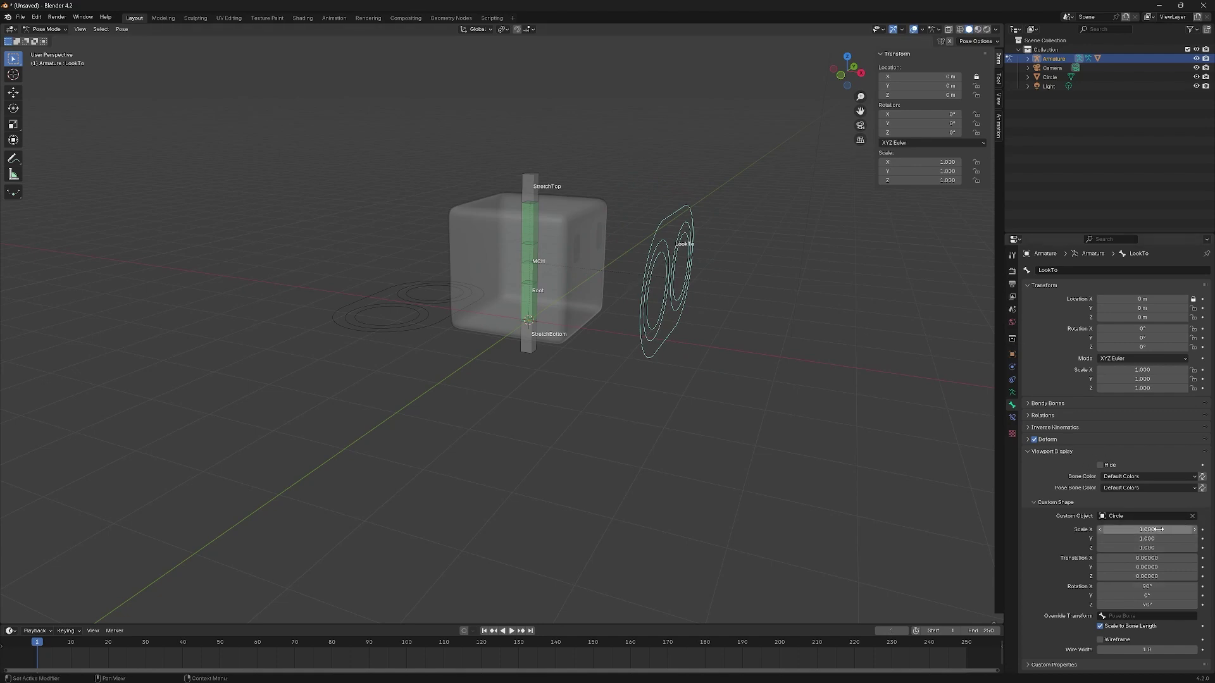
# Step: Scale the LookTo custom shape to 0.3 on all three axes
pyautogui.keyDown('ctrl'); pyautogui.moveTo(1146, 530); pyautogui.dragTo(1102, 548); pyautogui.keyUp('ctrl')
pyautogui.moveTo(844, 380); pyautogui.dragTo(667, 354, button='middle')
pyautogui.scroll(4, 667, 354)
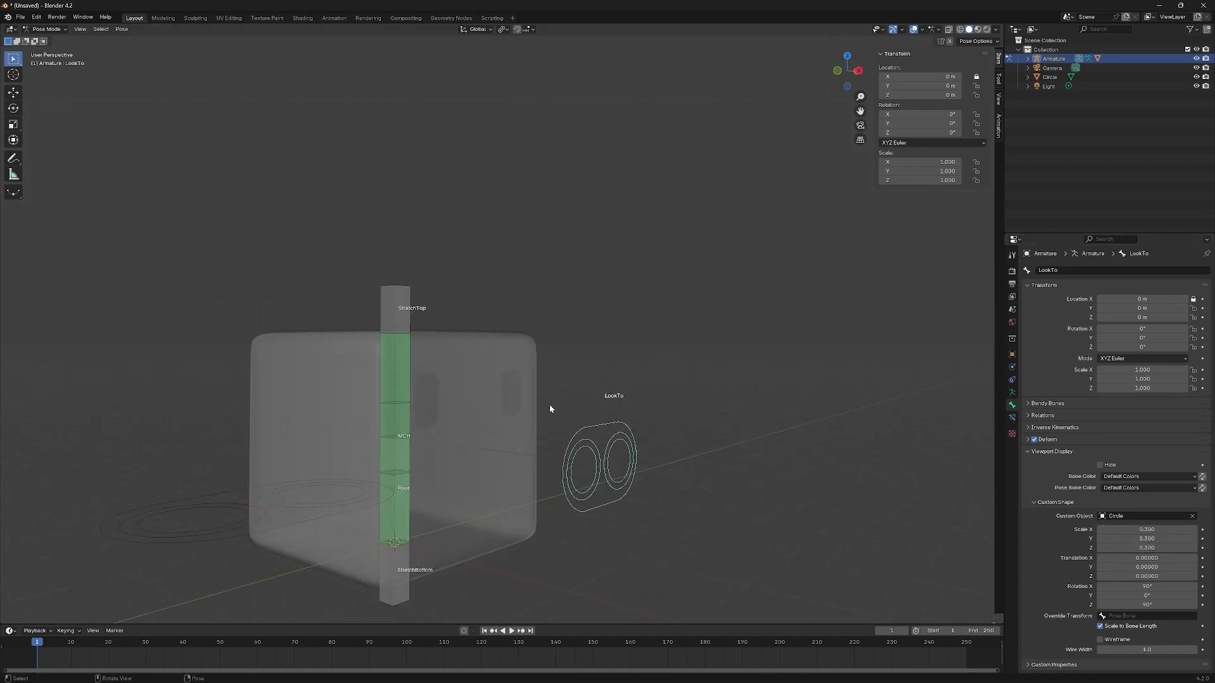
pyautogui.keyDown('shift'); pyautogui.moveTo(550, 408); pyautogui.dragTo(655, 290, button='middle'); pyautogui.keyUp('shift')
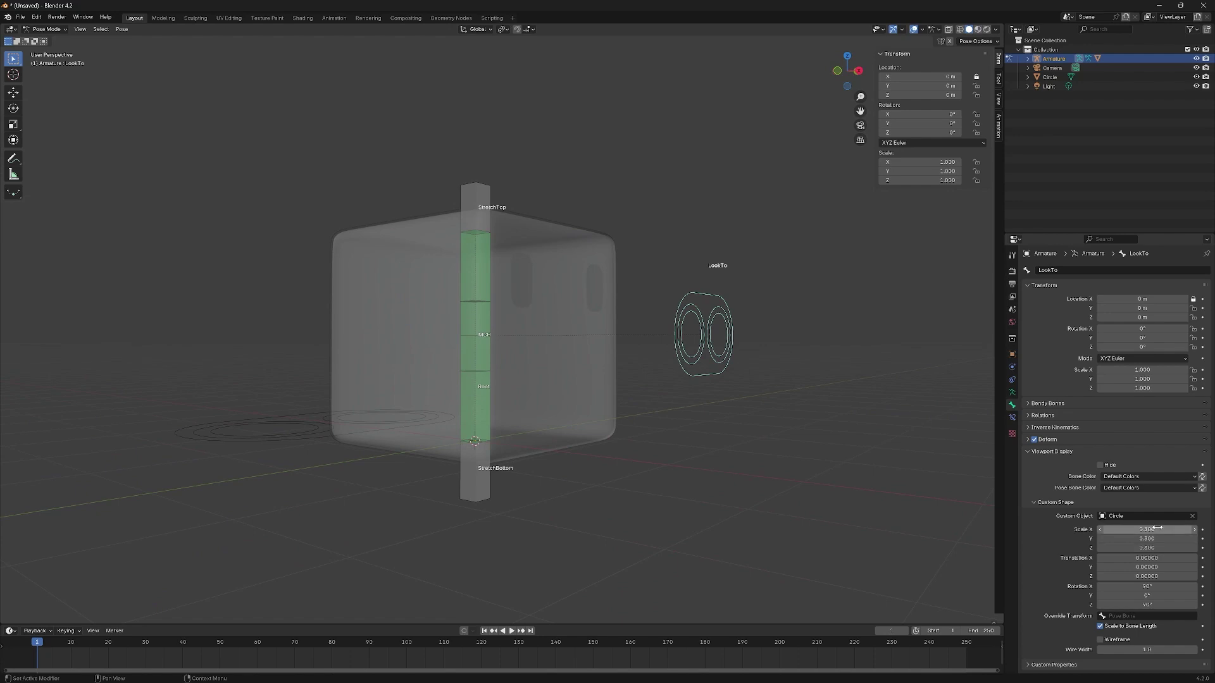
# Step: Set the LookTo custom shape's Y translation to 0.5 to centre it on the bone
pyautogui.moveTo(1157, 567)
pyautogui.mouseDown()
pyautogui.moveTo(1177, 567)
pyautogui.moveTo(1148, 576)
pyautogui.mouseUp()
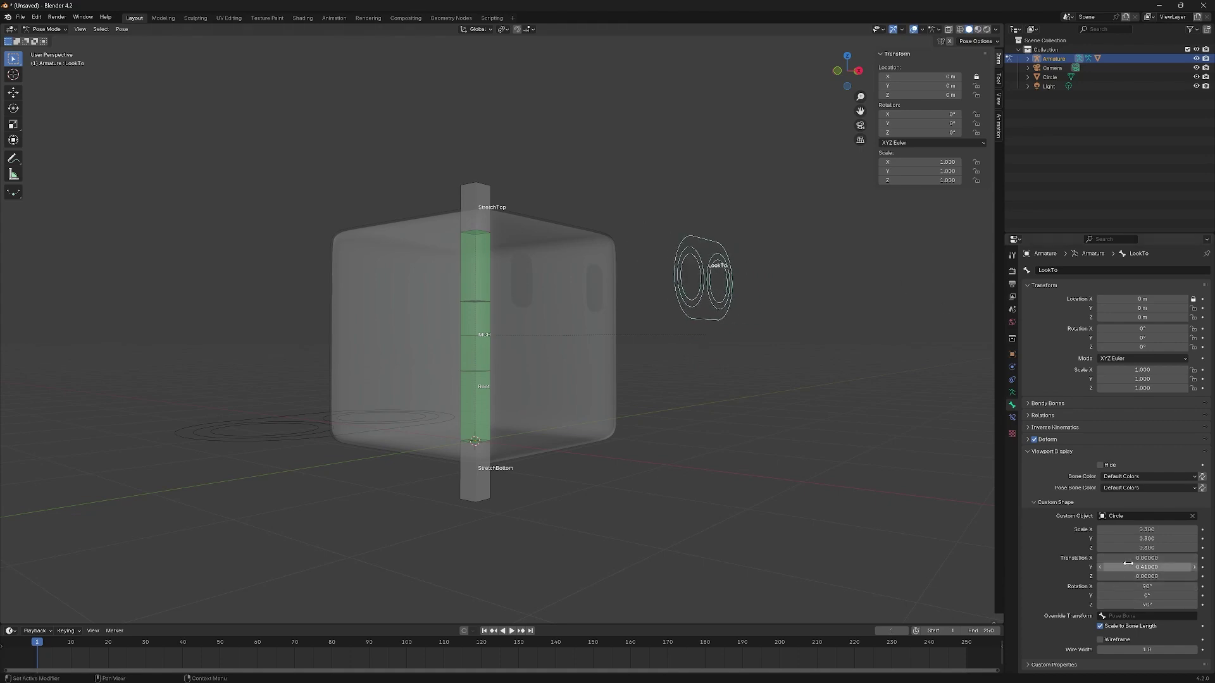
pyautogui.moveTo(1129, 567); pyautogui.dragTo(1130, 567)
pyautogui.moveTo(658, 437); pyautogui.dragTo(739, 466, button='middle')
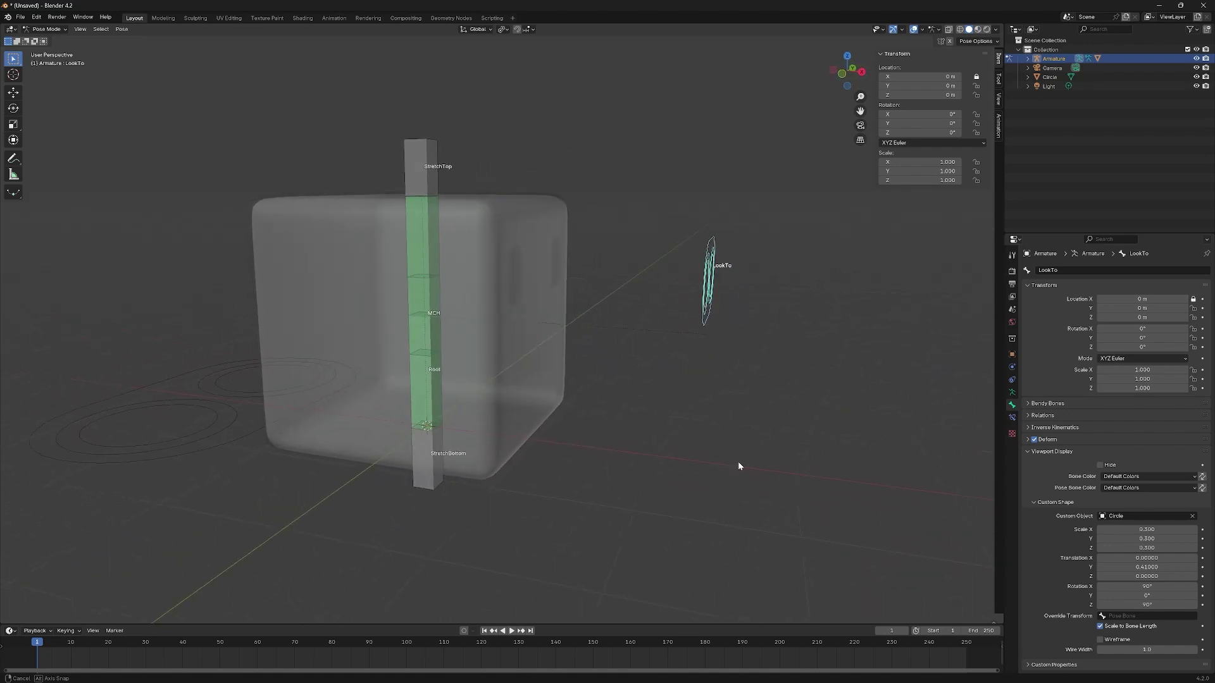
pyautogui.moveTo(1146, 567); pyautogui.dragTo(1151, 567)
pyautogui.click(1146, 567)
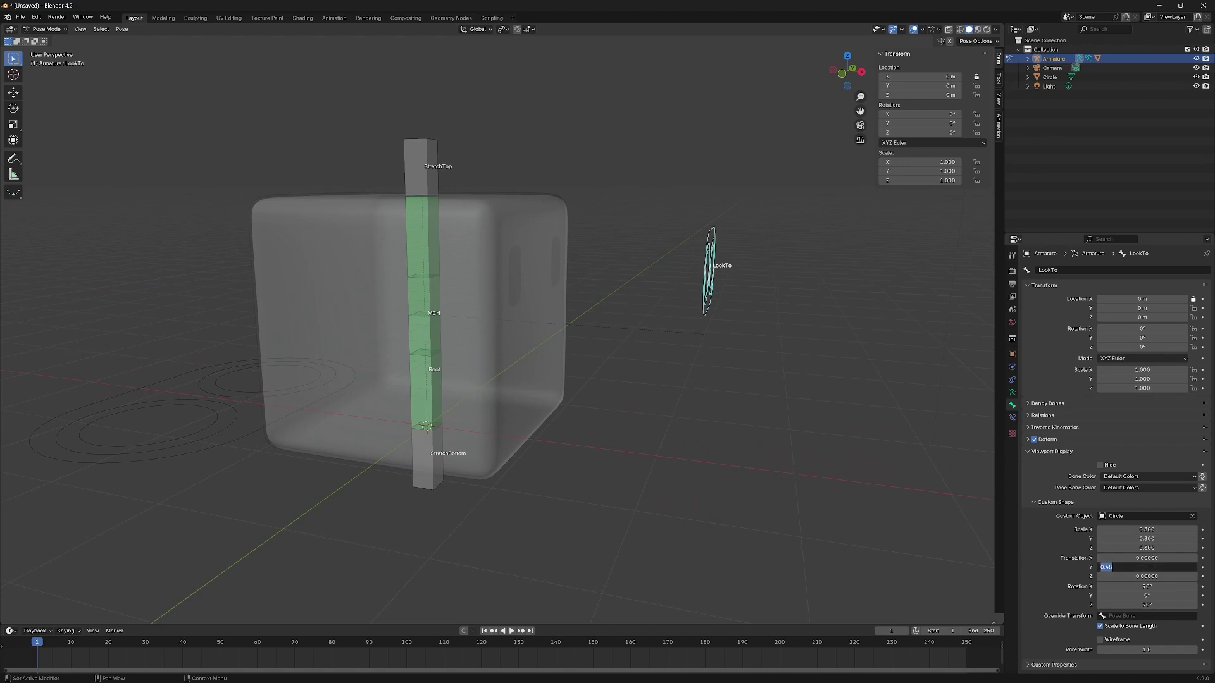
pyautogui.write('0.5')
pyautogui.press('Return')
pyautogui.moveTo(794, 361); pyautogui.dragTo(386, 337, button='middle')
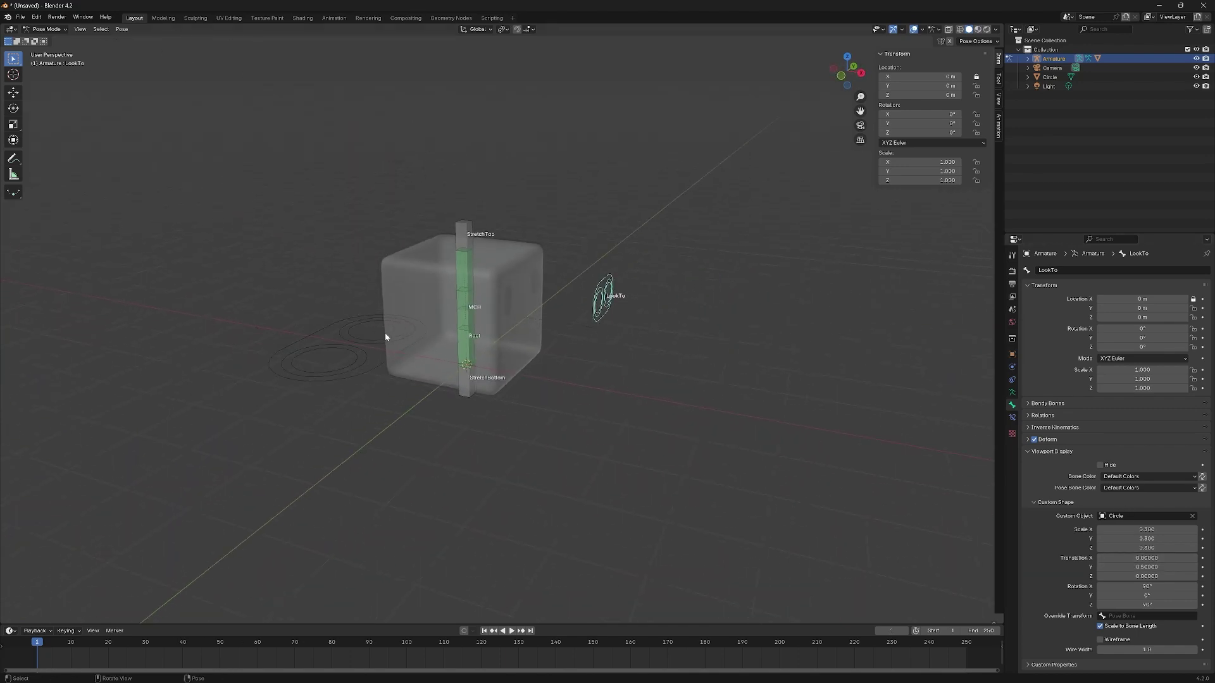
# Step: Return to Object Mode, add a mesh circle at the origin and scale it to about 1.293 around the cube
pyautogui.click(479, 408)
pyautogui.hotkey('ctrl', 'Tab')
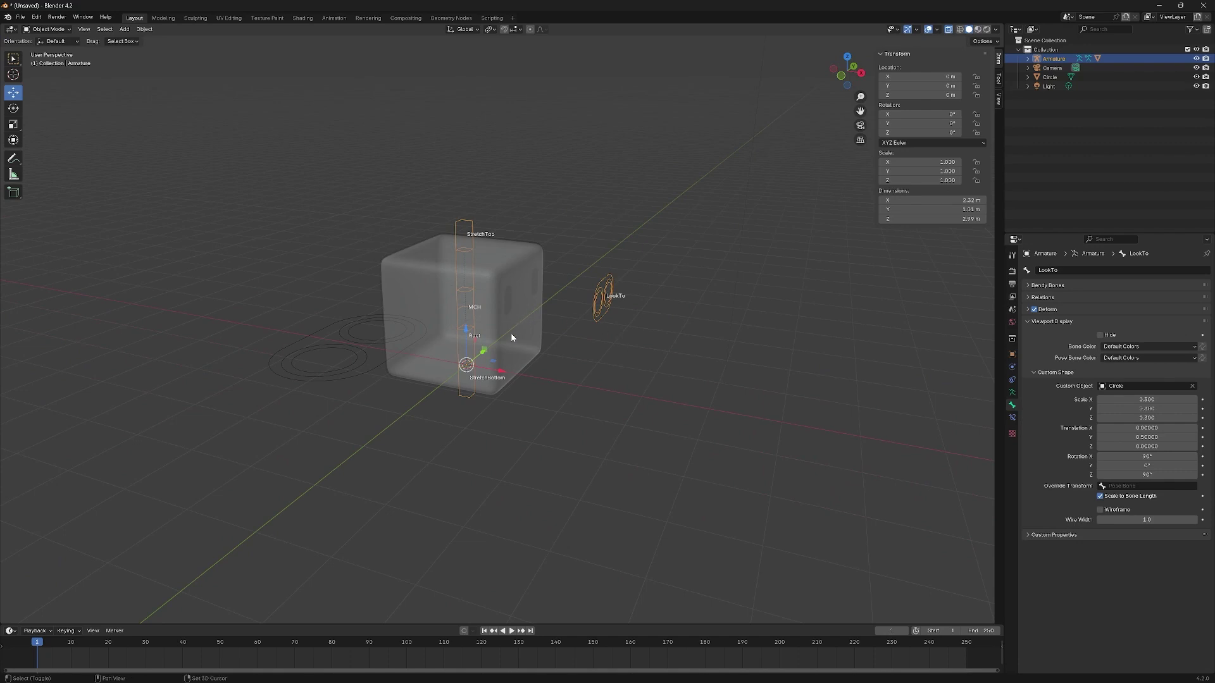
pyautogui.hotkey('shift', 'a')
pyautogui.moveTo(511, 334)
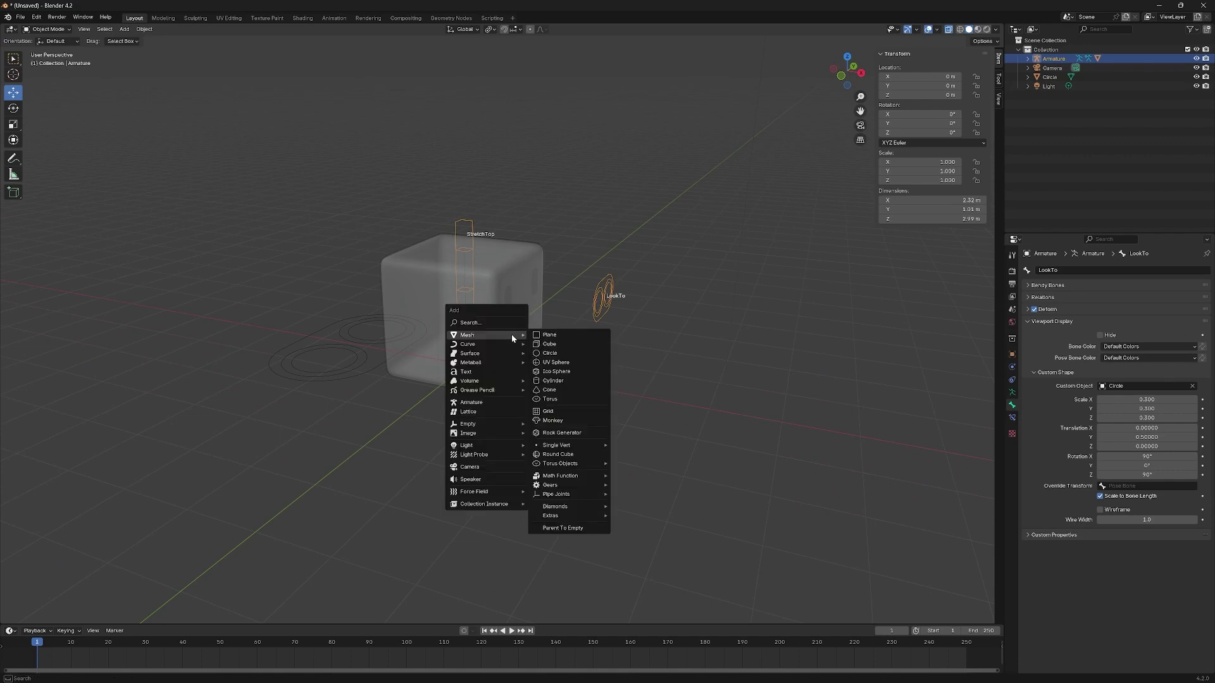
pyautogui.click(550, 353)
pyautogui.click(848, 57)
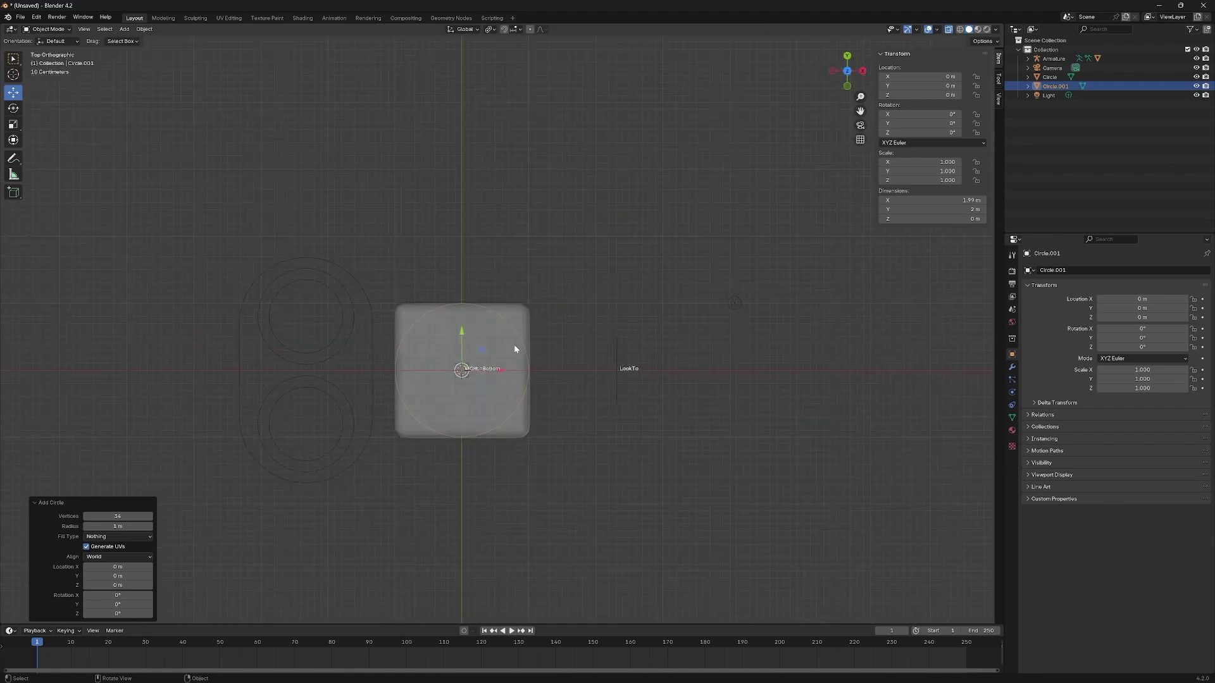
pyautogui.press('s')
pyautogui.click(550, 372)
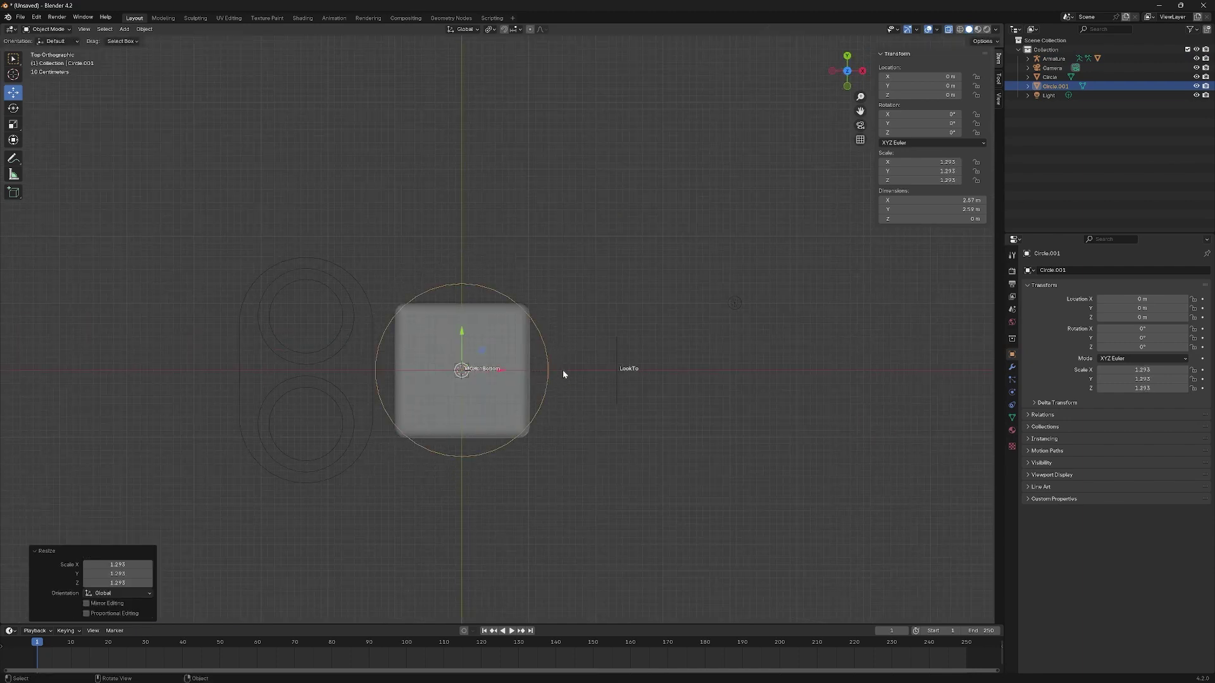
# Step: Try duplicating the circle inside its own mesh and scaling the copy to about 0.842 as an inner ring
pyautogui.press('Tab')
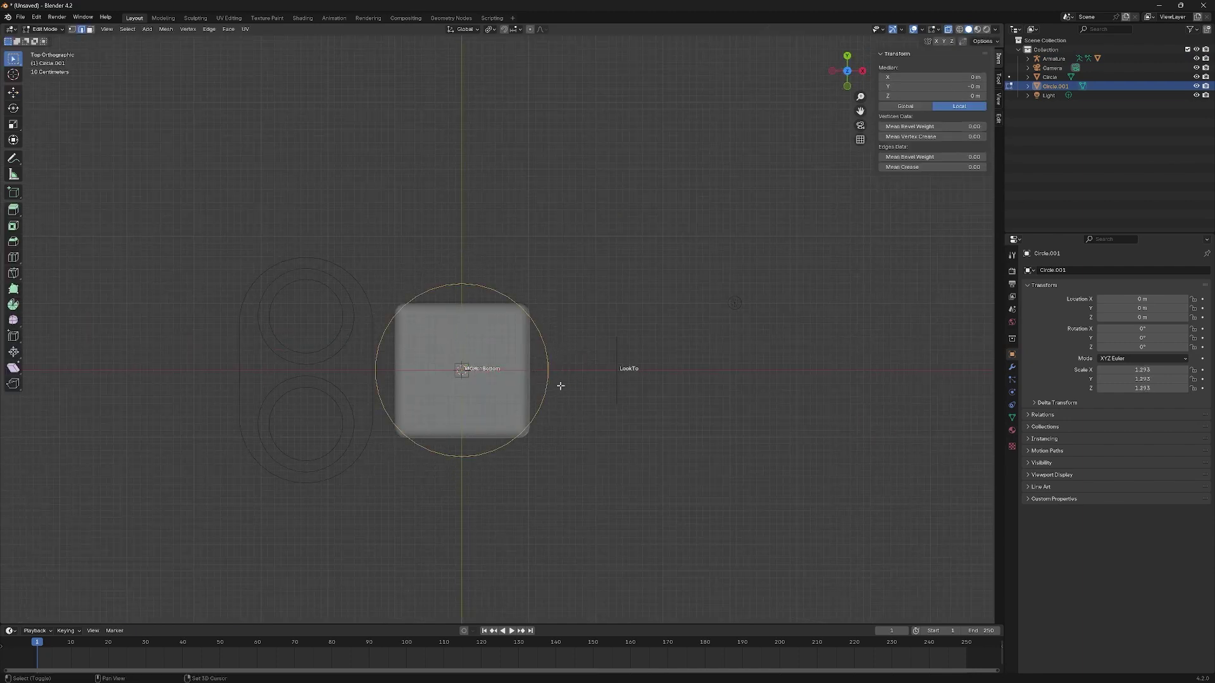
pyautogui.hotkey('shift', 'd')
pyautogui.press('s')
pyautogui.click(564, 381)
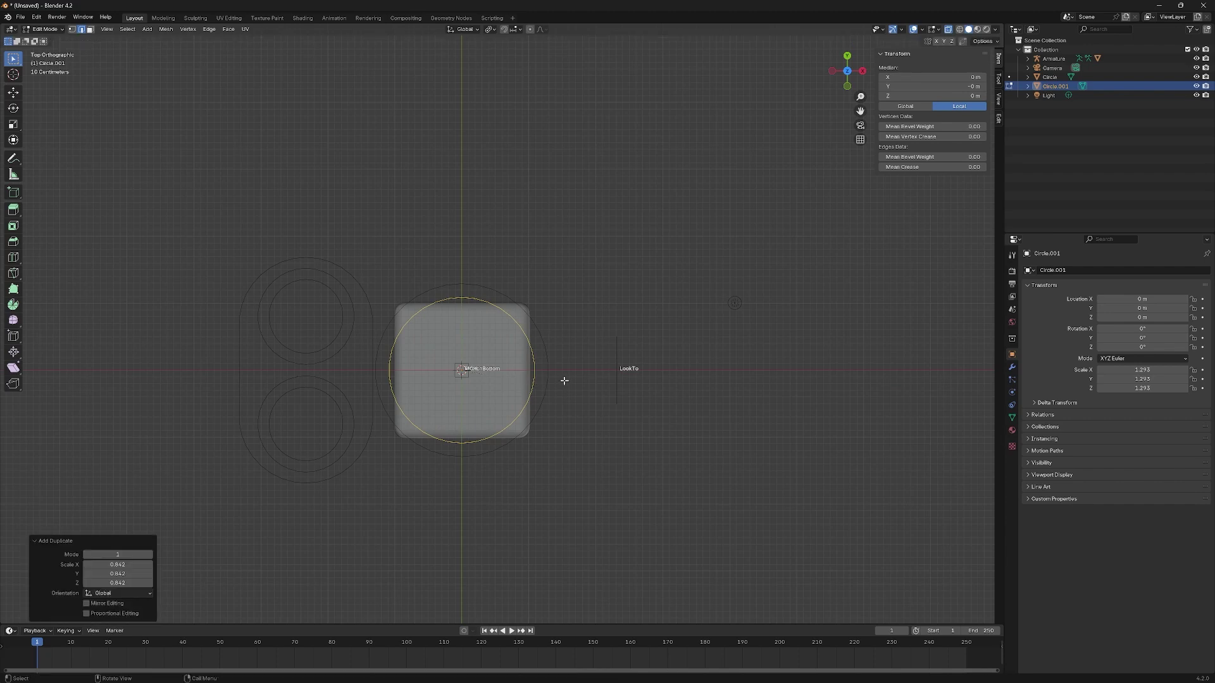
pyautogui.scroll(4, 564, 381)
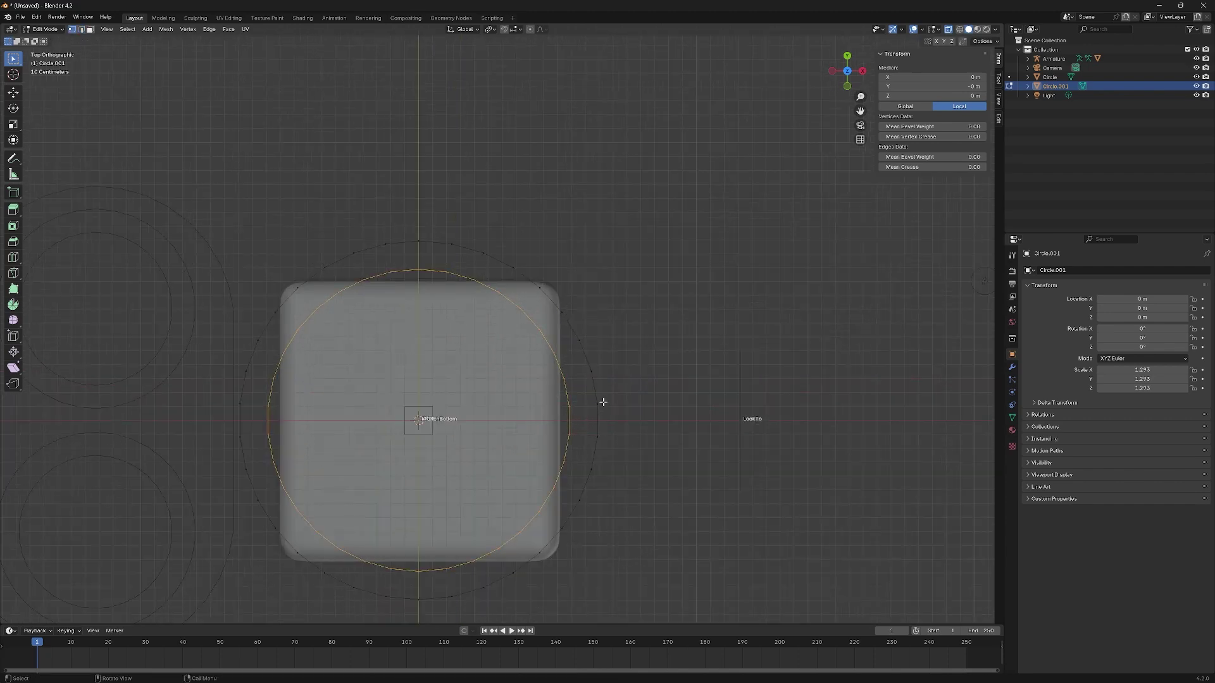
# Step: Undo the inner ring, the circle's scaling and the adding of the circle itself
pyautogui.hotkey('ctrl', 'z')
pyautogui.hotkey('ctrl', 'z')
pyautogui.hotkey('ctrl', 'z')
pyautogui.hotkey('ctrl', 'z')
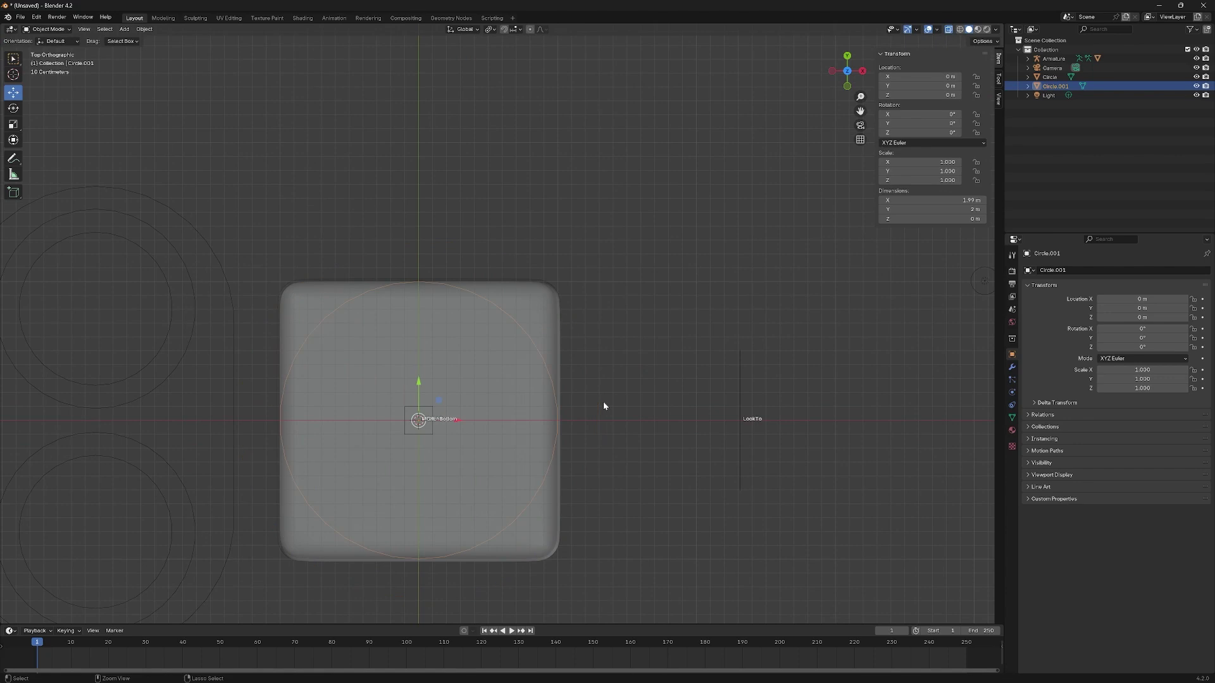
pyautogui.hotkey('ctrl', 'z')
pyautogui.hotkey('shift', 'a')
pyautogui.moveTo(595, 405)
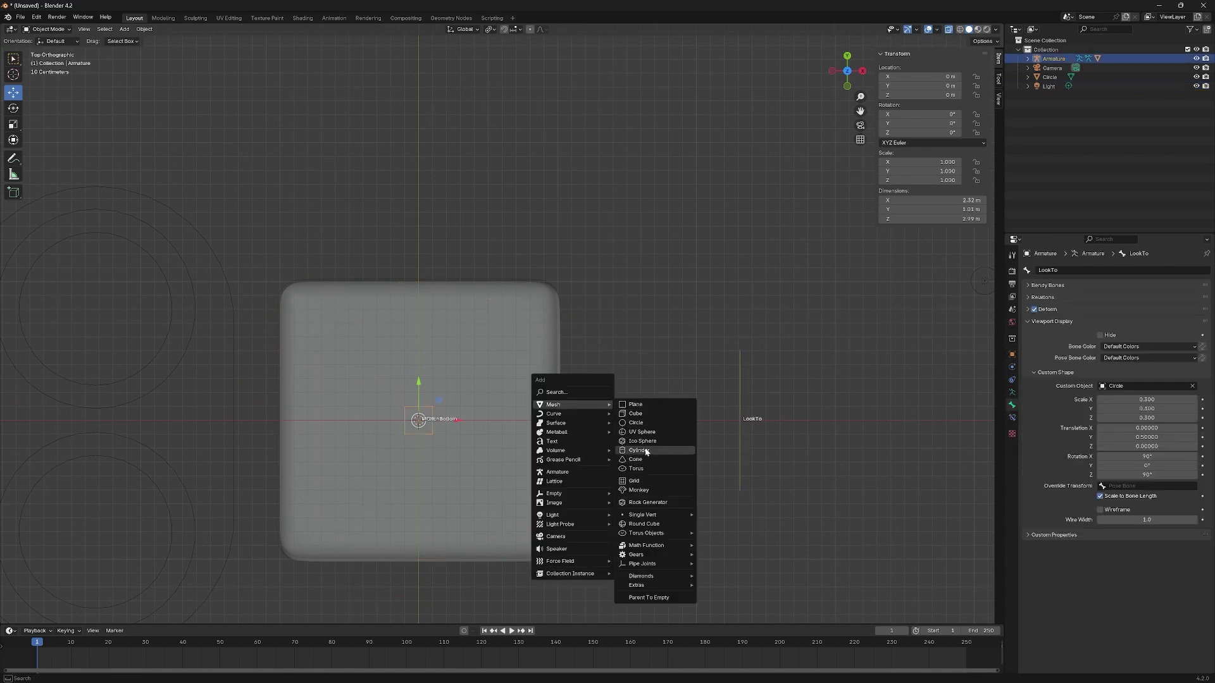
pyautogui.click(637, 423)
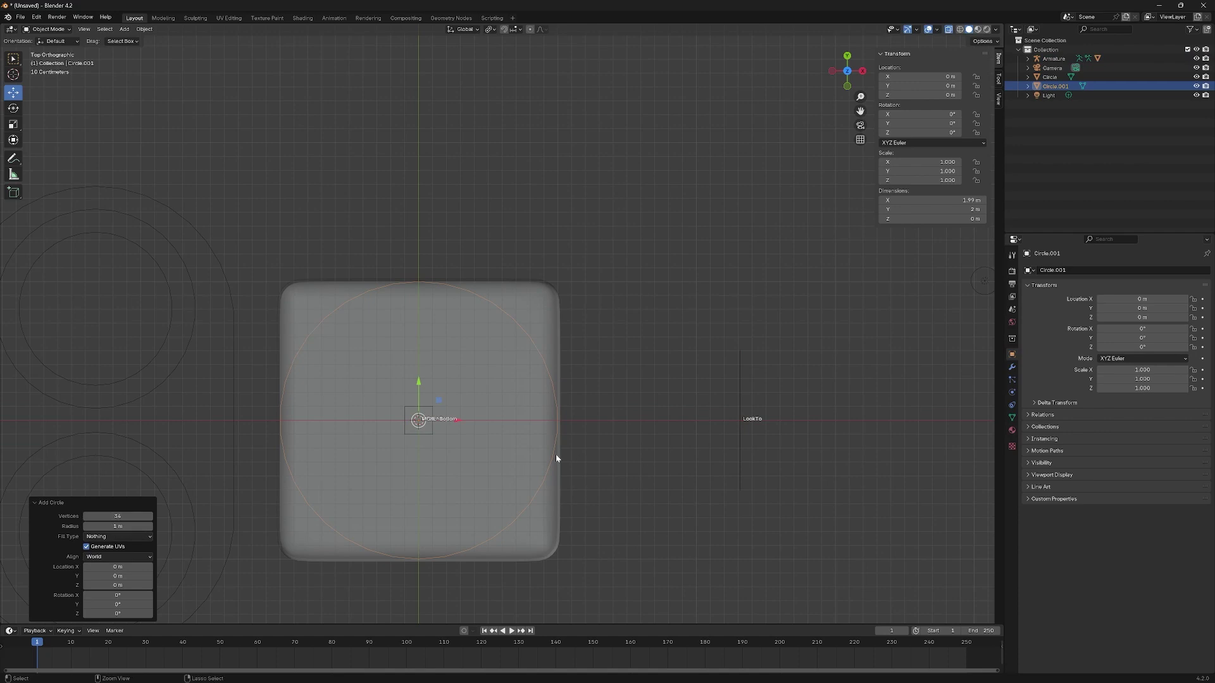
pyautogui.hotkey('ctrl', 'z')
# Step: Add a mesh plane at the origin and delete only its face in Edit Mode, keeping the square outline
pyautogui.hotkey('shift', 'a')
pyautogui.moveTo(563, 435)
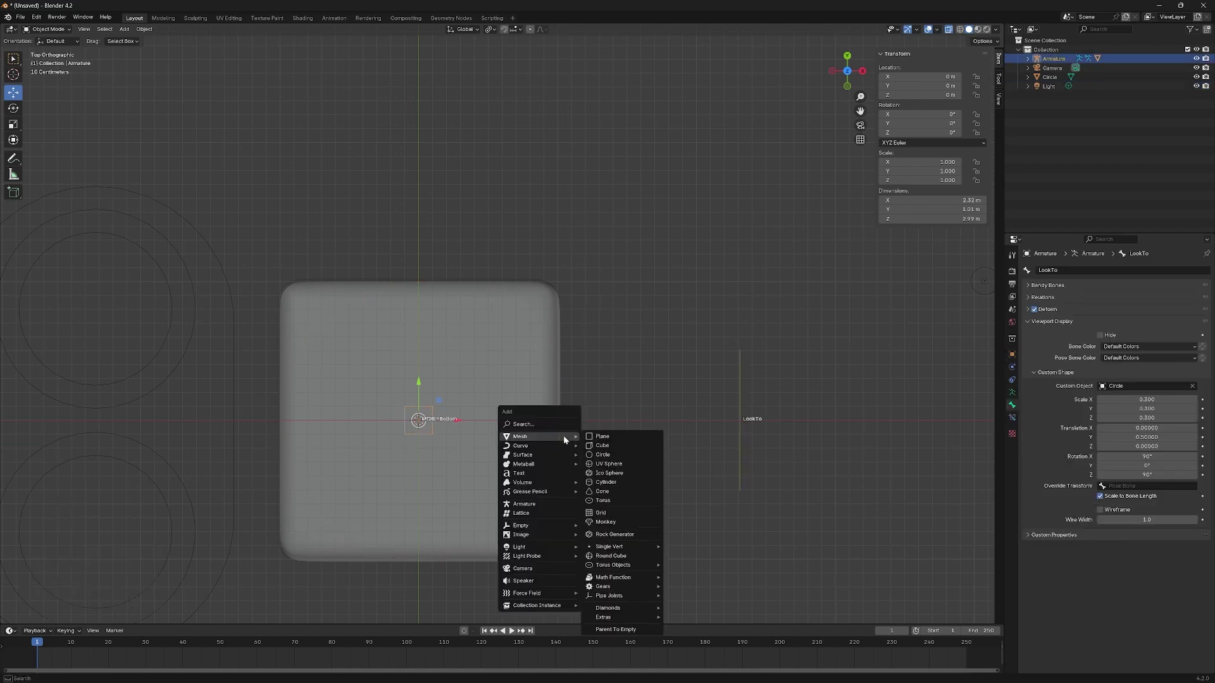
pyautogui.click(612, 438)
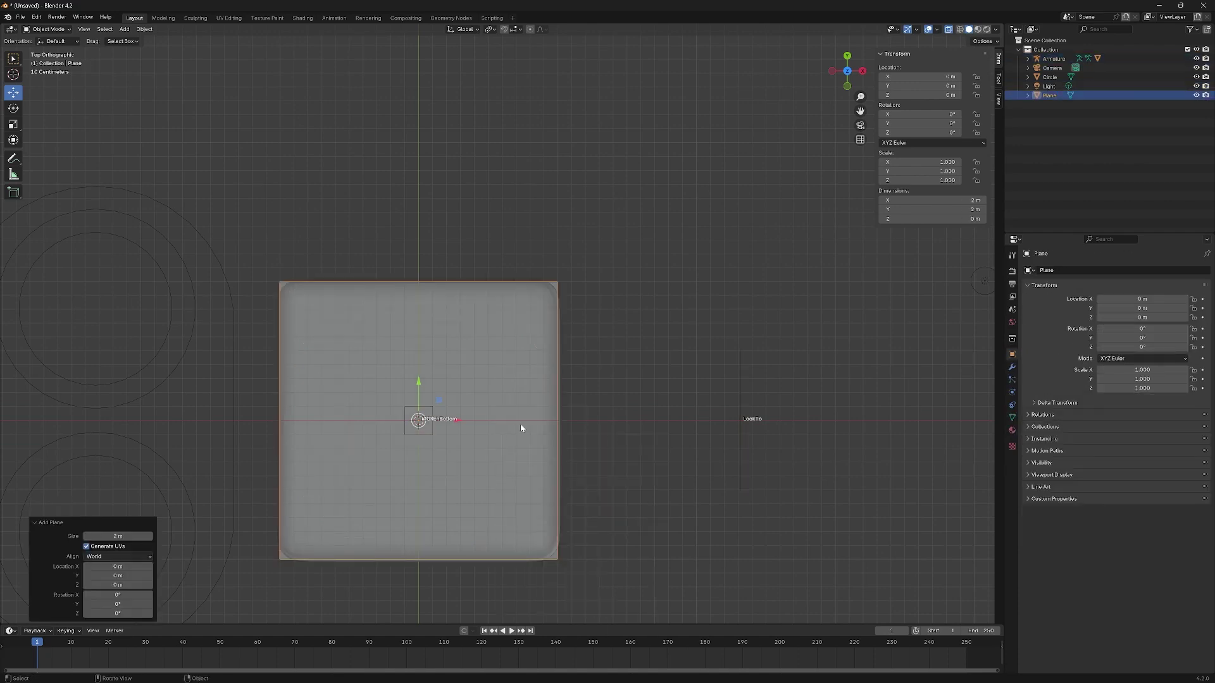
pyautogui.press('Tab')
pyautogui.press('3')
pyautogui.hotkey('alt', 'a')
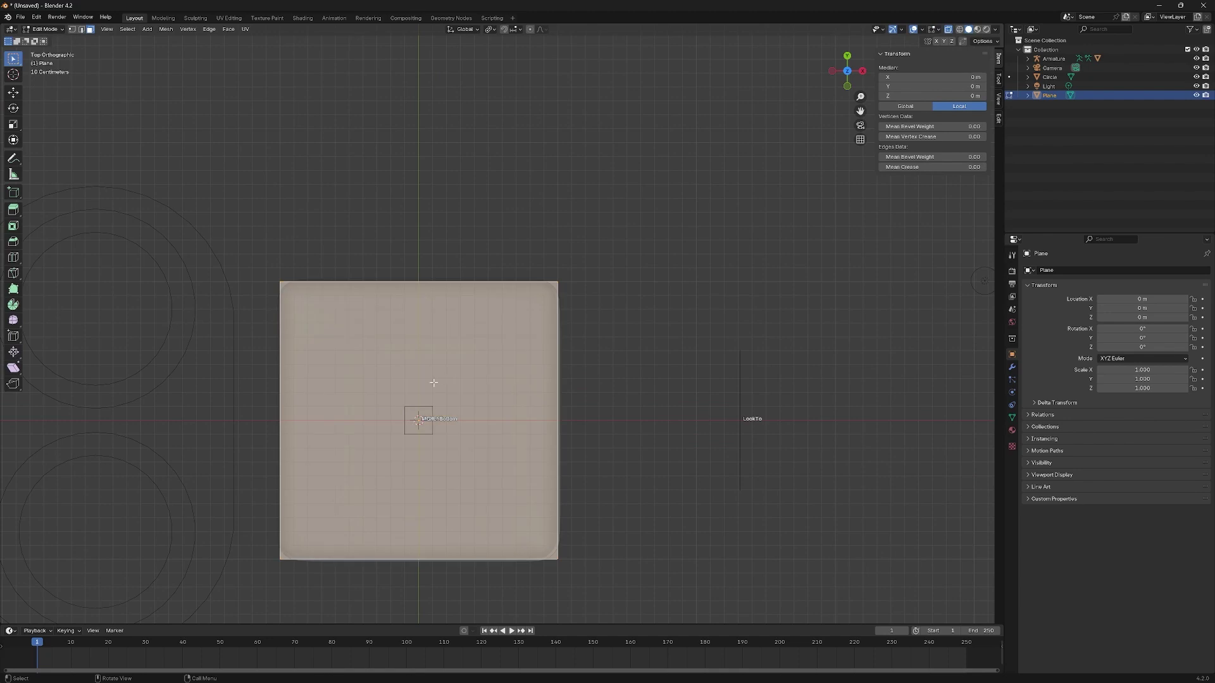
pyautogui.press('x')
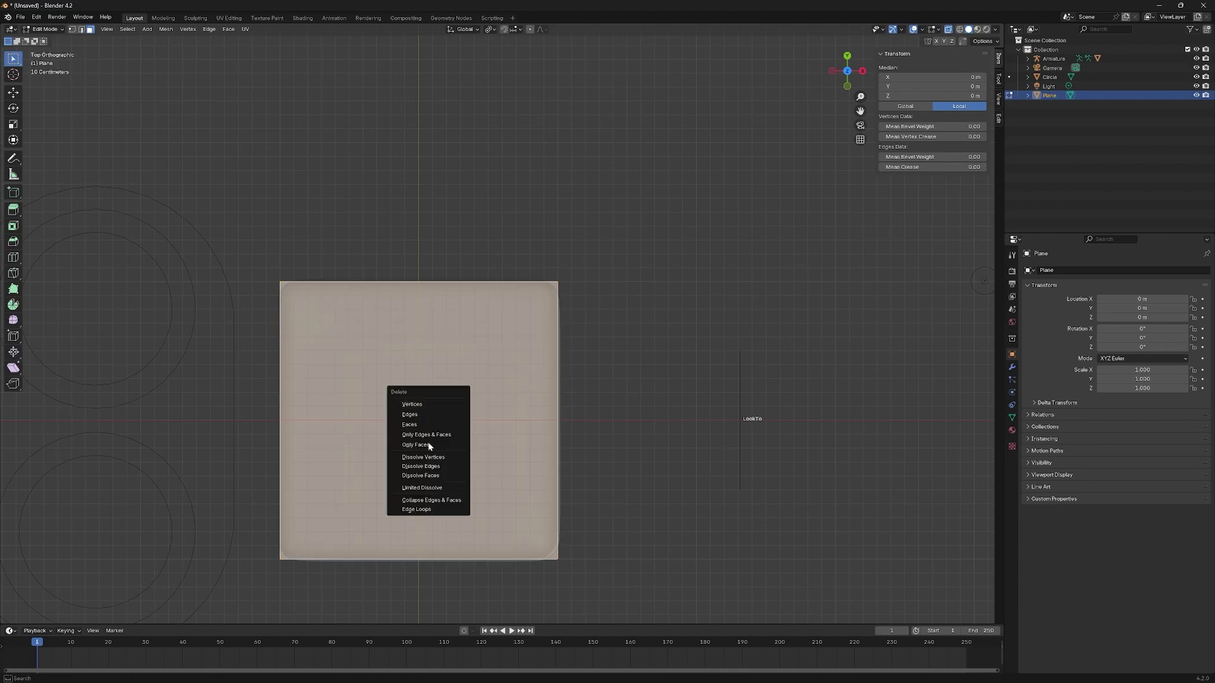
pyautogui.click(435, 446)
# Step: Merge the outline's two +X corner vertices with Collapse to form a triangle pointing along X
pyautogui.press('1')
pyautogui.moveTo(508, 236); pyautogui.dragTo(715, 620)
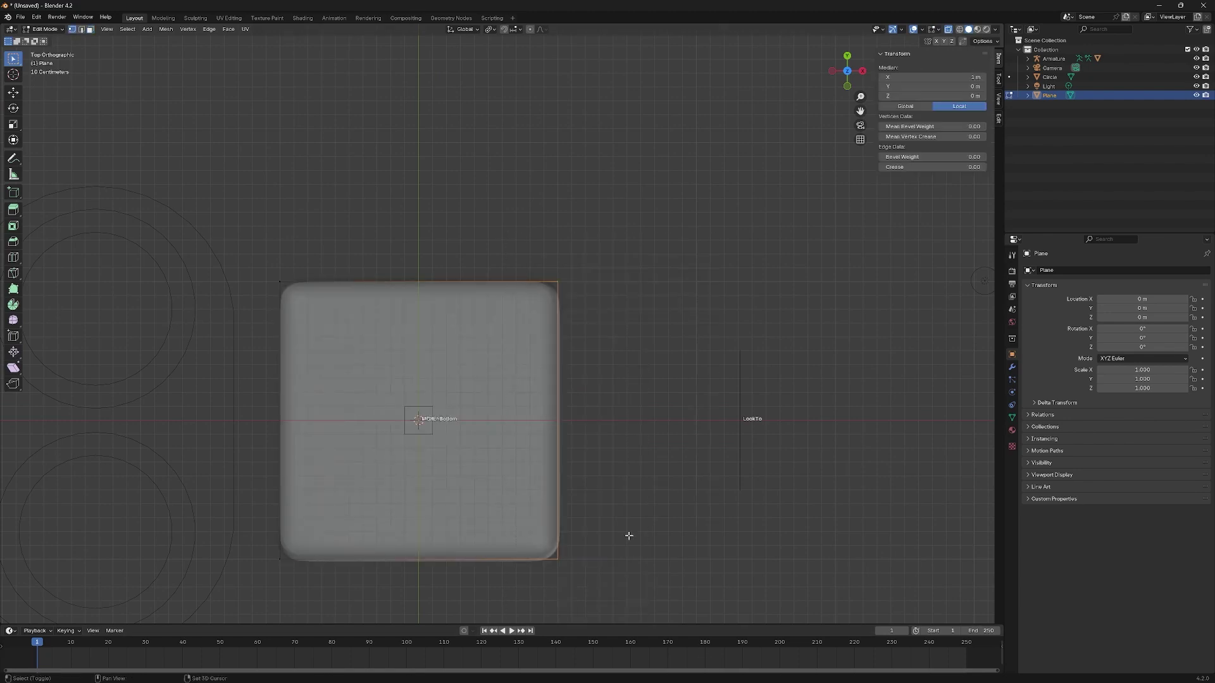
pyautogui.keyDown('shift'); pyautogui.moveTo(629, 534); pyautogui.dragTo(697, 398, button='middle'); pyautogui.keyUp('shift')
pyautogui.press('m')
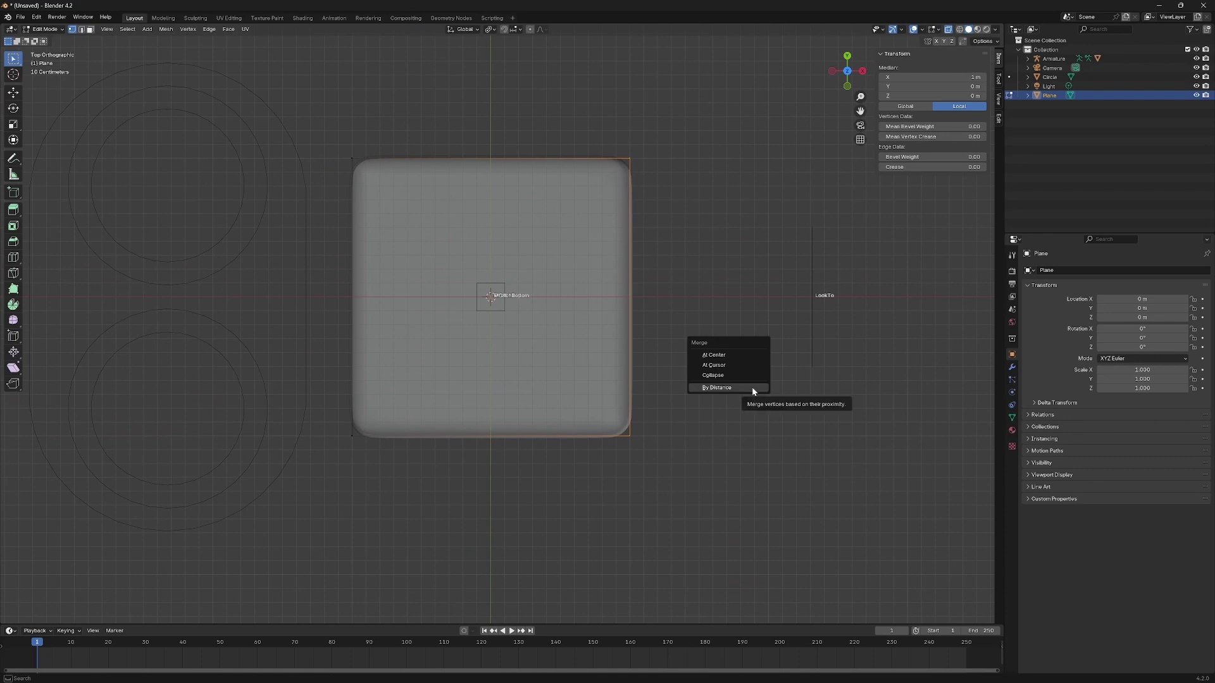
pyautogui.click(713, 375)
pyautogui.press('b')
pyautogui.moveTo(288, 126)
pyautogui.mouseDown()
pyautogui.moveTo(564, 418)
pyautogui.moveTo(709, 490)
pyautogui.mouseUp()
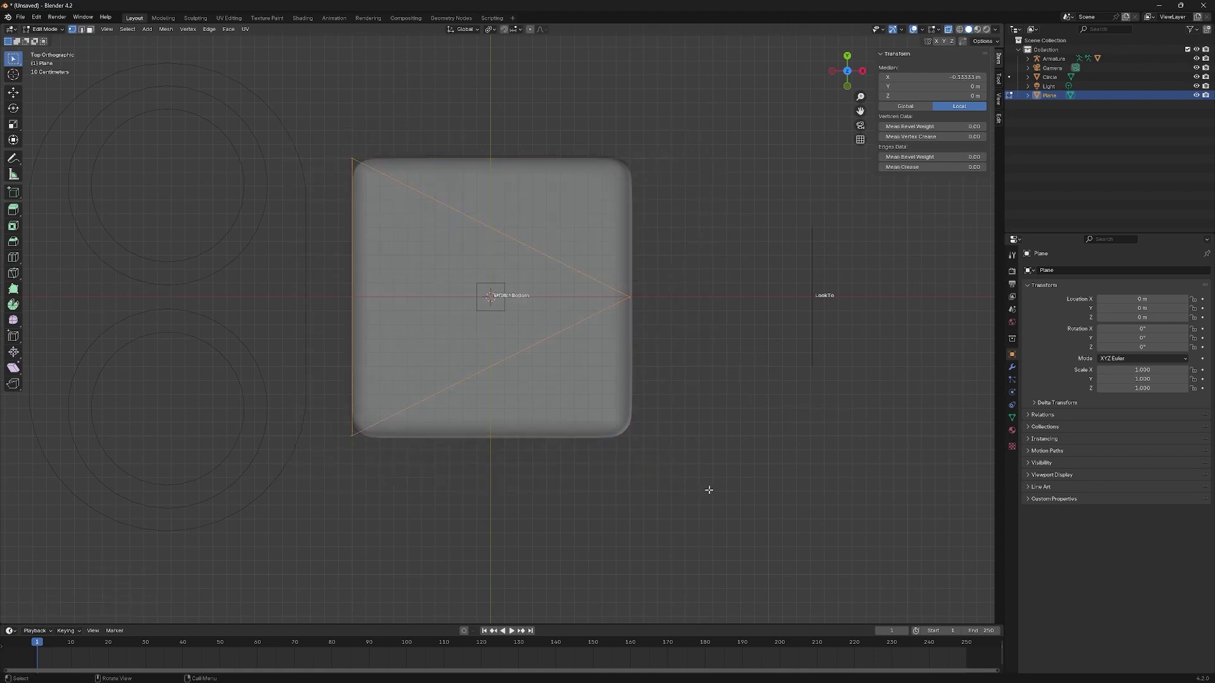
# Step: Isolate the triangle in local view and move its back edge along X to about 0.16 m
pyautogui.press('Tab')
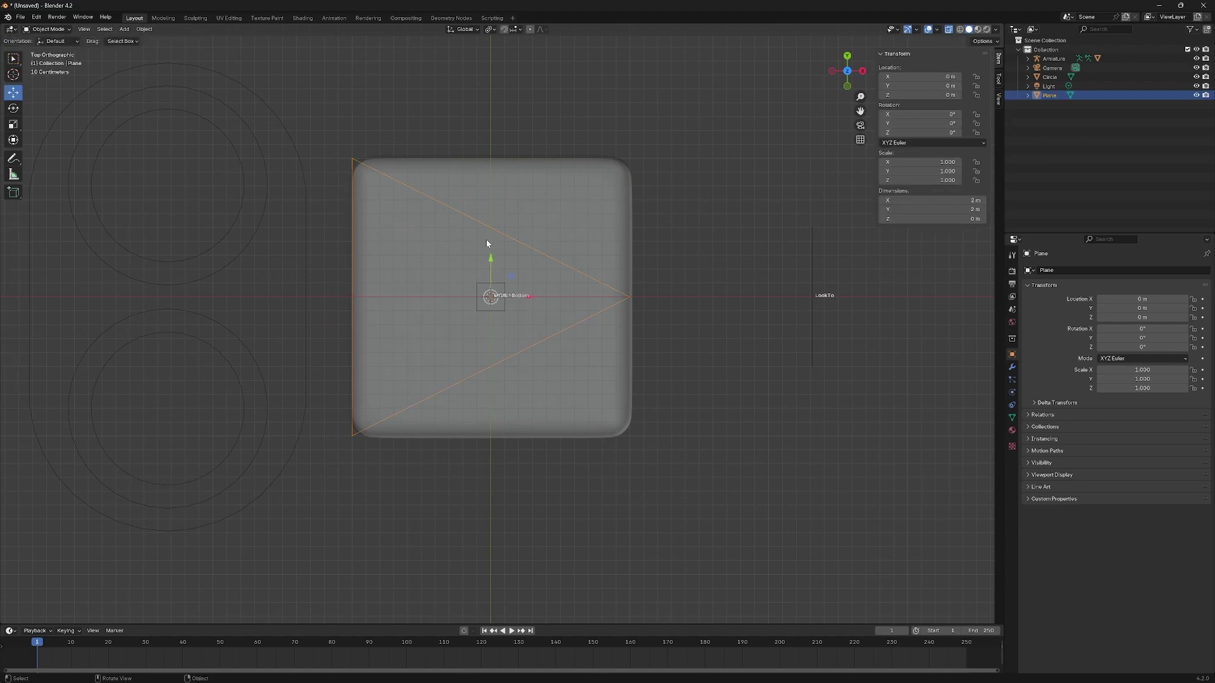
pyautogui.press('KP_Divide')
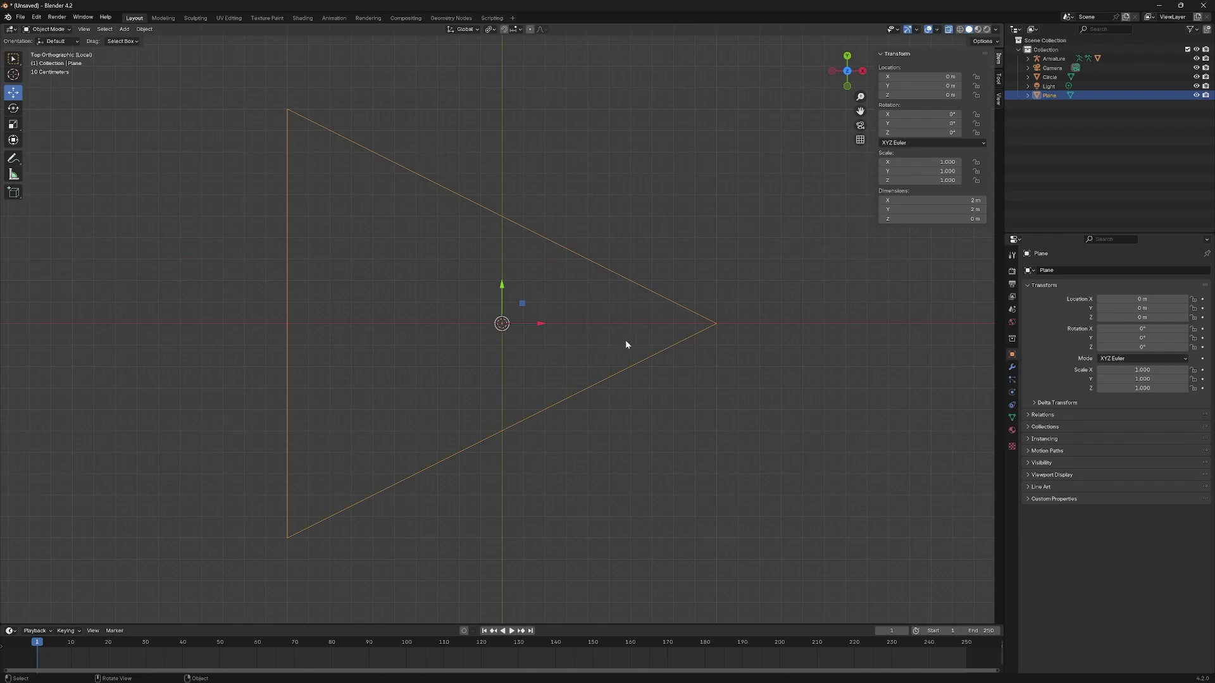
pyautogui.press('Tab')
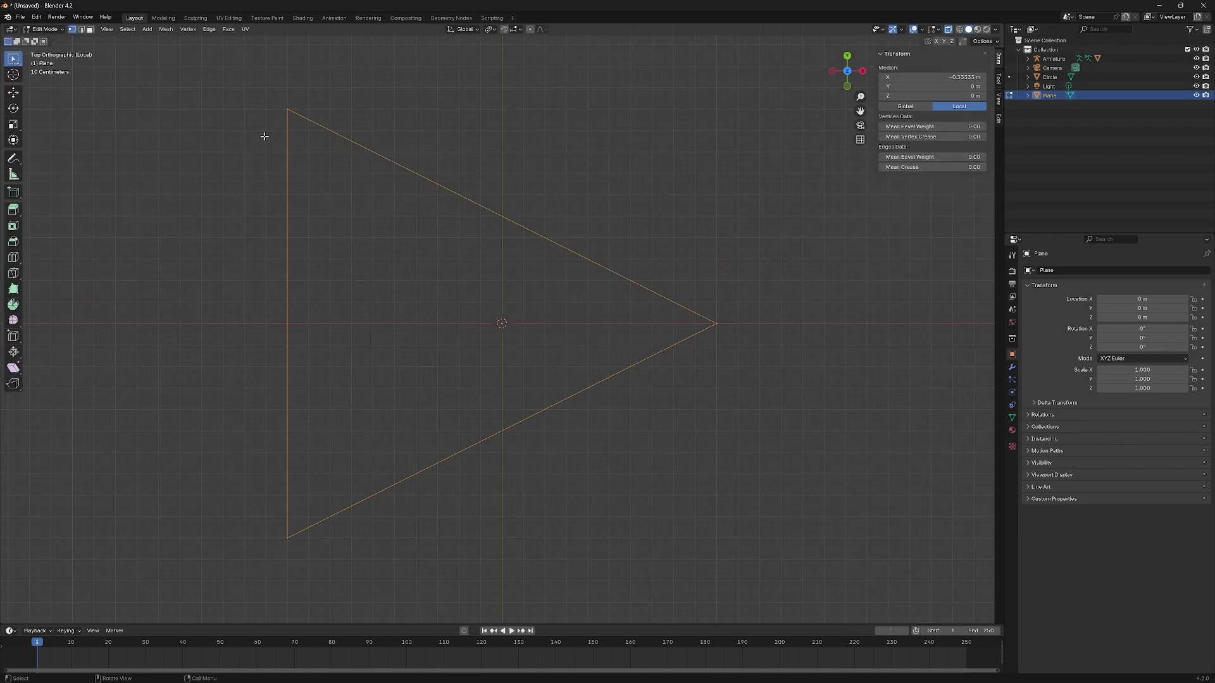
pyautogui.moveTo(193, 75); pyautogui.dragTo(438, 567)
pyautogui.click(15, 94)
pyautogui.moveTo(327, 324); pyautogui.dragTo(575, 349)
# Step: Add two loop cuts to the triangle's back edge and widen the middle segment by scaling it along Y
pyautogui.hotkey('ctrl', 'r')
pyautogui.click(546, 303)
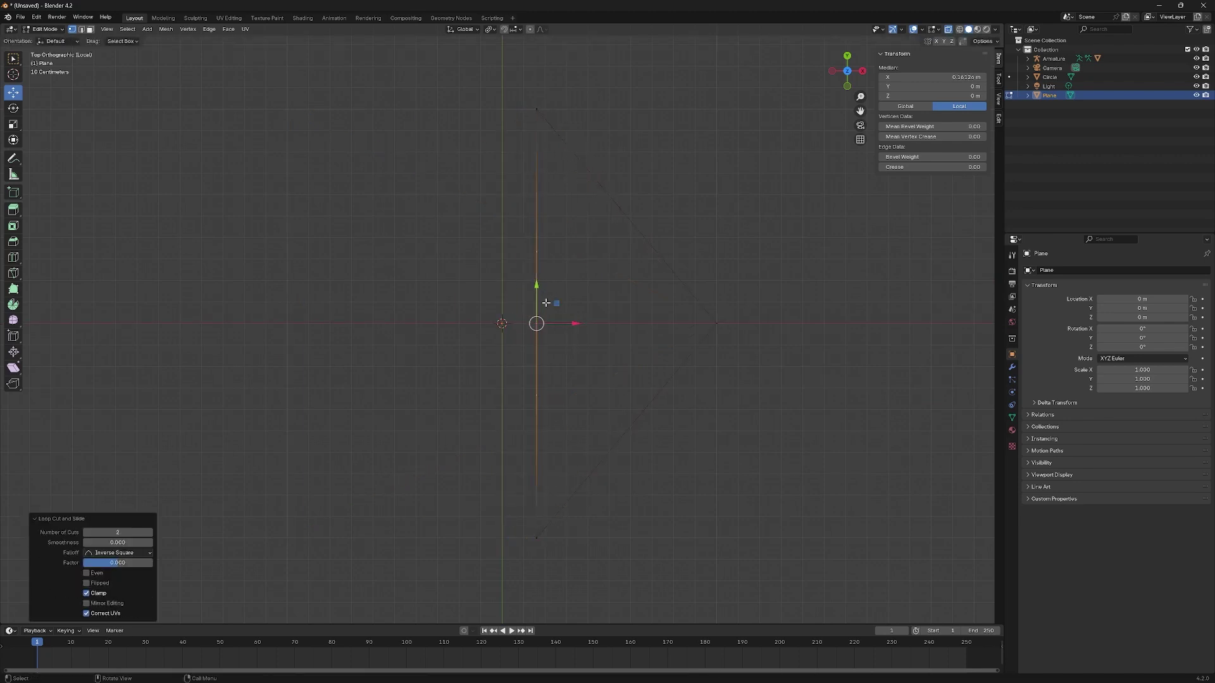
pyautogui.rightClick(546, 303)
pyautogui.click(12, 125)
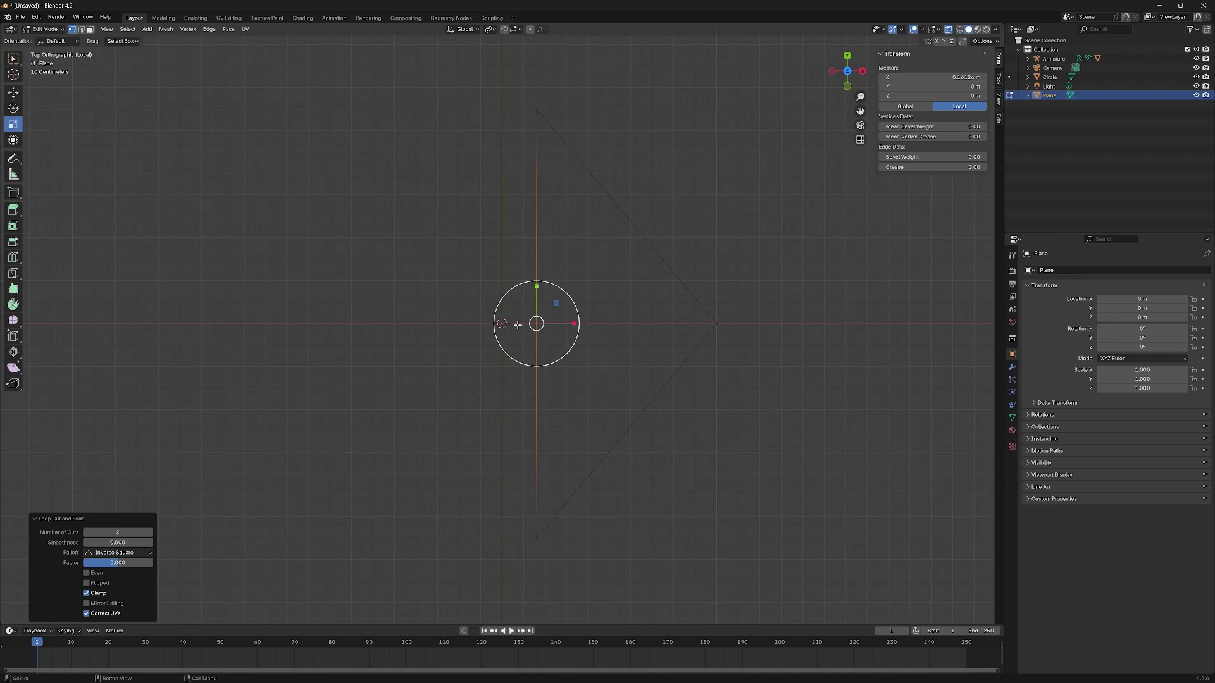
pyautogui.moveTo(536, 287); pyautogui.dragTo(545, 259)
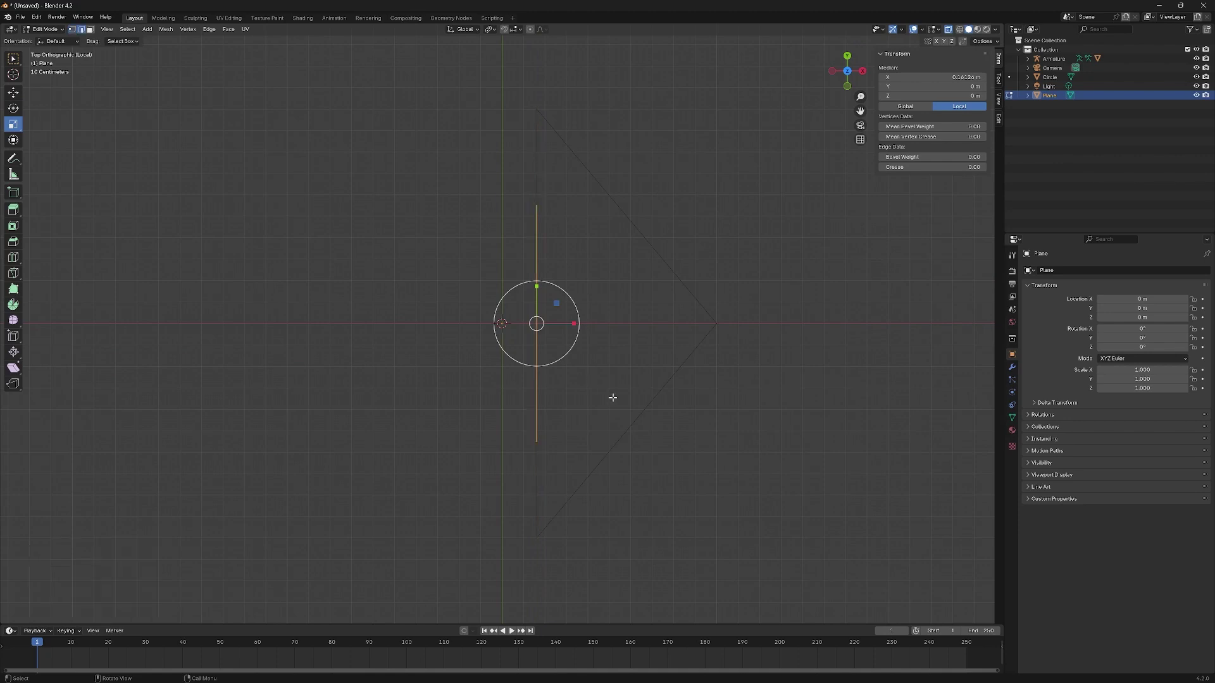
# Step: Delete the middle segment of the triangle's back edge to open the outline for the arrow's shaft
pyautogui.click(548, 385)
pyautogui.press('x')
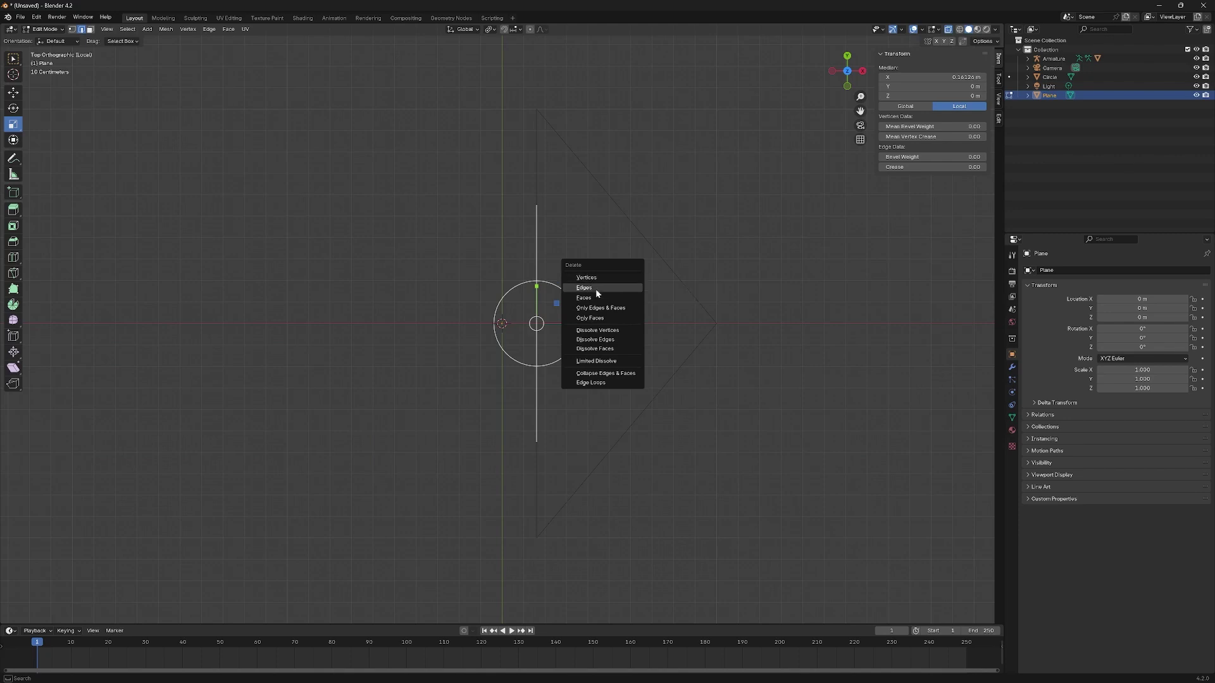
pyautogui.click(594, 289)
# Step: Extrude the two open inner vertices along X to about -0.6 m and join their ends with an edge
pyautogui.moveTo(444, 161); pyautogui.dragTo(567, 461)
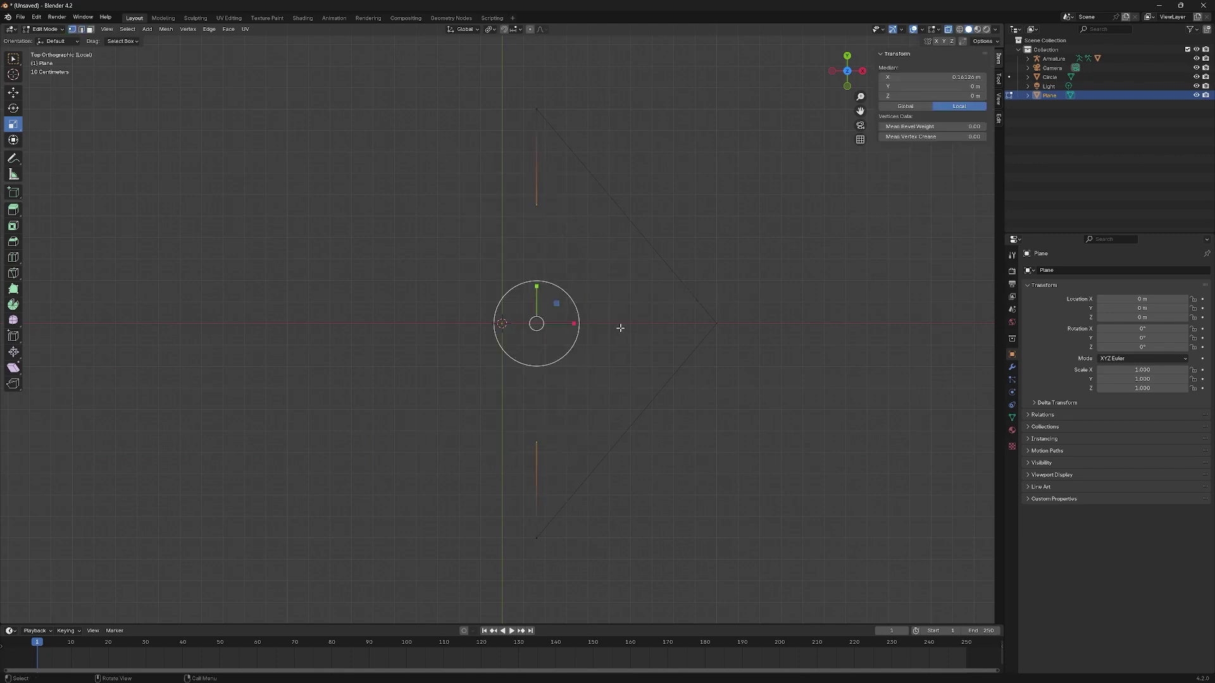
pyautogui.press('g')
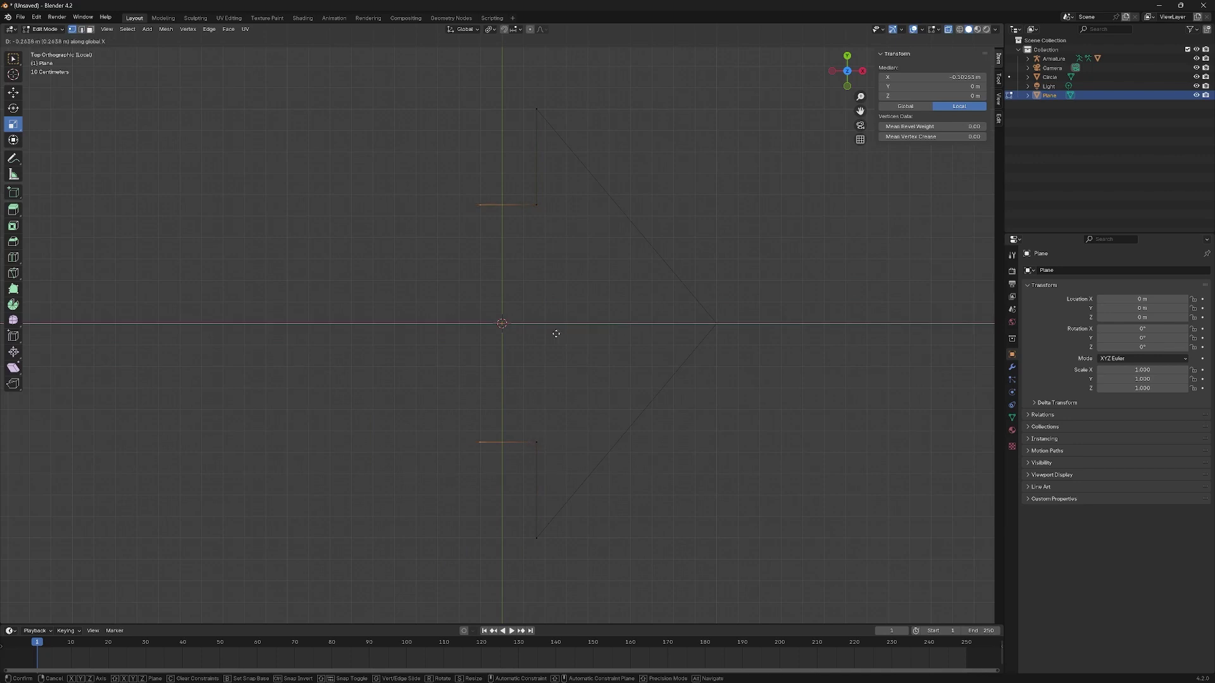
pyautogui.click(456, 335)
pyautogui.press('f')
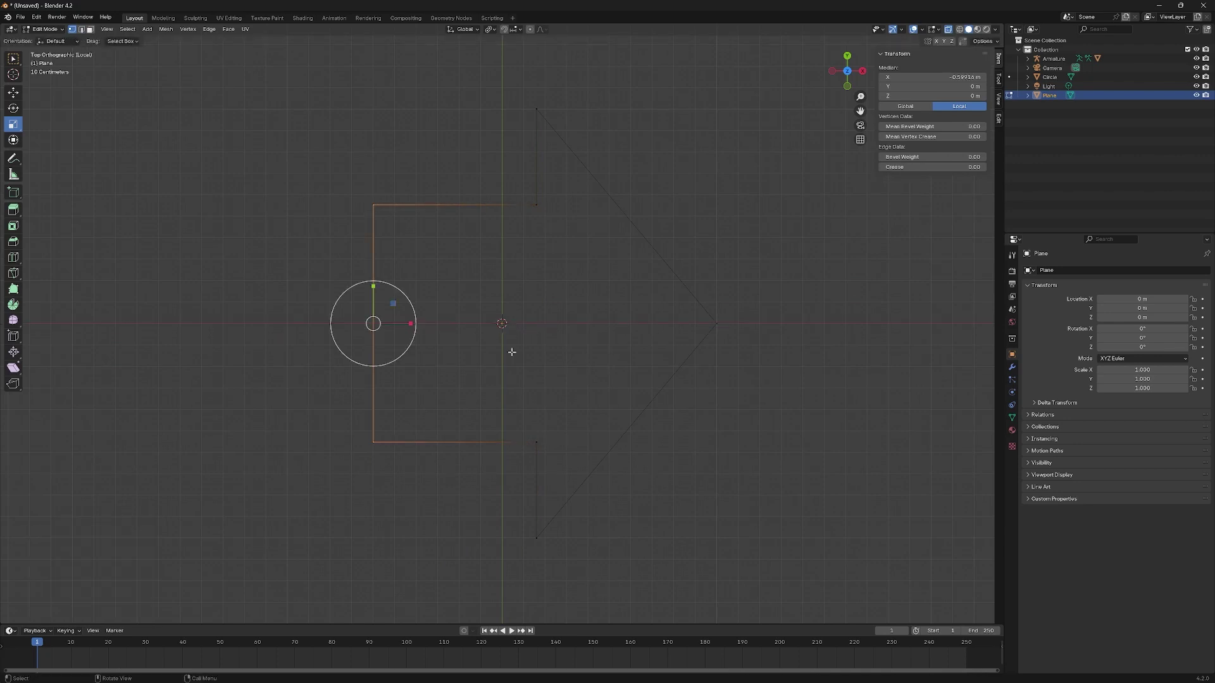
# Step: Vertex-bevel the four corners at the arrowhead's base with an offset of about 0.151 m and 8 segments
pyautogui.scroll(-2, 663, 337)
pyautogui.moveTo(481, 131); pyautogui.dragTo(609, 201)
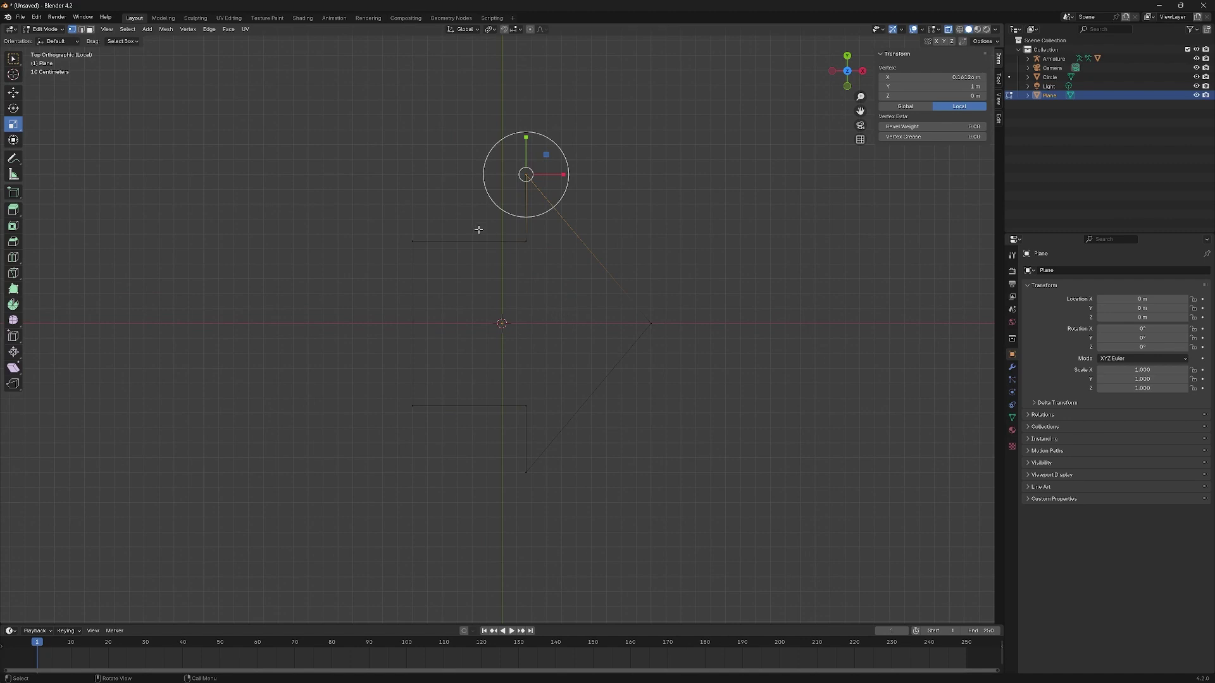
pyautogui.moveTo(478, 228); pyautogui.dragTo(565, 501)
pyautogui.moveTo(485, 103); pyautogui.dragTo(623, 604)
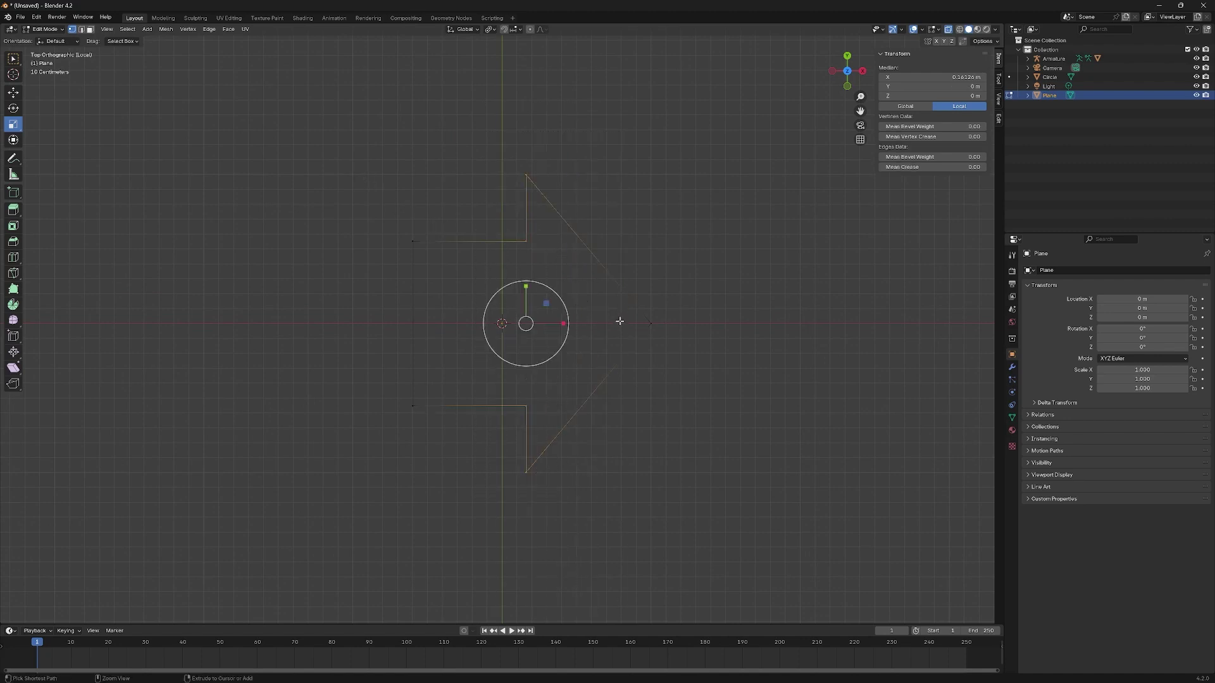
pyautogui.hotkey('ctrl', 'shift', 'b')
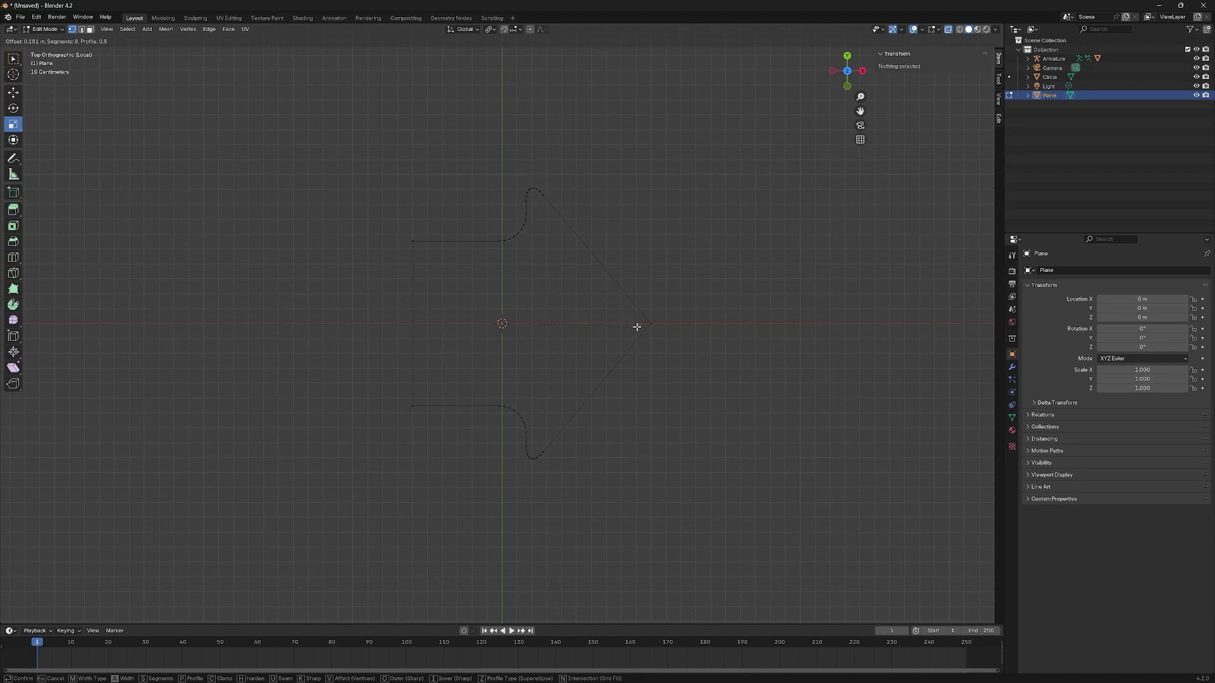
pyautogui.click(635, 326)
# Step: Vertex-bevel the arrow's tip by about 0.112 m and its two tail corners by about 0.157 m, using 8 segments
pyautogui.click(637, 308)
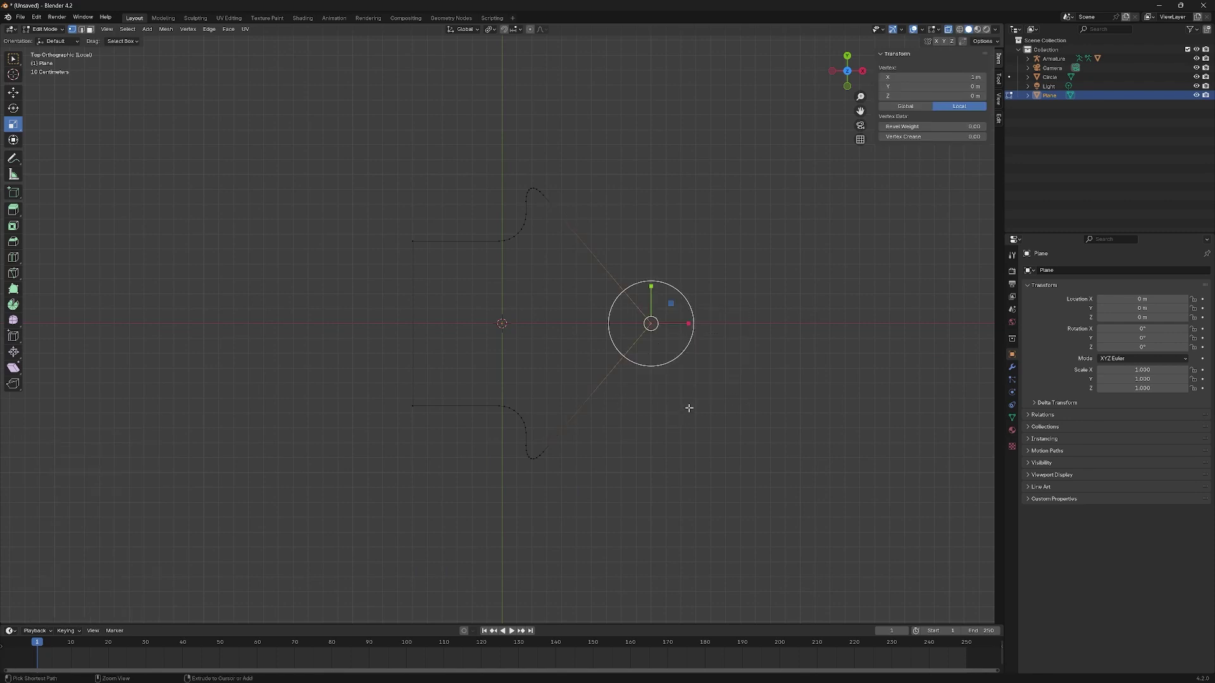
pyautogui.hotkey('ctrl', 'shift', 'b')
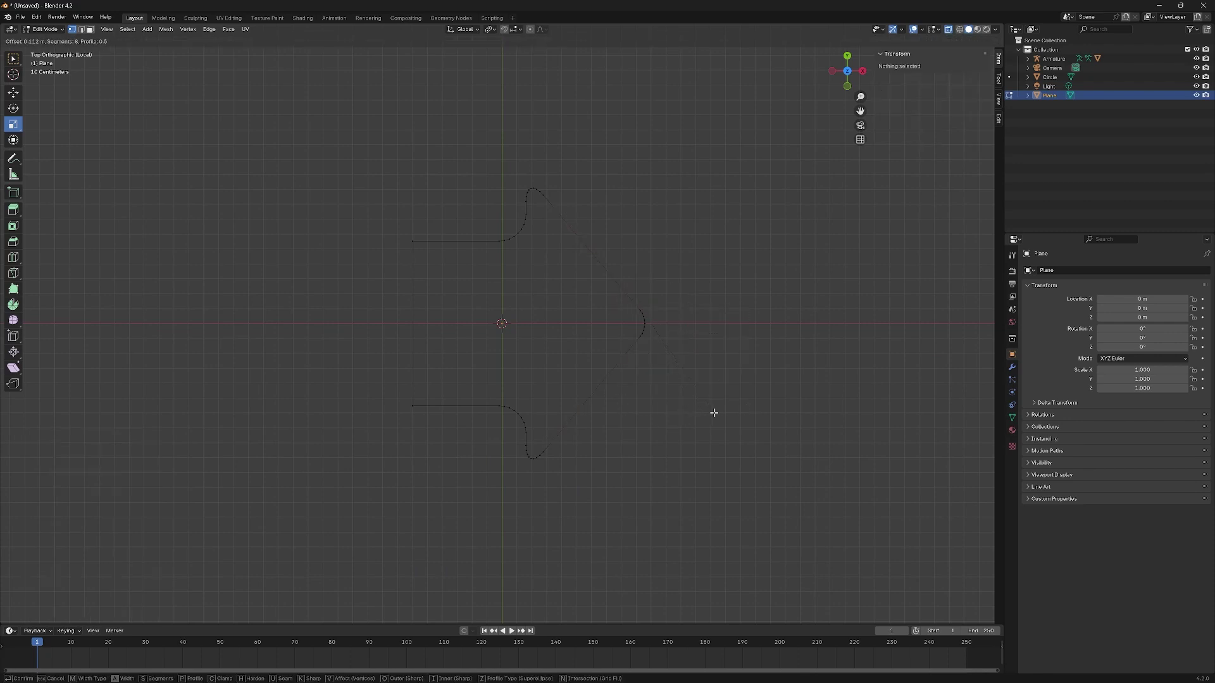
pyautogui.click(713, 413)
pyautogui.moveTo(320, 171); pyautogui.dragTo(478, 520)
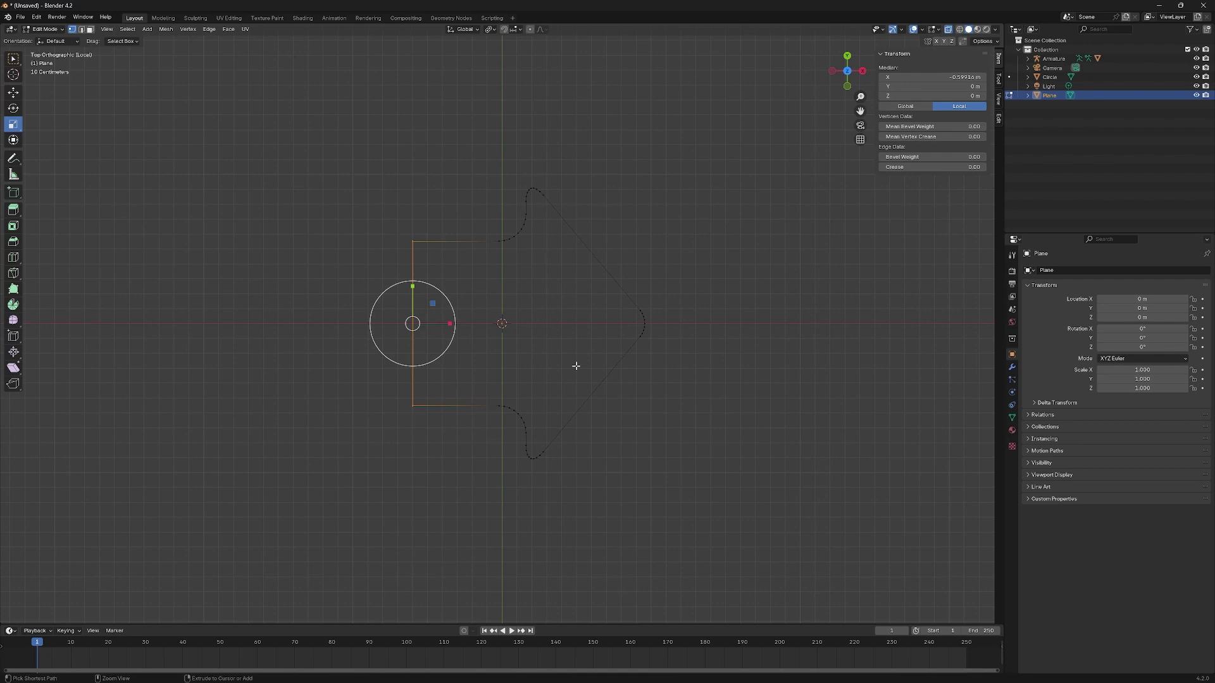
pyautogui.hotkey('ctrl', 'shift', 'b')
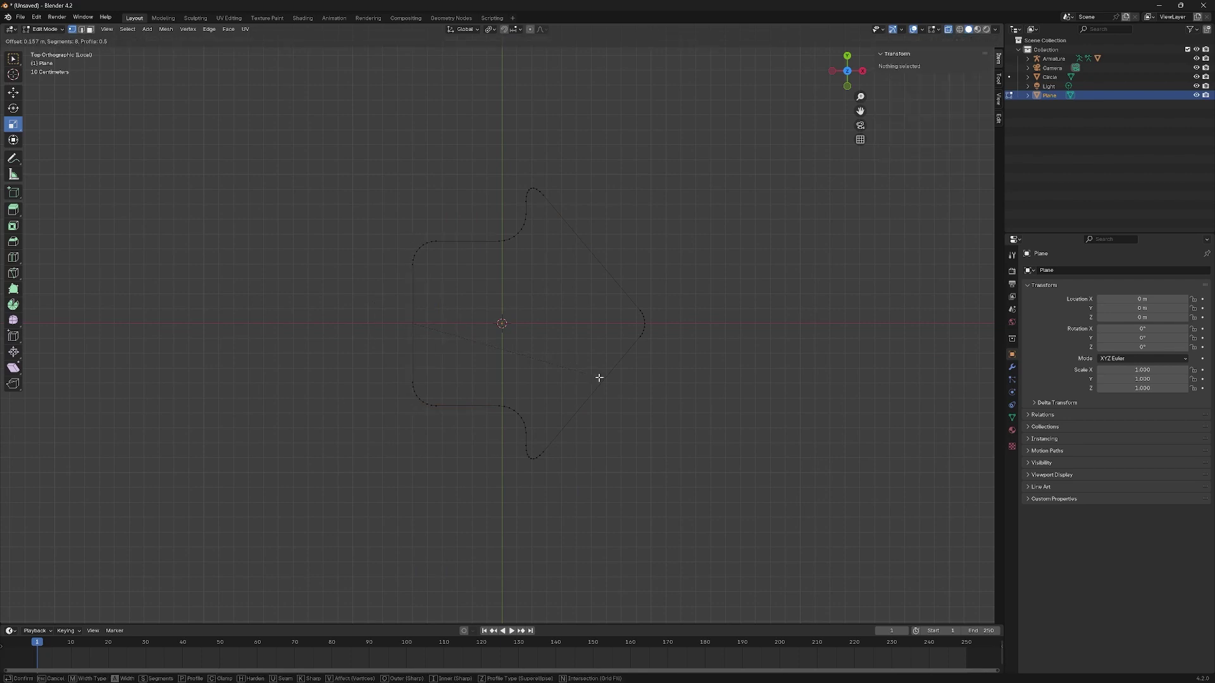
pyautogui.click(600, 377)
# Step: Scale the whole arrow outline to about 0.8 along Y
pyautogui.press('a')
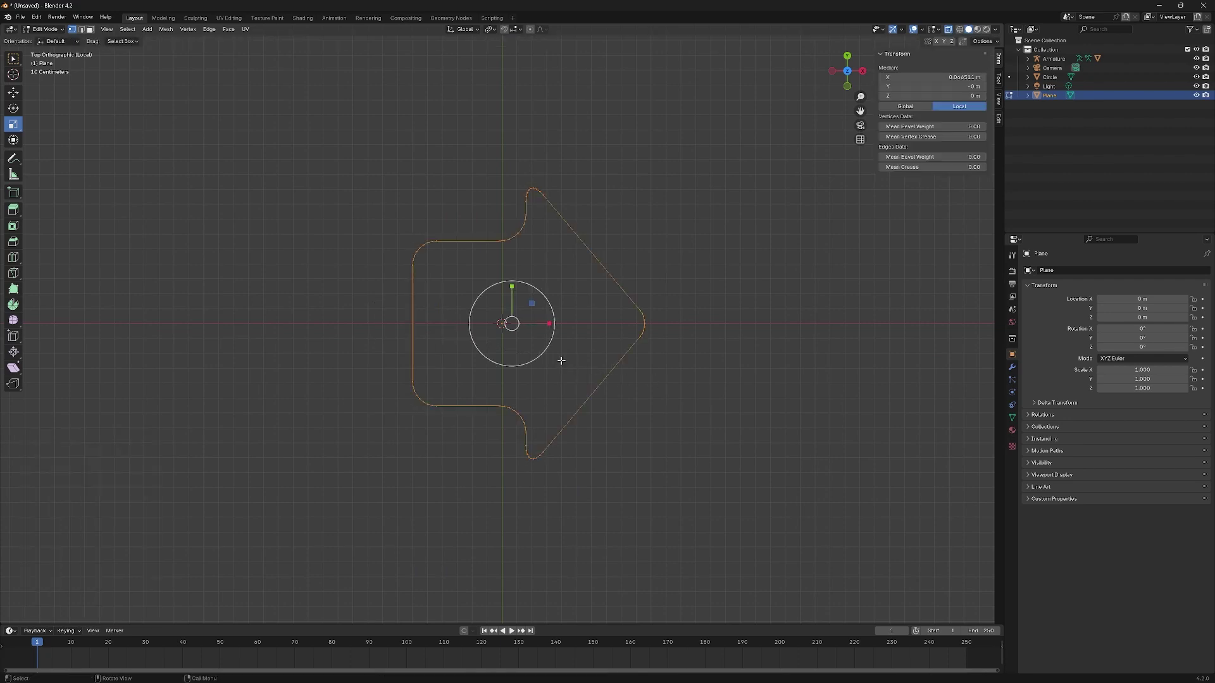
pyautogui.moveTo(511, 287); pyautogui.dragTo(512, 294)
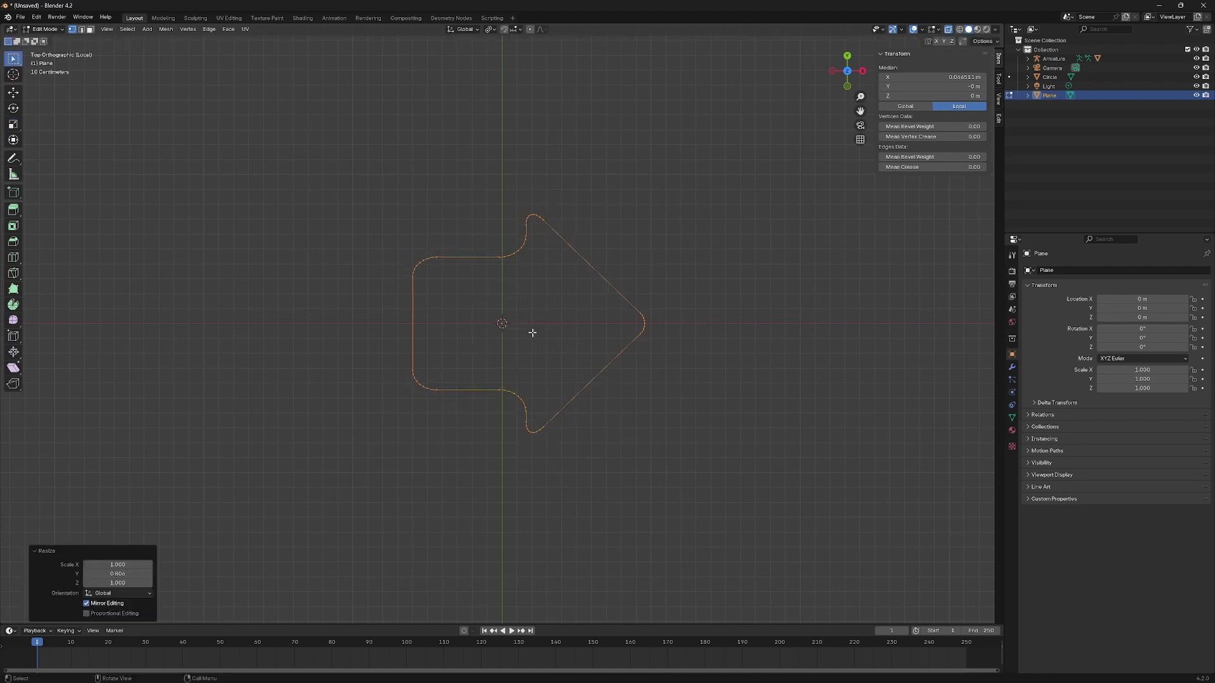
# Step: Scale the arrow uniformly to about 0.34 and place it along X with its median at about 0.77 m
pyautogui.click(13, 95)
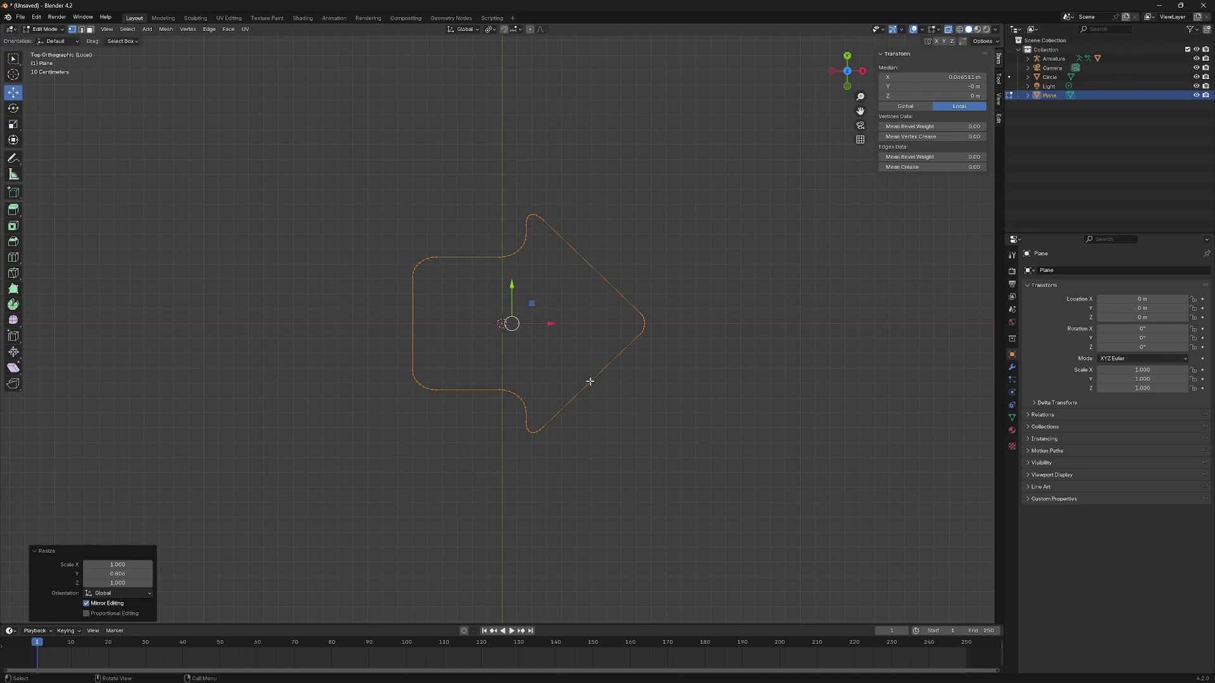
pyautogui.moveTo(544, 322); pyautogui.dragTo(759, 346)
pyautogui.press('s')
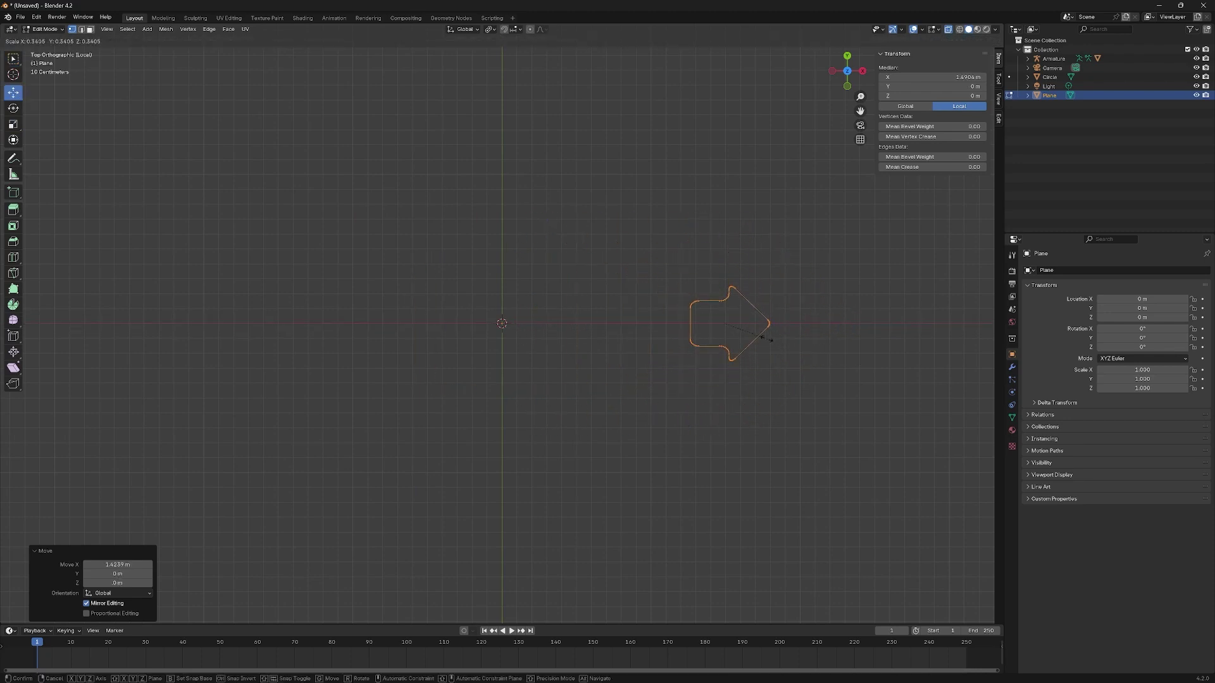
pyautogui.click(762, 338)
pyautogui.moveTo(767, 323); pyautogui.dragTo(660, 323)
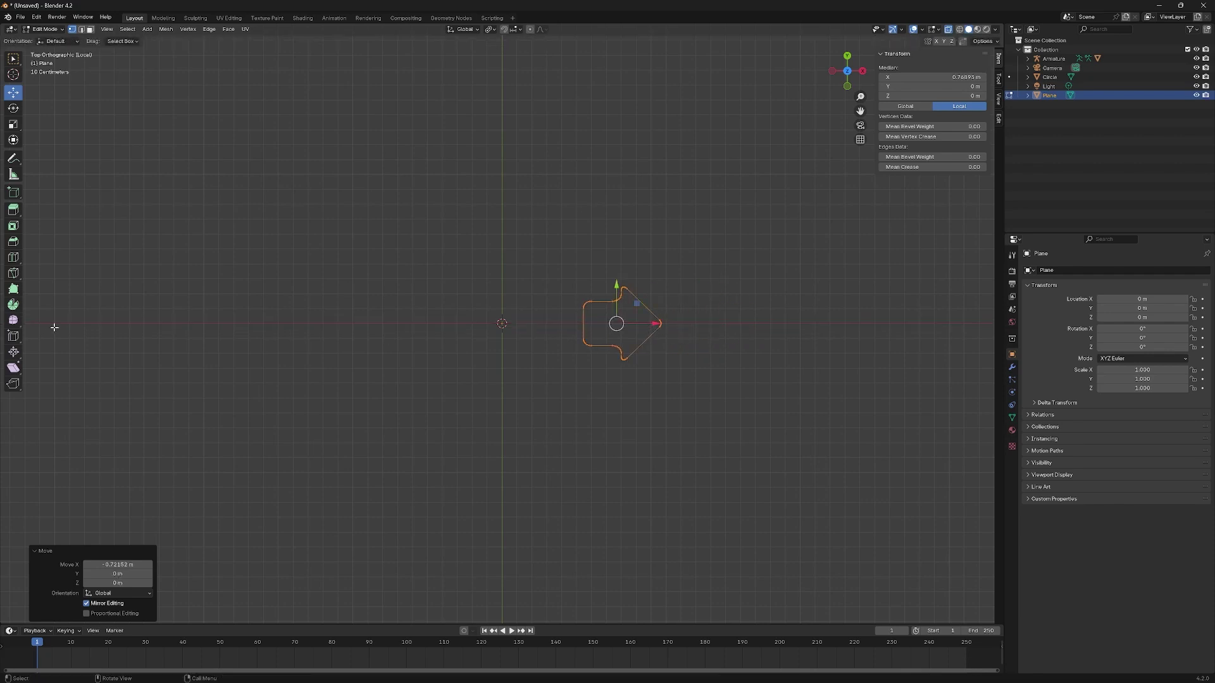
# Step: Spin the arrow outline around the origin on the Z axis through 360° with duplicates enabled
pyautogui.click(13, 306)
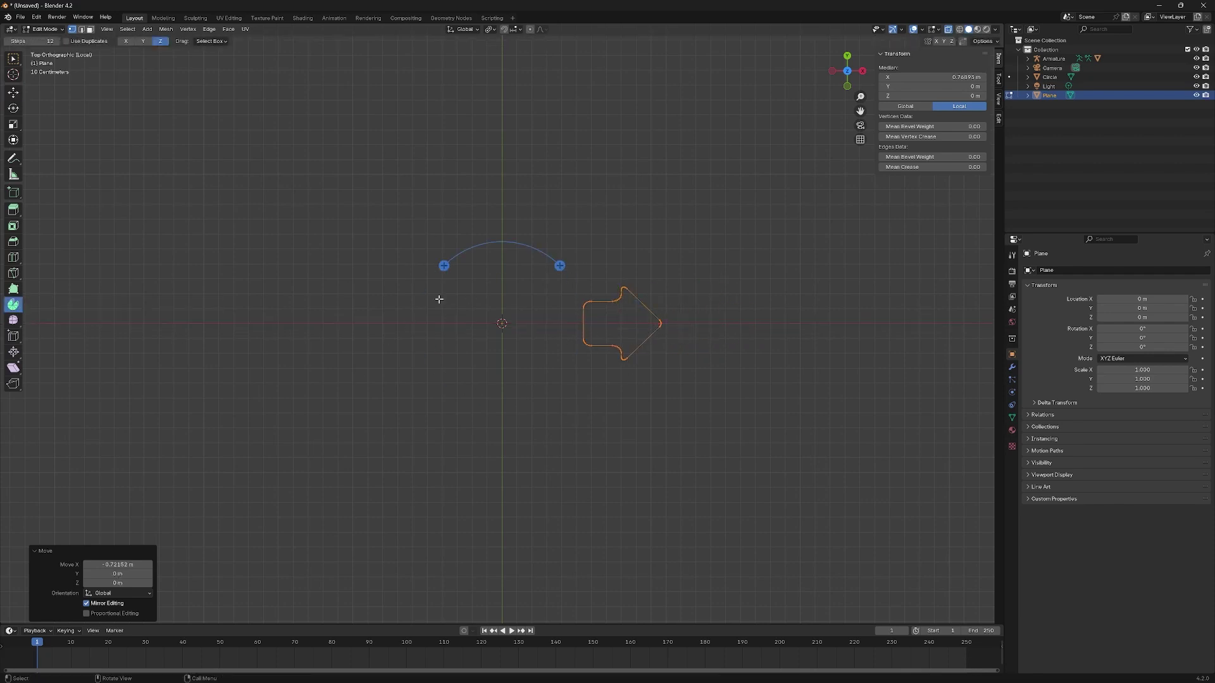
pyautogui.moveTo(558, 266); pyautogui.dragTo(701, 285)
pyautogui.click(117, 537)
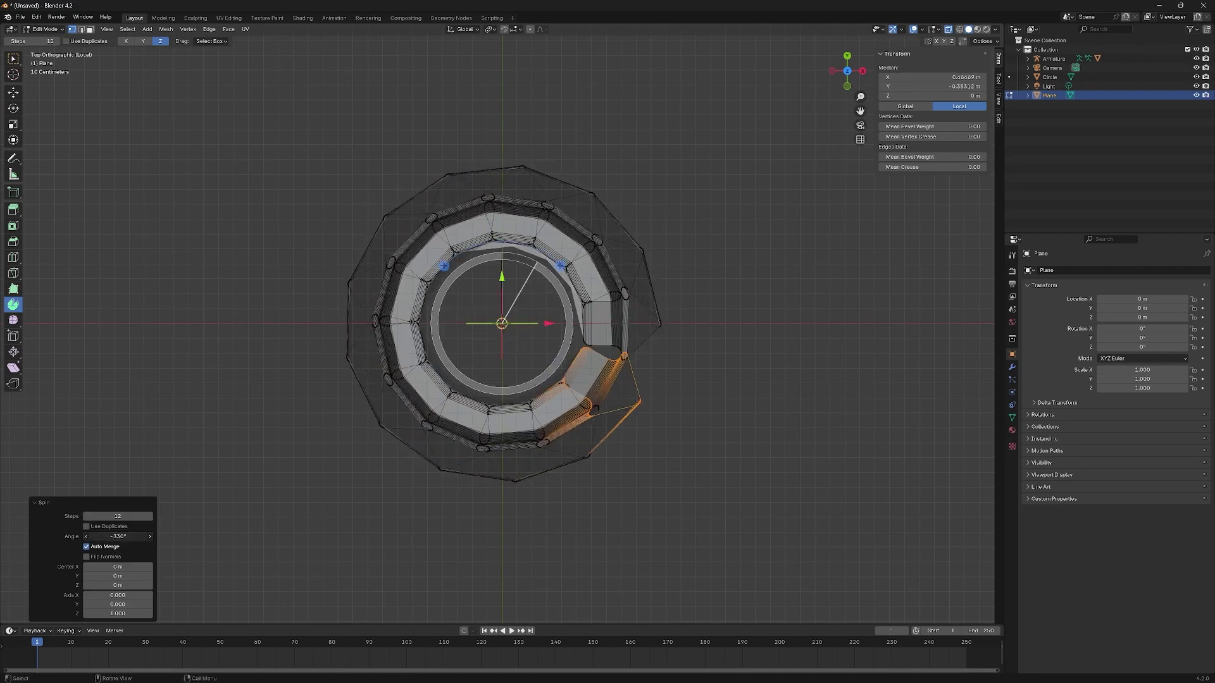
pyautogui.write('360')
pyautogui.press('Return')
pyautogui.click(100, 527)
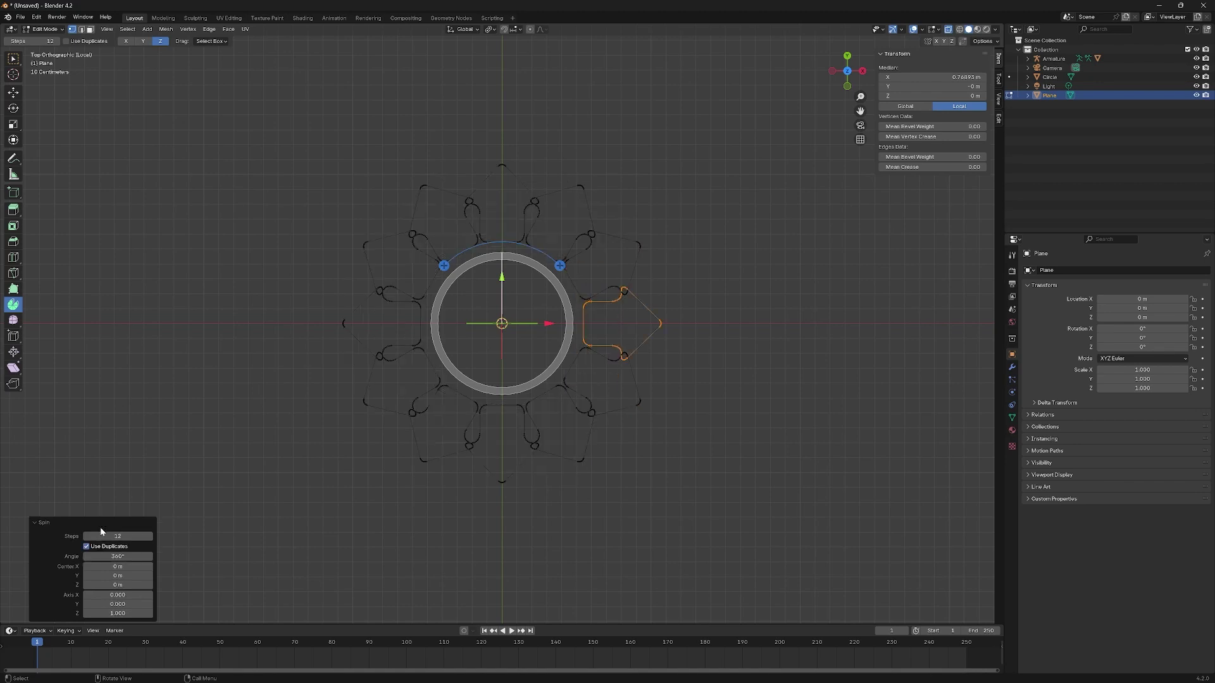
# Step: Set the spin to 4 steps and return to the Select Box tool
pyautogui.doubleClick(118, 536)
pyautogui.write('4')
pyautogui.press('Return')
pyautogui.click(120, 537)
pyautogui.press('Return')
pyautogui.click(13, 59)
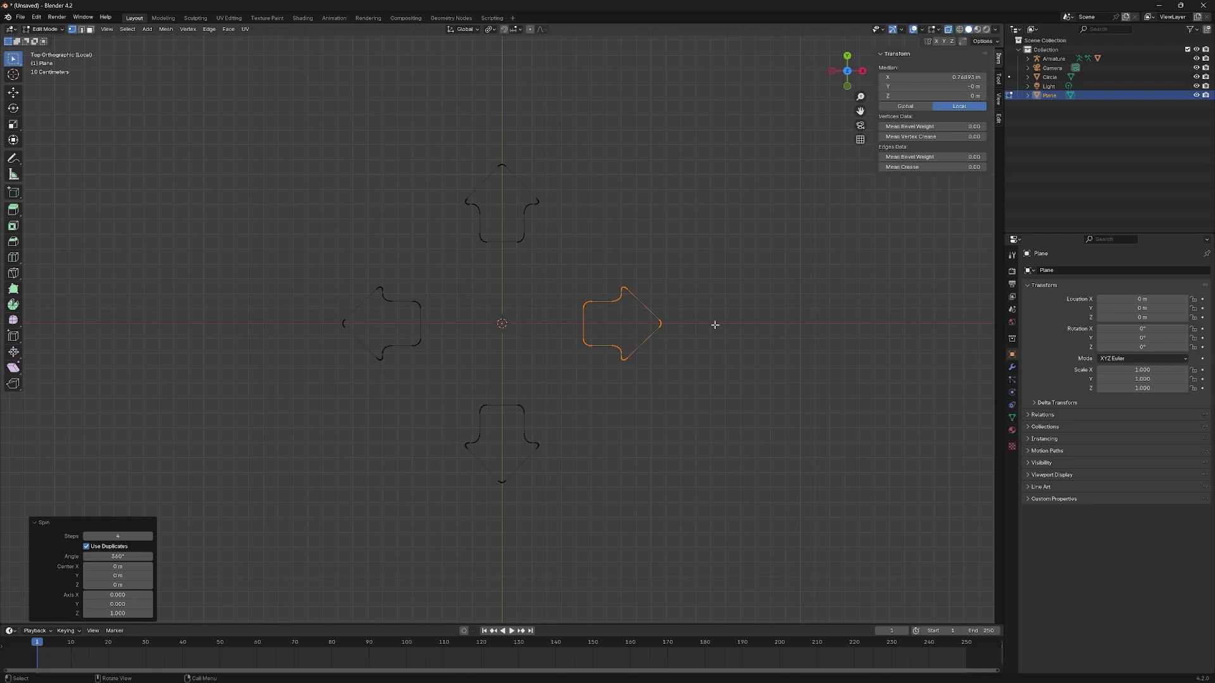
# Step: Merge all vertices of the four arrows by distance to remove the doubled arrow geometry
pyautogui.press('g')
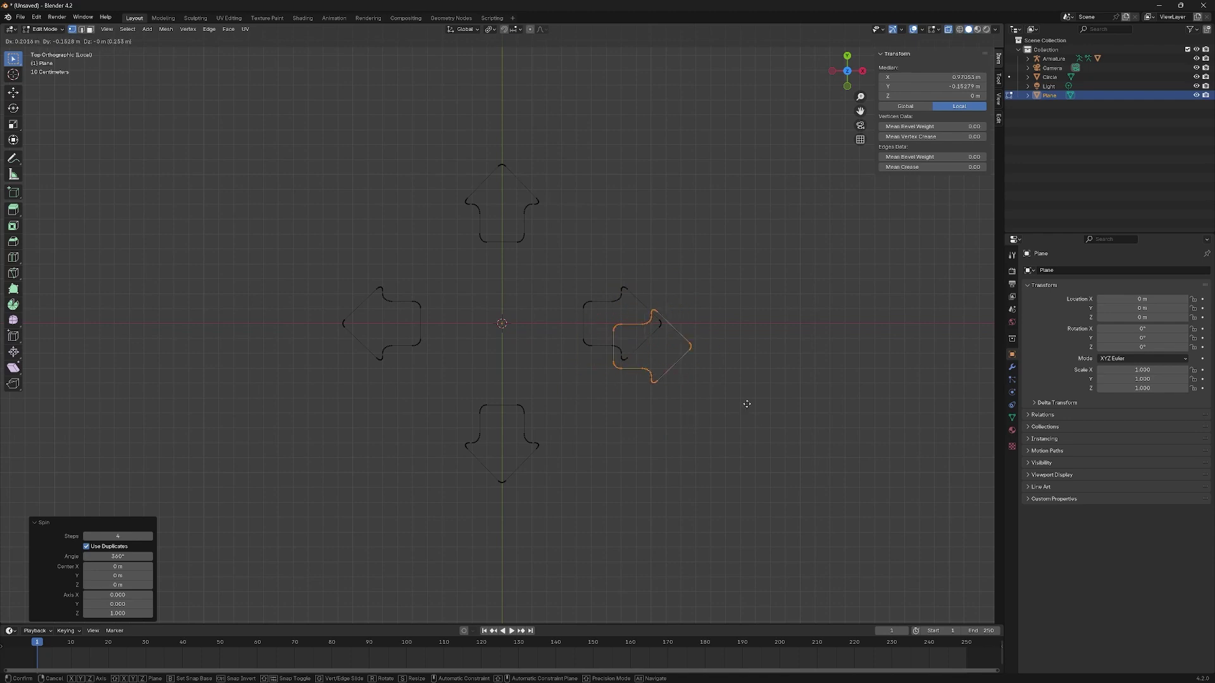
pyautogui.press('Escape')
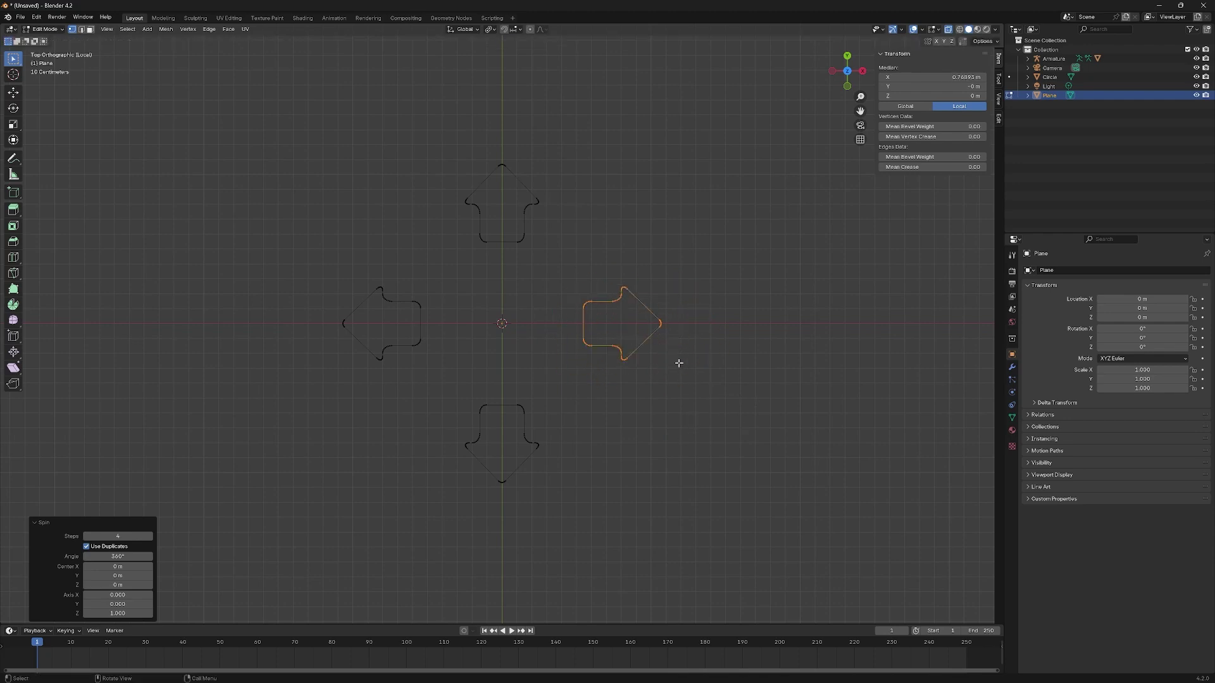
pyautogui.press('g')
pyautogui.press('Escape')
pyautogui.press('a')
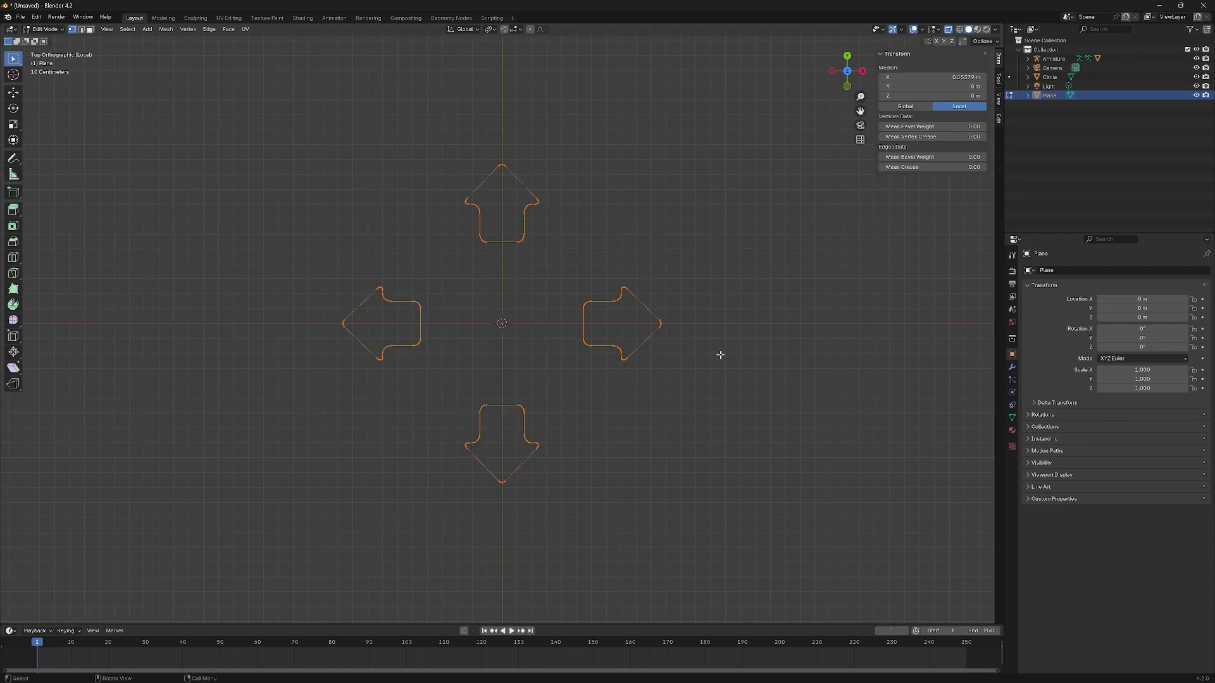
pyautogui.press('m')
pyautogui.click(689, 374)
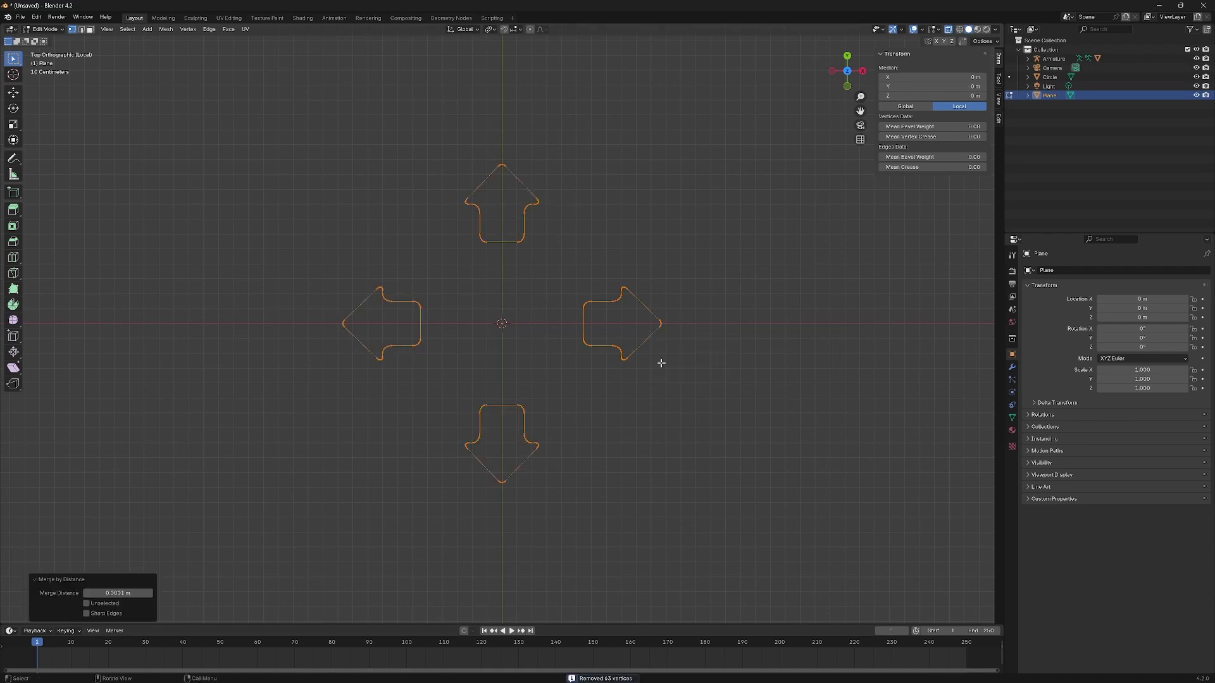
pyautogui.moveTo(563, 255); pyautogui.dragTo(680, 386)
pyautogui.press('g')
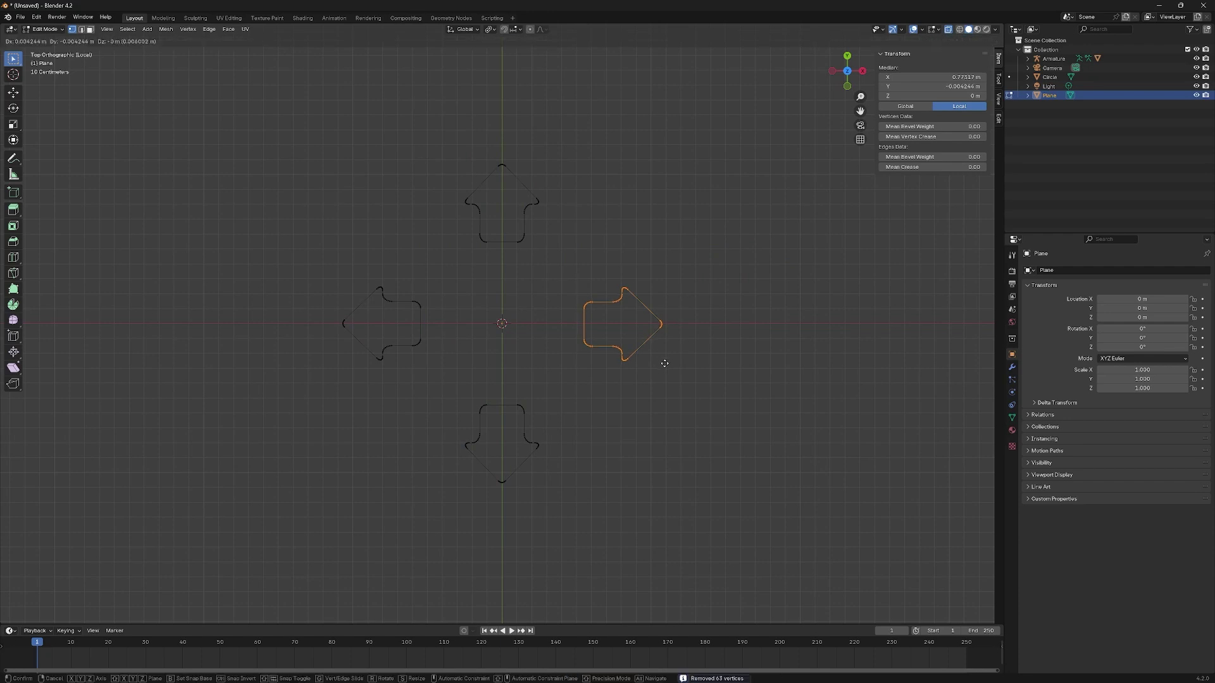
pyautogui.press('Escape')
# Step: Leave Edit Mode and local view, and scale the four-arrow object uniformly to about 1.25
pyautogui.press('Tab')
pyautogui.moveTo(505, 263); pyautogui.dragTo(608, 317, button='middle')
pyautogui.press('KP_Divide')
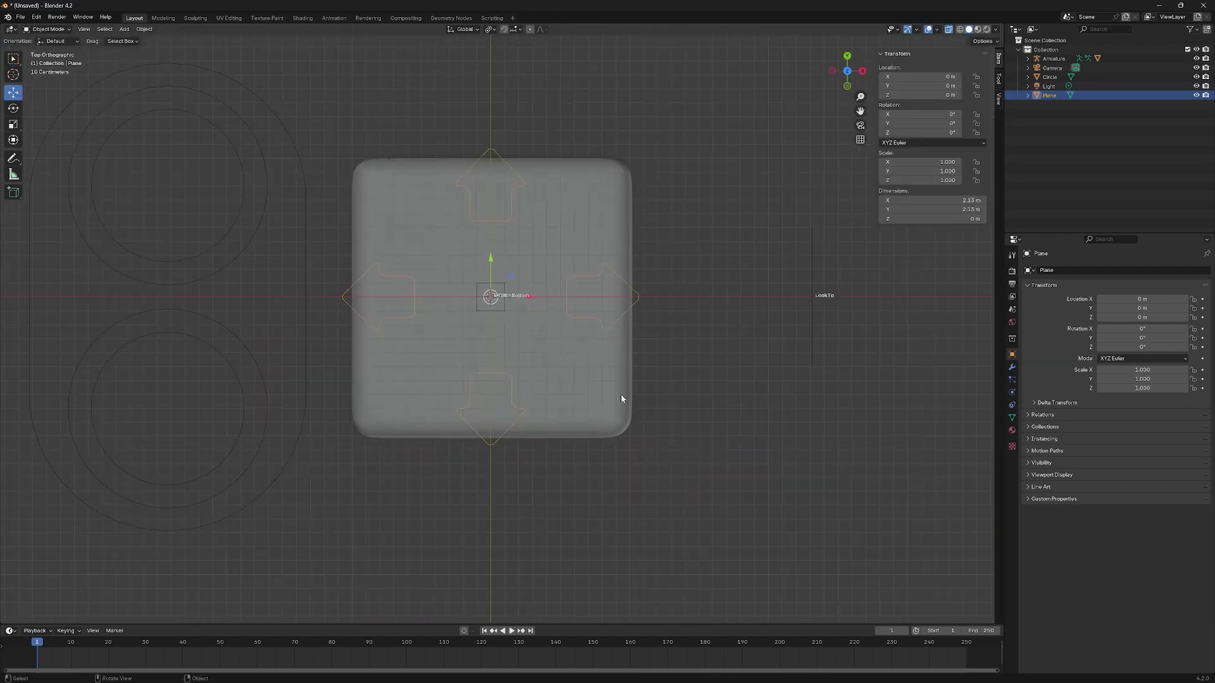
pyautogui.moveTo(618, 401); pyautogui.dragTo(543, 345, button='middle')
pyautogui.scroll(-2, 597, 349)
pyautogui.press('s')
pyautogui.click(612, 335)
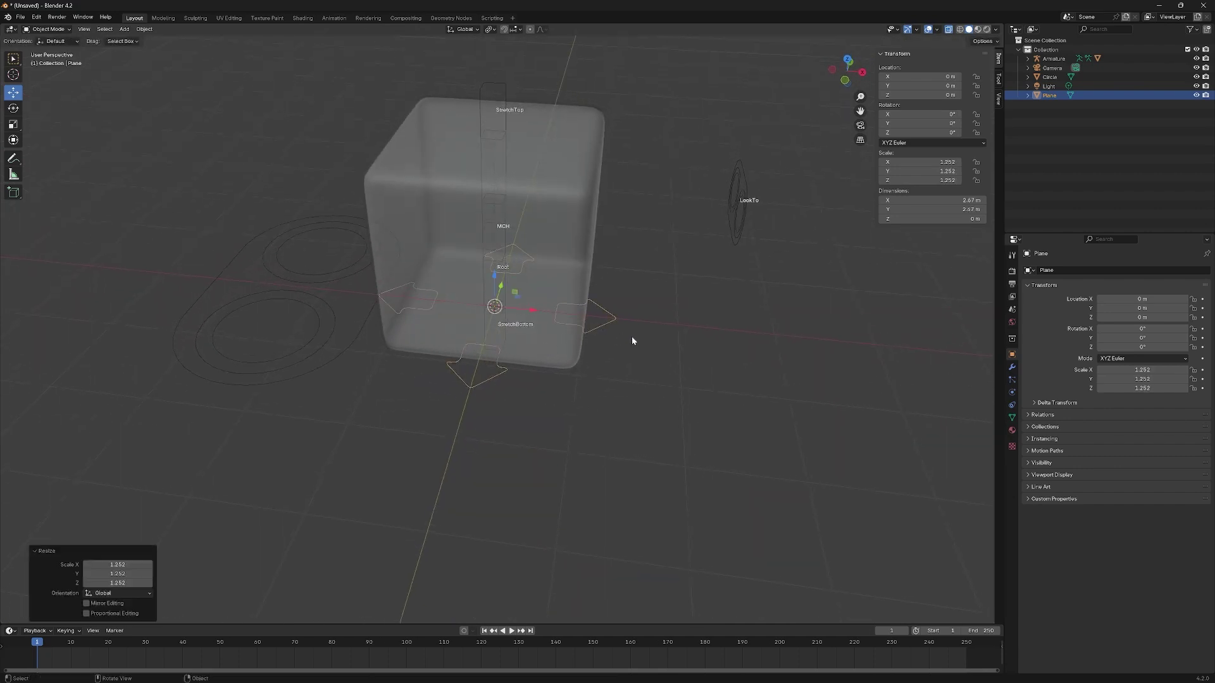
# Step: Move the four-arrow object along X to about -4.75 m, beyond the eye control shape
pyautogui.press('g')
pyautogui.press('x')
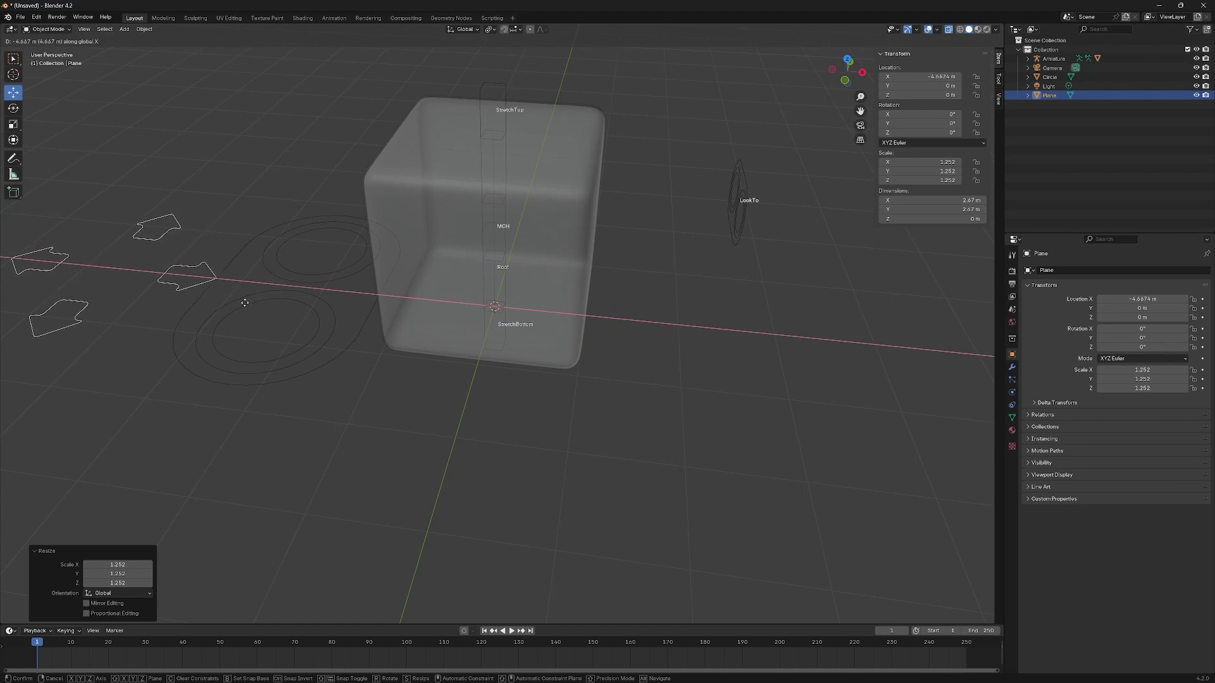
pyautogui.click(245, 303)
# Step: Put the armature in Pose Mode and assign Plane as the Root bone's custom shape object
pyautogui.click(512, 282)
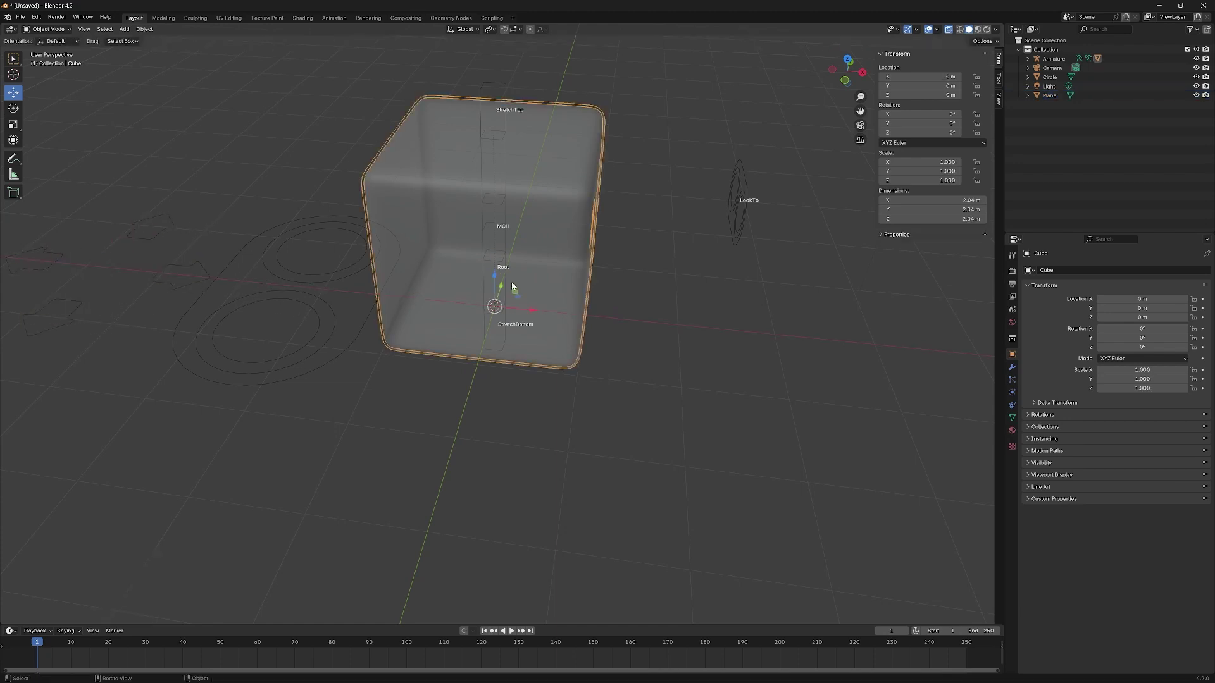
pyautogui.click(503, 86)
pyautogui.hotkey('ctrl', 'Tab')
pyautogui.click(1012, 405)
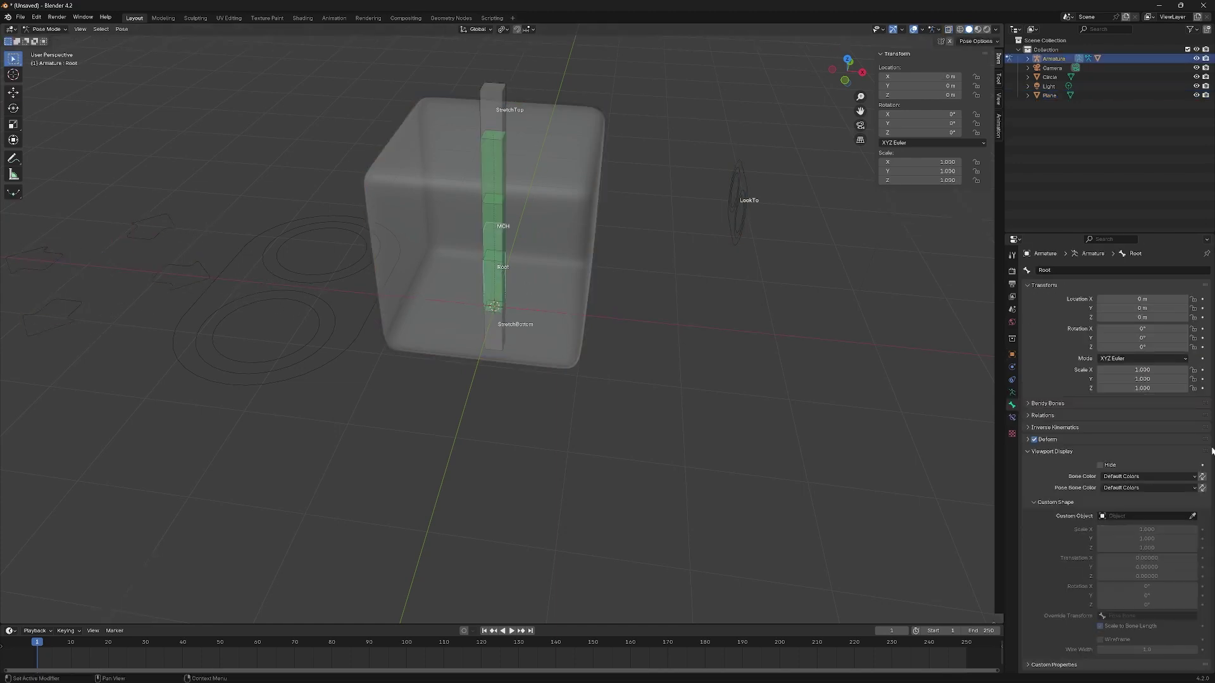
pyautogui.click(1135, 516)
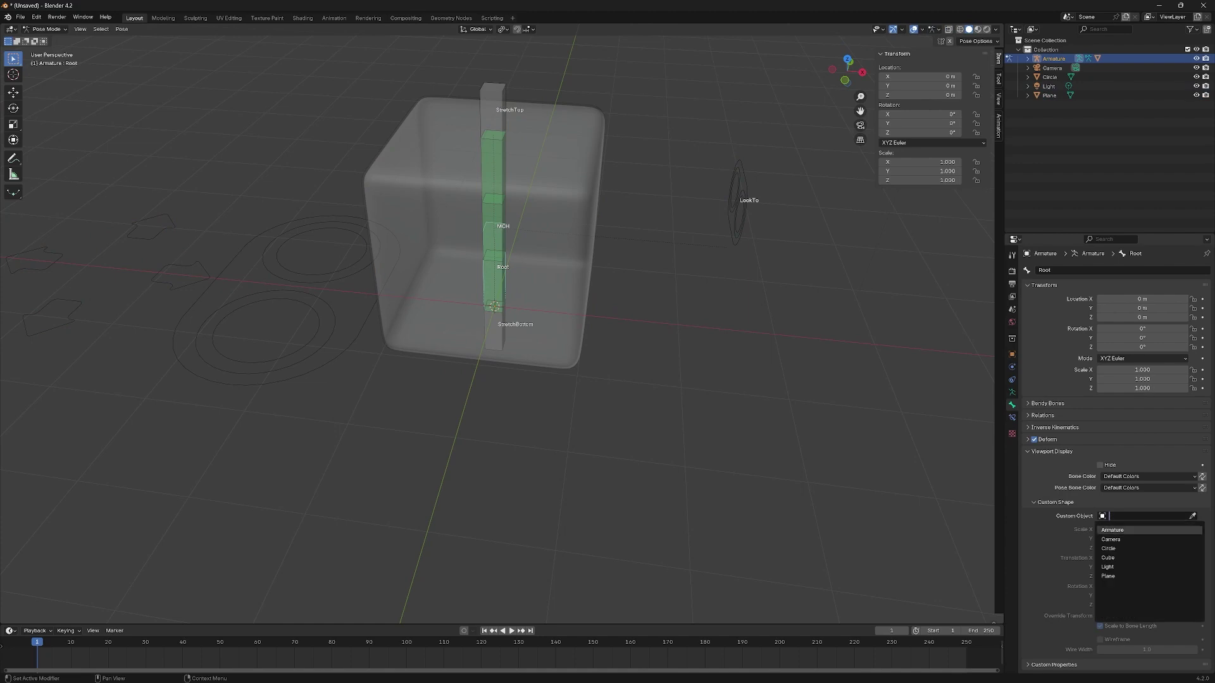
pyautogui.click(1114, 576)
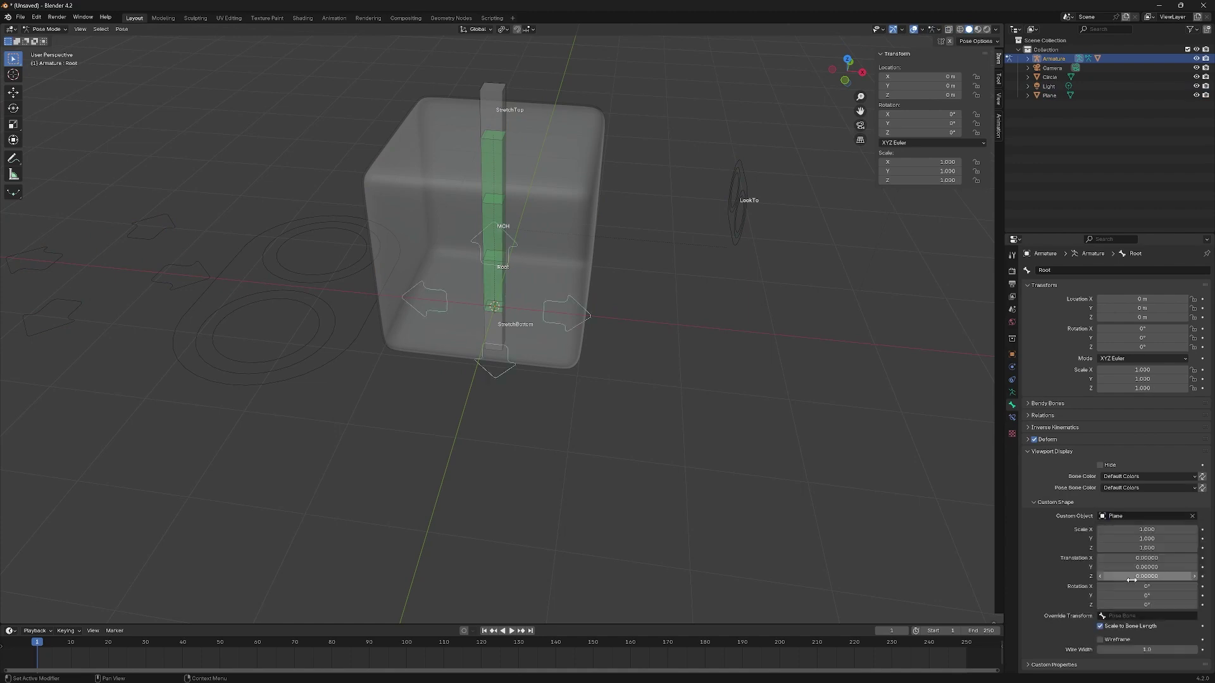
# Step: Set the Root bone's custom shape X rotation to 90° and its scale to about 1.65 on all axes
pyautogui.keyDown('shift'); pyautogui.moveTo(433, 331); pyautogui.dragTo(821, 408, button='middle'); pyautogui.keyUp('shift')
pyautogui.moveTo(1156, 586)
pyautogui.mouseDown()
pyautogui.moveTo(1202, 587)
pyautogui.moveTo(1146, 587)
pyautogui.mouseUp()
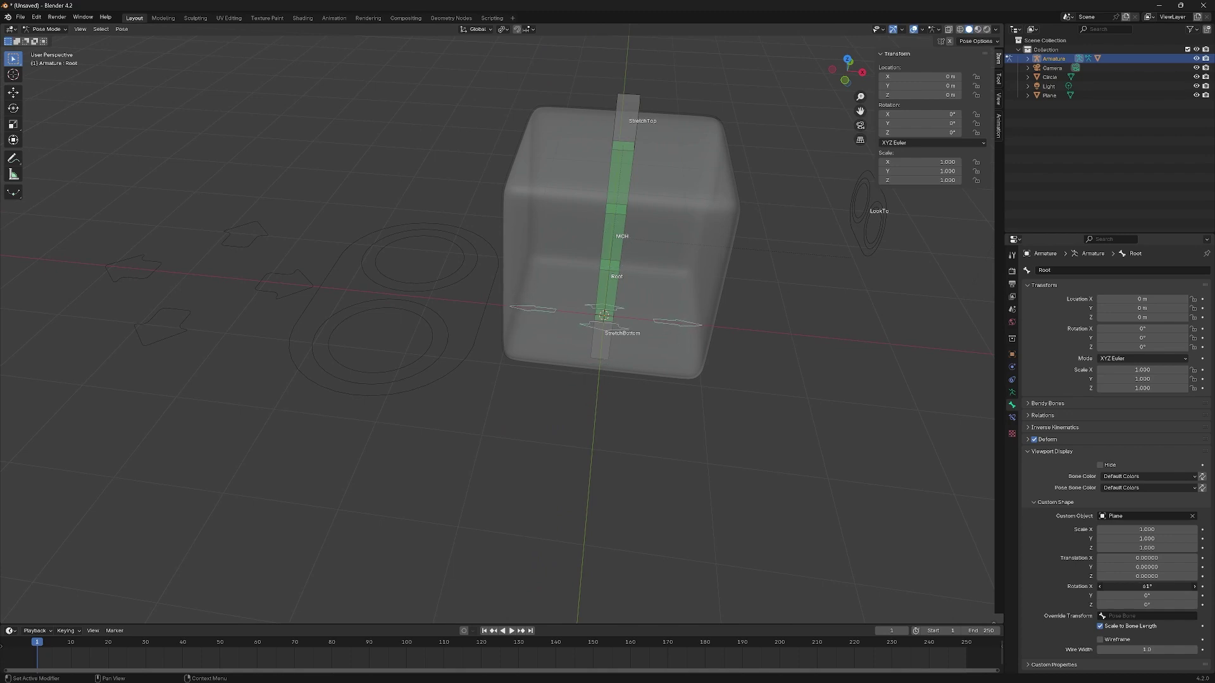
pyautogui.click(1146, 587)
pyautogui.write('90')
pyautogui.press('Return')
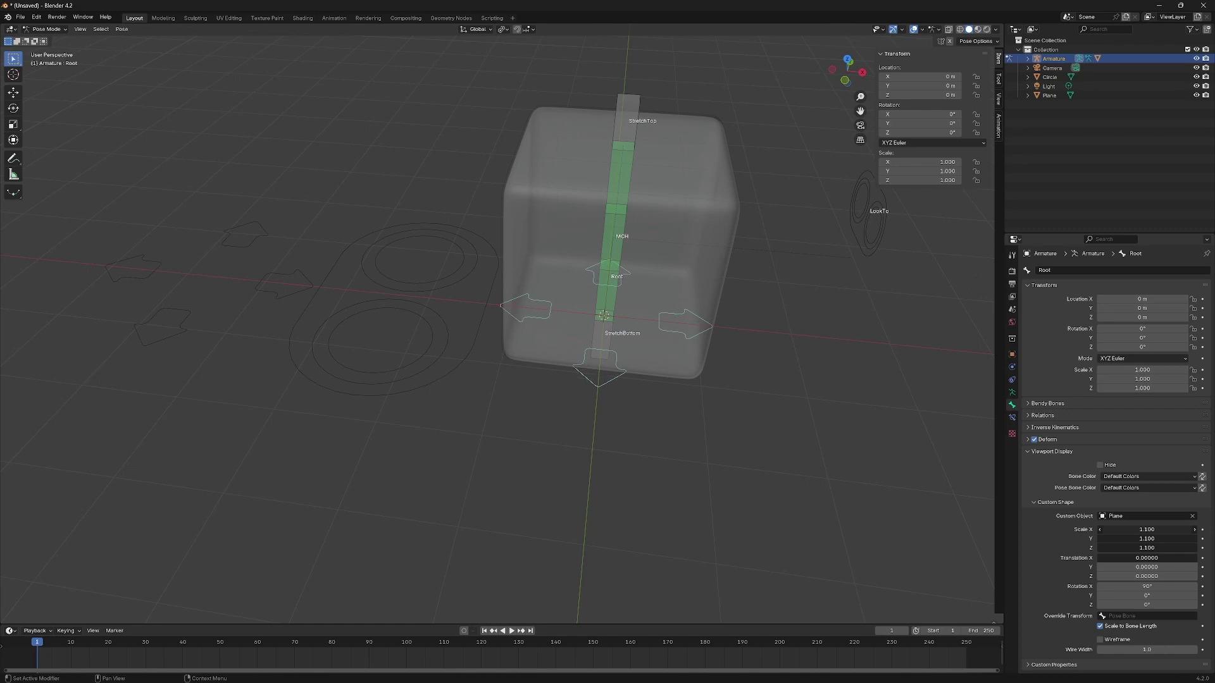
pyautogui.moveTo(1146, 530); pyautogui.dragTo(1039, 495)
pyautogui.moveTo(886, 430); pyautogui.dragTo(680, 386, button='middle')
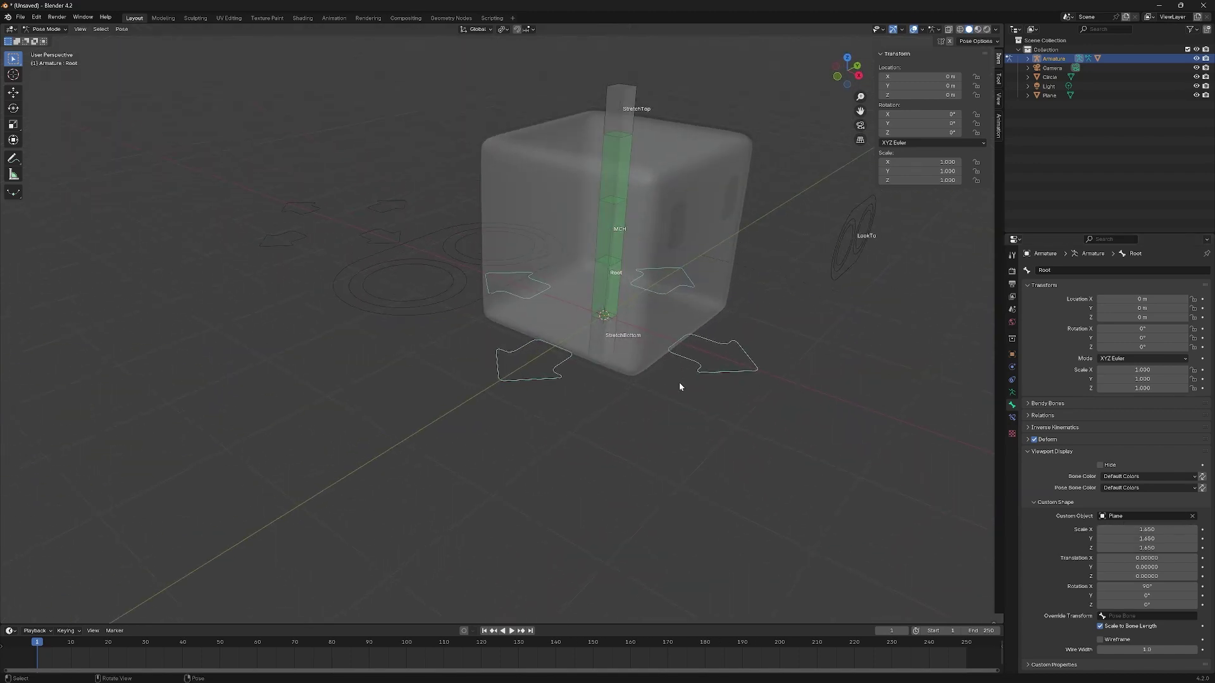
pyautogui.press('KP_Decimal')
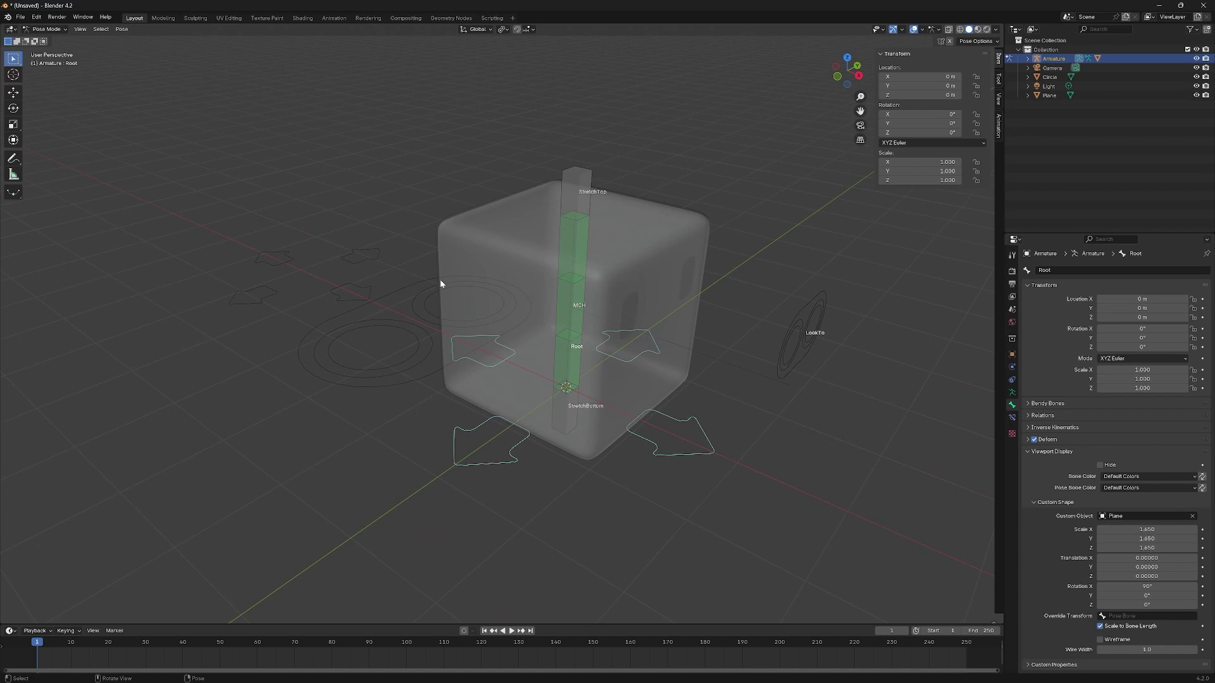
# Step: Leave Pose Mode and open the four-arrow mesh for editing
pyautogui.hotkey('alt', 'a')
pyautogui.hotkey('ctrl', 'Tab')
pyautogui.hotkey('alt', 'a')
pyautogui.moveTo(268, 220); pyautogui.dragTo(358, 360)
pyautogui.hotkey('alt', 'a')
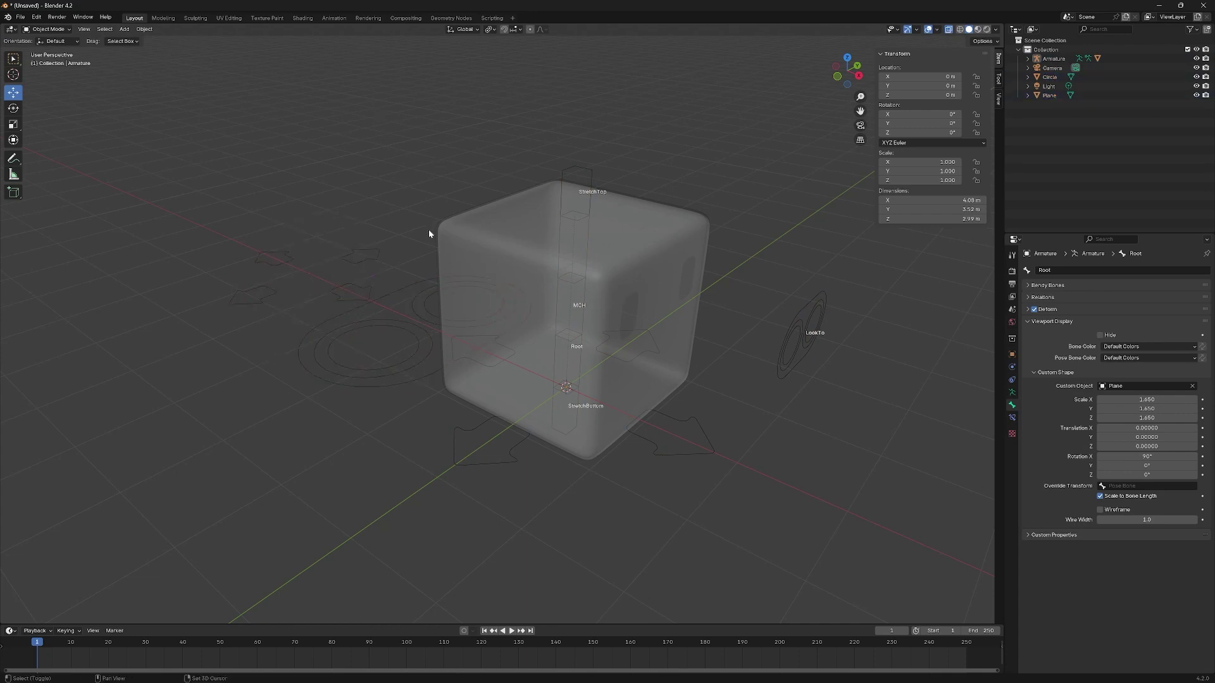
pyautogui.click(340, 293)
pyautogui.press('Tab')
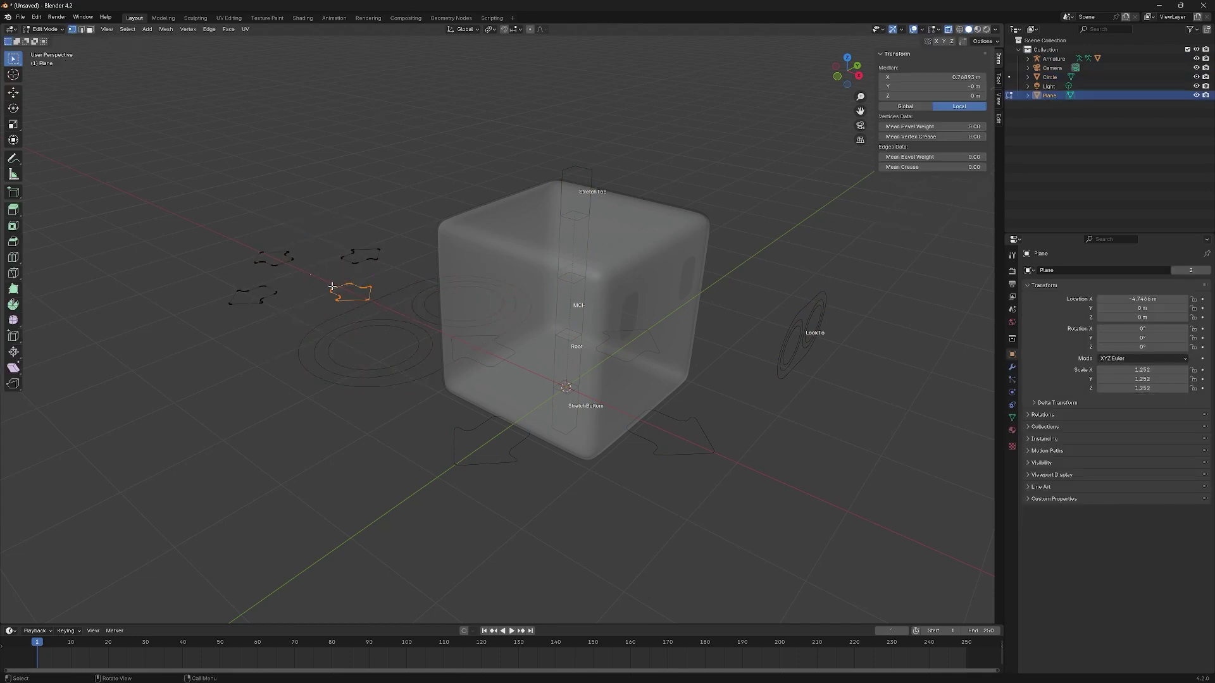
# Step: Duplicate the arrow pointing toward the cube, move the copy about 6.38 m along X, and separate it into its own object
pyautogui.moveTo(378, 320); pyautogui.dragTo(427, 335, button='middle')
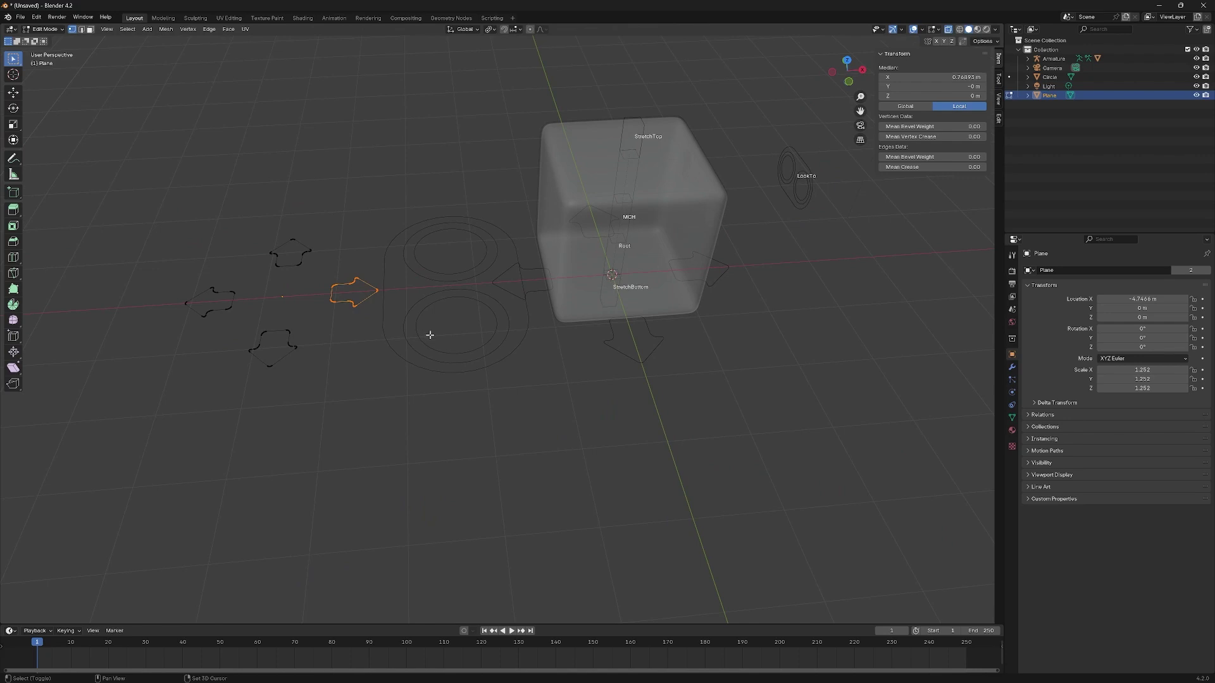
pyautogui.hotkey('shift', 's')
pyautogui.press('Escape')
pyautogui.press('g')
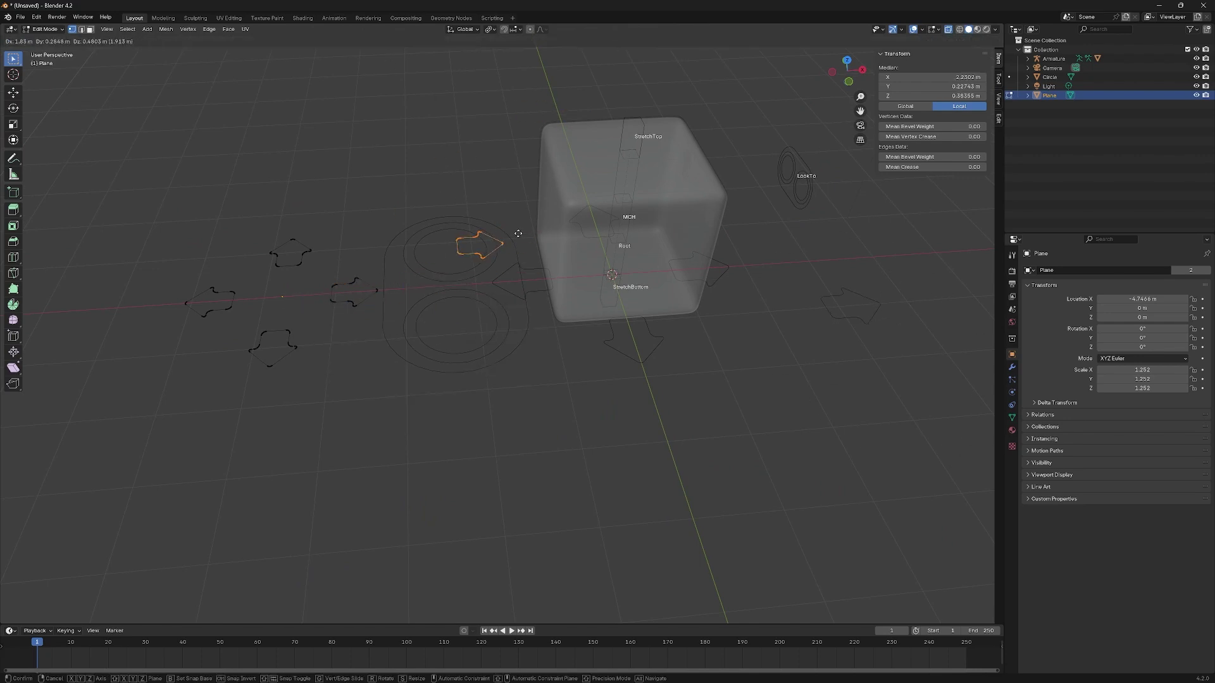
pyautogui.press('x')
pyautogui.click(850, 299)
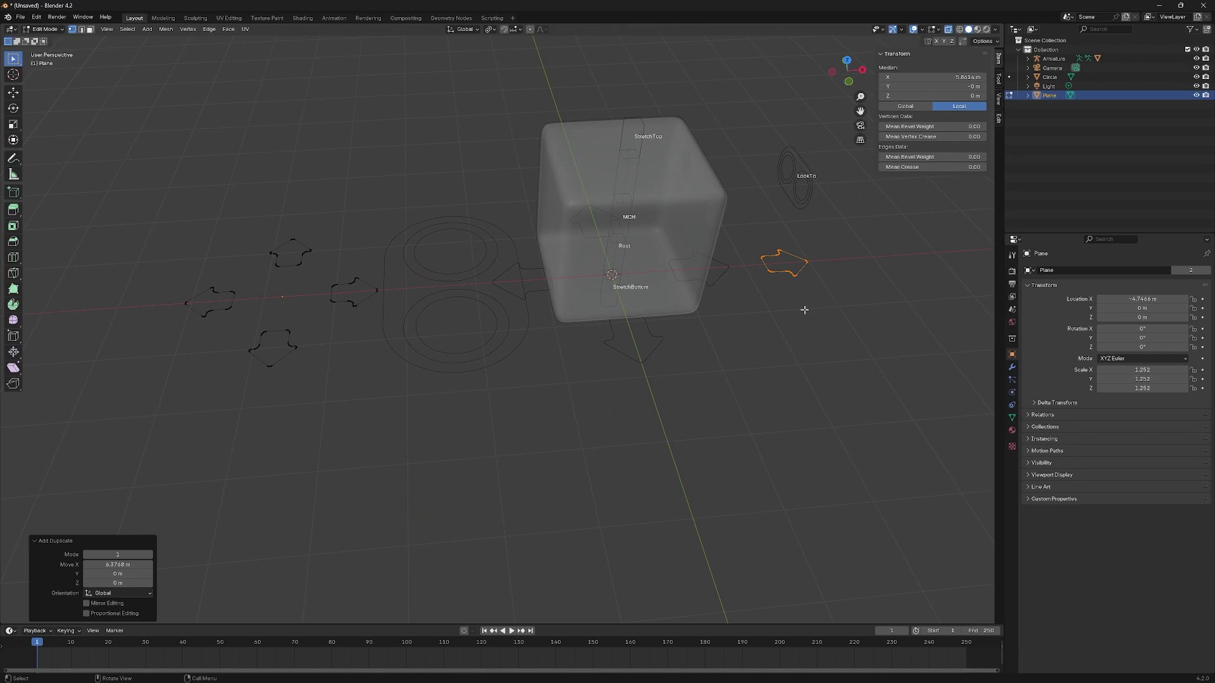
pyautogui.press('p')
pyautogui.click(769, 295)
# Step: Set the separated arrow's origin to its geometry and move it along X to about -4.73 m, between the four arrows
pyautogui.rightClick(777, 260)
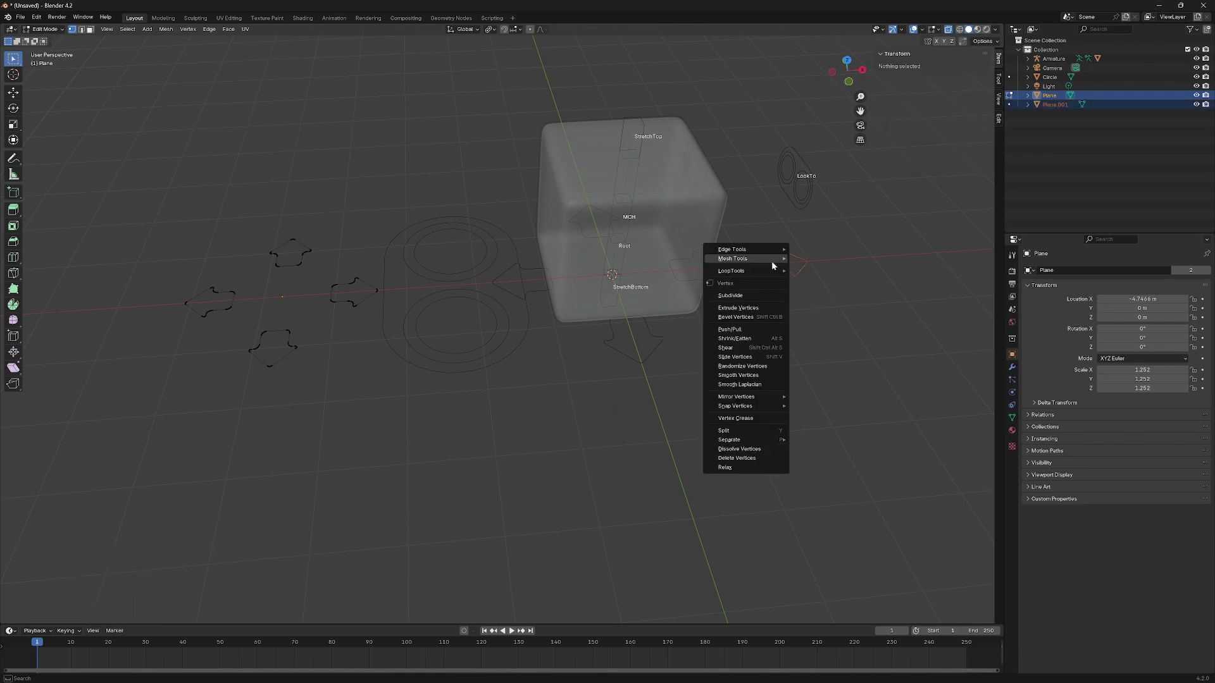
pyautogui.press('Tab')
pyautogui.rightClick(783, 269)
pyautogui.click(796, 263)
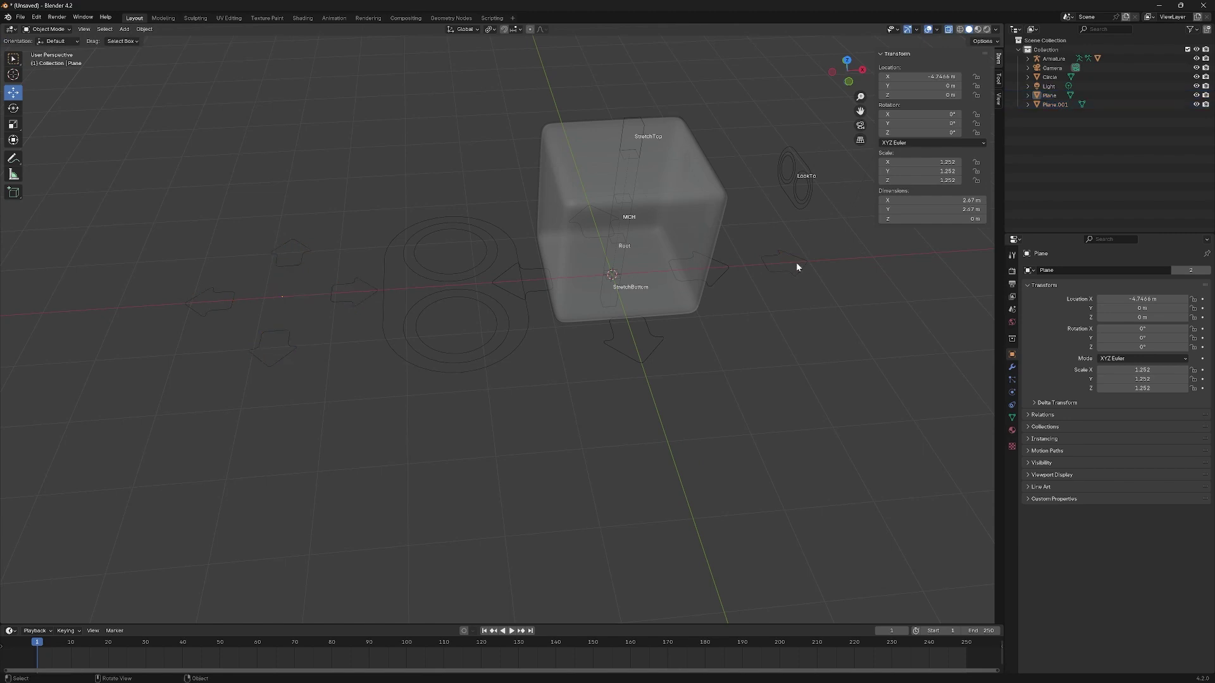
pyautogui.click(794, 273)
pyautogui.rightClick(792, 272)
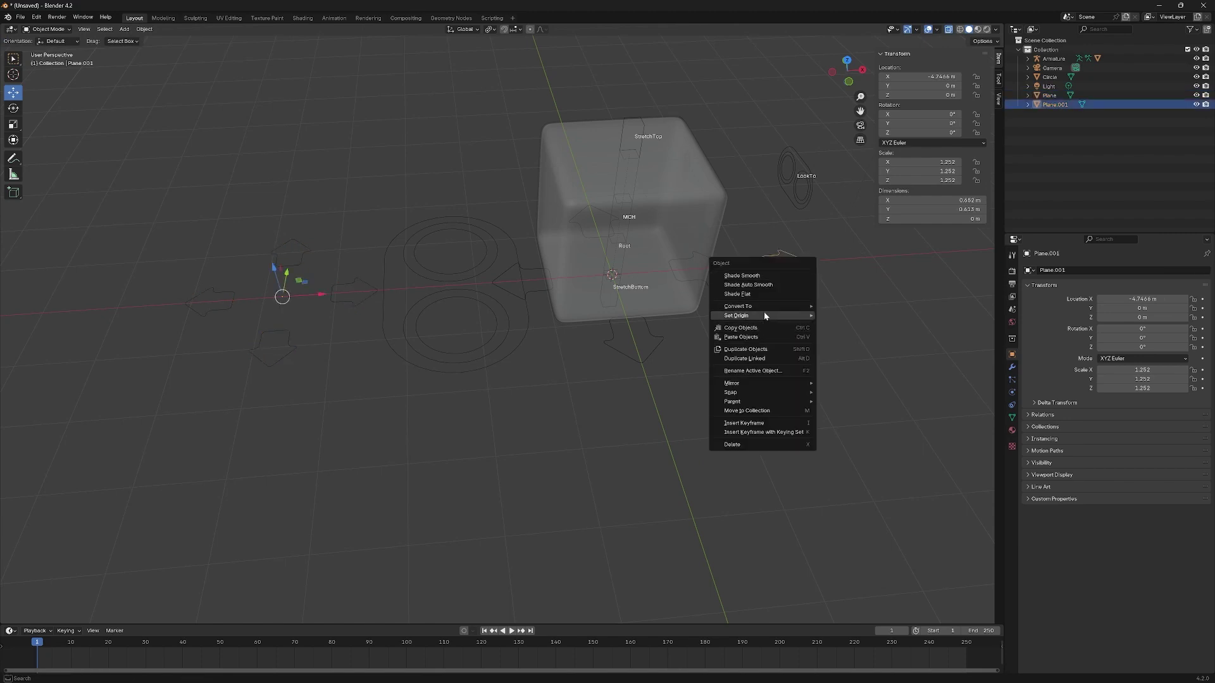
pyautogui.moveTo(772, 315)
pyautogui.click(876, 326)
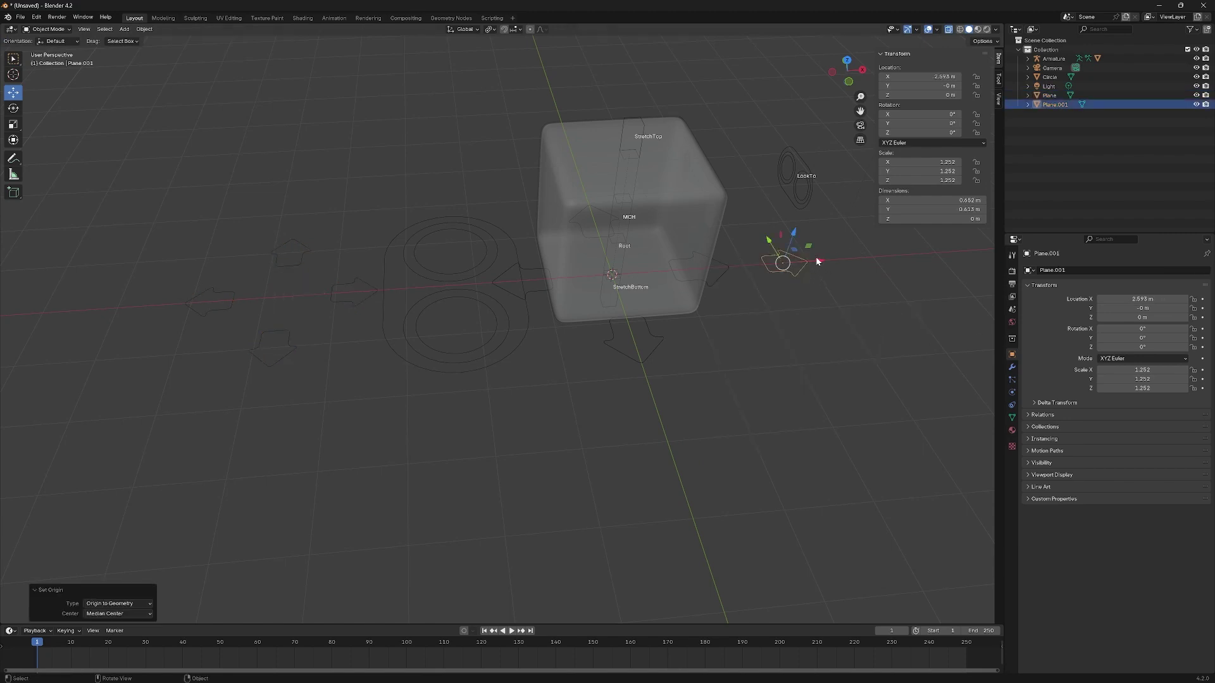
pyautogui.moveTo(816, 261); pyautogui.dragTo(315, 287)
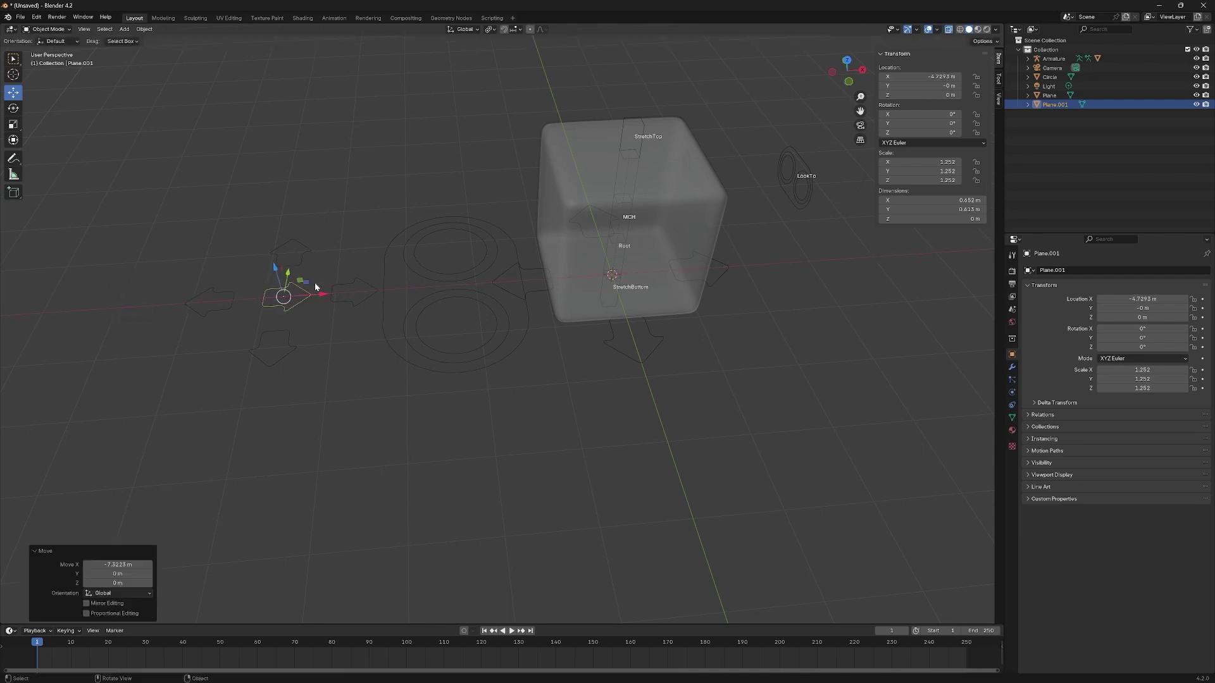
pyautogui.keyDown('shift'); pyautogui.moveTo(315, 288); pyautogui.dragTo(462, 344, button='middle'); pyautogui.keyUp('shift')
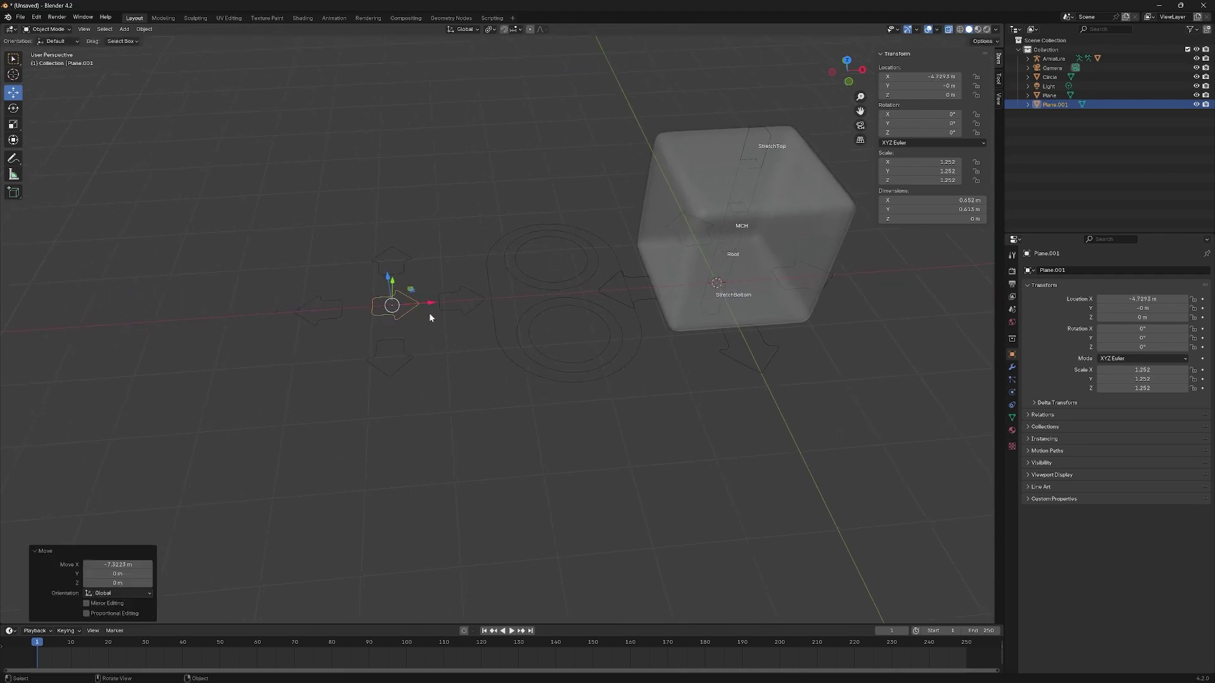
# Step: Shorten the single arrow to about 0.54 m by moving its tail vertices along X toward the head
pyautogui.press('Tab')
pyautogui.moveTo(350, 286); pyautogui.dragTo(383, 333)
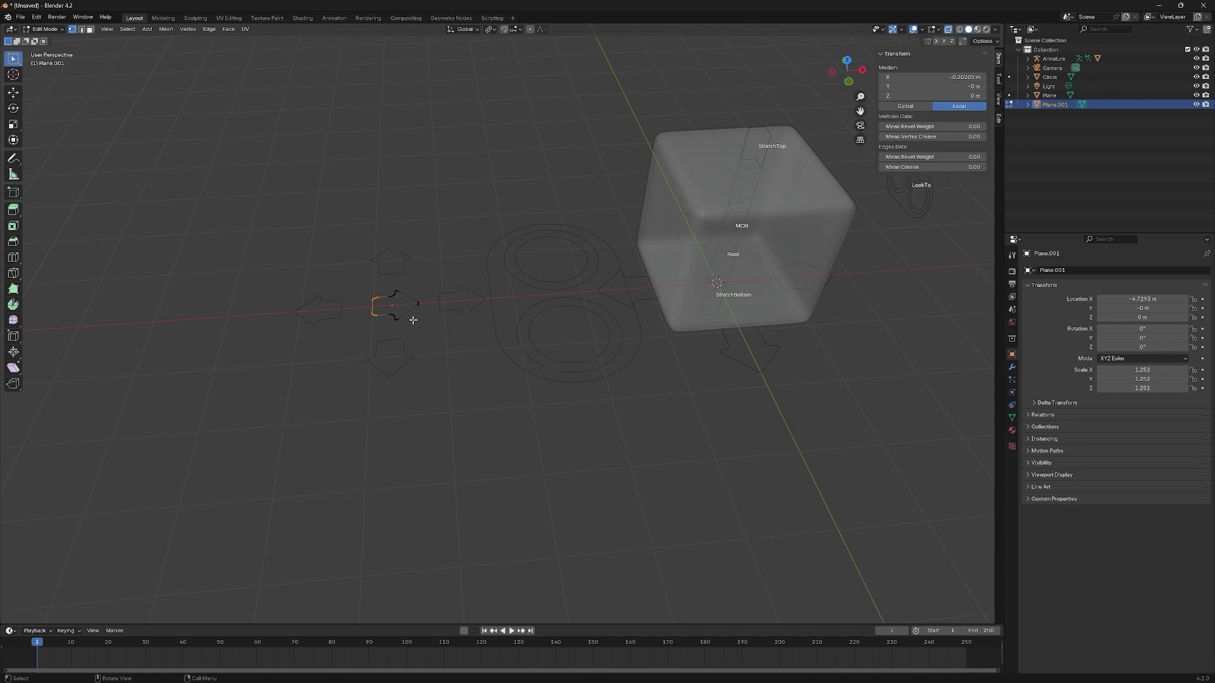
pyautogui.press('g')
pyautogui.press('x')
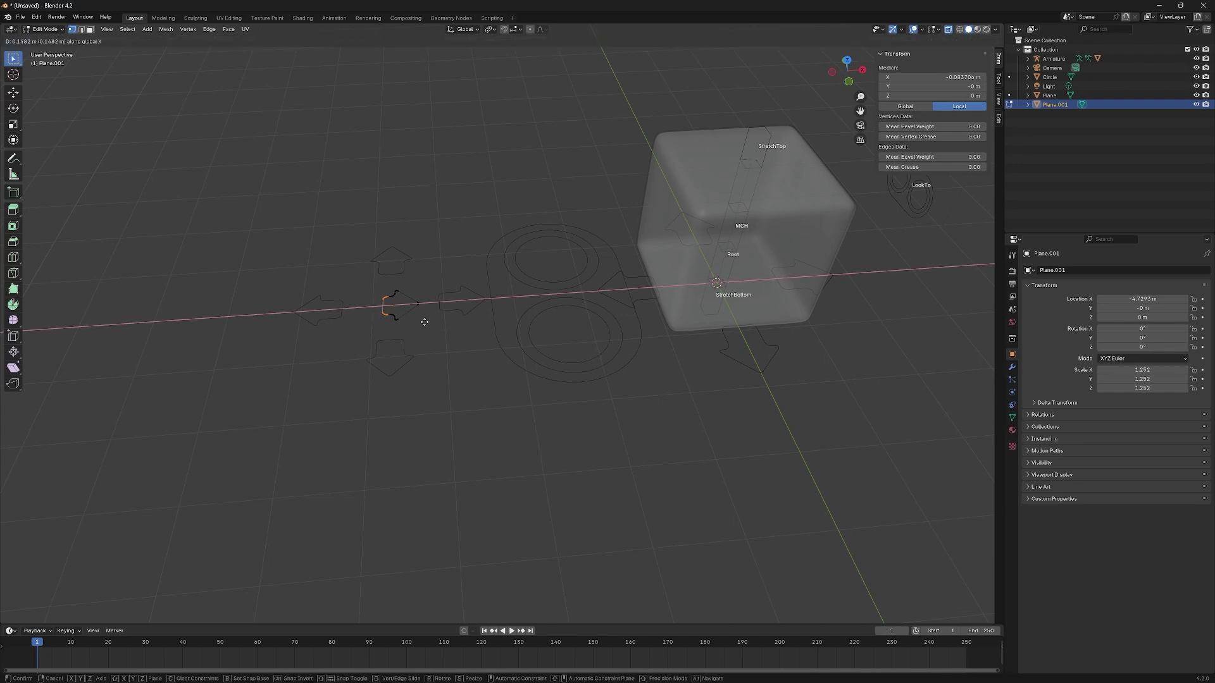
pyautogui.click(421, 322)
pyautogui.press('Tab')
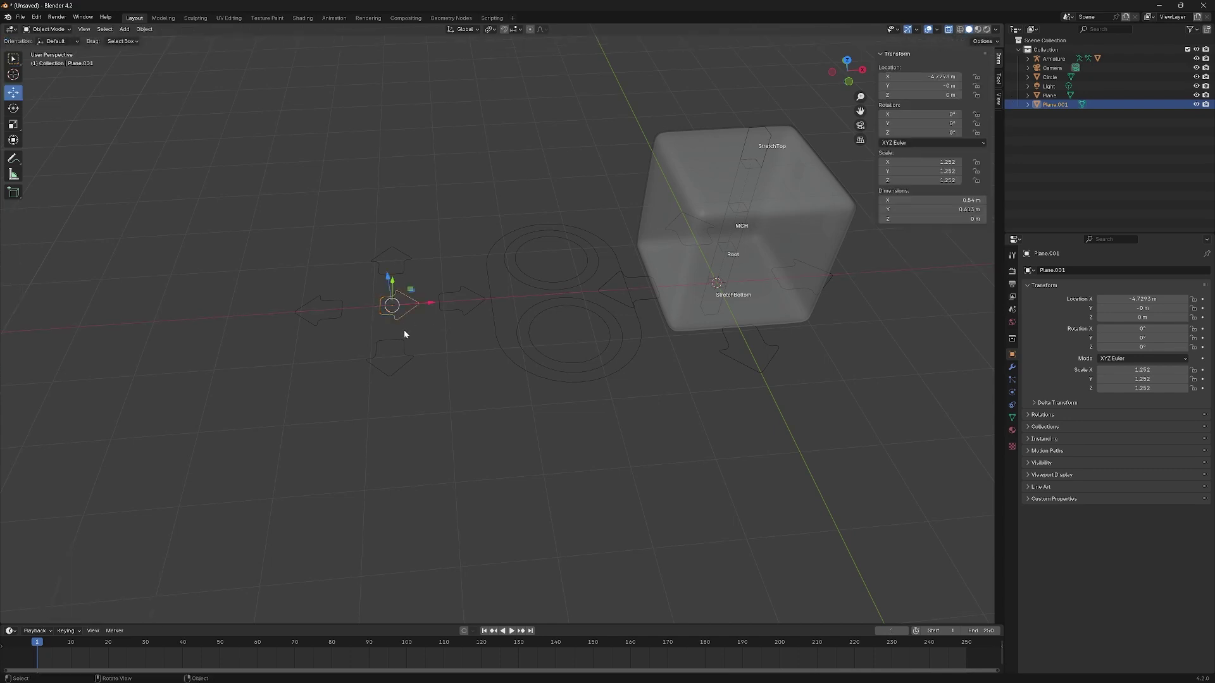
pyautogui.click(770, 133)
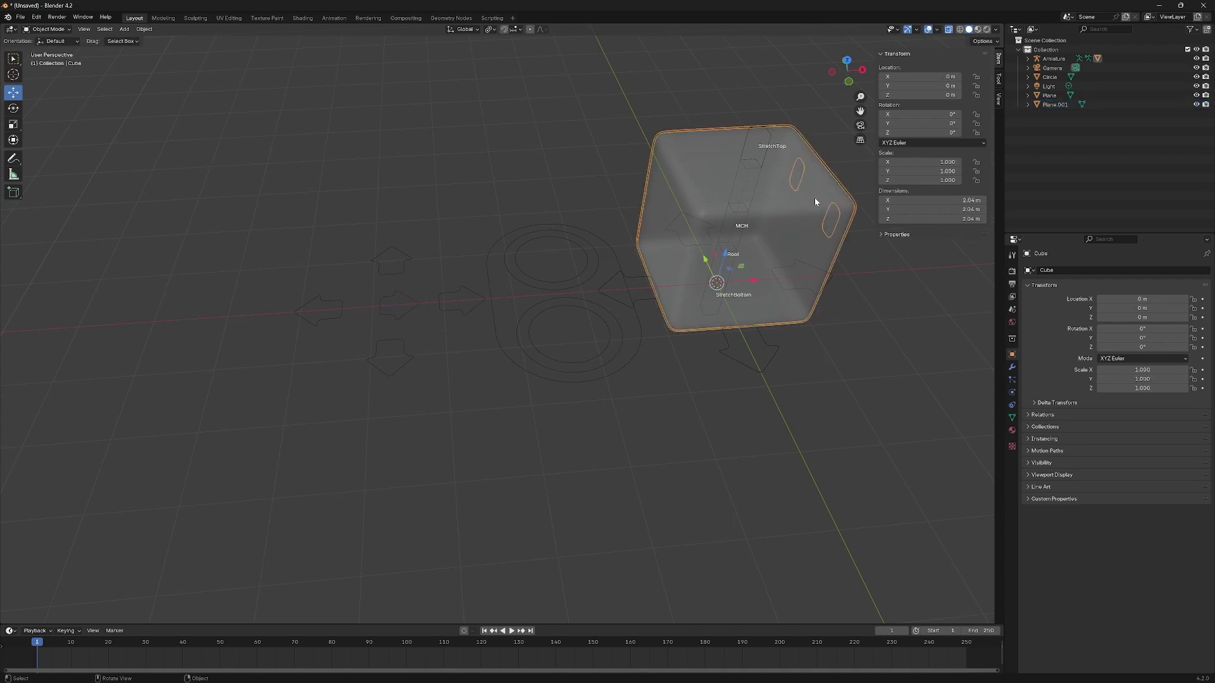
# Step: Put the armature in Pose Mode and assign Plane.001 as the custom shape of the StretchTop bone
pyautogui.moveTo(814, 198); pyautogui.dragTo(768, 185, button='middle')
pyautogui.click(764, 117)
pyautogui.keyDown('shift'); pyautogui.moveTo(778, 114); pyautogui.dragTo(700, 167, button='middle'); pyautogui.keyUp('shift')
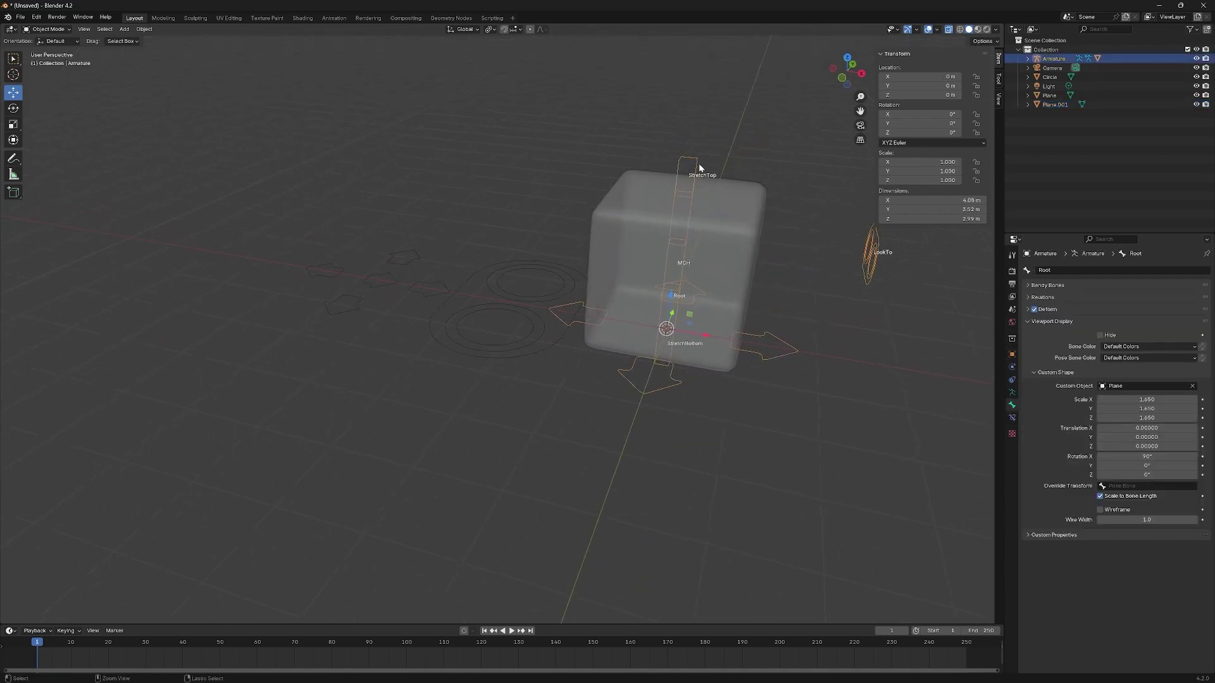
pyautogui.hotkey('ctrl', 'Tab')
pyautogui.click(693, 155)
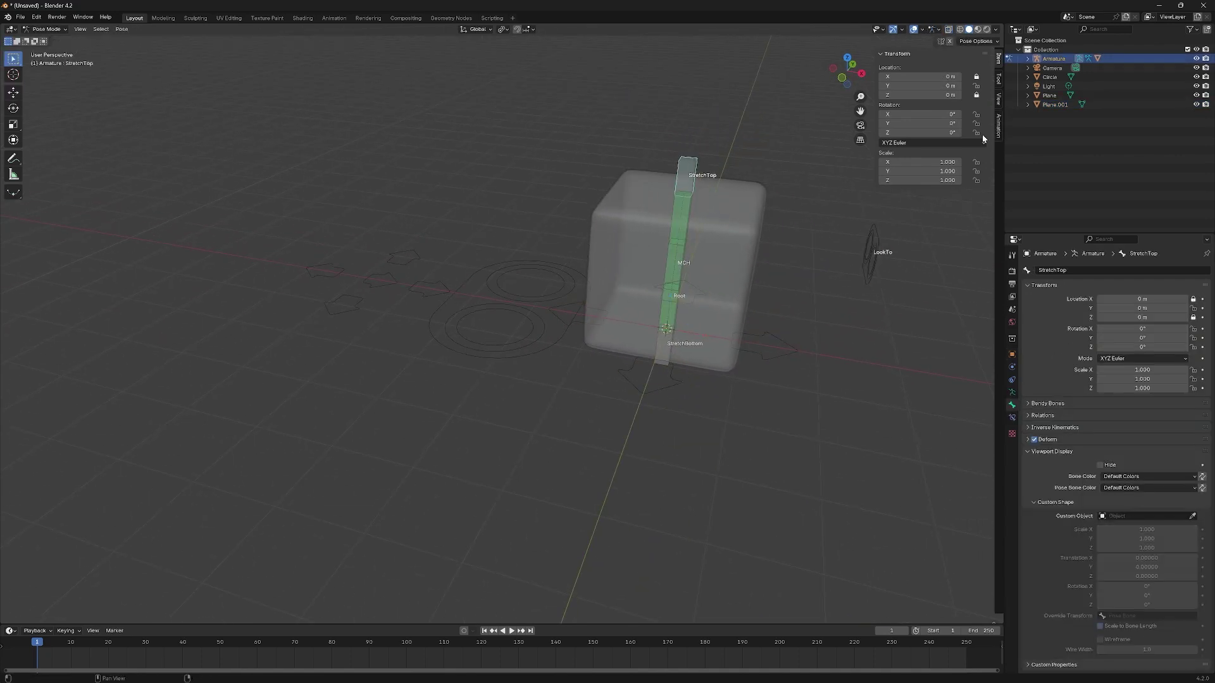
pyautogui.click(1133, 517)
pyautogui.click(1133, 583)
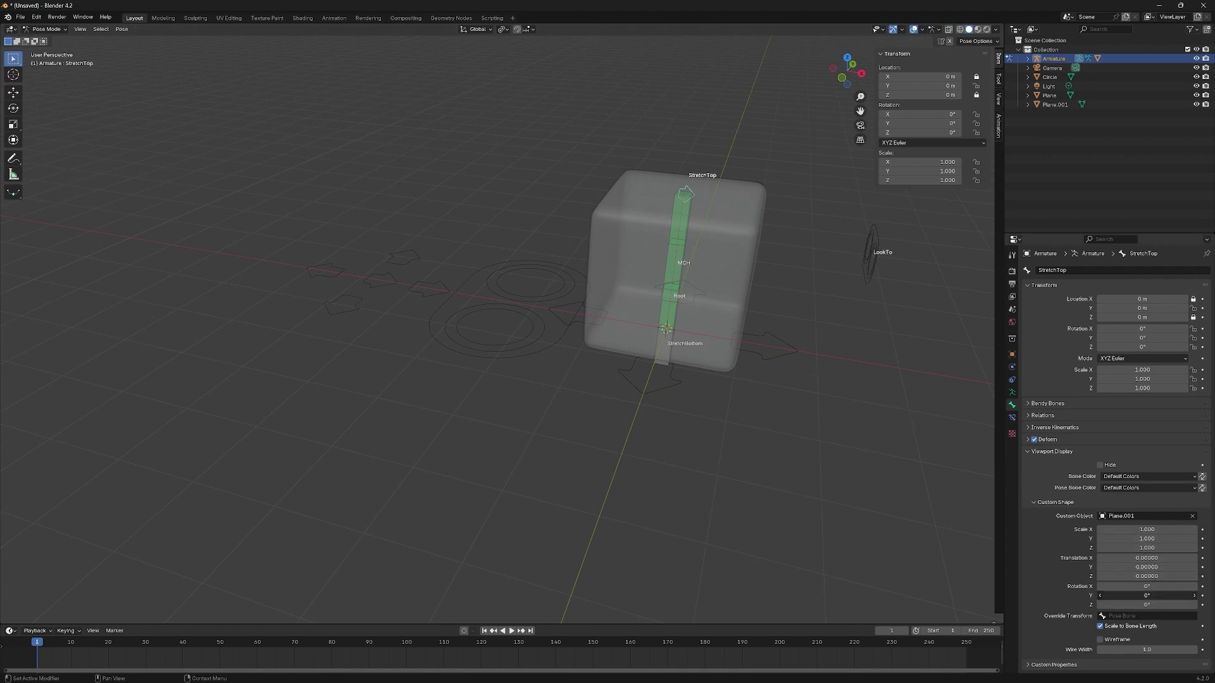
# Step: Set the rotation of StretchTop's custom shape to 90° on X and 90° on Z
pyautogui.hotkey('ctrl', 'z')
pyautogui.moveTo(1147, 596); pyautogui.dragTo(1148, 587)
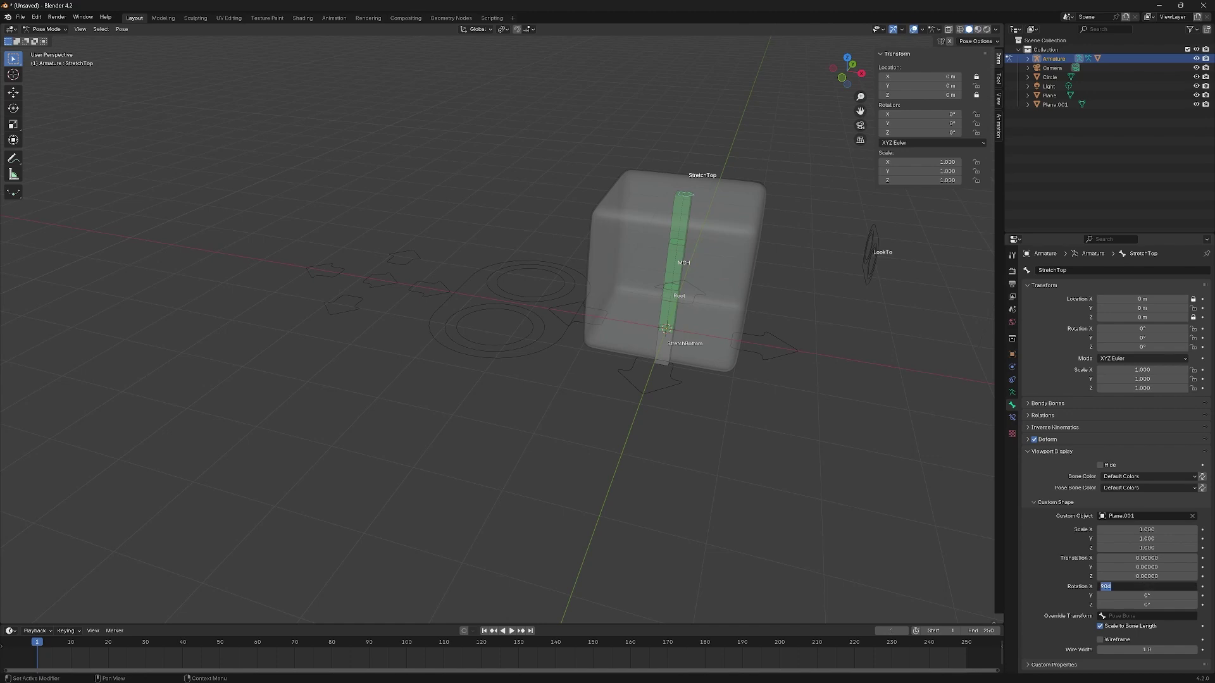
pyautogui.press('Tab')
pyautogui.press('Tab')
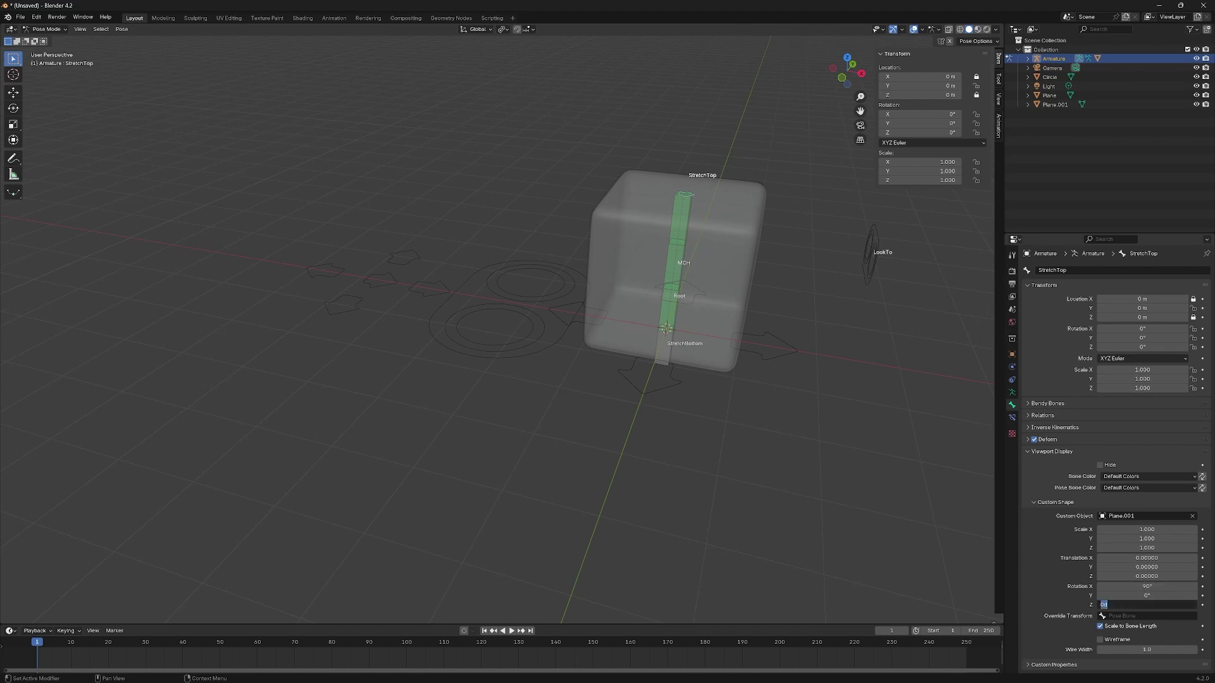
pyautogui.write('90')
pyautogui.press('Return')
pyautogui.scroll(2, 792, 244)
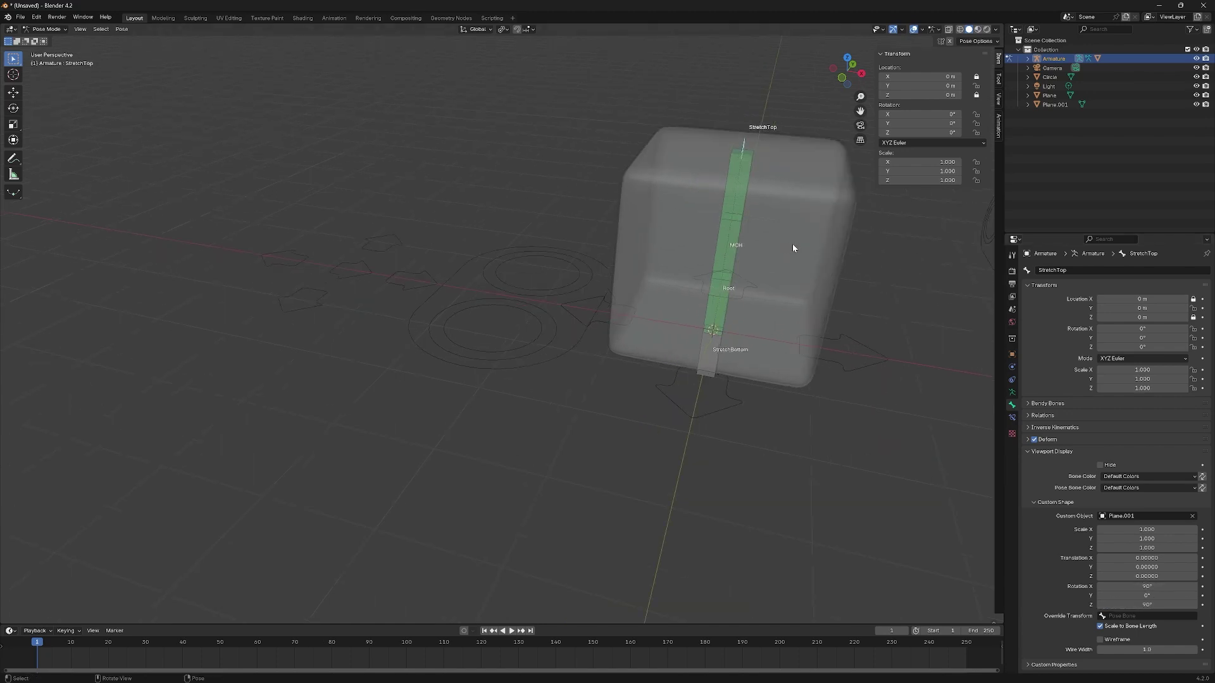
# Step: Offset StretchTop's custom shape about 0.21 along Y, above the cube, and scale it to 1.85 on all axes
pyautogui.keyDown('shift'); pyautogui.moveTo(792, 244); pyautogui.dragTo(585, 326, button='middle'); pyautogui.keyUp('shift')
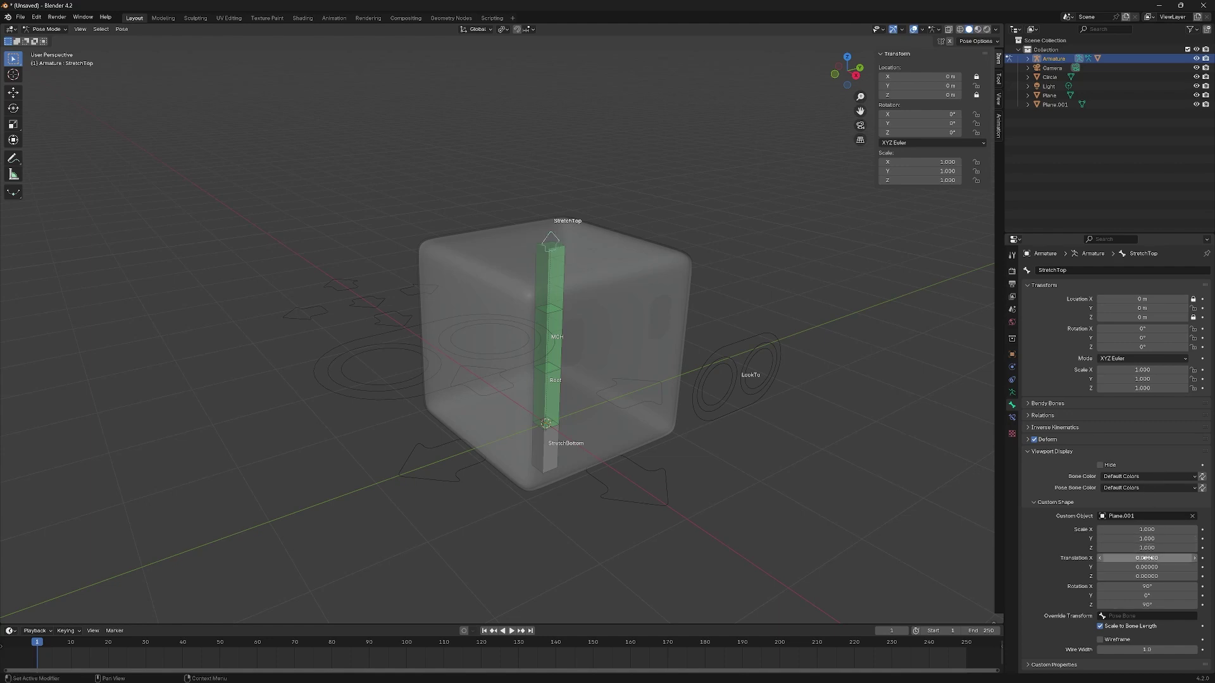
pyautogui.moveTo(1147, 567); pyautogui.dragTo(1196, 567)
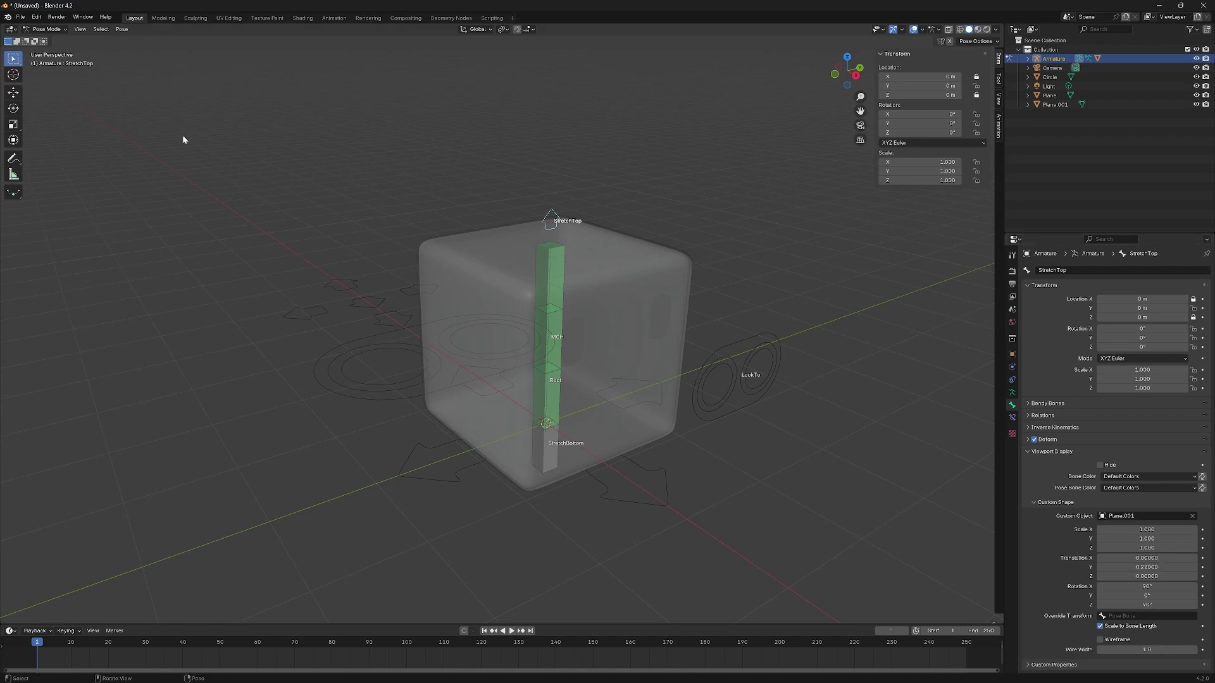
pyautogui.moveTo(663, 290); pyautogui.dragTo(621, 271, button='middle')
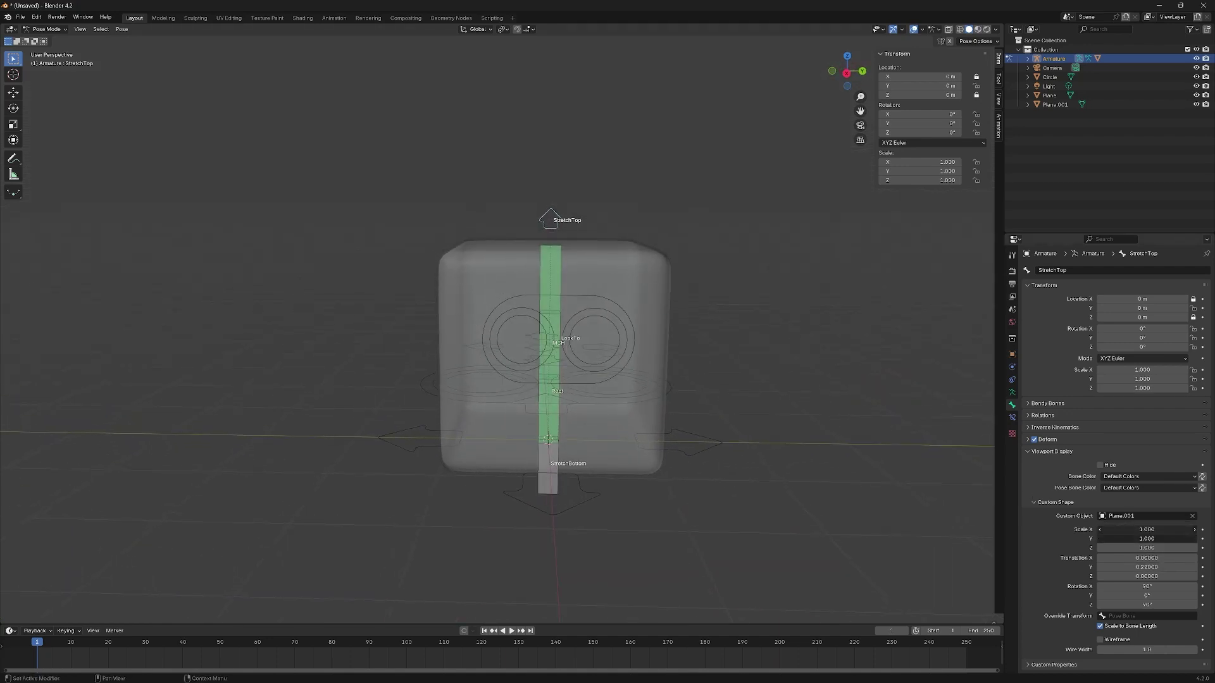
pyautogui.moveTo(1147, 529); pyautogui.dragTo(1206, 548)
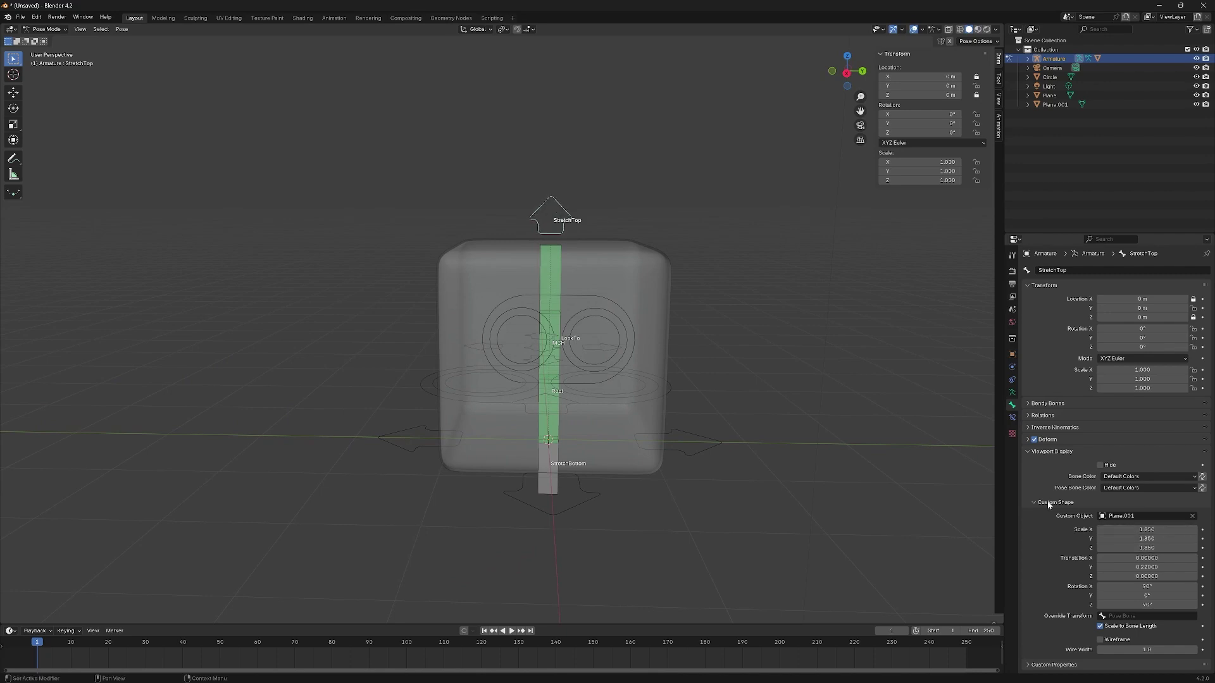
# Step: Assign Plane.001 as the StretchBottom bone's custom shape and rotate it 90° on X and 90° on Z
pyautogui.moveTo(623, 430); pyautogui.dragTo(568, 487, button='middle')
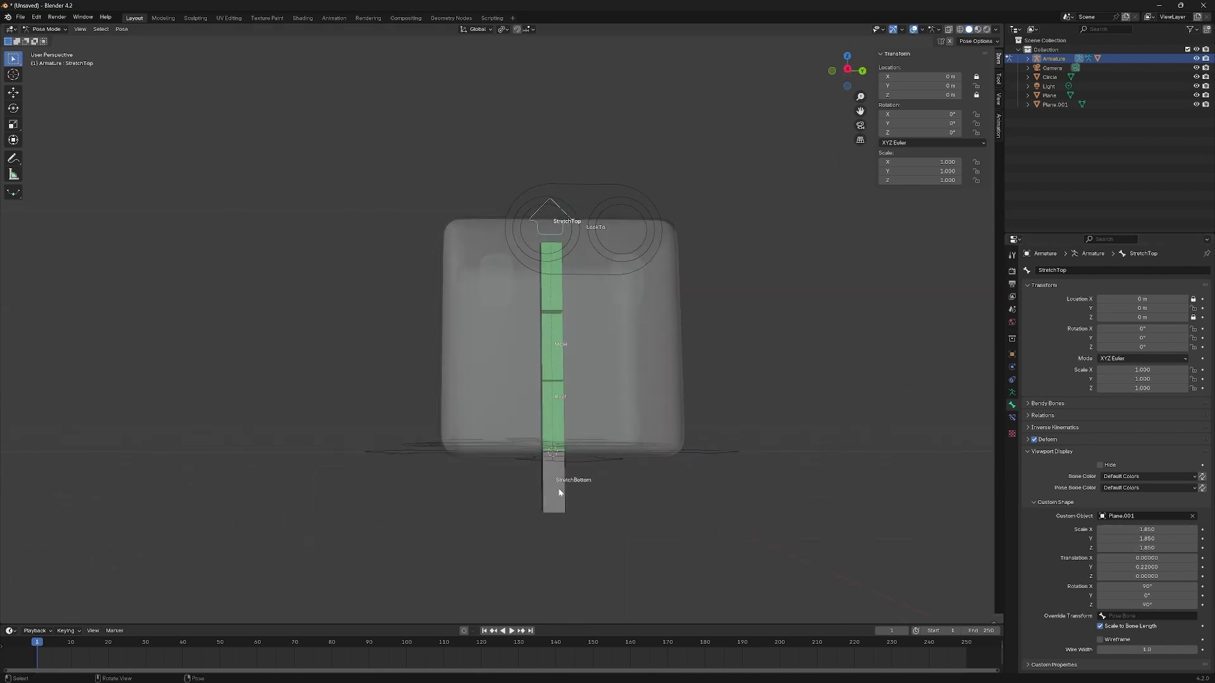
pyautogui.click(558, 492)
pyautogui.click(1146, 516)
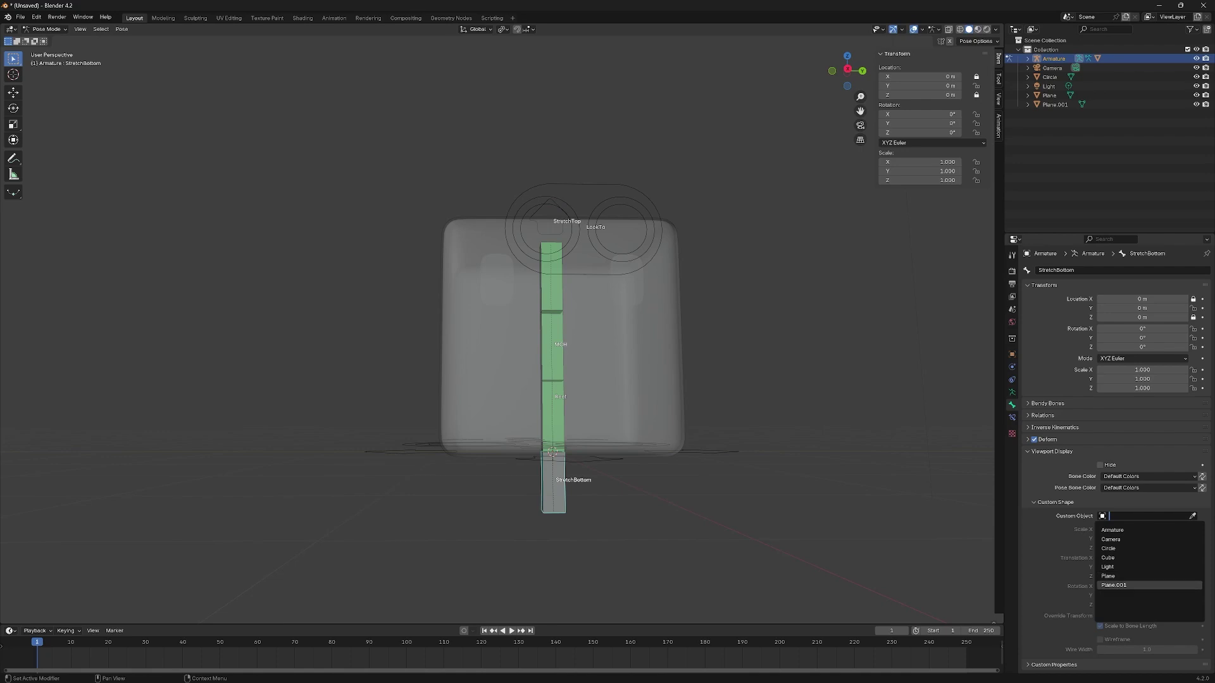
pyautogui.click(1113, 585)
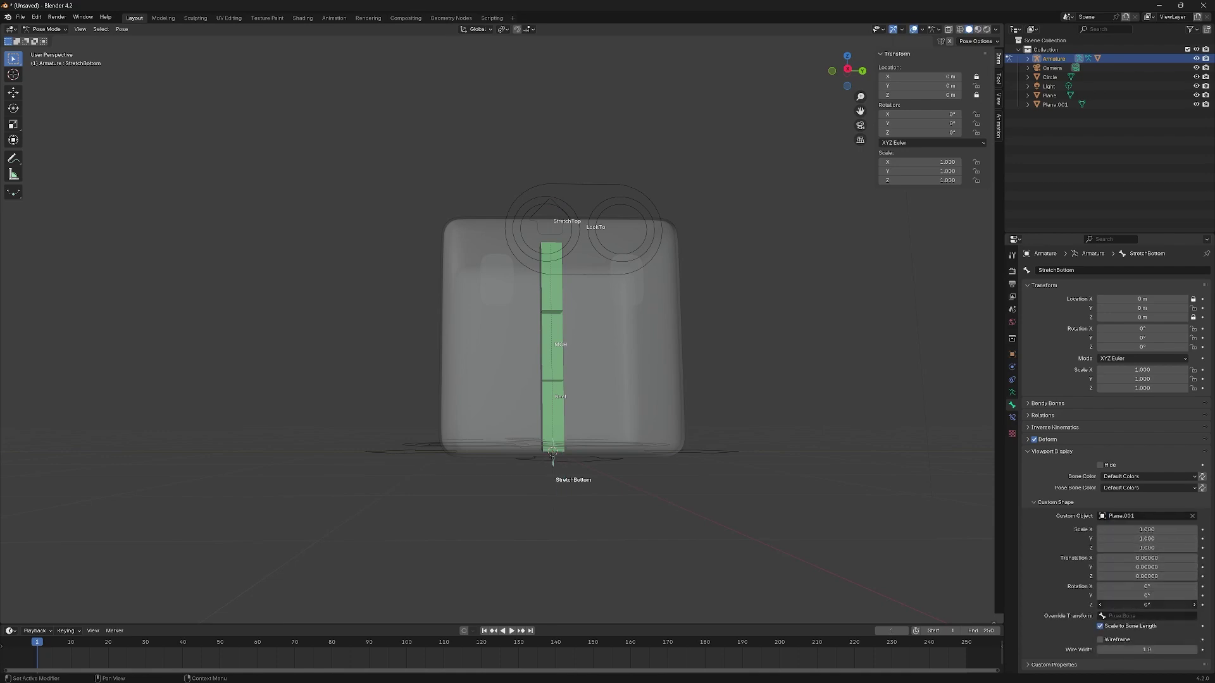
pyautogui.moveTo(1146, 605); pyautogui.dragTo(1076, 587)
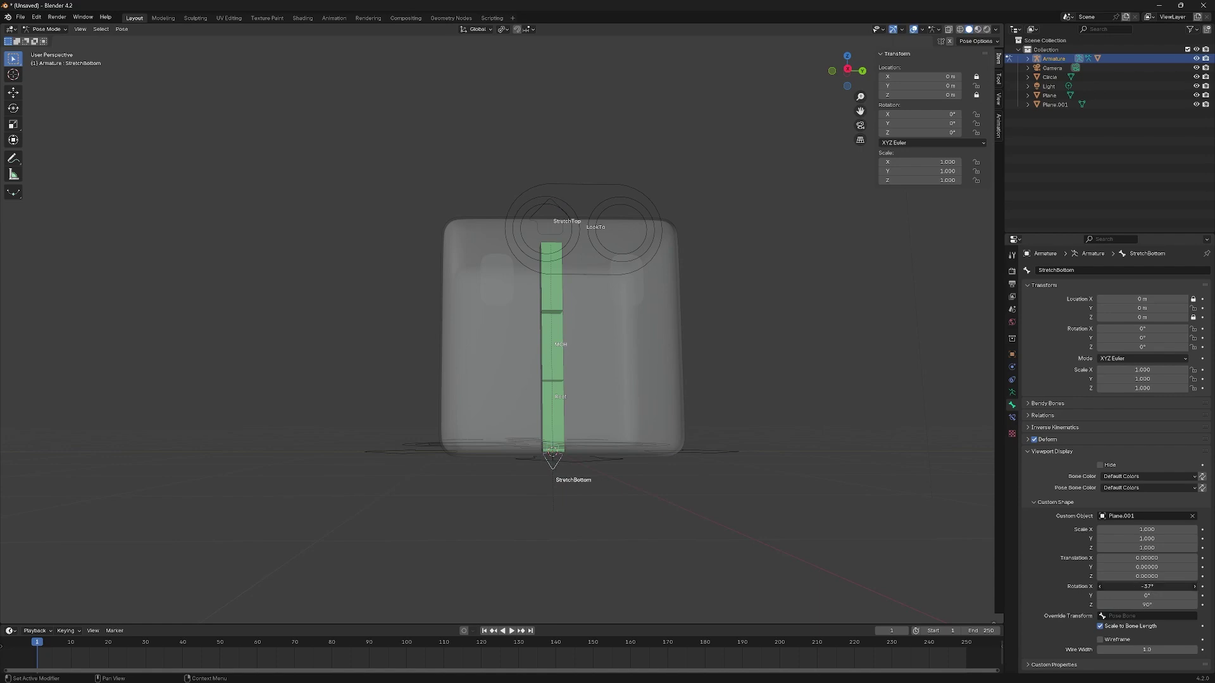
pyautogui.click(1107, 586)
pyautogui.write('90')
pyautogui.press('Return')
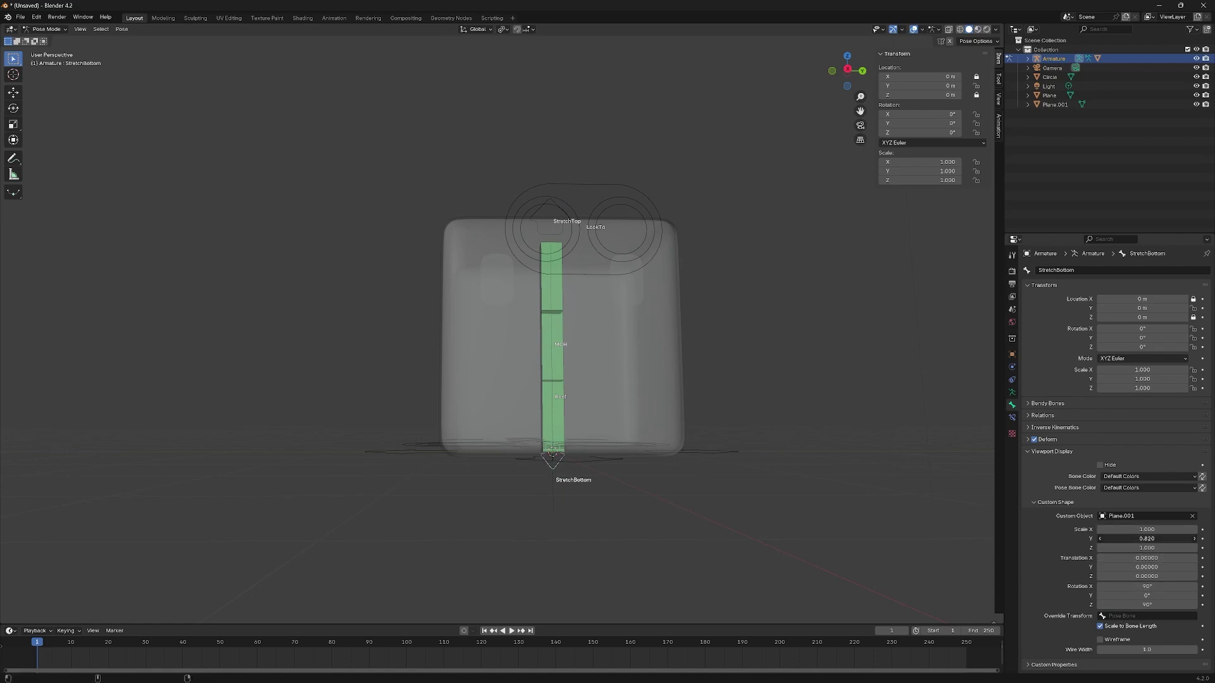
# Step: Scale StretchBottom's custom shape to 1.85 on all axes and offset it about 0.23 along Y, below the cube
pyautogui.moveTo(1147, 539); pyautogui.dragTo(1114, 539)
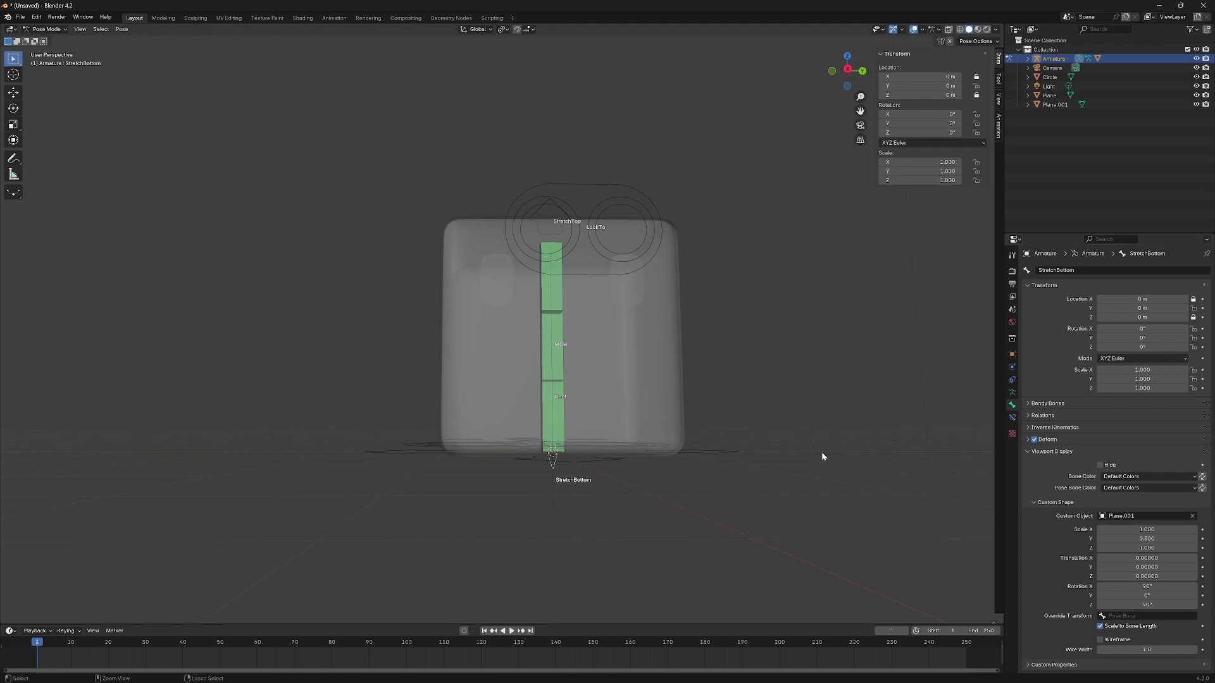
pyautogui.hotkey('ctrl', 'z')
pyautogui.moveTo(1146, 567)
pyautogui.mouseDown()
pyautogui.moveTo(1164, 566)
pyautogui.moveTo(1154, 567)
pyautogui.mouseUp()
pyautogui.click(536, 215)
pyautogui.click(554, 477)
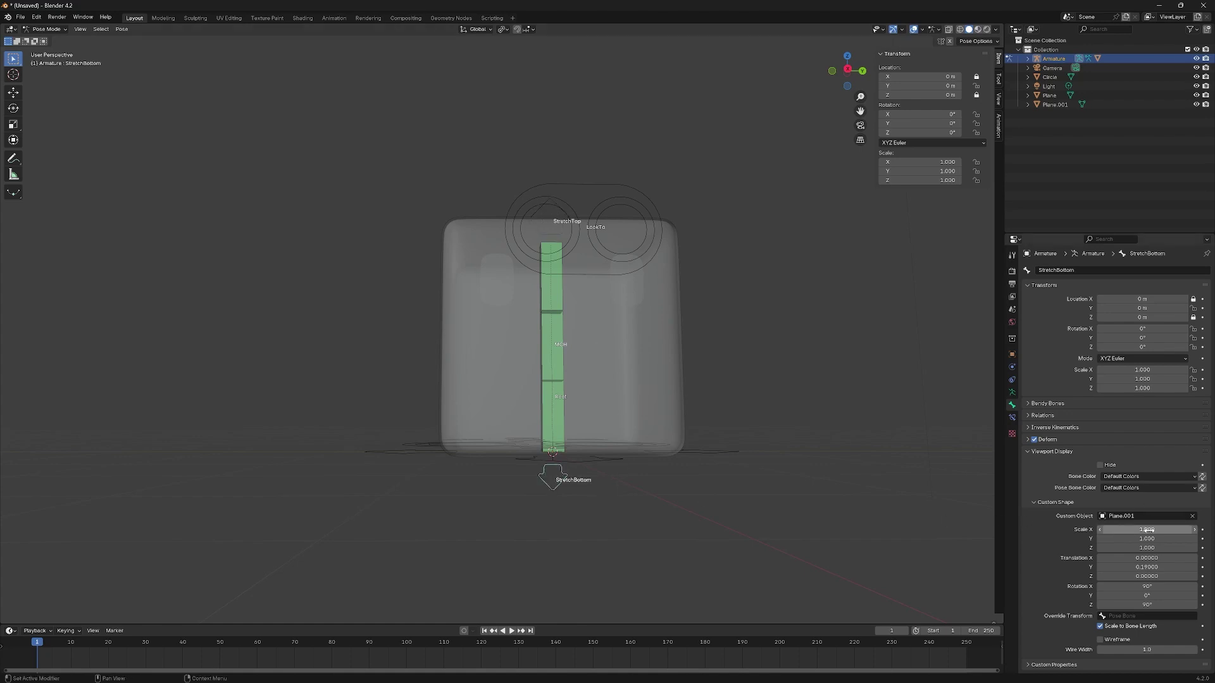
pyautogui.moveTo(1146, 529); pyautogui.dragTo(1146, 548)
pyautogui.write('1.85')
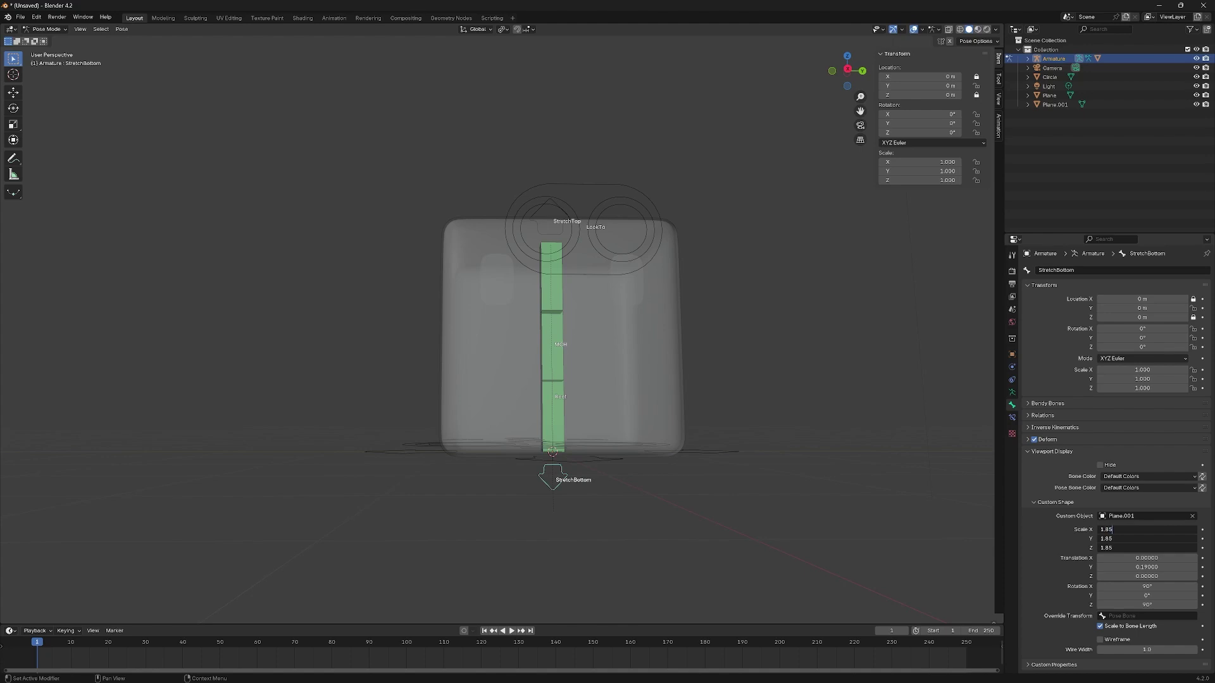
pyautogui.press('Return')
pyautogui.moveTo(524, 244); pyautogui.dragTo(585, 246, button='middle')
pyautogui.moveTo(1147, 566); pyautogui.dragTo(1176, 567)
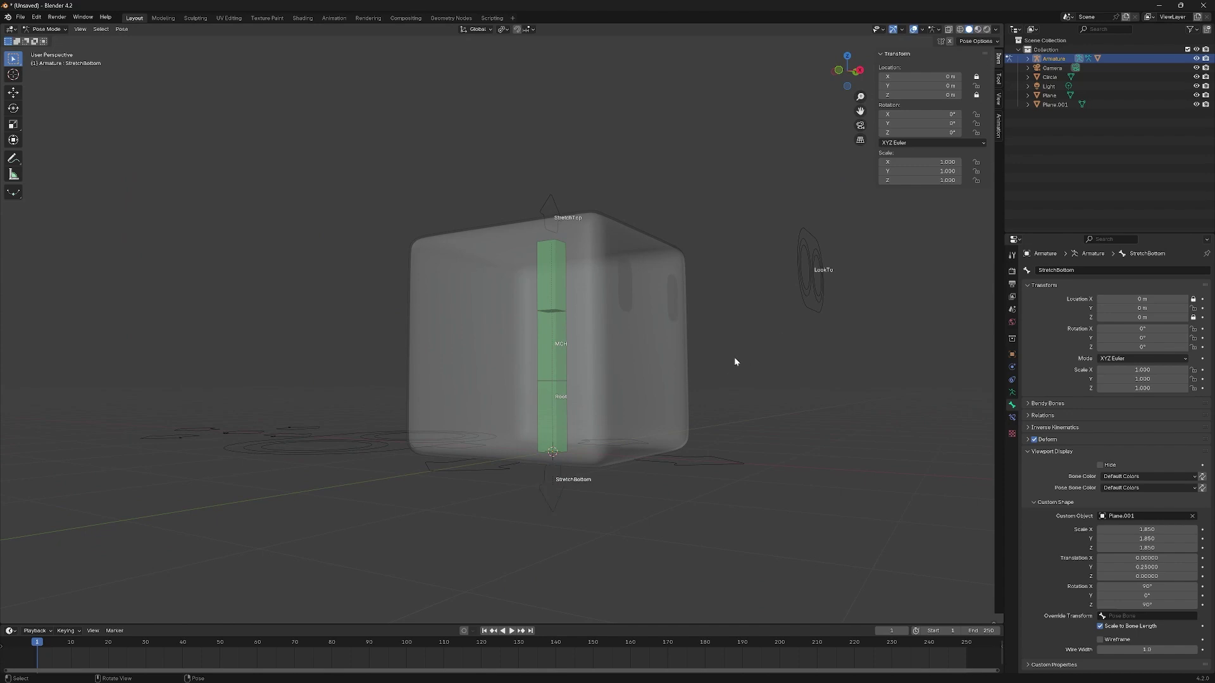
# Step: Select the MCH bendy bone and add a new bone collection named BendyBone to the armature
pyautogui.moveTo(734, 358); pyautogui.dragTo(759, 364, button='middle')
pyautogui.click(578, 387)
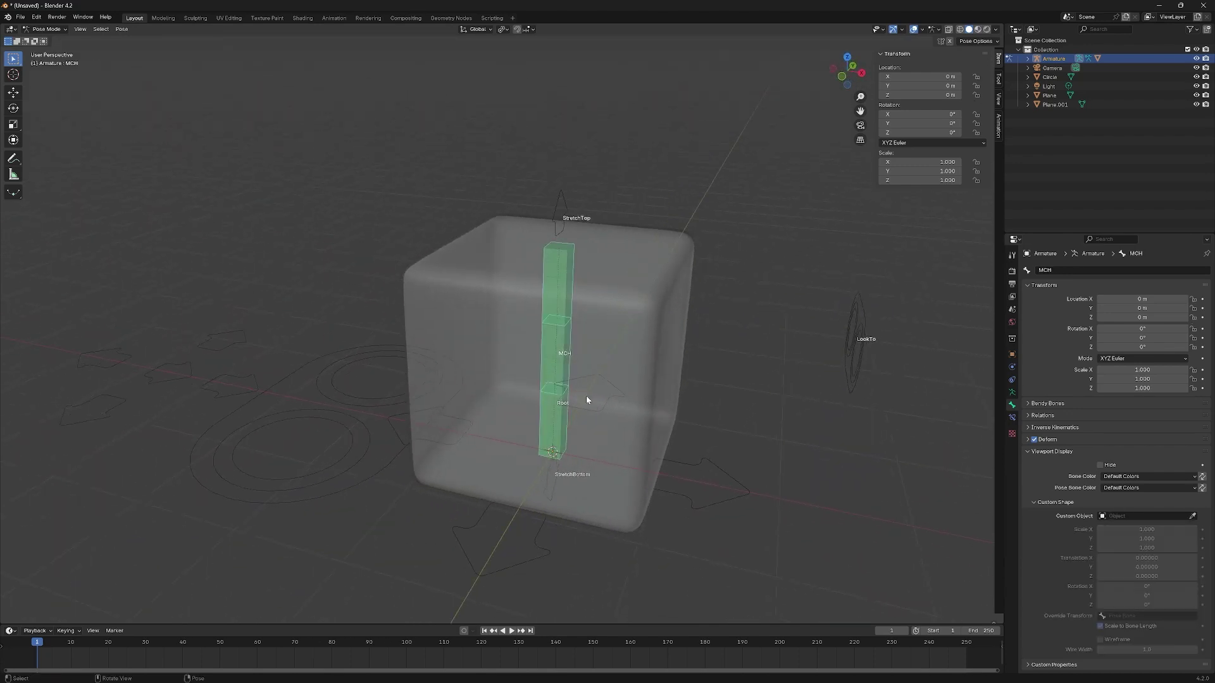
pyautogui.click(1012, 418)
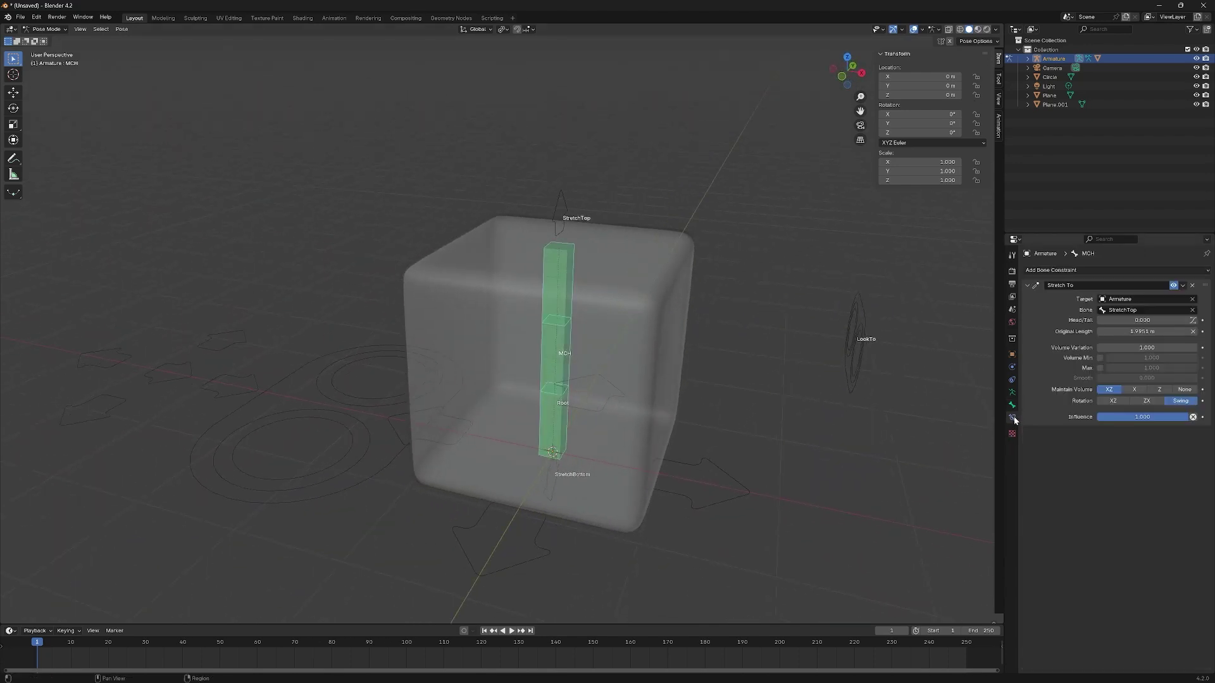
pyautogui.click(1012, 392)
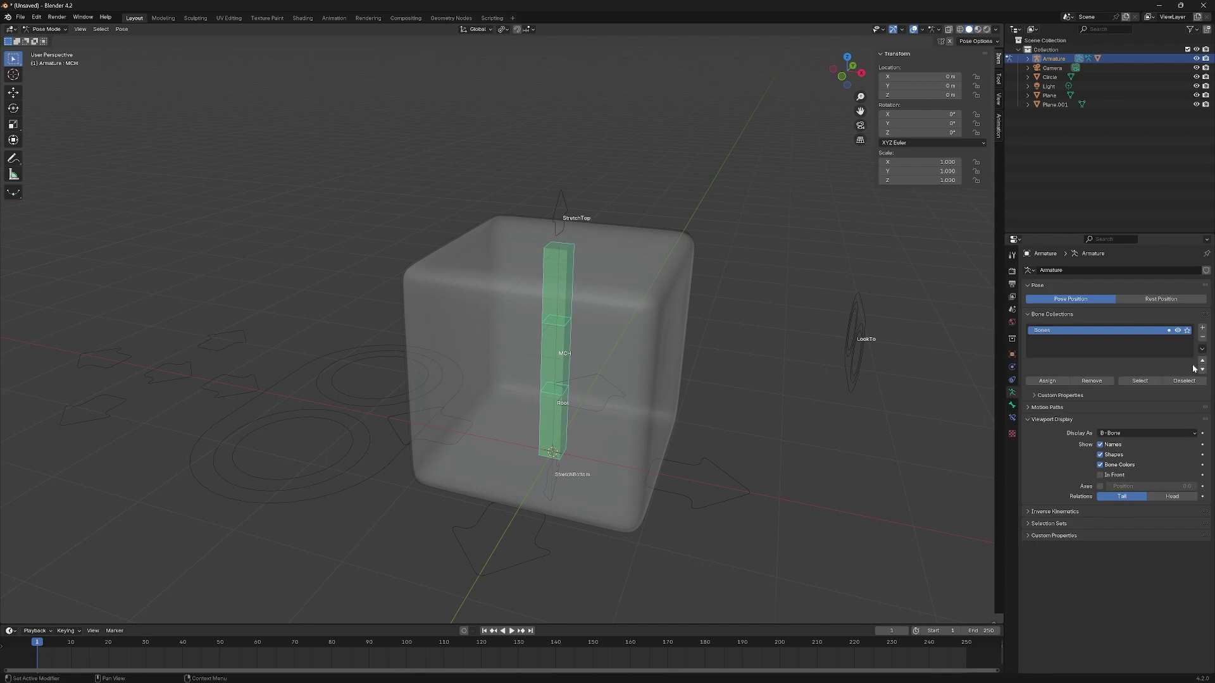
pyautogui.click(1203, 329)
pyautogui.doubleClick(1066, 342)
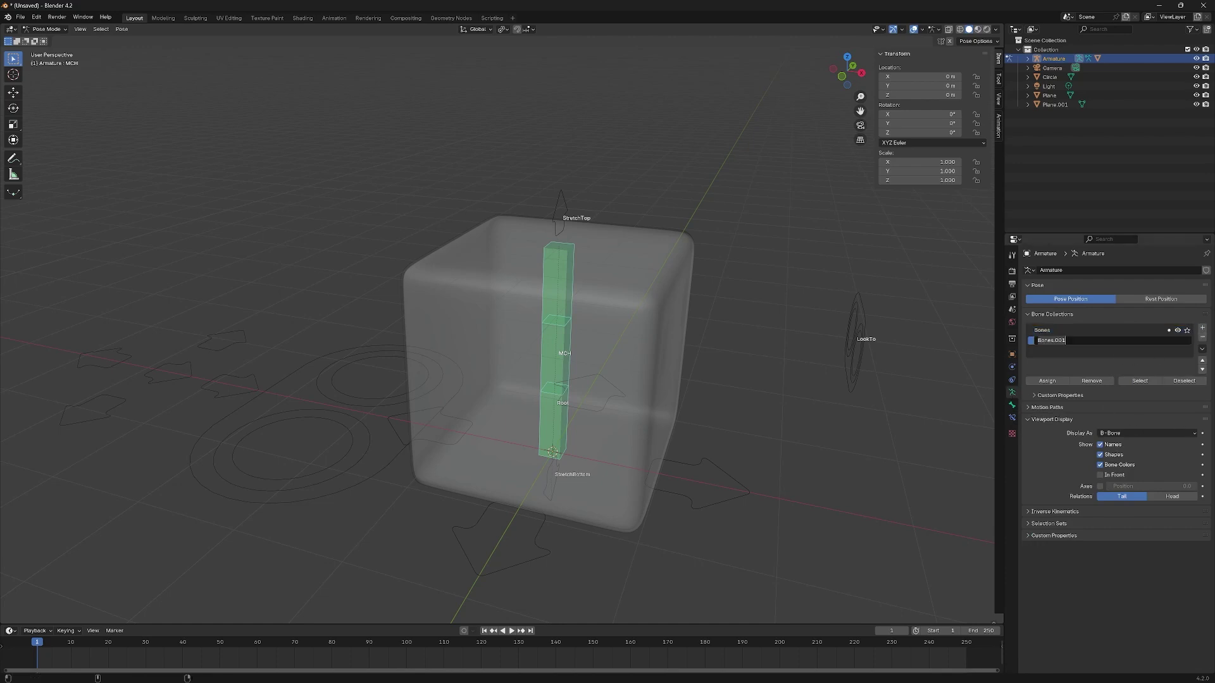
pyautogui.write('BendyBone')
pyautogui.press('Return')
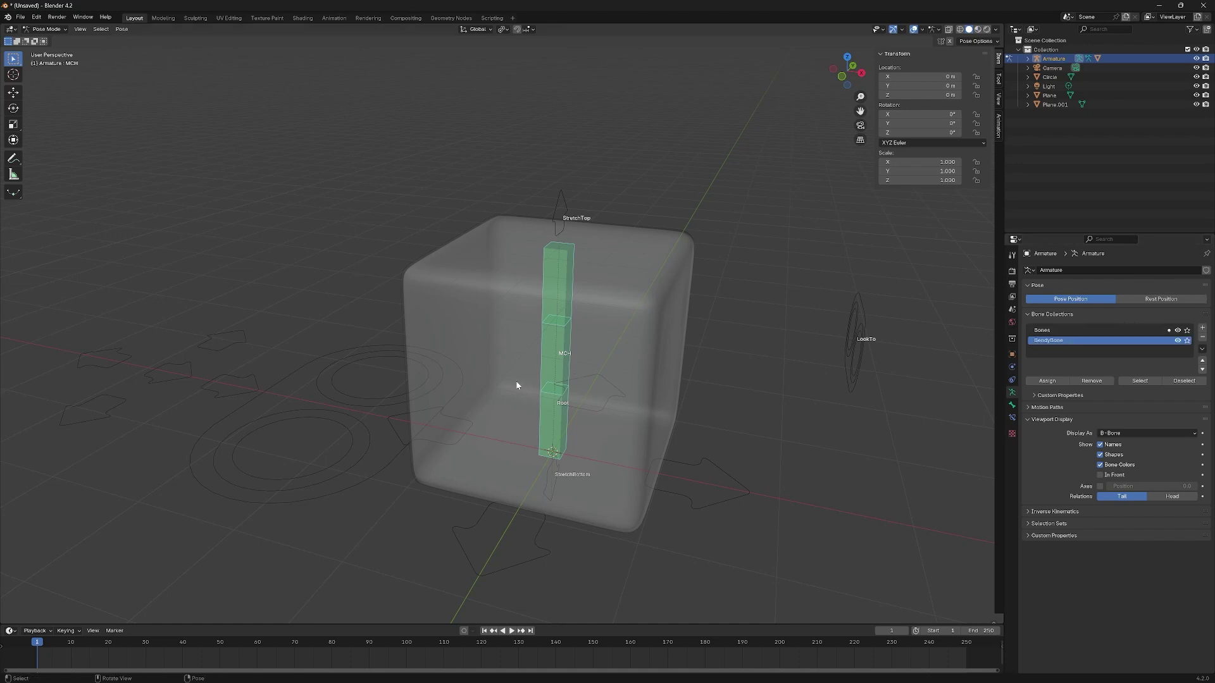
# Step: Move the MCH bone into the BendyBone collection and hide that collection
pyautogui.press('m')
pyautogui.click(481, 403)
pyautogui.click(1177, 341)
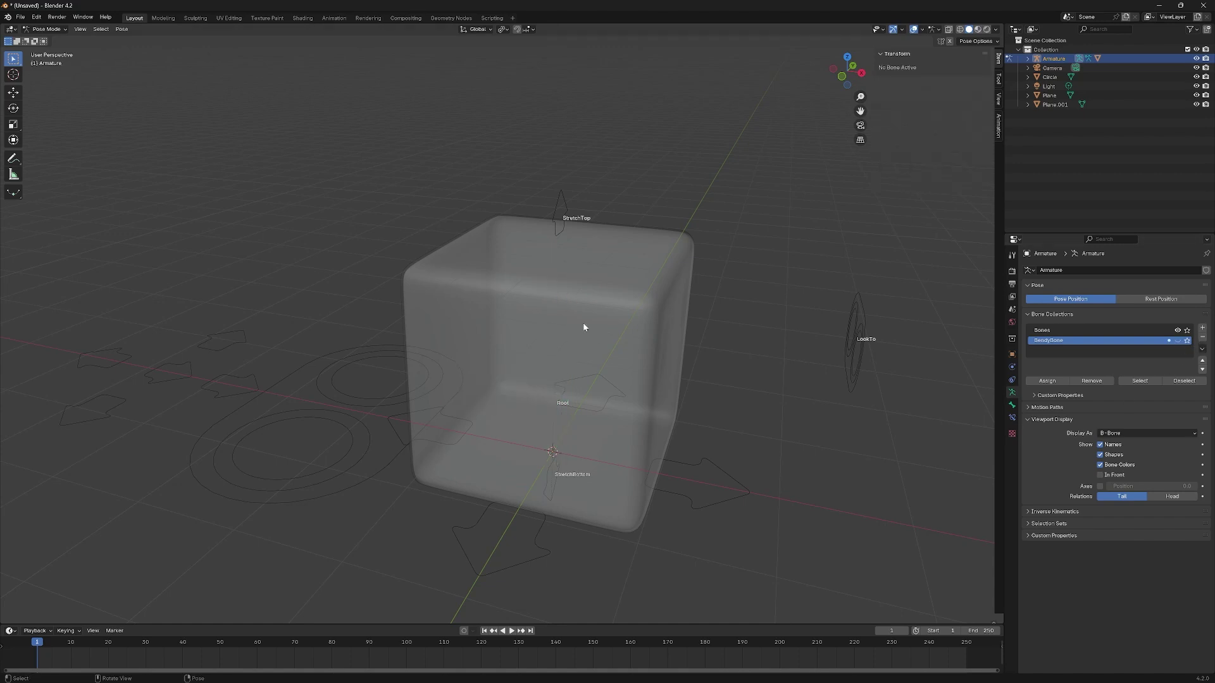
# Step: In Object Mode, move the circle and arrow shape meshes into a new collection named Widgets and exclude it from the view layer
pyautogui.click(563, 200)
pyautogui.moveTo(746, 362)
pyautogui.mouseDown(button='middle')
pyautogui.moveTo(662, 363)
pyautogui.moveTo(732, 335)
pyautogui.moveTo(689, 346)
pyautogui.moveTo(702, 369)
pyautogui.moveTo(694, 361)
pyautogui.moveTo(743, 353)
pyautogui.mouseUp(button='middle')
pyautogui.scroll(-5, 433, 393)
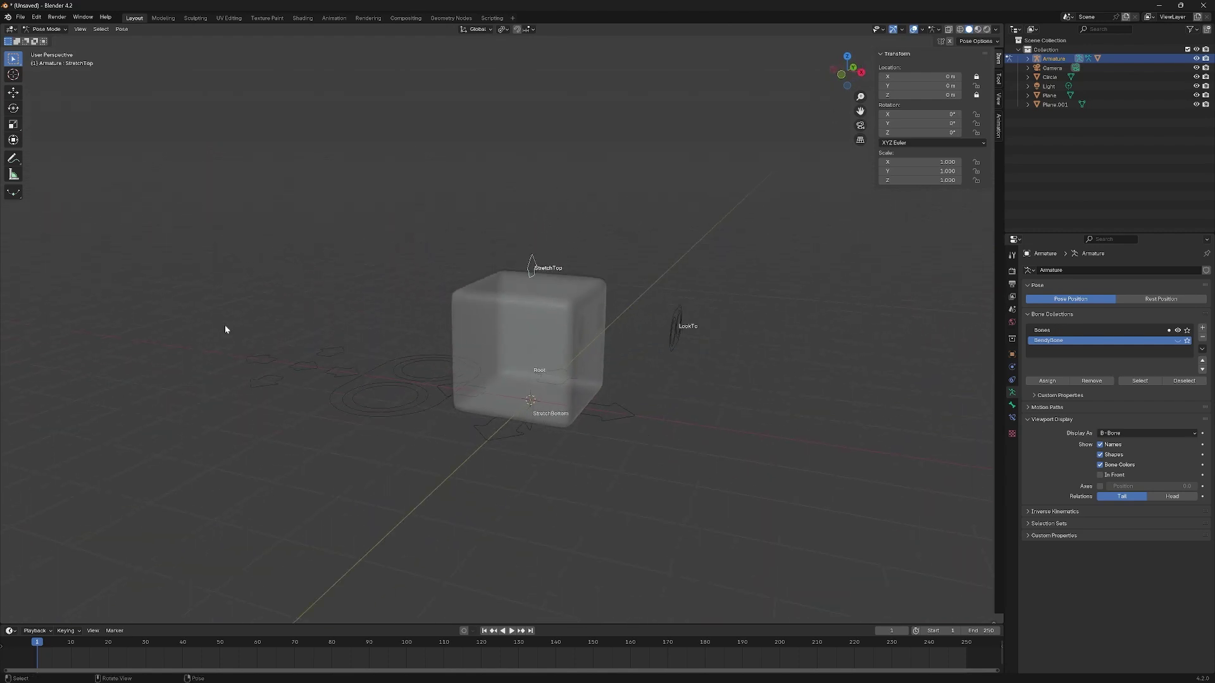
pyautogui.moveTo(214, 316); pyautogui.dragTo(381, 458)
pyautogui.hotkey('ctrl', 'Tab')
pyautogui.moveTo(239, 314); pyautogui.dragTo(424, 467)
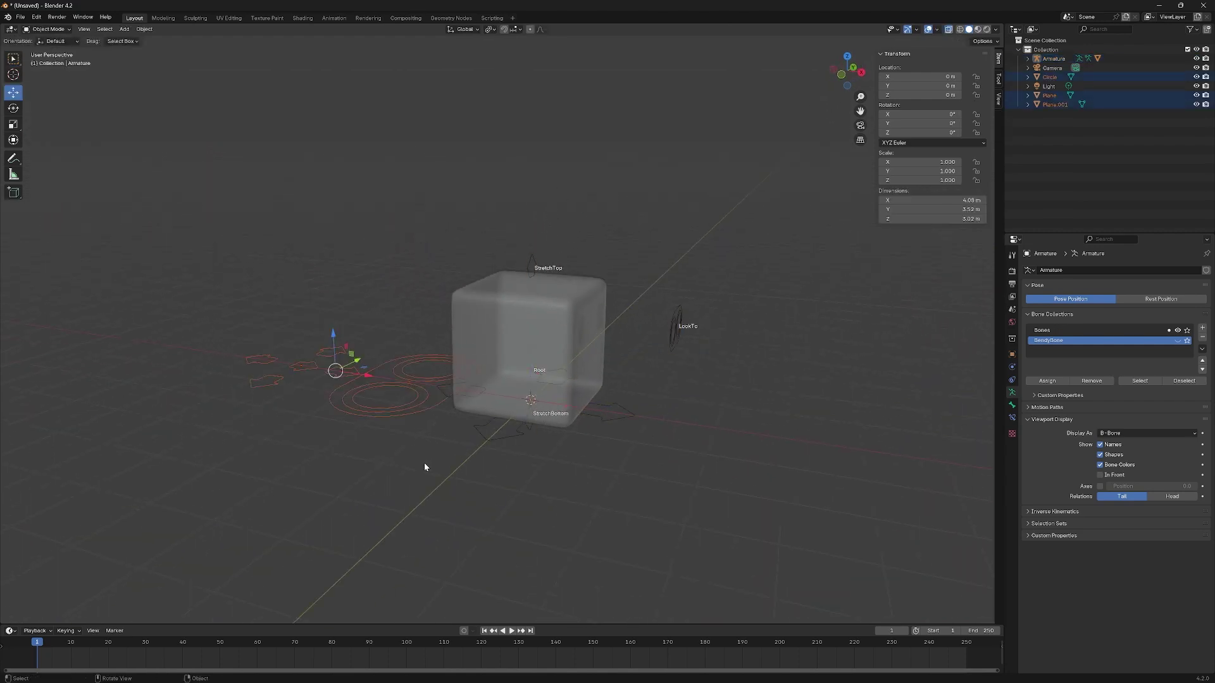
pyautogui.press('n')
pyautogui.press('m')
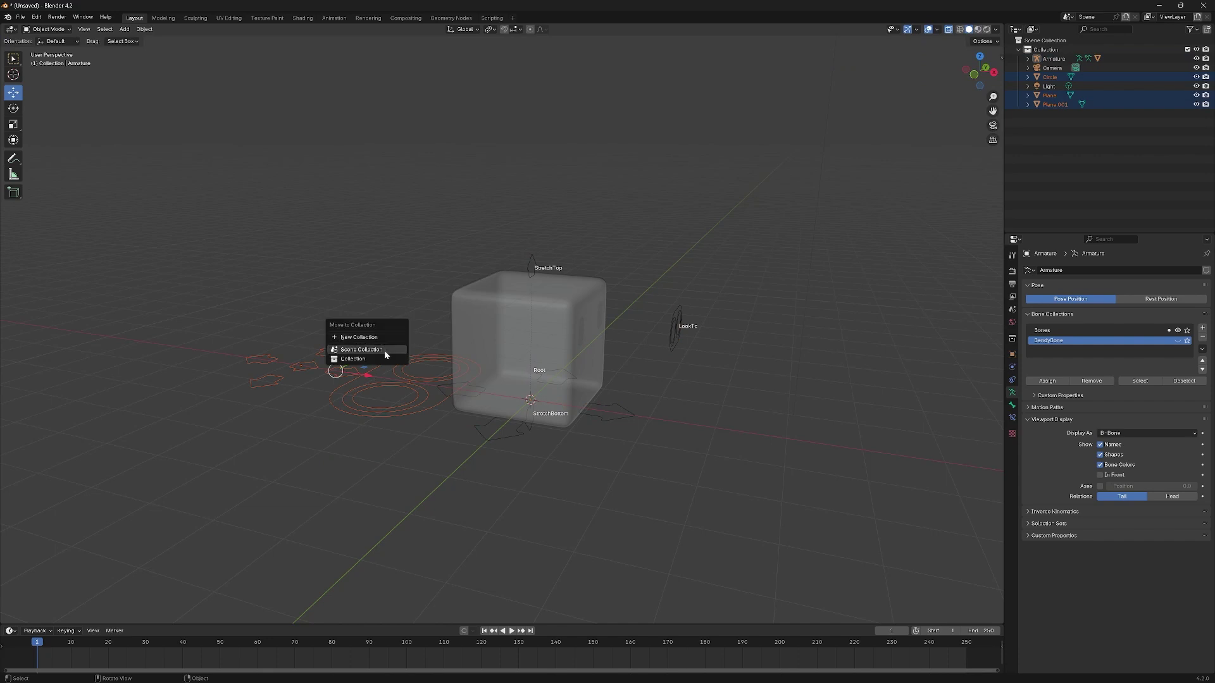
pyautogui.click(372, 339)
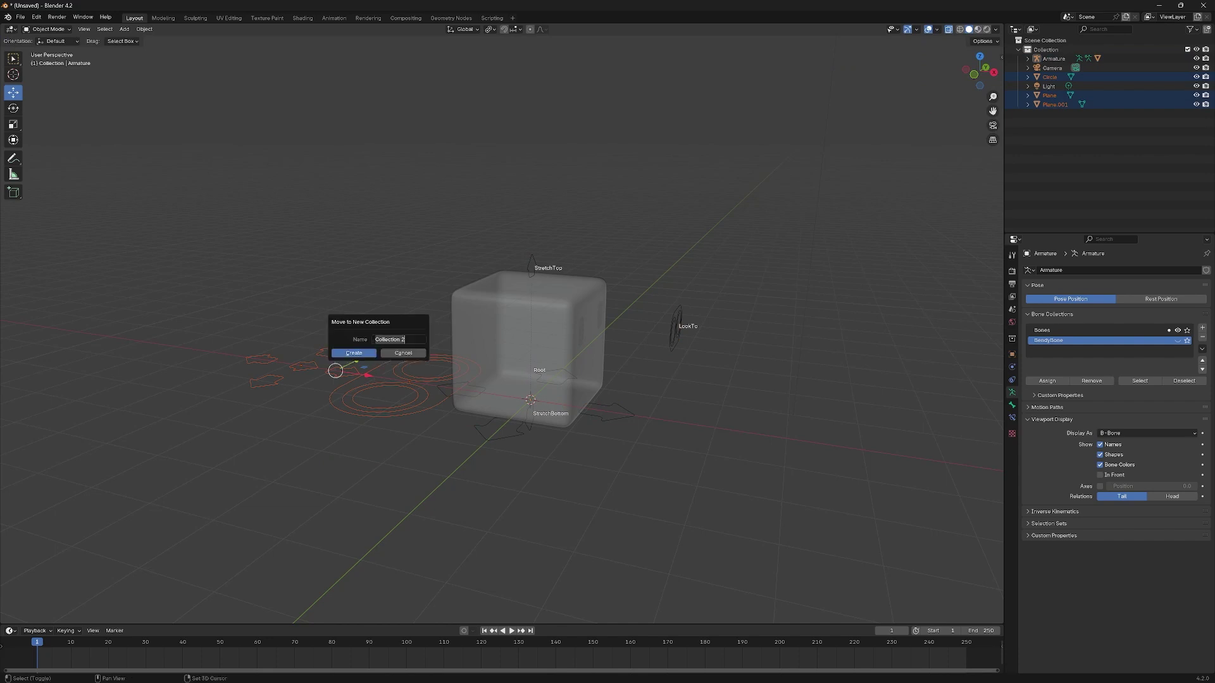
pyautogui.write('Widgets')
pyautogui.press('Return')
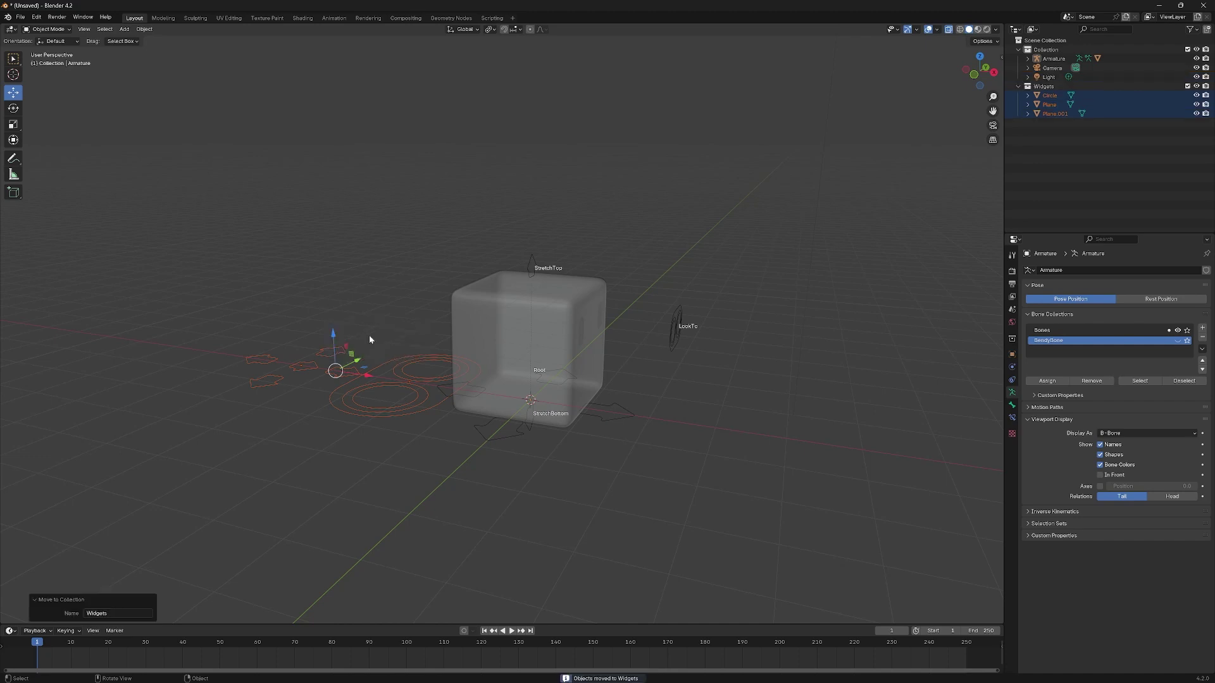
pyautogui.click(1187, 87)
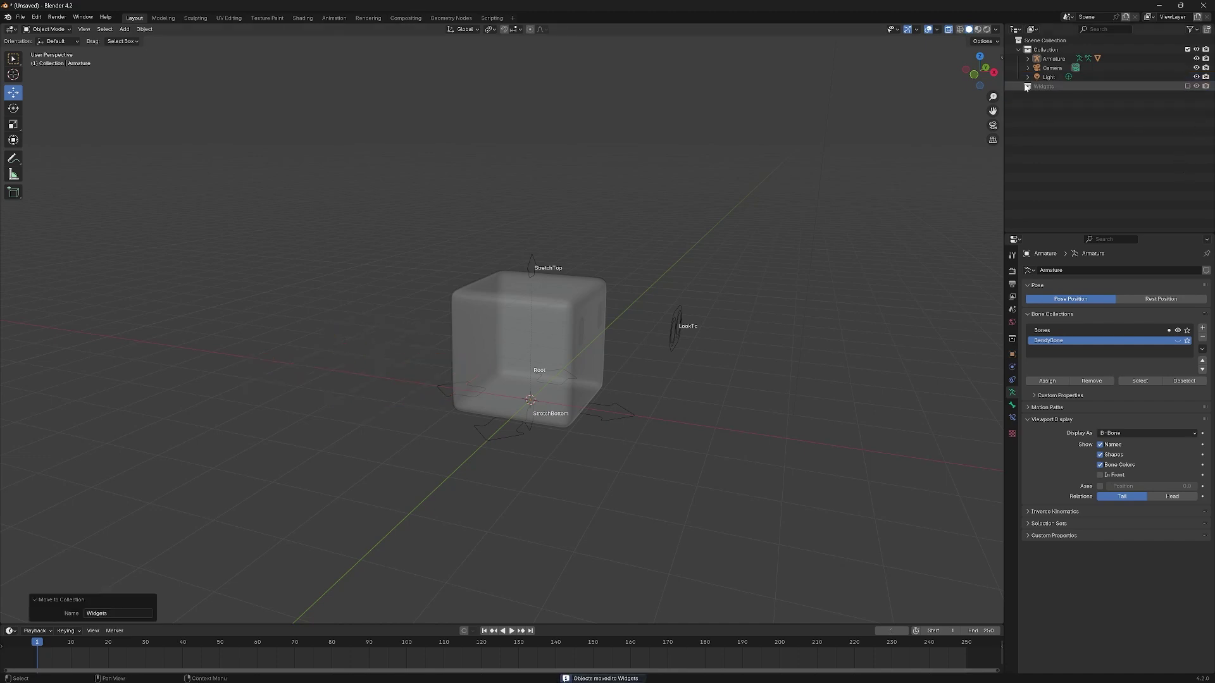
# Step: Select the armature and switch the viewport shading to Material Preview, viewing the cube's face
pyautogui.click(606, 404)
pyautogui.moveTo(784, 423)
pyautogui.mouseDown(button='middle')
pyautogui.moveTo(678, 420)
pyautogui.moveTo(542, 298)
pyautogui.mouseUp(button='middle')
pyautogui.press('z')
pyautogui.click(578, 361)
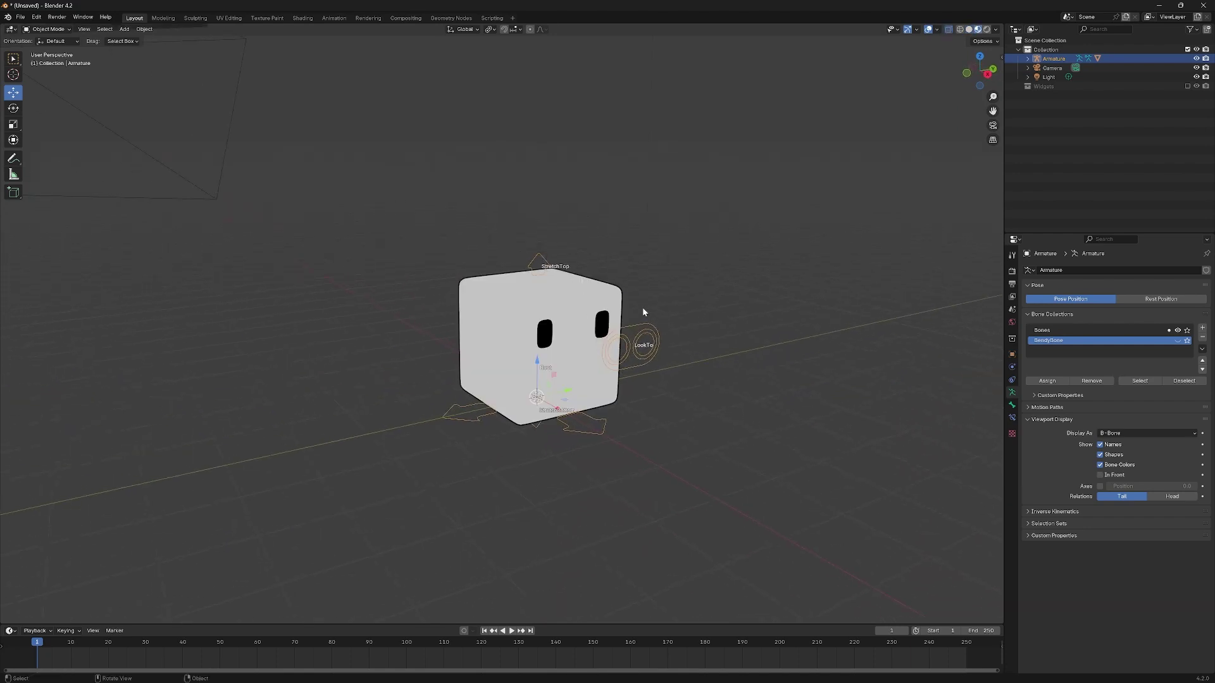
pyautogui.scroll(5, 643, 312)
pyautogui.scroll(-3, 696, 392)
pyautogui.press('g')
pyautogui.press('z')
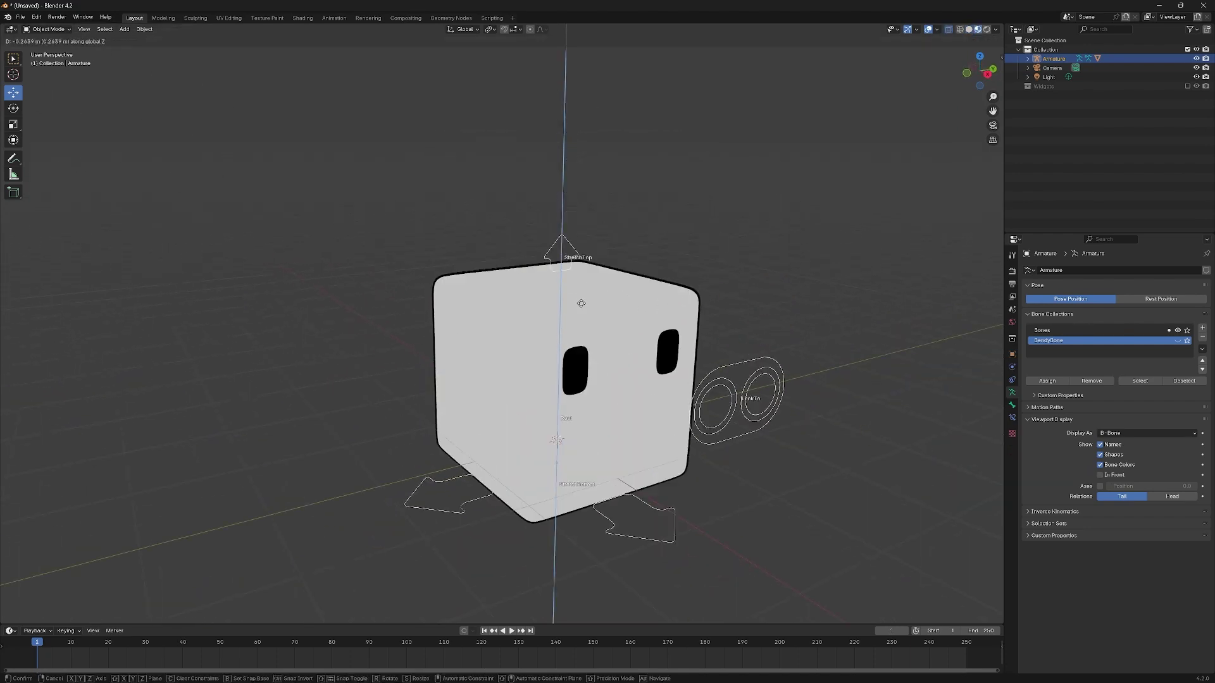
pyautogui.rightClick(581, 304)
# Step: Enter Pose Mode and try moving the StretchTop control, cancelling the move
pyautogui.hotkey('ctrl', 'Tab')
pyautogui.click(568, 219)
pyautogui.press('g')
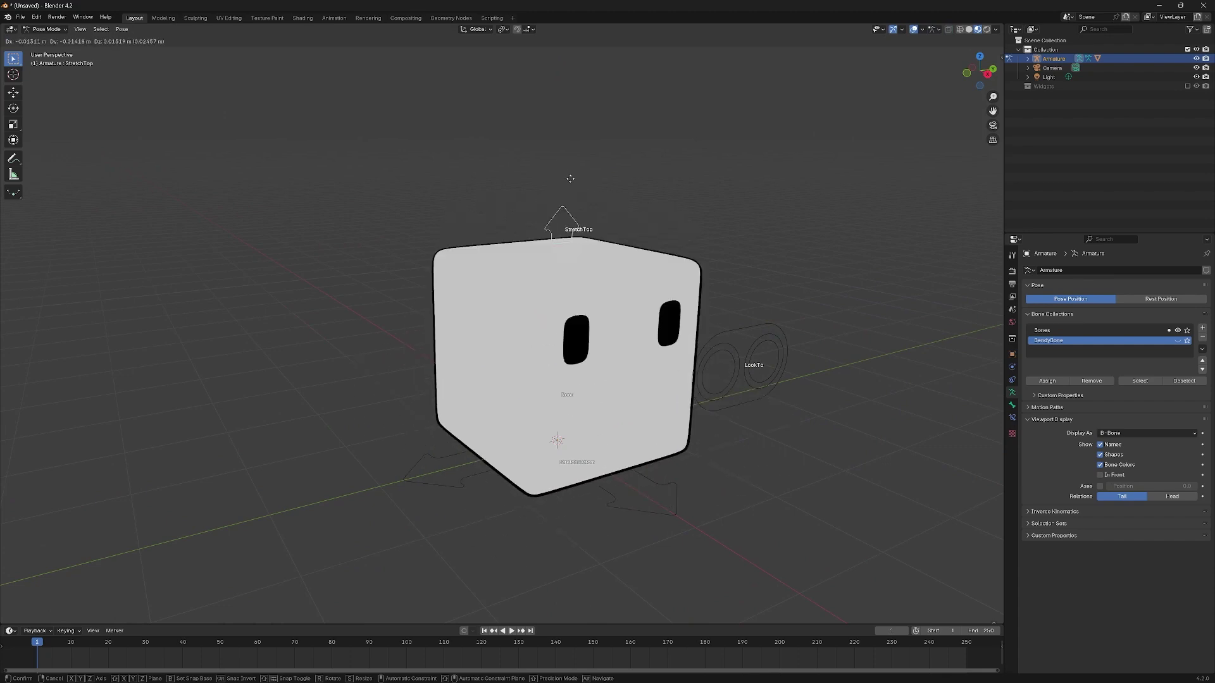
pyautogui.rightClick(570, 178)
# Step: Try rotating the Root control about Z and moving the LookTo control, cancelling both transforms and clearing the bone selection
pyautogui.click(465, 488)
pyautogui.press('r')
pyautogui.press('z')
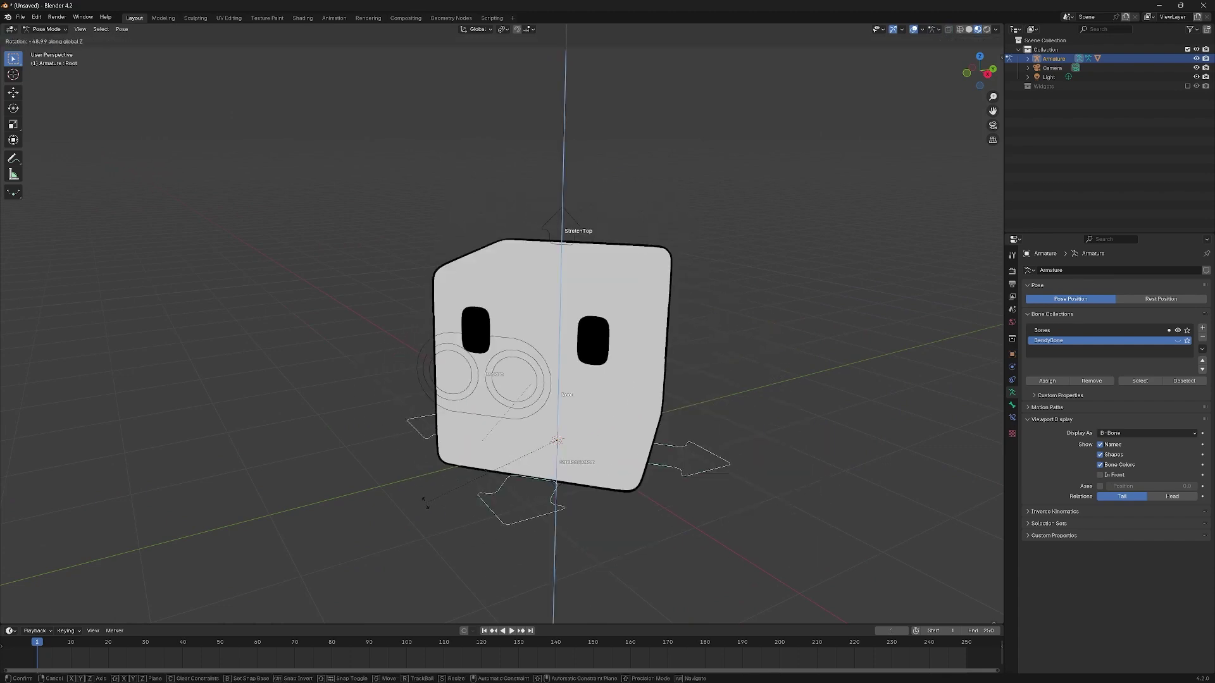
pyautogui.rightClick(793, 336)
pyautogui.click(761, 328)
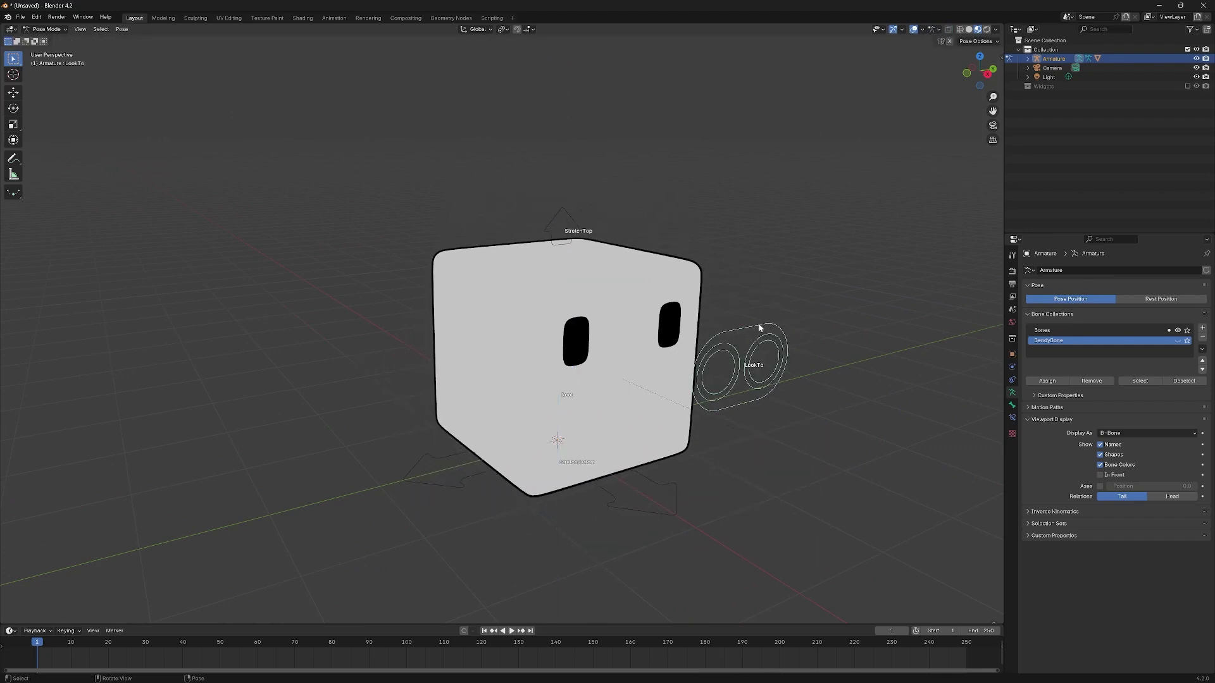
pyautogui.press('g')
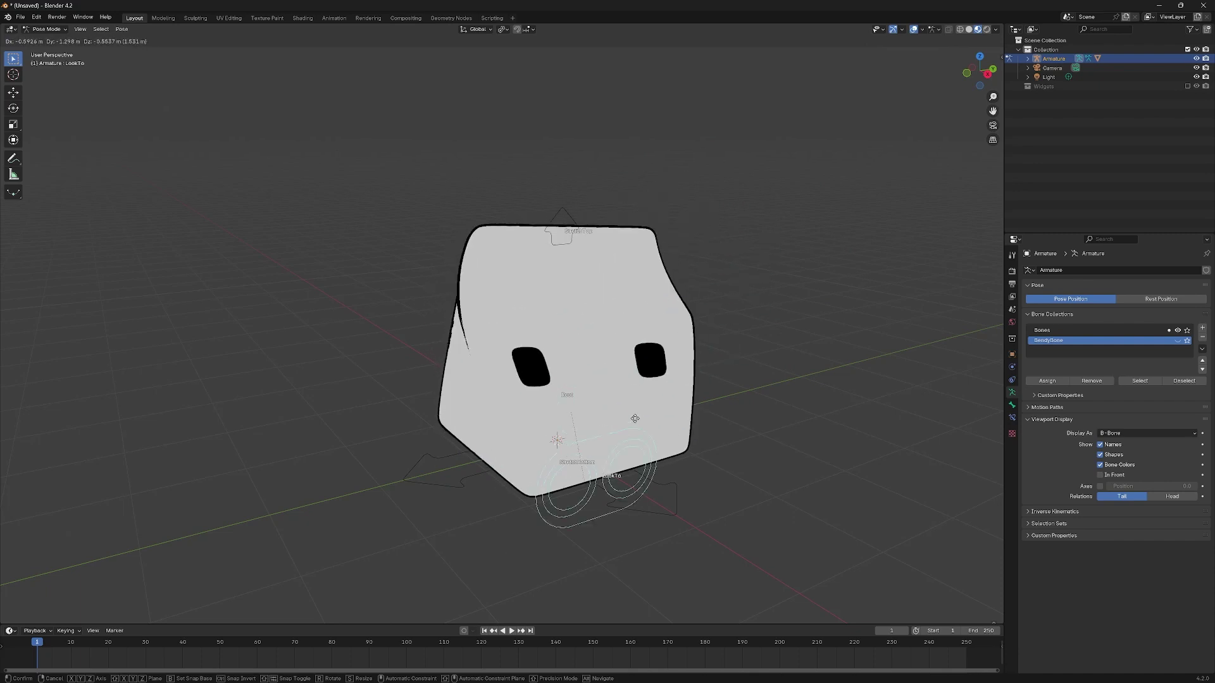
pyautogui.rightClick(634, 418)
pyautogui.click(601, 400)
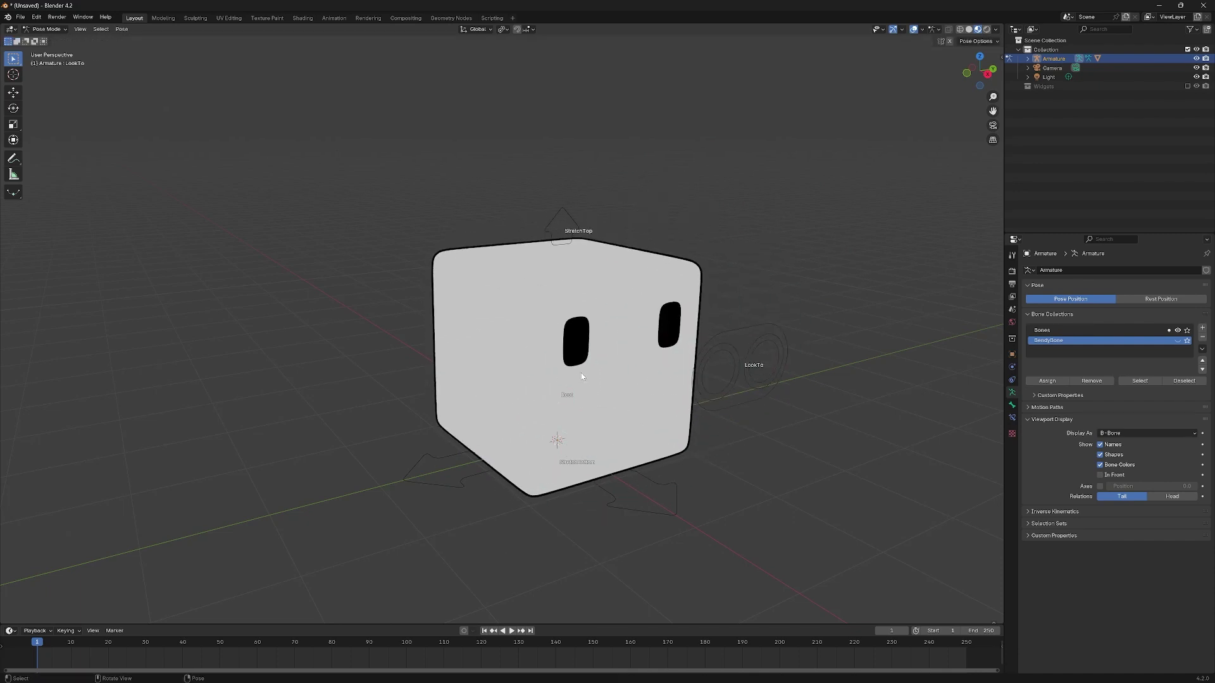
# Step: Leave Pose Mode for Object Mode and select the cube mesh
pyautogui.hotkey('ctrl', 'Tab')
pyautogui.click(573, 336)
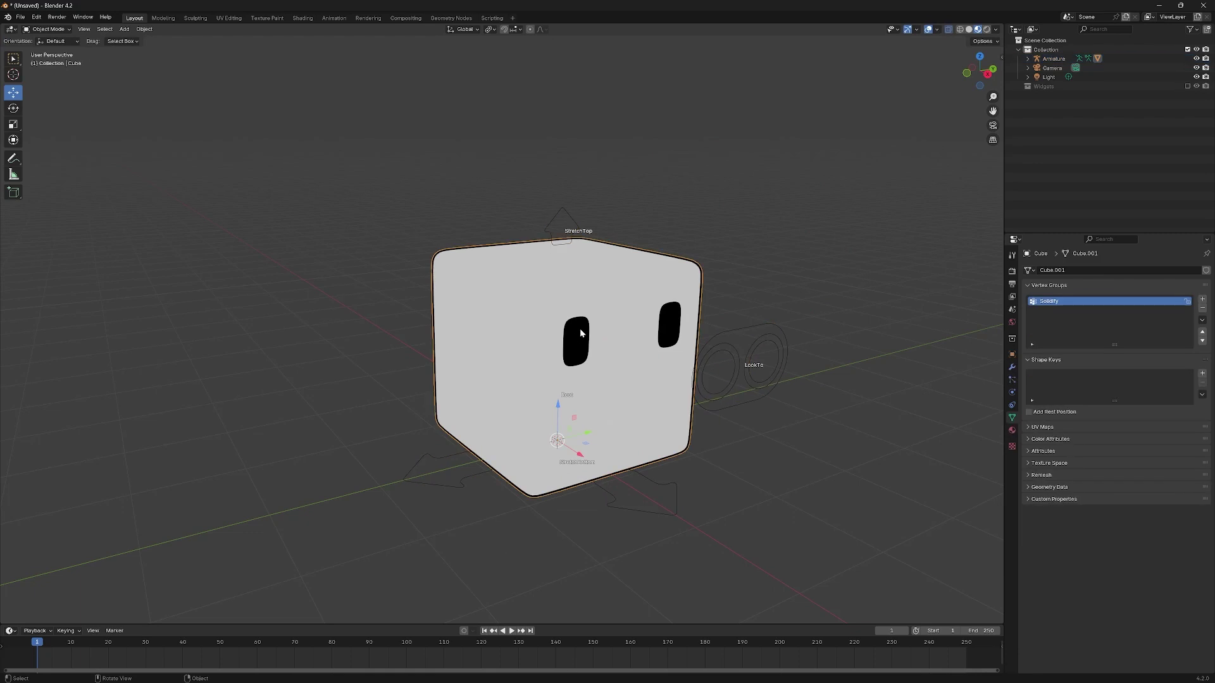
pyautogui.click(790, 412)
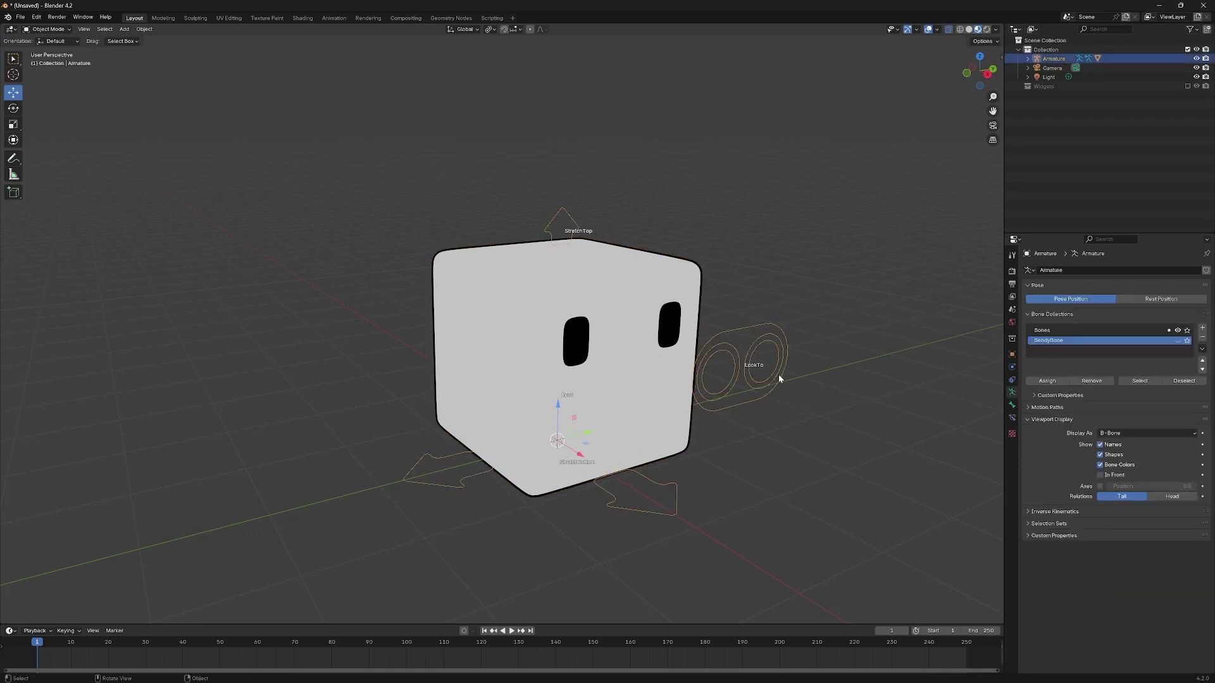
pyautogui.moveTo(779, 378); pyautogui.dragTo(755, 368, button='middle')
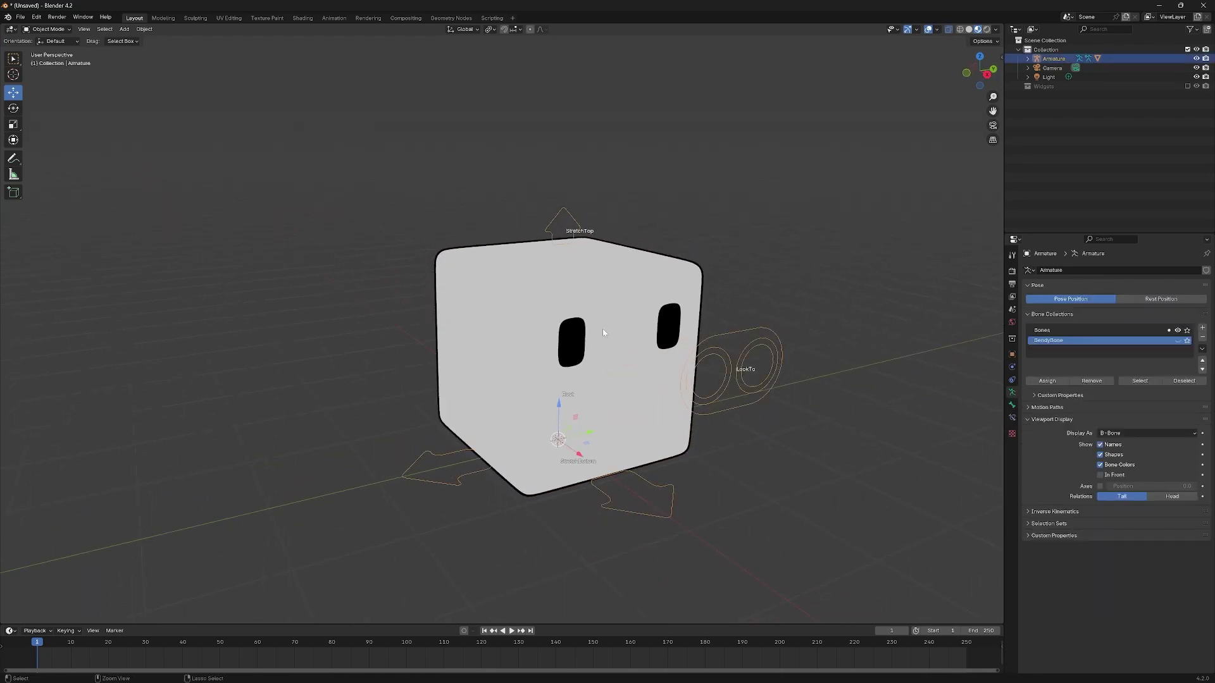
pyautogui.hotkey('shift', 'z')
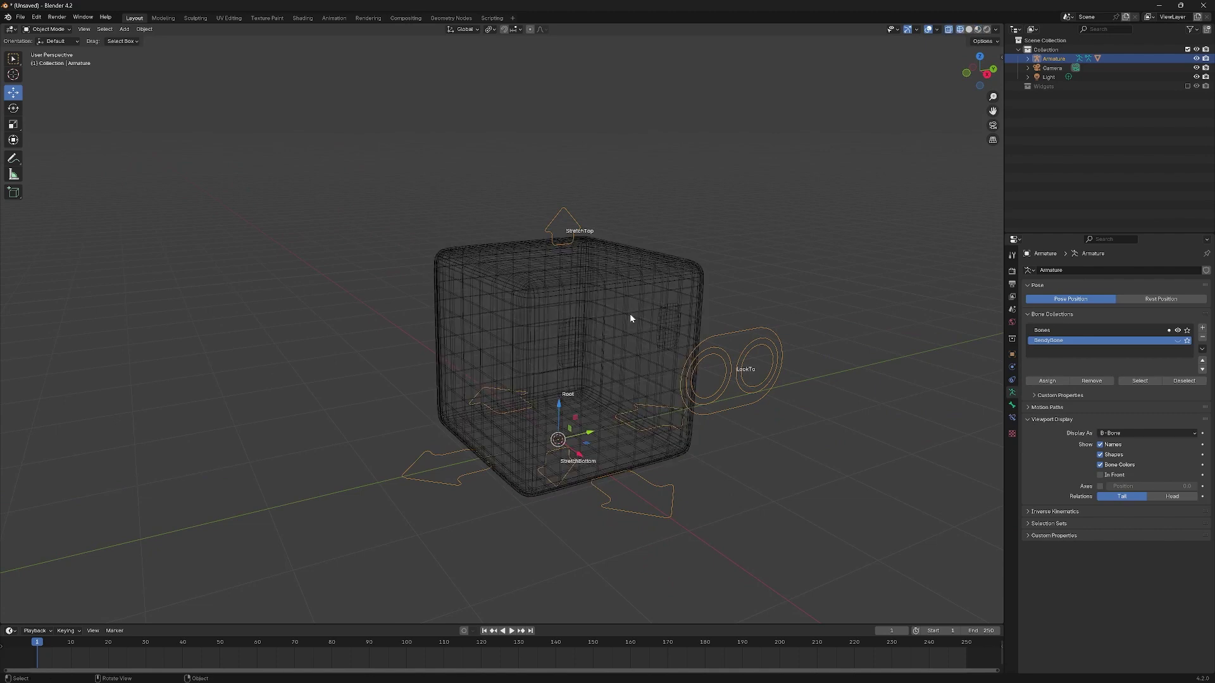
pyautogui.hotkey('shift', 'z')
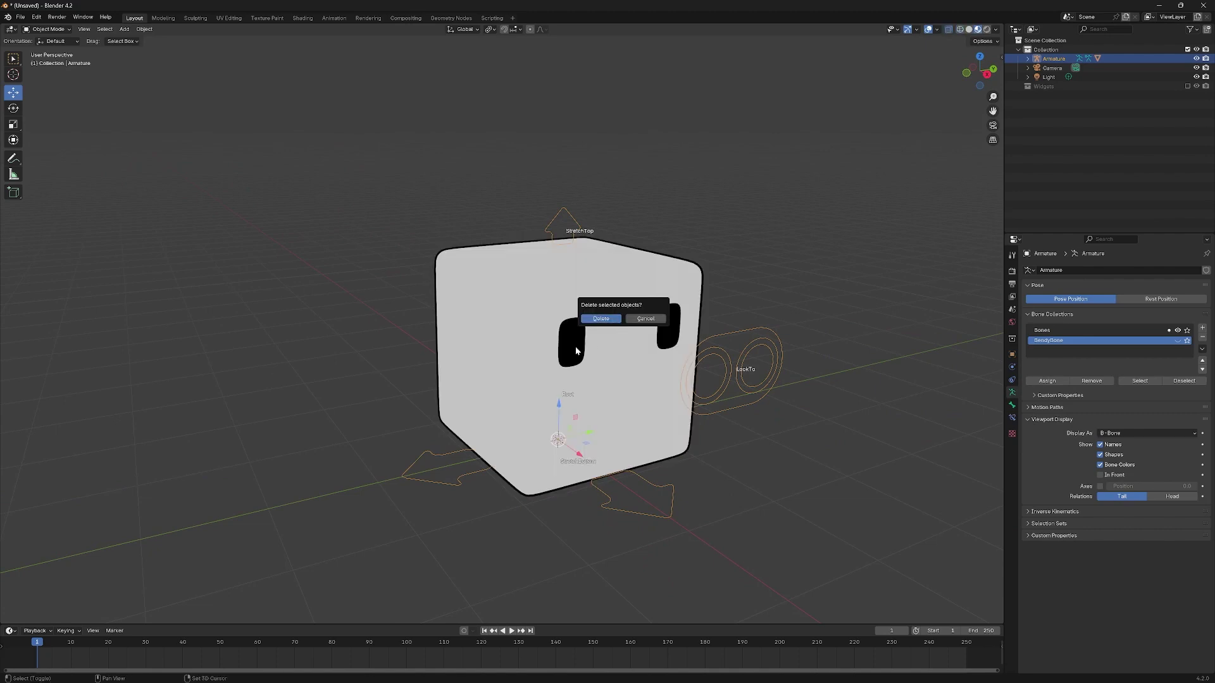
pyautogui.click(663, 356)
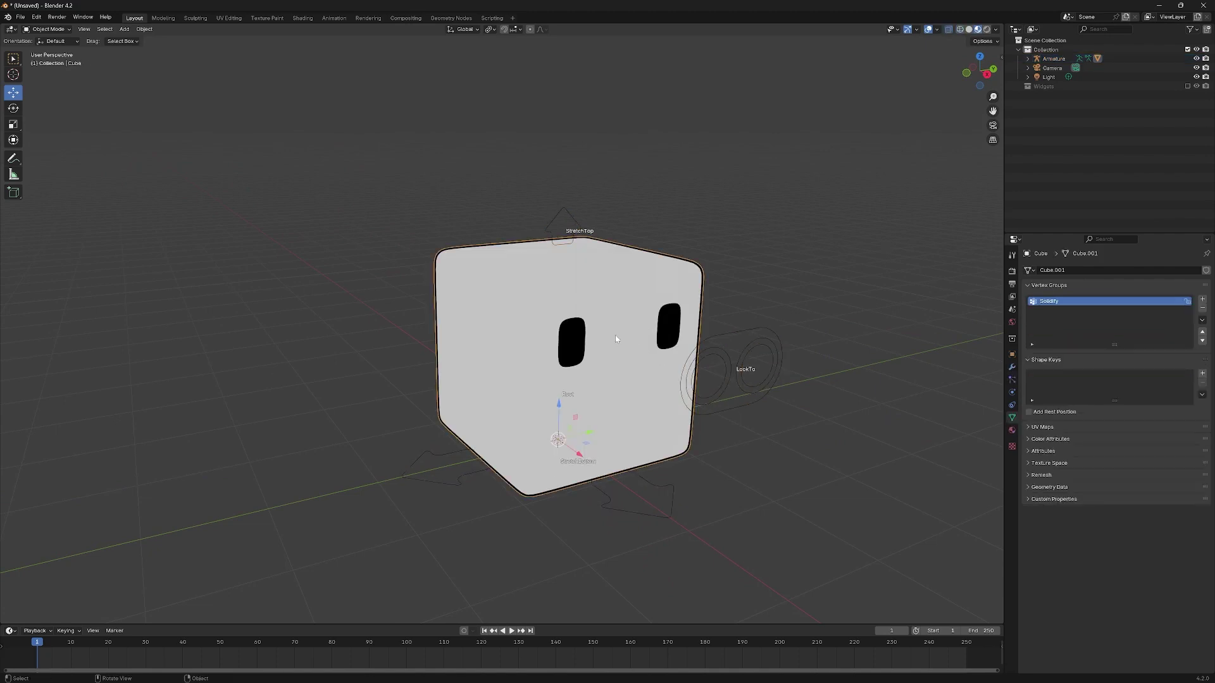
# Step: In the cube's Edit Mode, select all linked geometry of both eyes
pyautogui.press('Tab')
pyautogui.click(590, 353)
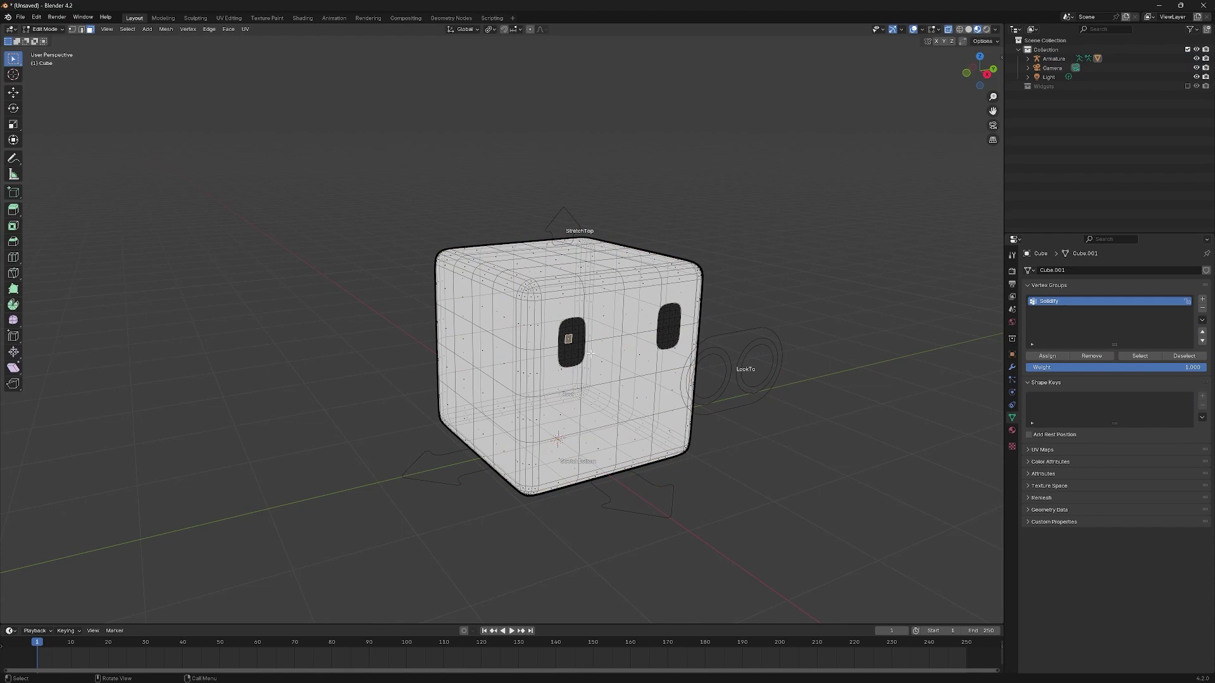
pyautogui.hotkey('ctrl', 'l')
pyautogui.hotkey('alt', 'a')
pyautogui.click(570, 327)
pyautogui.hotkey('ctrl', 'l')
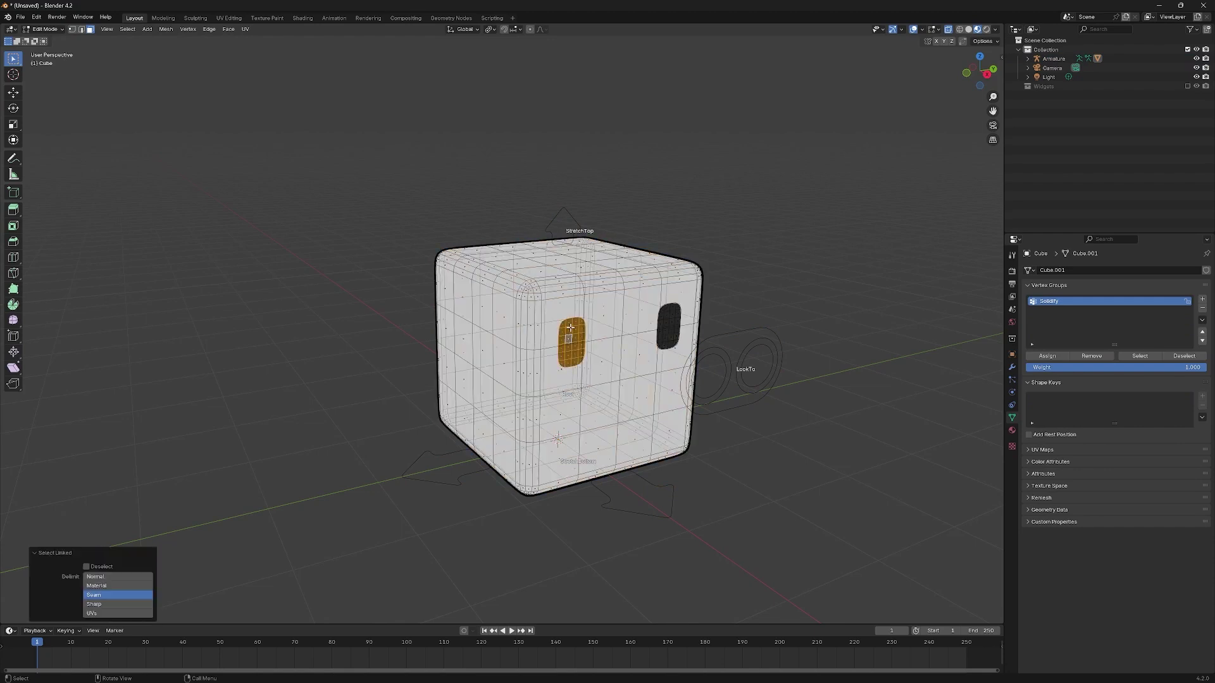
pyautogui.press('l')
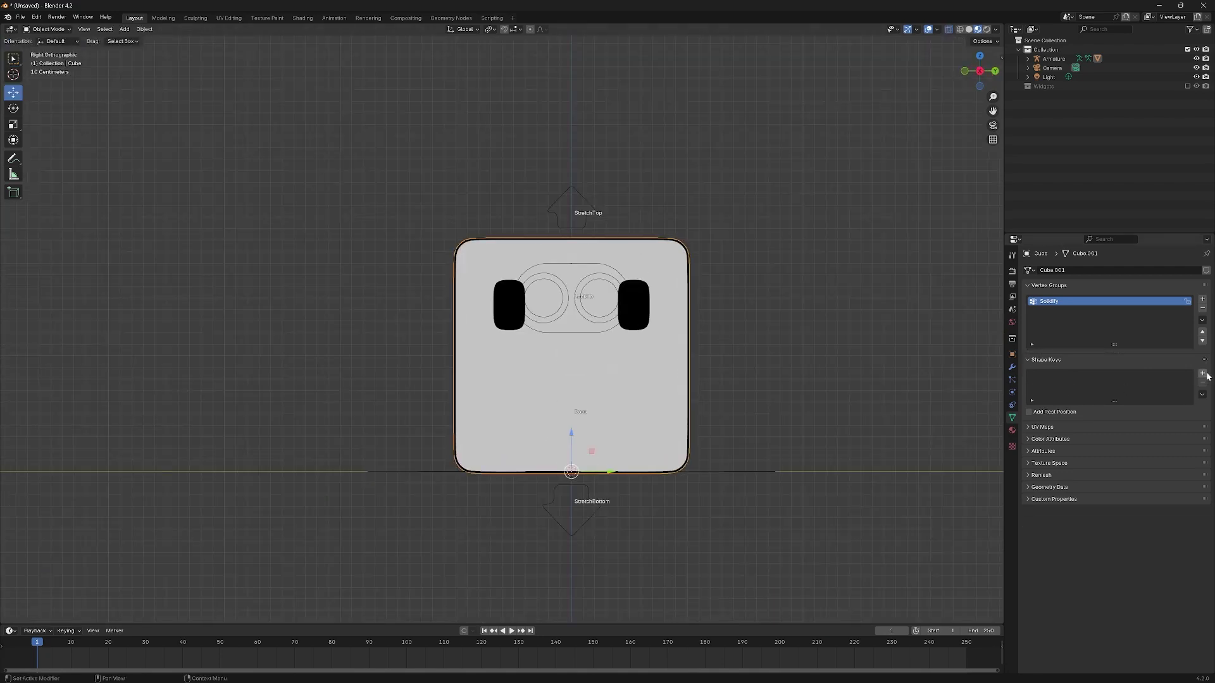
# Step: Add a Basis shape key and a second shape key named Blink to the cube
pyautogui.click(1203, 375)
pyautogui.click(1203, 374)
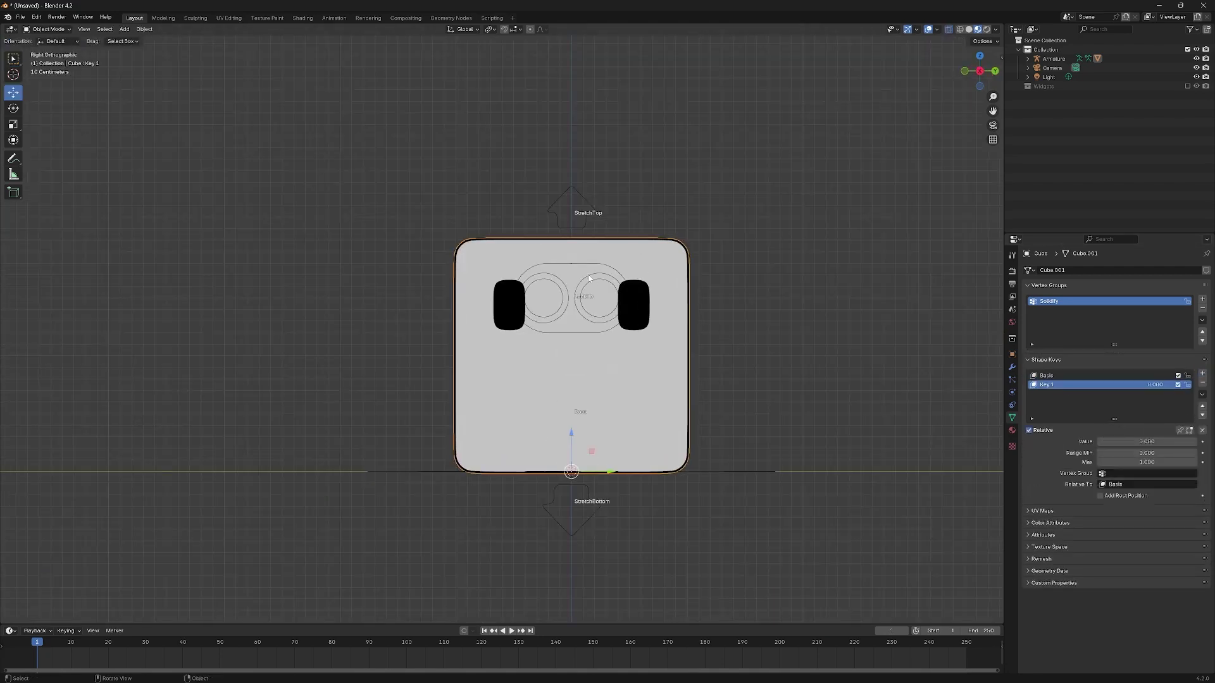
pyautogui.moveTo(791, 379); pyautogui.dragTo(886, 367, button='middle')
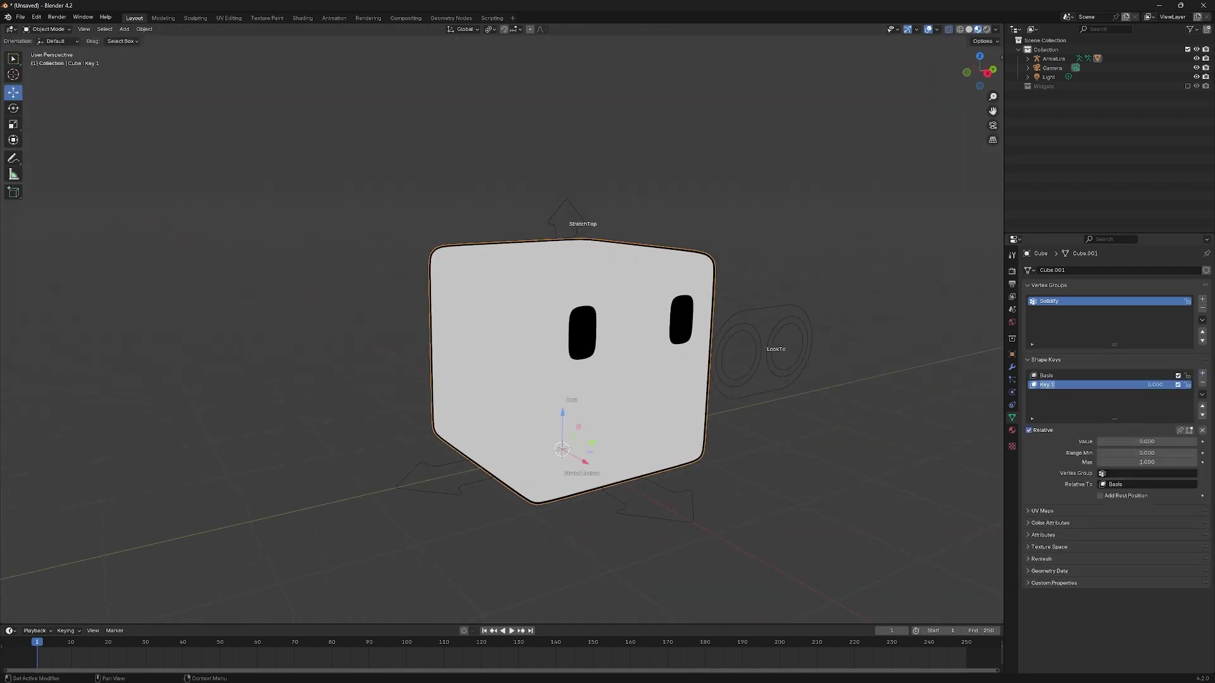
pyautogui.write('Blink')
# Step: Editing the Blink key, make a vertex on the eye's lower edge active and set the transform pivot point to Active Element
pyautogui.press('Tab')
pyautogui.moveTo(576, 342); pyautogui.dragTo(595, 339, button='middle')
pyautogui.scroll(3, 595, 339)
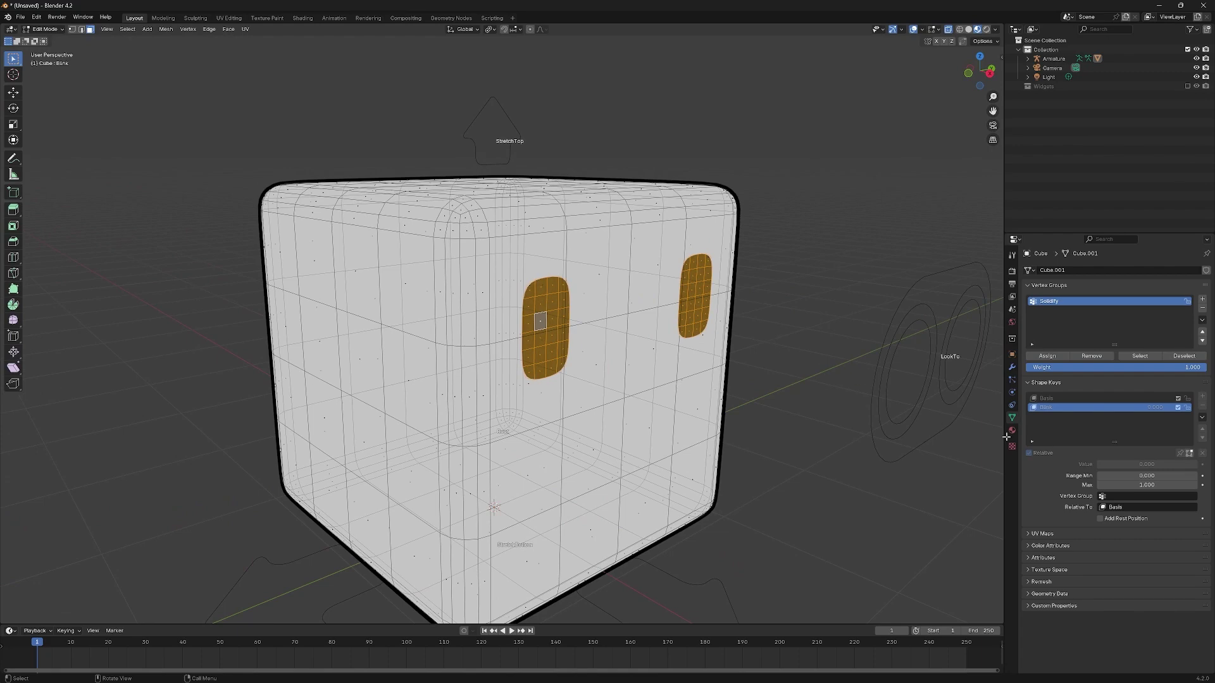
pyautogui.moveTo(696, 355); pyautogui.dragTo(639, 370, button='middle')
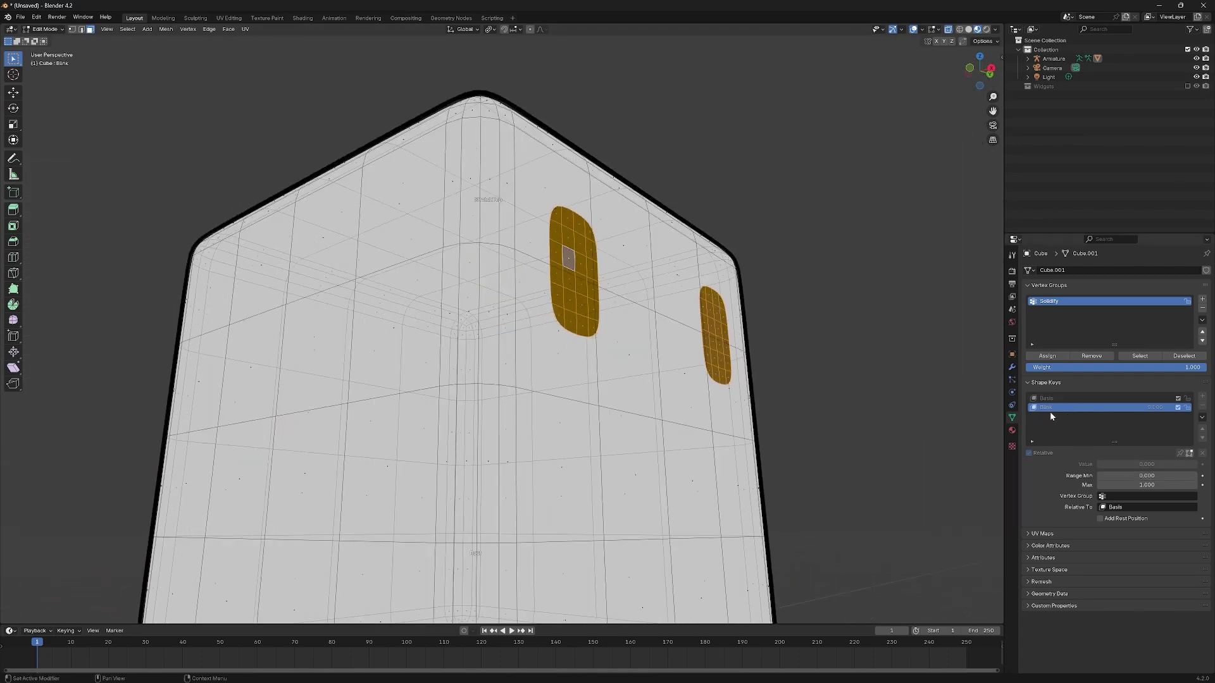
pyautogui.scroll(5, 731, 353)
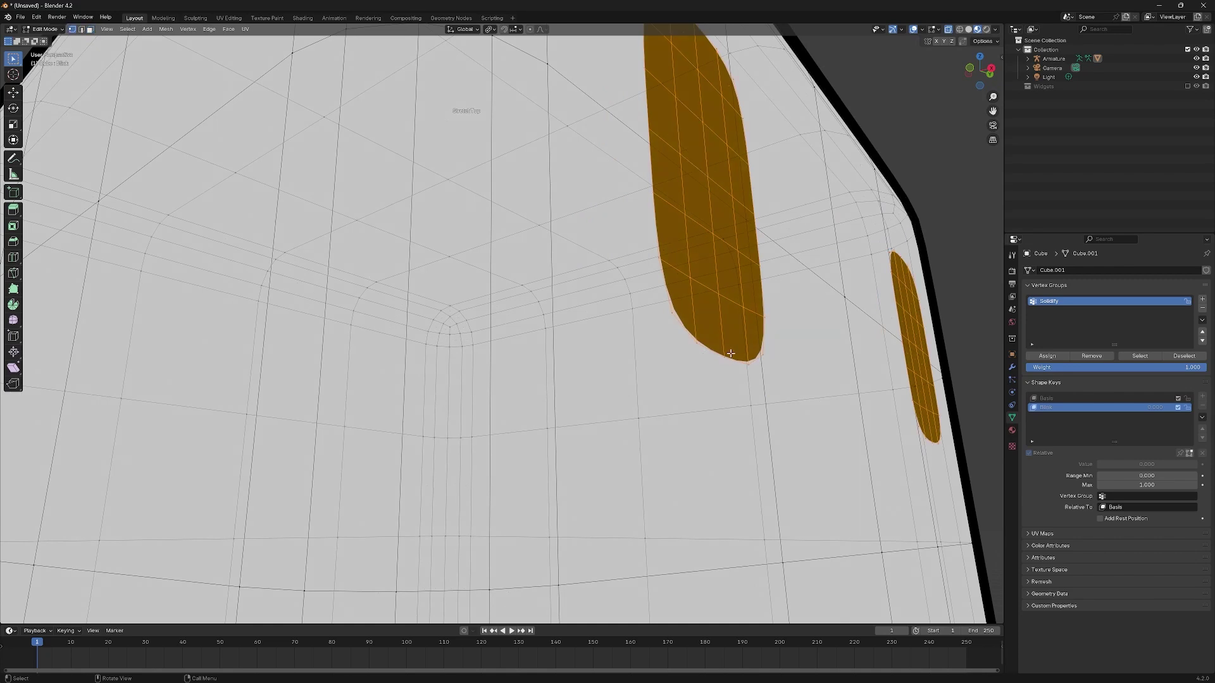
pyautogui.moveTo(772, 357); pyautogui.dragTo(626, 379, button='middle')
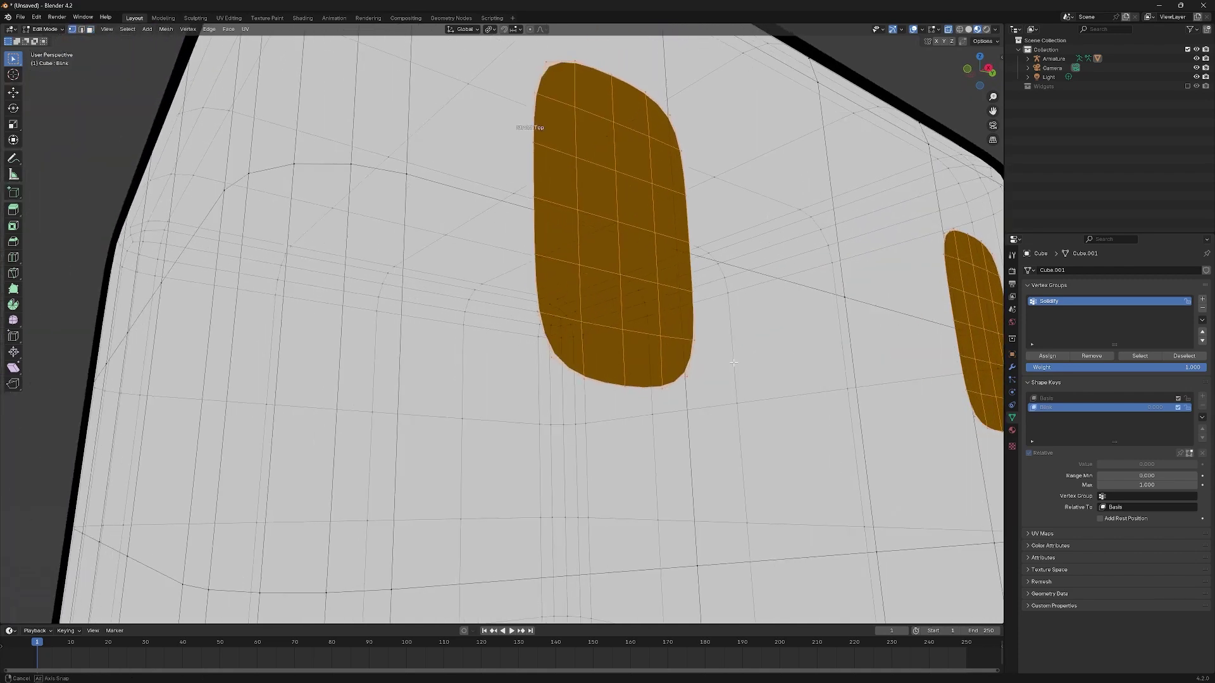
pyautogui.keyDown('shift'); pyautogui.click(623, 384); pyautogui.keyUp('shift')
pyautogui.keyDown('shift'); pyautogui.click(625, 384); pyautogui.keyUp('shift')
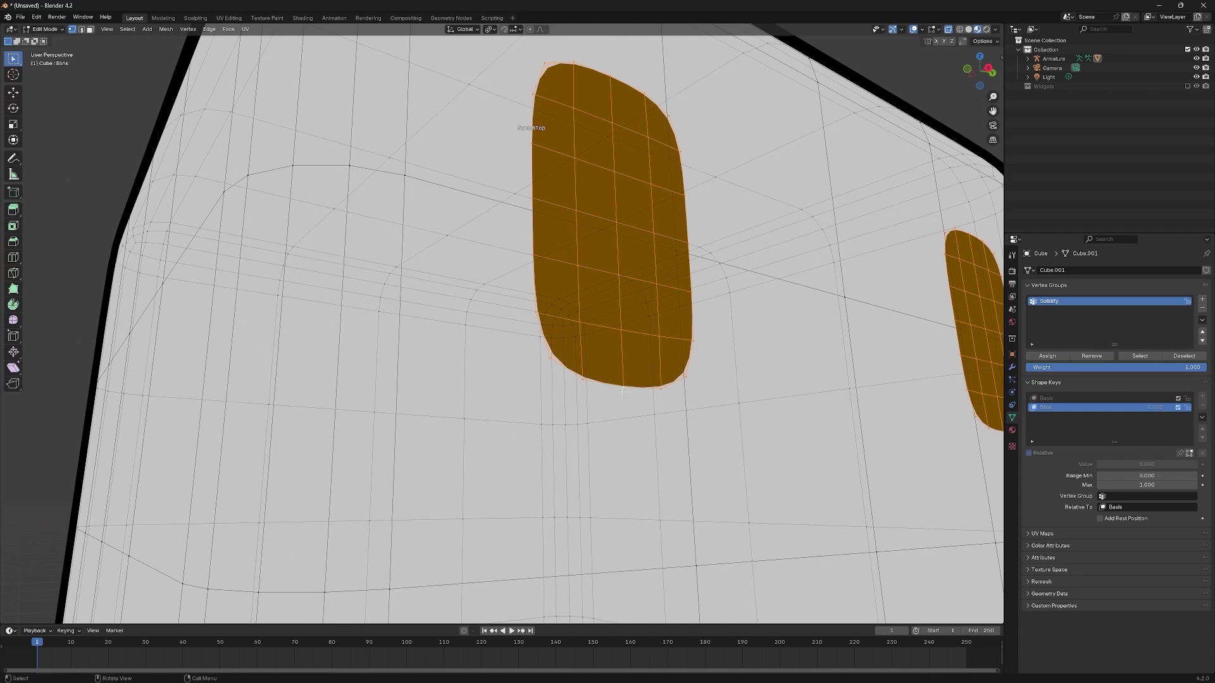
pyautogui.click(487, 29)
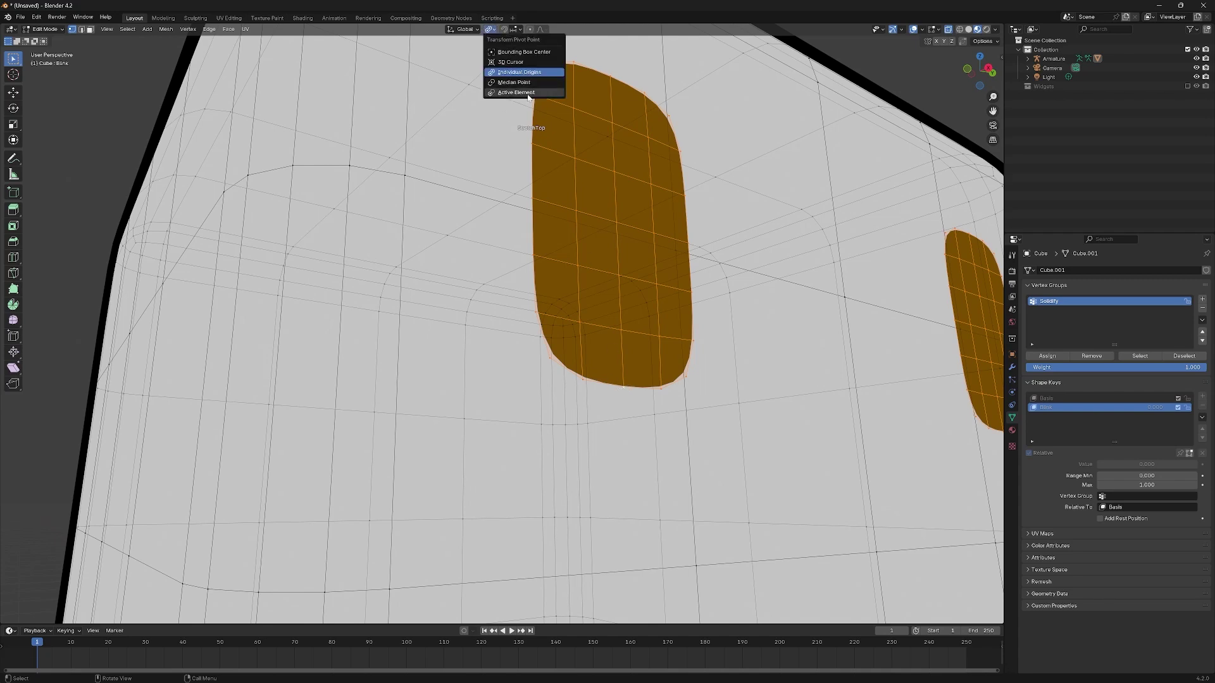
pyautogui.click(528, 93)
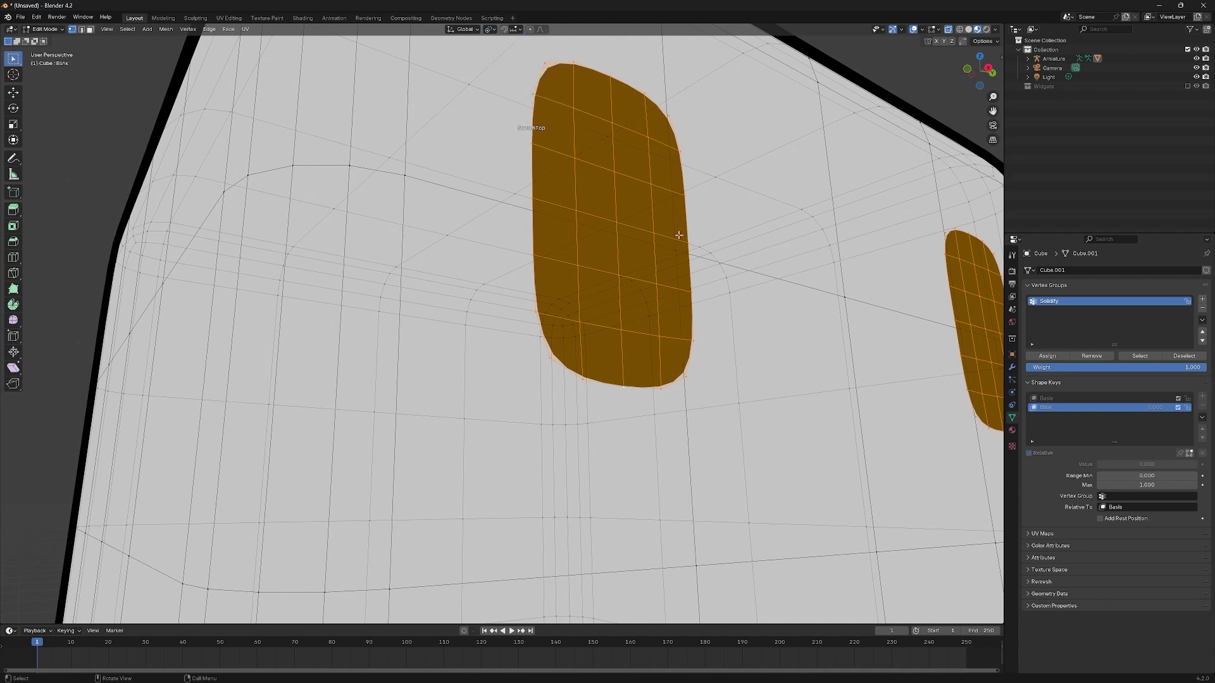
# Step: Flatten both eyes along Z to a scale of about 0.054, and try out the Blink key's value in Object Mode
pyautogui.scroll(-6, 531, 122)
pyautogui.press('s')
pyautogui.press('z')
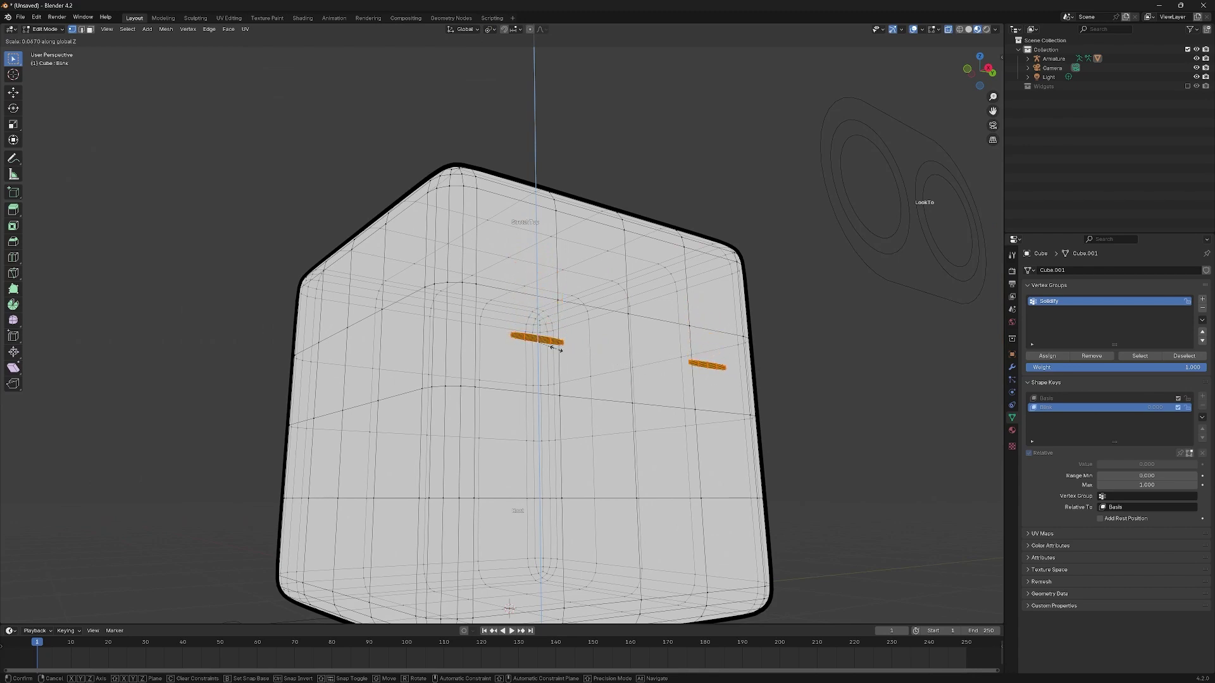
pyautogui.click(554, 348)
pyautogui.moveTo(556, 351); pyautogui.dragTo(575, 392, button='middle')
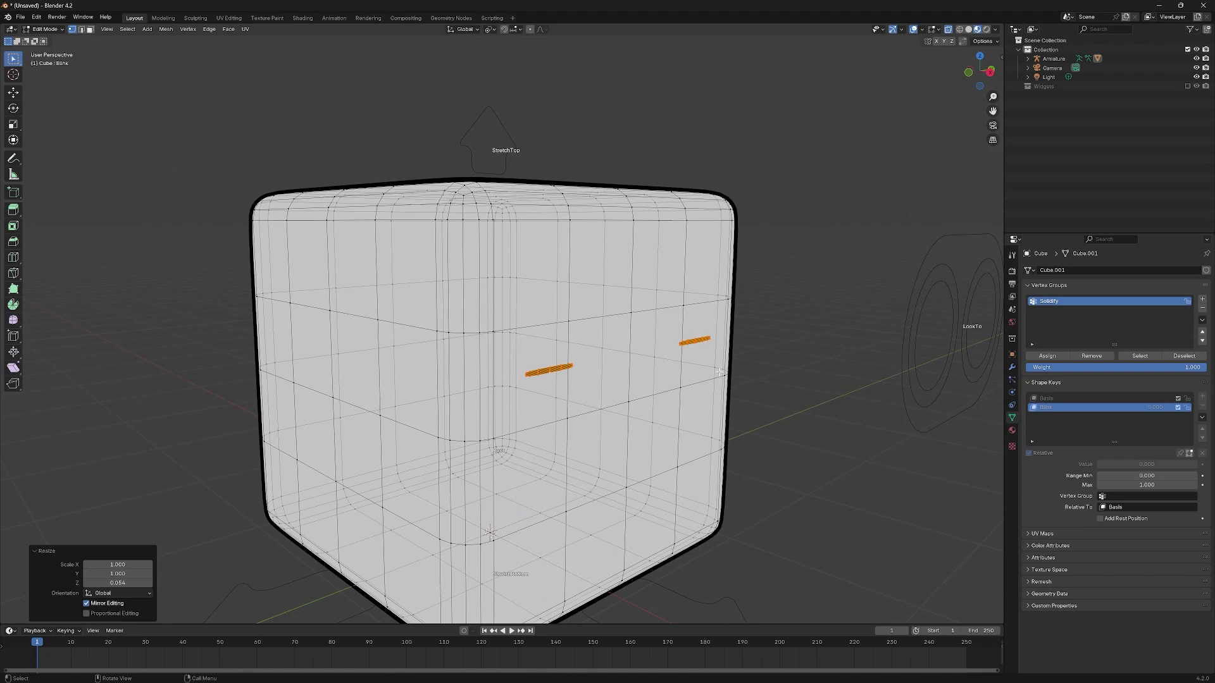
pyautogui.press('Tab')
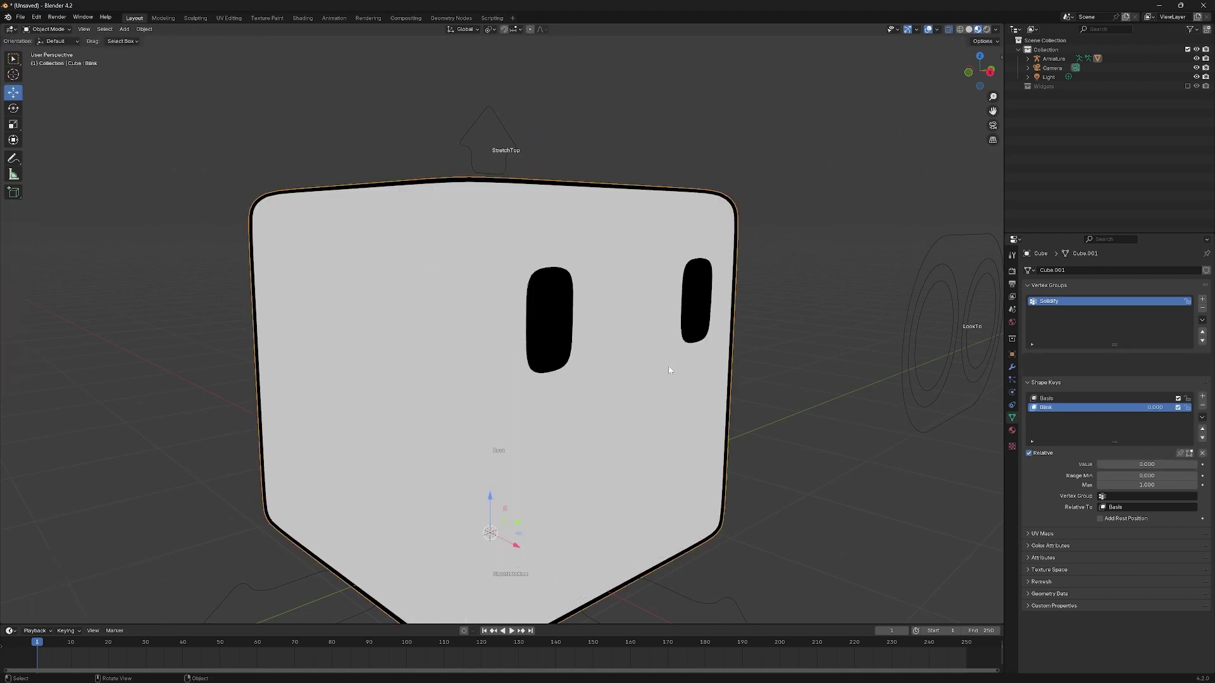
pyautogui.moveTo(1142, 445); pyautogui.dragTo(1101, 445)
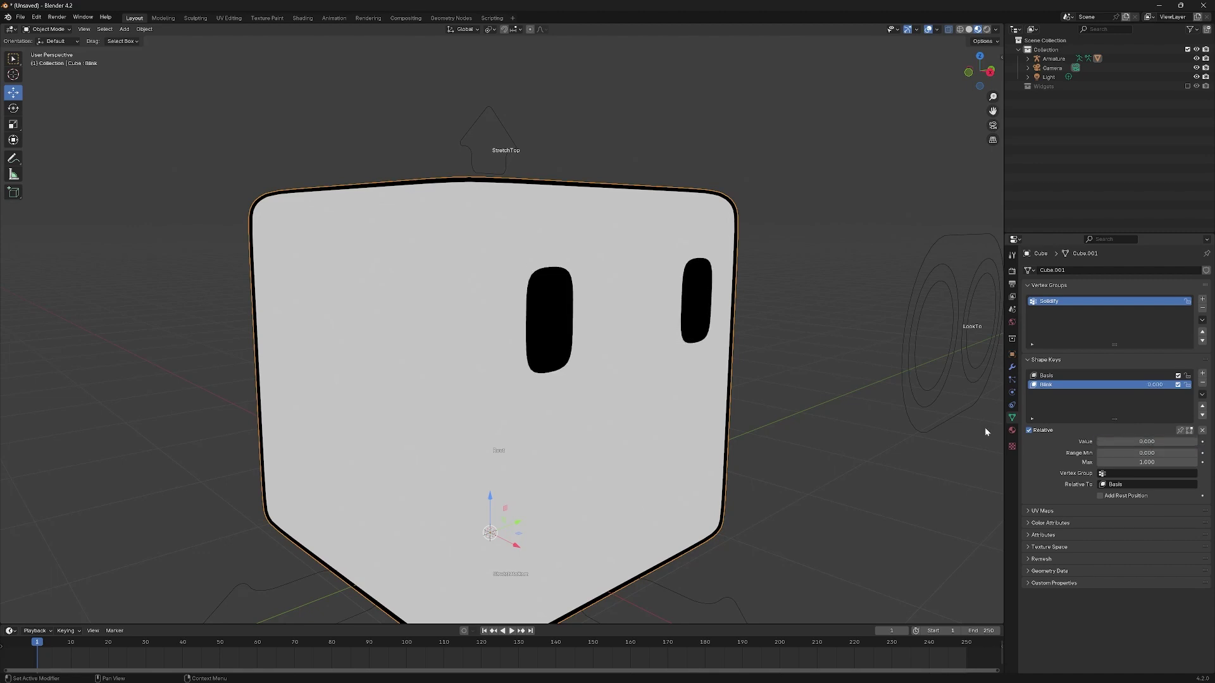
# Step: Select the armature and switch it to Edit Mode
pyautogui.scroll(-3, 691, 329)
pyautogui.moveTo(715, 362); pyautogui.dragTo(520, 272, button='middle')
pyautogui.keyDown('shift'); pyautogui.moveTo(605, 290); pyautogui.dragTo(648, 322, button='middle'); pyautogui.keyUp('shift')
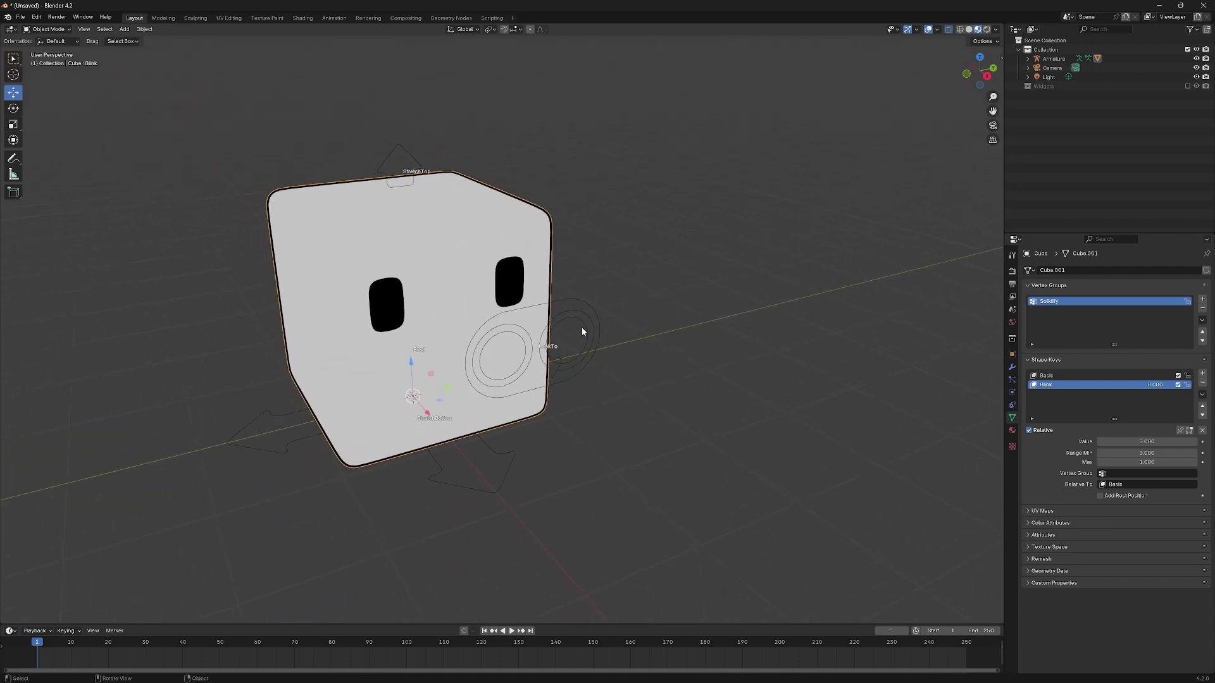
pyautogui.click(594, 332)
pyautogui.hotkey('ctrl', 'Tab')
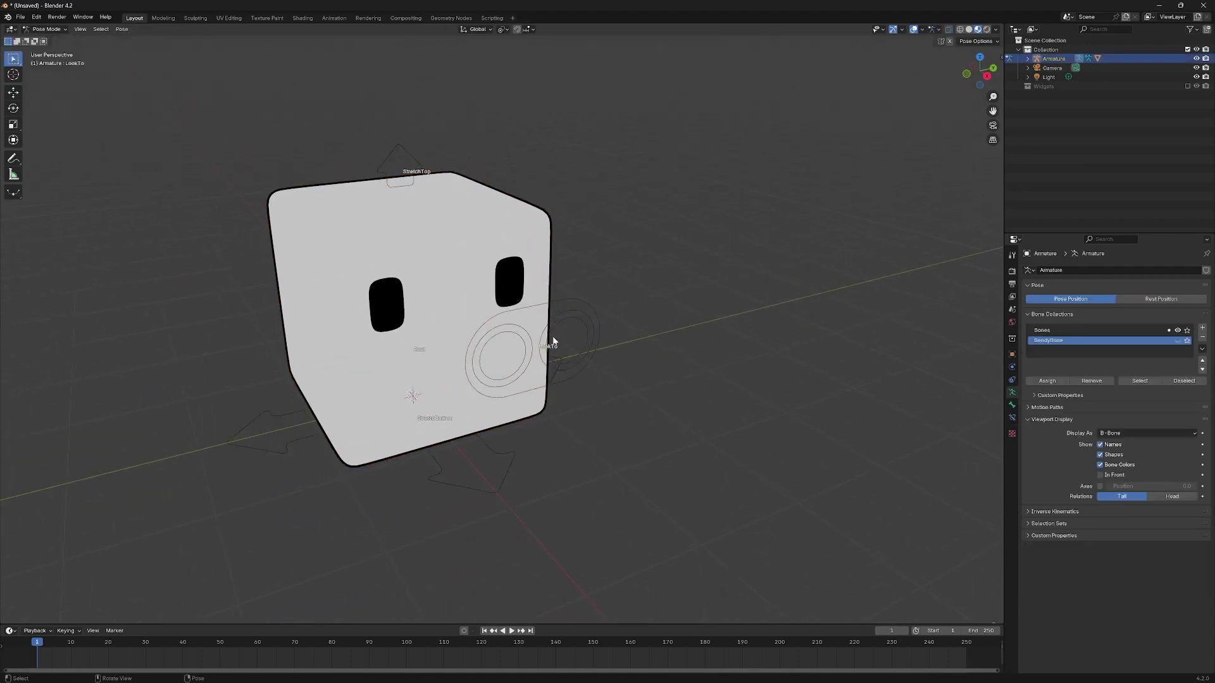
pyautogui.click(58, 30)
pyautogui.click(48, 50)
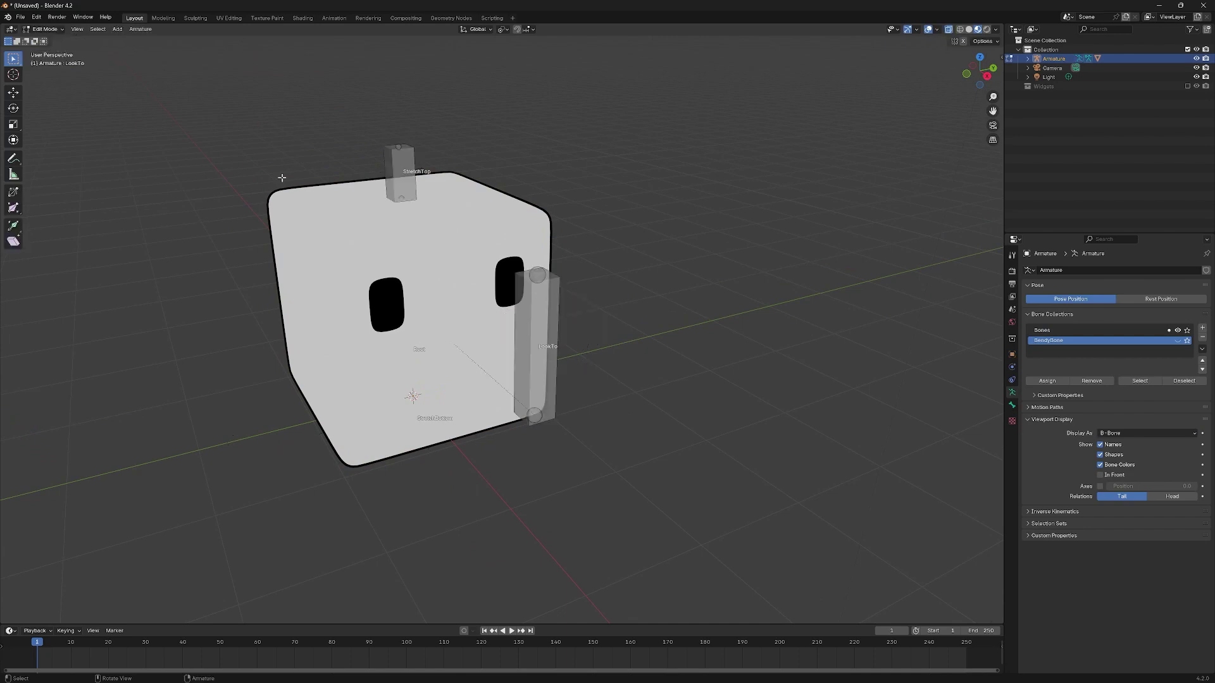
# Step: Duplicate the LookTo bone and offset the copy about 0.30 m along Y
pyautogui.click(548, 364)
pyautogui.moveTo(613, 422); pyautogui.dragTo(521, 385, button='middle')
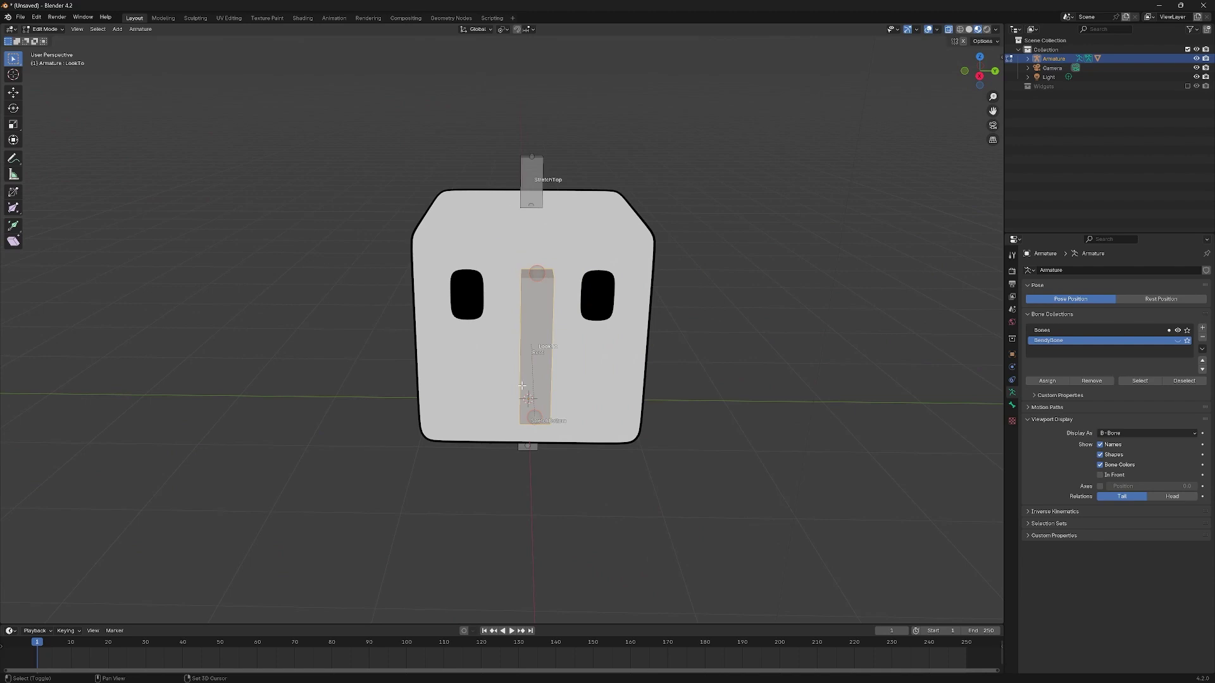
pyautogui.hotkey('shift', 'd')
pyautogui.press('x')
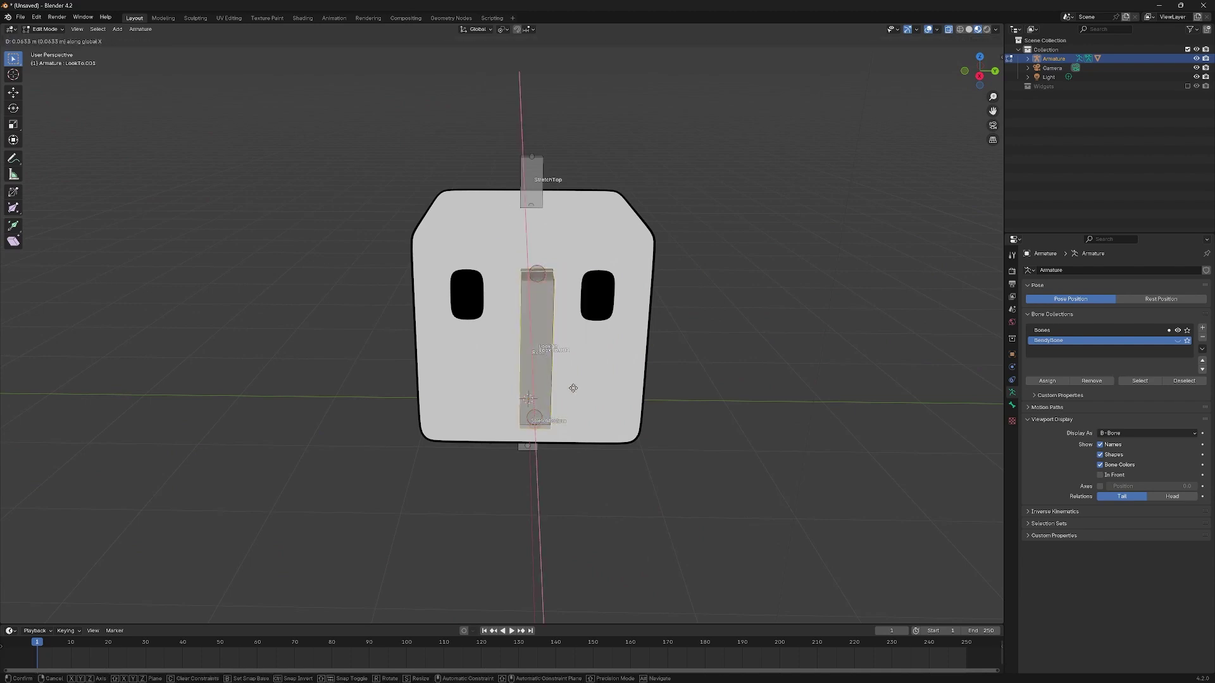
pyautogui.click(623, 371)
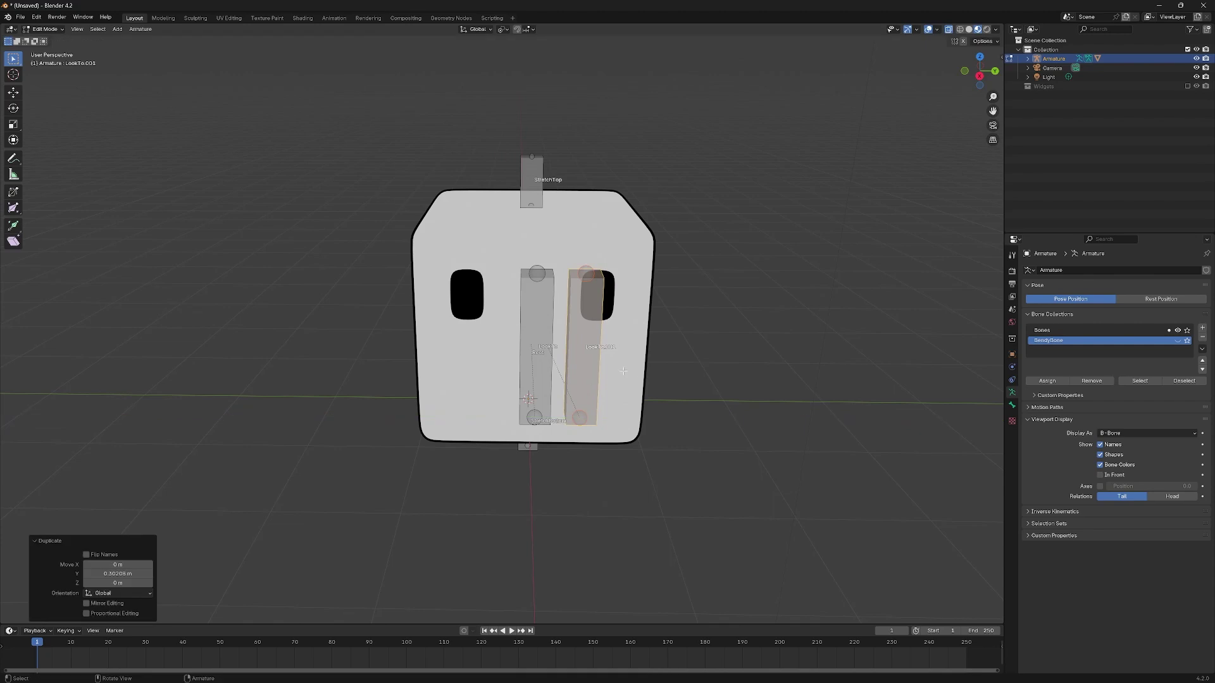
# Step: Rename the duplicated bone Blink and move it about 0.34 m further along Y
pyautogui.press('F2')
pyautogui.write('Blink')
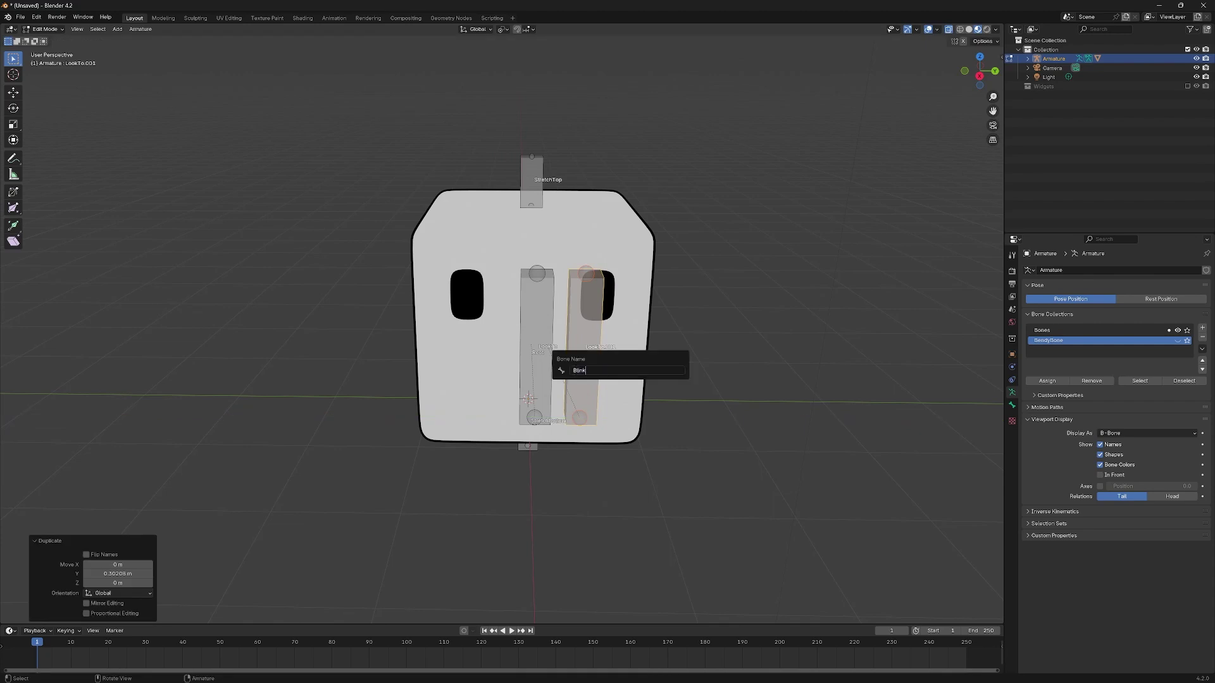
pyautogui.press('Return')
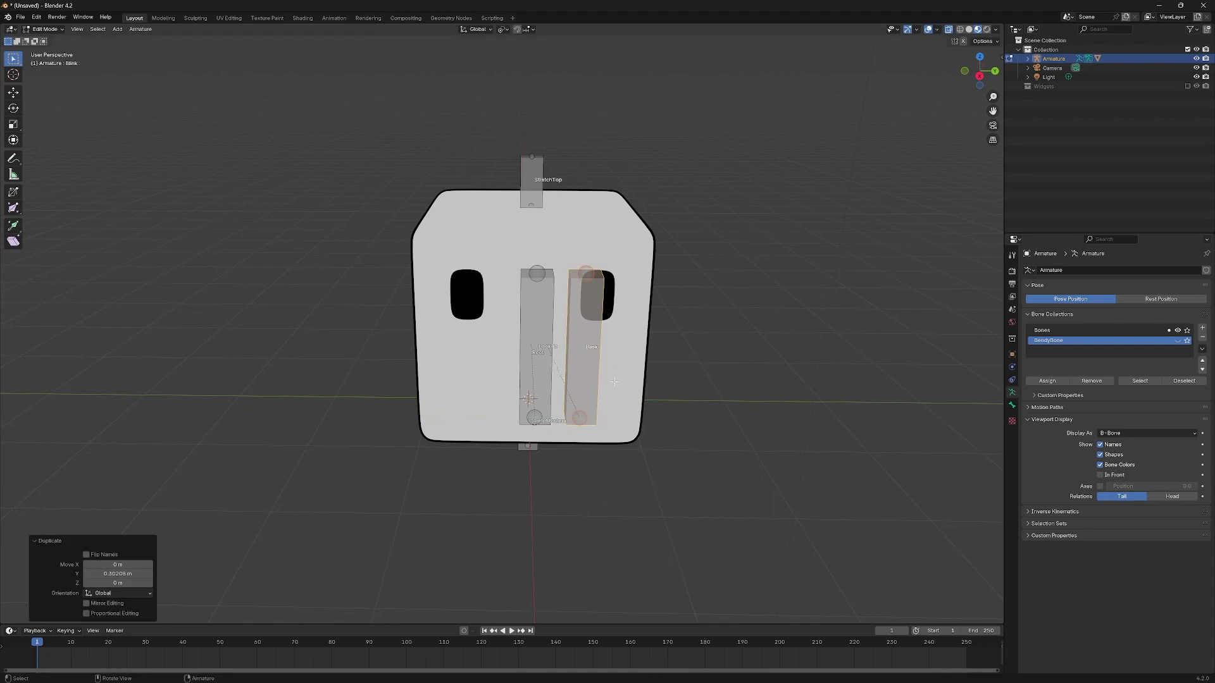
pyautogui.press('g')
pyautogui.press('y')
pyautogui.click(664, 387)
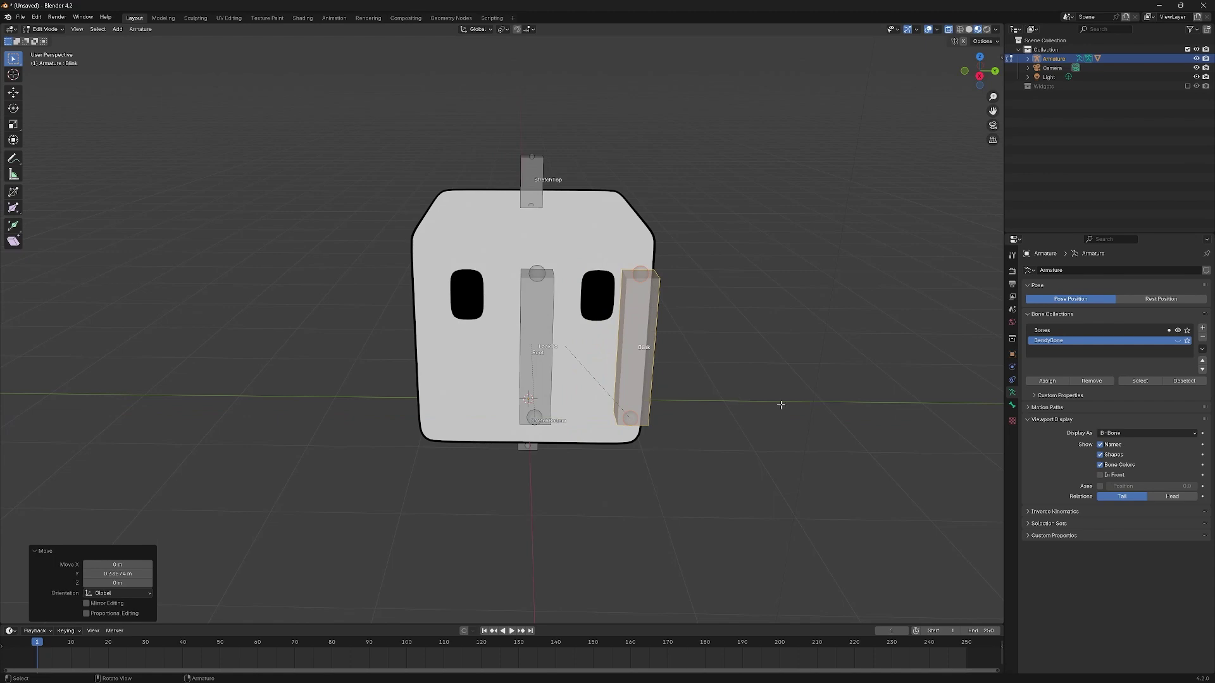
# Step: Shorten the Blink bone along Z to a scale of about 0.173 and raise it about 0.42 m along Z
pyautogui.press('s')
pyautogui.press('z')
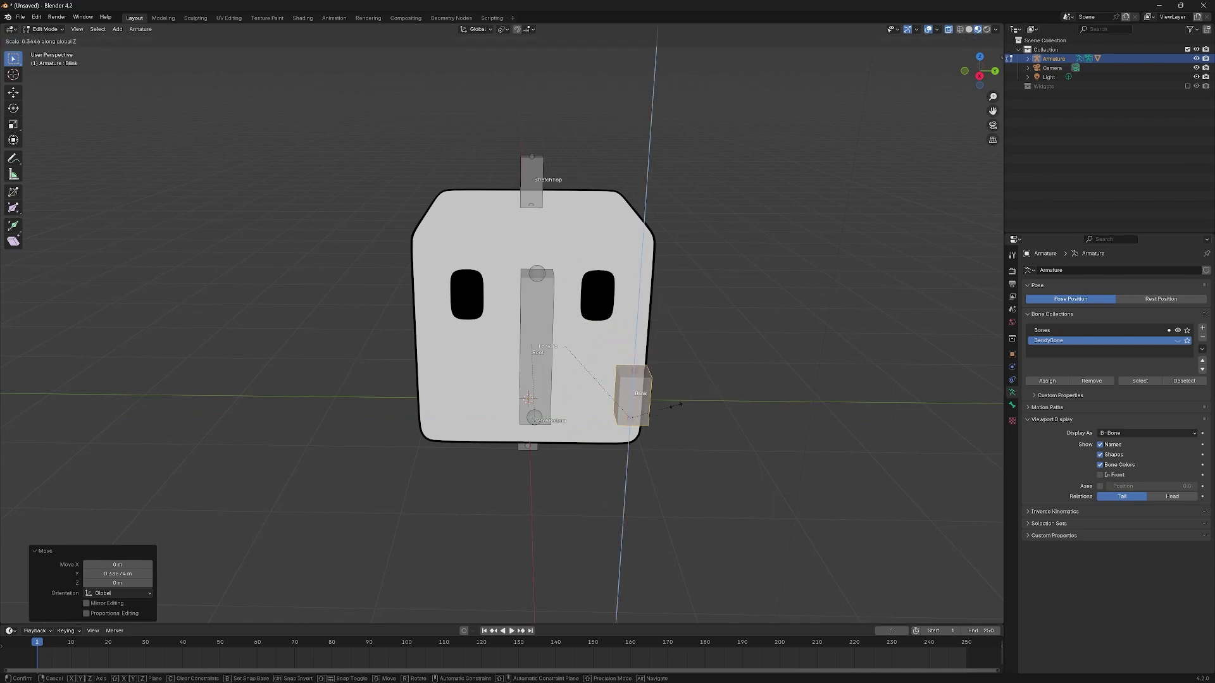
pyautogui.press('Escape')
pyautogui.press('g')
pyautogui.press('z')
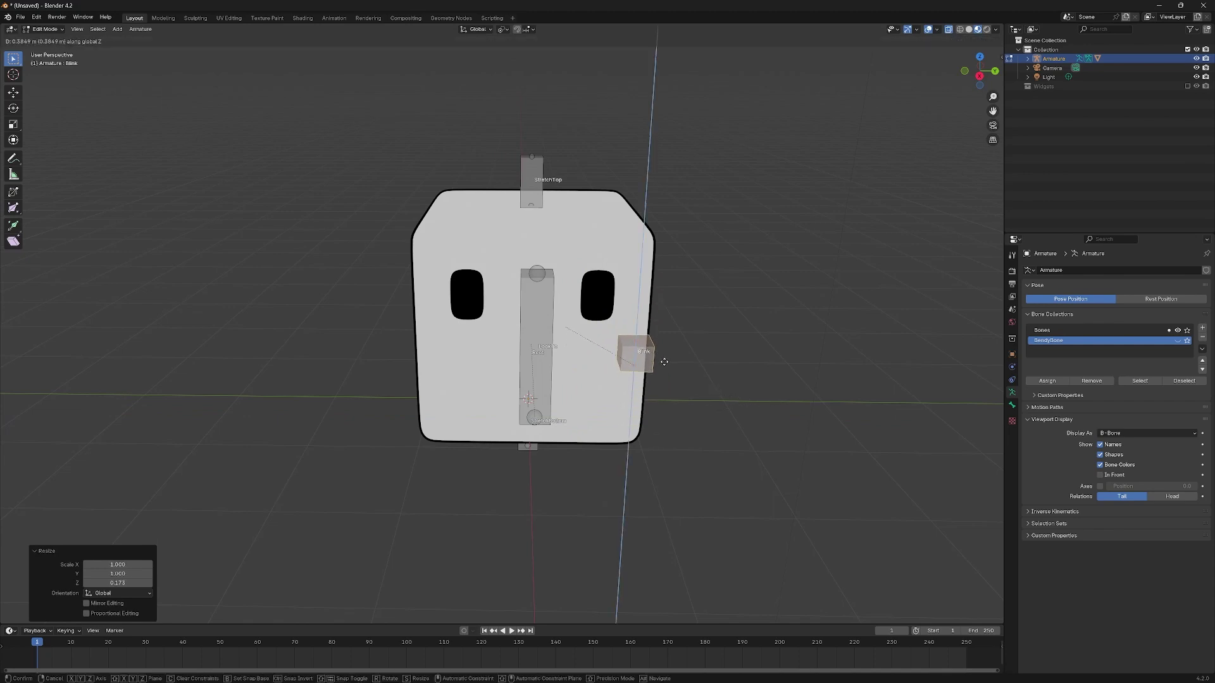
pyautogui.click(669, 364)
pyautogui.moveTo(511, 396); pyautogui.dragTo(556, 383, button='middle')
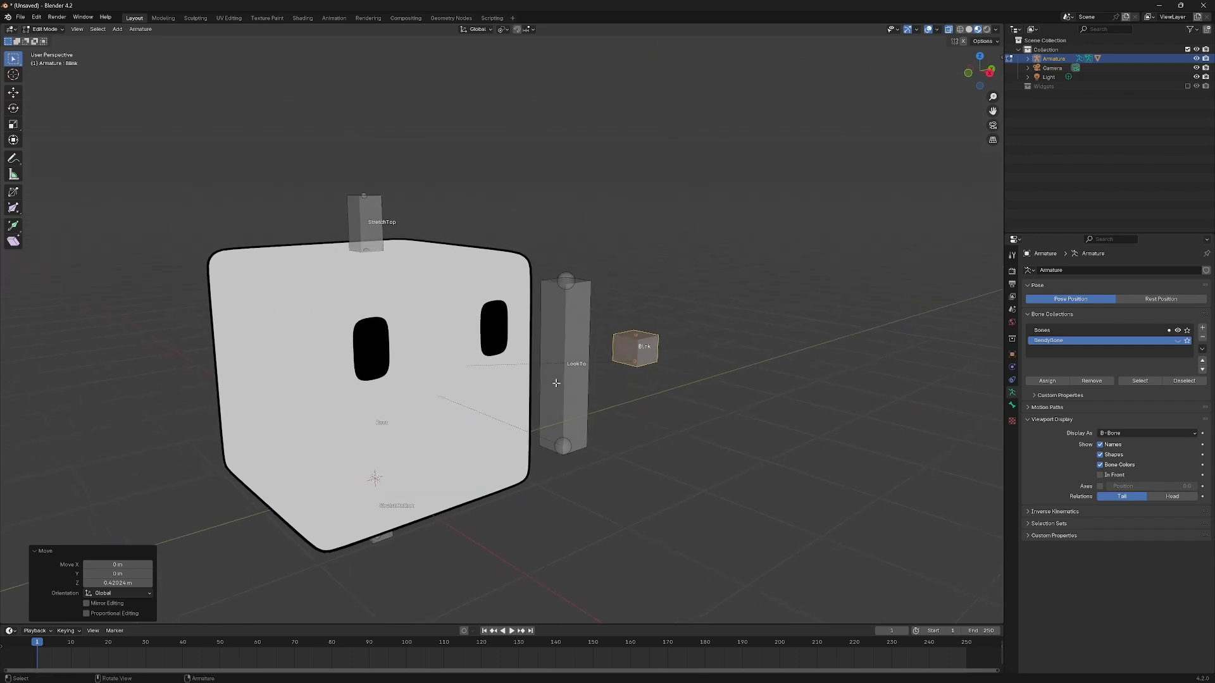
# Step: Switch the armature to Pose Mode and test-move the LookTo and Blink bones, cancelling both moves
pyautogui.hotkey('ctrl', 'Tab')
pyautogui.click(583, 418)
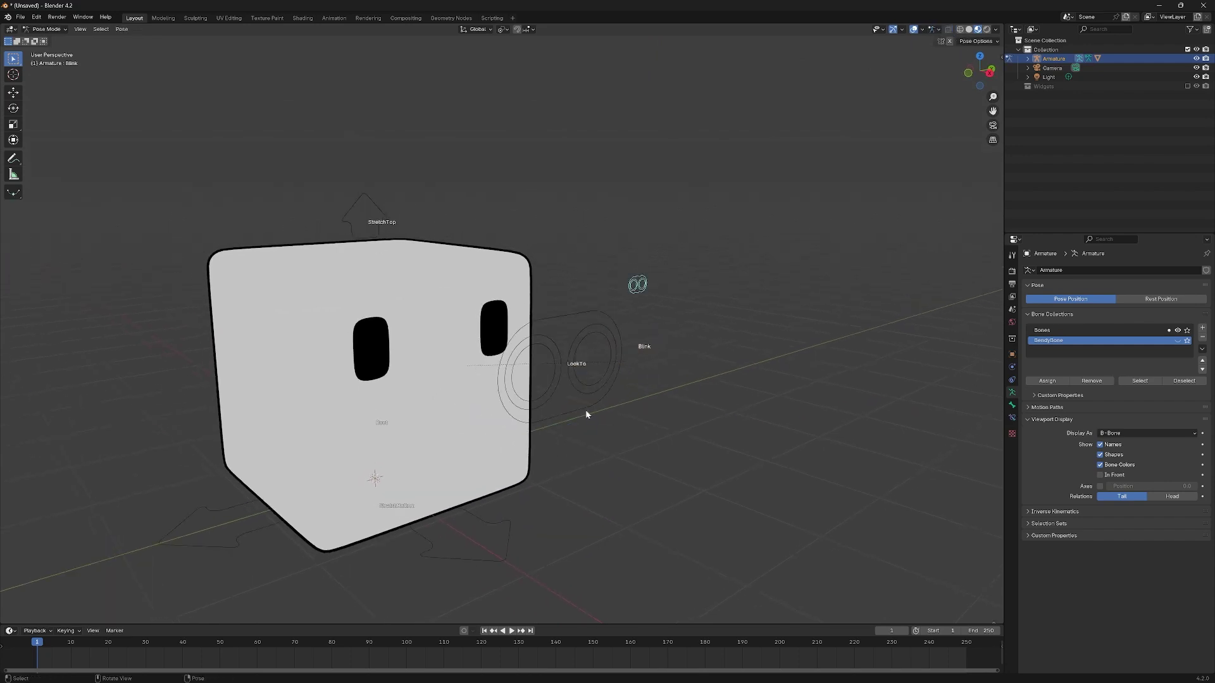
pyautogui.click(594, 348)
pyautogui.press('g')
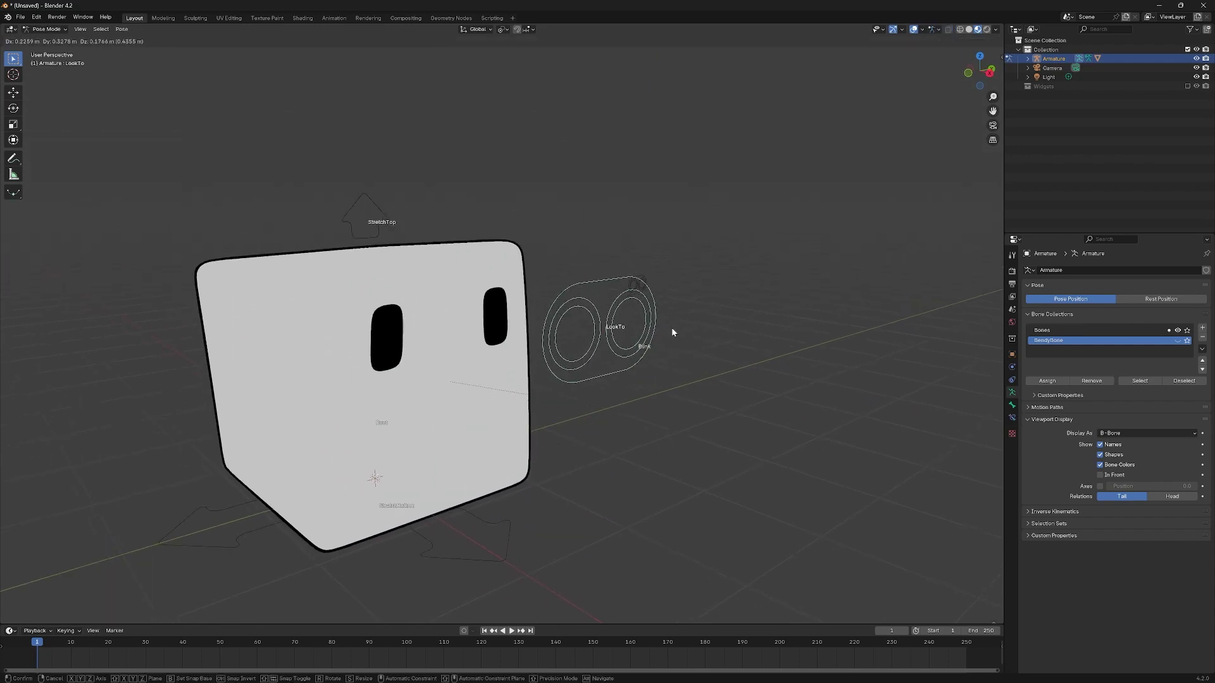
pyautogui.rightClick(663, 319)
pyautogui.click(635, 283)
pyautogui.press('g')
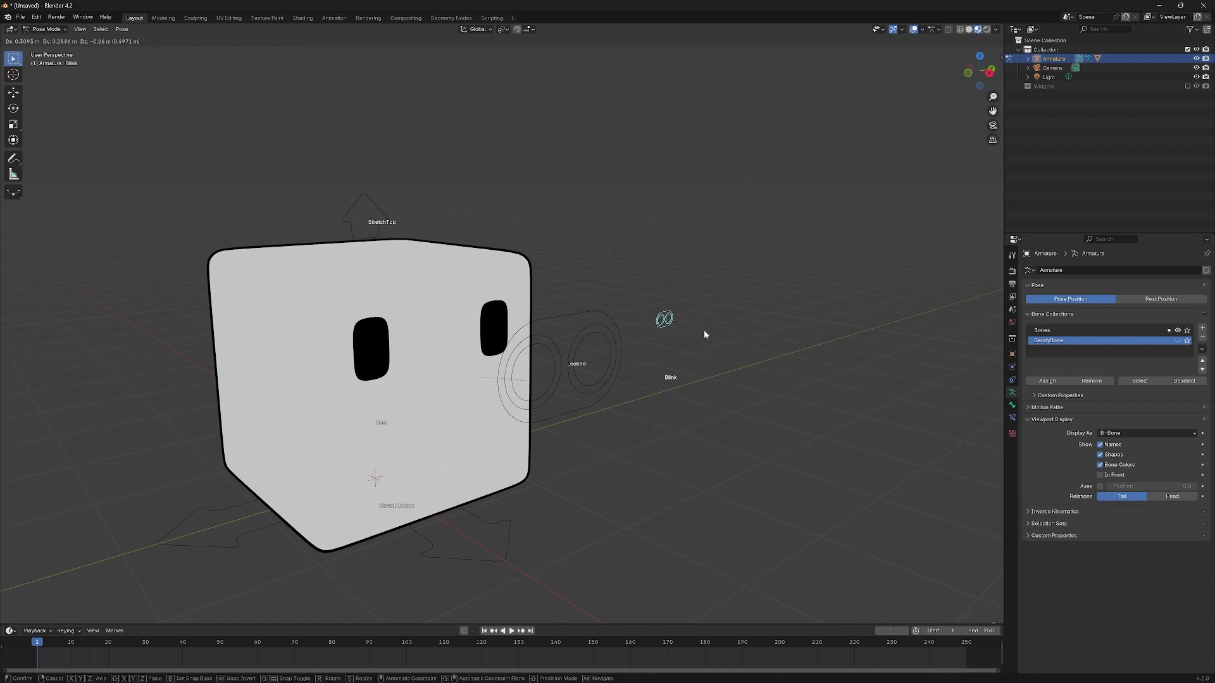
pyautogui.rightClick(704, 330)
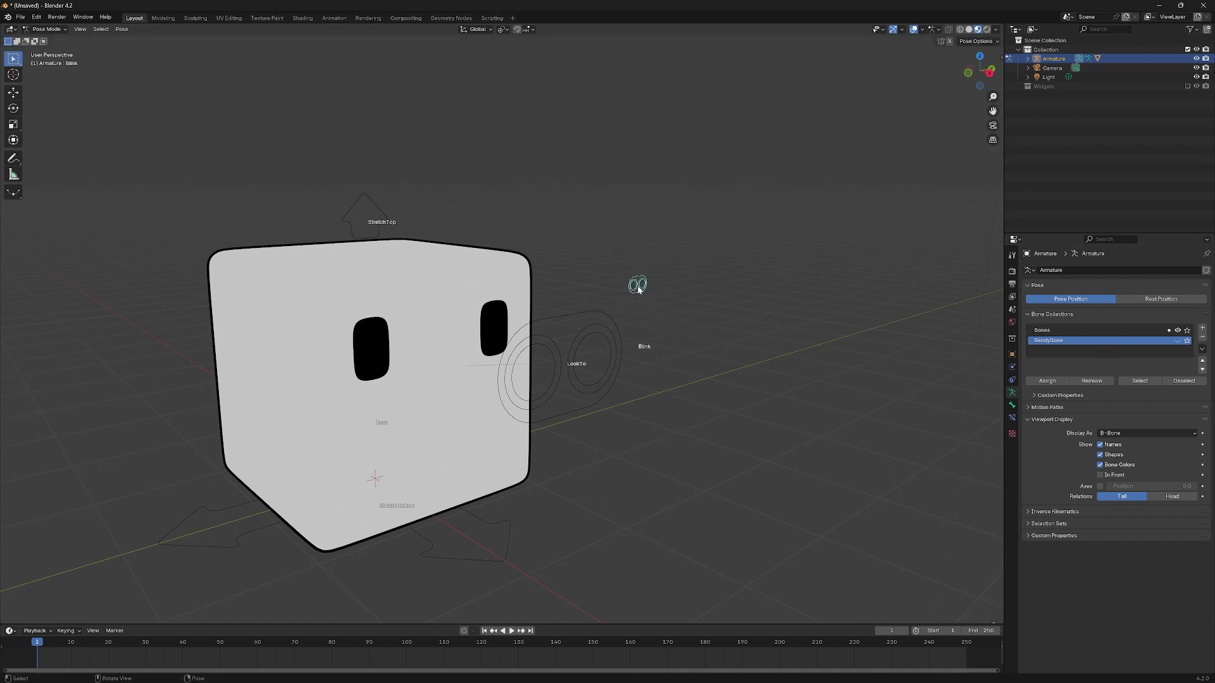
# Step: Set the Y translation of the Blink bone's custom shape to 0
pyautogui.click(1011, 405)
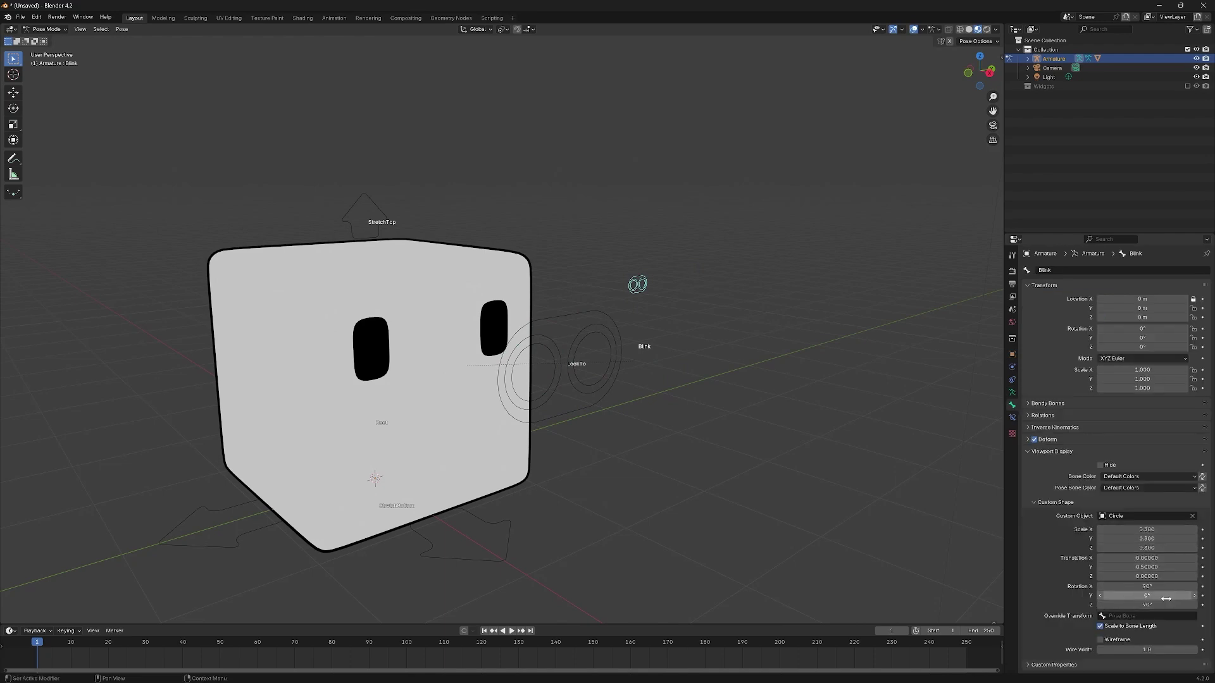
pyautogui.click(1158, 568)
pyautogui.write('0')
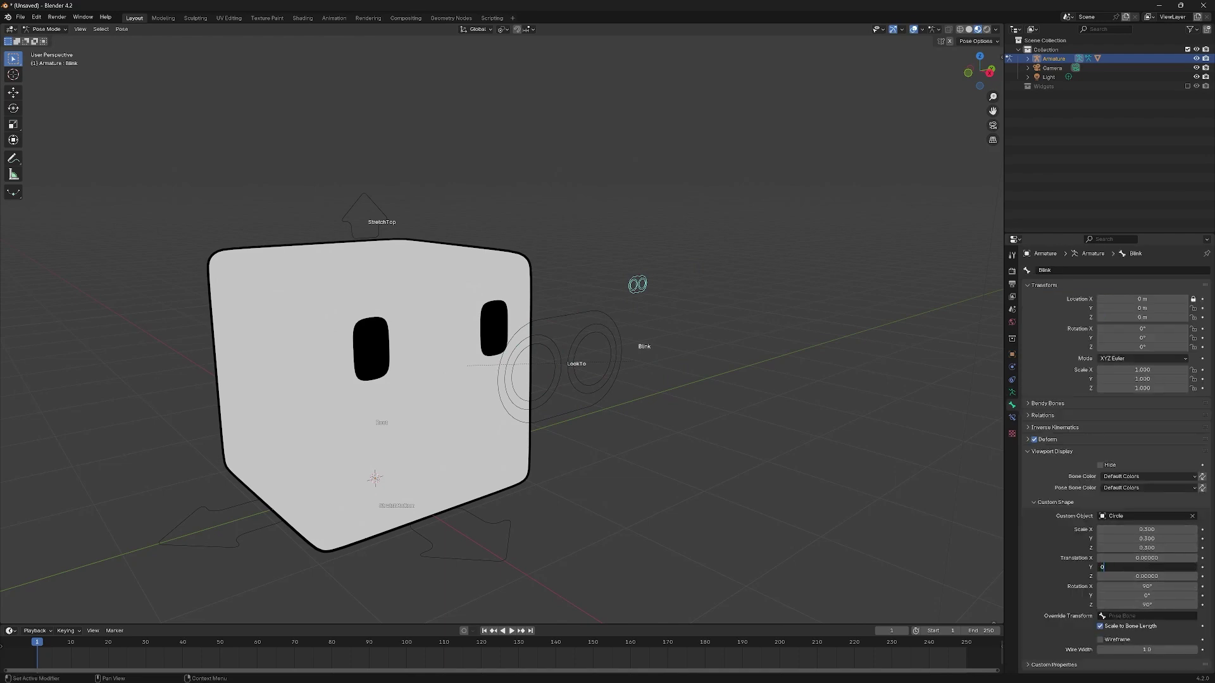
pyautogui.press('Return')
pyautogui.moveTo(791, 442); pyautogui.dragTo(564, 390, button='middle')
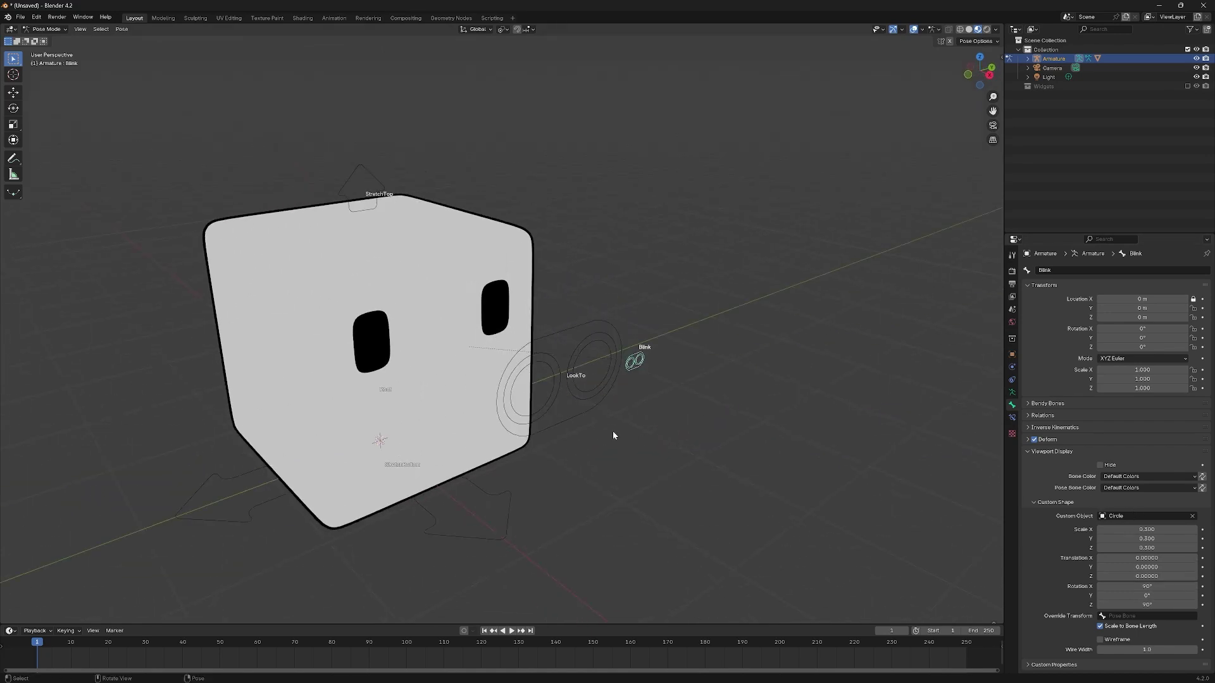
# Step: Return to Object Mode and add a mesh circle at the world origin
pyautogui.click(567, 459)
pyautogui.click(45, 29)
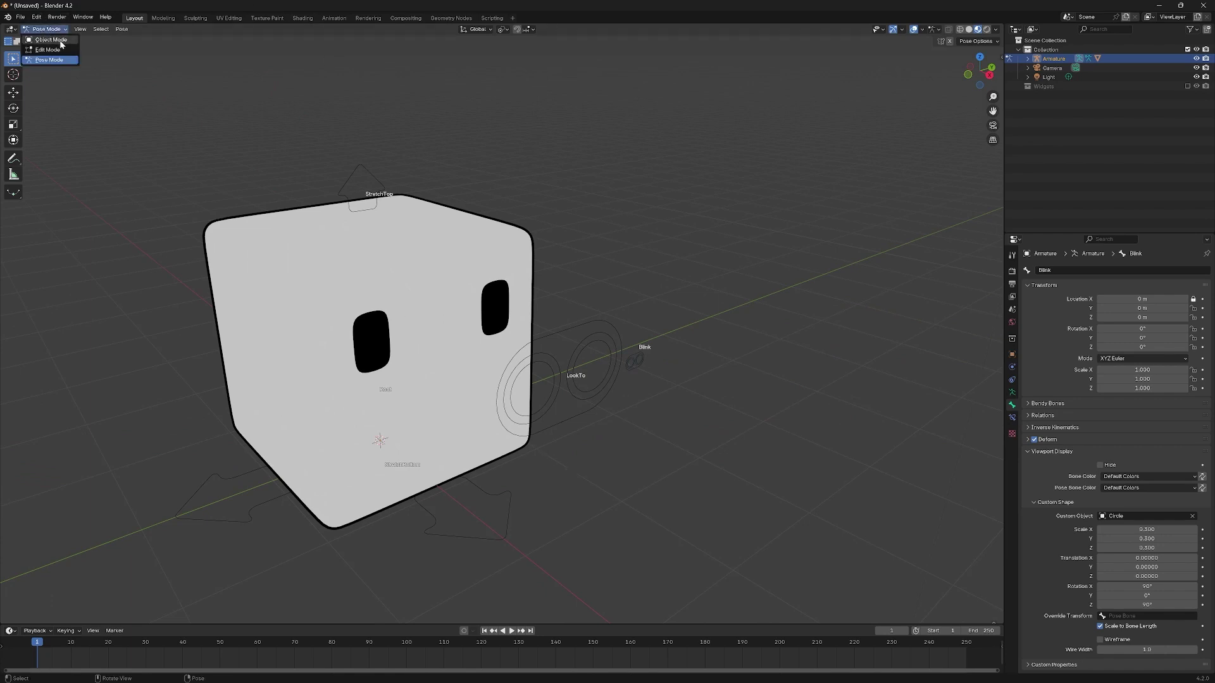
pyautogui.click(57, 40)
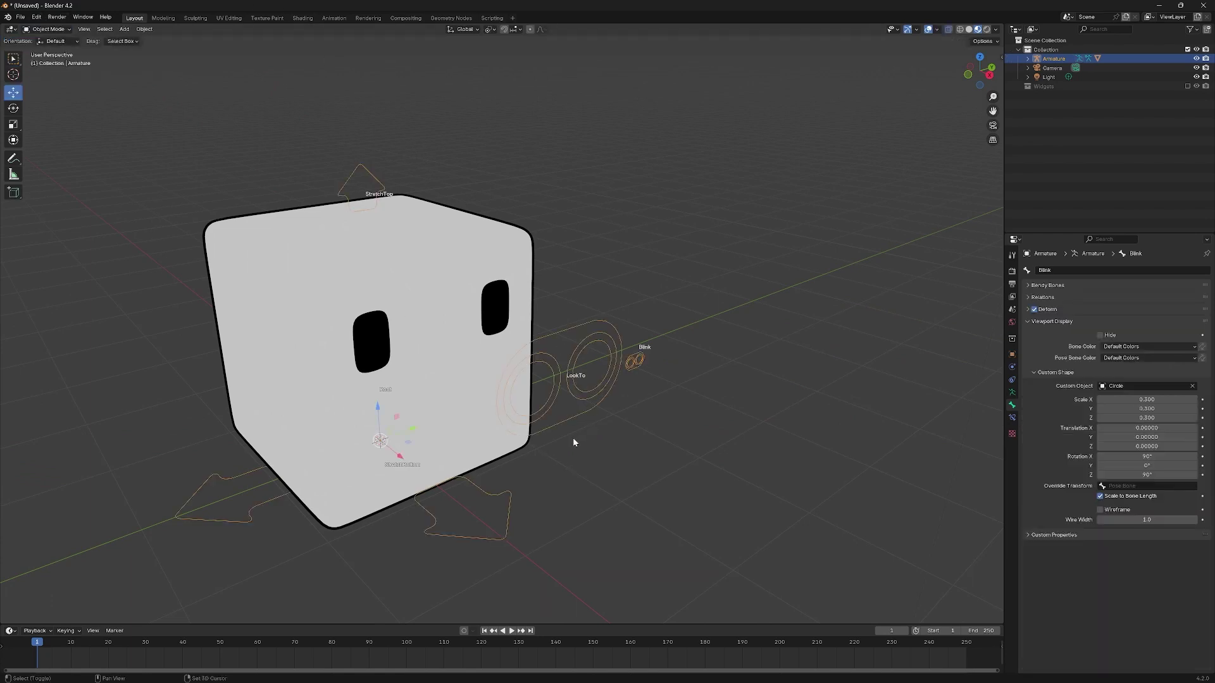
pyautogui.hotkey('shift', 'a')
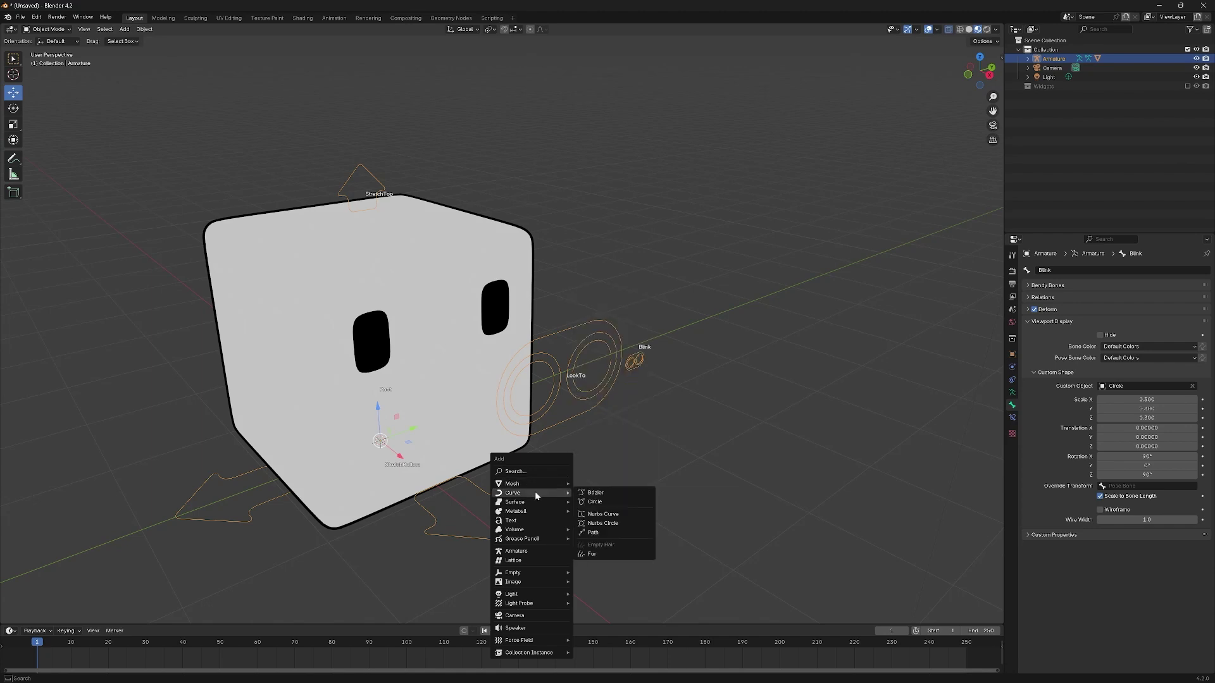
pyautogui.moveTo(533, 485)
pyautogui.click(594, 308)
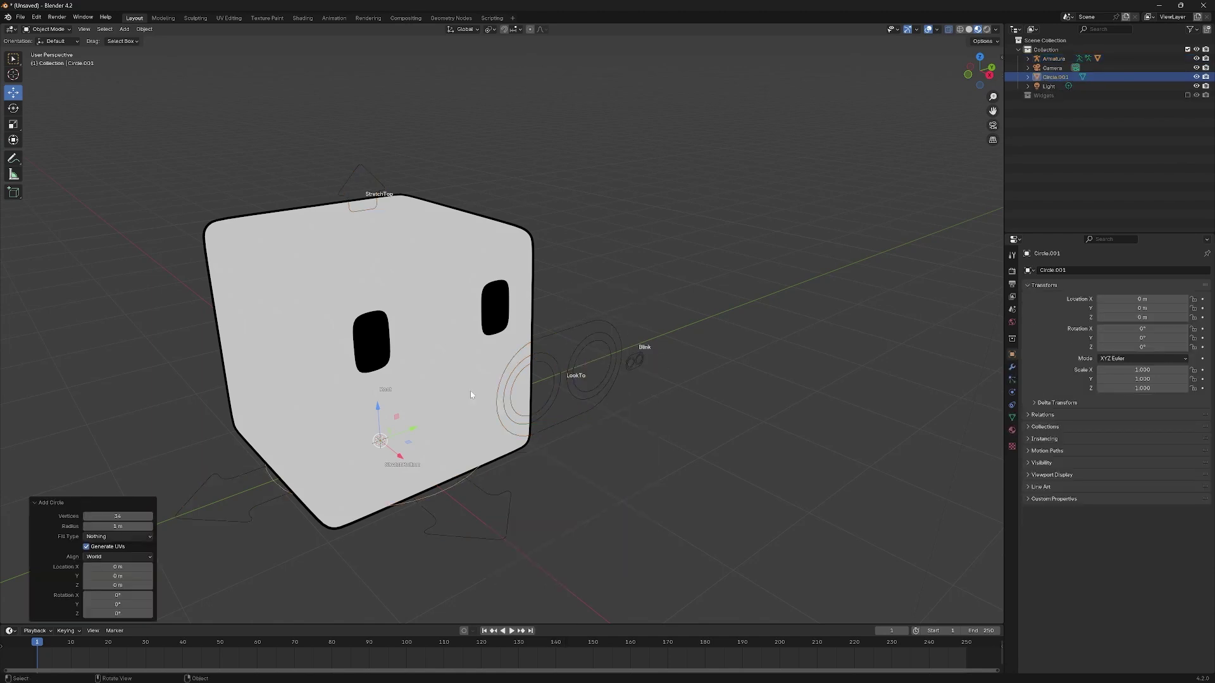
# Step: Put the armature back in Pose Mode and assign Circle.001 as the Blink bone's custom shape object
pyautogui.click(650, 367)
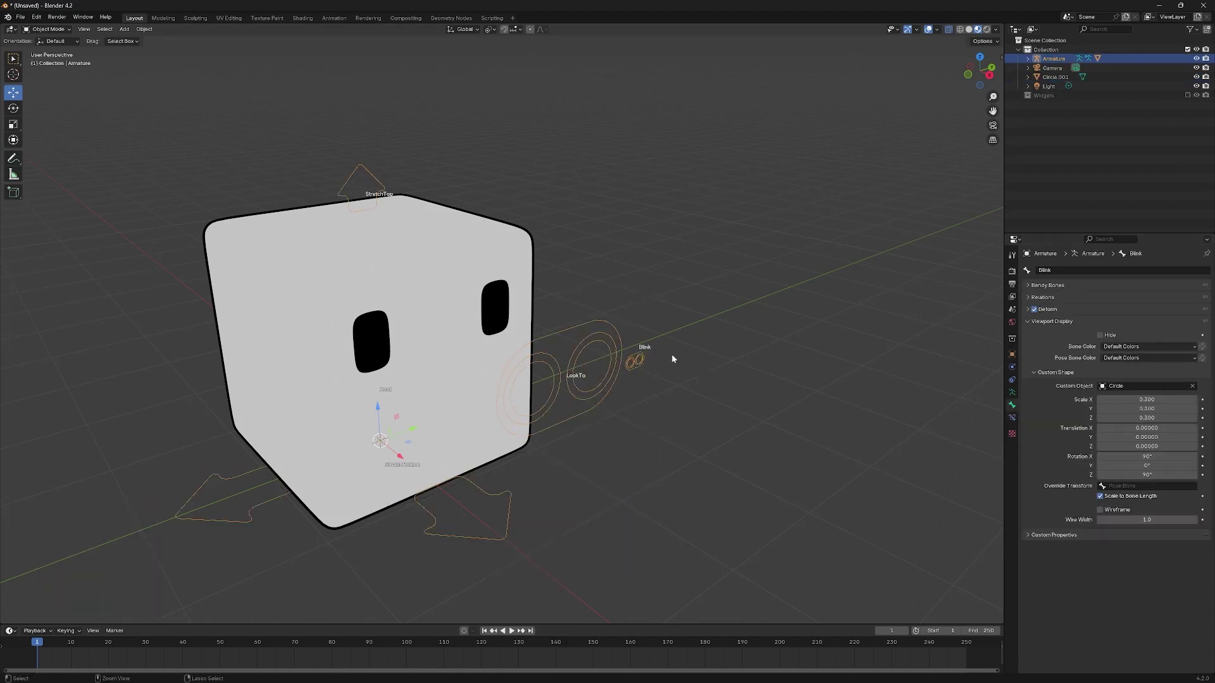
pyautogui.hotkey('ctrl', 'Tab')
pyautogui.click(635, 363)
pyautogui.click(636, 363)
pyautogui.click(1129, 517)
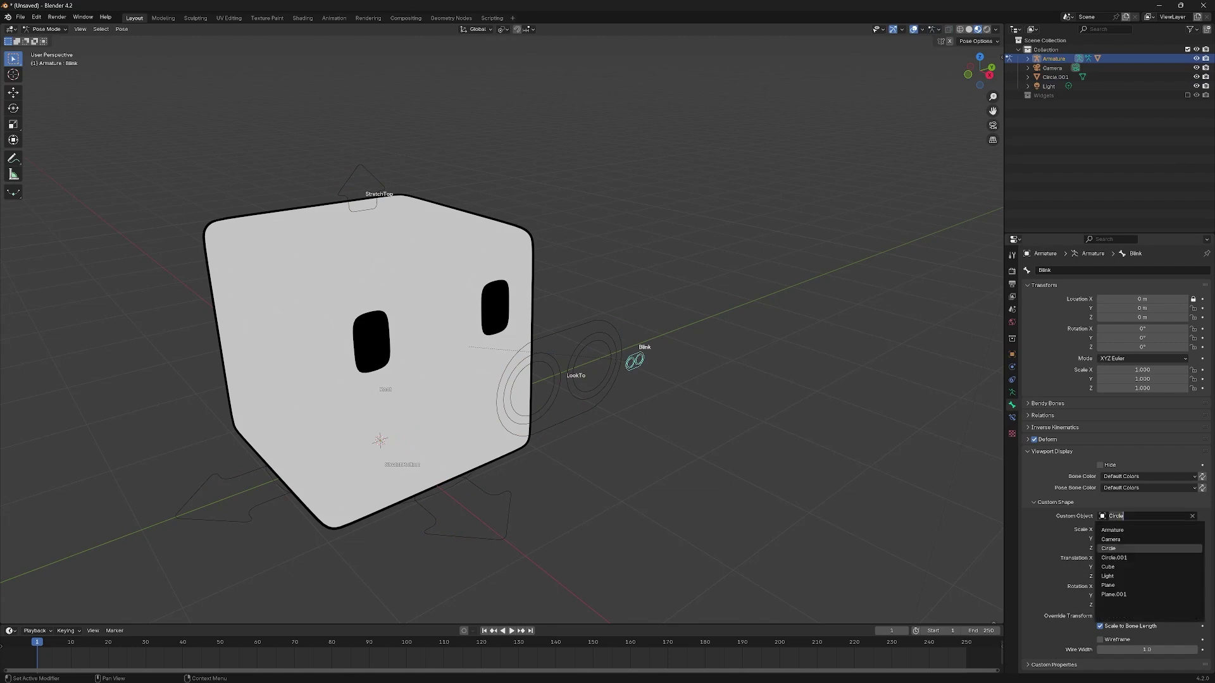
pyautogui.click(1129, 558)
pyautogui.moveTo(733, 384); pyautogui.dragTo(647, 359, button='middle')
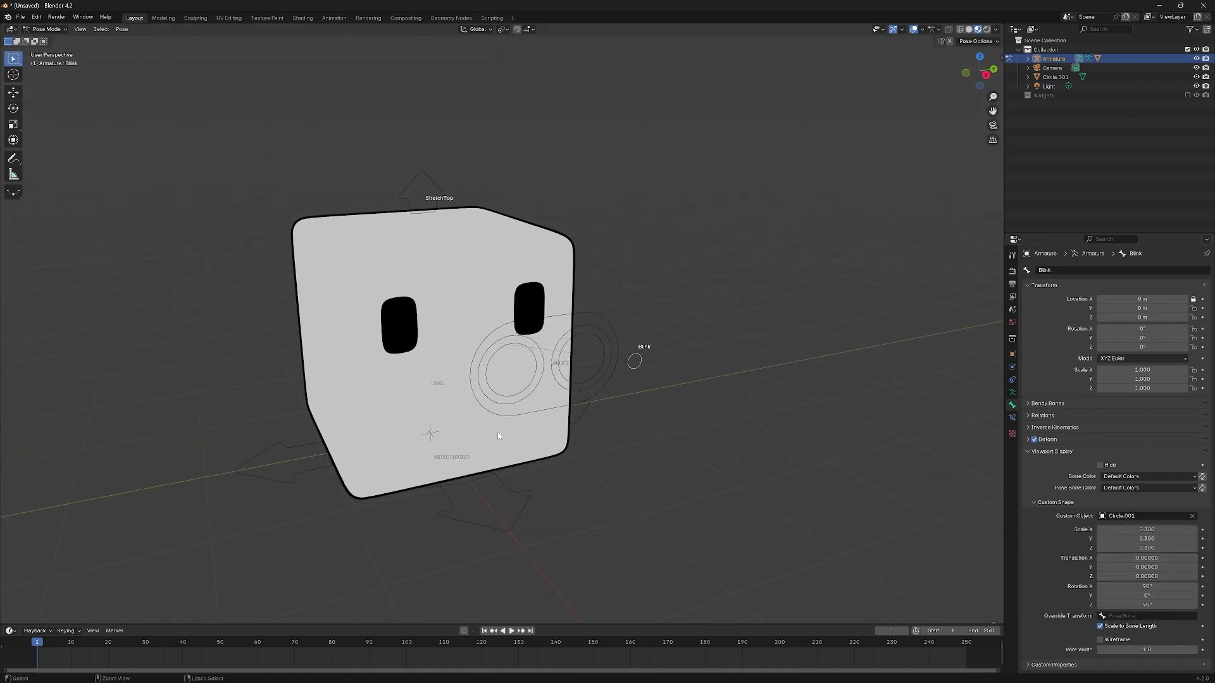
# Step: Switch to Object Mode and move the new circle into the Widgets collection
pyautogui.hotkey('ctrl', 'Tab')
pyautogui.click(491, 482)
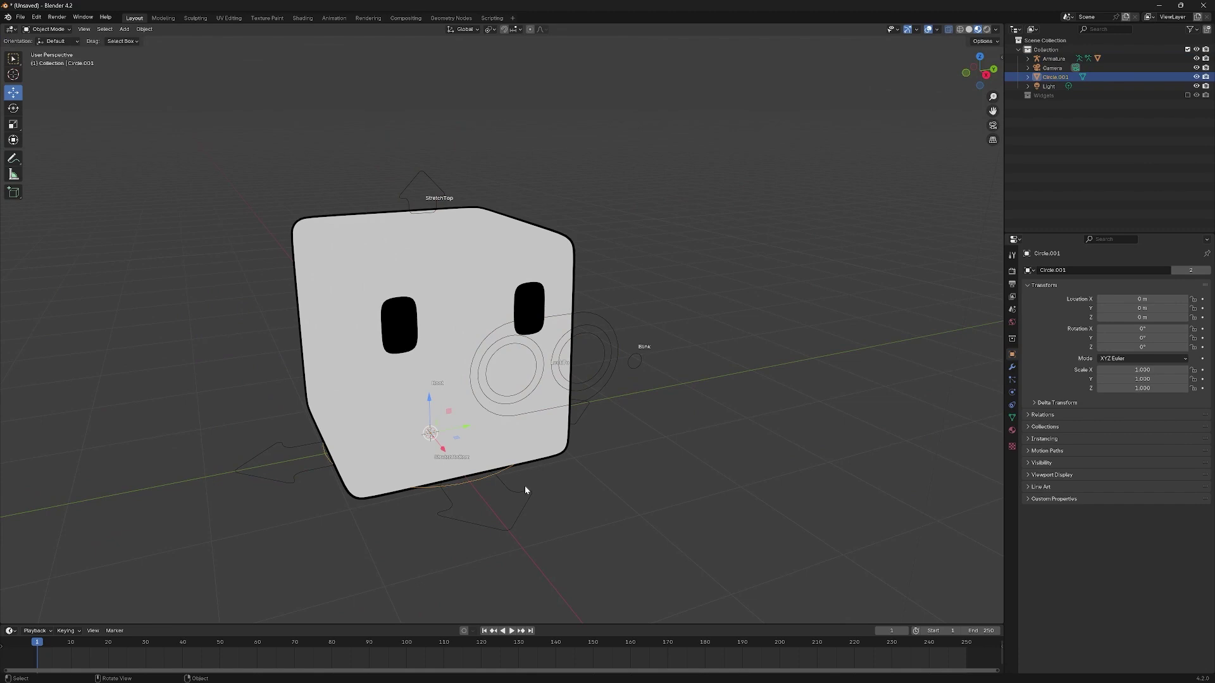
pyautogui.press('m')
pyautogui.click(500, 518)
# Step: Bring the armature back to Pose Mode, show the Blink bone's constraints and test its movement under Limit Location
pyautogui.click(663, 340)
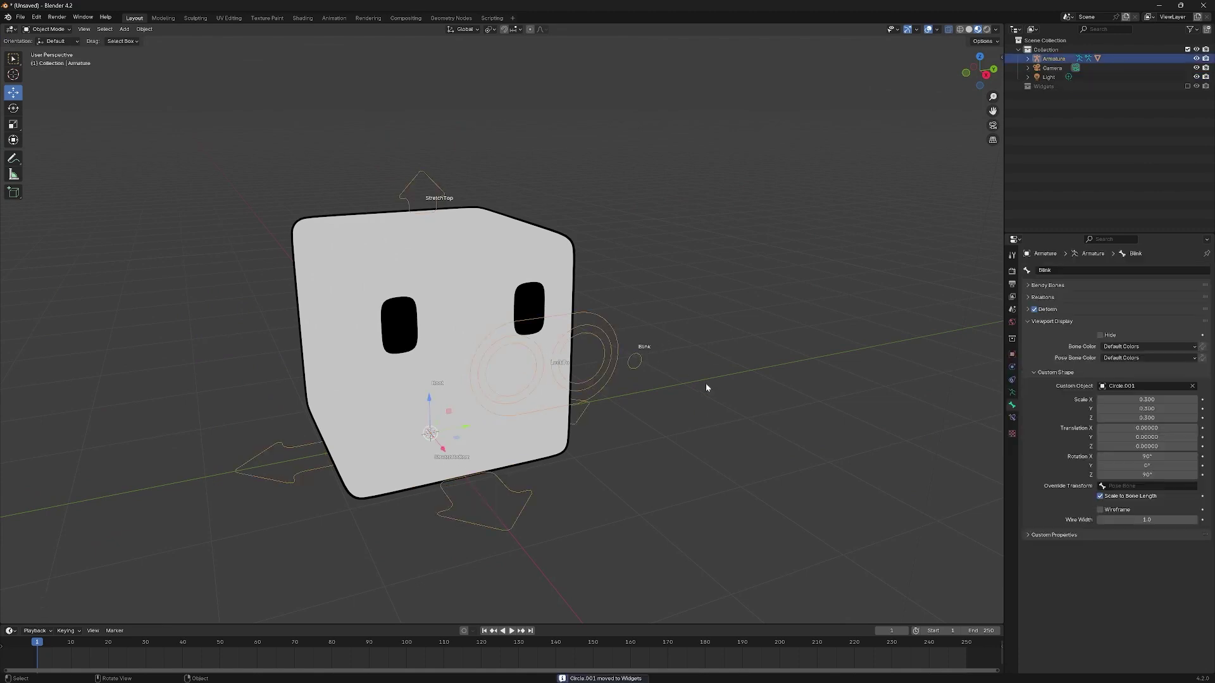
pyautogui.hotkey('ctrl', 'Tab')
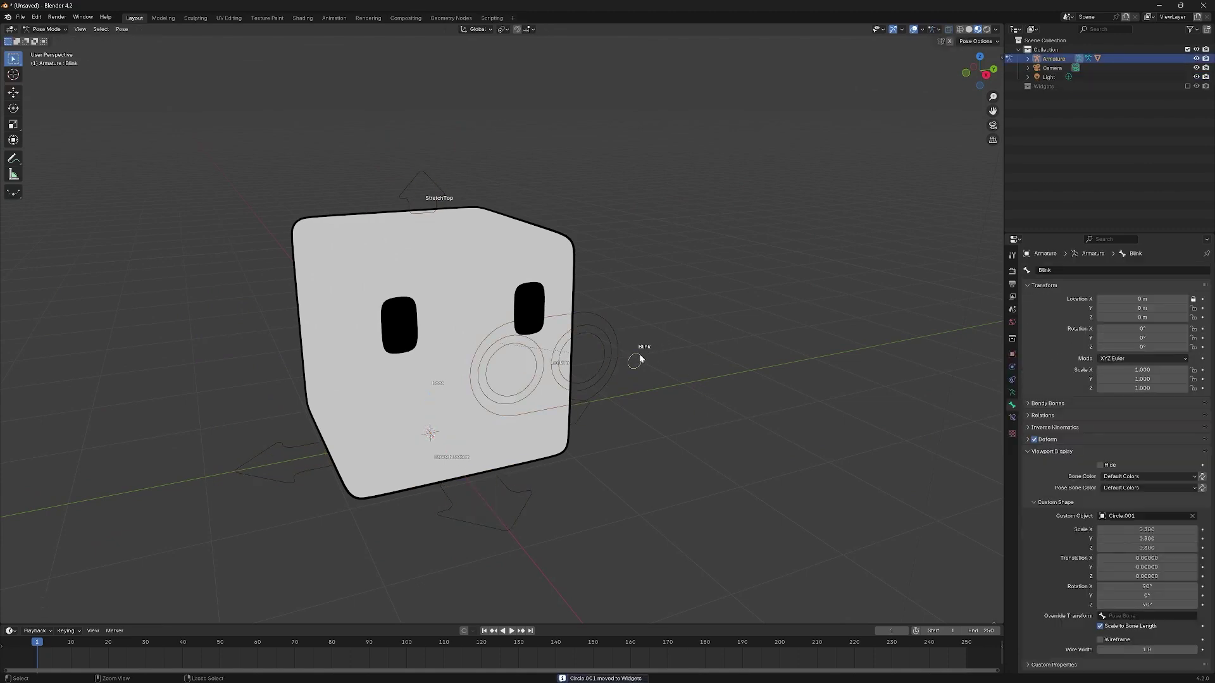
pyautogui.click(1012, 419)
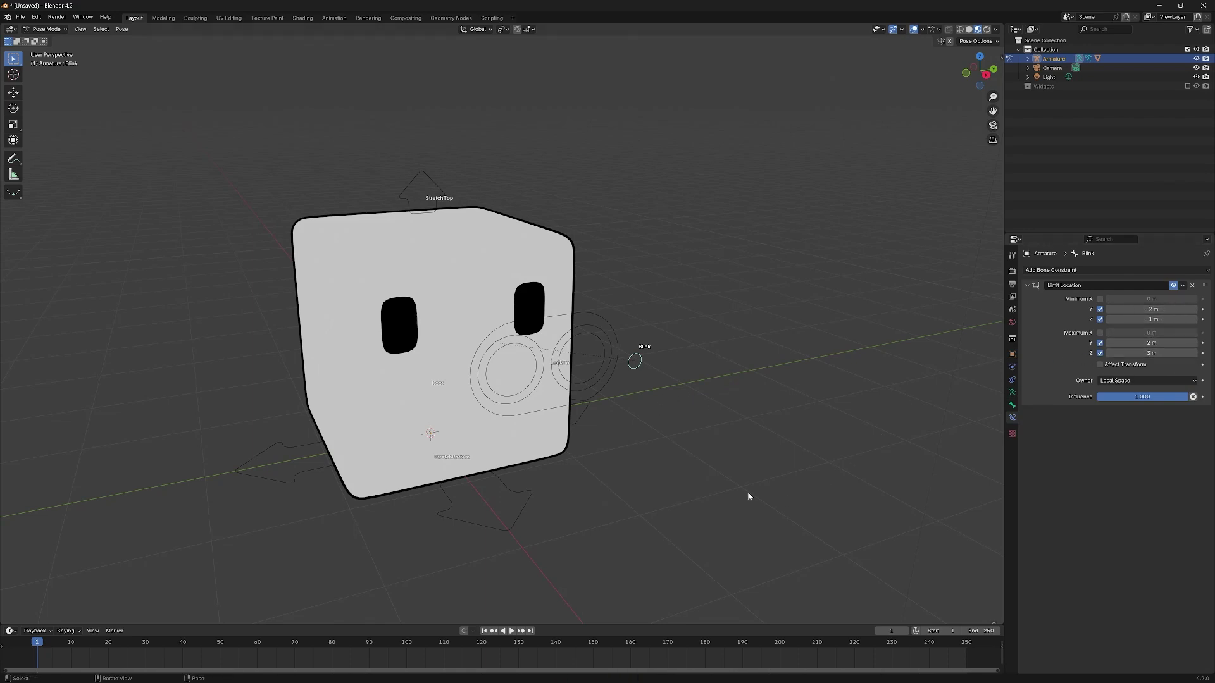
pyautogui.press('g')
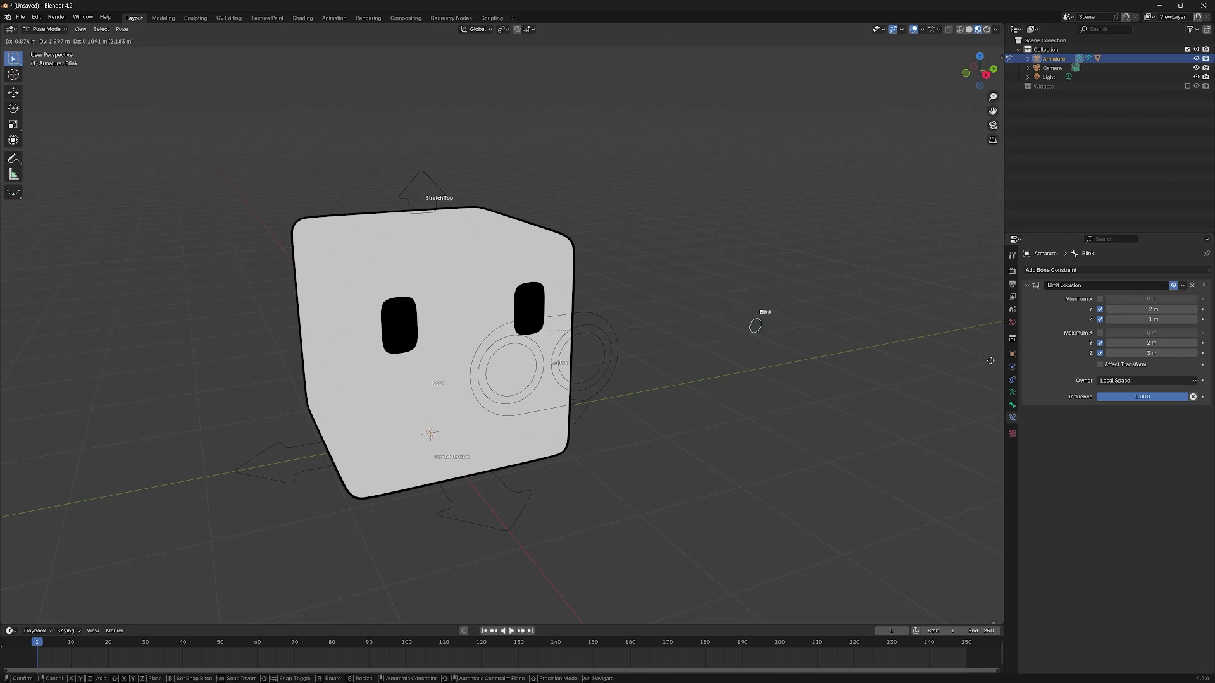
pyautogui.rightClick(1181, 378)
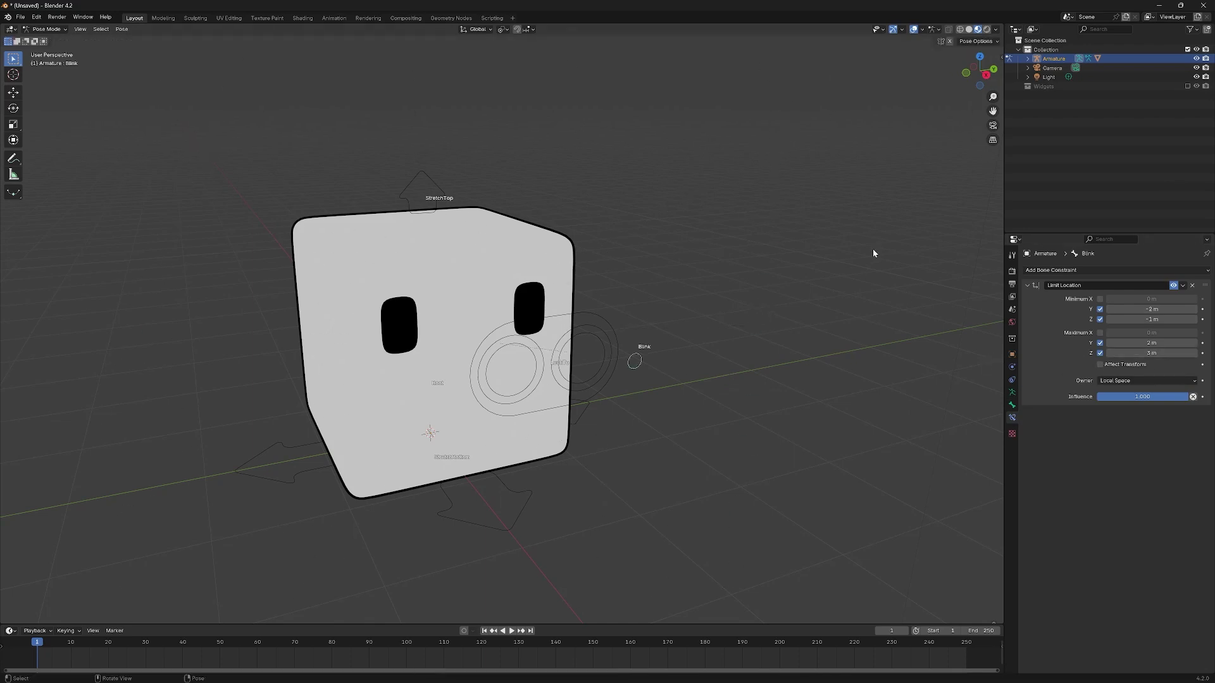
# Step: Lock the Blink bone's Z location and disable the minimum and maximum Z limits of its Limit Location constraint
pyautogui.press('n')
pyautogui.press('g')
pyautogui.press('z')
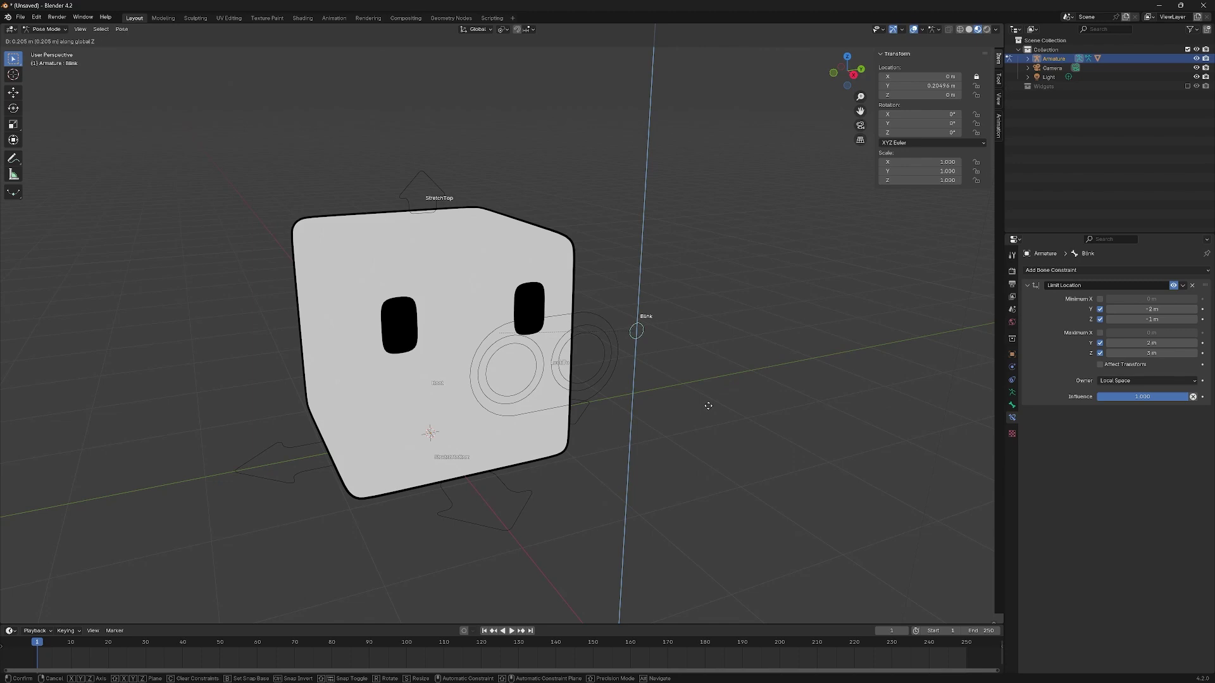
pyautogui.press('Escape')
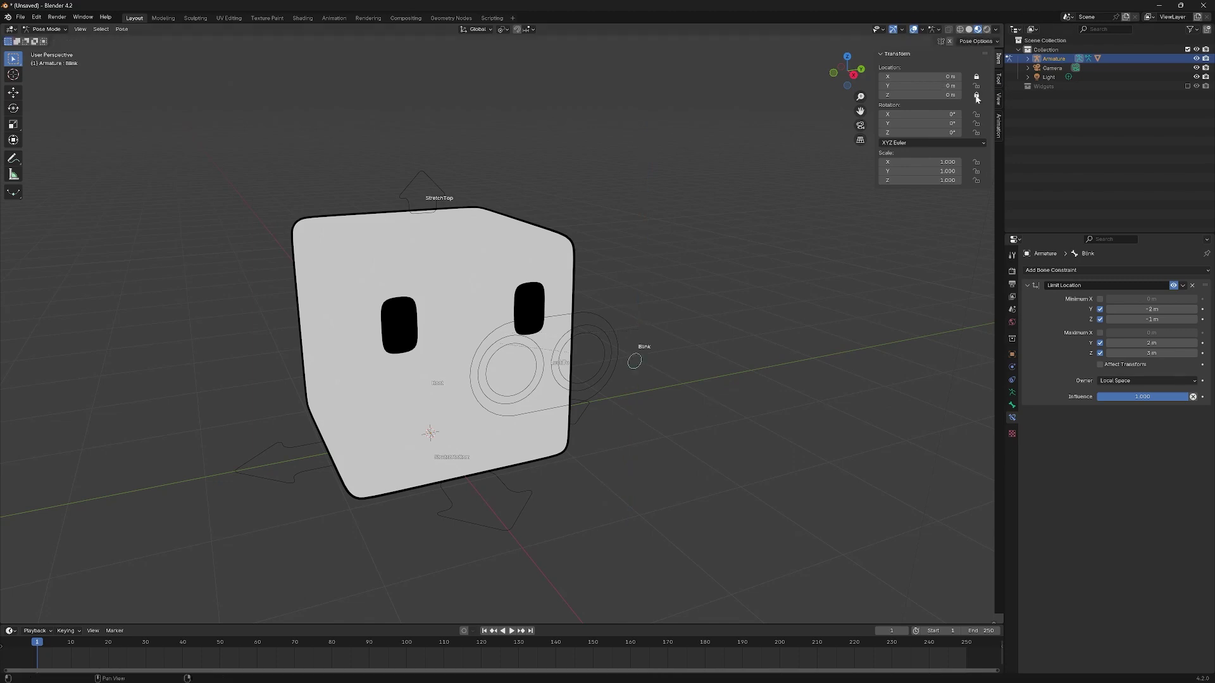
pyautogui.click(1100, 353)
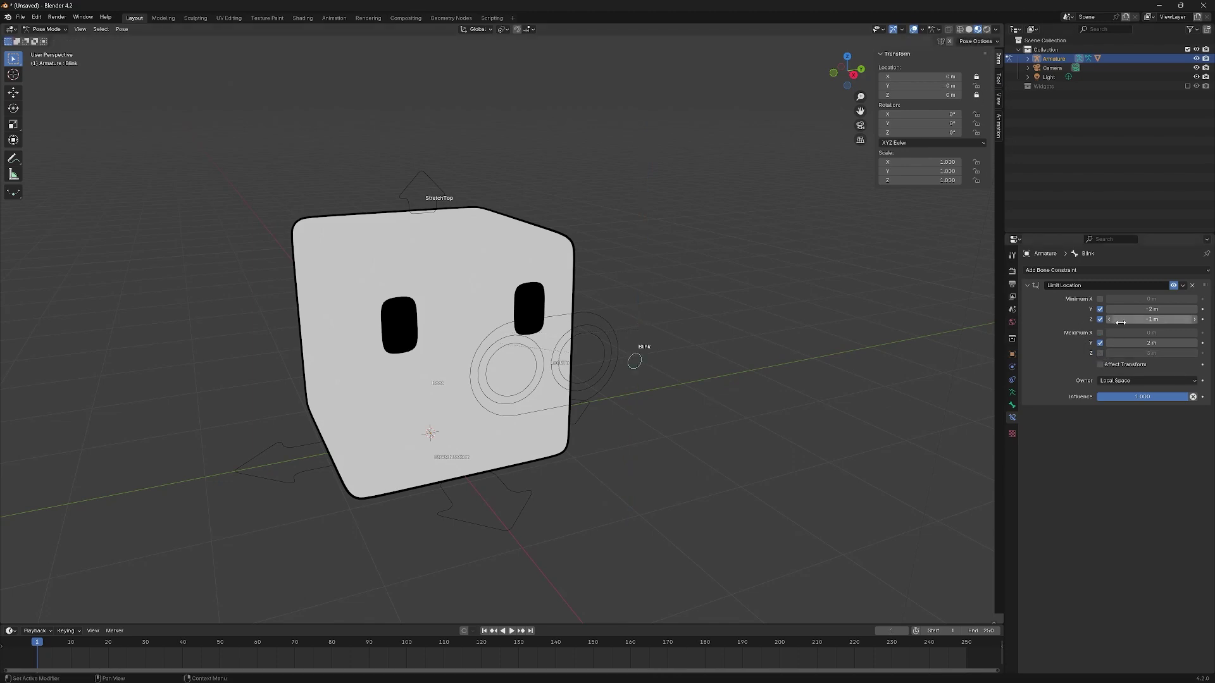
pyautogui.click(1100, 319)
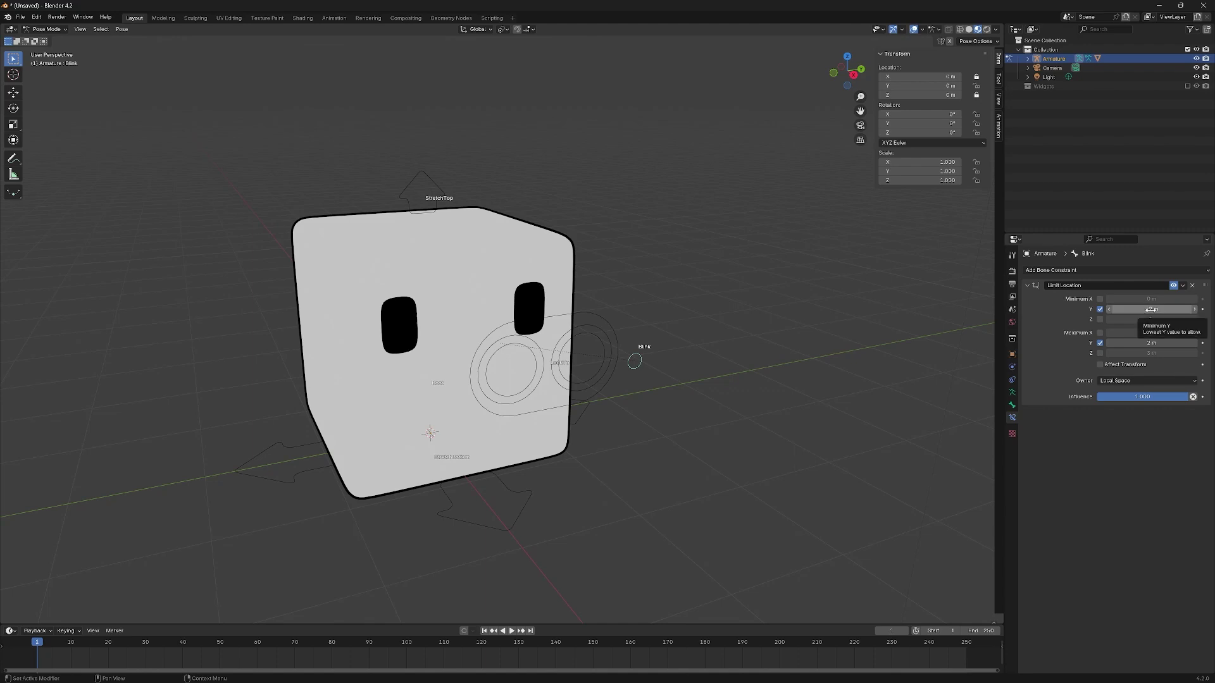
# Step: Set the Blink bone's Limit Location constraint to a minimum Y of 0 m and a maximum Y of 0.2 m
pyautogui.click(1151, 343)
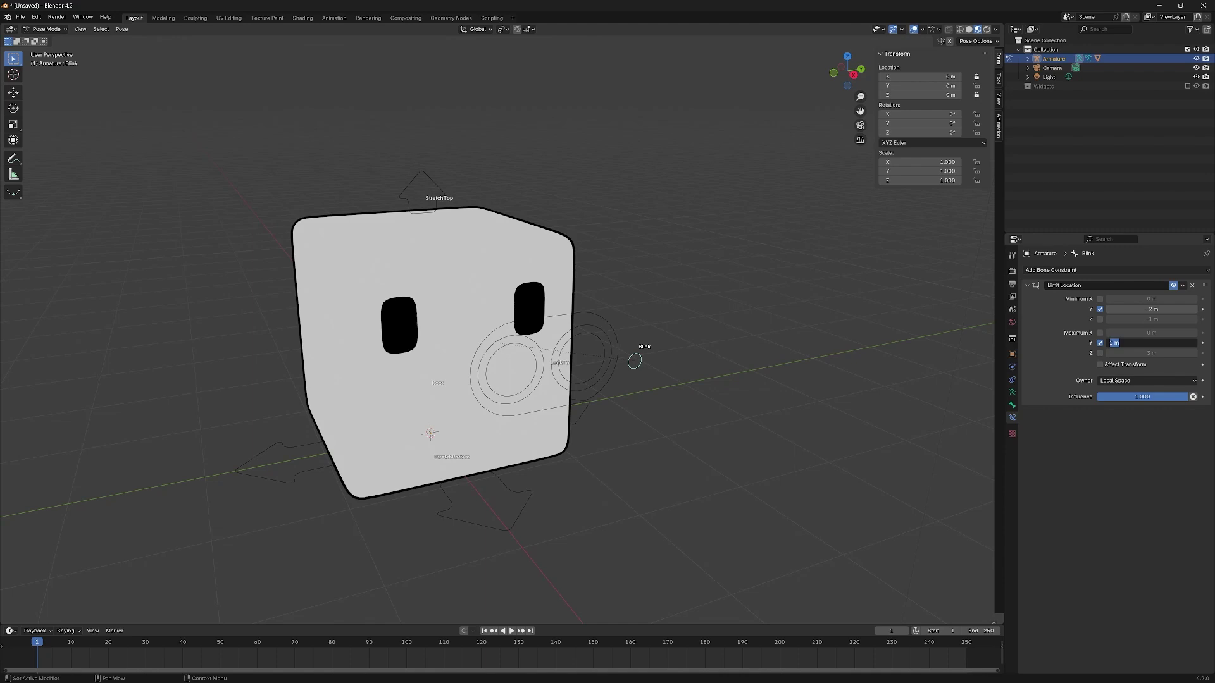
pyautogui.write('0.5')
pyautogui.press('Return')
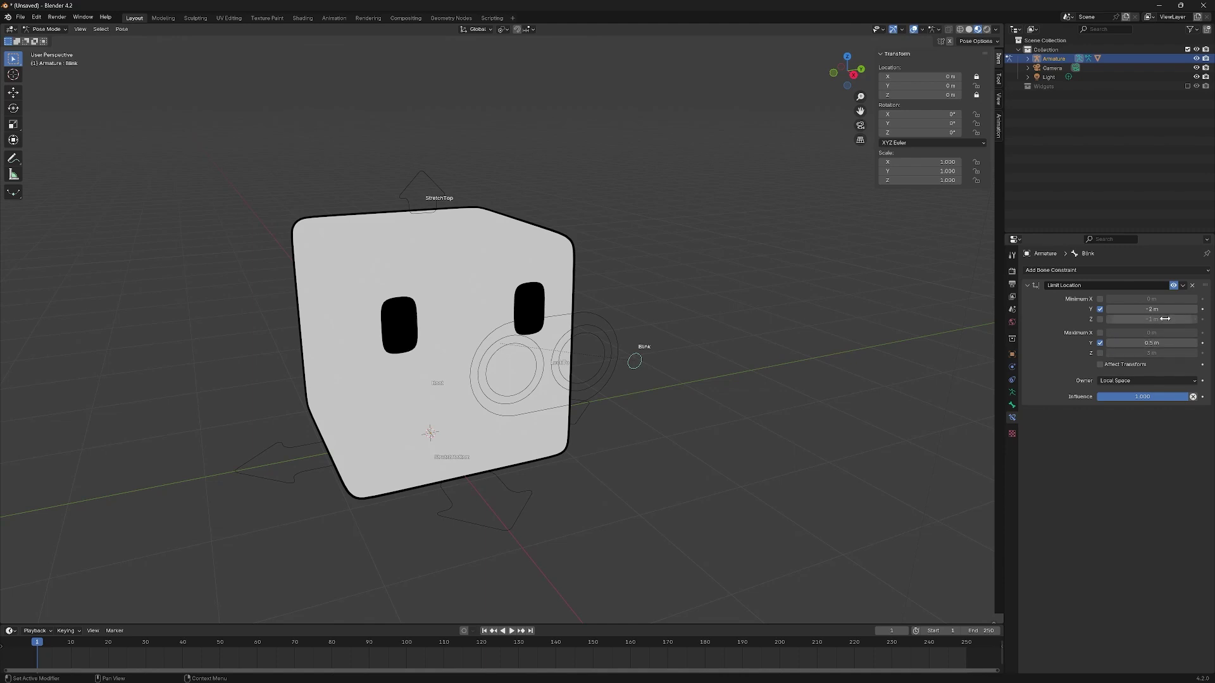
pyautogui.click(1163, 308)
pyautogui.write('0')
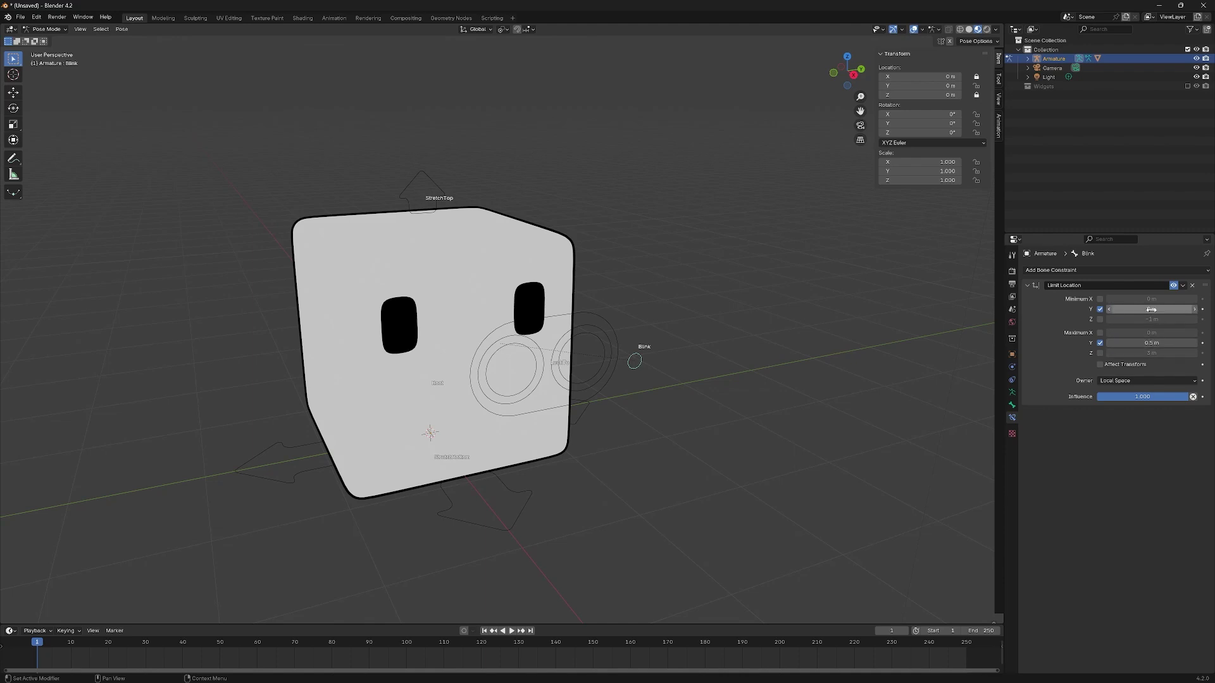
pyautogui.press('Return')
pyautogui.click(1151, 343)
pyautogui.press('BackSpace')
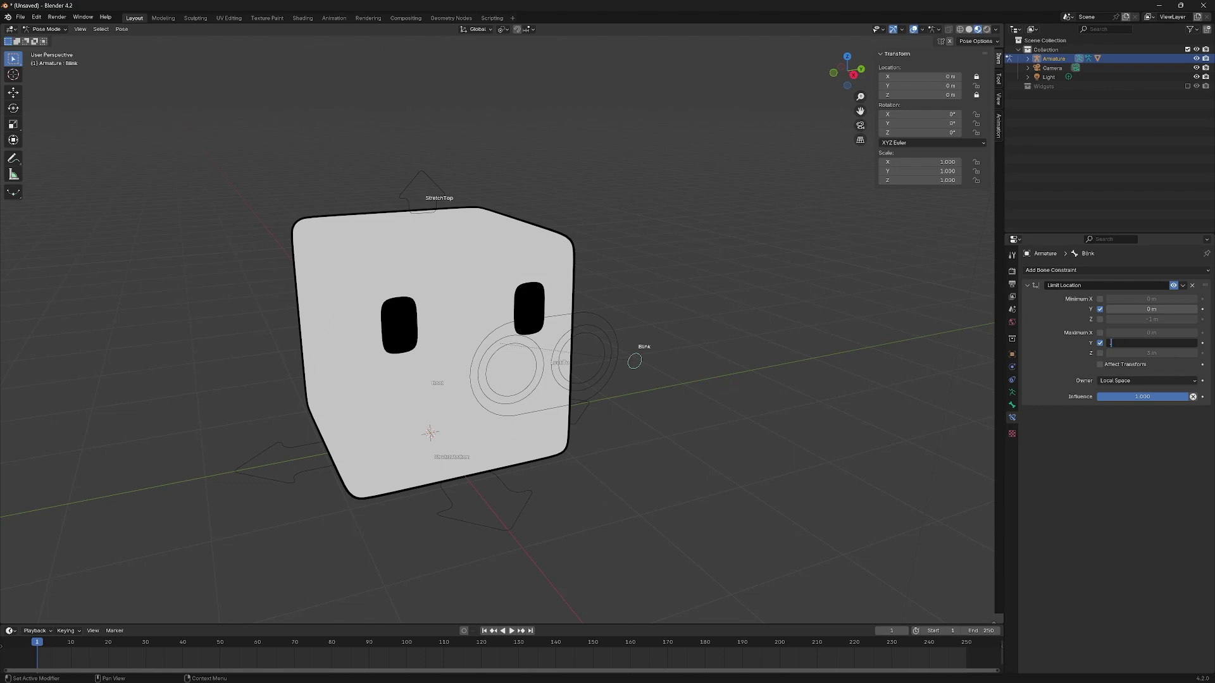
pyautogui.write('.1')
pyautogui.press('BackSpace')
pyautogui.write('2')
pyautogui.press('Return')
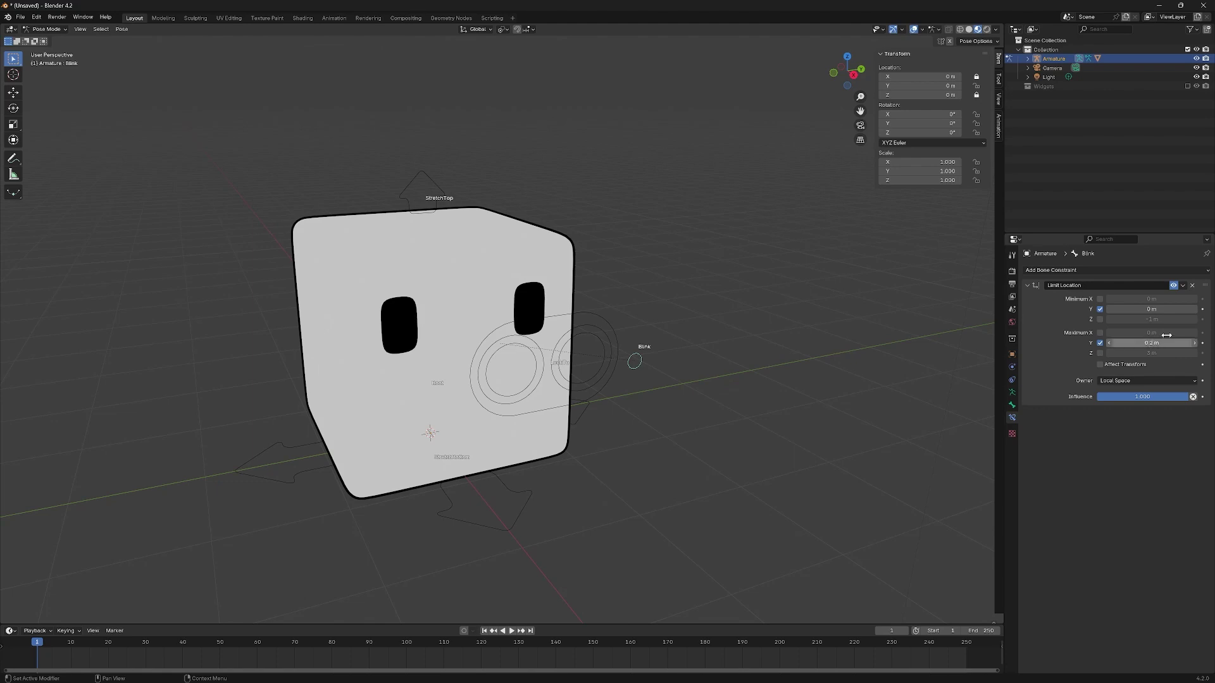
# Step: Test the Blink bone's limited travel along global Z, cancel the move and switch back to Object Mode
pyautogui.press('g')
pyautogui.press('z')
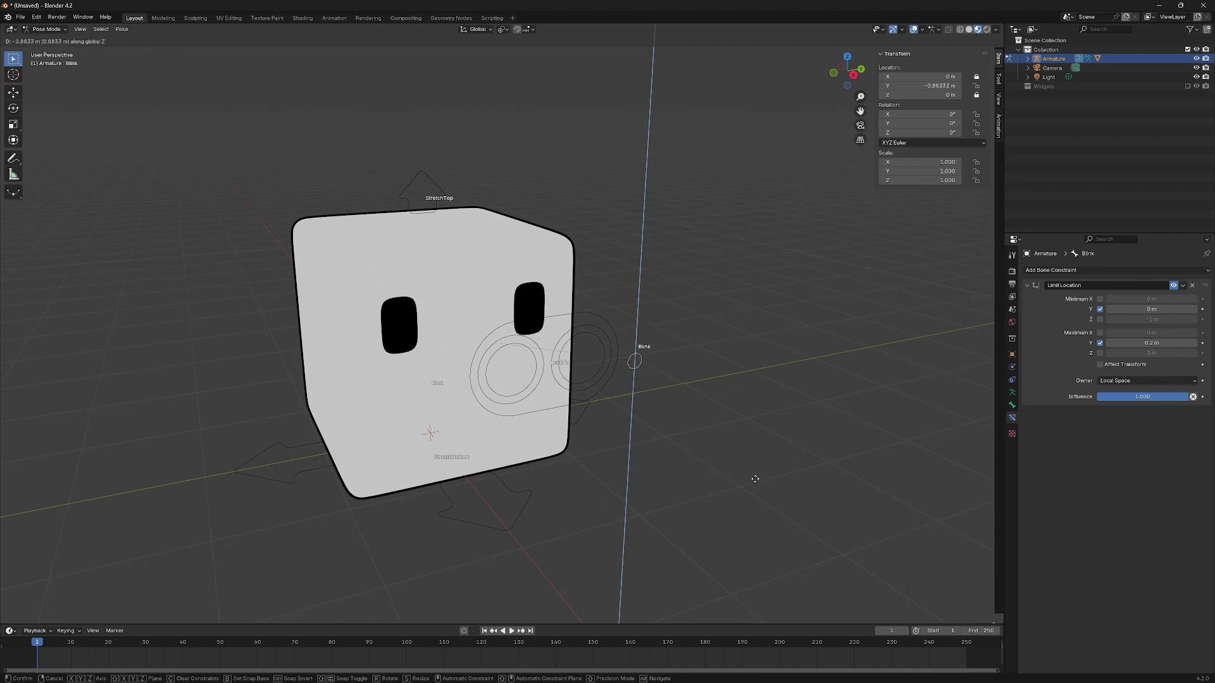
pyautogui.press('Escape')
pyautogui.keyDown('alt'); pyautogui.moveTo(759, 421); pyautogui.dragTo(819, 356, button='middle'); pyautogui.keyUp('alt')
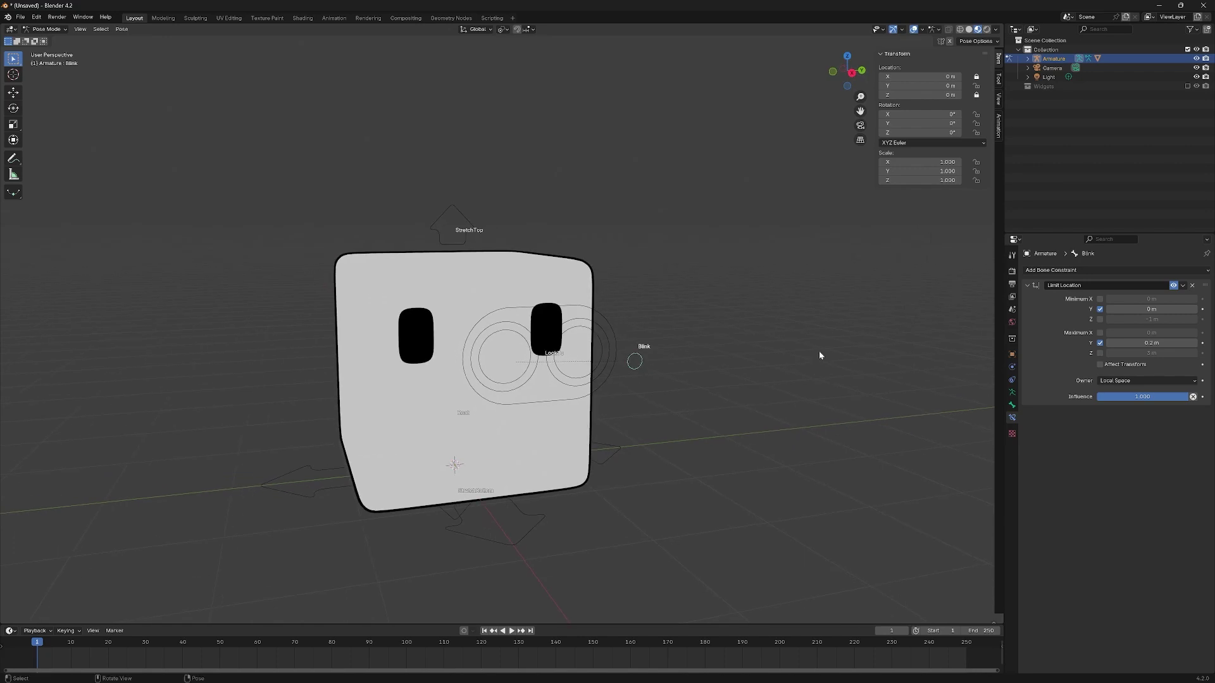
pyautogui.hotkey('ctrl', 'Tab')
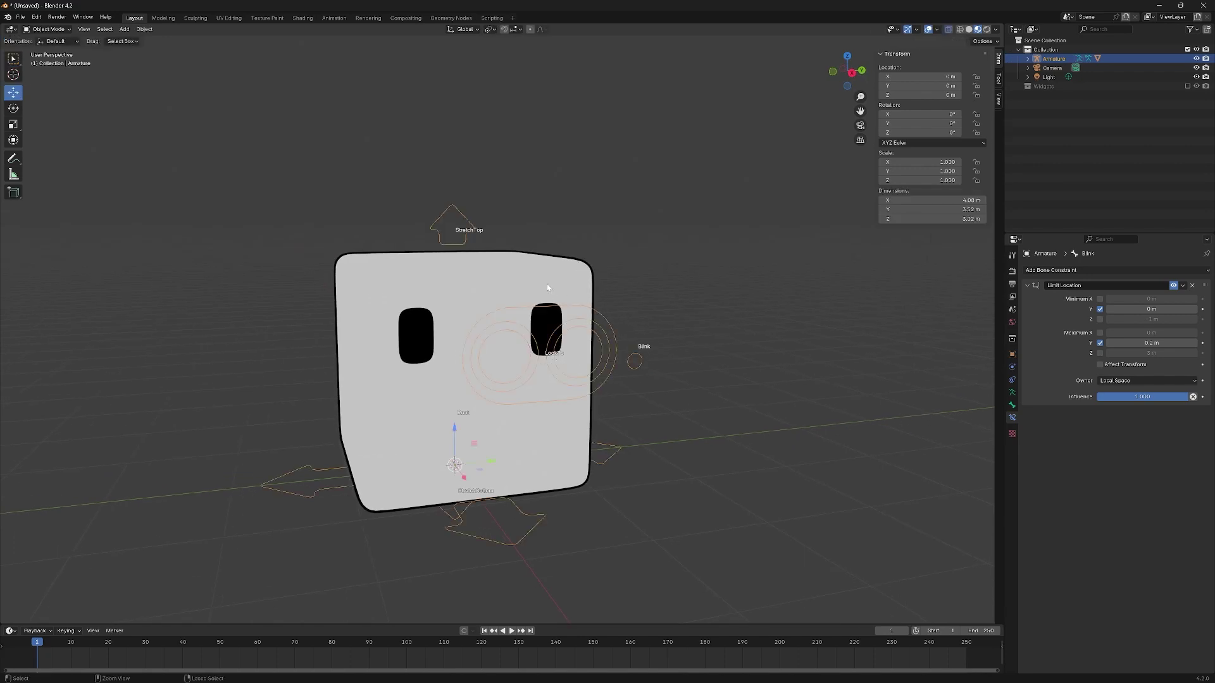
# Step: Select the cube mesh and add a scripted-expression driver to the value of its Blink shape key
pyautogui.click(569, 380)
pyautogui.click(1012, 417)
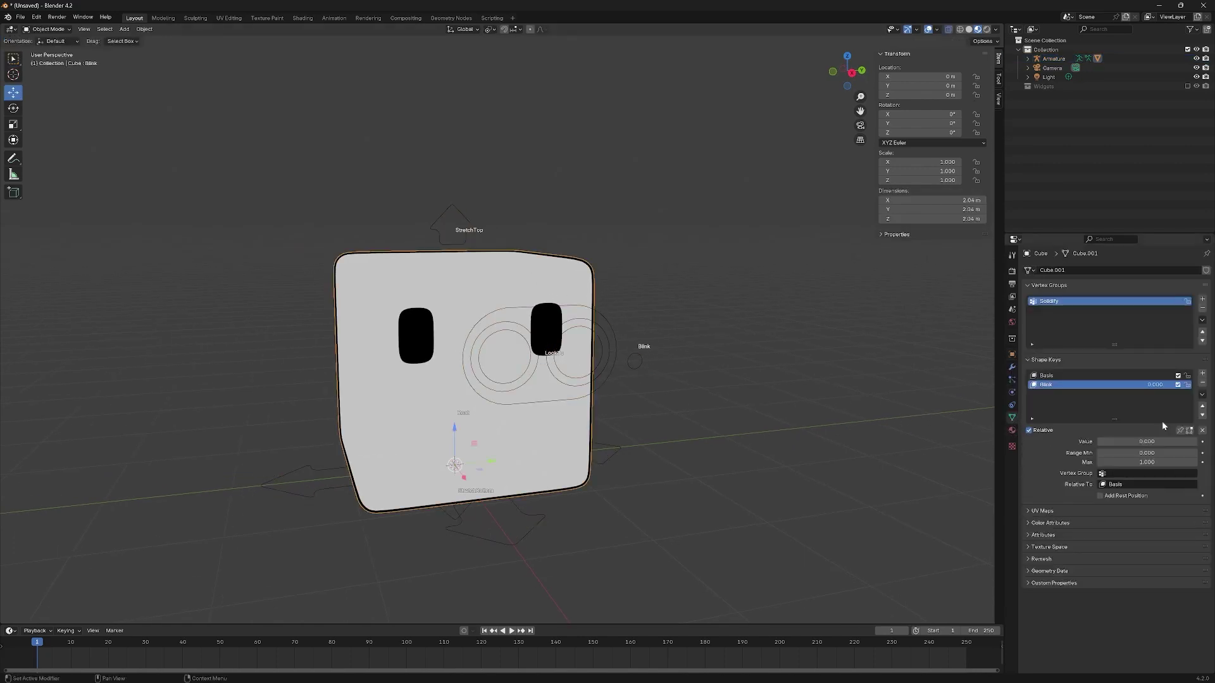
pyautogui.rightClick(1128, 443)
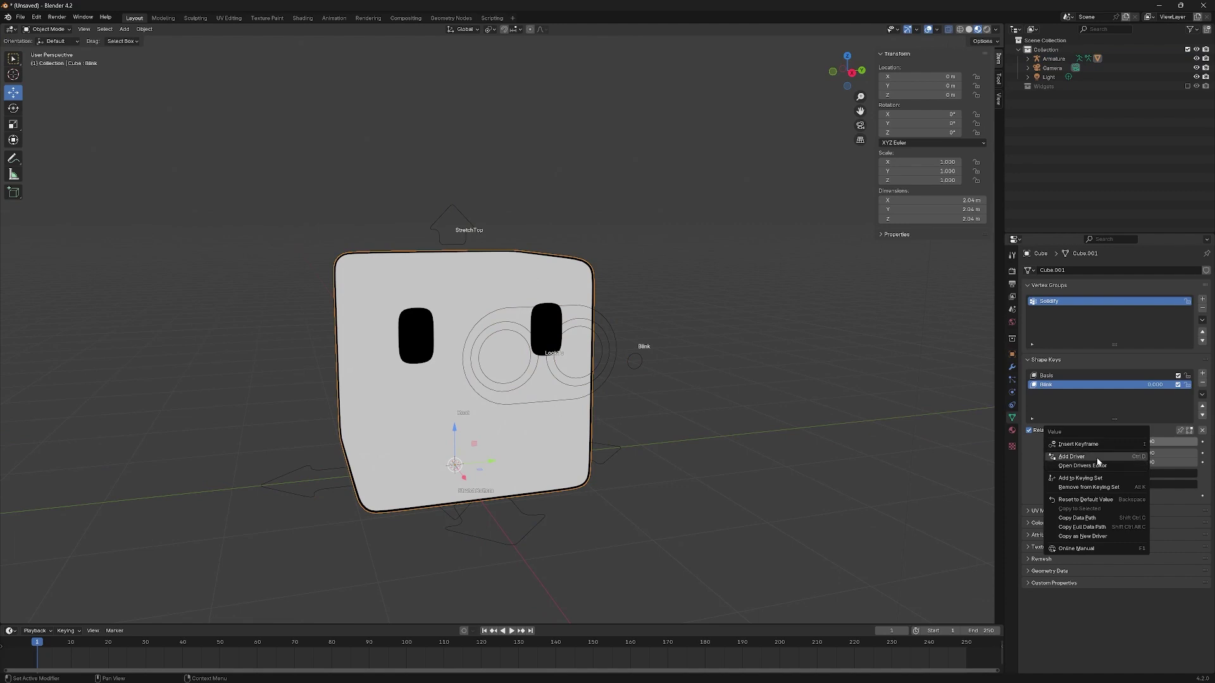
pyautogui.click(1087, 457)
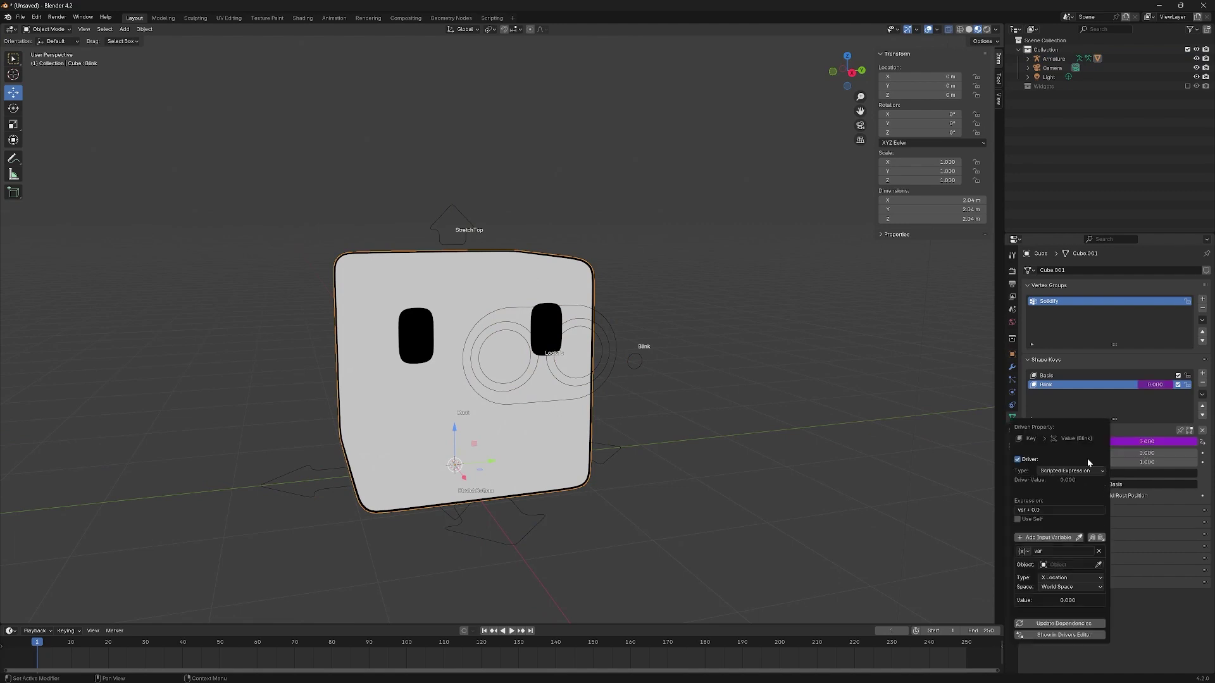
pyautogui.click(1051, 510)
pyautogui.press('Return')
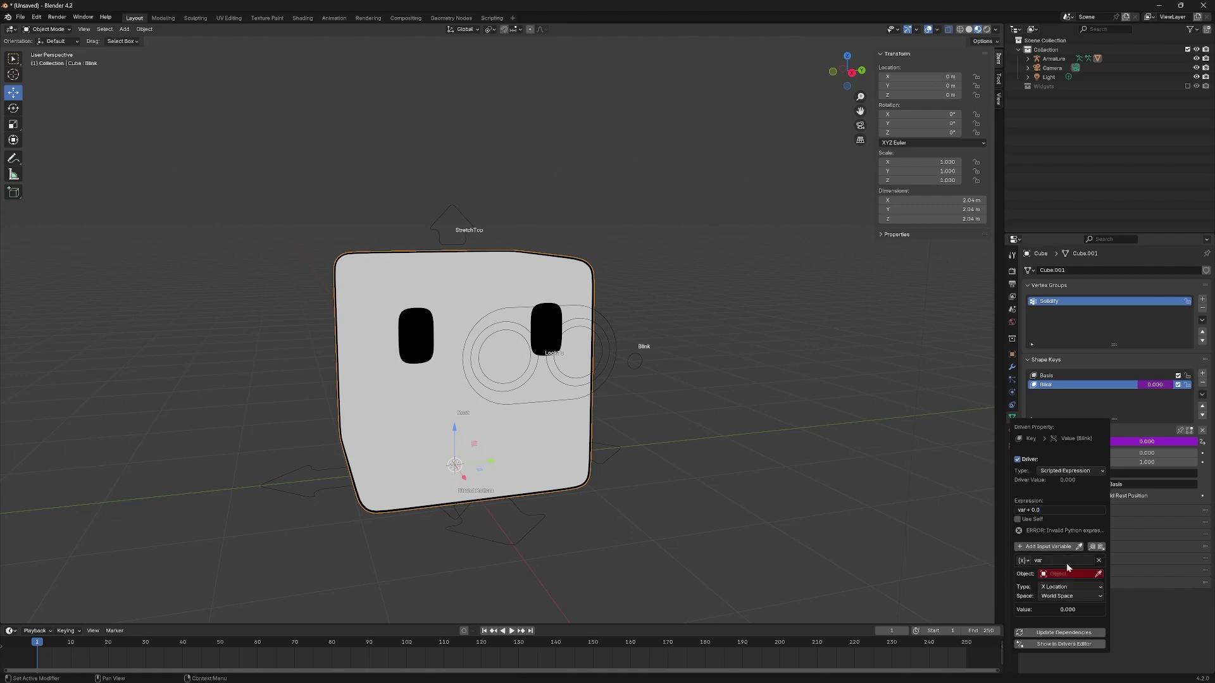
# Step: Set the driver variable's object to Armature and its bone to Blink
pyautogui.click(1083, 574)
pyautogui.click(1069, 588)
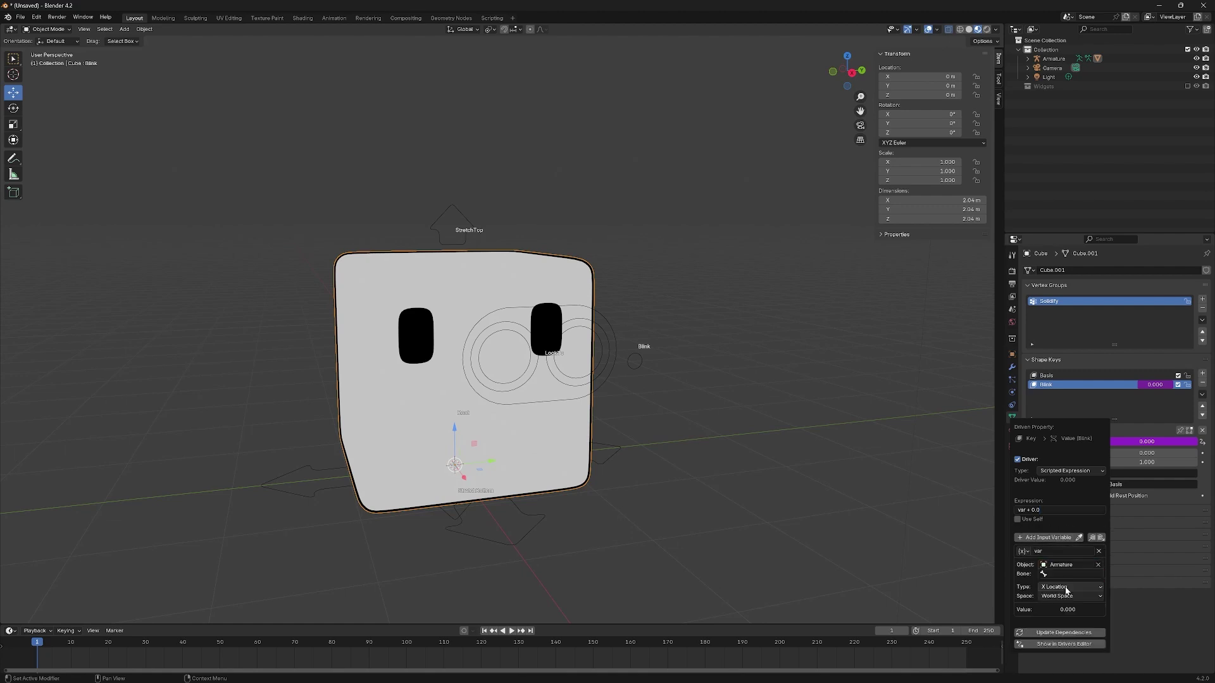
pyautogui.click(1068, 574)
pyautogui.click(1081, 634)
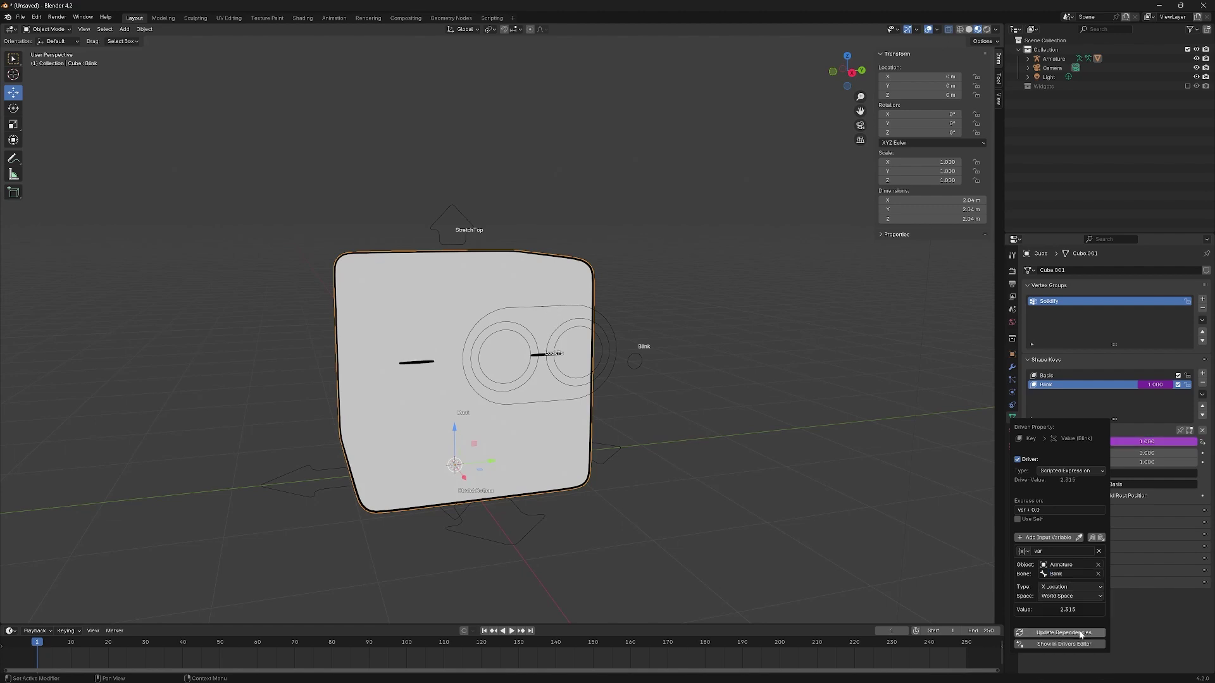
# Step: Make the driver variable read the Blink bone's Y Location in Local Space
pyautogui.click(1087, 585)
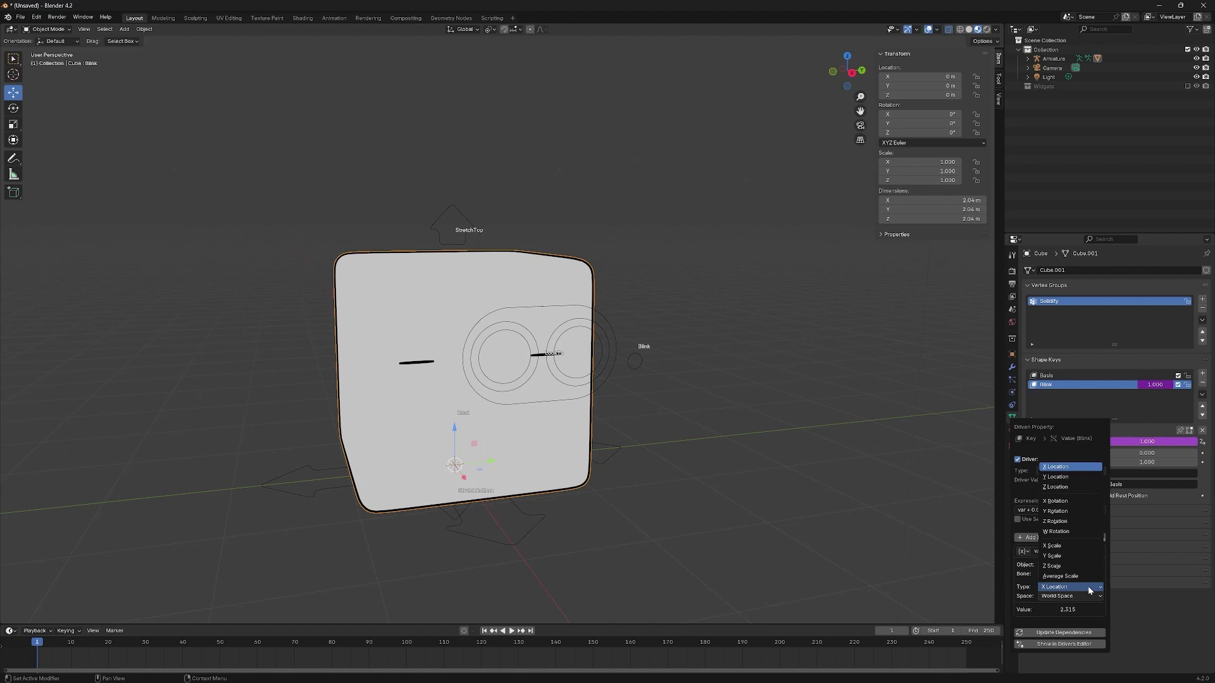
pyautogui.click(1055, 476)
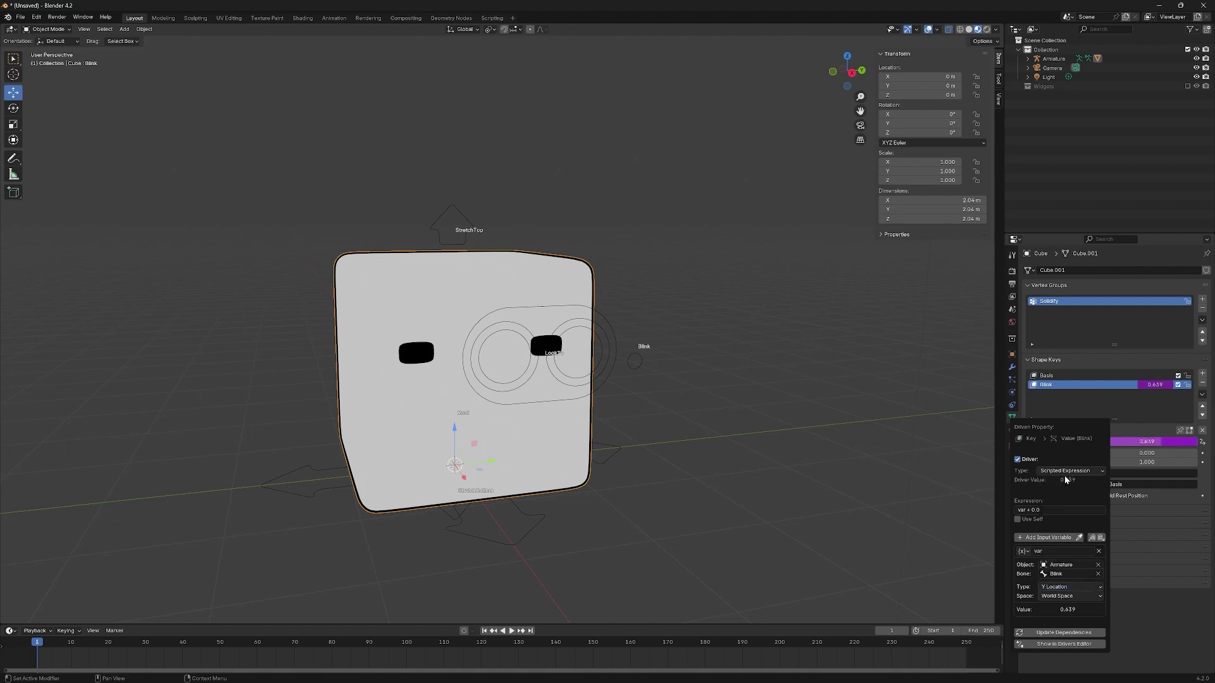
pyautogui.click(1078, 597)
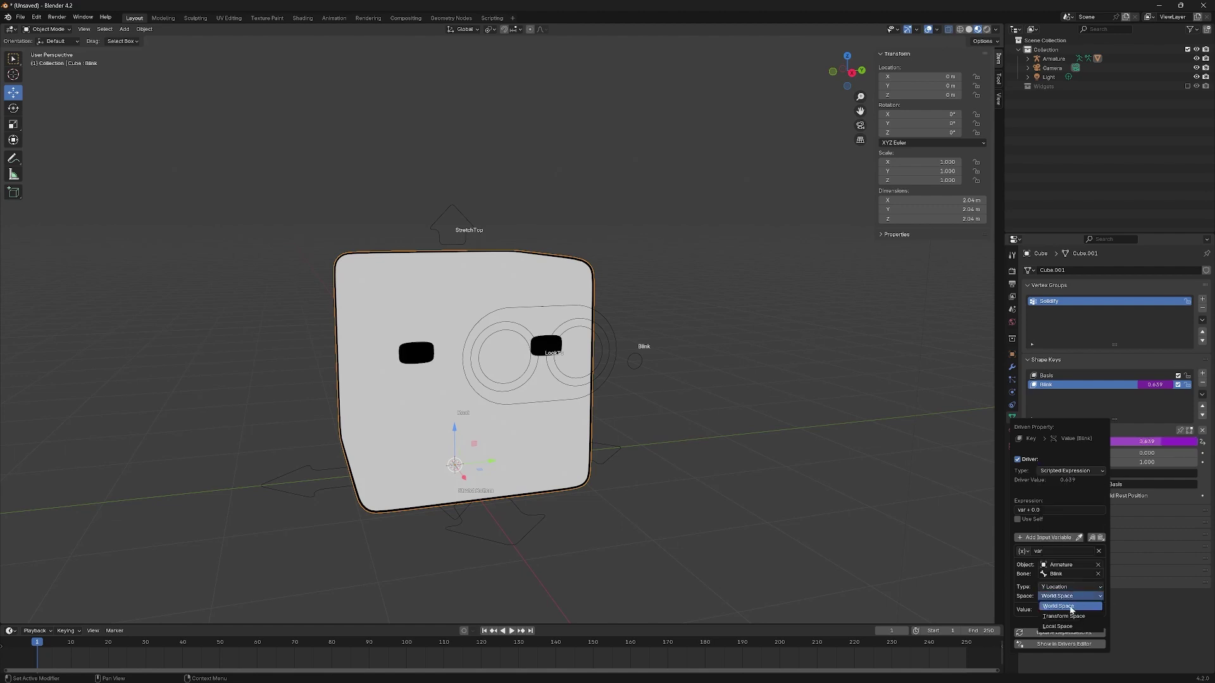
pyautogui.click(1065, 627)
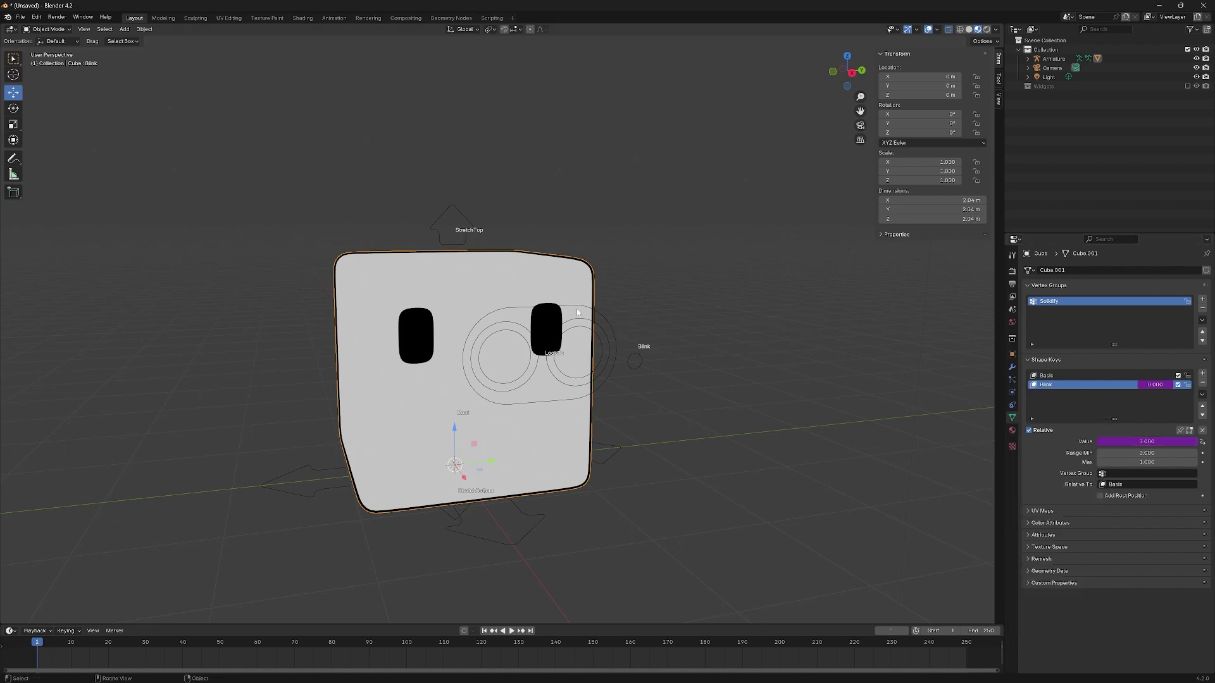
# Step: Test the driven blink in Pose Mode by moving the Blink bone along global Z, cancel the move and review the bone's Limit Location constraint
pyautogui.click(636, 358)
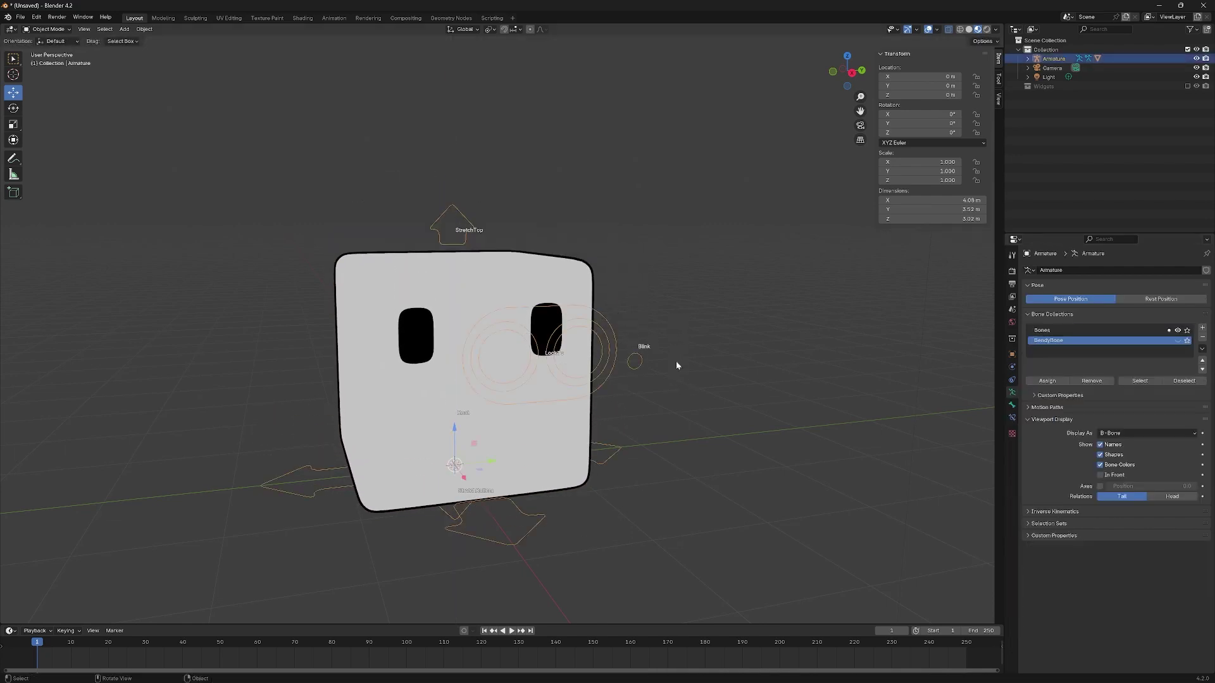
pyautogui.hotkey('ctrl', 'Tab')
pyautogui.click(641, 358)
pyautogui.press('g')
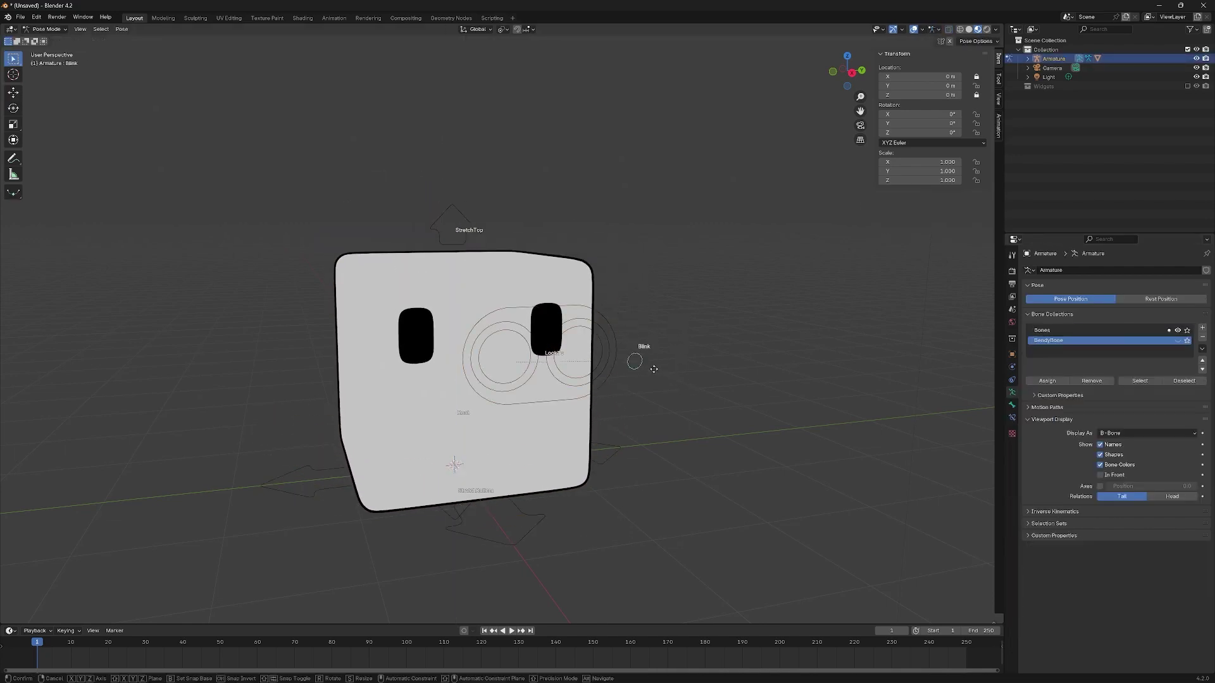
pyautogui.press('z')
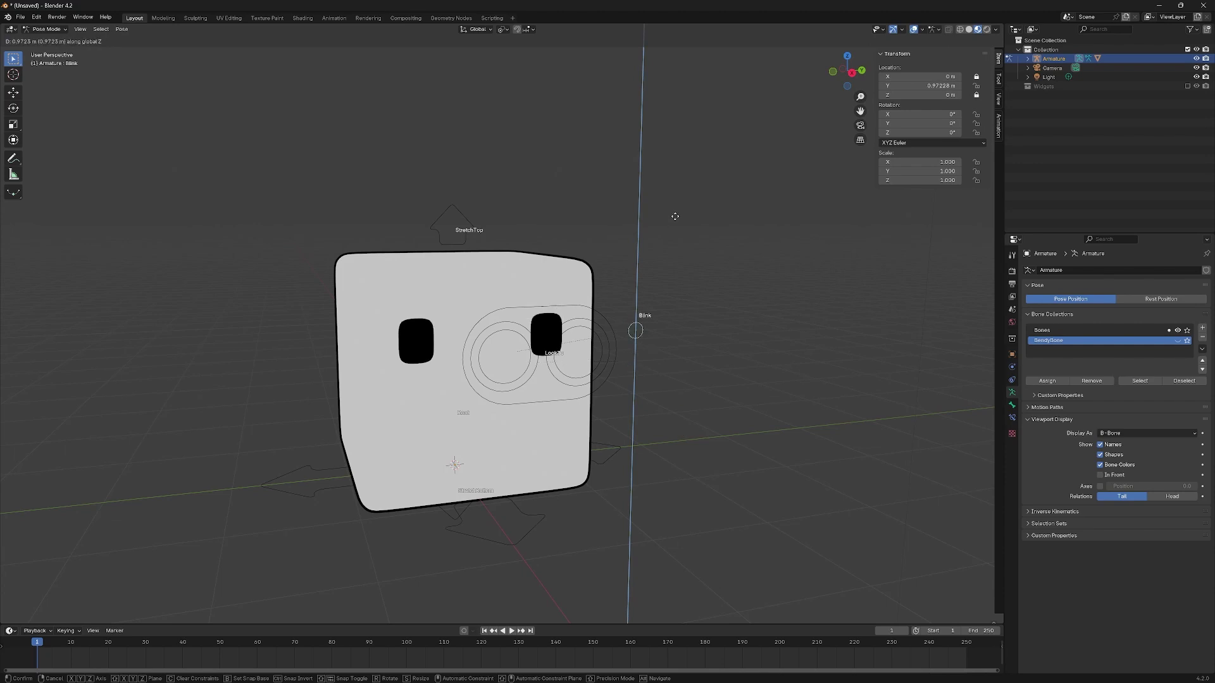
pyautogui.press('z')
pyautogui.press('z')
pyautogui.press('Escape')
pyautogui.click(1012, 417)
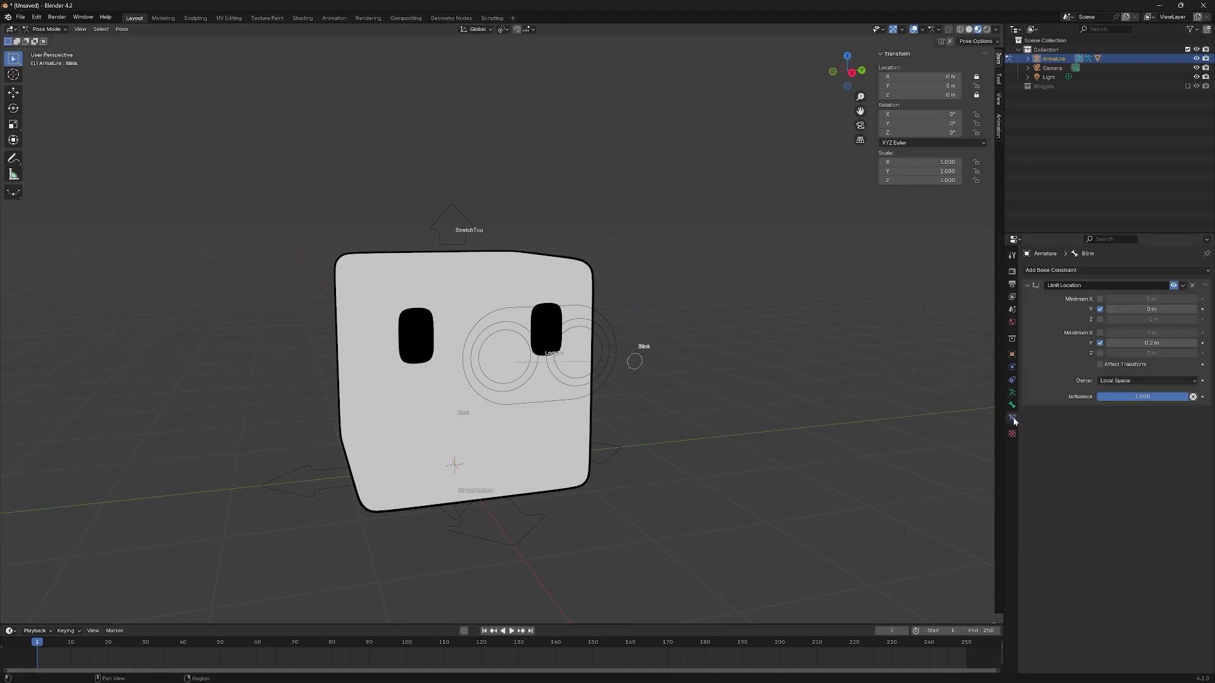
pyautogui.click(1013, 405)
pyautogui.click(1012, 417)
# Step: Return to Object Mode, select the cube and change the Blink shape key driver's expression to var / 5
pyautogui.hotkey('ctrl', 'Tab')
pyautogui.click(474, 271)
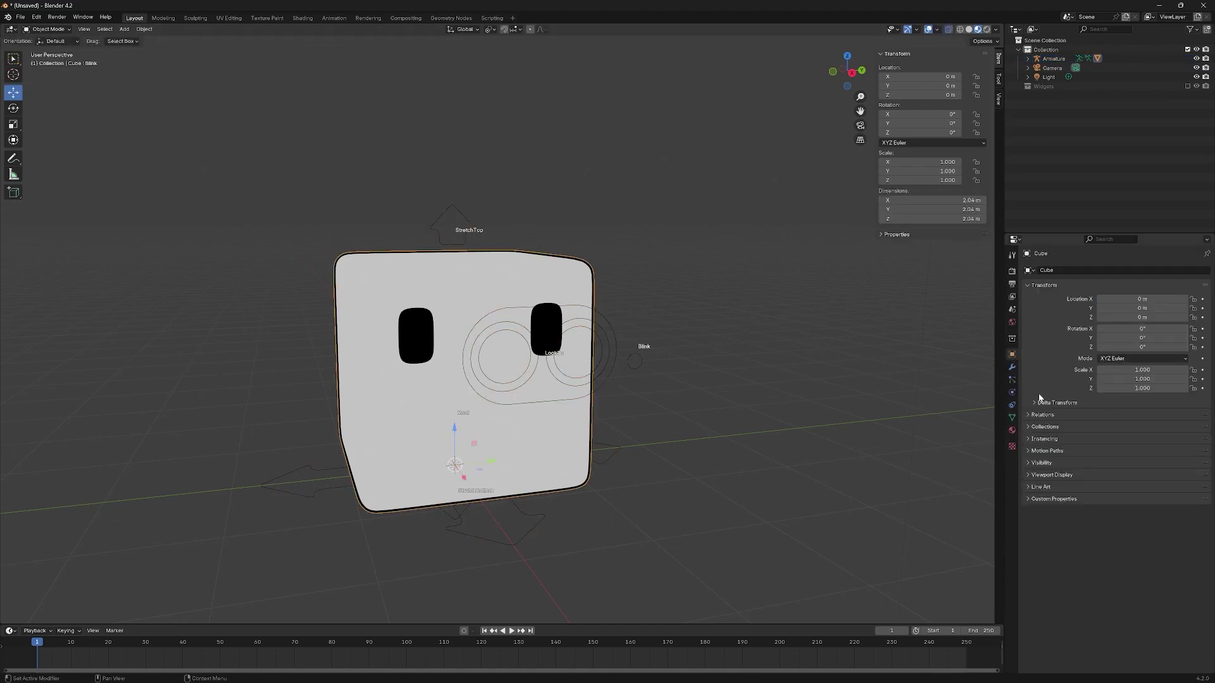
pyautogui.click(1013, 418)
pyautogui.rightClick(1141, 441)
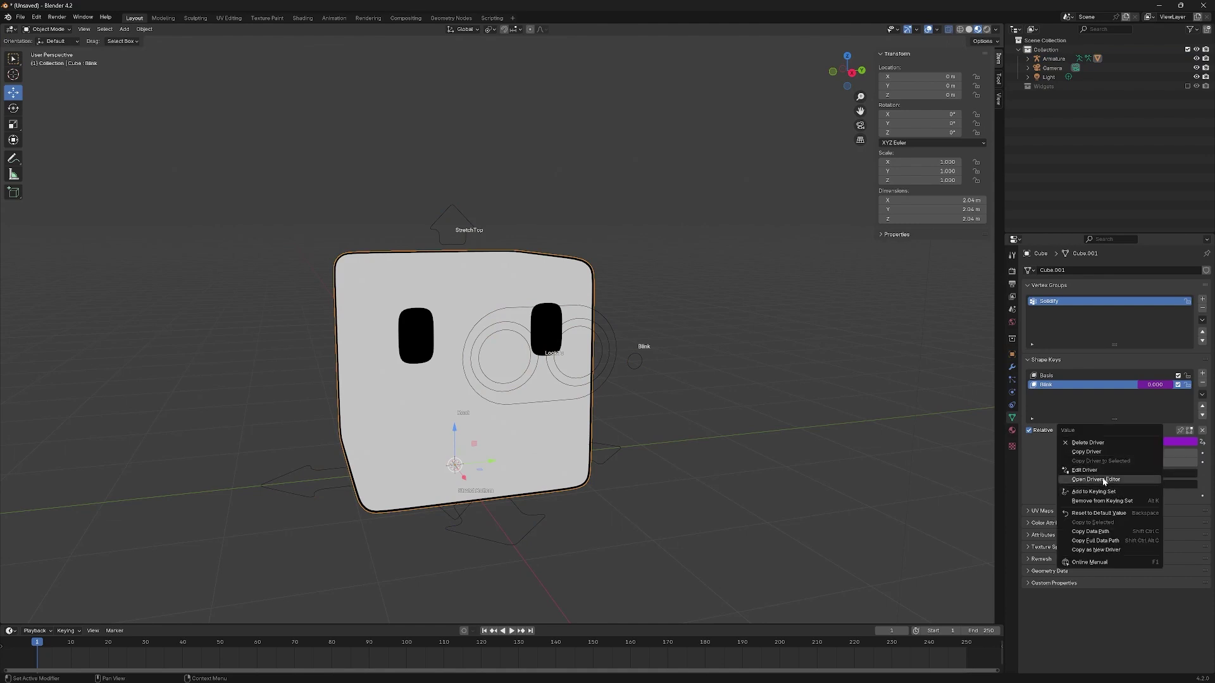
pyautogui.rightClick(1130, 441)
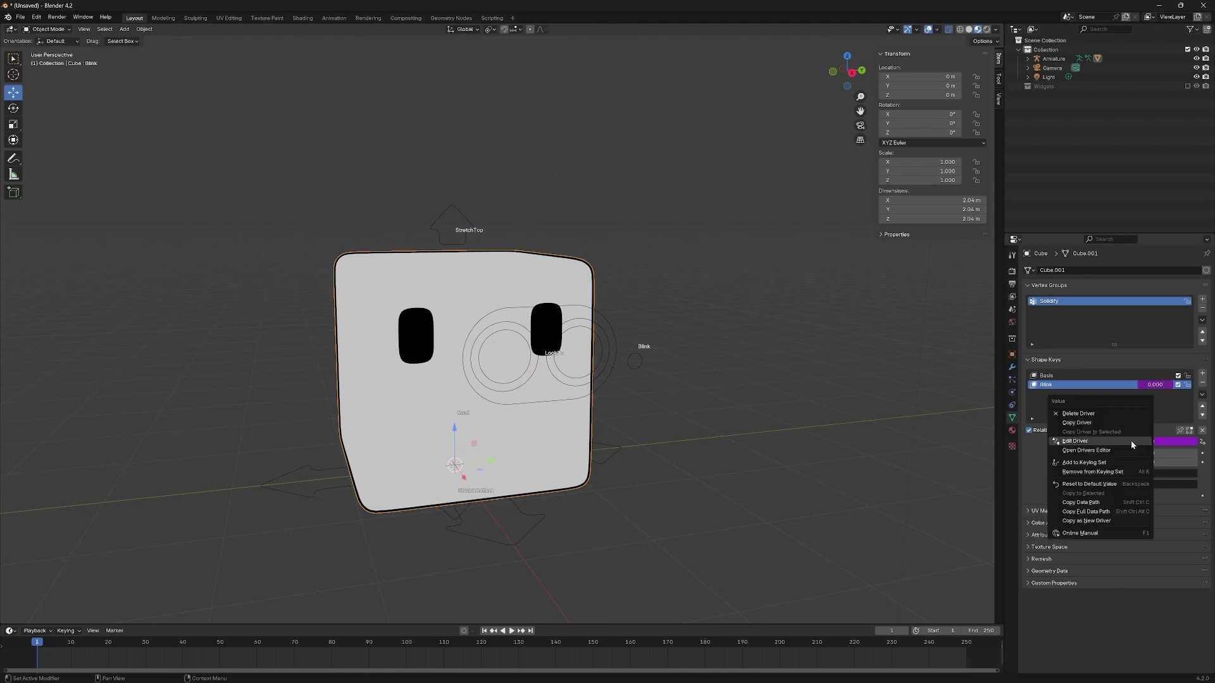
pyautogui.click(1083, 441)
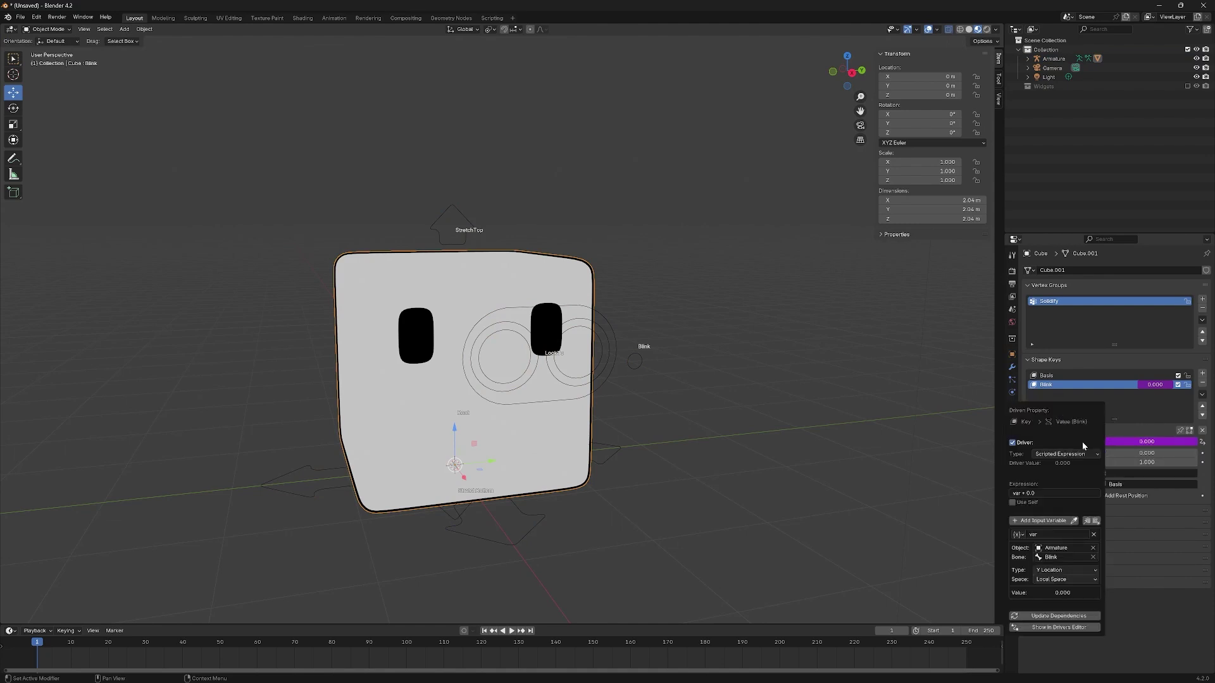
pyautogui.click(1044, 491)
pyautogui.moveTo(1036, 494); pyautogui.dragTo(1021, 494)
pyautogui.write('*')
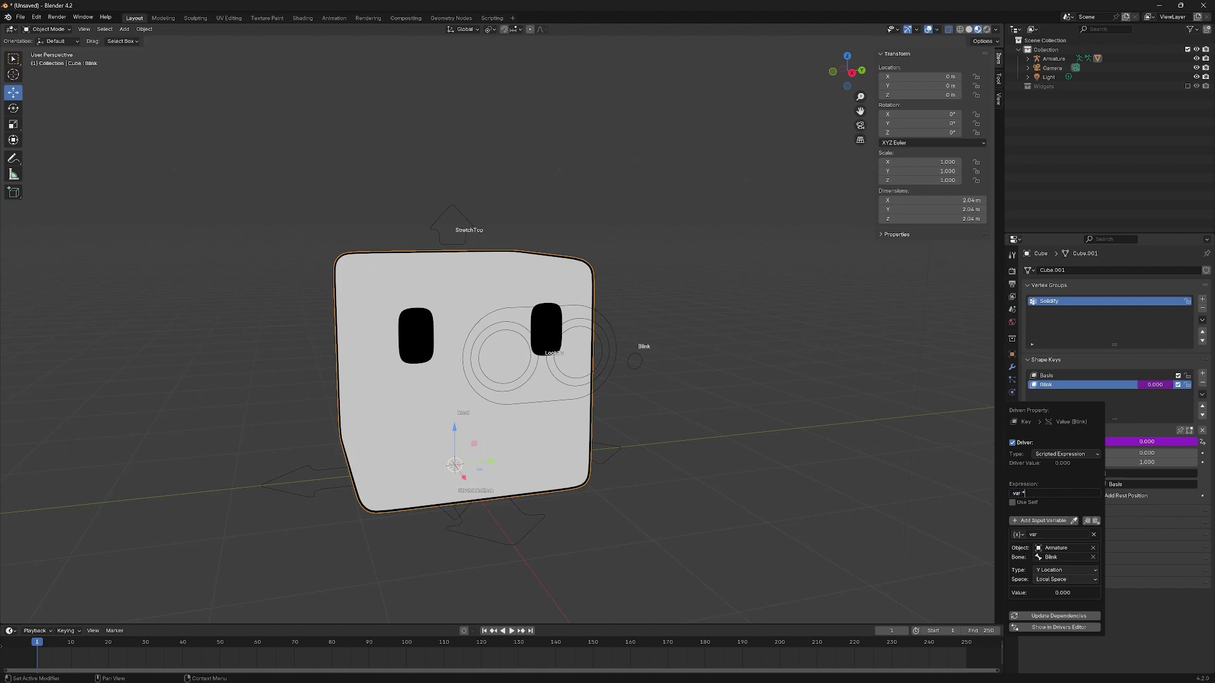
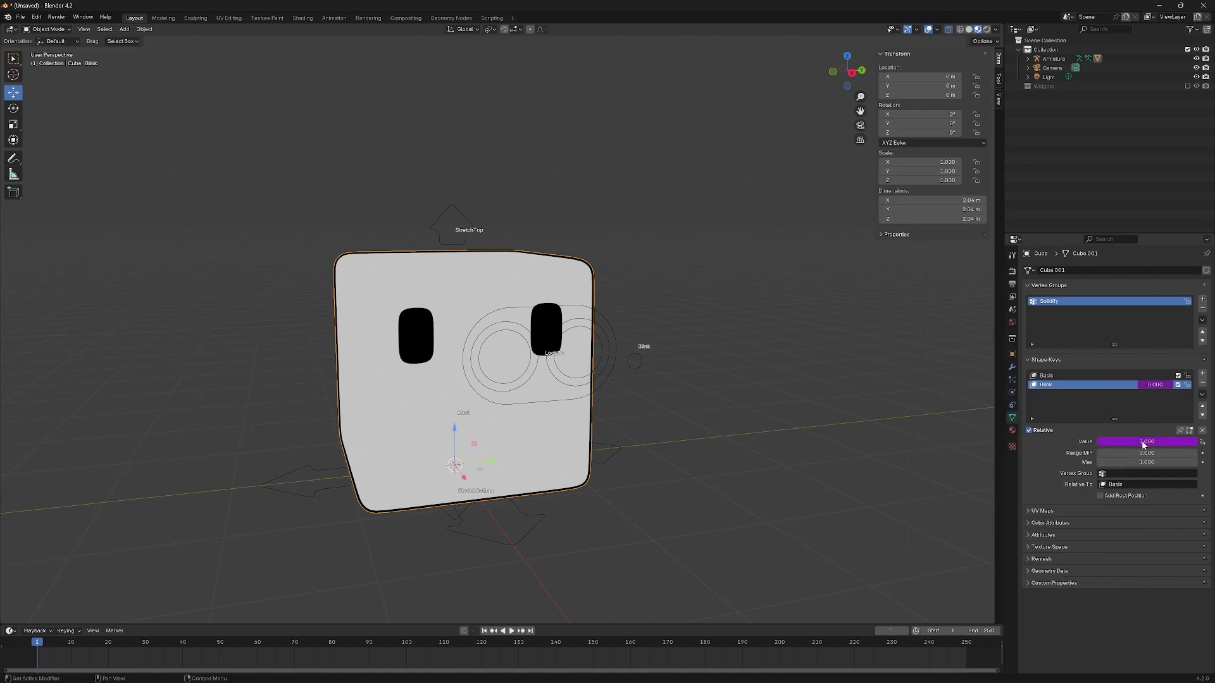
# Step: Switch the armature to Pose Mode, test moving the Blink bone along global Z with the edited driver, and cancel the move
pyautogui.click(632, 359)
pyautogui.hotkey('ctrl', 'Tab')
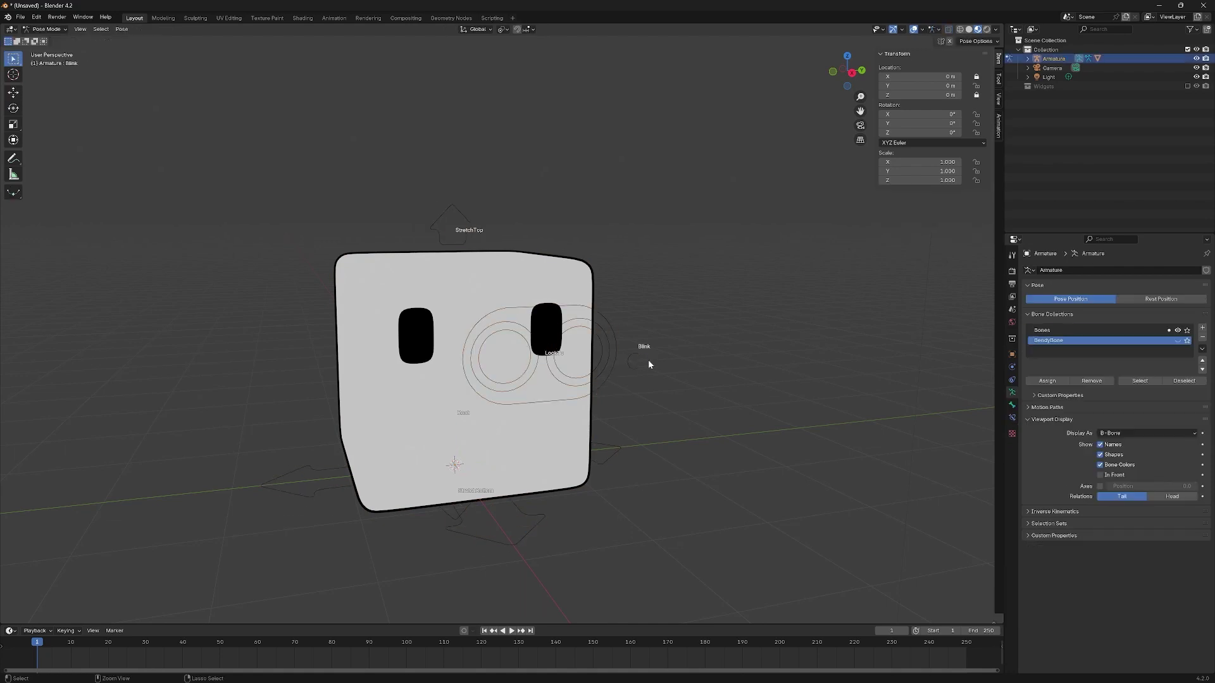
pyautogui.press('g')
pyautogui.press('z')
pyautogui.press('Escape')
pyautogui.click(557, 311)
# Step: Return to the cube in Object Mode and change its Blink driver expression to var * 5
pyautogui.hotkey('ctrl', 'Tab')
pyautogui.click(476, 272)
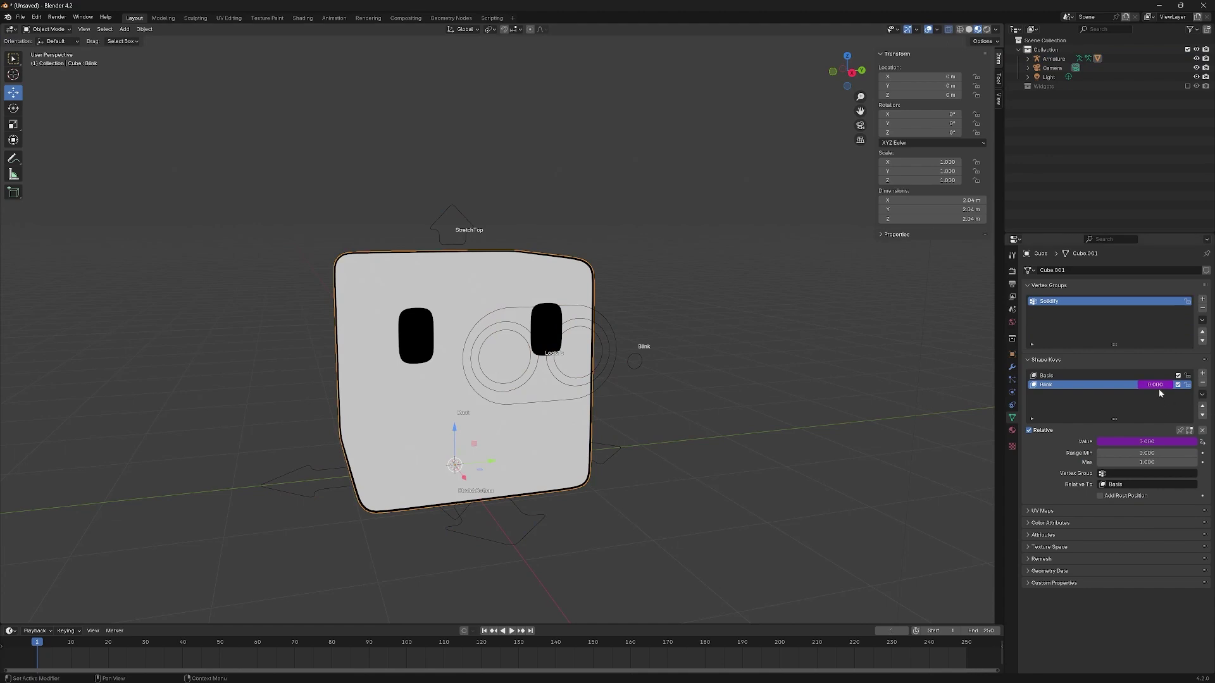
pyautogui.rightClick(1150, 446)
pyautogui.click(1113, 443)
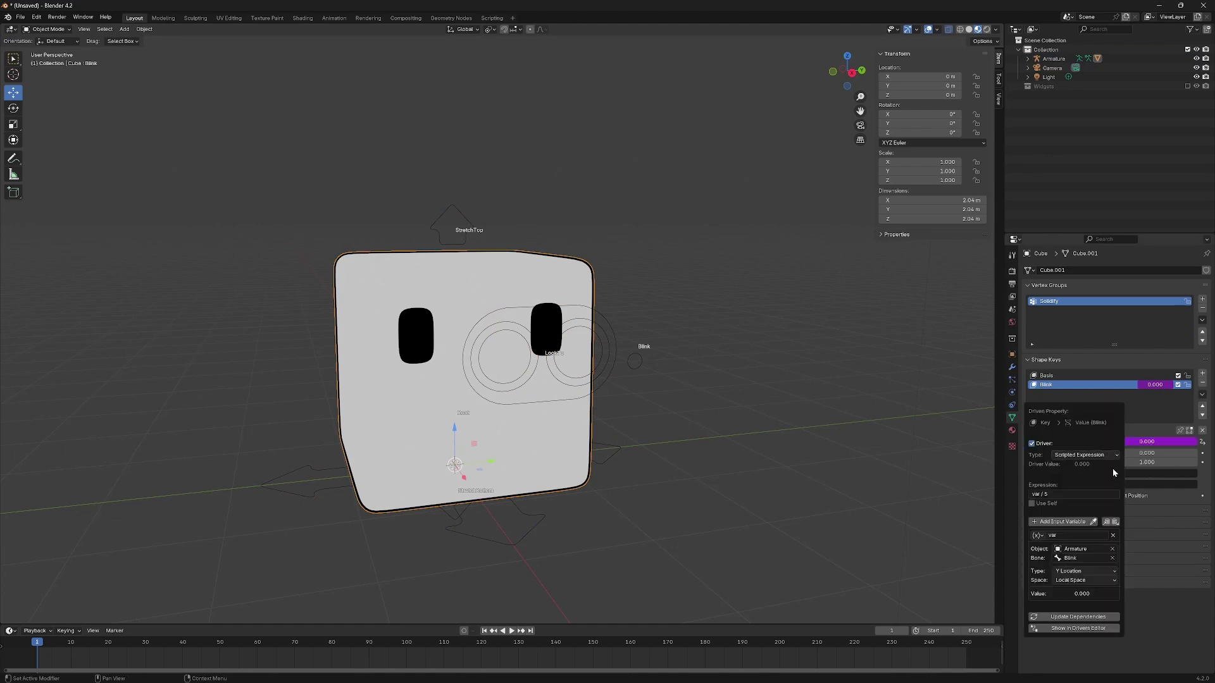
pyautogui.click(1041, 494)
pyautogui.click(1041, 495)
pyautogui.moveTo(1042, 495); pyautogui.dragTo(1043, 495)
pyautogui.write('*')
# Step: Test the blink in Pose Mode by moving the Blink bone freely and along global Z, cancelling both moves
pyautogui.click(632, 358)
pyautogui.hotkey('ctrl', 'Tab')
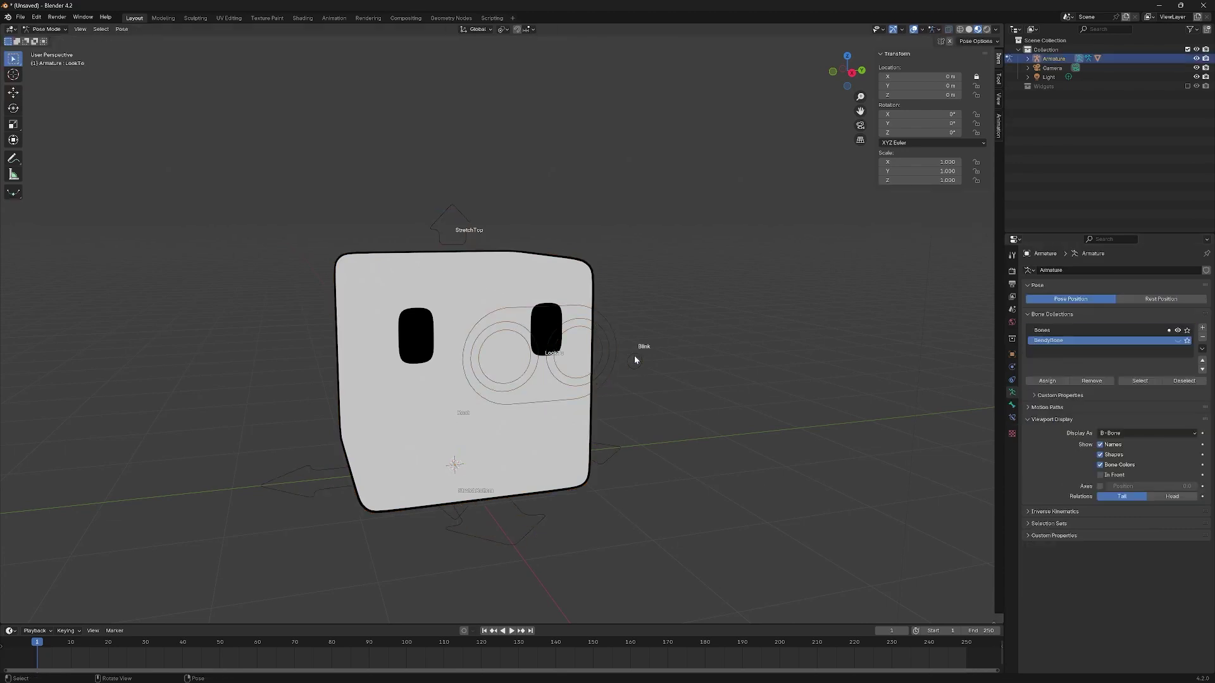
pyautogui.press('g')
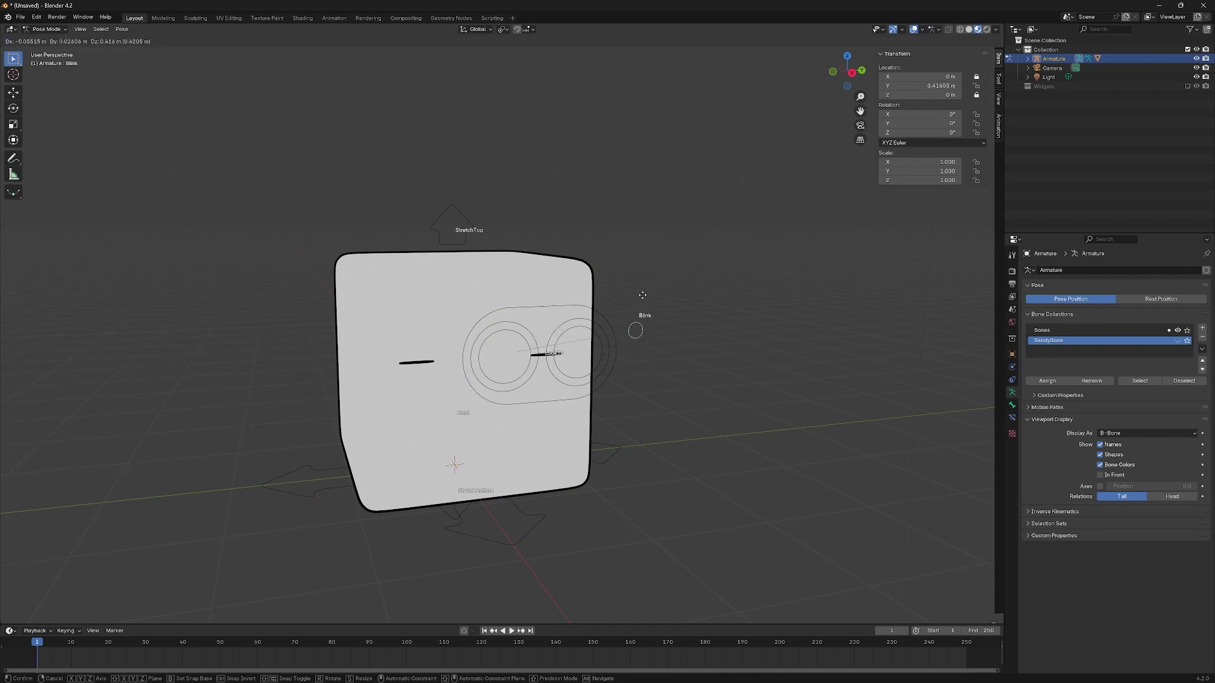
pyautogui.press('Escape')
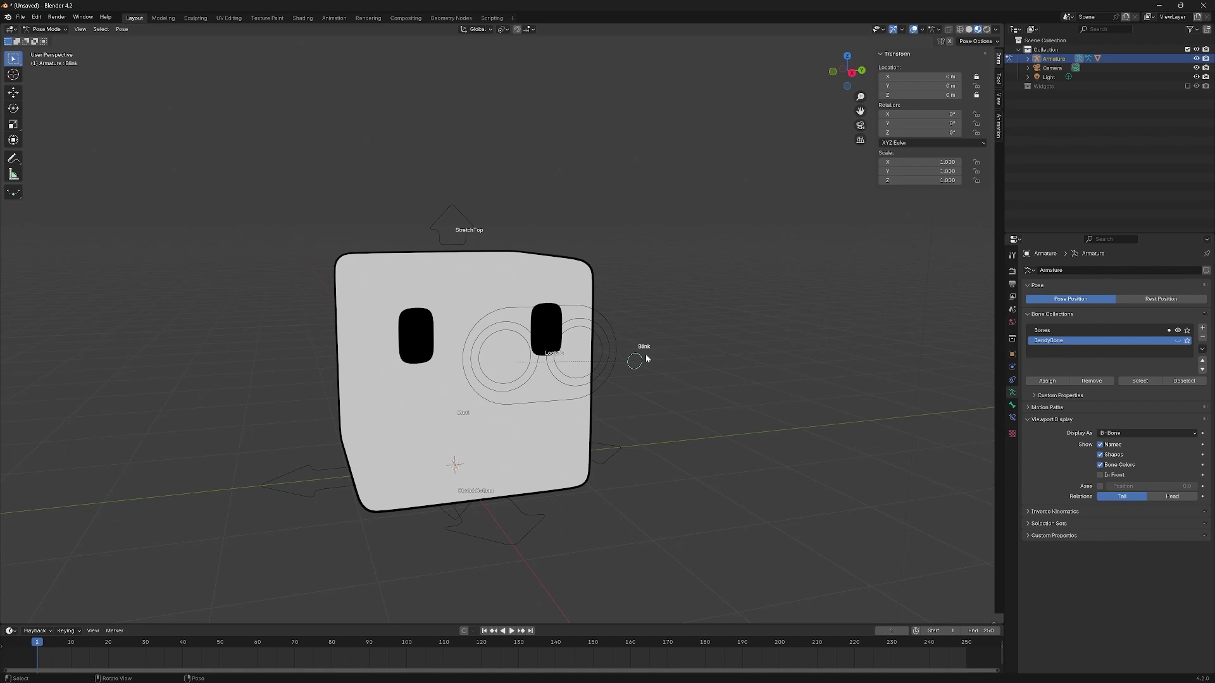
pyautogui.press('g')
pyautogui.press('z')
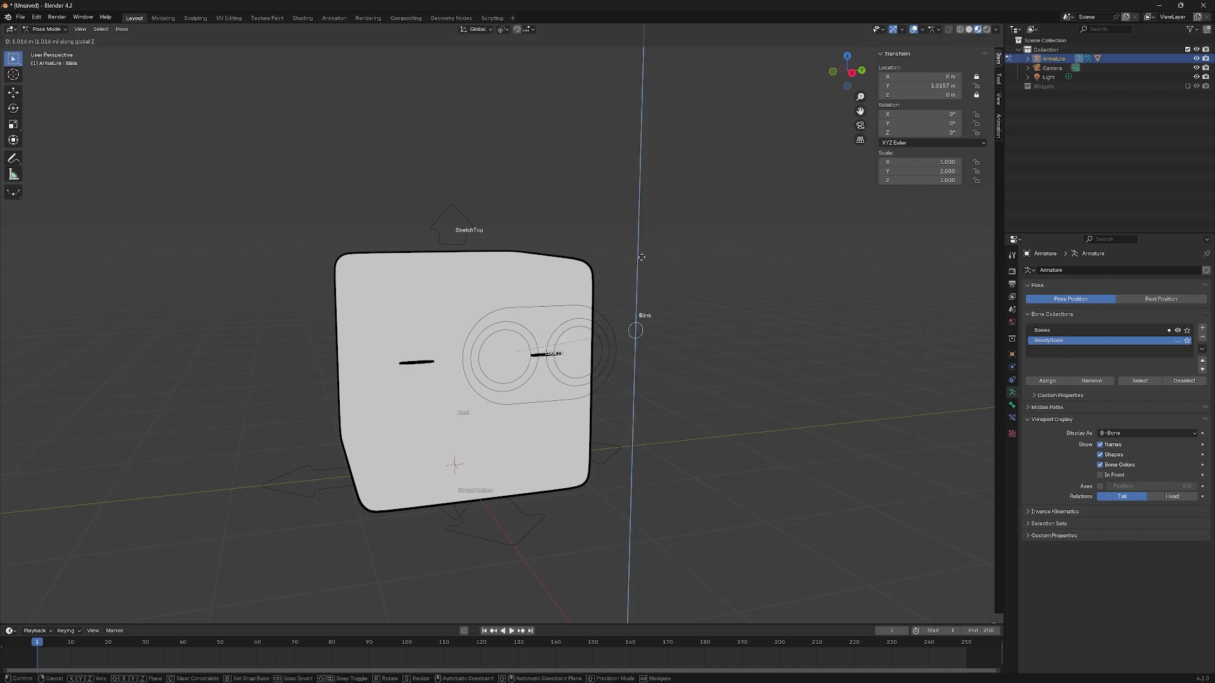
pyautogui.press('Escape')
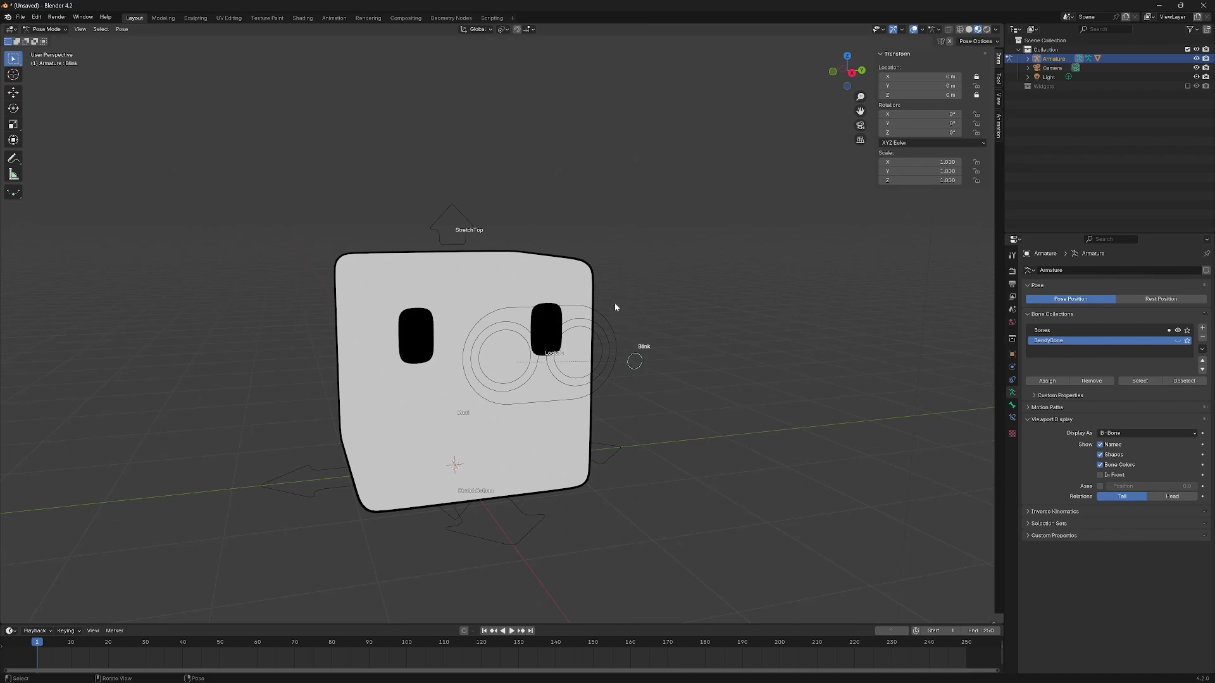
# Step: Test the StretchTop bone by moving it along global Z and try rotating the Root bone, cancelling both transforms
pyautogui.moveTo(615, 307); pyautogui.dragTo(539, 307, button='middle')
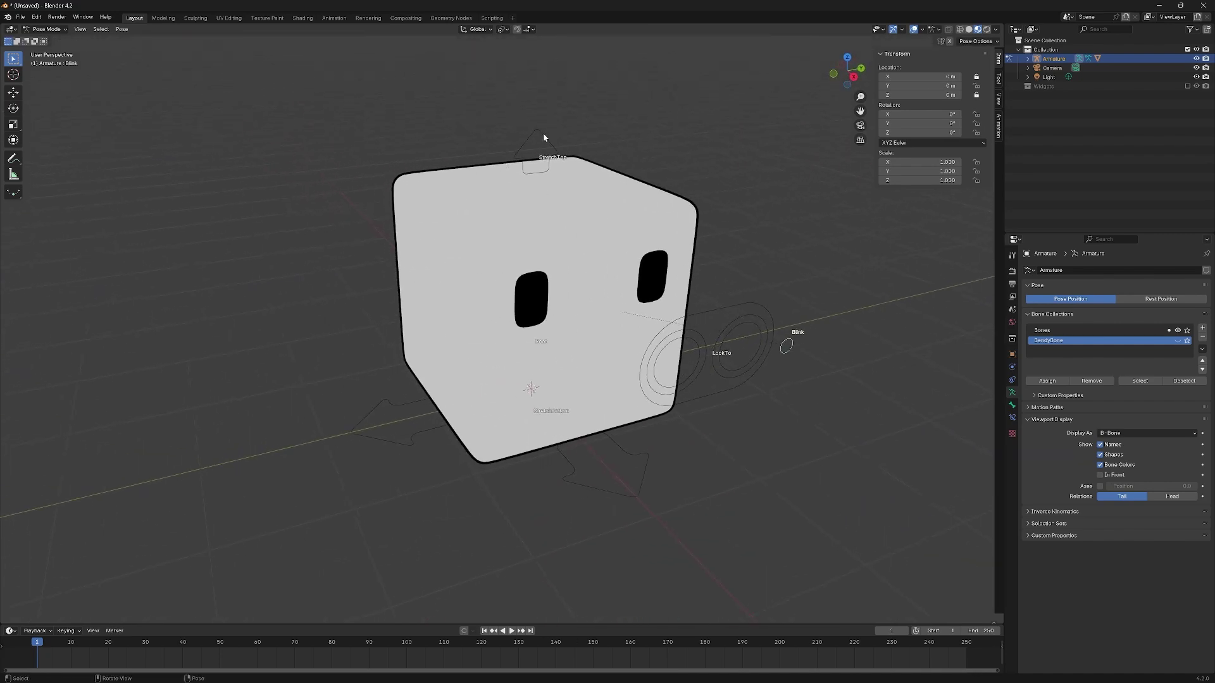
pyautogui.click(543, 136)
pyautogui.press('g')
pyautogui.press('z')
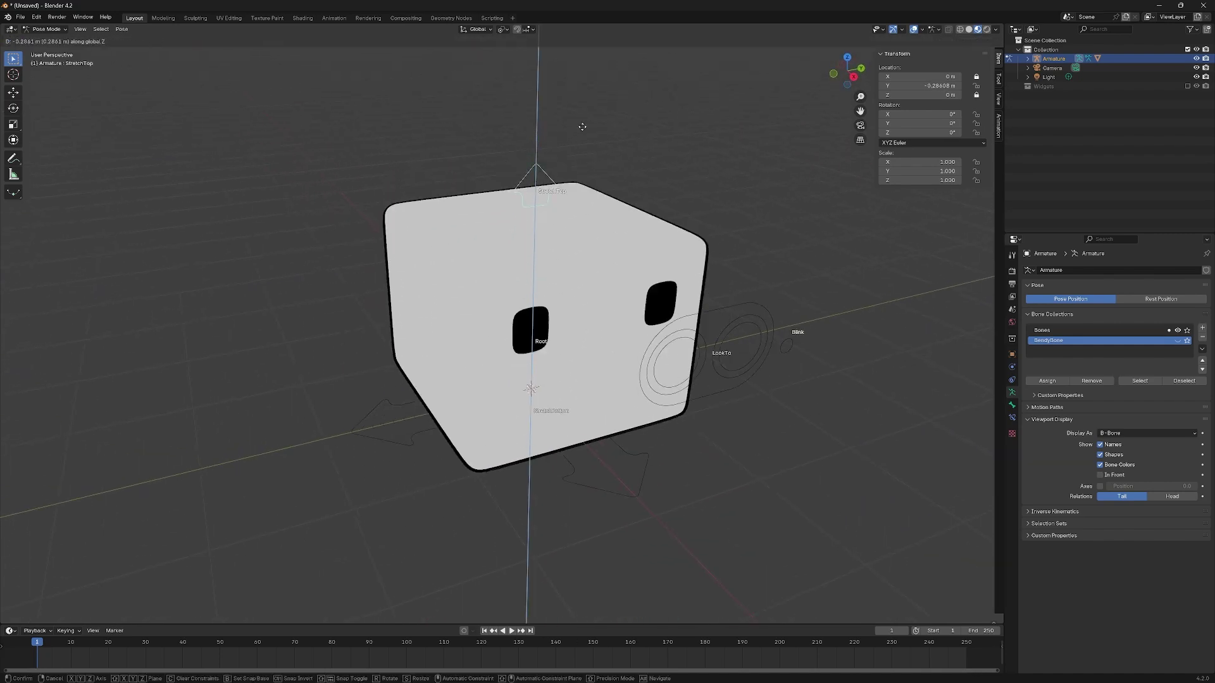
pyautogui.press('Escape')
pyautogui.click(625, 456)
pyautogui.press('r')
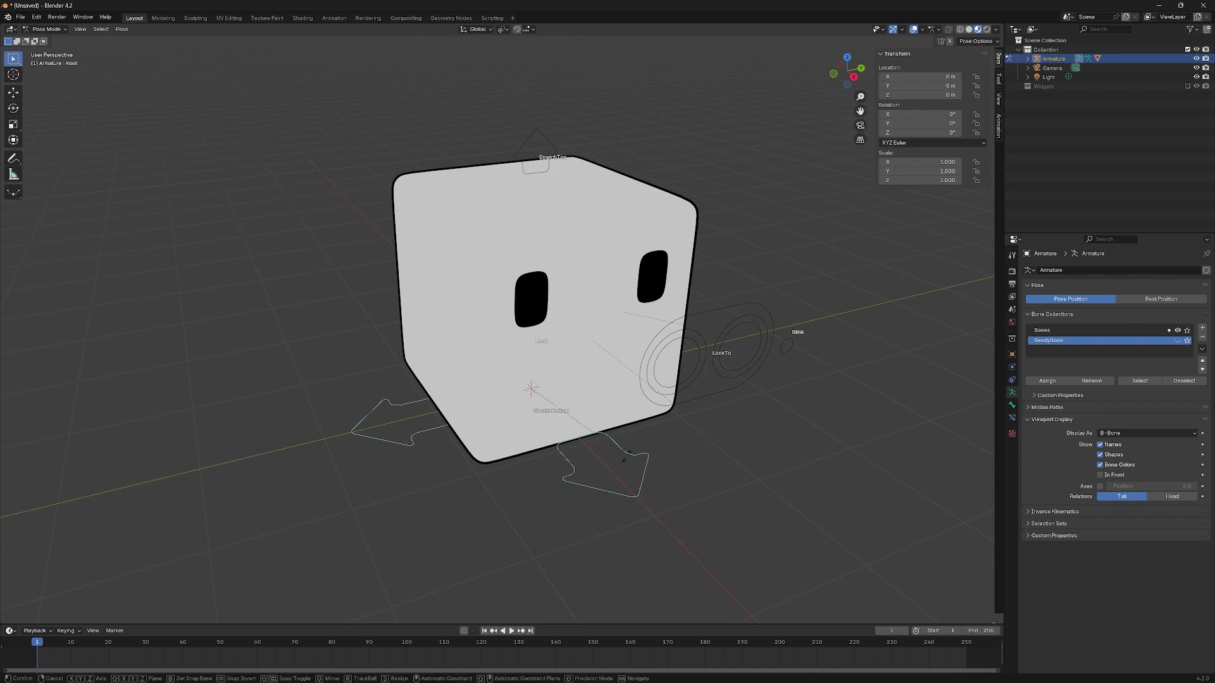
pyautogui.press('Escape')
# Step: Select the LookTo bone and test moving it freely to check whether the Blink bone follows, cancelling the move
pyautogui.click(727, 335)
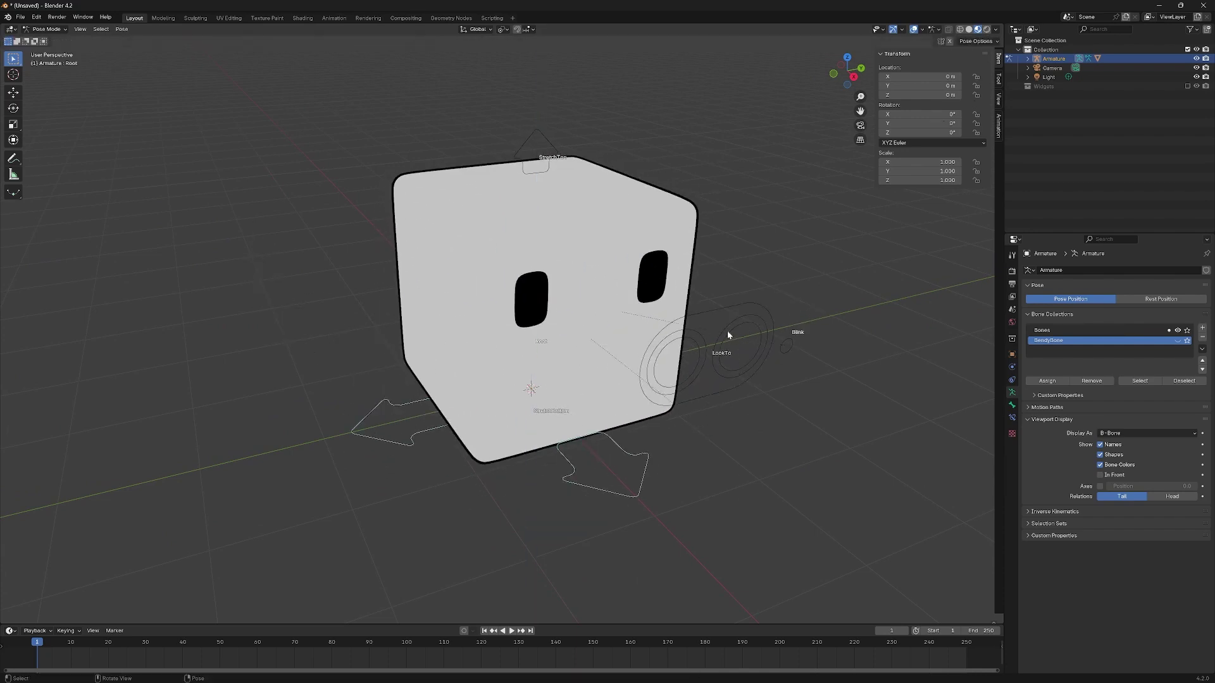
pyautogui.click(742, 336)
pyautogui.press('h')
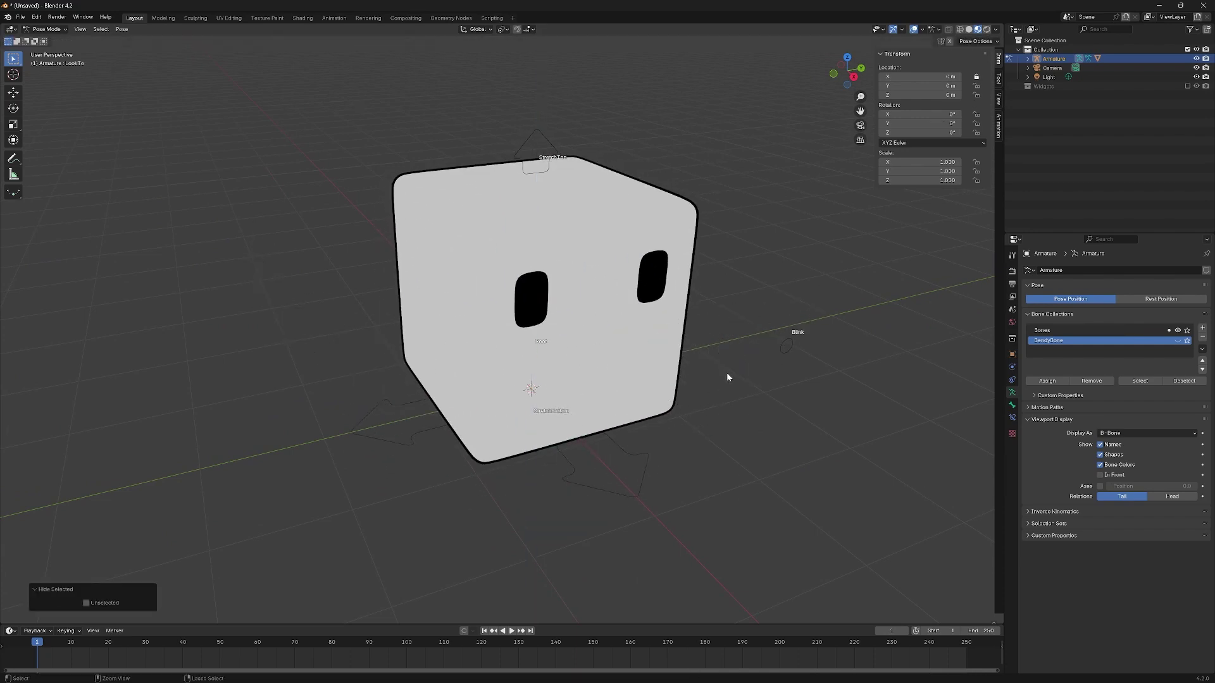
pyautogui.hotkey('ctrl', 'z')
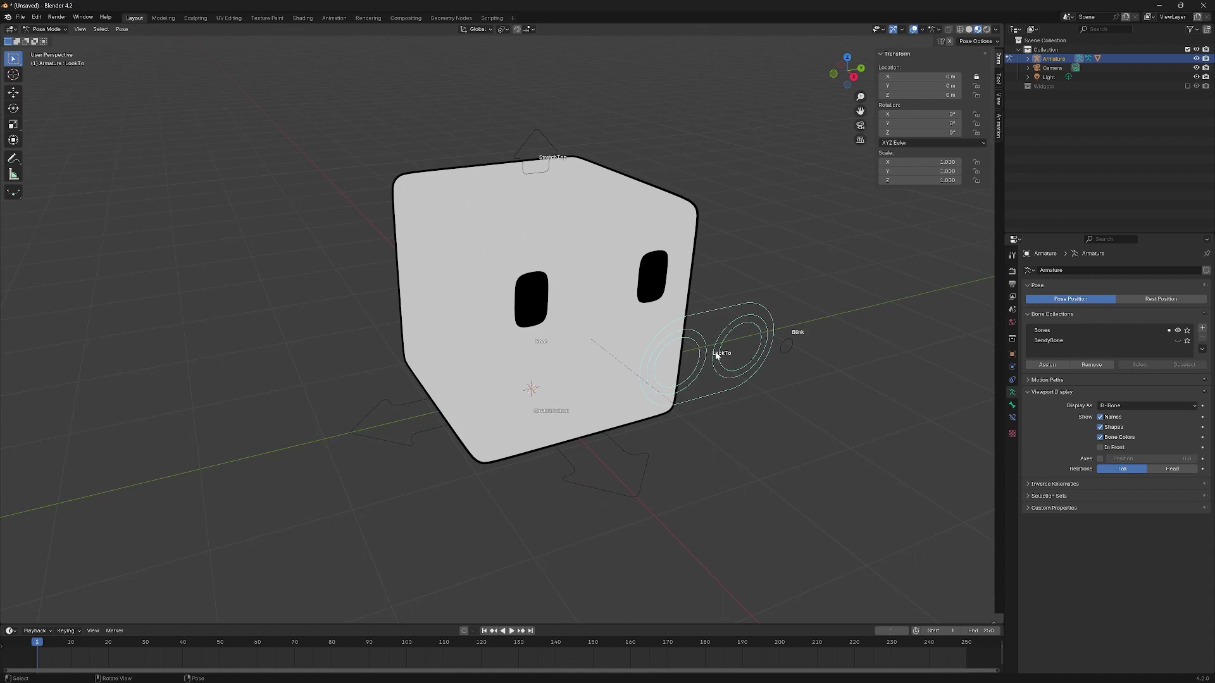
pyautogui.press('g')
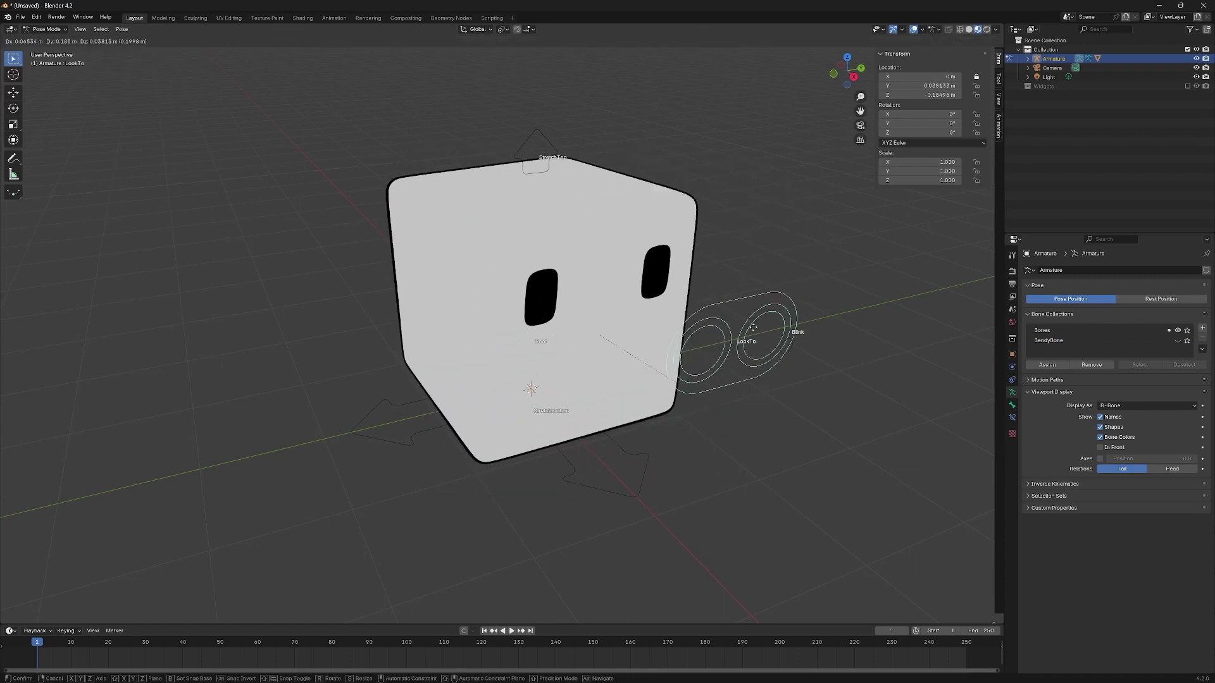
pyautogui.press('Escape')
# Step: Switch the armature to Edit Mode and clear the Blink bone's existing parent with Clear Parent
pyautogui.click(785, 347)
pyautogui.moveTo(785, 347); pyautogui.dragTo(794, 396, button='middle')
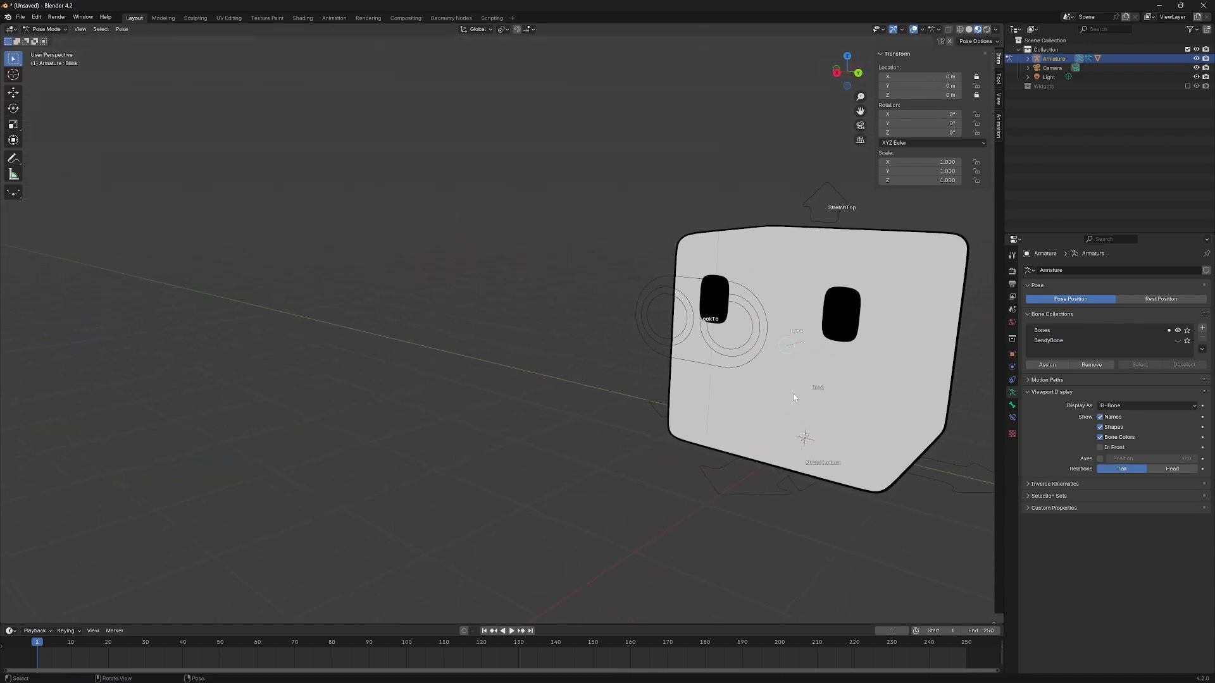
pyautogui.click(746, 293)
pyautogui.click(792, 350)
pyautogui.moveTo(705, 348); pyautogui.dragTo(761, 362, button='middle')
pyautogui.hotkey('ctrl', 'Tab')
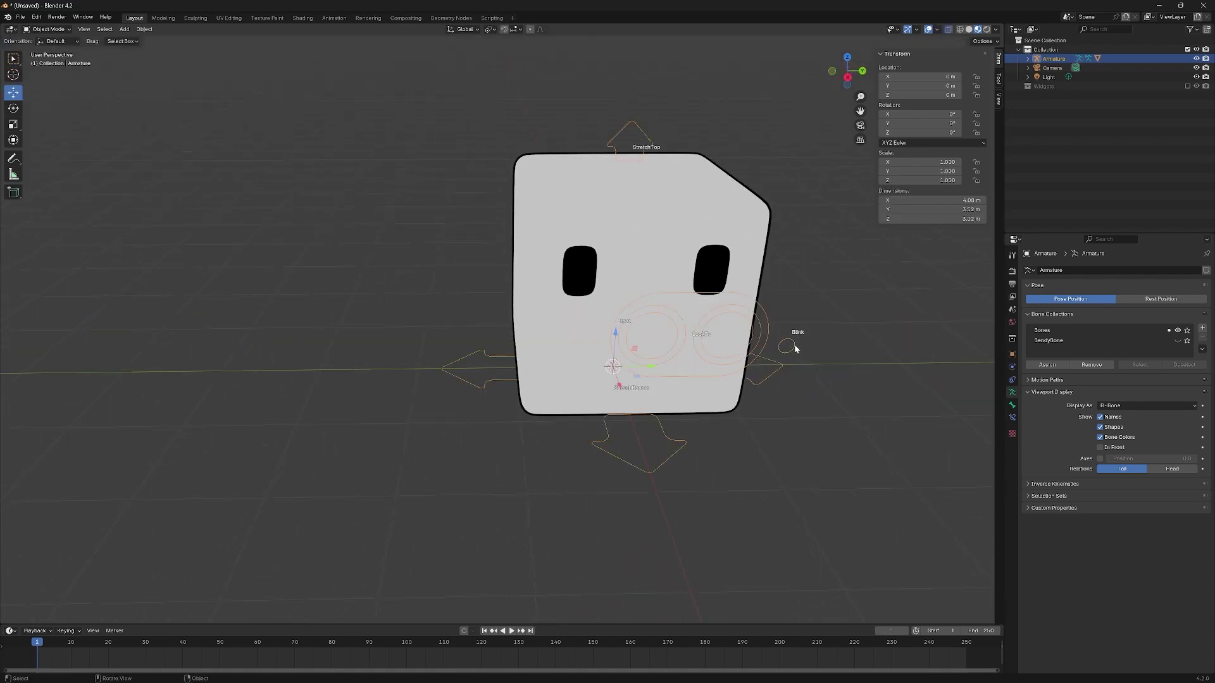
pyautogui.press('Tab')
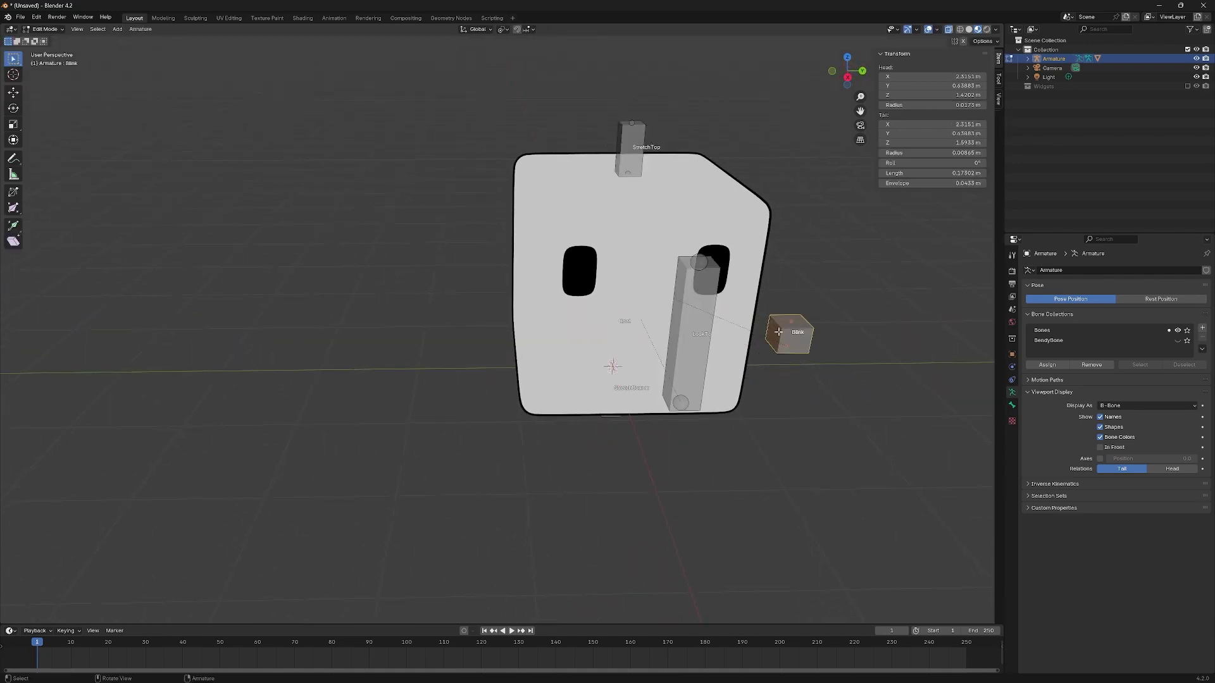
pyautogui.click(727, 353)
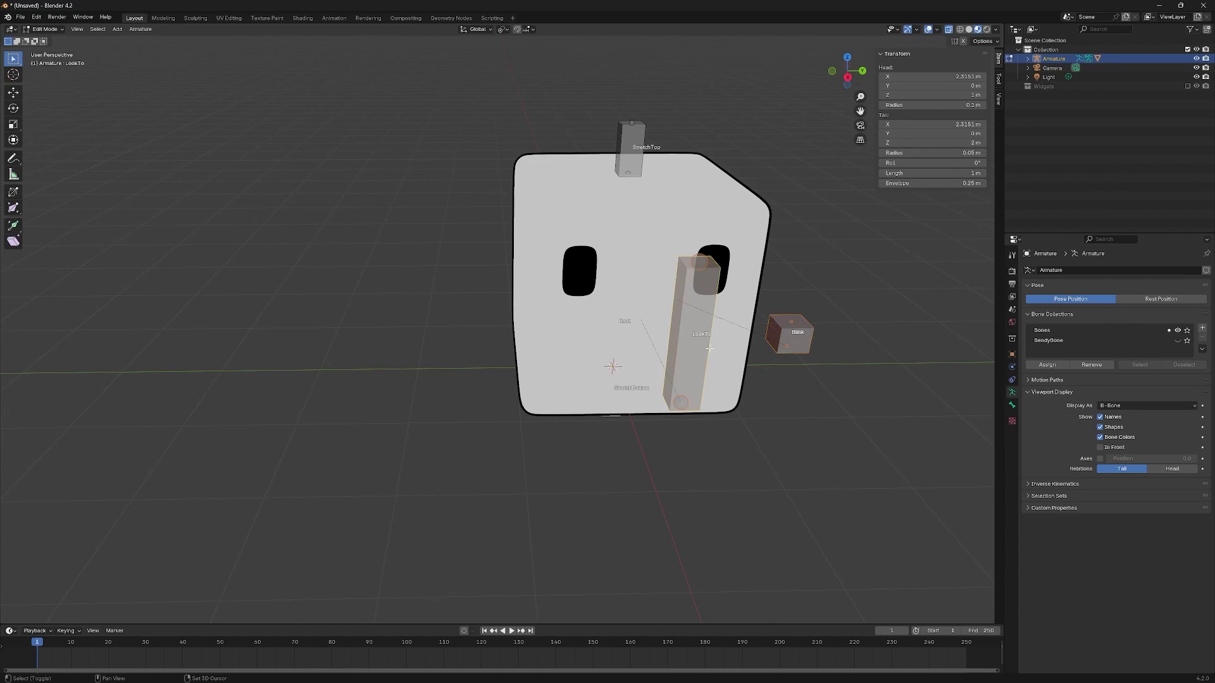
pyautogui.click(798, 338)
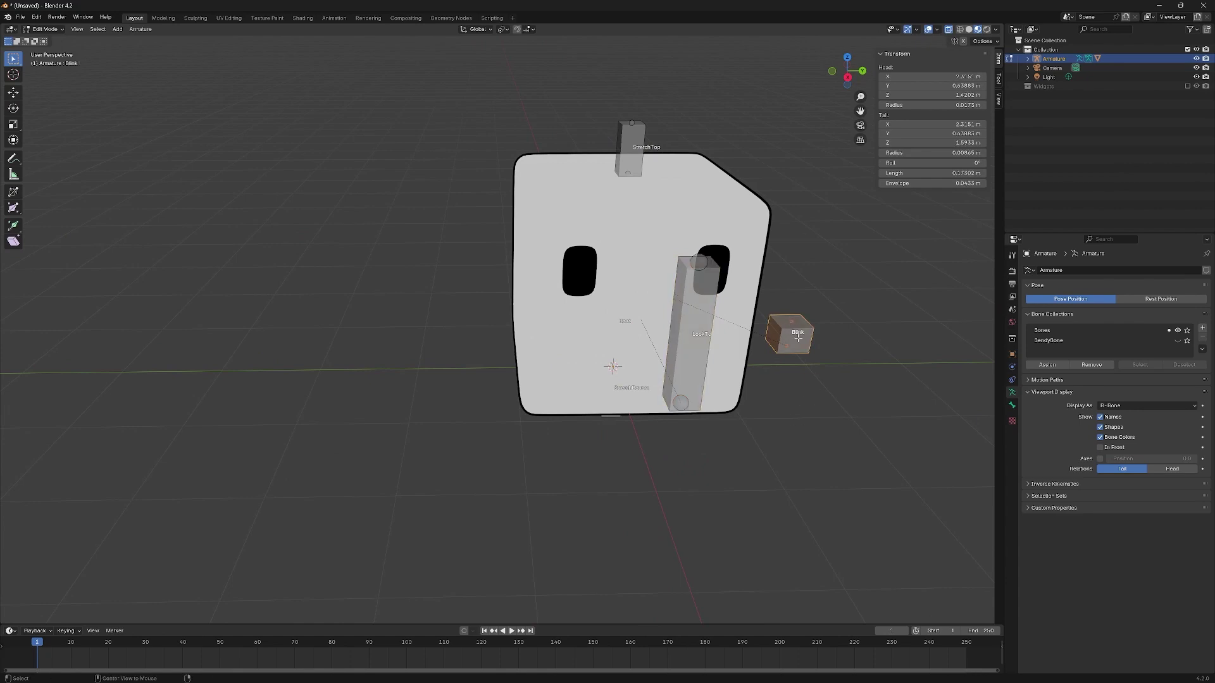
pyautogui.hotkey('alt', 'p')
pyautogui.click(799, 340)
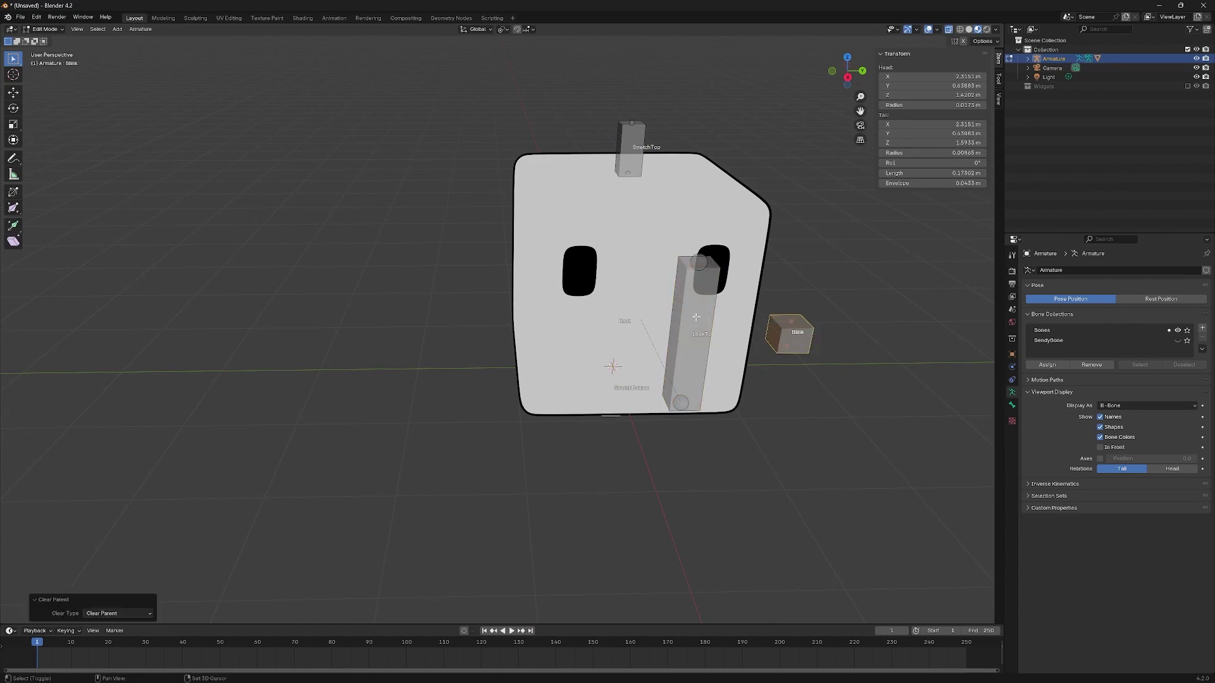
# Step: Parent the Blink bone to the LookTo bone using Keep Offset
pyautogui.keyDown('shift'); pyautogui.click(696, 320); pyautogui.keyUp('shift')
pyautogui.hotkey('ctrl', 'p')
pyautogui.click(696, 321)
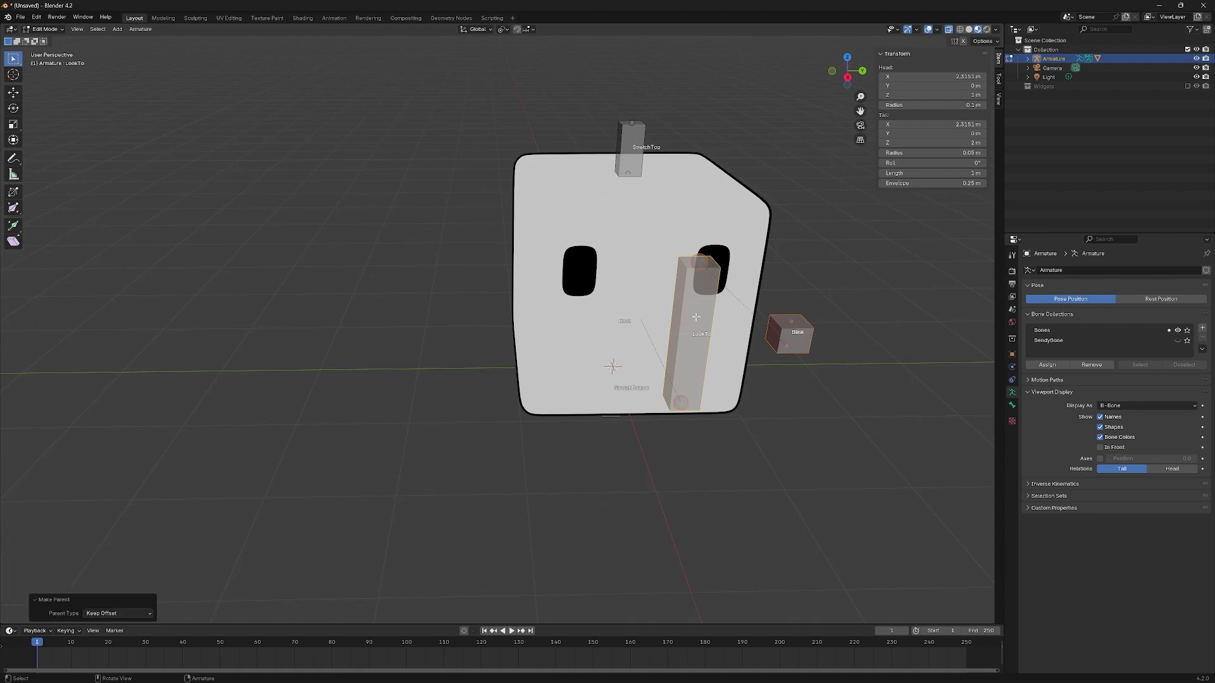
# Step: Return the armature to Pose Mode and test the new parenting by moving the LookTo bone far up and away from the cube
pyautogui.hotkey('ctrl', 'Tab')
pyautogui.hotkey('ctrl', 'Tab')
pyautogui.click(688, 345)
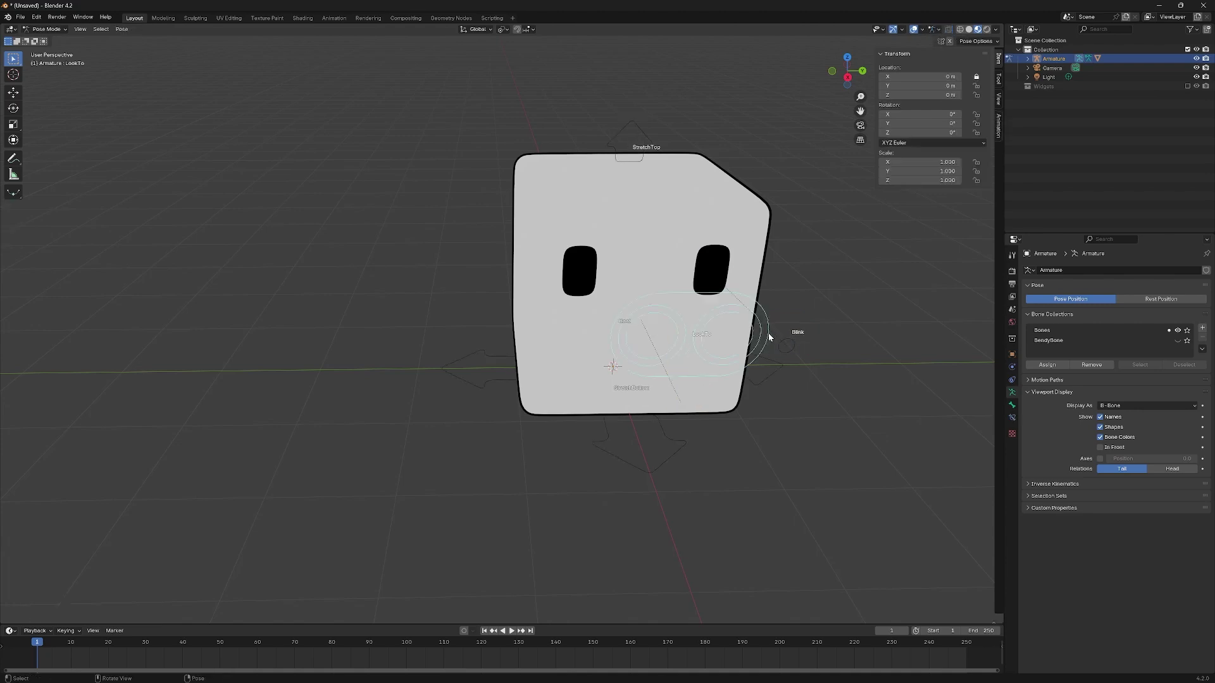
pyautogui.press('g')
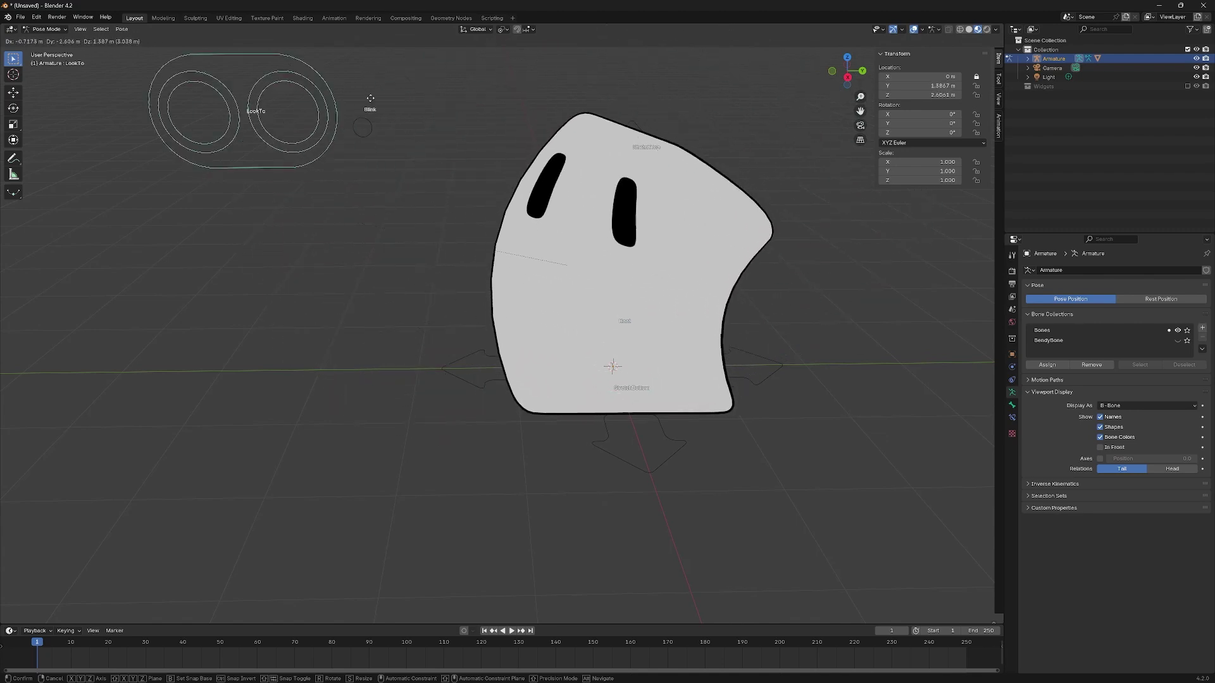
pyautogui.click(303, 131)
# Step: Test the blink at the displaced LookTo pose by moving the Blink bone along global Z, cancelling the move
pyautogui.click(295, 158)
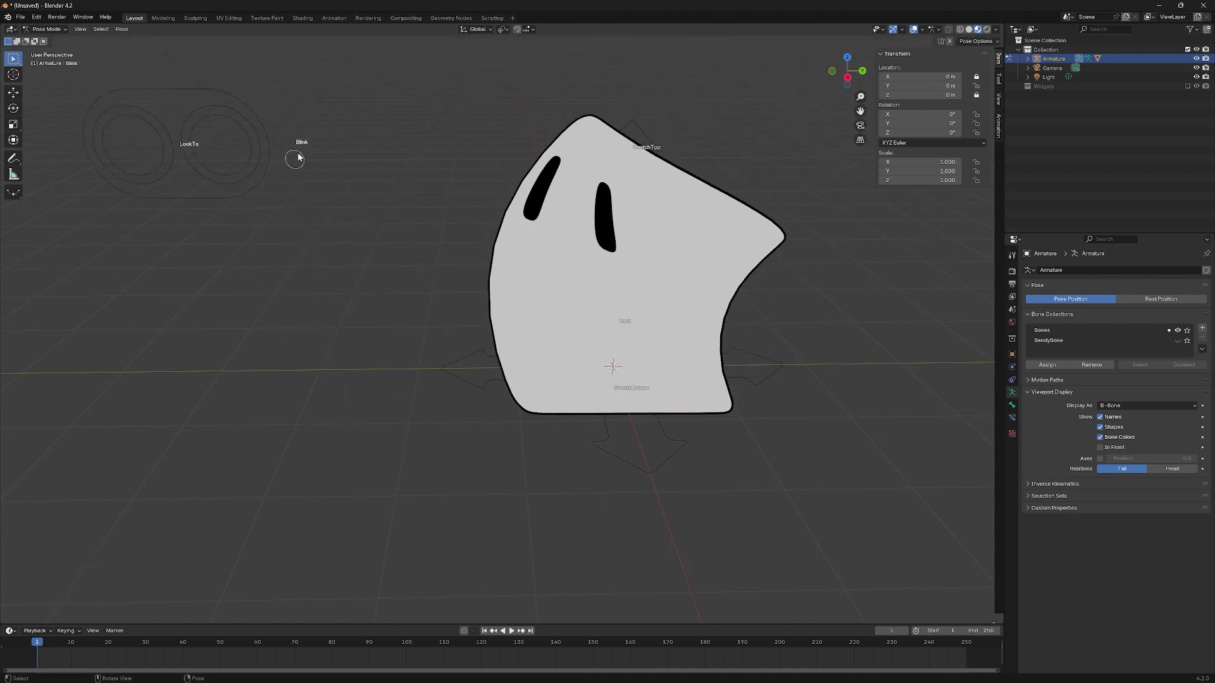
pyautogui.press('g')
pyautogui.press('z')
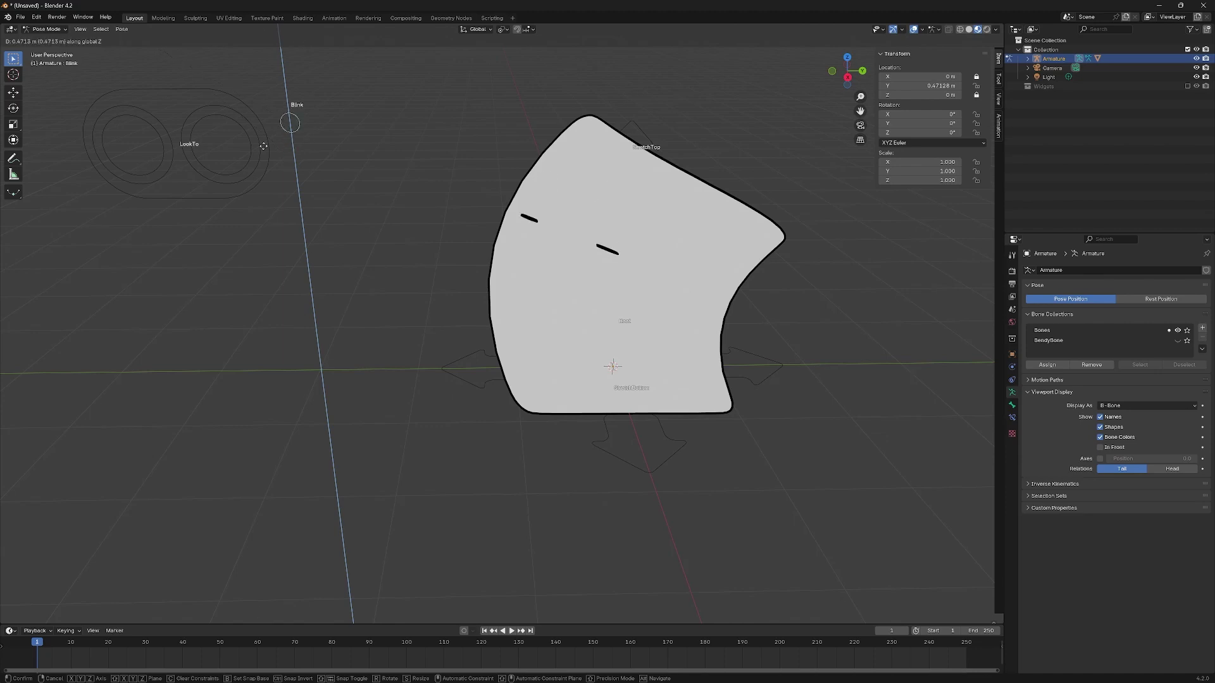
pyautogui.press('Escape')
# Step: Select the LookTo bone and clear its location to return it to the rest position
pyautogui.click(214, 162)
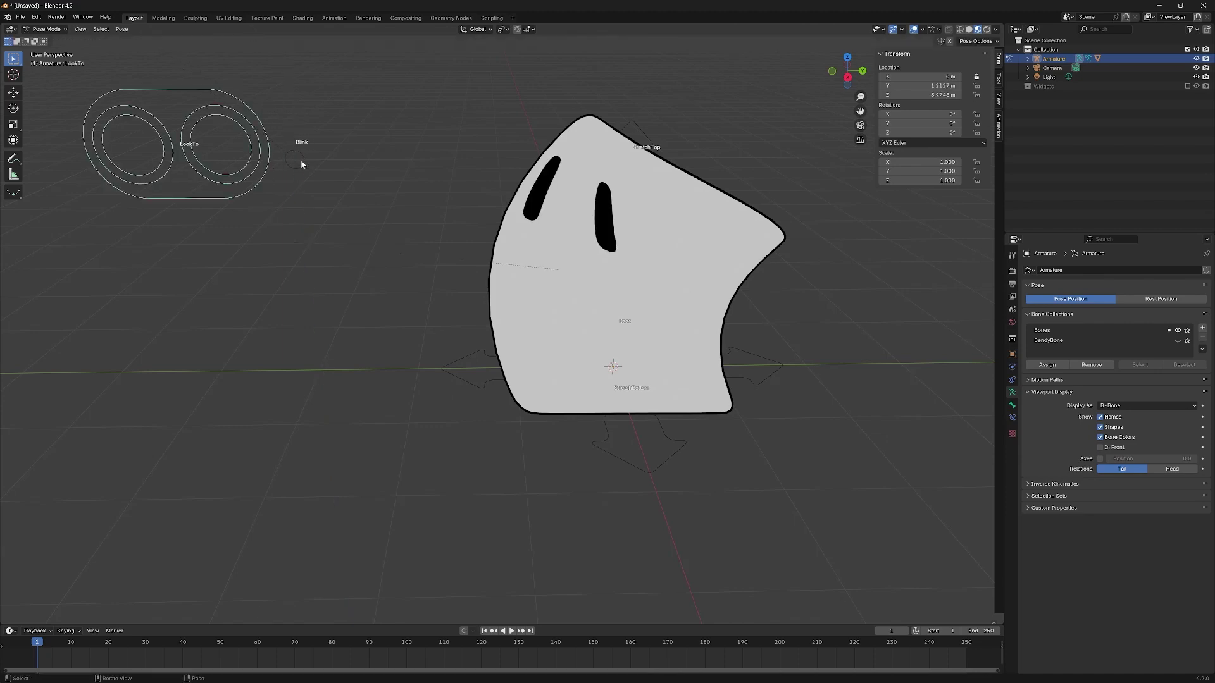
pyautogui.moveTo(441, 212); pyautogui.dragTo(553, 237, button='middle')
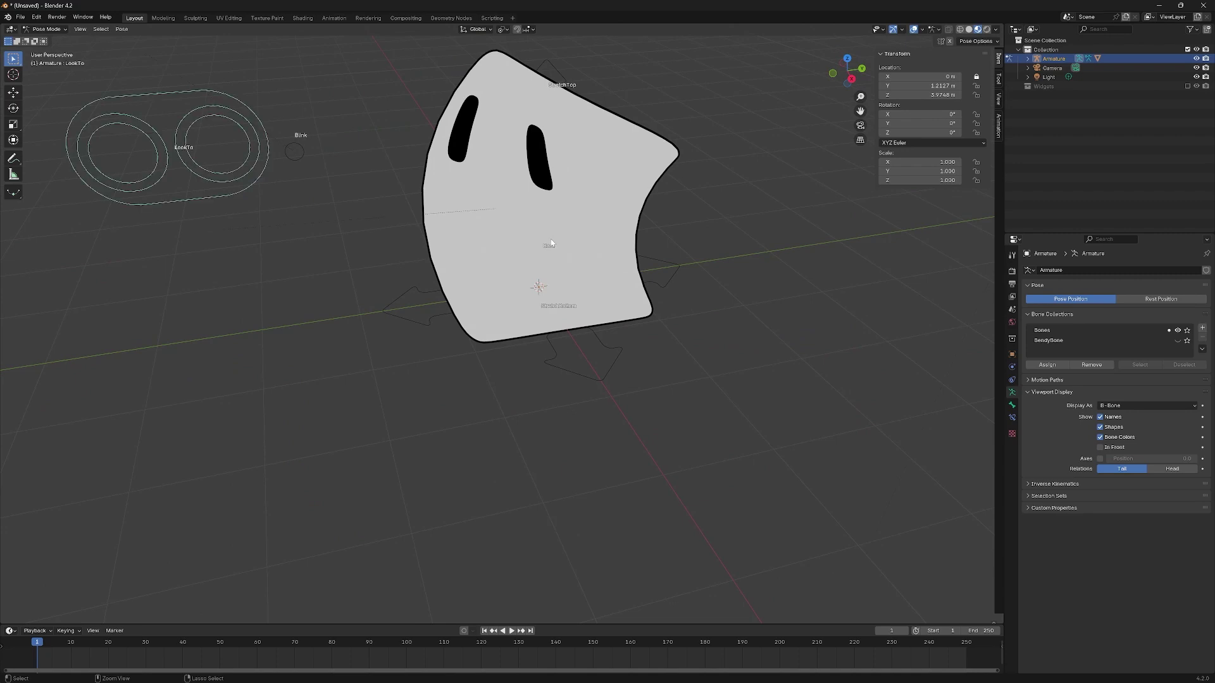
pyautogui.hotkey('alt', 'g')
pyautogui.moveTo(712, 329); pyautogui.dragTo(633, 398, button='middle')
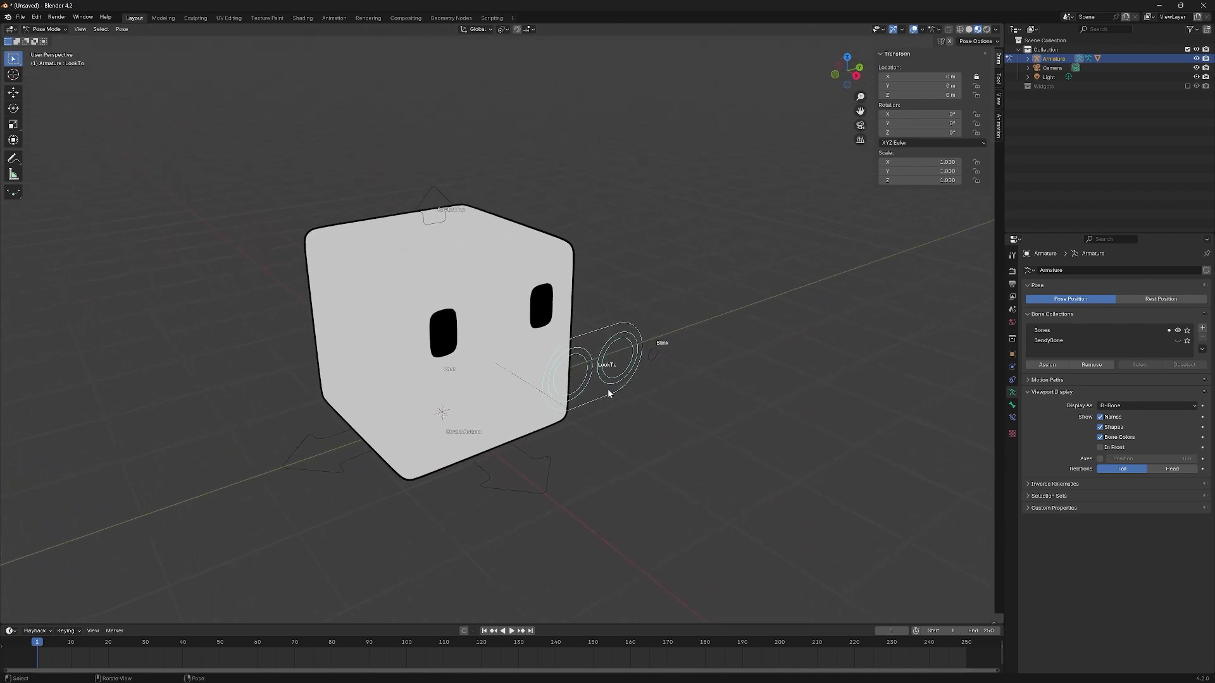